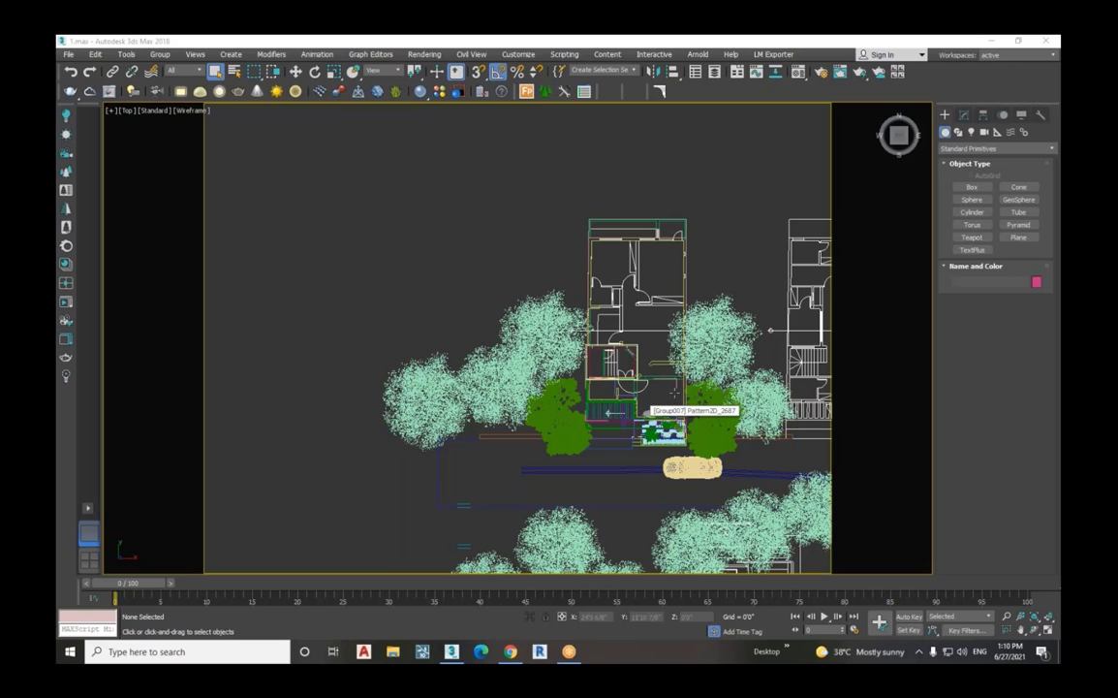
{"action": "scroll", "coordinate": [641, 408], "scroll_direction": "up", "scroll_amount": 5}
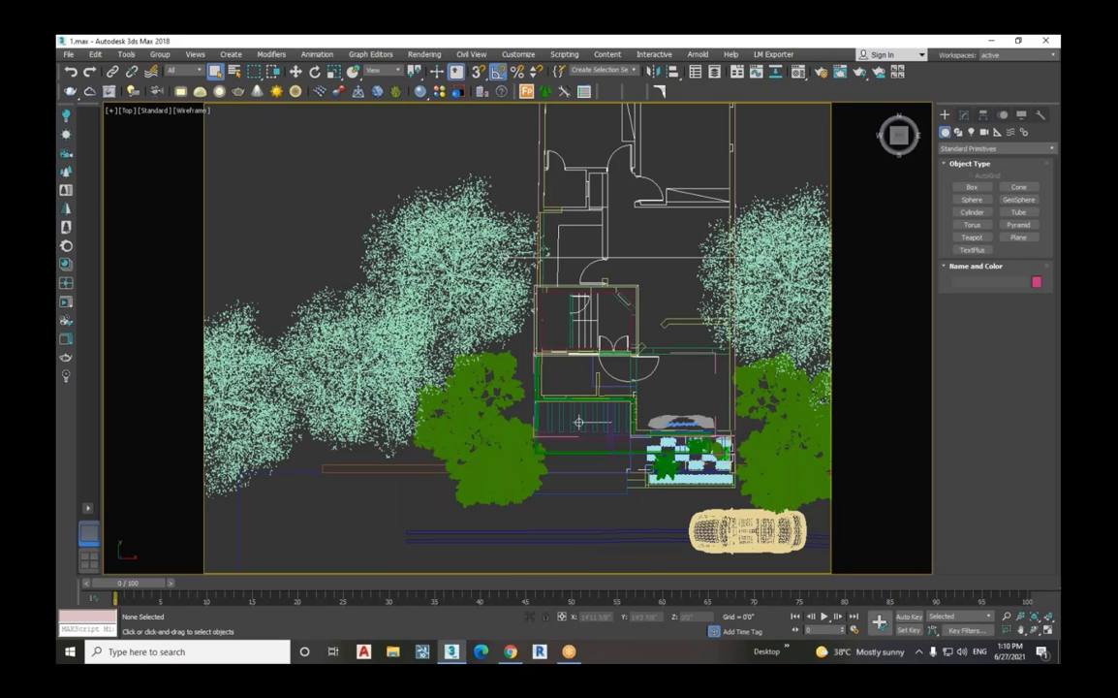
{"action": "left_click", "coordinate": [632, 370]}
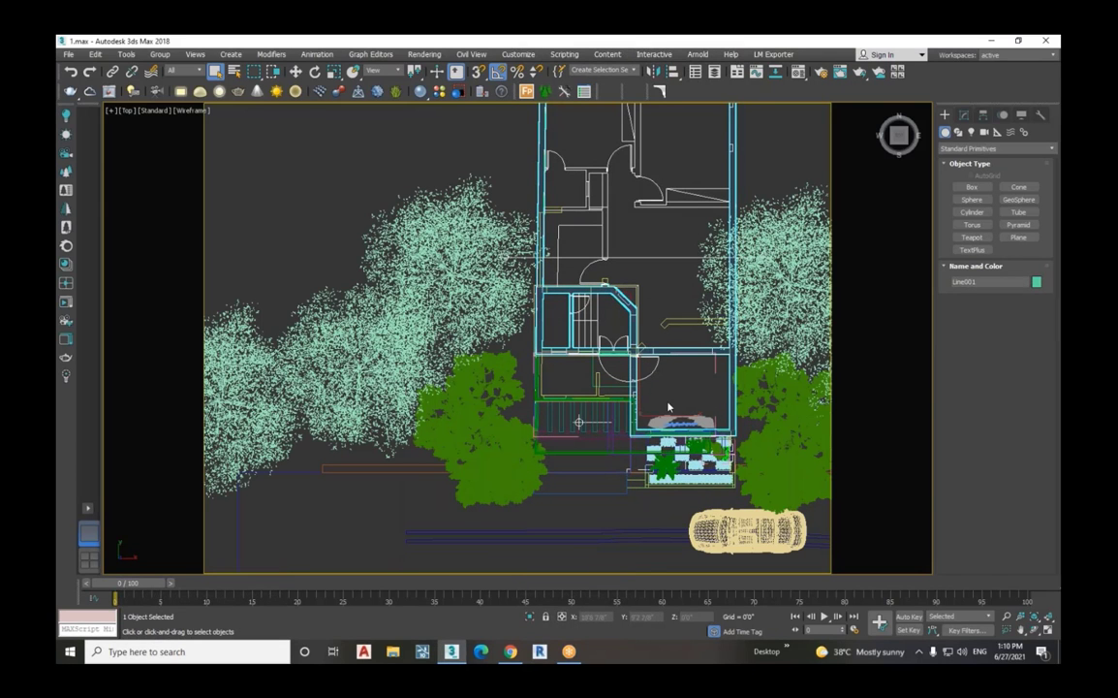
{"action": "scroll", "coordinate": [669, 405], "scroll_direction": "down", "scroll_amount": 2}
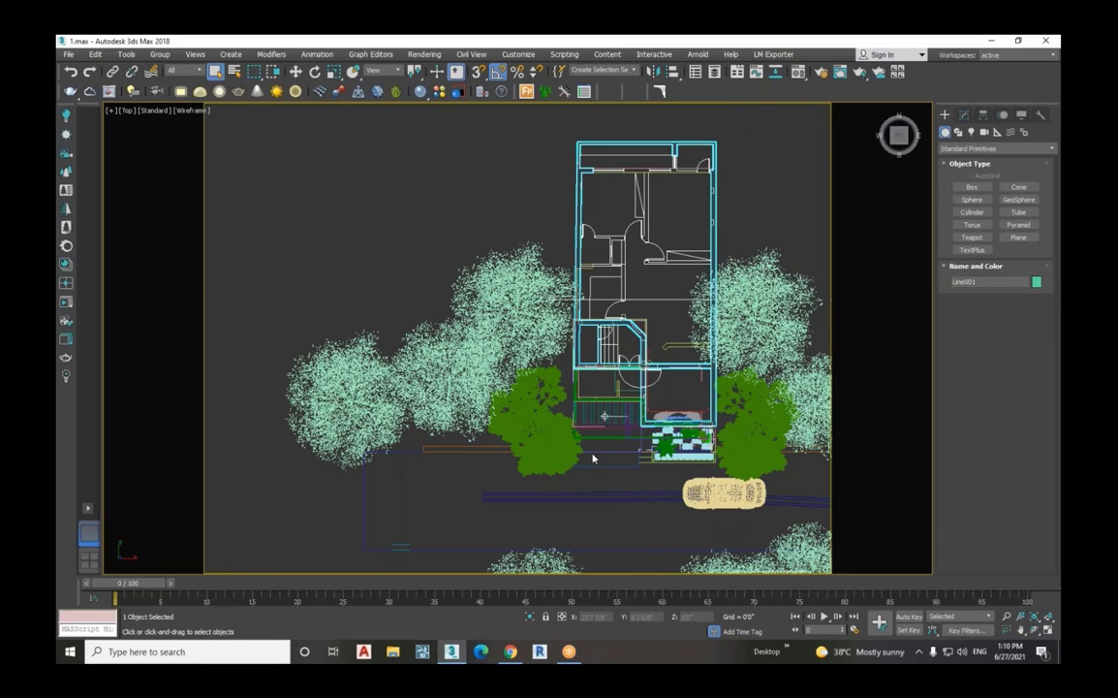
{"action": "scroll", "coordinate": [593, 457], "scroll_direction": "down", "scroll_amount": 3}
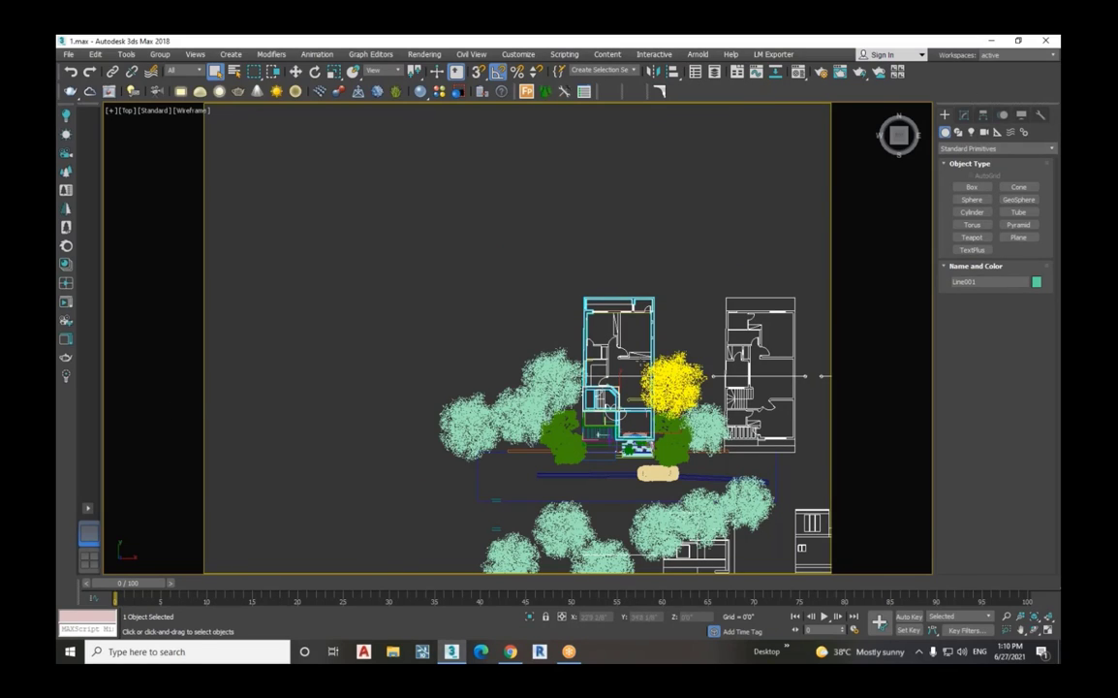
{"action": "scroll", "coordinate": [640, 366], "scroll_direction": "up", "scroll_amount": 3}
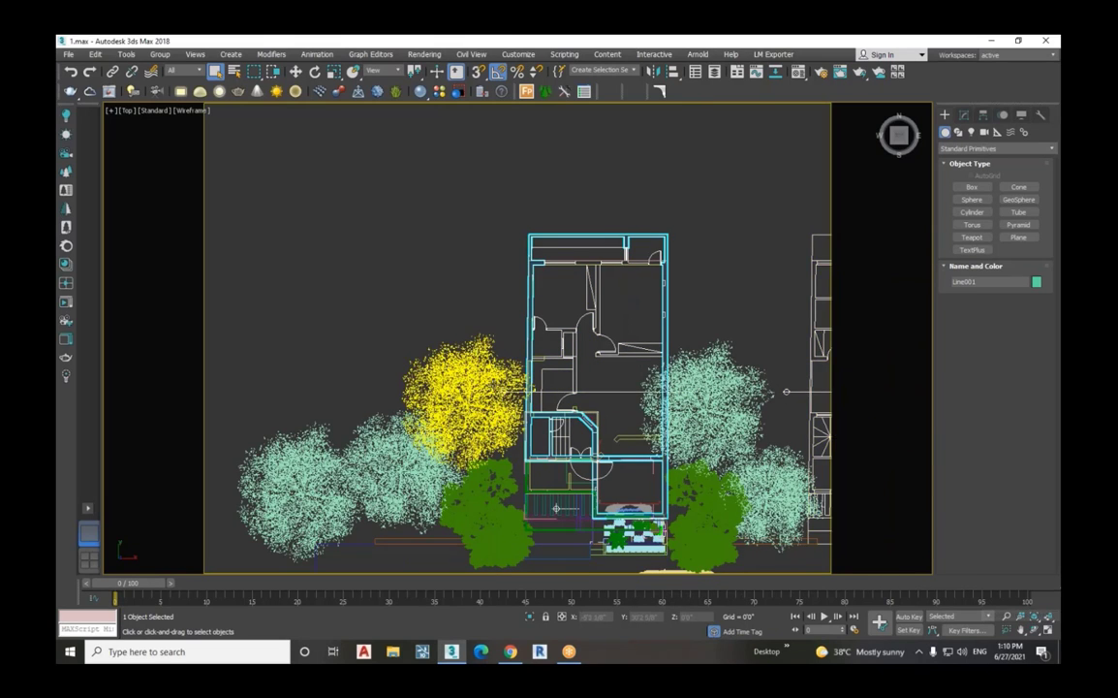
Step: Select all the trees around the ground-floor plan and beside the elevation drawings, and hide them
{"action": "scroll", "coordinate": [484, 388], "scroll_direction": "down", "scroll_amount": 2}
{"action": "scroll", "coordinate": [486, 388], "scroll_direction": "down", "scroll_amount": 3}
{"action": "left_click", "coordinate": [473, 392]}
{"action": "left_click", "coordinate": [454, 411], "text": "ctrl"}
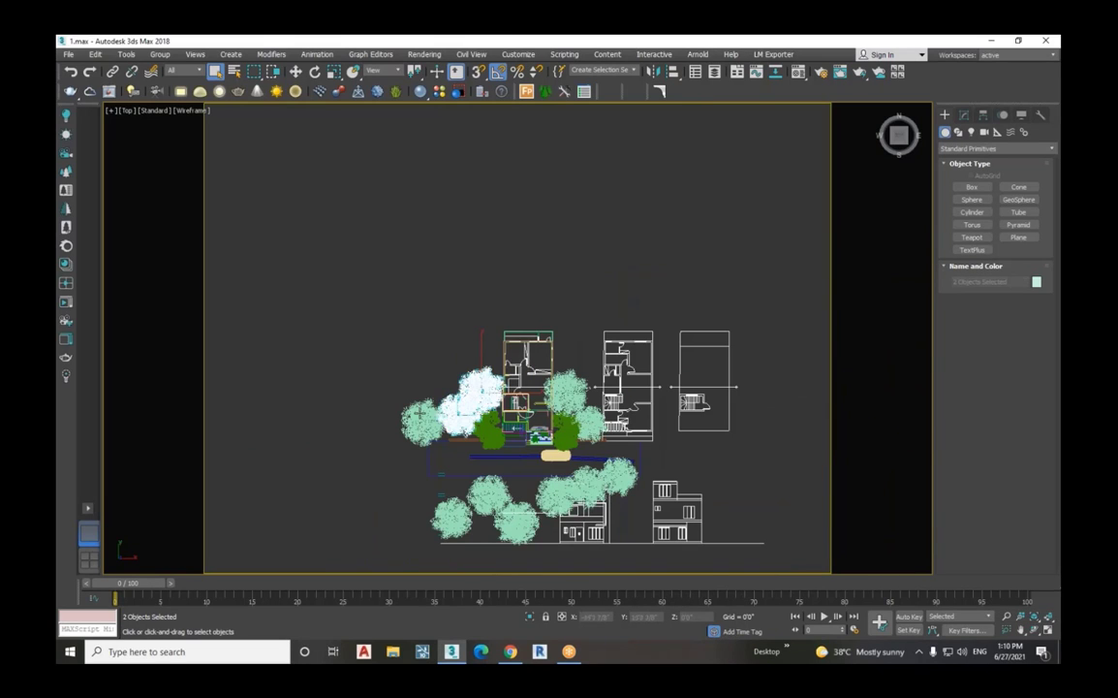
{"action": "left_click", "coordinate": [424, 423], "text": "ctrl"}
{"action": "left_click", "coordinate": [489, 431], "text": "ctrl"}
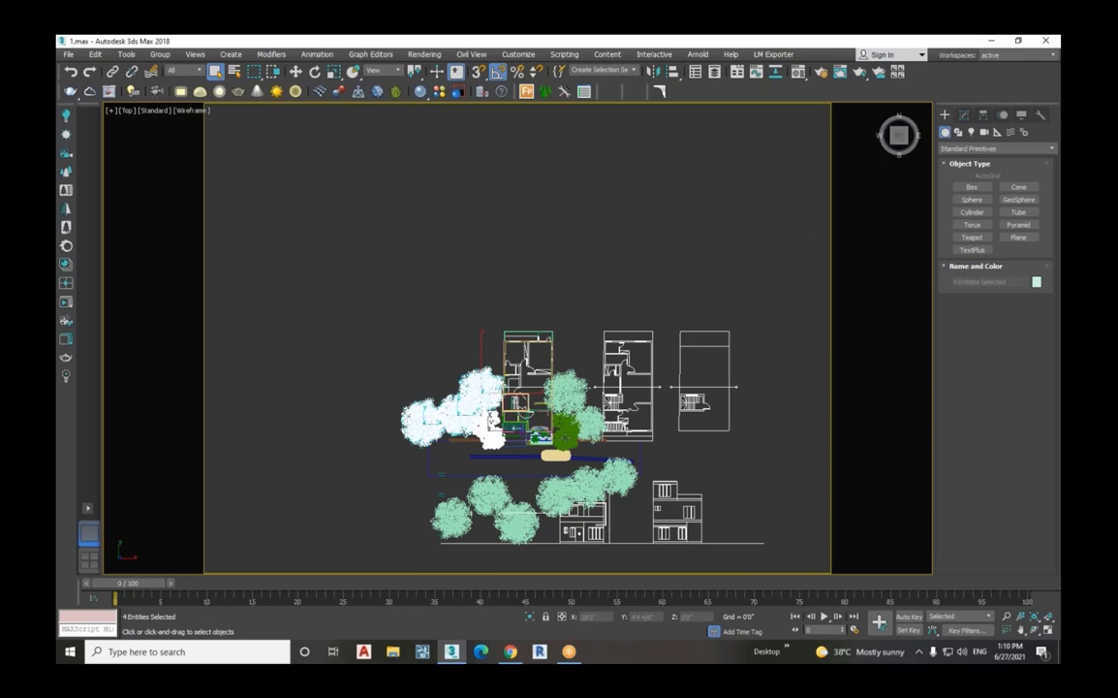
{"action": "left_click", "coordinate": [567, 393], "text": "ctrl"}
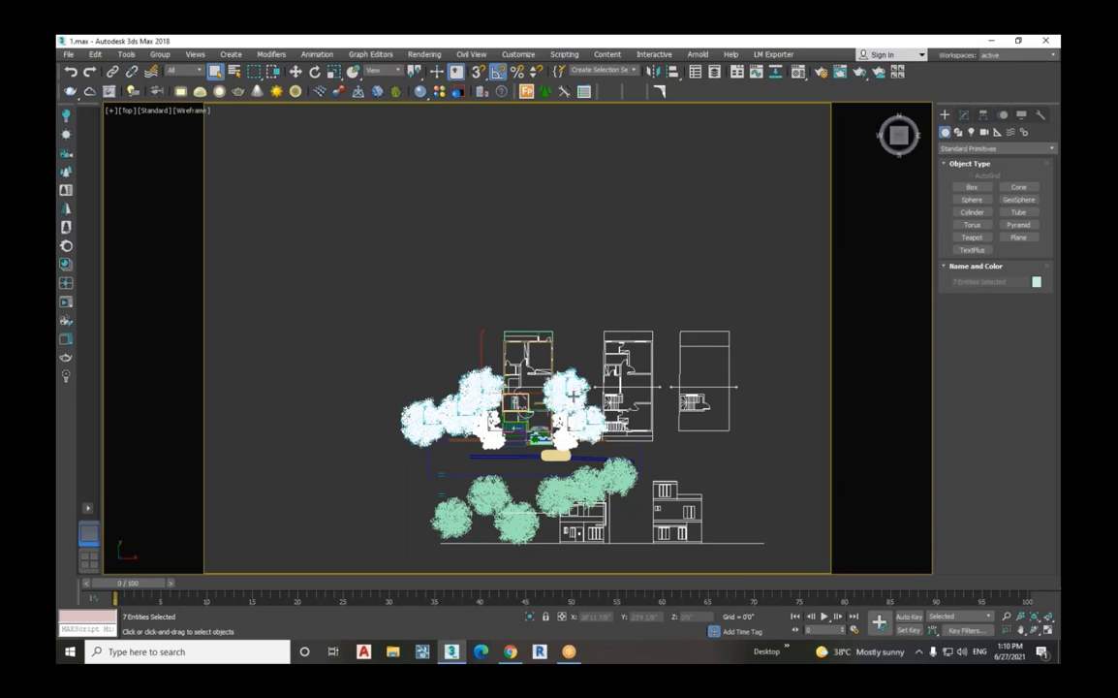
{"action": "left_click", "coordinate": [589, 423], "text": "ctrl"}
{"action": "left_click", "coordinate": [565, 434], "text": "ctrl"}
{"action": "left_click", "coordinate": [614, 468], "text": "ctrl"}
{"action": "left_click", "coordinate": [587, 481], "text": "ctrl"}
{"action": "left_click", "coordinate": [556, 494], "text": "ctrl"}
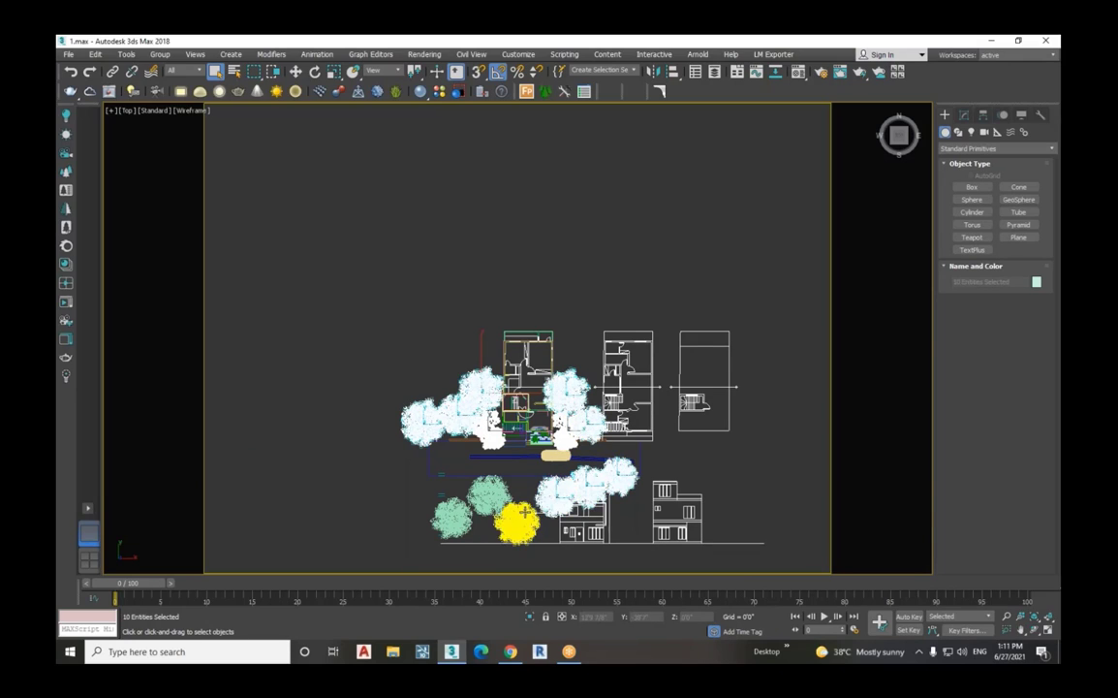
{"action": "left_click", "coordinate": [501, 494], "text": "ctrl"}
{"action": "left_click", "coordinate": [501, 493], "text": "ctrl"}
{"action": "left_click", "coordinate": [451, 516], "text": "ctrl"}
{"action": "right_click", "coordinate": [450, 506]}
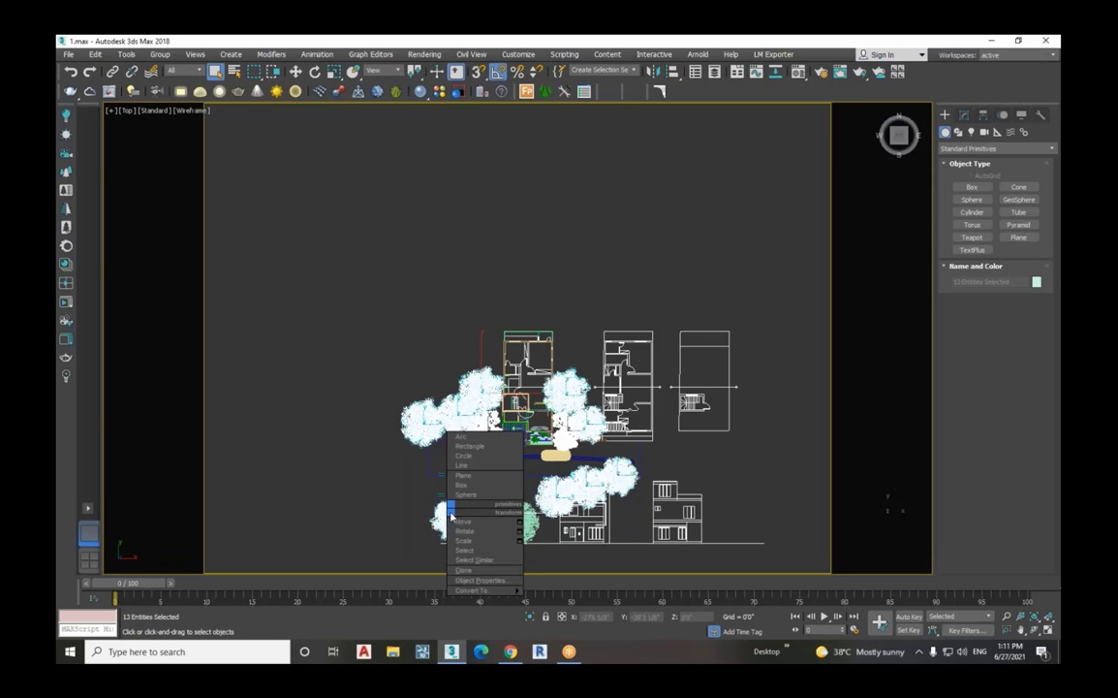
{"action": "left_click", "coordinate": [497, 479]}
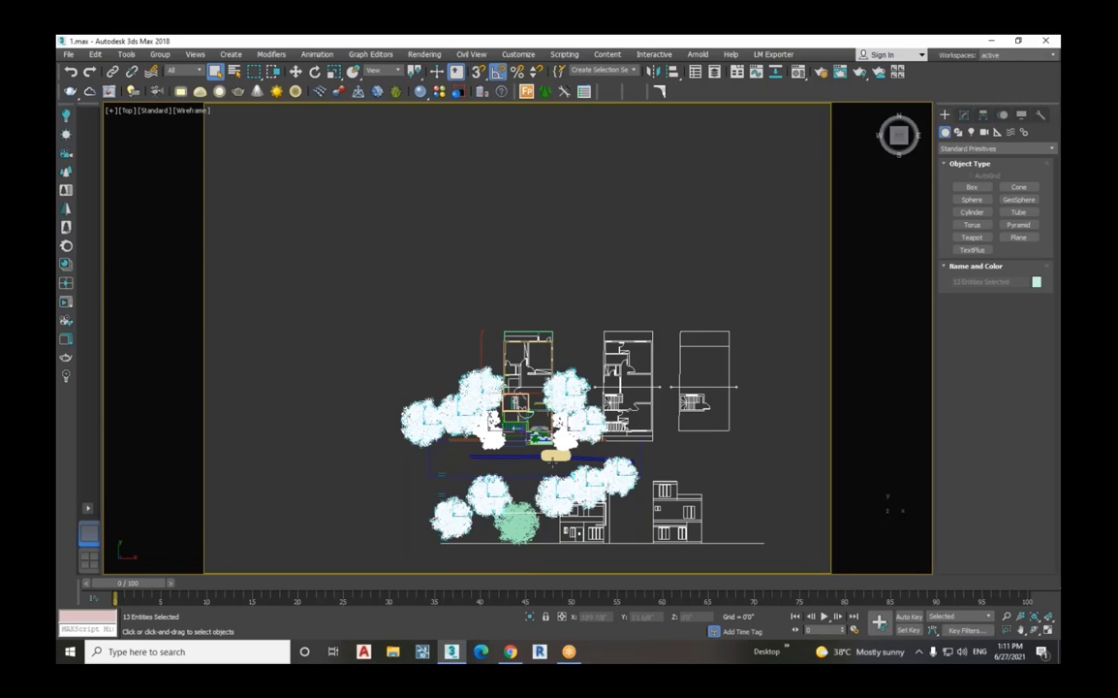
{"action": "left_click", "coordinate": [517, 520], "text": "ctrl"}
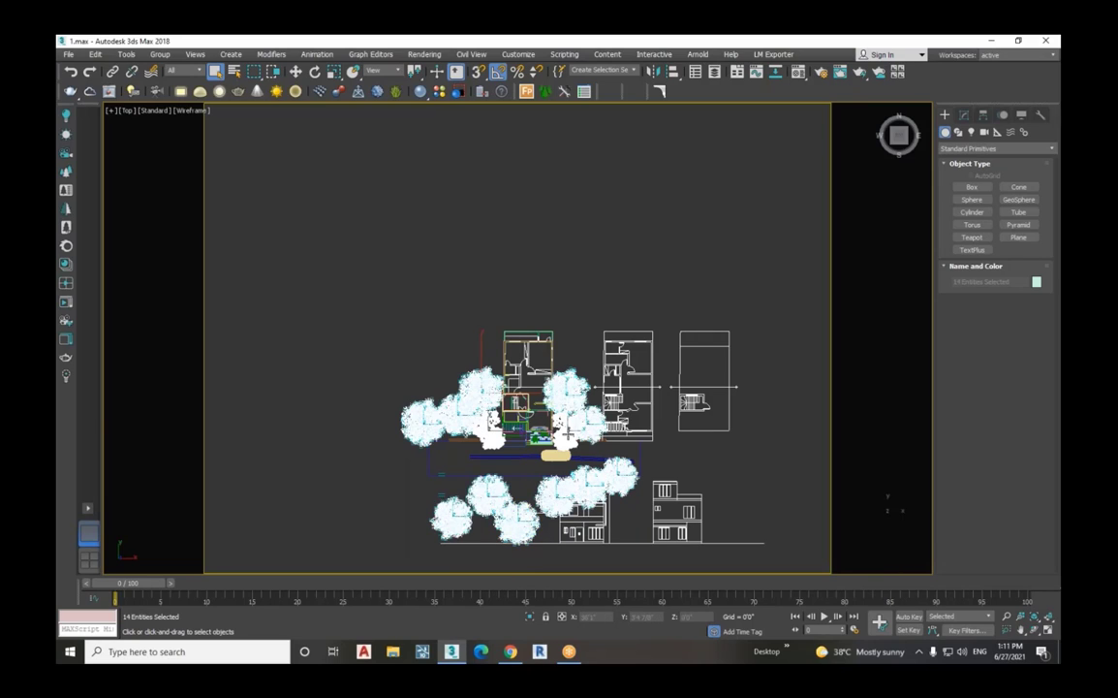
{"action": "right_click", "coordinate": [567, 431]}
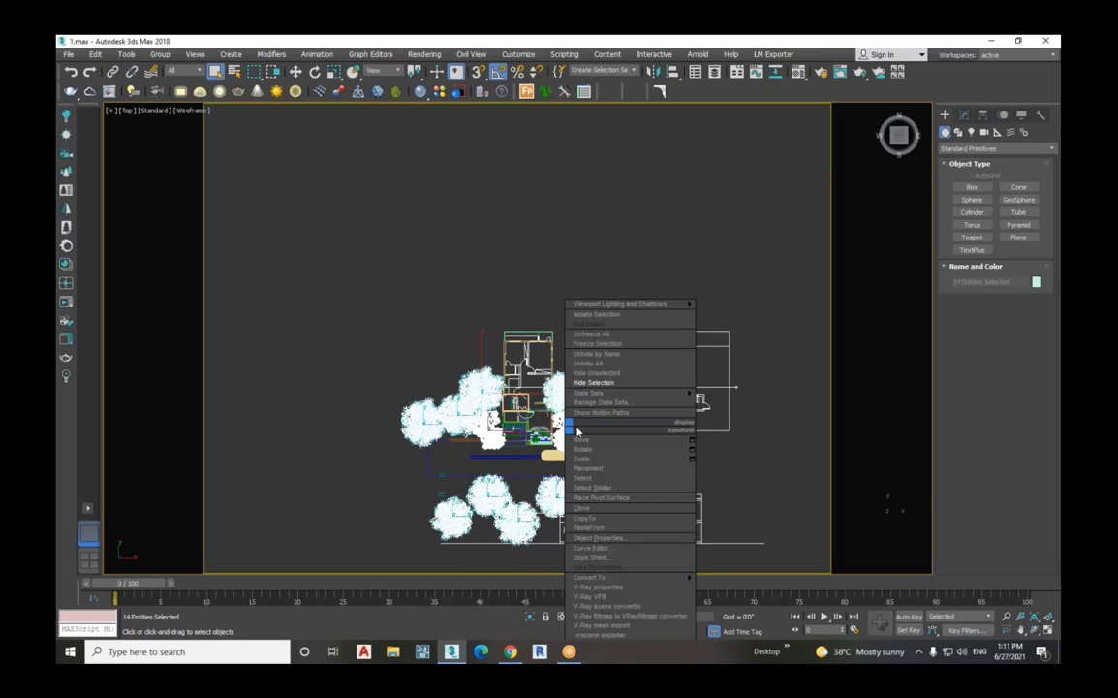
{"action": "left_click", "coordinate": [610, 384]}
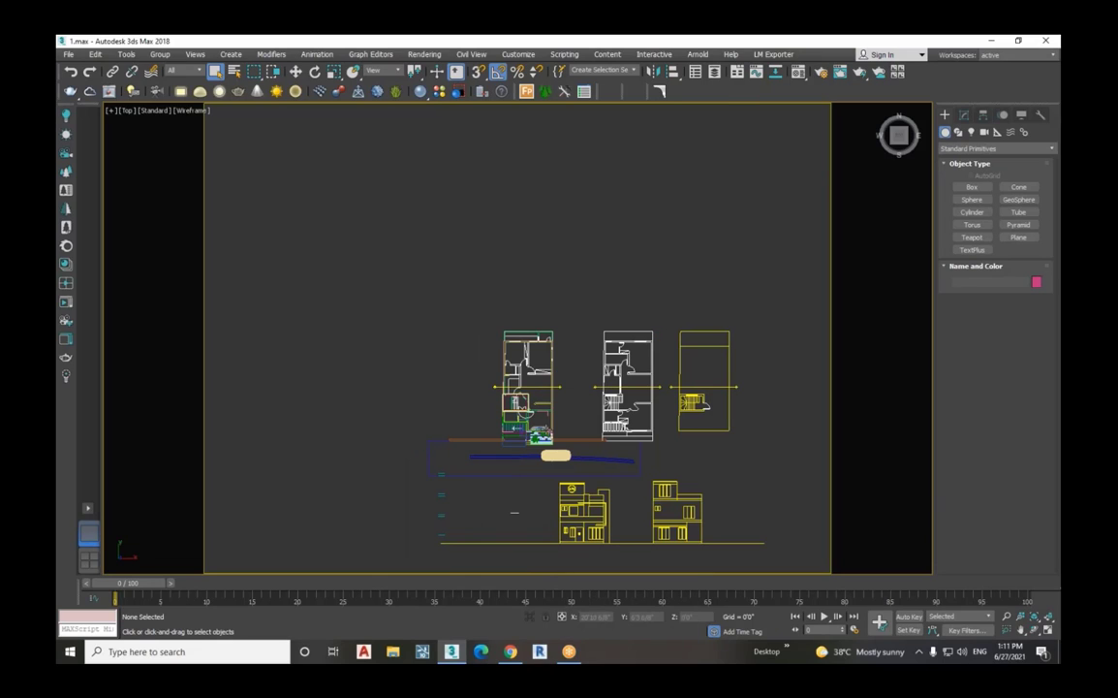
Step: Configure the viewport layout as two stacked views beside one full-height view, keeping Orthographic, Top and Left as the view types
{"action": "scroll", "coordinate": [522, 451], "scroll_direction": "up", "scroll_amount": 2}
{"action": "left_click", "coordinate": [521, 450]}
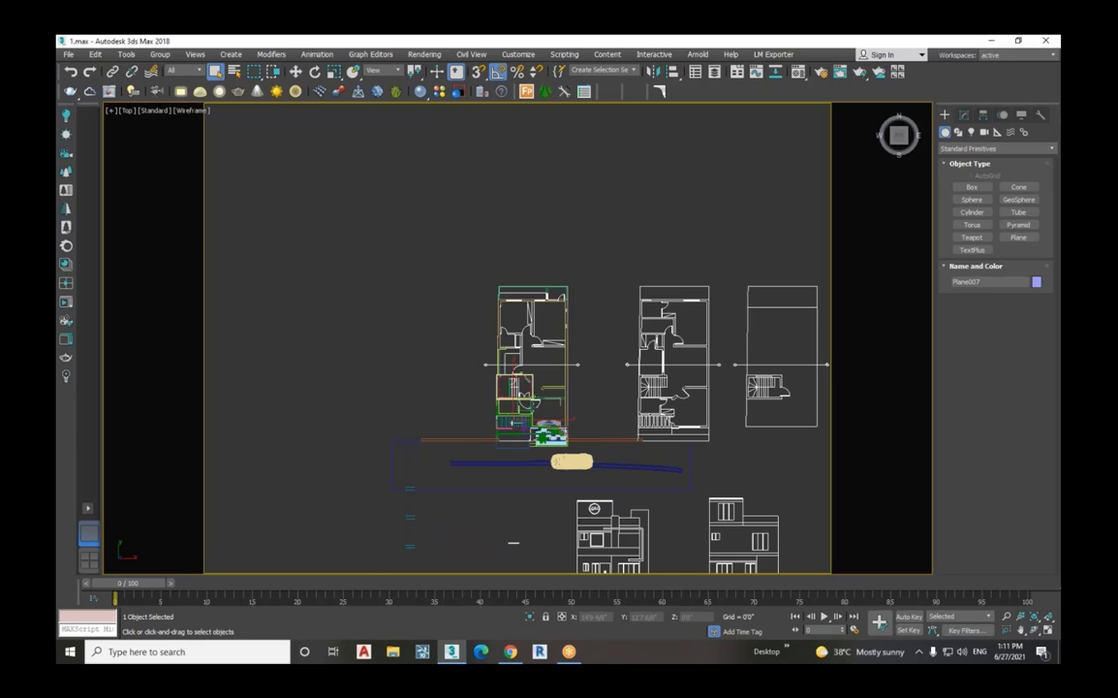
{"action": "right_click", "coordinate": [1050, 631]}
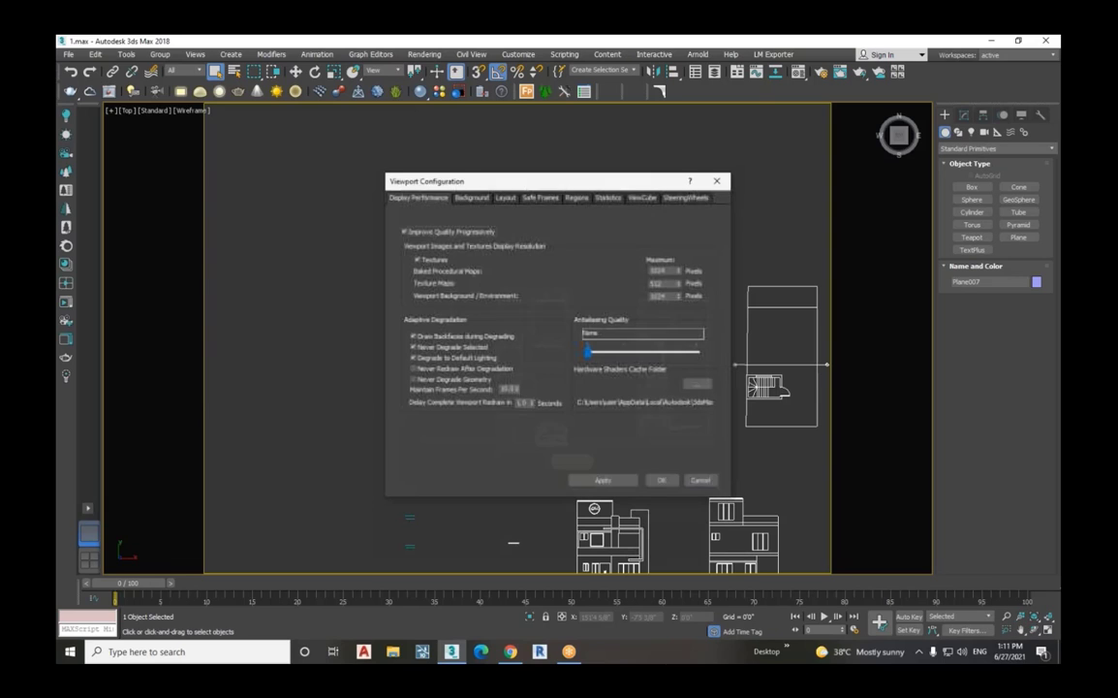
{"action": "left_click", "coordinate": [501, 197]}
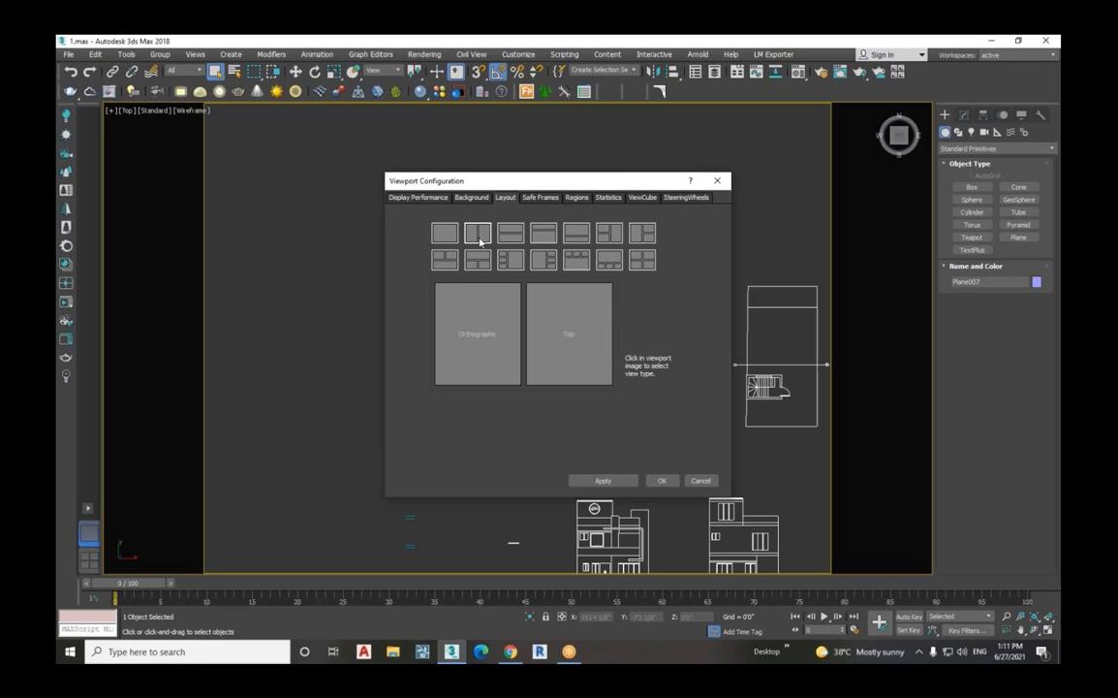
{"action": "left_click", "coordinate": [620, 236]}
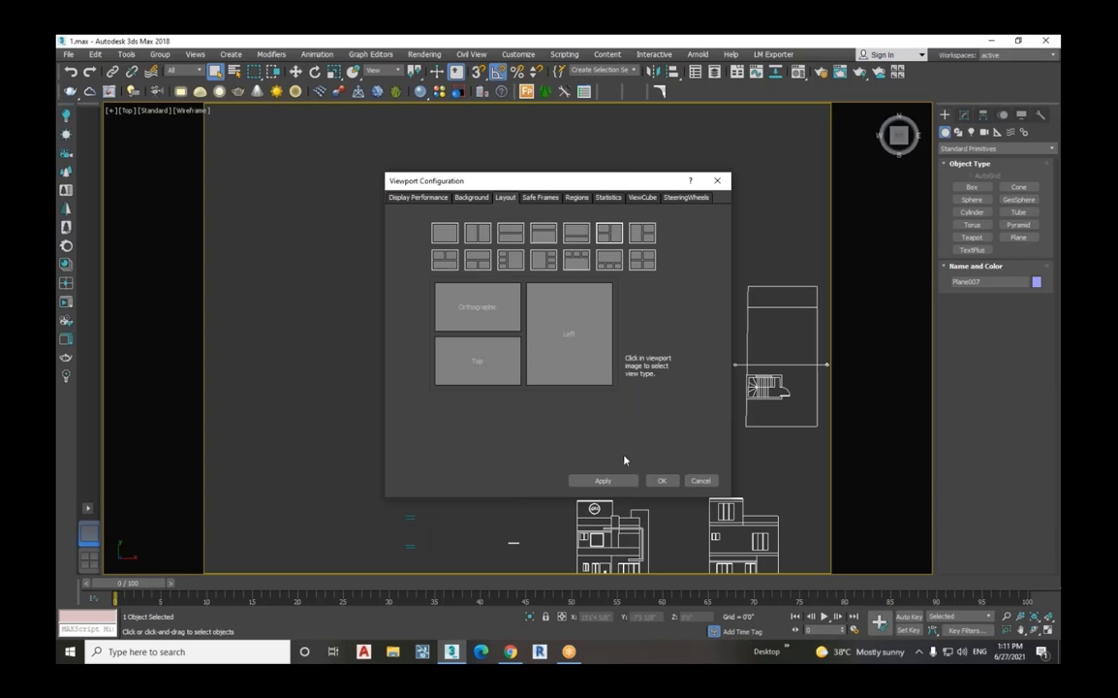
{"action": "left_click", "coordinate": [605, 481]}
{"action": "left_click", "coordinate": [662, 481]}
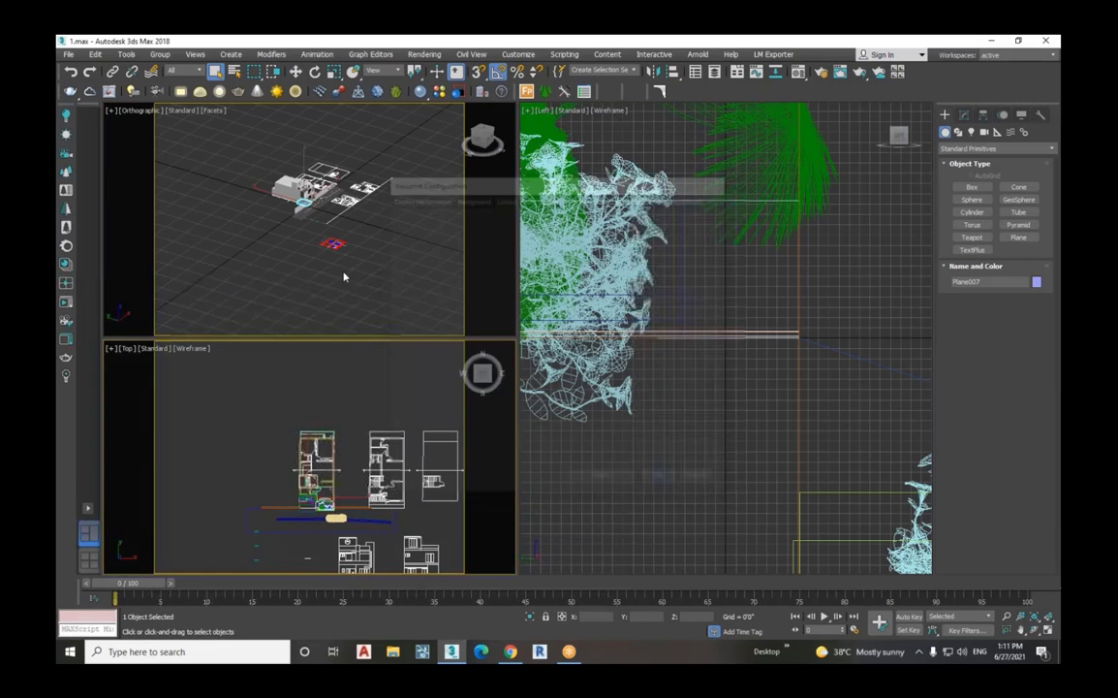
Step: Activate the Orthographic viewport and examine the house's street facade and balcony up close
{"action": "left_click", "coordinate": [370, 250]}
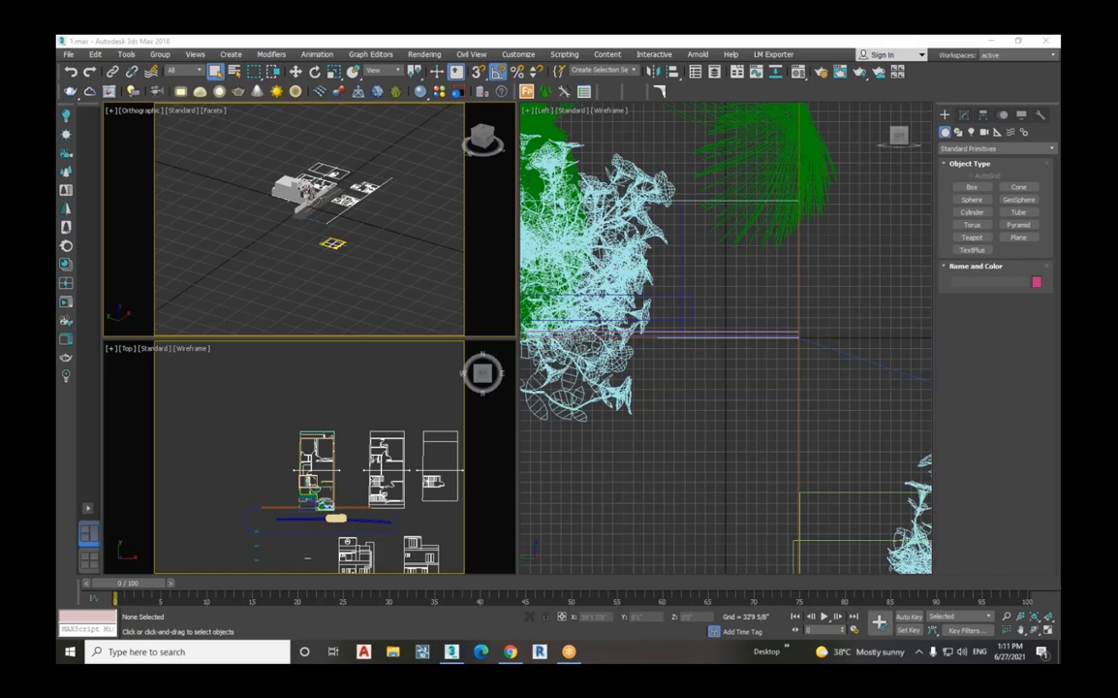
{"action": "left_click", "coordinate": [307, 194]}
{"action": "scroll", "coordinate": [306, 194], "scroll_direction": "up", "scroll_amount": 6}
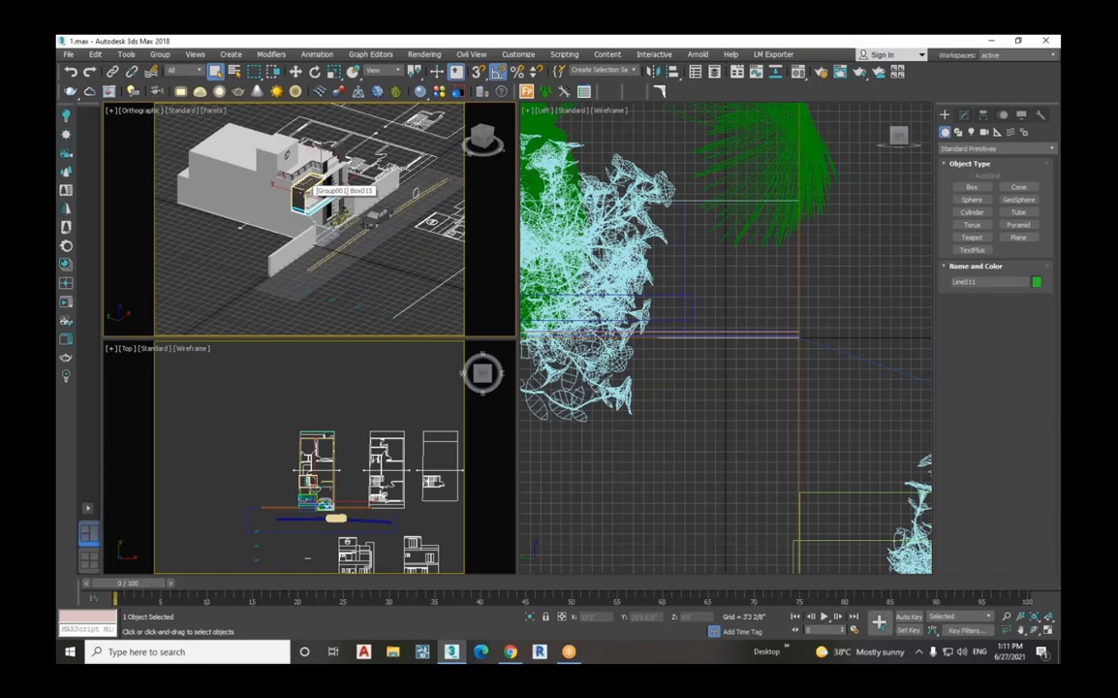
{"action": "scroll", "coordinate": [309, 194], "scroll_direction": "up", "scroll_amount": 3}
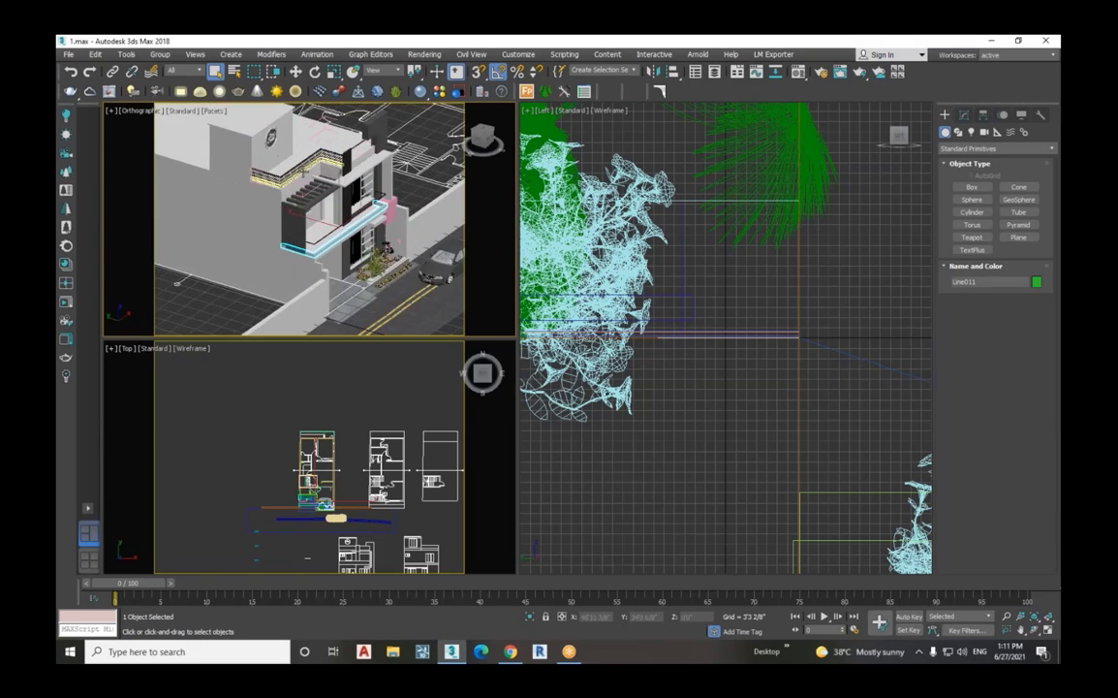
Step: Change the Top viewport to a Perspective view and orbit it to an angled view framing the whole house
{"action": "left_click", "coordinate": [331, 452]}
{"action": "left_click", "coordinate": [334, 439]}
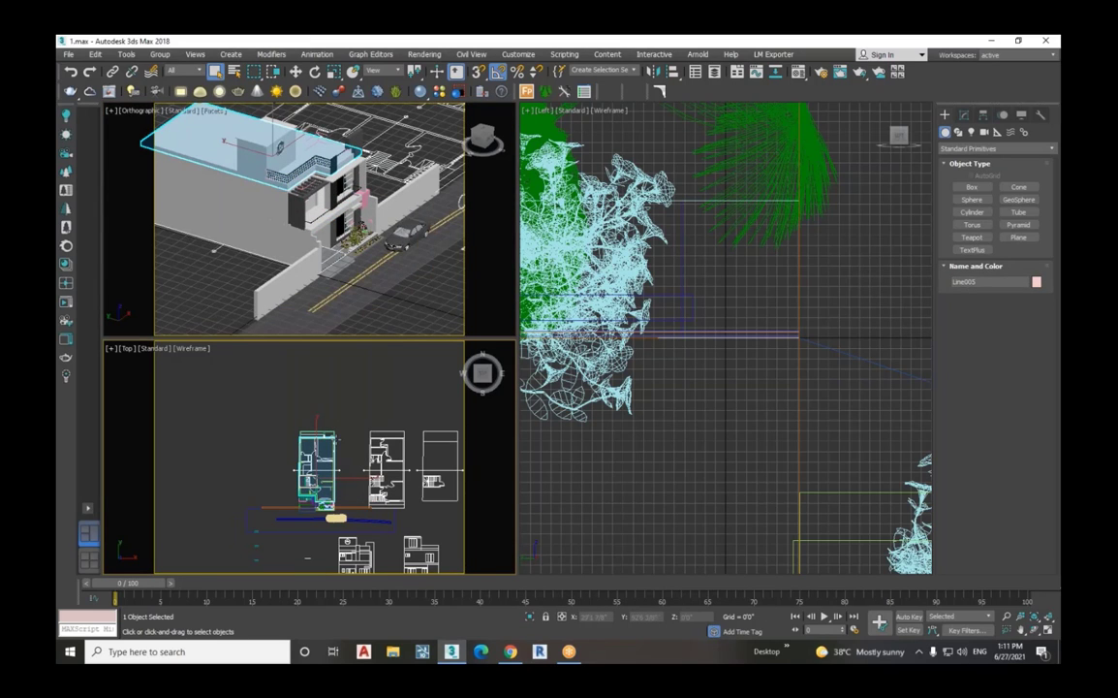
{"action": "key", "text": "p"}
{"action": "scroll", "coordinate": [371, 462], "scroll_direction": "down", "scroll_amount": 3}
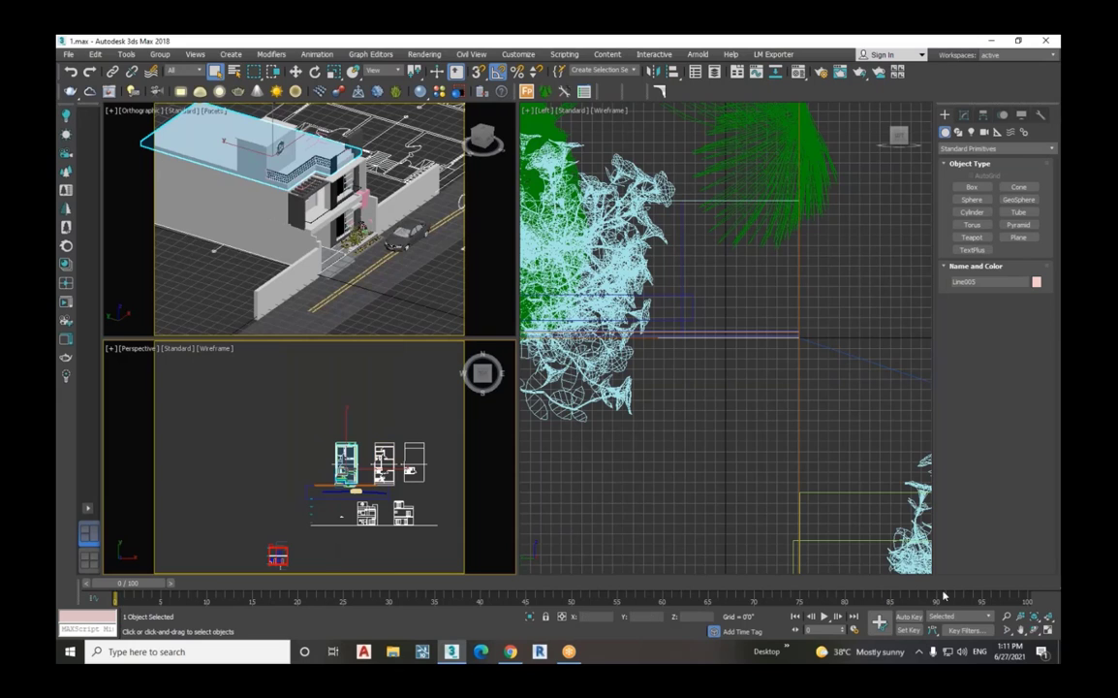
{"action": "left_click", "coordinate": [1034, 629]}
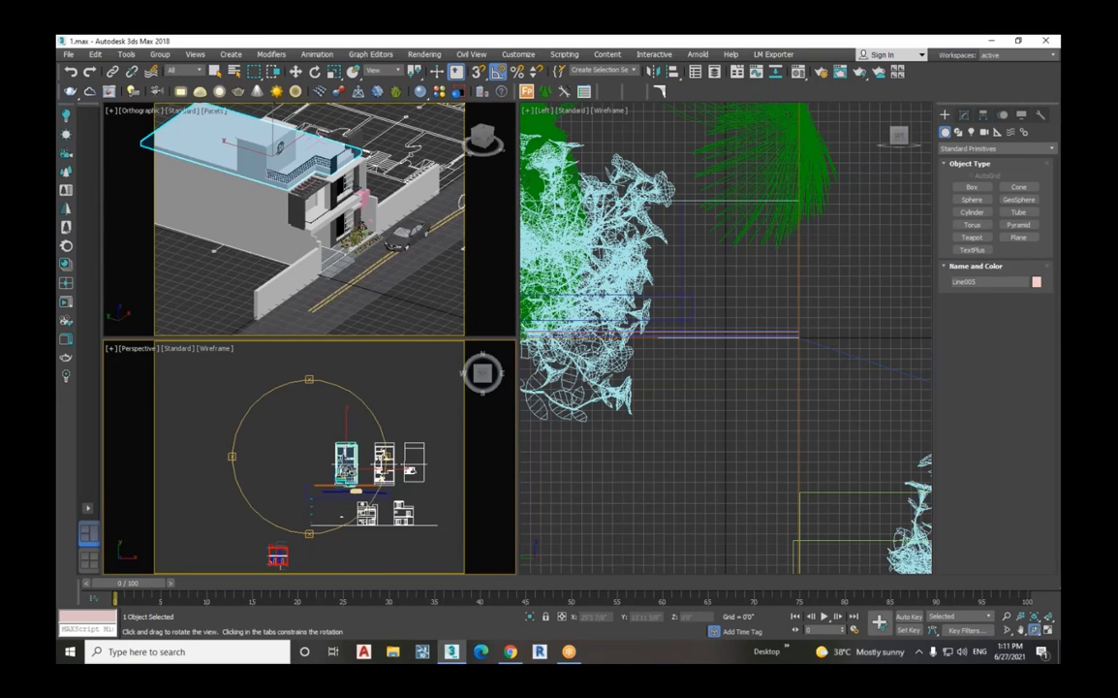
{"action": "left_click_drag", "start_coordinate": [373, 473], "coordinate": [372, 399]}
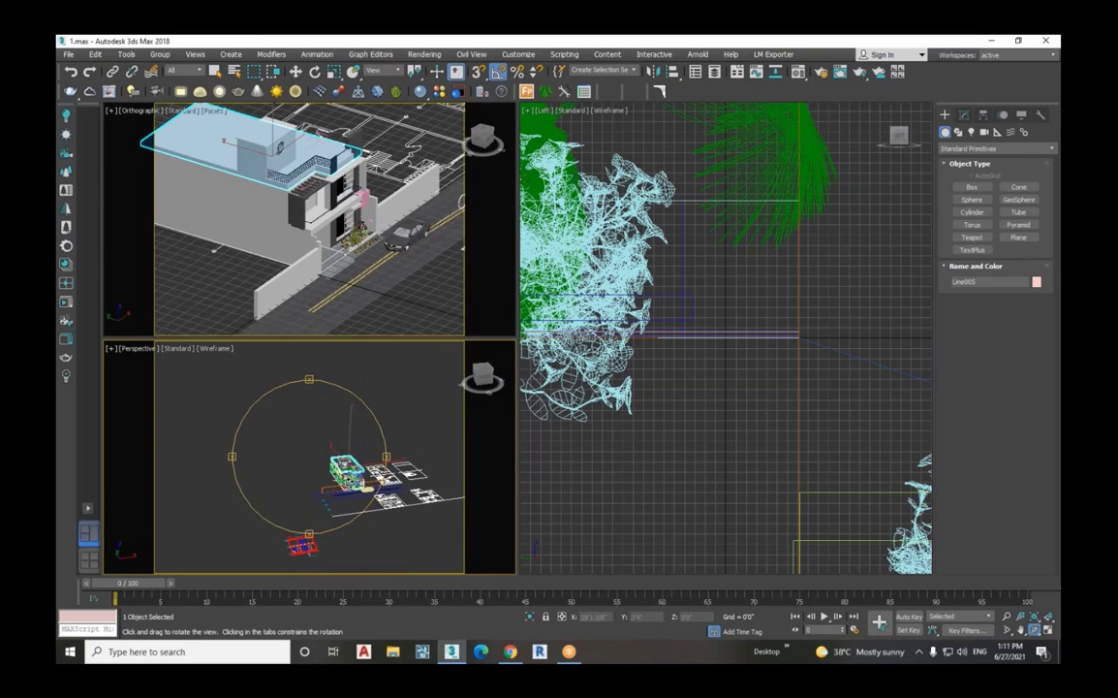
{"action": "left_click_drag", "start_coordinate": [315, 432], "coordinate": [317, 438]}
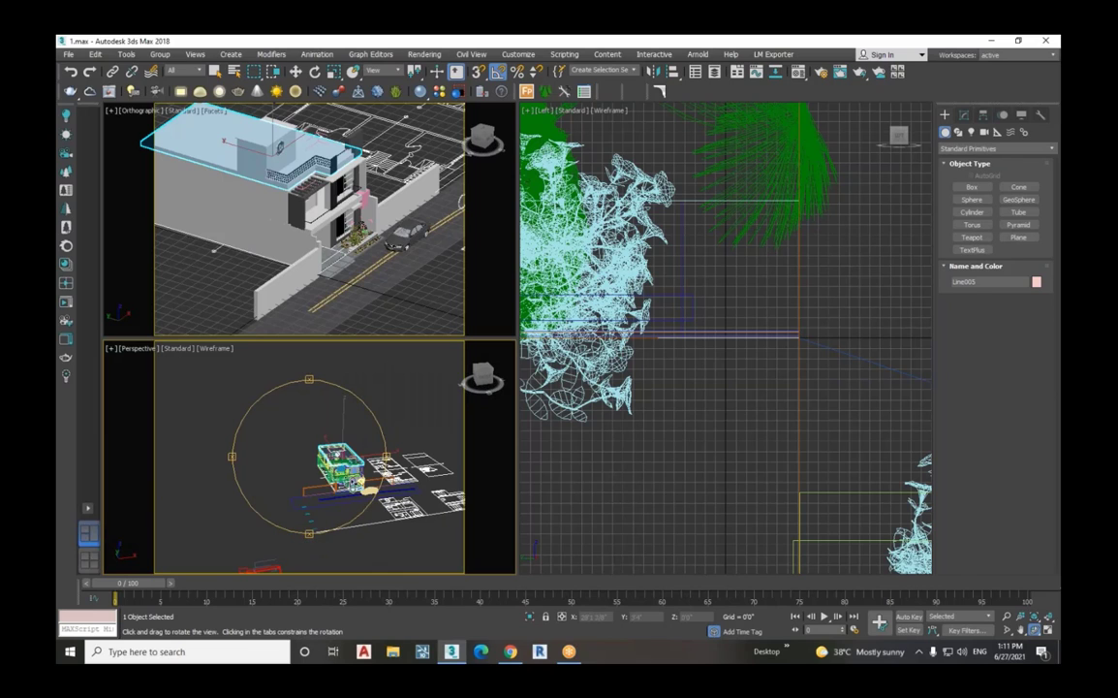
{"action": "scroll", "coordinate": [318, 426], "scroll_direction": "up", "scroll_amount": 5}
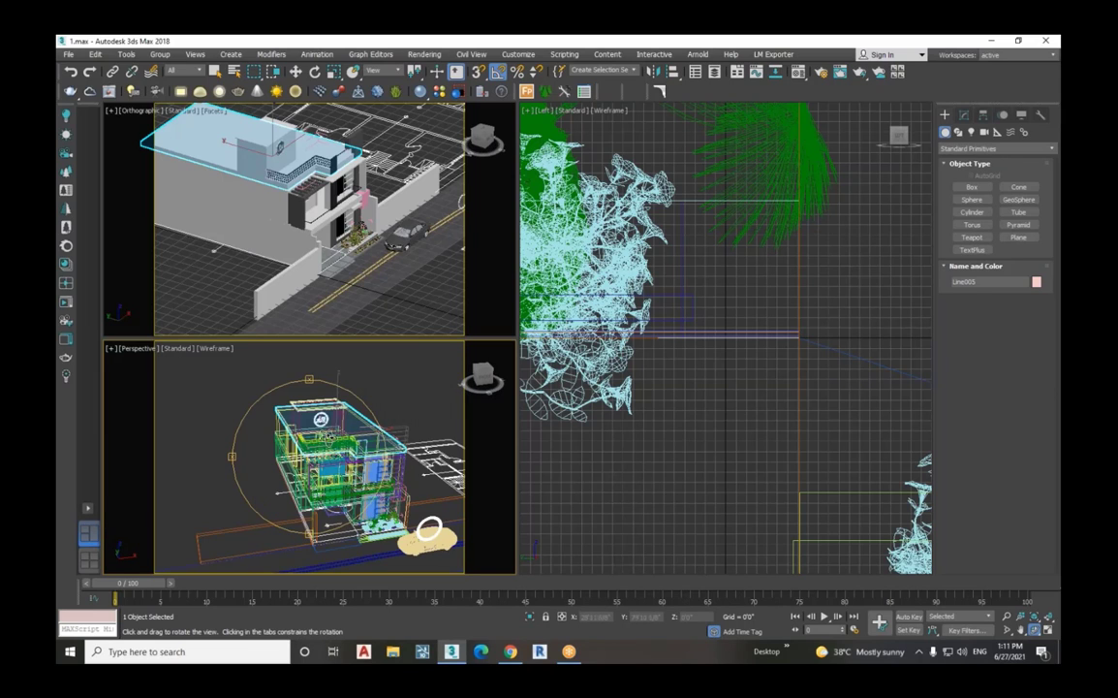
Step: Examine the house's front facade and entrance in the Perspective viewport from near street level
{"action": "left_click_drag", "start_coordinate": [430, 527], "coordinate": [441, 408]}
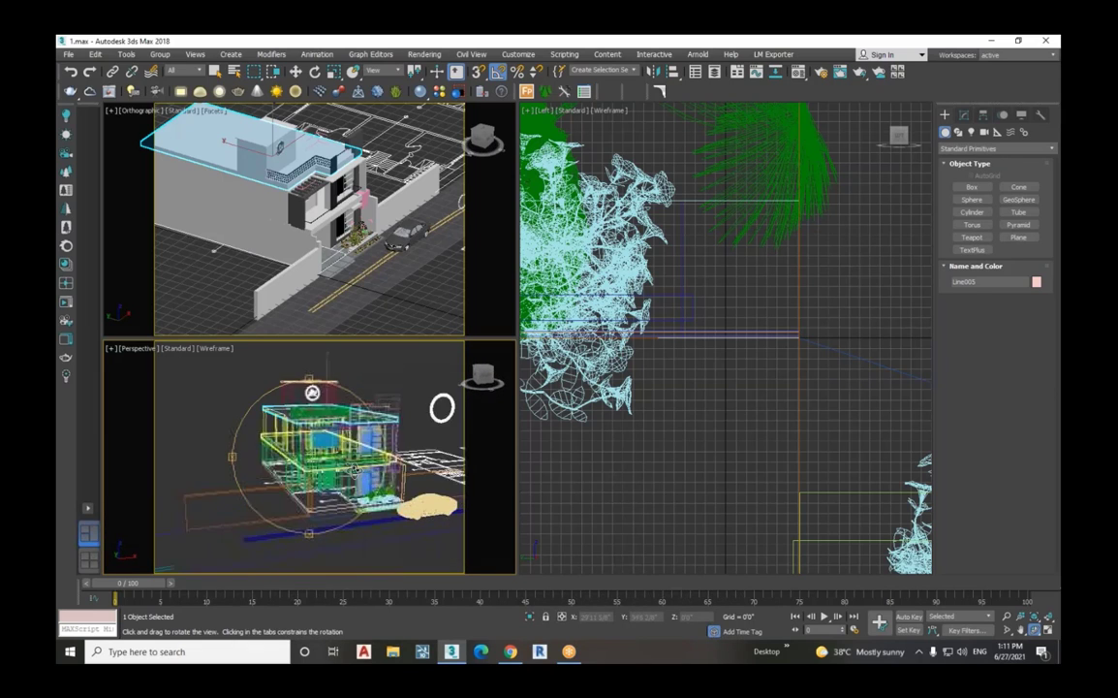
{"action": "left_click_drag", "start_coordinate": [356, 469], "coordinate": [350, 453]}
{"action": "scroll", "coordinate": [360, 467], "scroll_direction": "up", "scroll_amount": 3}
{"action": "scroll", "coordinate": [309, 435], "scroll_direction": "down", "scroll_amount": 3}
{"action": "scroll", "coordinate": [352, 449], "scroll_direction": "up", "scroll_amount": 3}
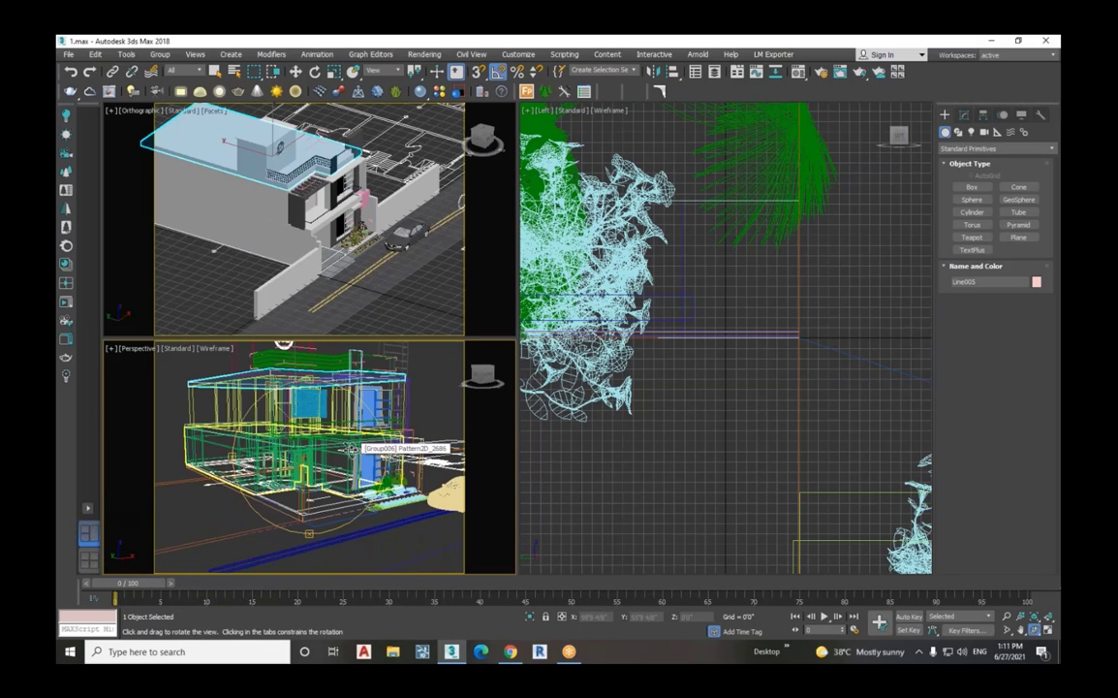
{"action": "scroll", "coordinate": [353, 449], "scroll_direction": "down", "scroll_amount": 3}
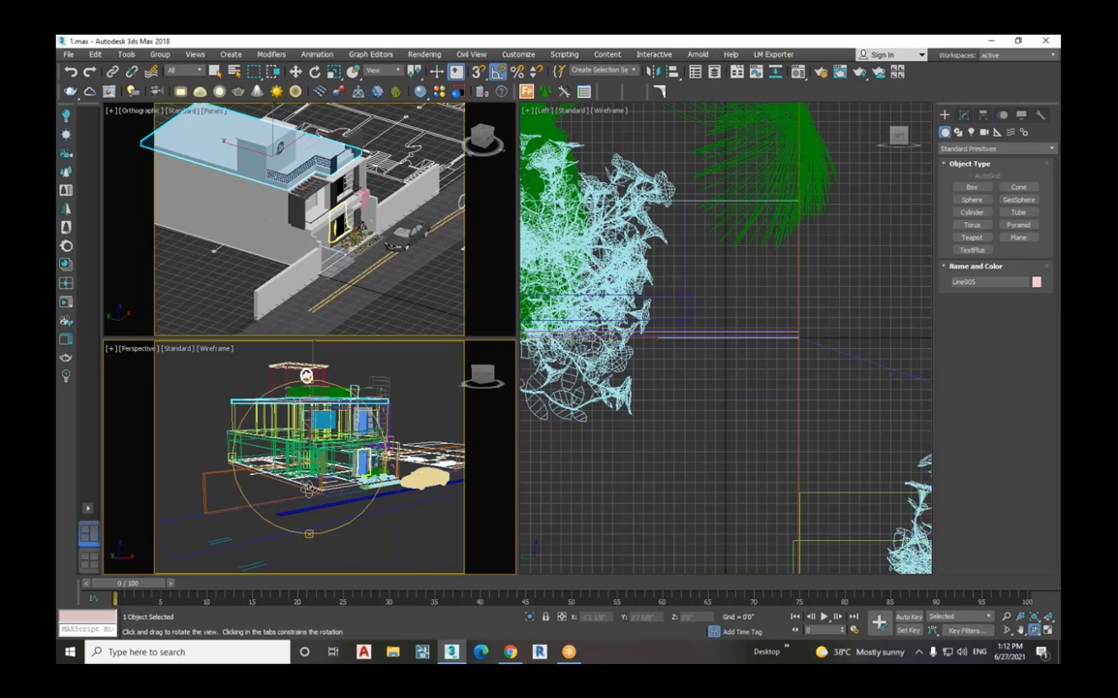
{"action": "left_click_drag", "start_coordinate": [291, 426], "coordinate": [327, 469]}
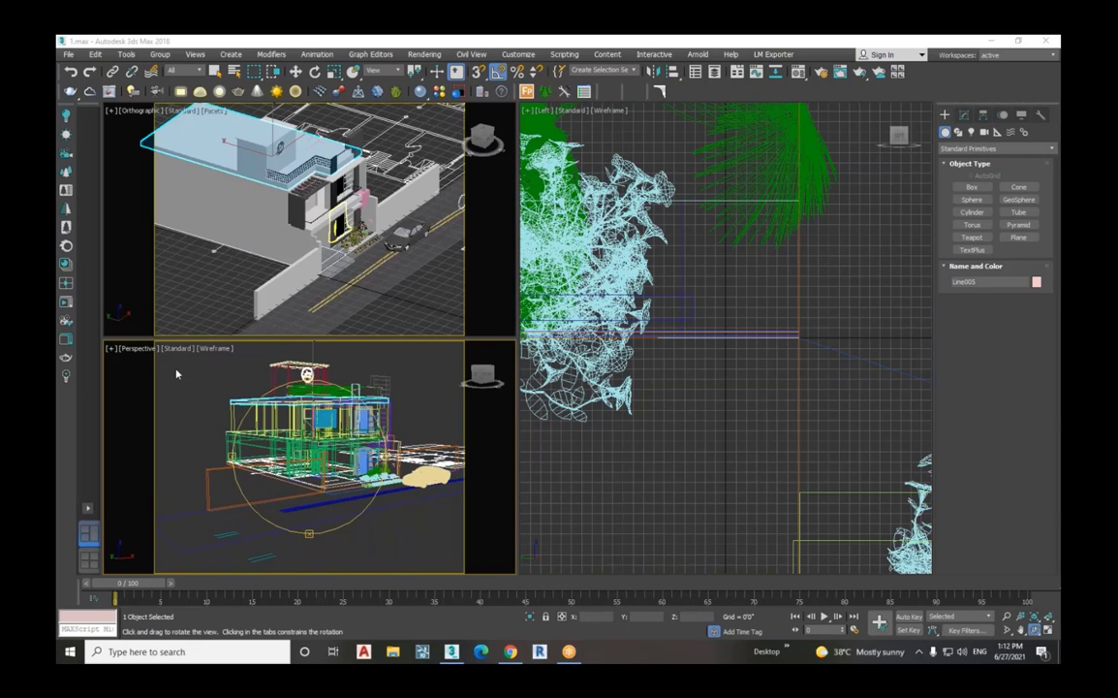
Step: Set the Perspective viewport's shading from wireframe to Clay and inspect the house's entrance
{"action": "left_click", "coordinate": [217, 347]}
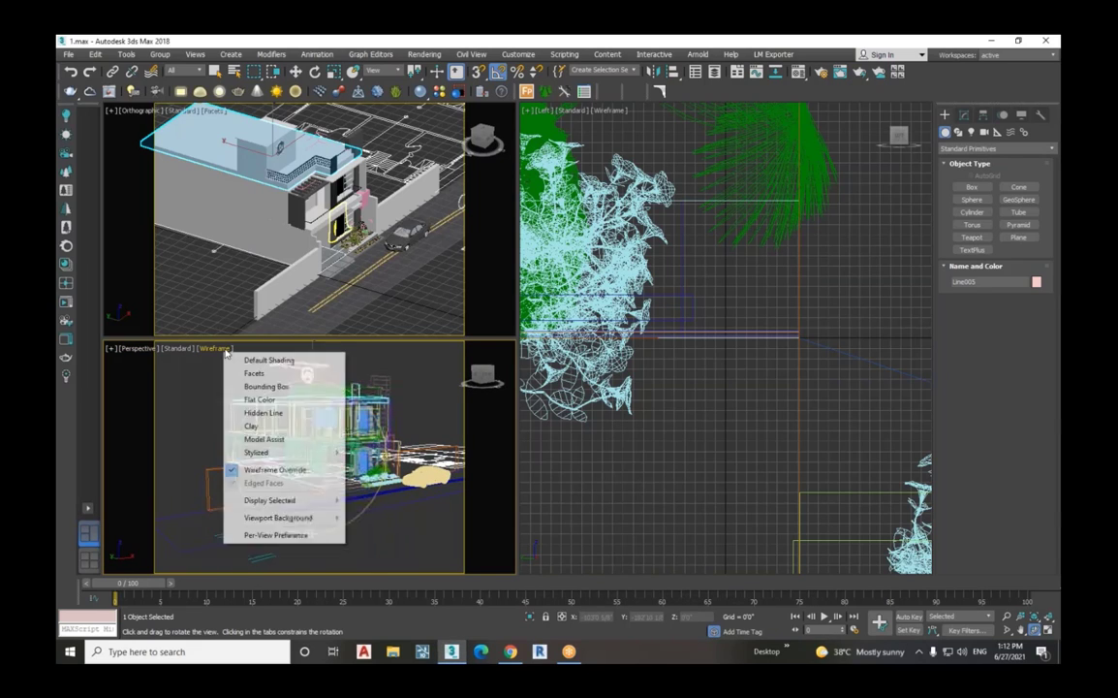
{"action": "left_click", "coordinate": [252, 425]}
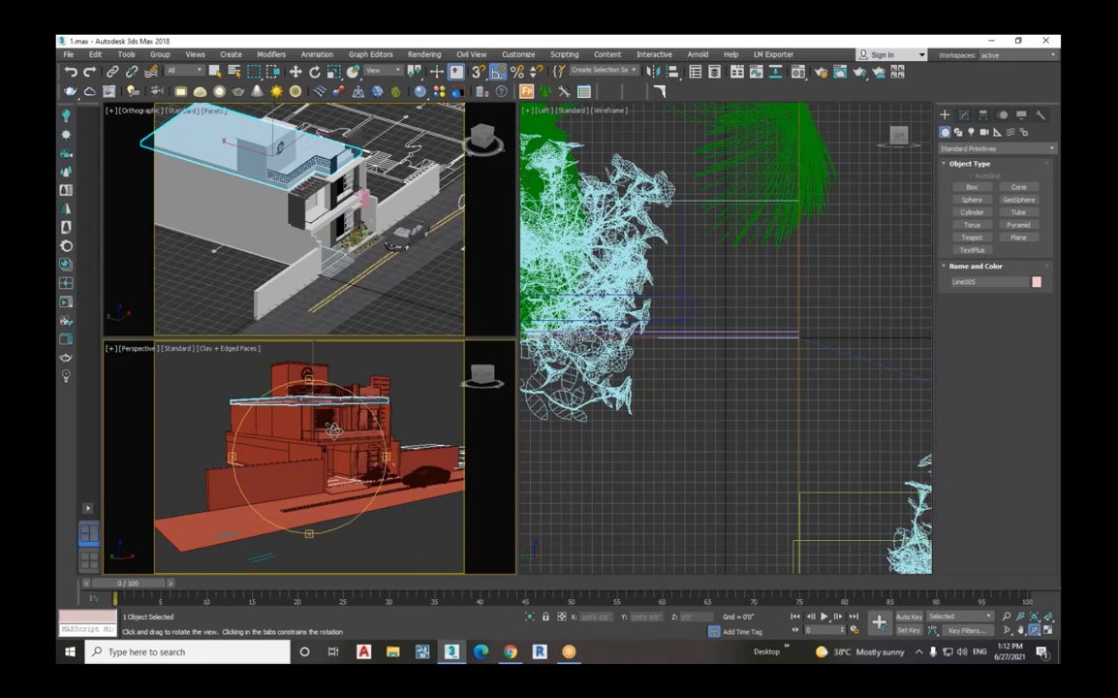
{"action": "scroll", "coordinate": [334, 430], "scroll_direction": "up", "scroll_amount": 3}
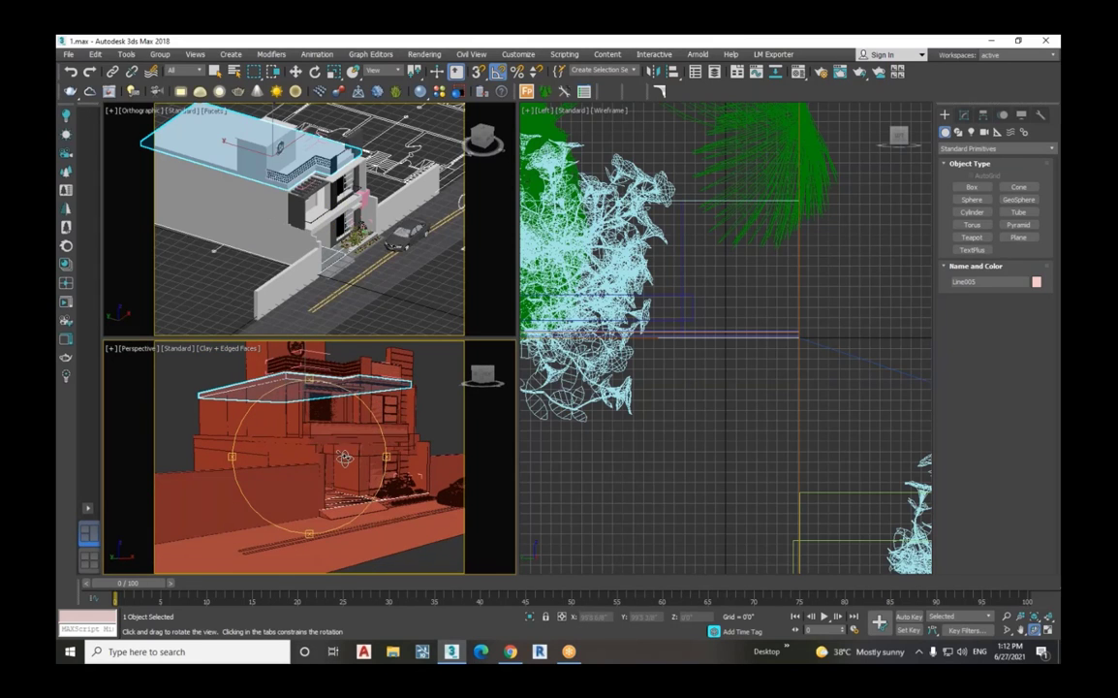
Step: Frame the whole house in the Perspective viewport, enlarge its facade in the Orthographic viewport, and widen the Left viewport
{"action": "left_click_drag", "start_coordinate": [344, 457], "coordinate": [353, 448]}
{"action": "scroll", "coordinate": [337, 473], "scroll_direction": "down", "scroll_amount": 3}
{"action": "scroll", "coordinate": [356, 451], "scroll_direction": "up", "scroll_amount": 3}
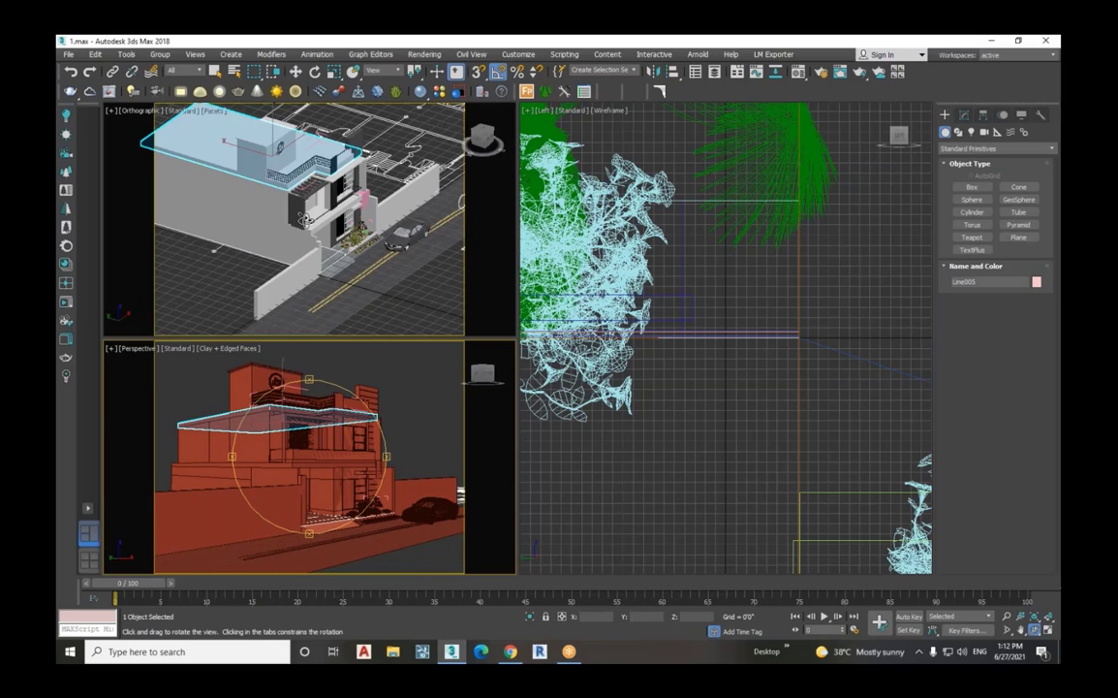
{"action": "scroll", "coordinate": [305, 219], "scroll_direction": "up", "scroll_amount": 2}
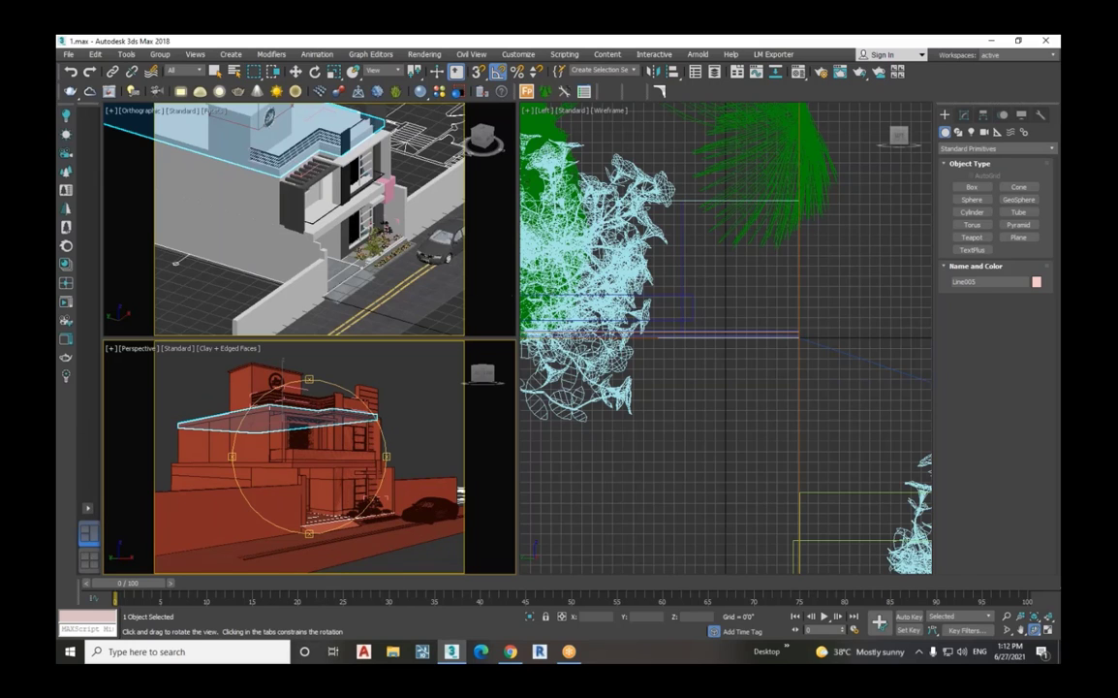
{"action": "left_click_drag", "start_coordinate": [514, 294], "coordinate": [468, 294]}
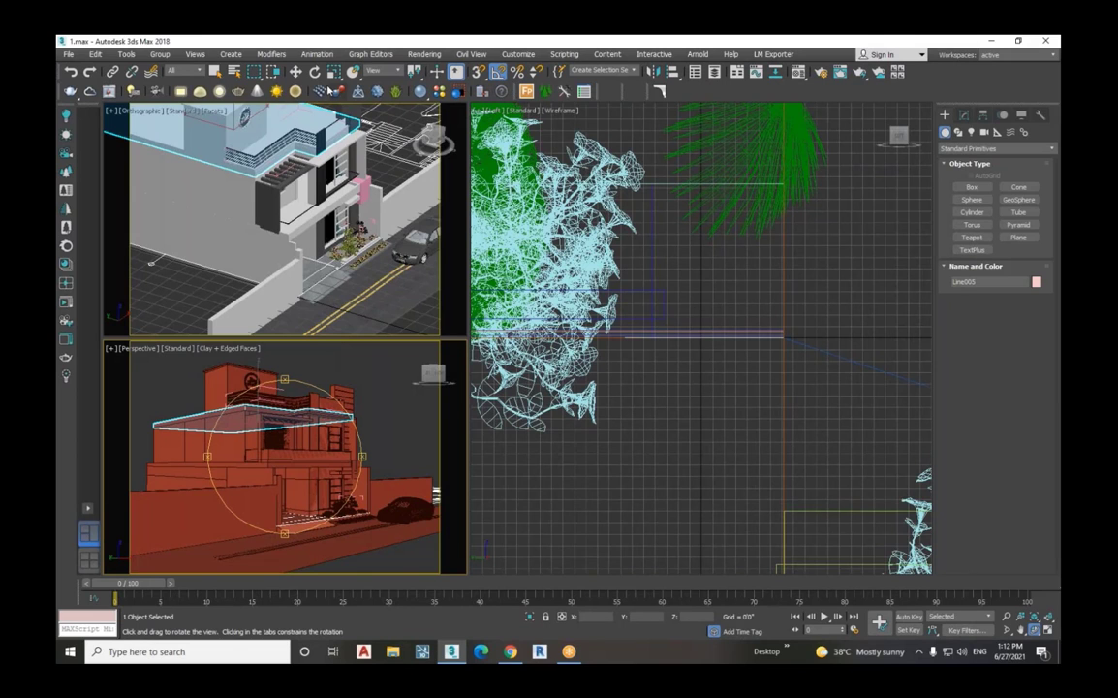
Step: Activate Select and Move, select the front boundary wall, and change the Left viewport to a Top view showing the site plan
{"action": "left_click", "coordinate": [295, 72]}
{"action": "left_click", "coordinate": [644, 407]}
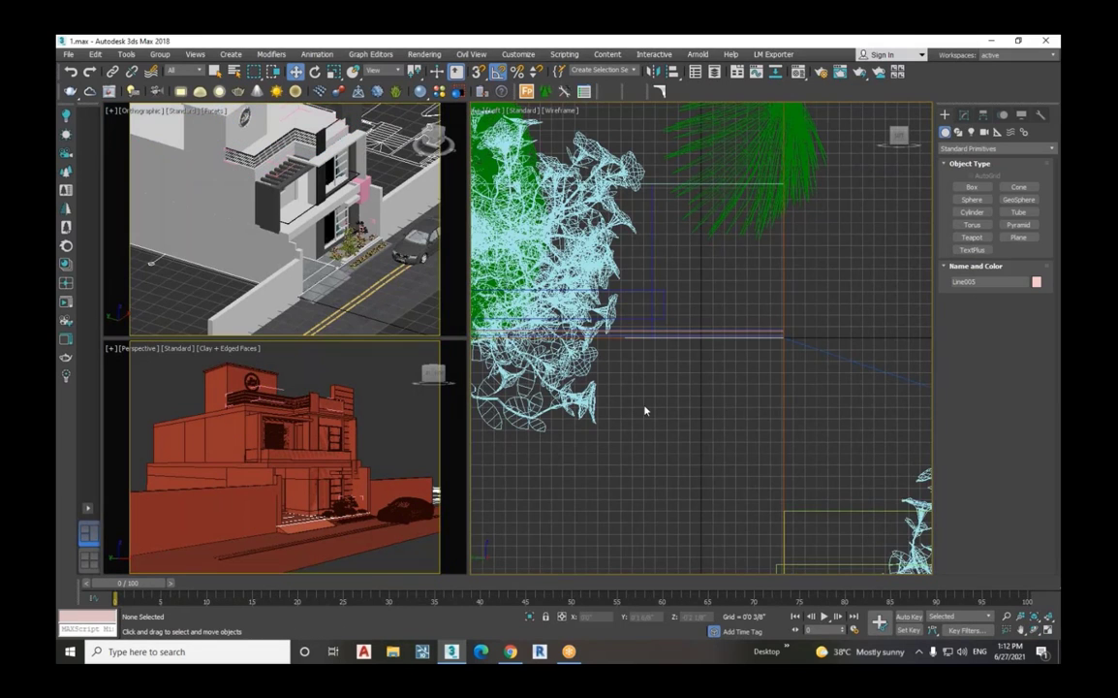
{"action": "scroll", "coordinate": [654, 414], "scroll_direction": "down", "scroll_amount": 5}
{"action": "scroll", "coordinate": [683, 358], "scroll_direction": "up", "scroll_amount": 3}
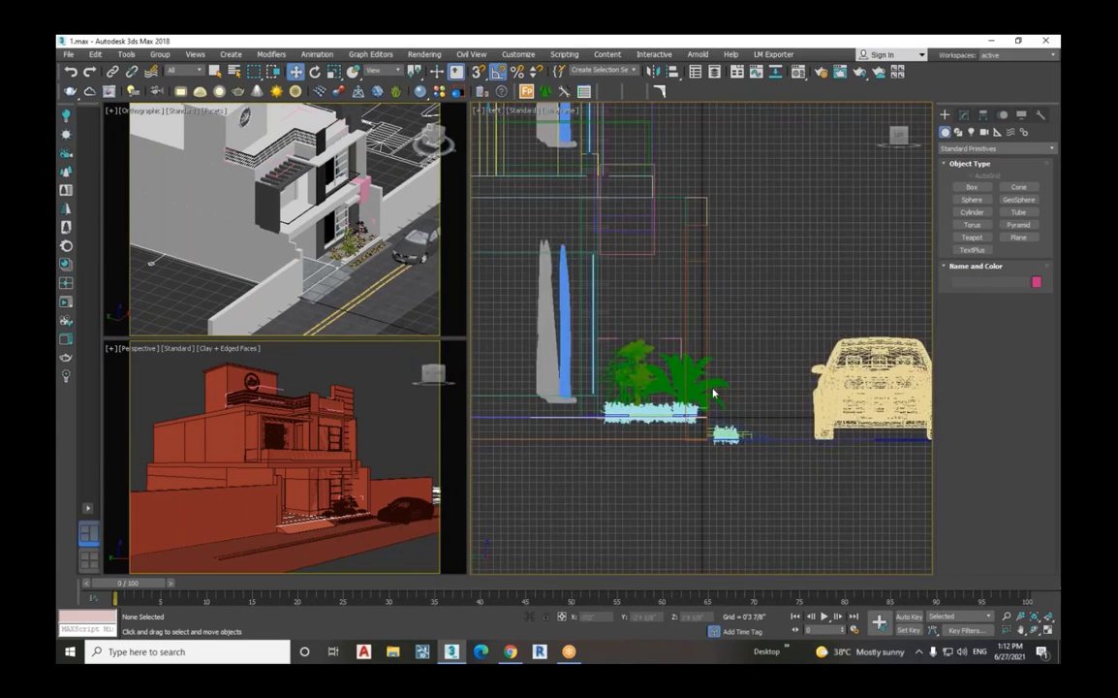
{"action": "left_click", "coordinate": [683, 351]}
{"action": "left_click", "coordinate": [683, 352]}
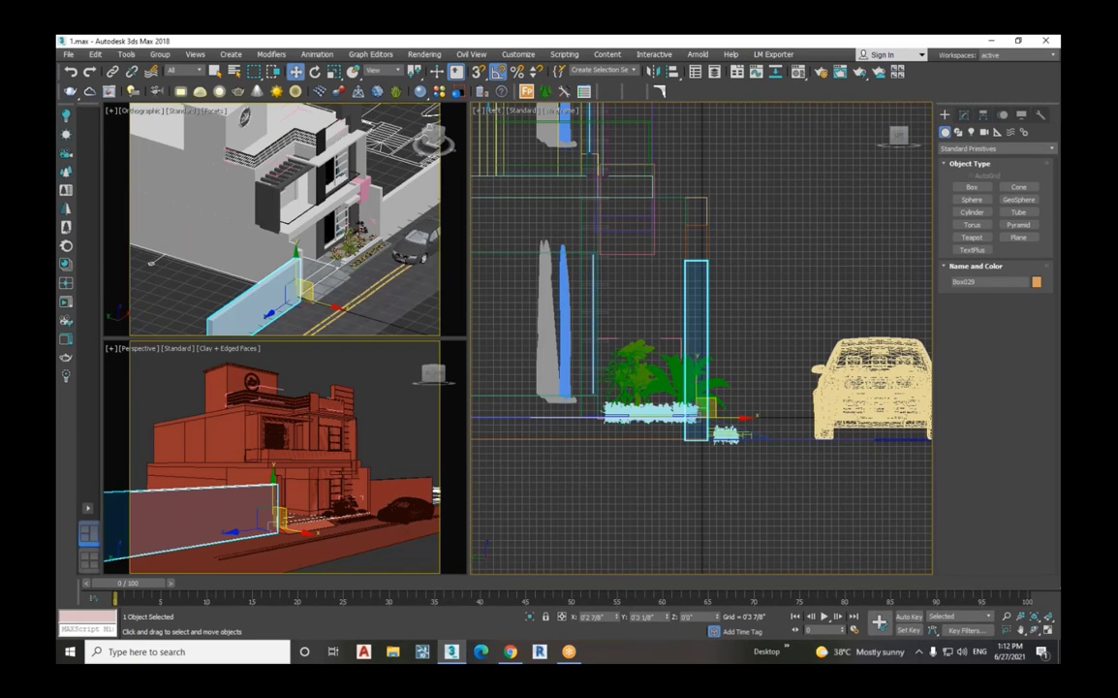
{"action": "key", "text": "t"}
{"action": "scroll", "coordinate": [691, 332], "scroll_direction": "down", "scroll_amount": 5}
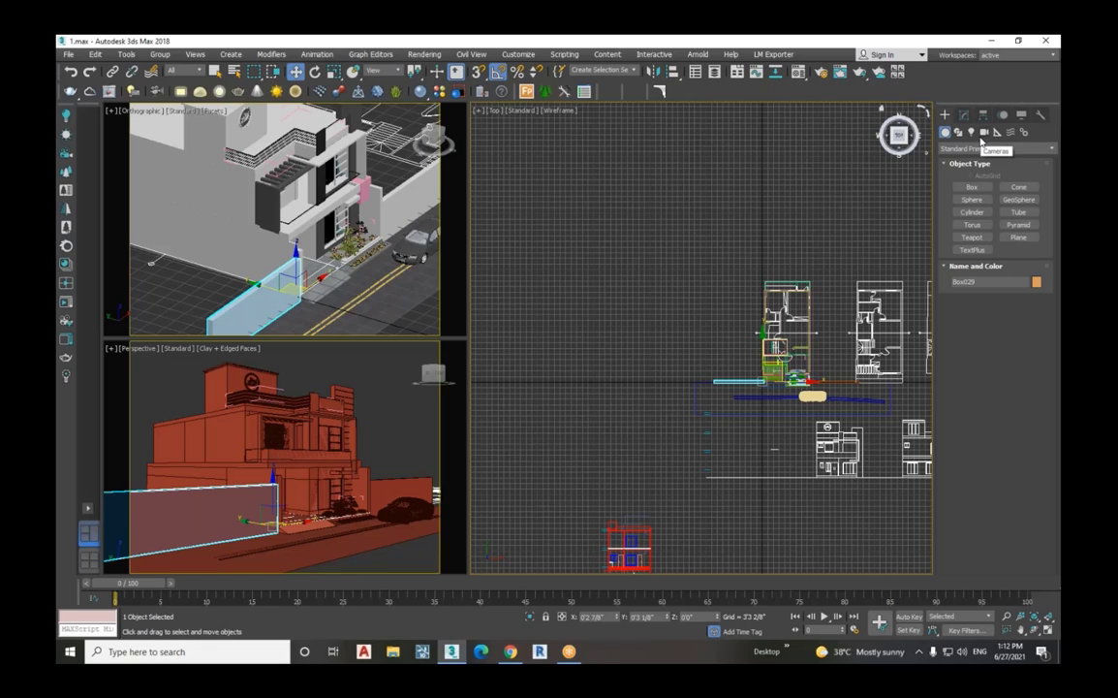
Step: Create a targeted Standard Physical camera in the Top view, placed across the street and aimed into the house's entrance area
{"action": "left_click", "coordinate": [983, 135]}
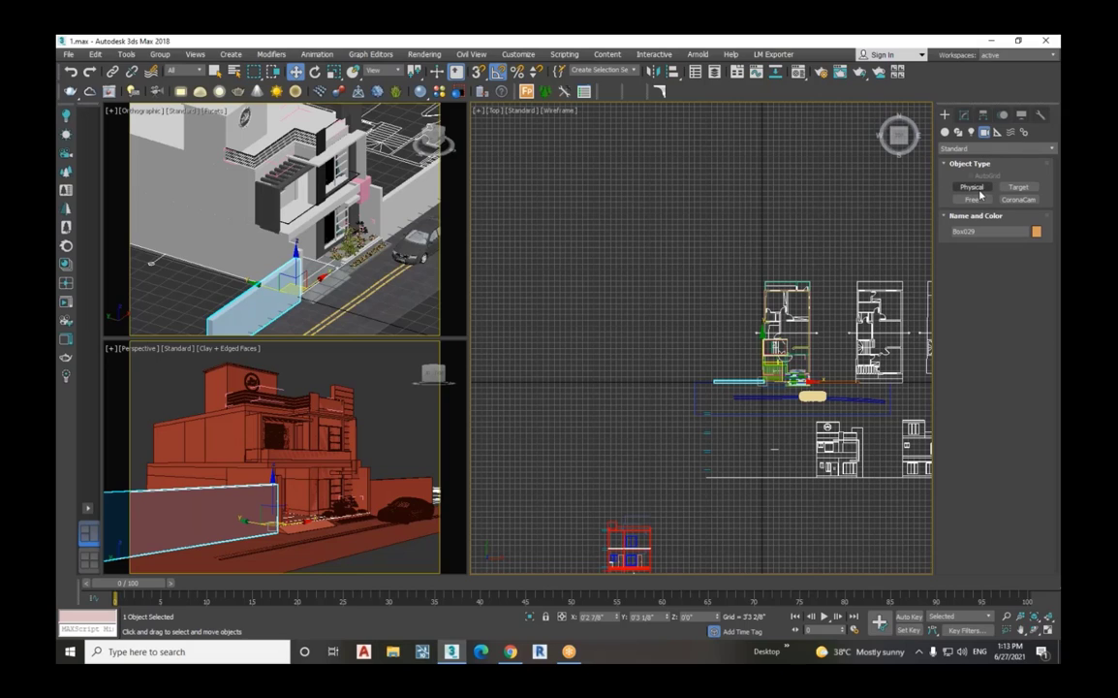
{"action": "left_click", "coordinate": [1003, 148]}
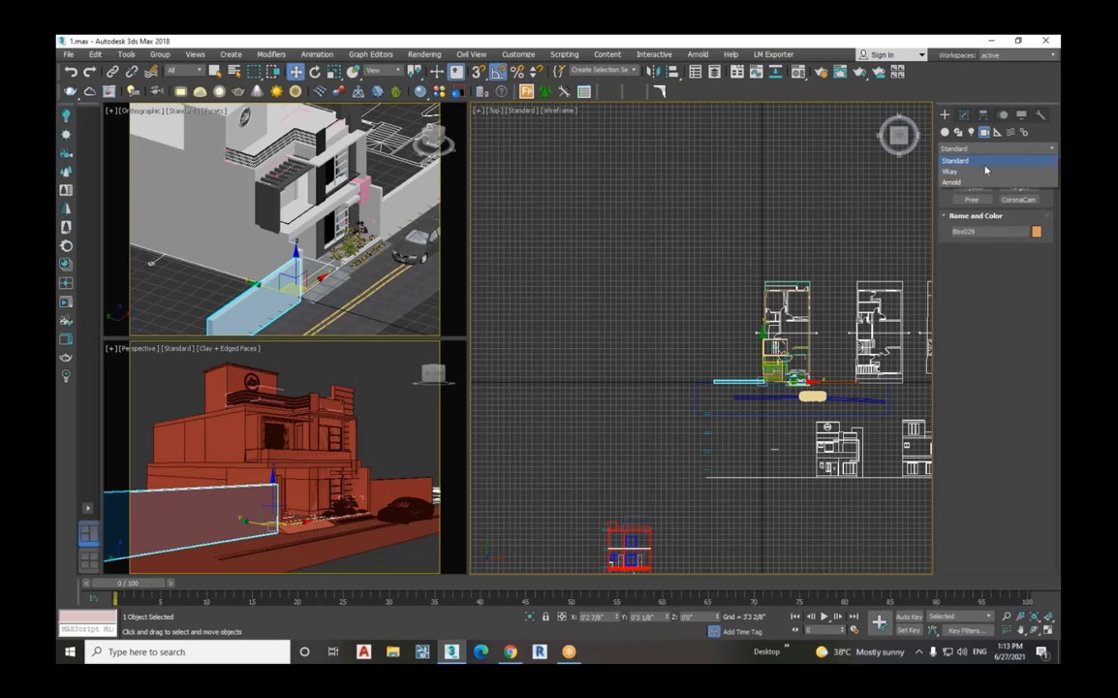
{"action": "left_click", "coordinate": [984, 172]}
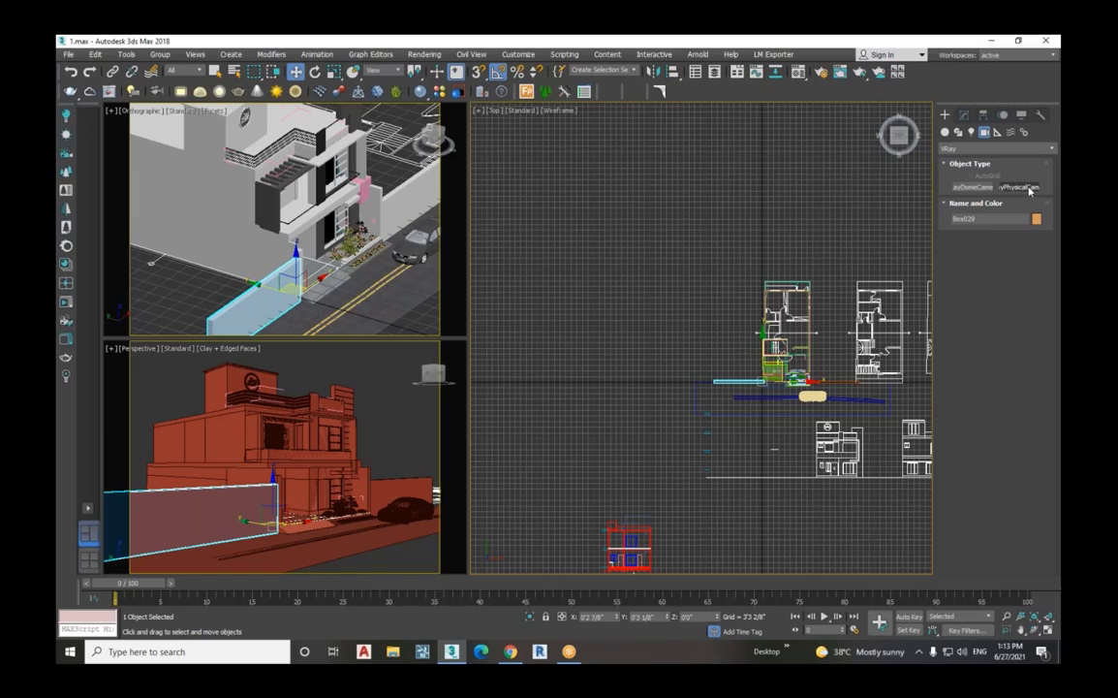
{"action": "left_click", "coordinate": [990, 148]}
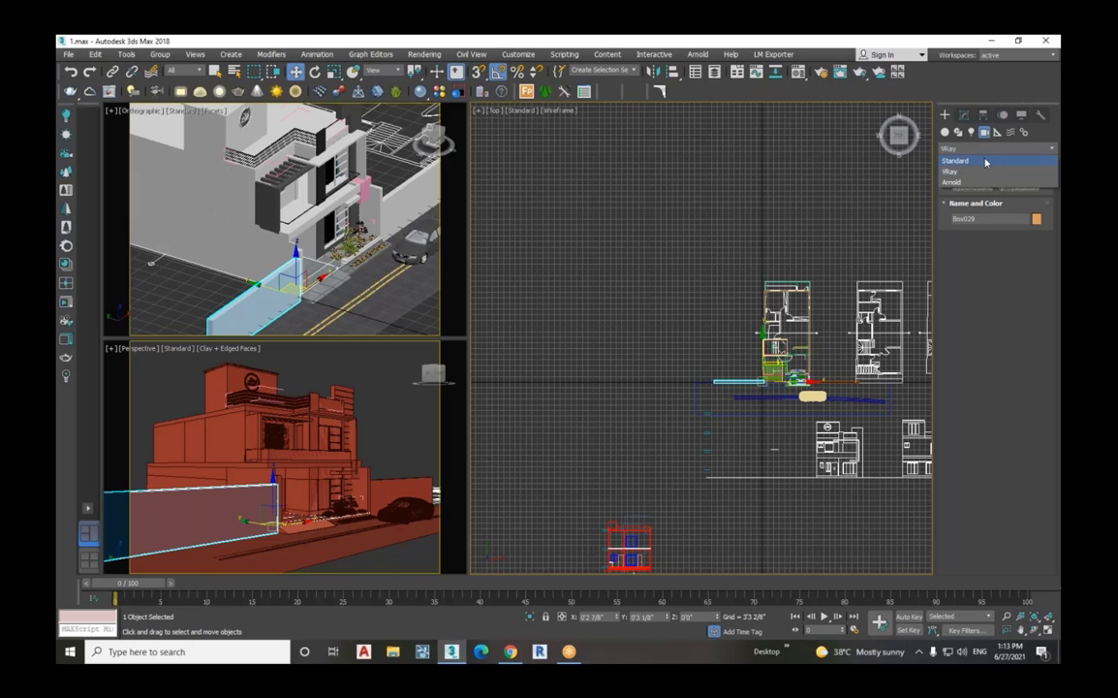
{"action": "left_click", "coordinate": [986, 161]}
{"action": "left_click", "coordinate": [972, 186]}
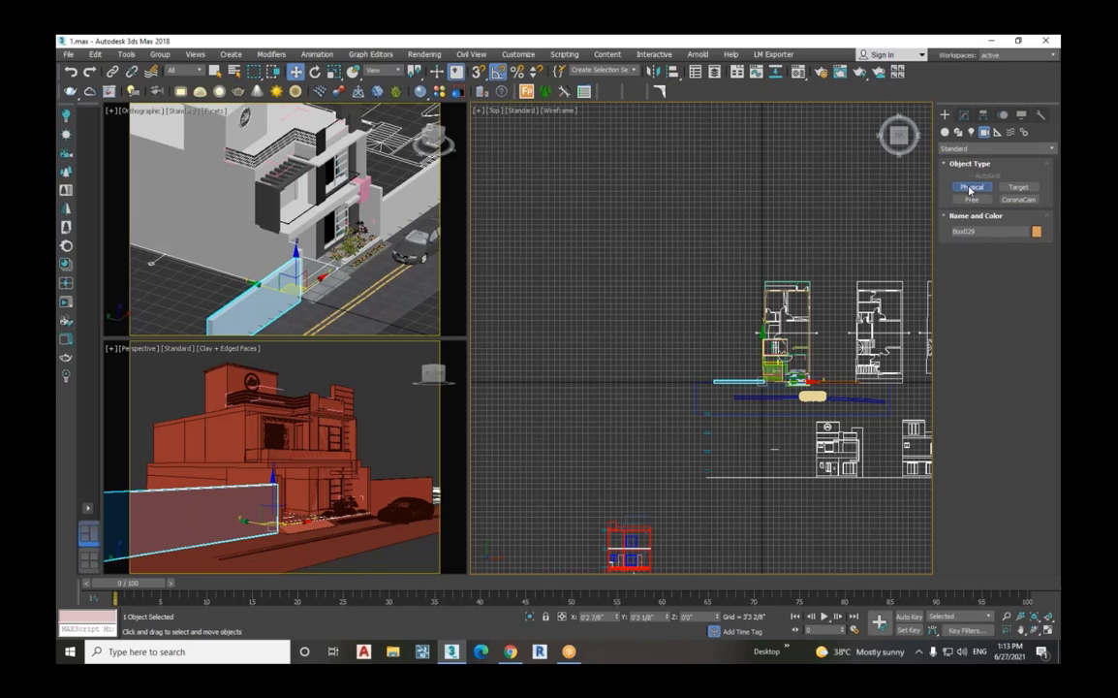
{"action": "scroll", "coordinate": [802, 377], "scroll_direction": "up", "scroll_amount": 2}
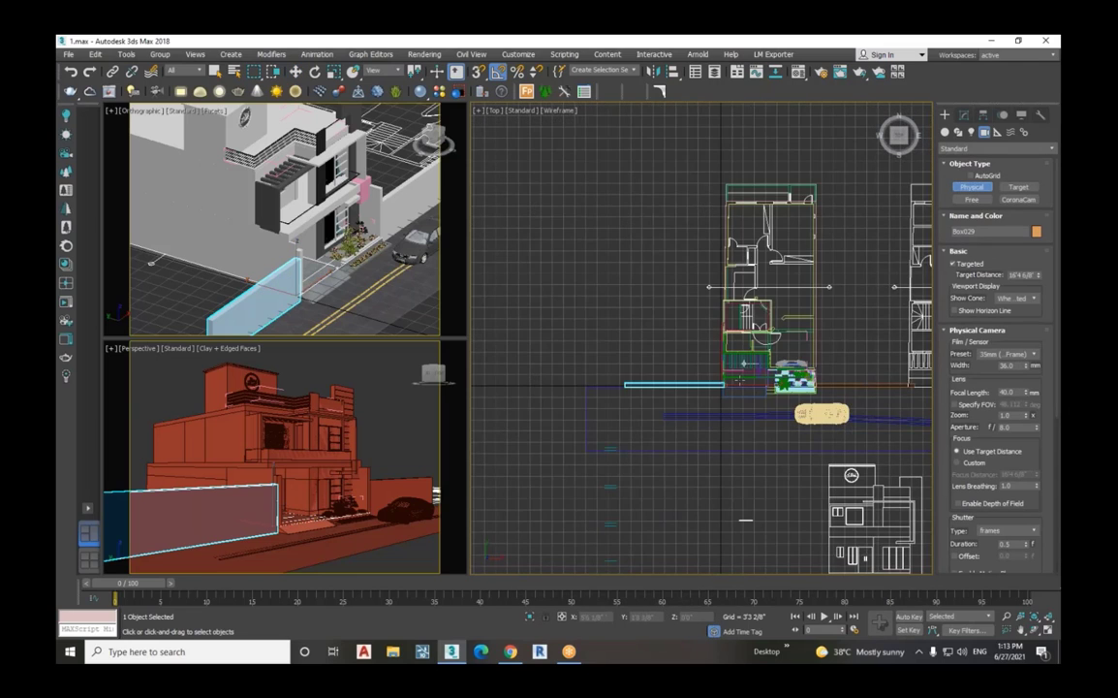
{"action": "scroll", "coordinate": [743, 377], "scroll_direction": "down", "scroll_amount": 1}
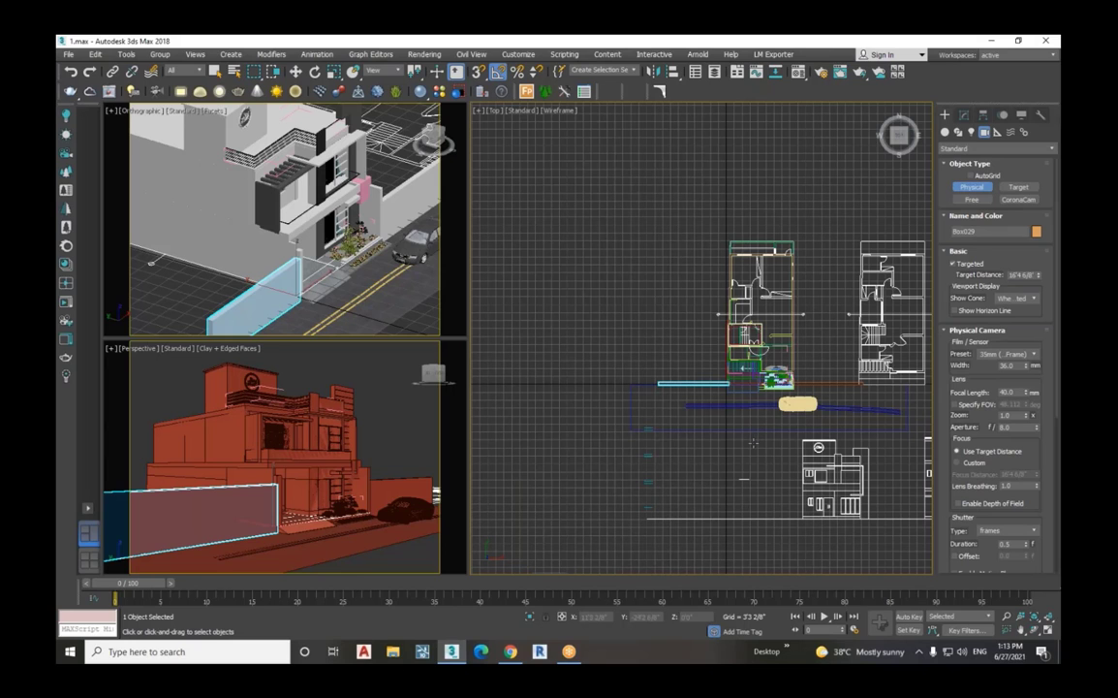
{"action": "left_click_drag", "start_coordinate": [754, 443], "coordinate": [754, 340]}
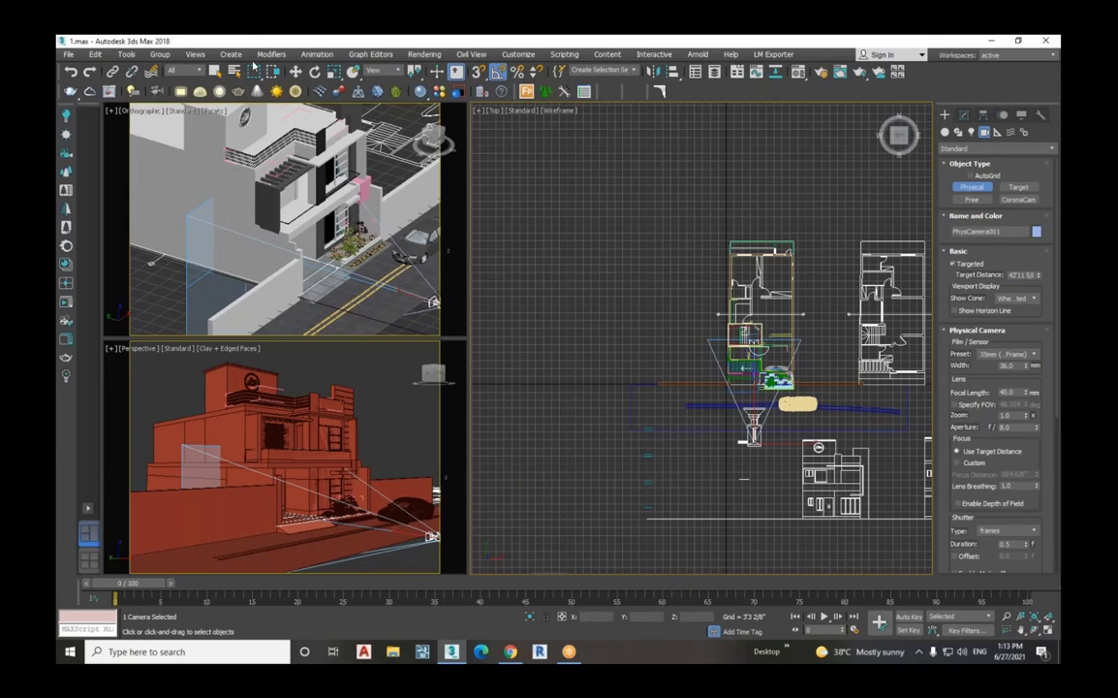
Step: Move the camera's target out of the house plan onto the street in the Top view
{"action": "left_click", "coordinate": [295, 70]}
{"action": "scroll", "coordinate": [664, 317], "scroll_direction": "up", "scroll_amount": 10}
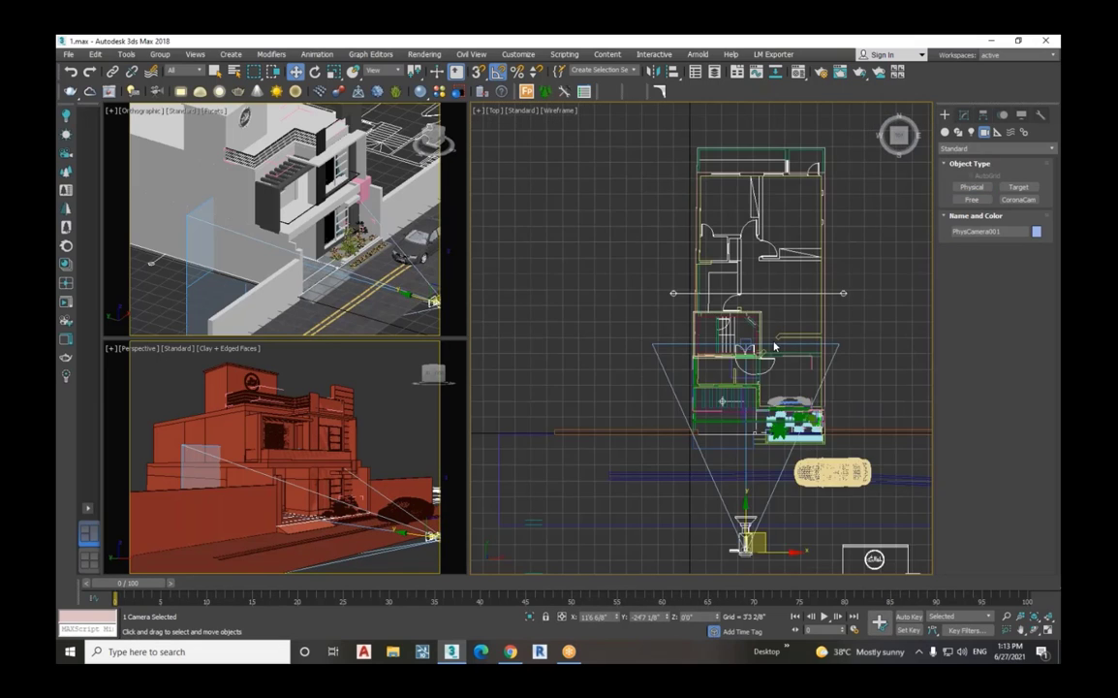
{"action": "left_click", "coordinate": [733, 344]}
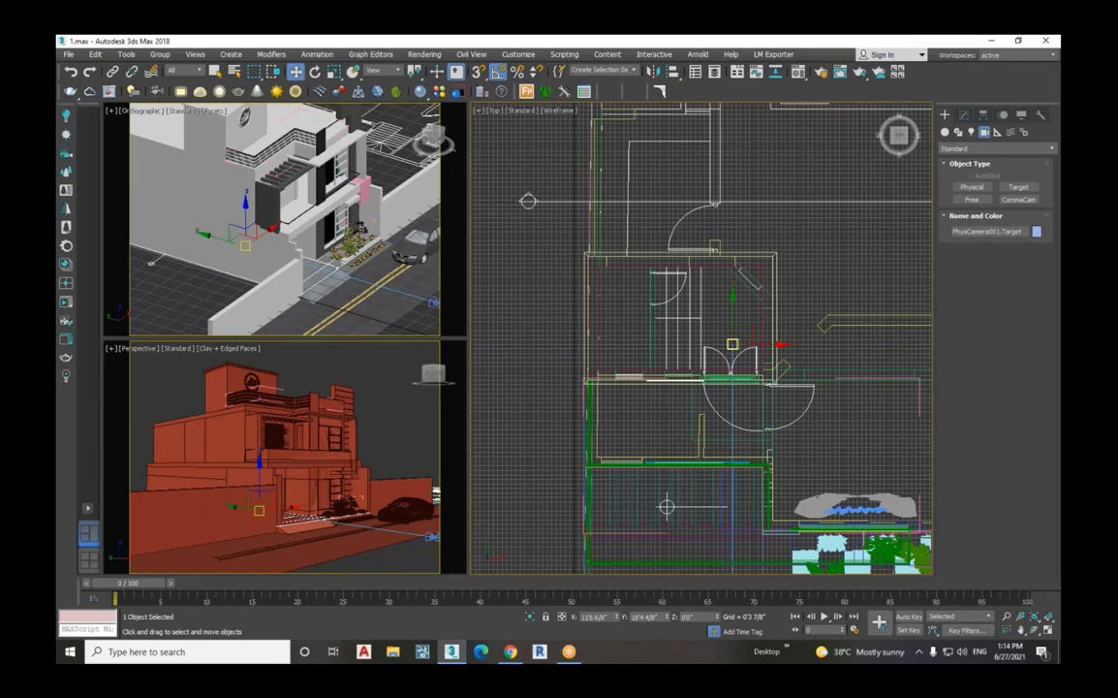
{"action": "scroll", "coordinate": [733, 337], "scroll_direction": "down", "scroll_amount": 3}
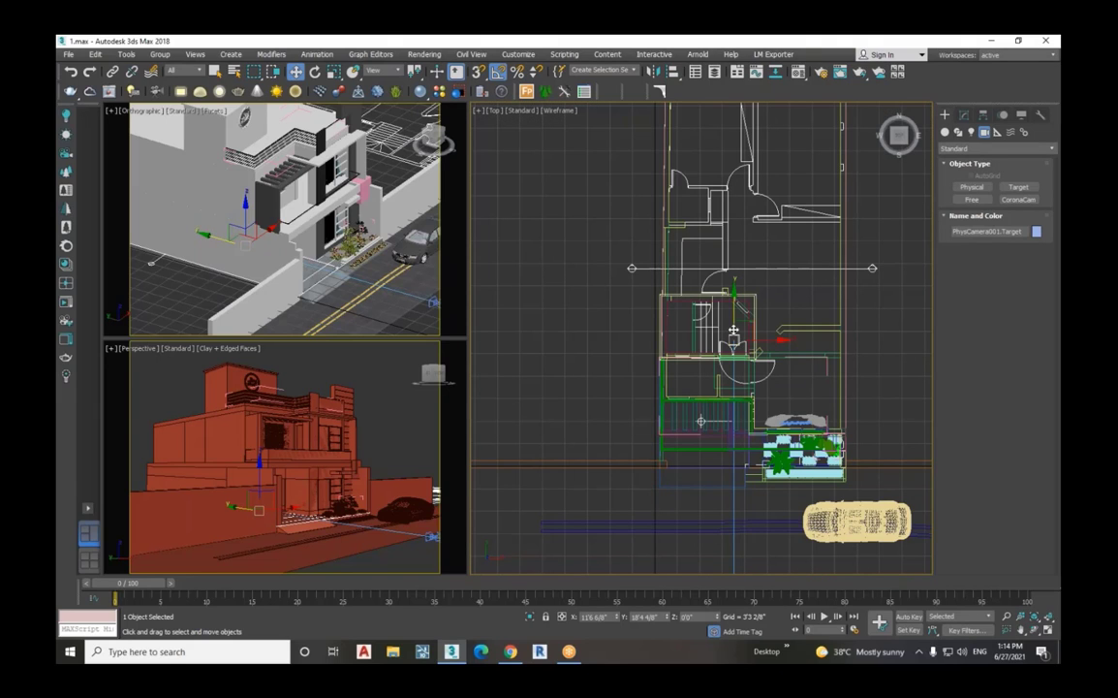
{"action": "left_click_drag", "start_coordinate": [735, 340], "coordinate": [732, 502]}
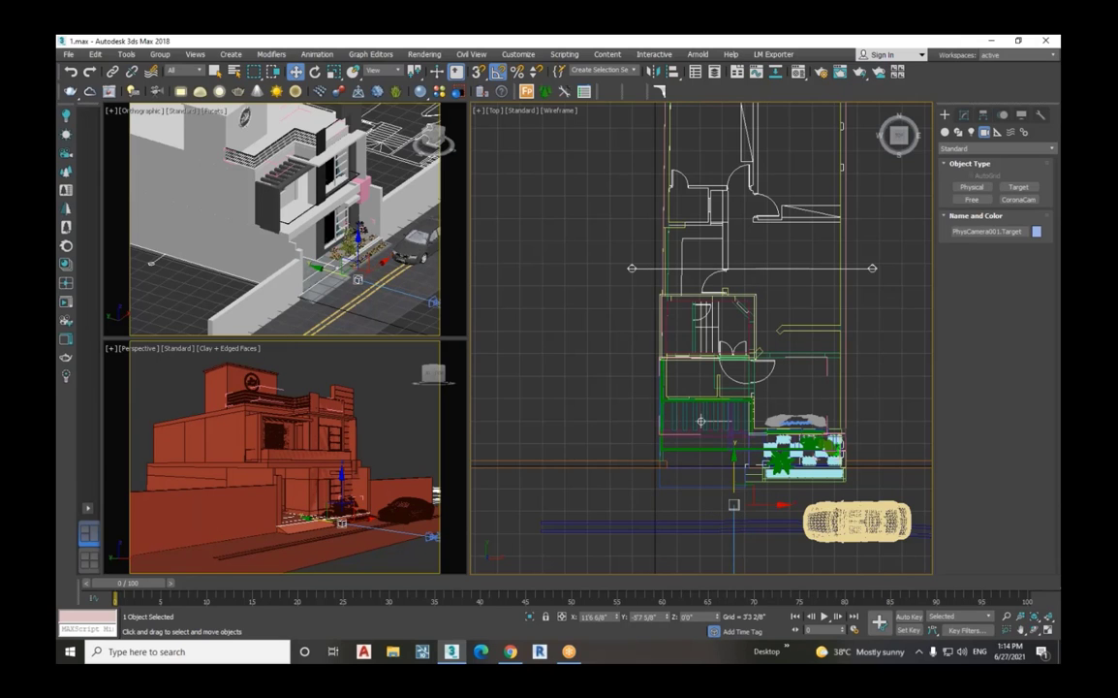
Step: Move the camera target along Y back inside the house plan, and select the camera
{"action": "scroll", "coordinate": [706, 511], "scroll_direction": "down", "scroll_amount": 5}
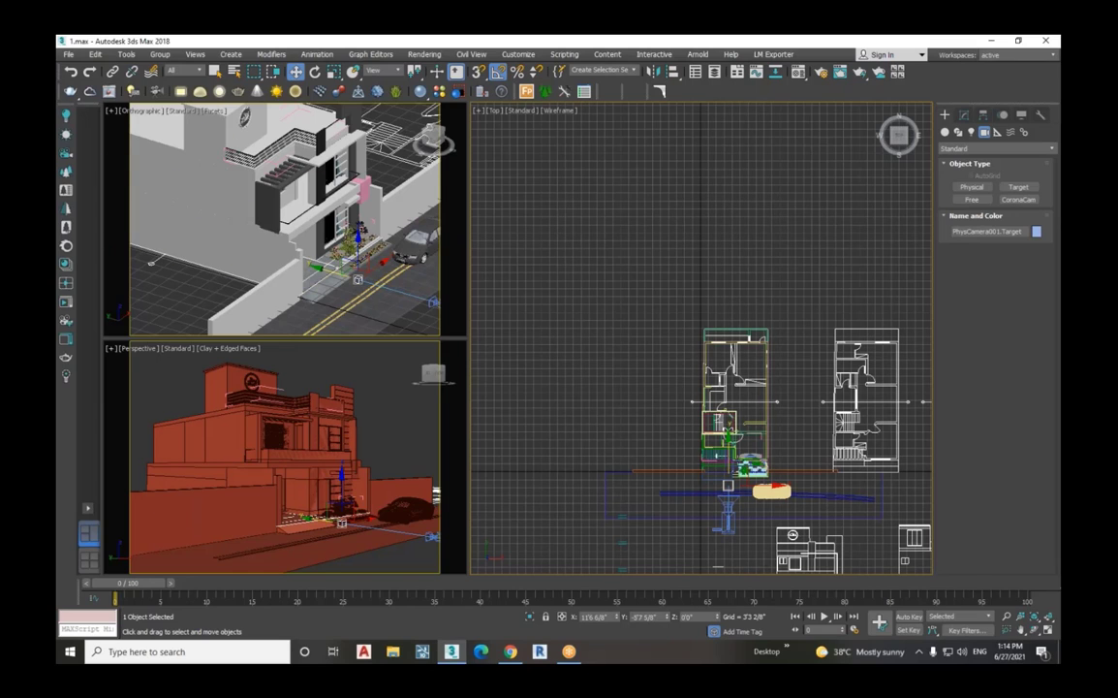
{"action": "left_click", "coordinate": [743, 455]}
{"action": "left_click_drag", "start_coordinate": [730, 453], "coordinate": [734, 388]}
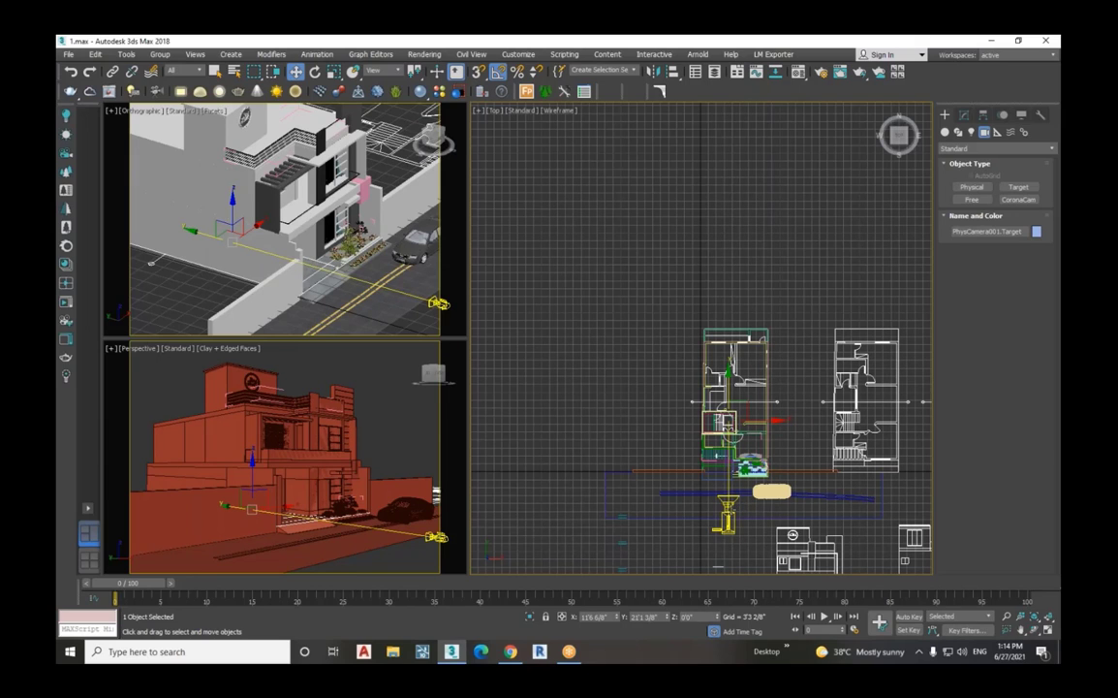
{"action": "left_click", "coordinate": [727, 509]}
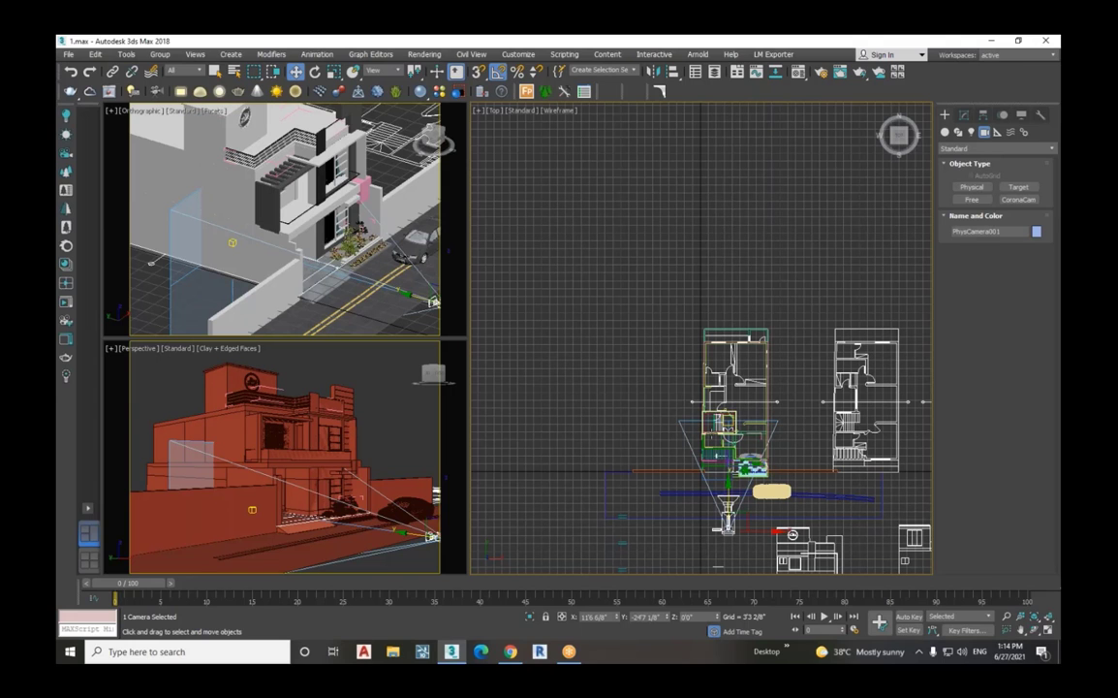
Step: Orbit the Top view into an angled Orthographic view showing the house together with the camera and its target
{"action": "key", "text": "ctrl+r"}
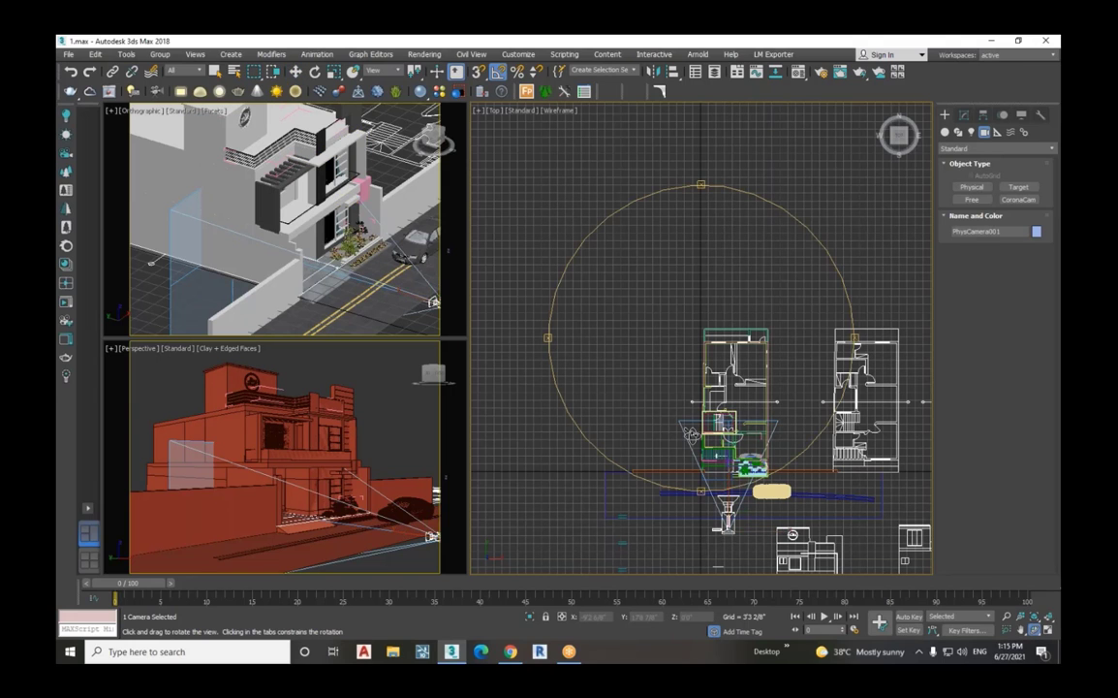
{"action": "left_click_drag", "start_coordinate": [694, 436], "coordinate": [757, 360]}
{"action": "scroll", "coordinate": [686, 470], "scroll_direction": "up", "scroll_amount": 3}
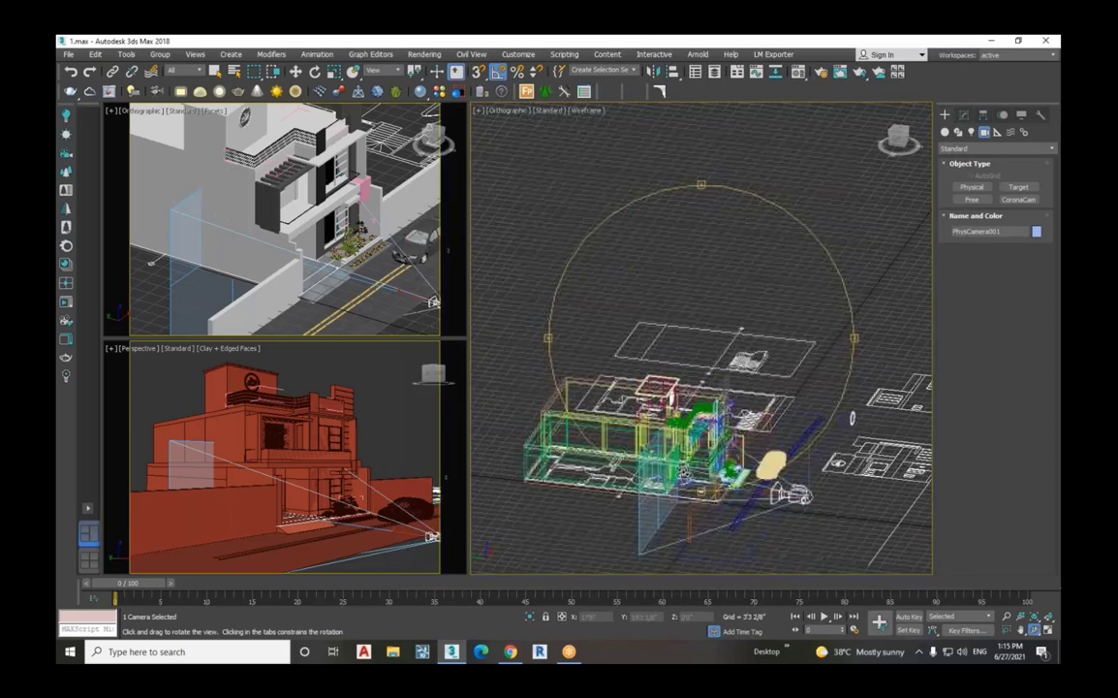
{"action": "left_click_drag", "start_coordinate": [686, 472], "coordinate": [642, 465]}
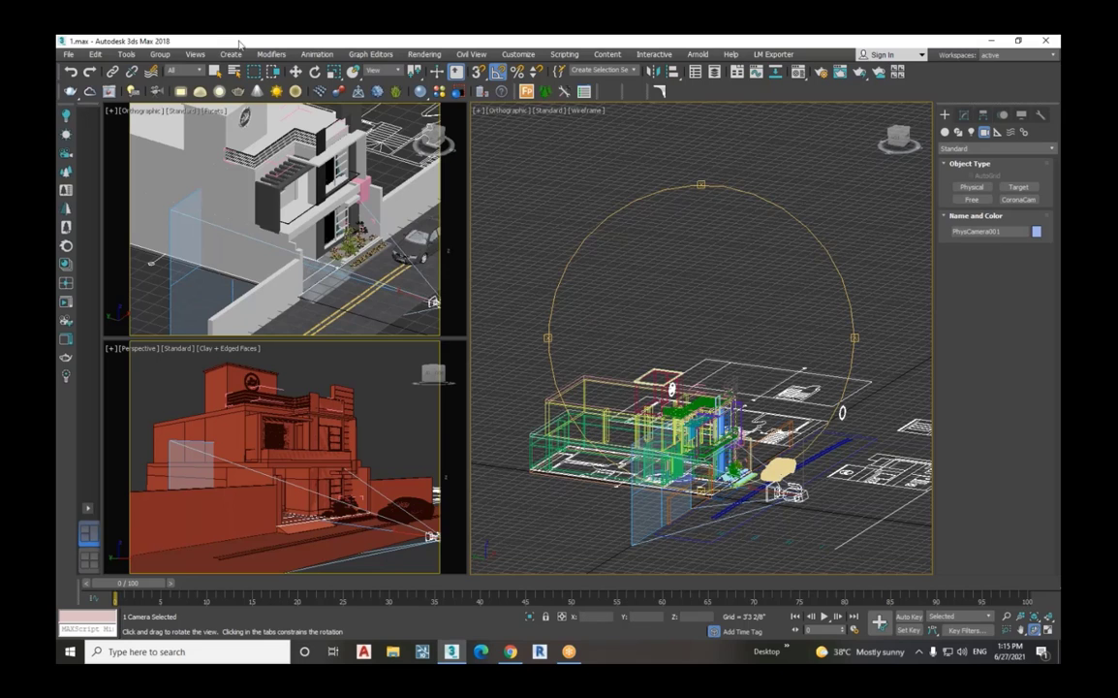
{"action": "left_click", "coordinate": [295, 70]}
{"action": "left_click", "coordinate": [592, 436]}
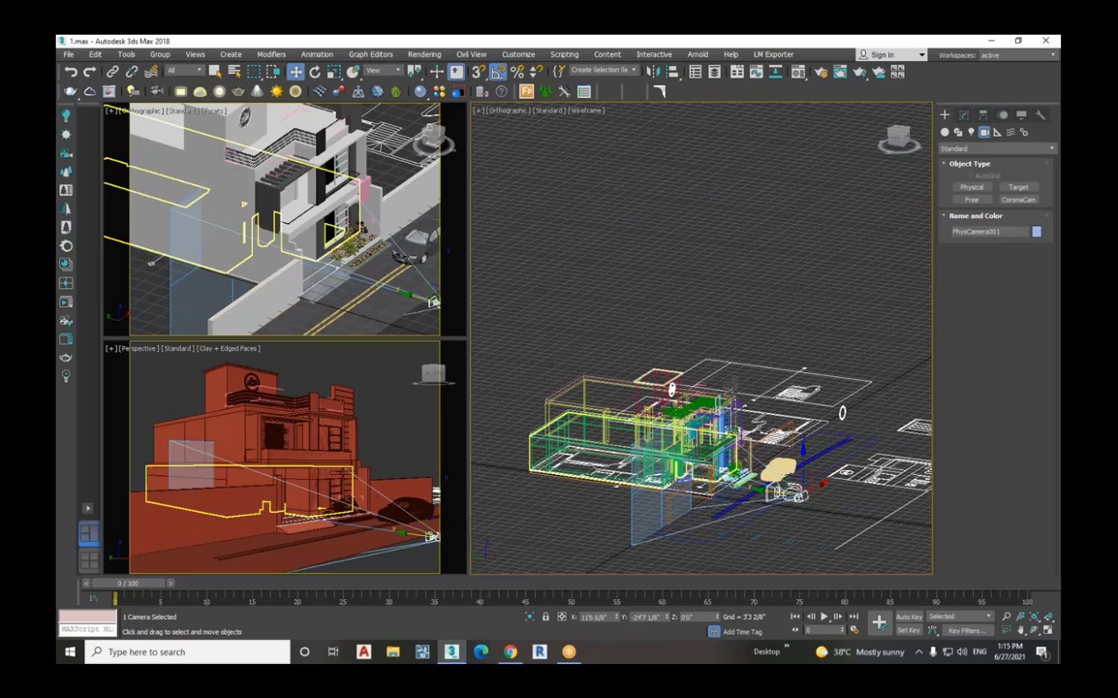
{"action": "scroll", "coordinate": [596, 431], "scroll_direction": "up", "scroll_amount": 4}
{"action": "scroll", "coordinate": [640, 465], "scroll_direction": "up", "scroll_amount": 5}
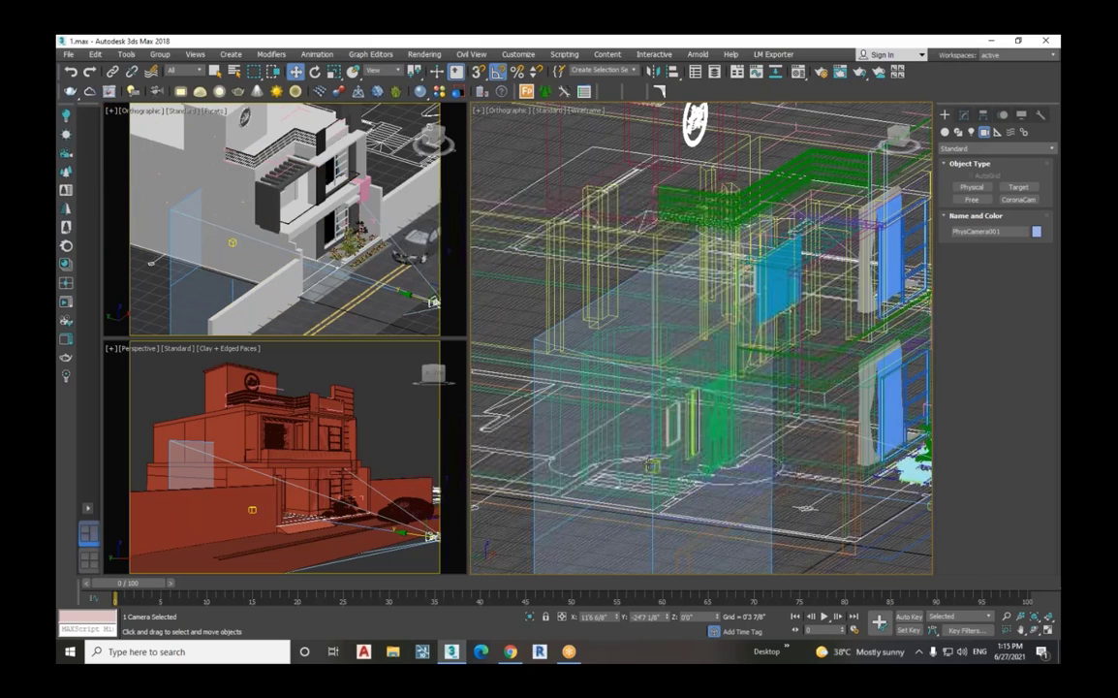
Step: Move the camera target toward the street in front of the planting bed, and select the camera
{"action": "left_click", "coordinate": [646, 473]}
{"action": "scroll", "coordinate": [647, 473], "scroll_direction": "down", "scroll_amount": 4}
{"action": "left_click_drag", "start_coordinate": [645, 471], "coordinate": [810, 493]}
{"action": "left_click", "coordinate": [915, 505]}
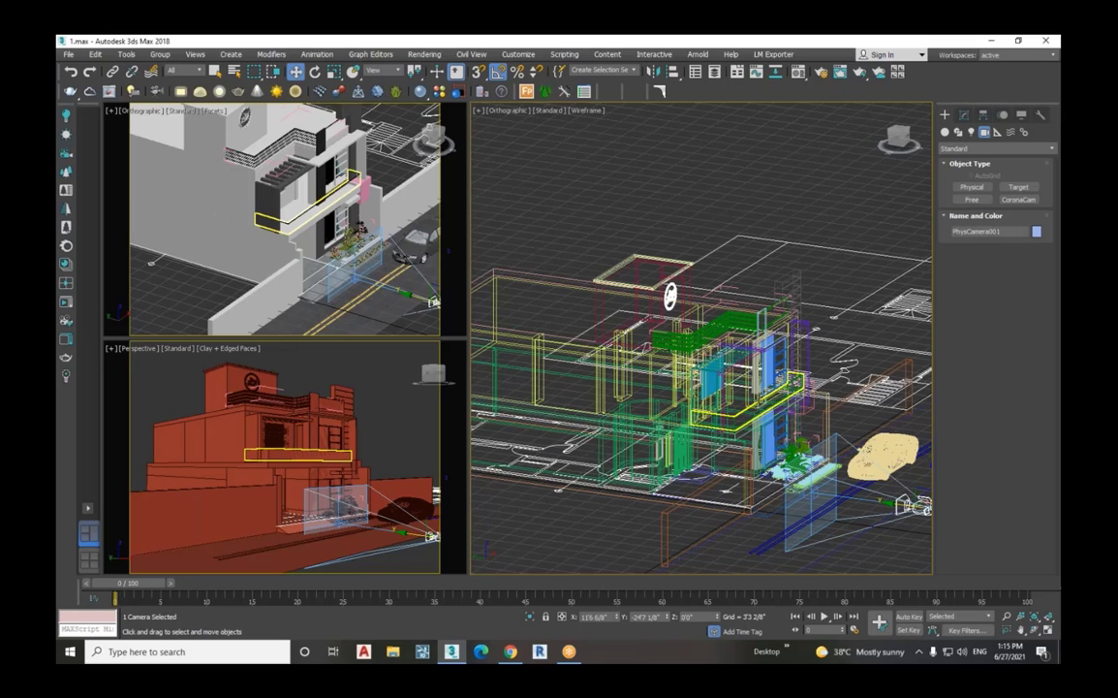
Step: Move the camera target back inside the house, beside the ground-floor entrance windows
{"action": "left_click", "coordinate": [808, 495]}
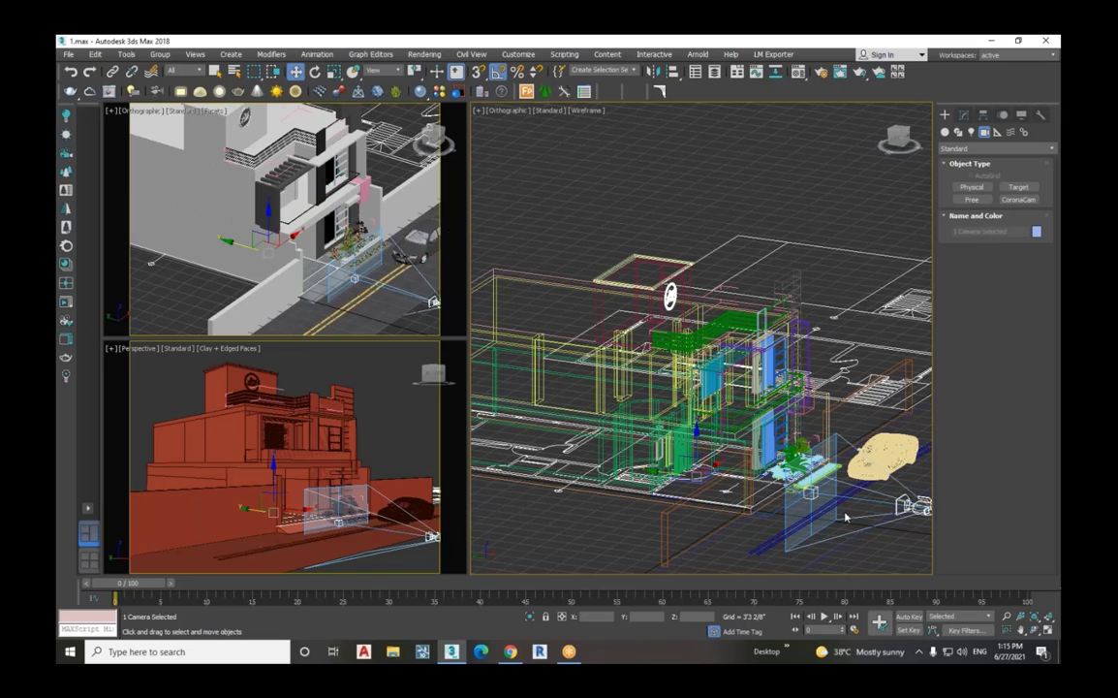
{"action": "left_click", "coordinate": [845, 514]}
{"action": "left_click", "coordinate": [810, 492]}
{"action": "left_click_drag", "start_coordinate": [787, 490], "coordinate": [616, 468]}
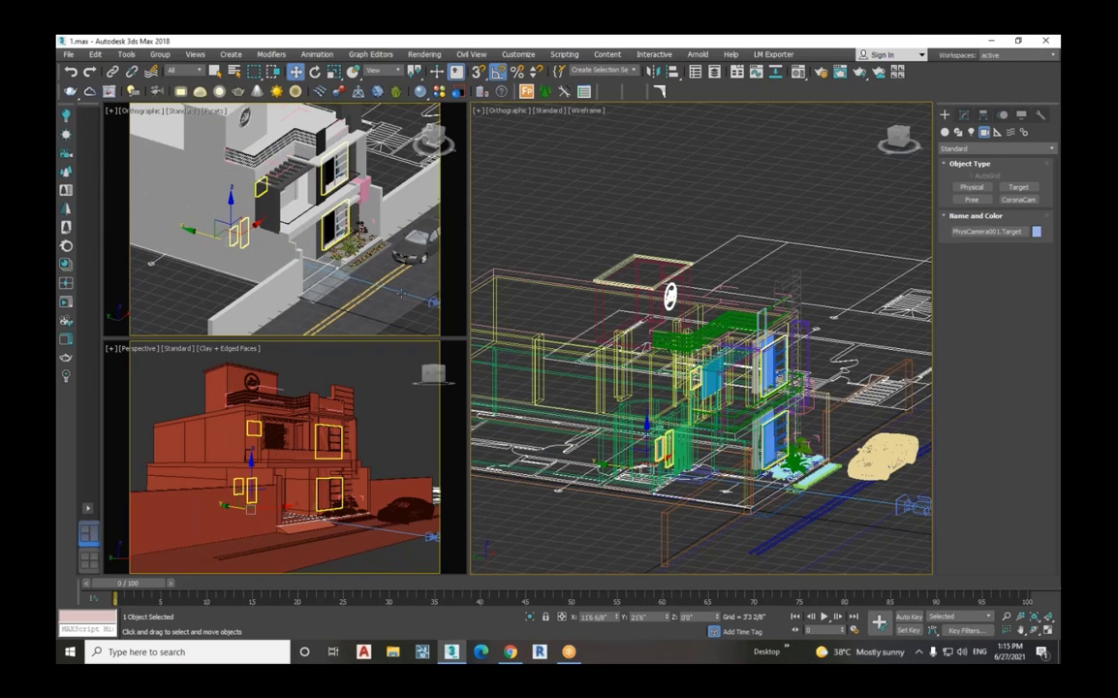
Step: Select the physical camera with its target, and switch the shaded Orthographic viewport to the camera's view
{"action": "left_click", "coordinate": [432, 302]}
{"action": "key", "text": "c"}
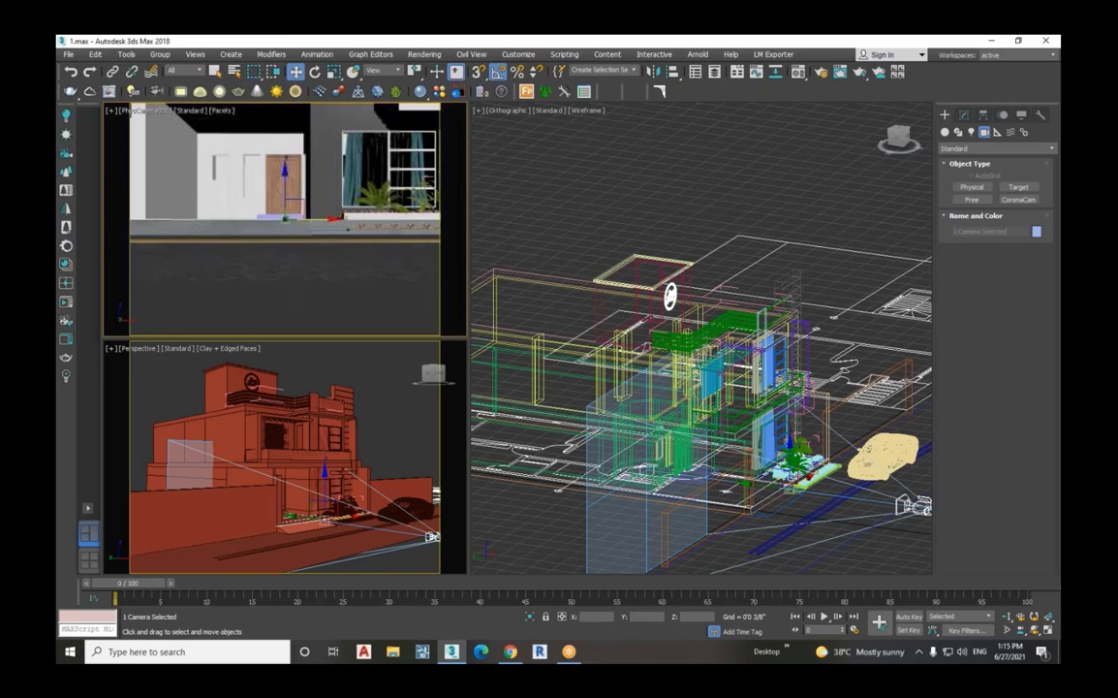
Step: Raise the camera together with its target in the wireframe viewport until the camera view frames the entrance, steps and planting
{"action": "right_click", "coordinate": [789, 448]}
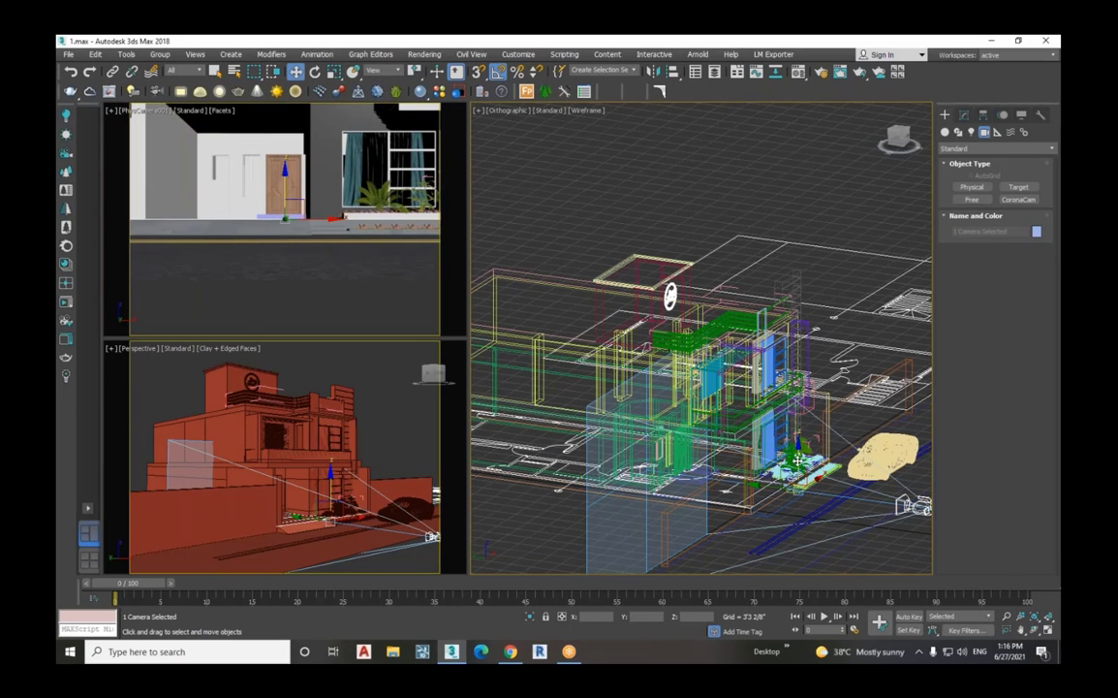
{"action": "left_click_drag", "start_coordinate": [796, 457], "coordinate": [799, 439]}
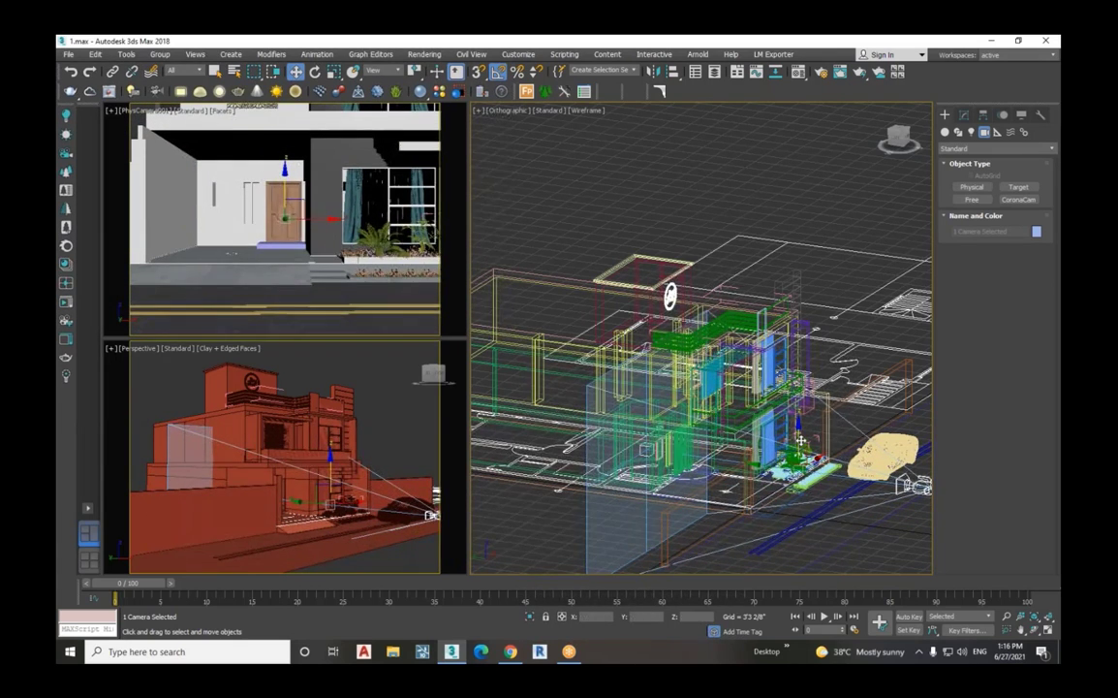
{"action": "key", "text": "ctrl+z"}
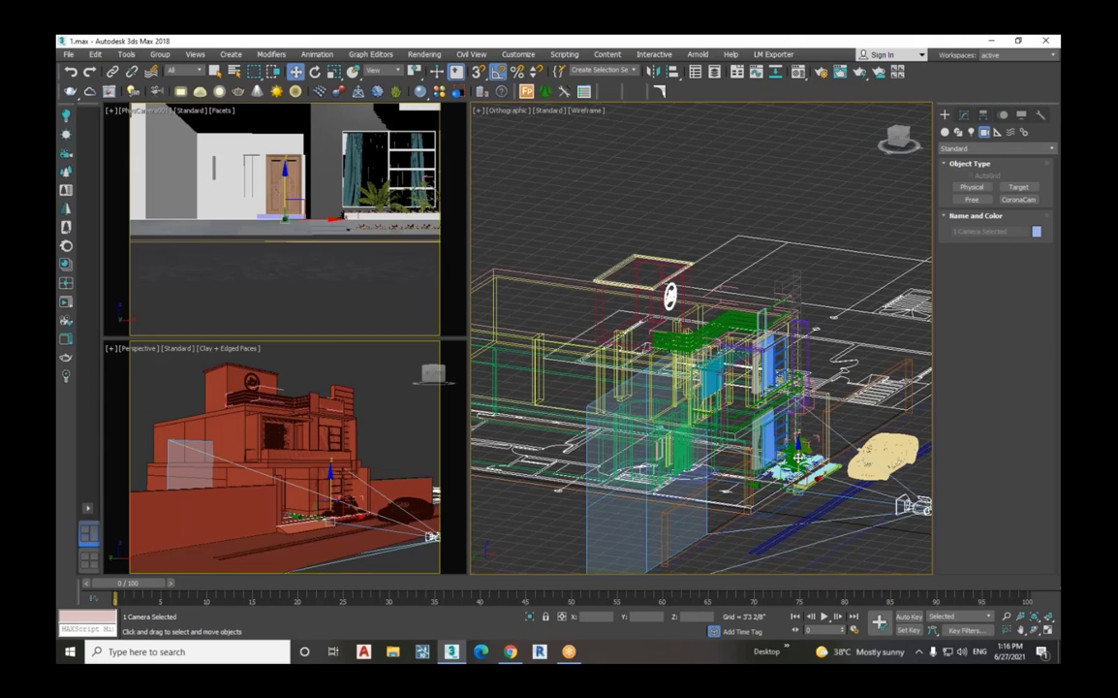
{"action": "left_click_drag", "start_coordinate": [797, 454], "coordinate": [804, 430]}
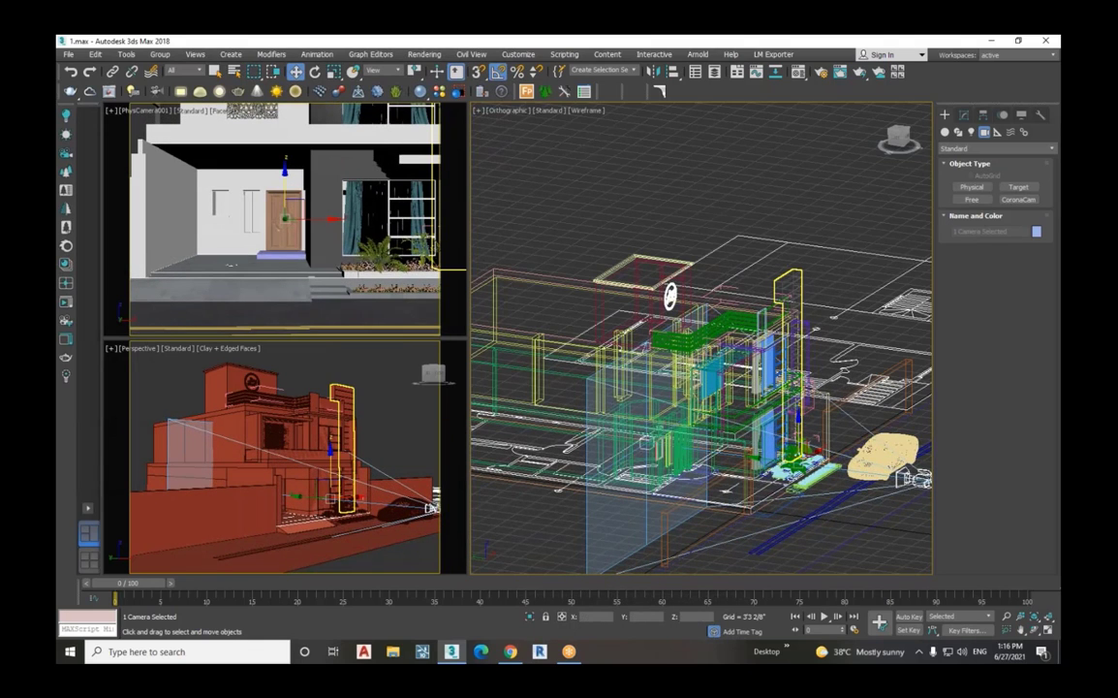
Step: Set the height of the physical camera and its target to 5.5 feet above the ground
{"action": "left_click_drag", "start_coordinate": [715, 616], "coordinate": [716, 640]}
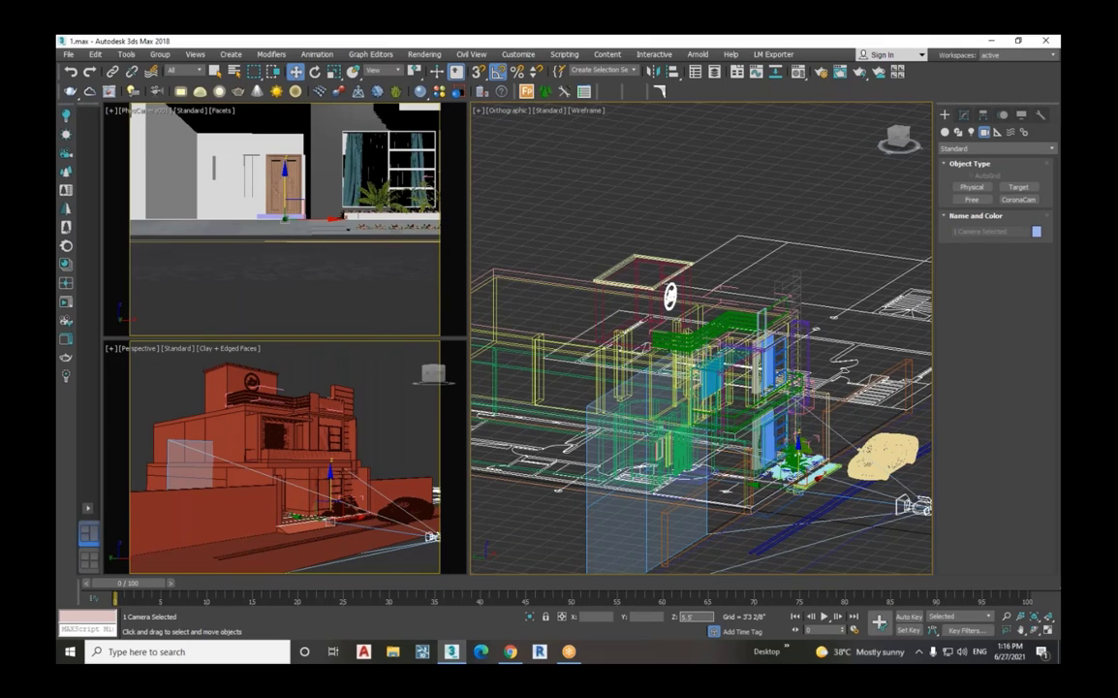
{"action": "key", "text": "Return"}
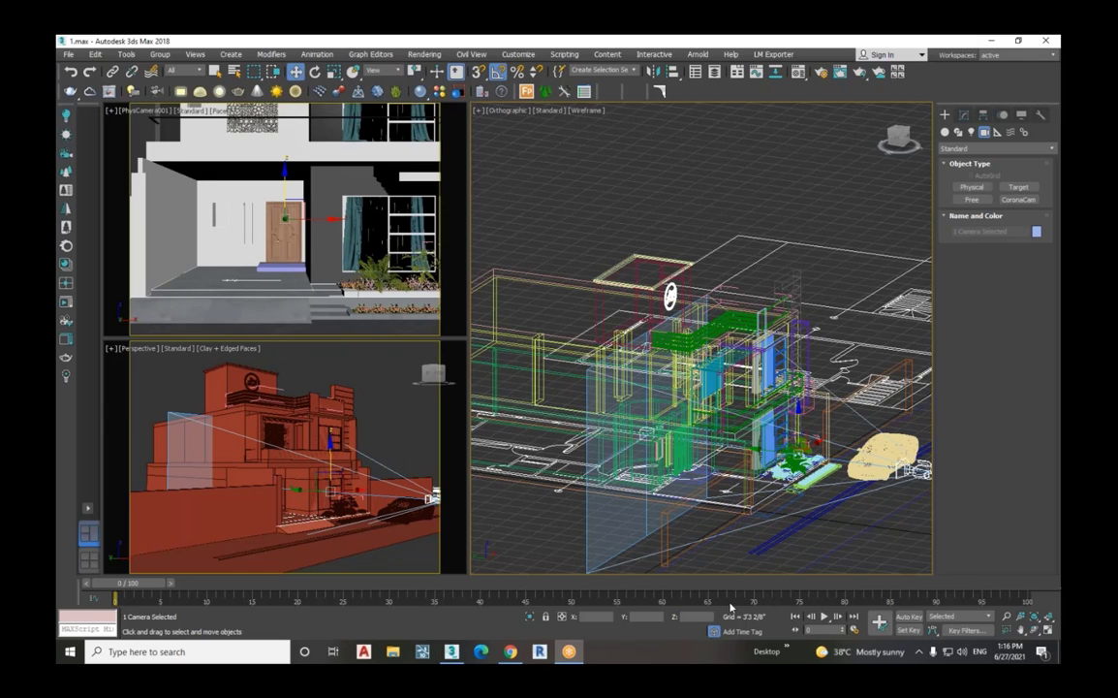
{"action": "left_click", "coordinate": [732, 472]}
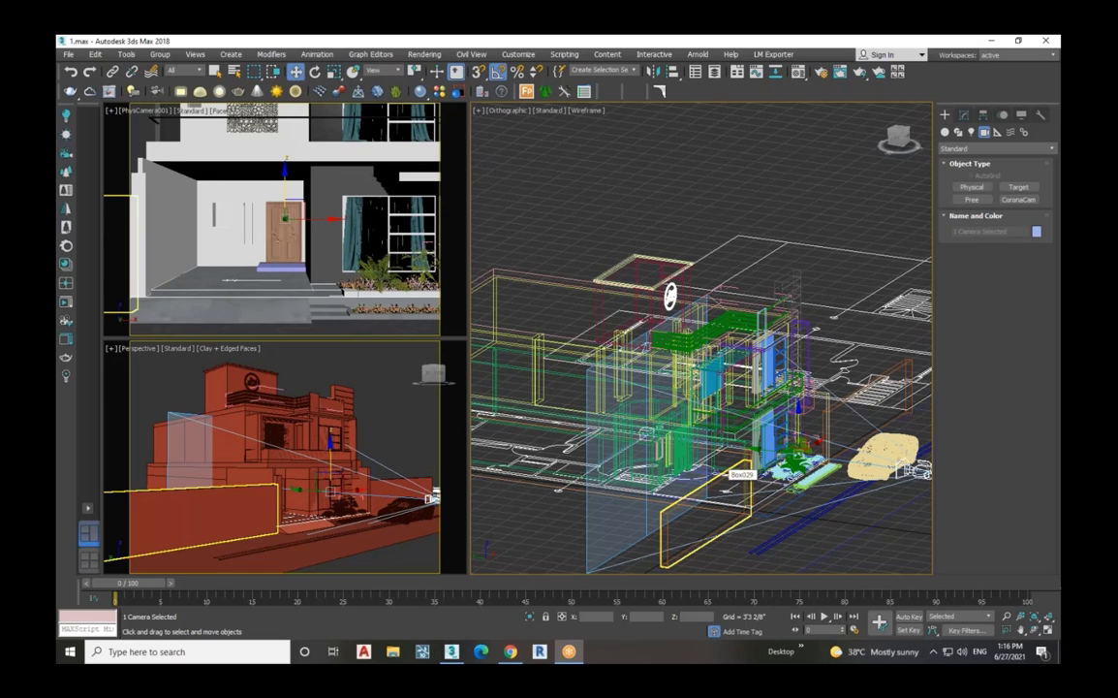
{"action": "left_click", "coordinate": [446, 423]}
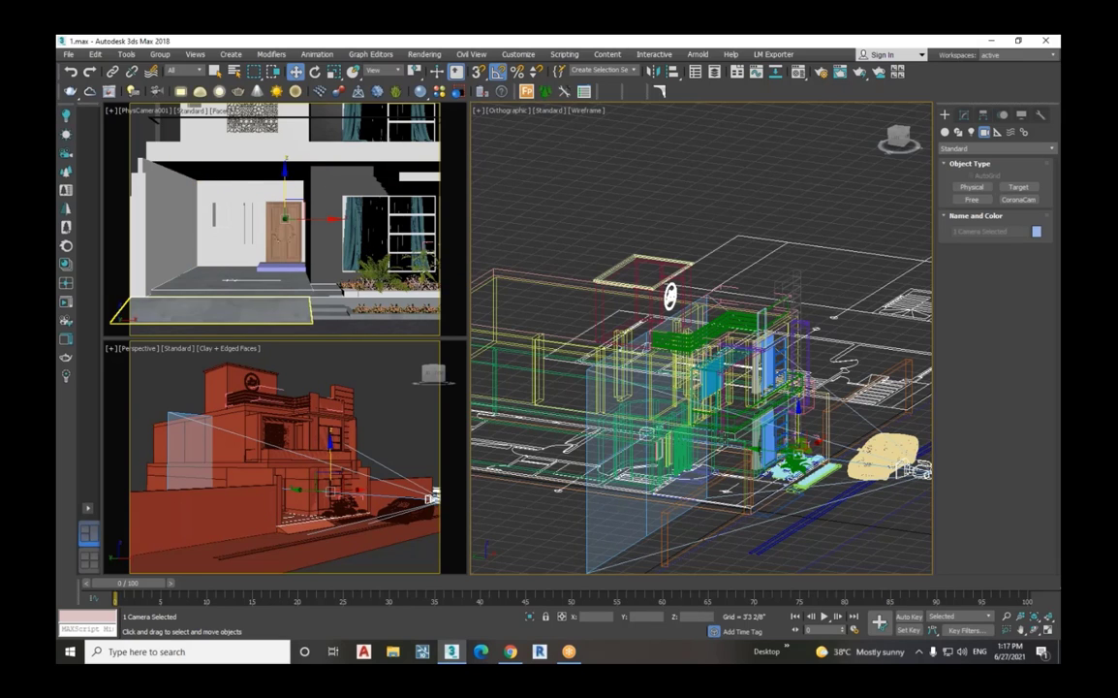
Step: Set the physical camera's film width to 35 mm and move the camera farther back from the house
{"action": "left_click", "coordinate": [921, 472]}
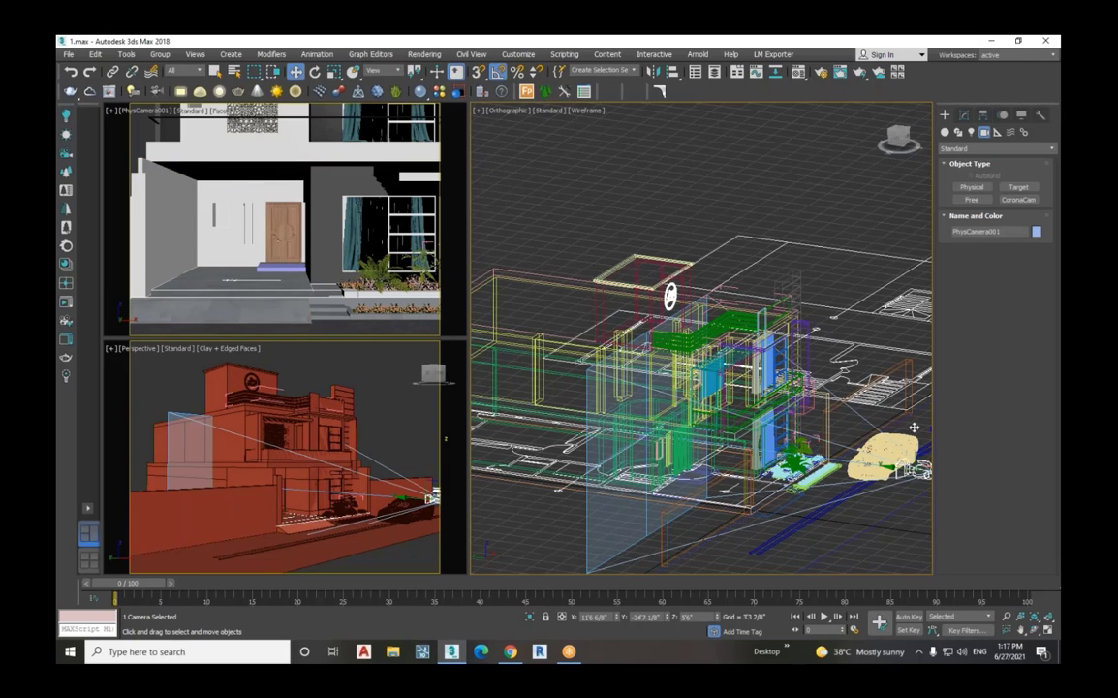
{"action": "left_click", "coordinate": [964, 115]}
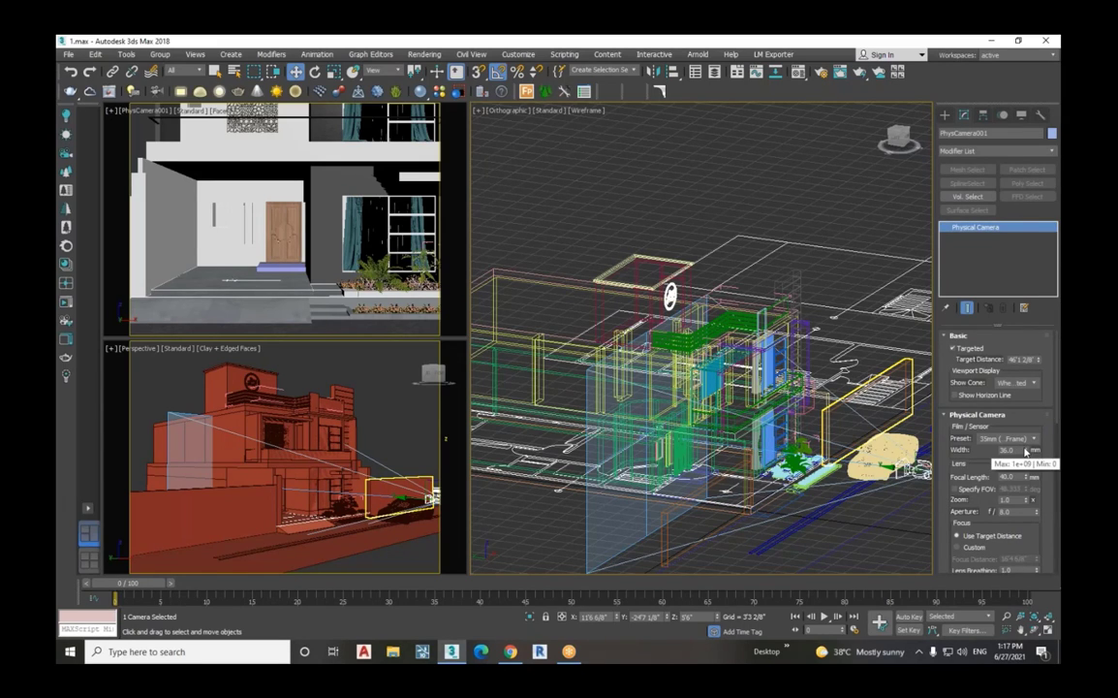
{"action": "left_click_drag", "start_coordinate": [1026, 451], "coordinate": [1029, 439]}
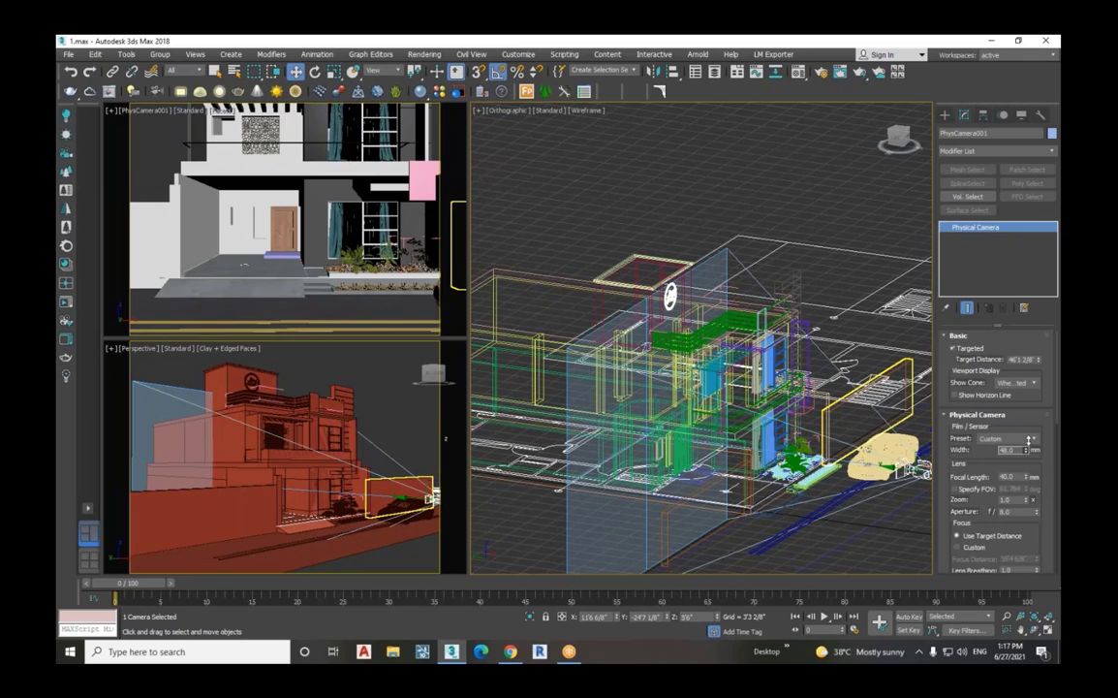
{"action": "double_click", "coordinate": [1008, 450]}
{"action": "type", "text": "35"}
{"action": "key", "text": "Return"}
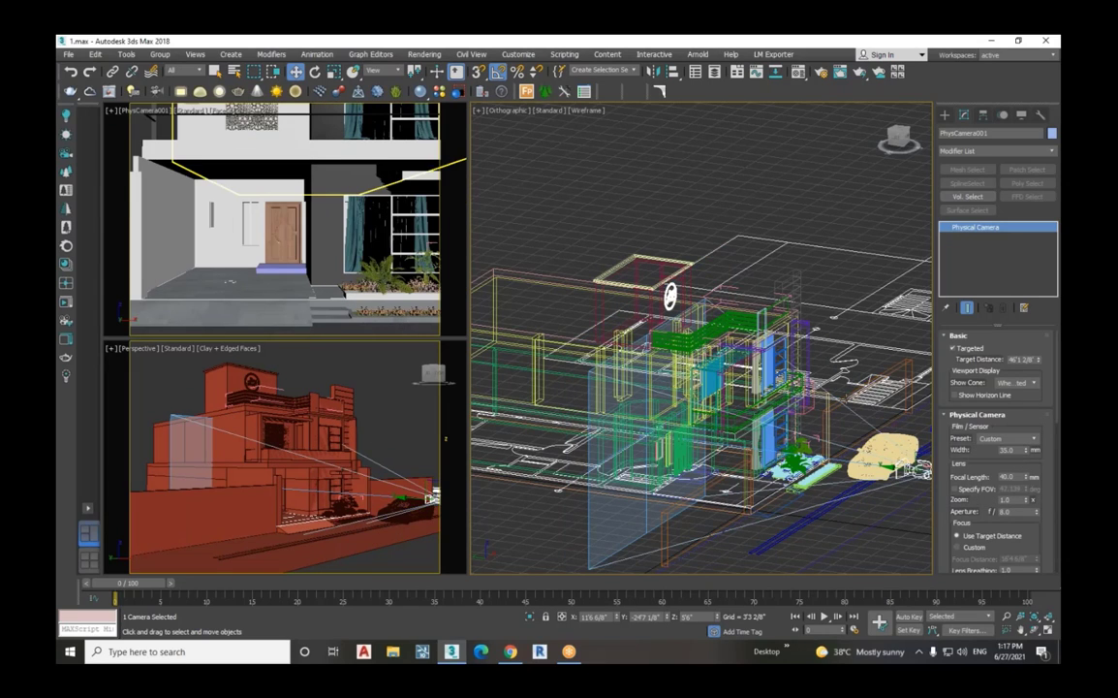
{"action": "left_click_drag", "start_coordinate": [894, 468], "coordinate": [924, 475]}
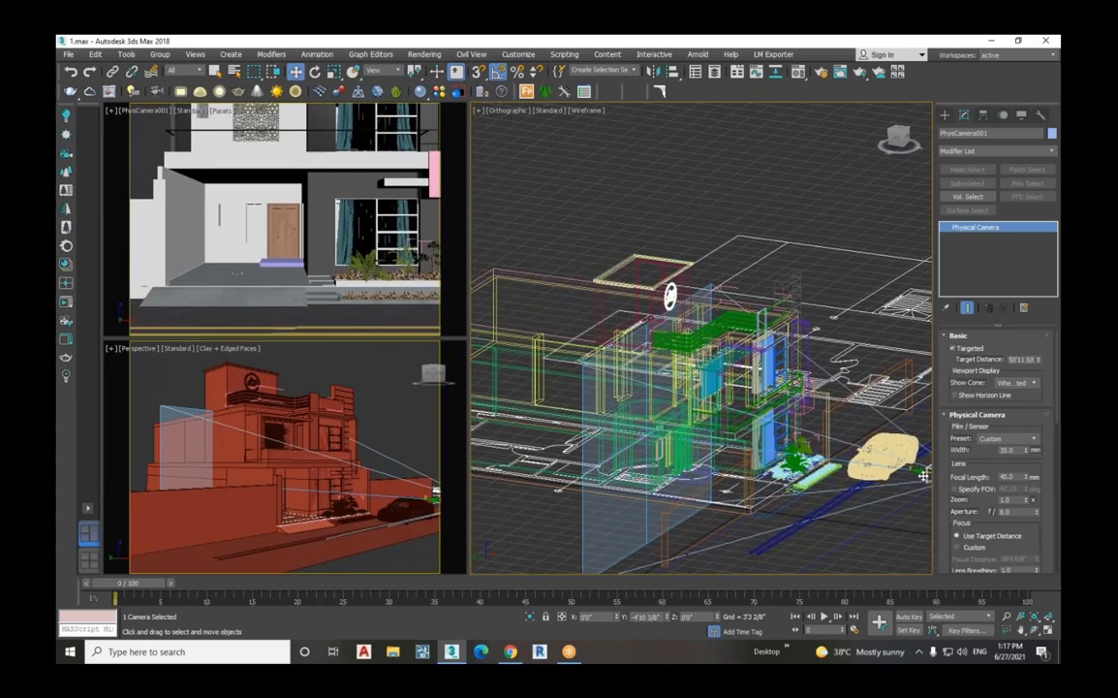
Step: Switch the wireframe viewport to Top view and shift the camera with its target sideways toward the parked car
{"action": "left_click", "coordinate": [845, 463]}
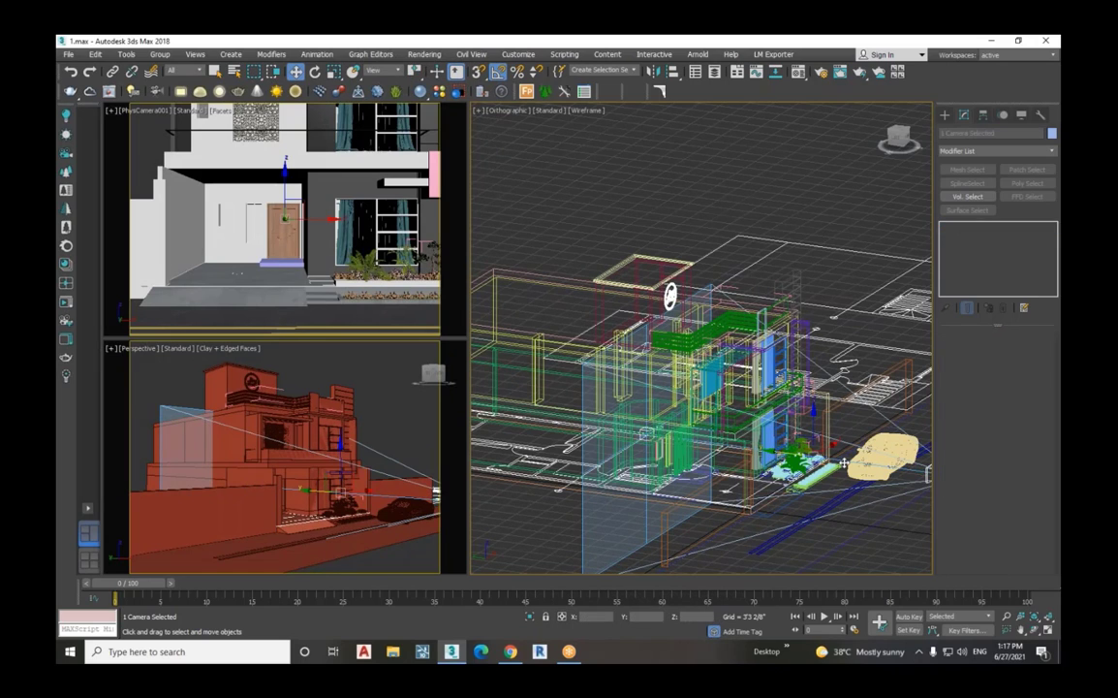
{"action": "key", "text": "ctrl+d"}
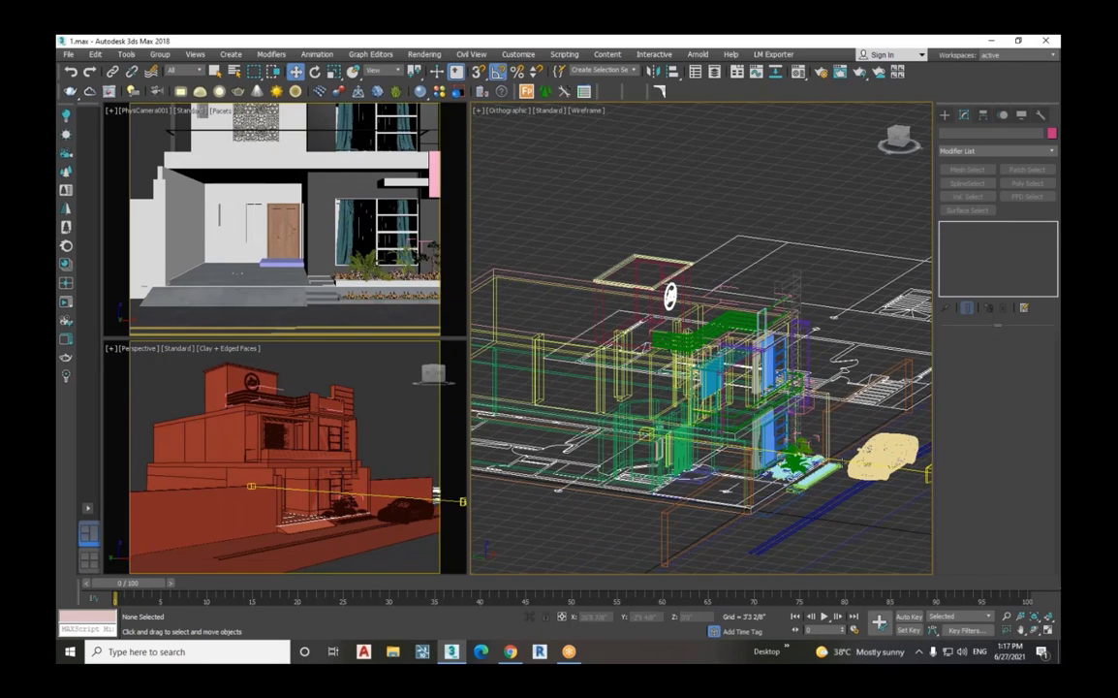
{"action": "left_click", "coordinate": [840, 463]}
{"action": "key", "text": "t"}
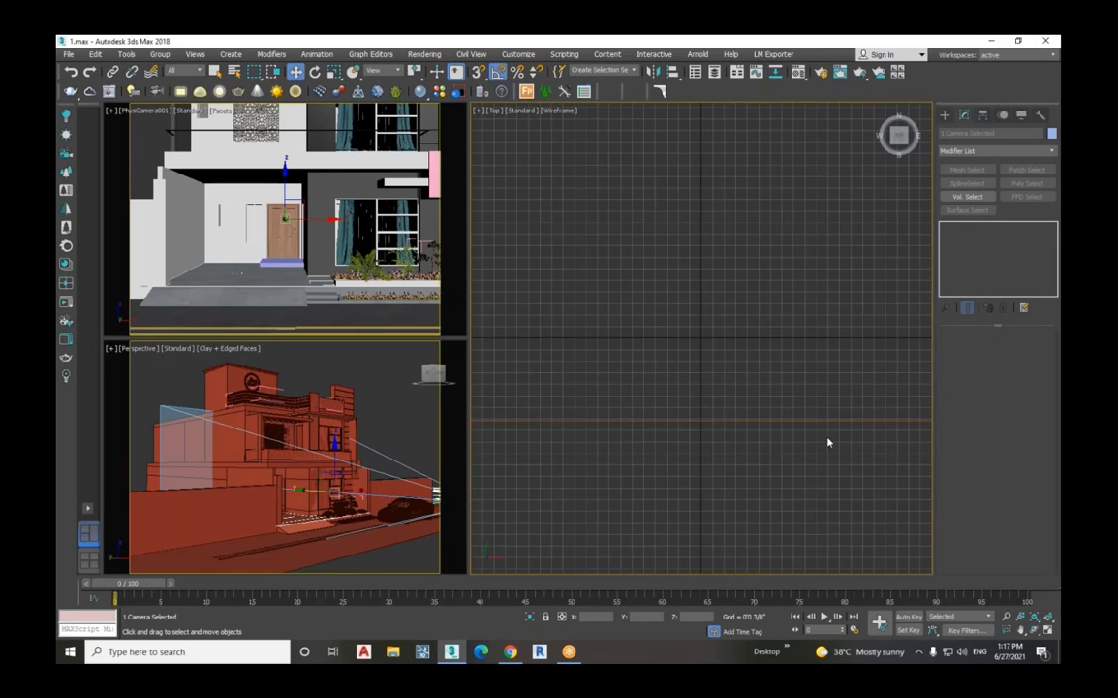
{"action": "scroll", "coordinate": [772, 392], "scroll_direction": "up", "scroll_amount": 3}
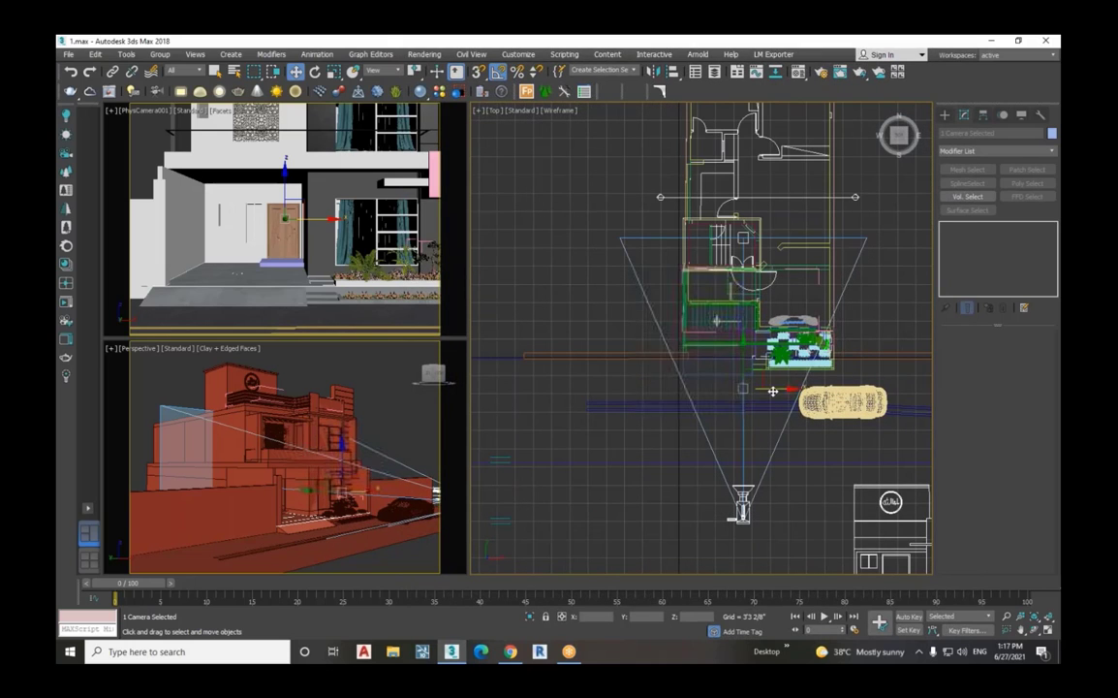
{"action": "left_click_drag", "start_coordinate": [776, 388], "coordinate": [788, 391]}
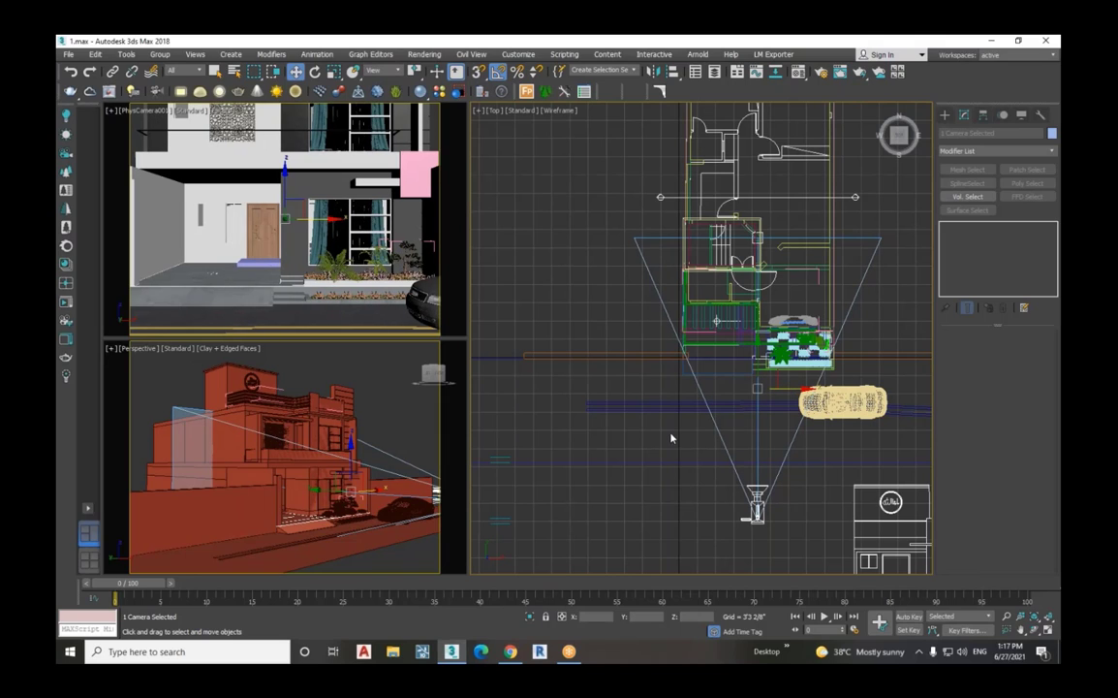
Step: Select only the camera and pull it straight back from the facade to a target distance of about 54'9"
{"action": "left_click", "coordinate": [778, 514]}
{"action": "left_click", "coordinate": [756, 508]}
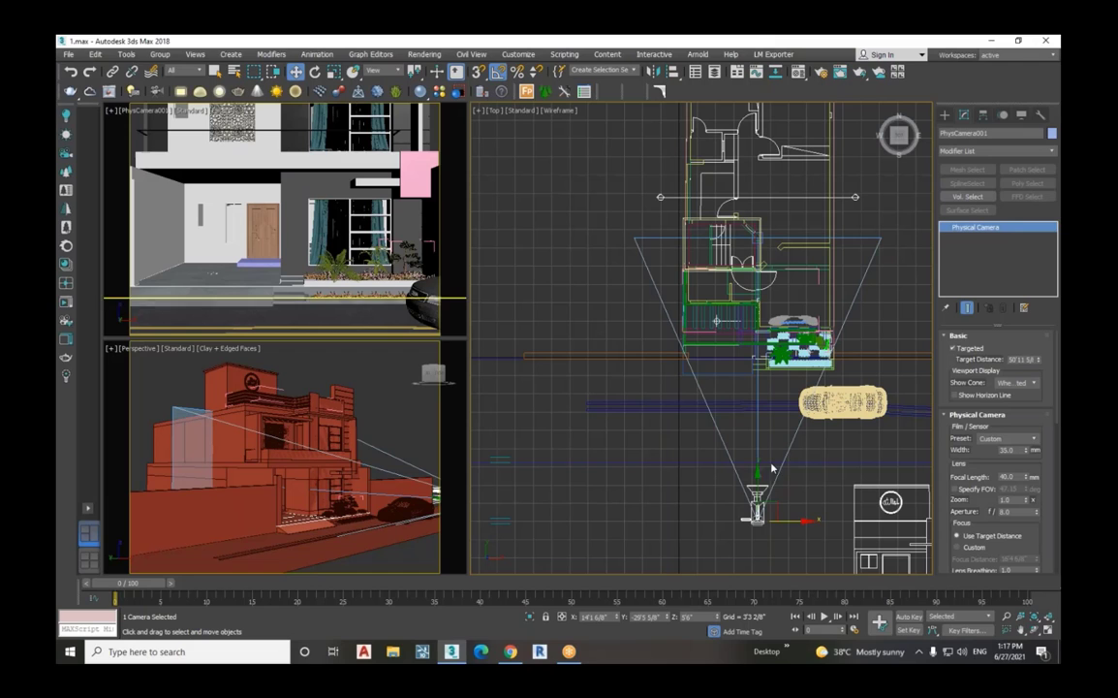
{"action": "left_click_drag", "start_coordinate": [757, 471], "coordinate": [758, 475]}
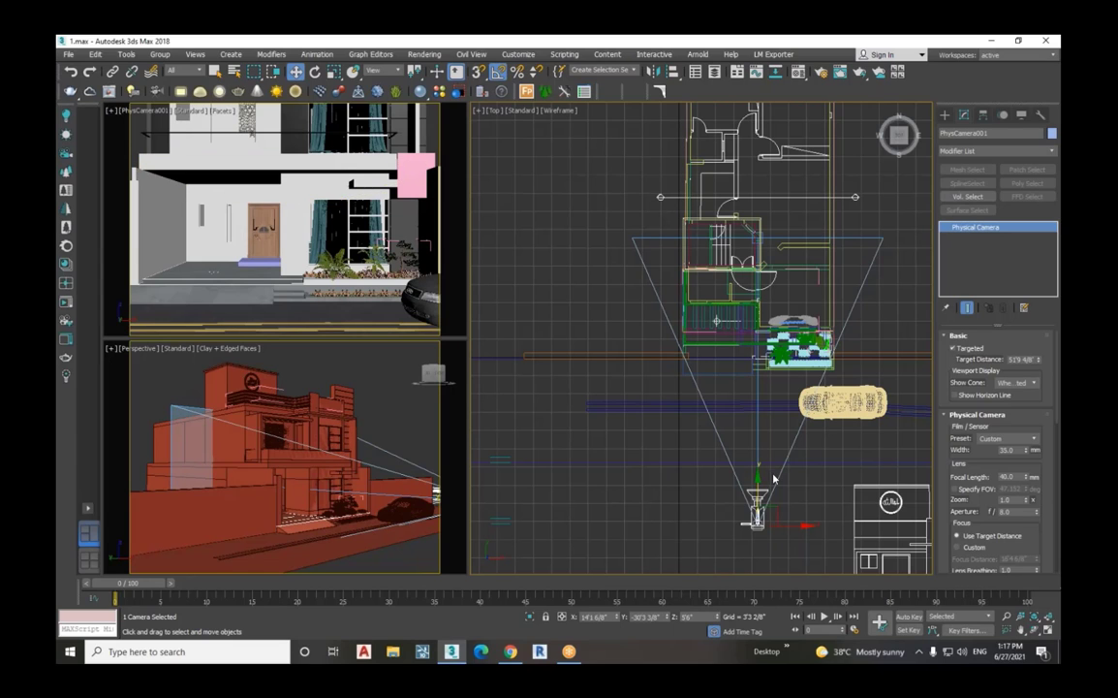
{"action": "left_click_drag", "start_coordinate": [758, 480], "coordinate": [760, 489]}
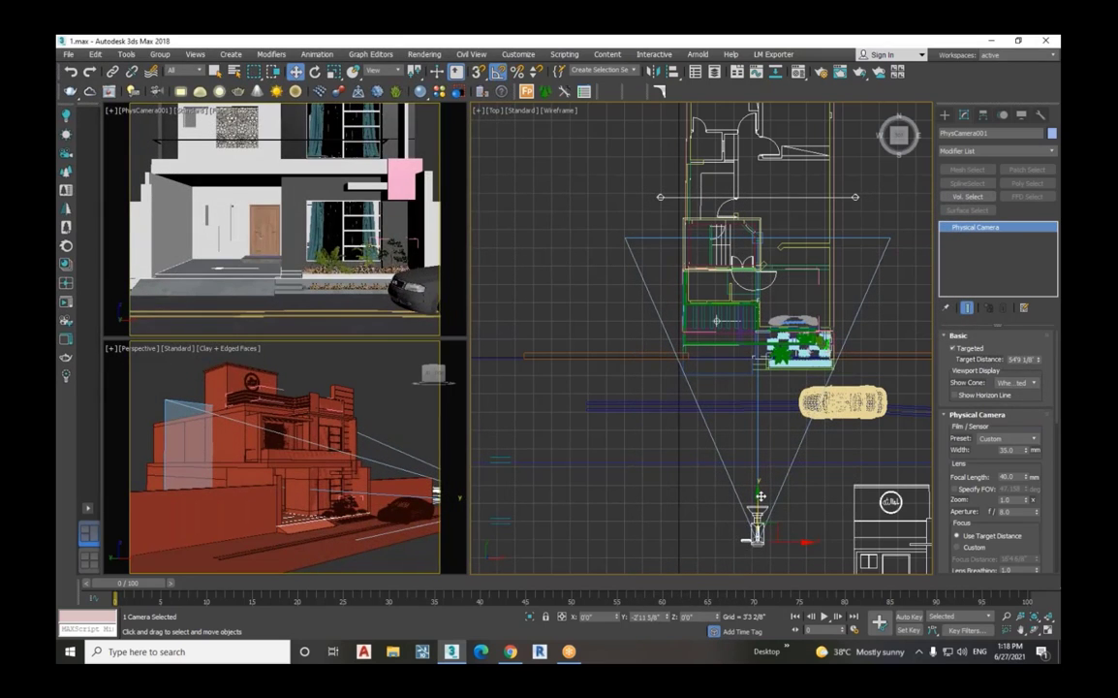
Step: In an angled wireframe view, raise the camera target to about 19 feet and move the camera farther back from the house
{"action": "left_click", "coordinate": [767, 447]}
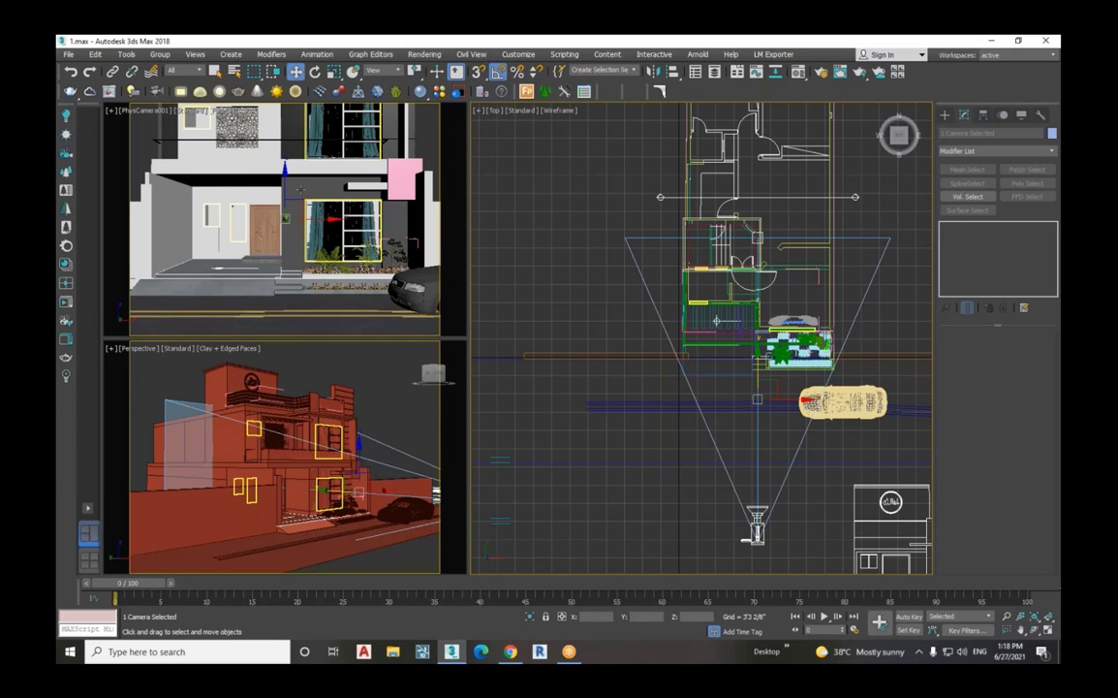
{"action": "left_click", "coordinate": [758, 237]}
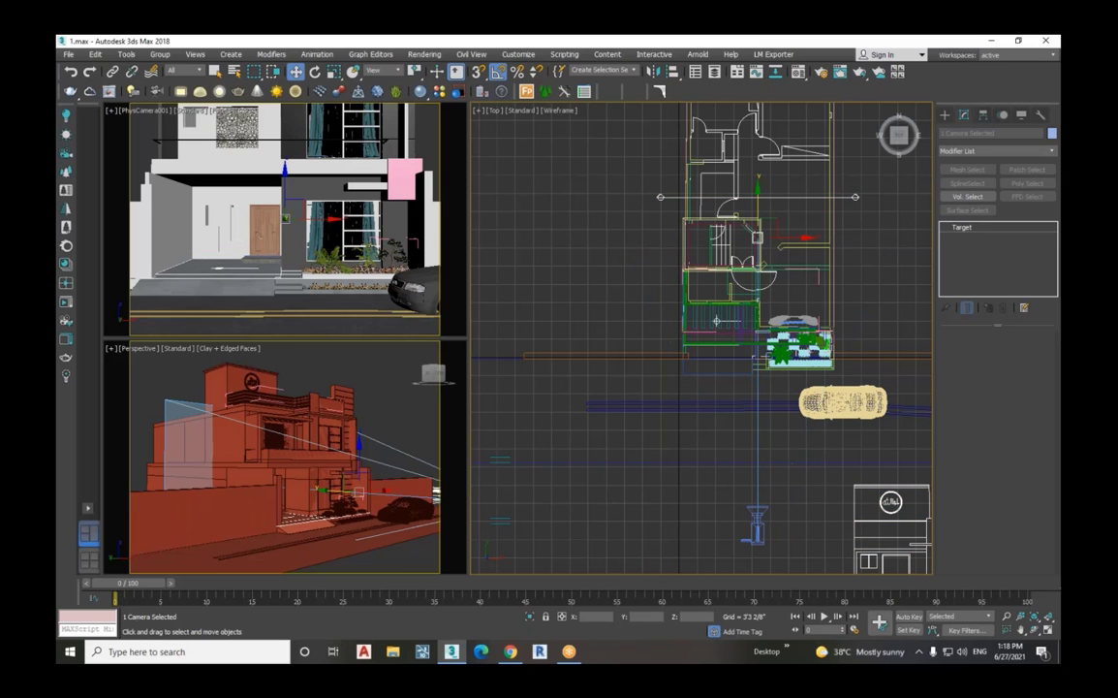
{"action": "key", "text": "ctrl+r"}
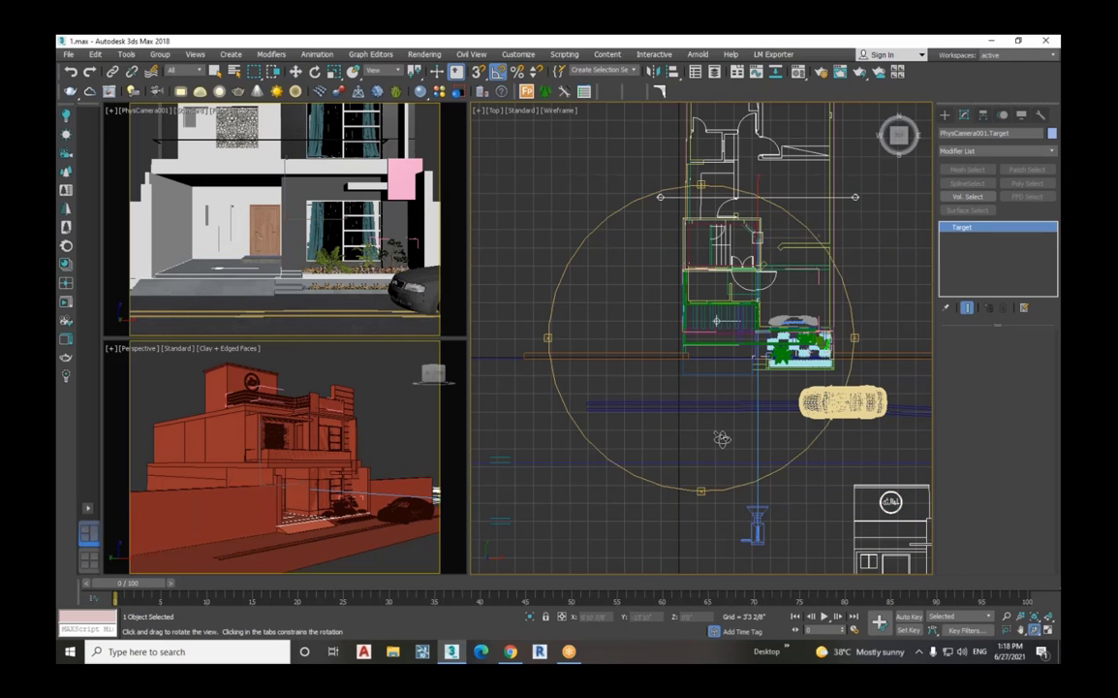
{"action": "left_click_drag", "start_coordinate": [722, 439], "coordinate": [881, 242]}
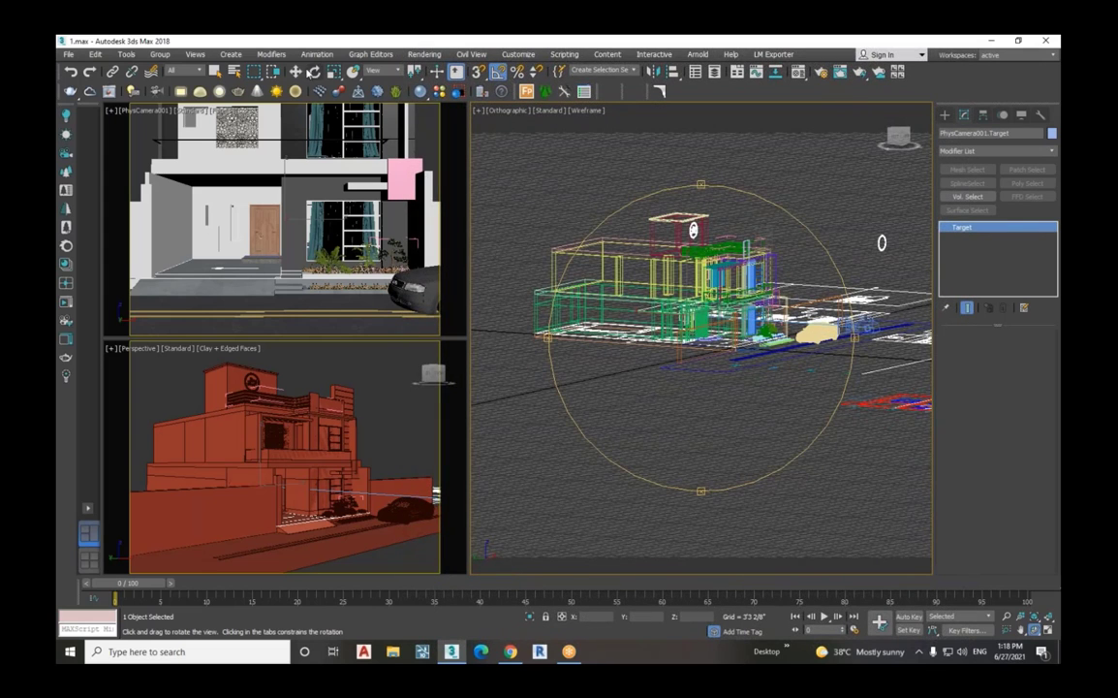
{"action": "left_click", "coordinate": [296, 71]}
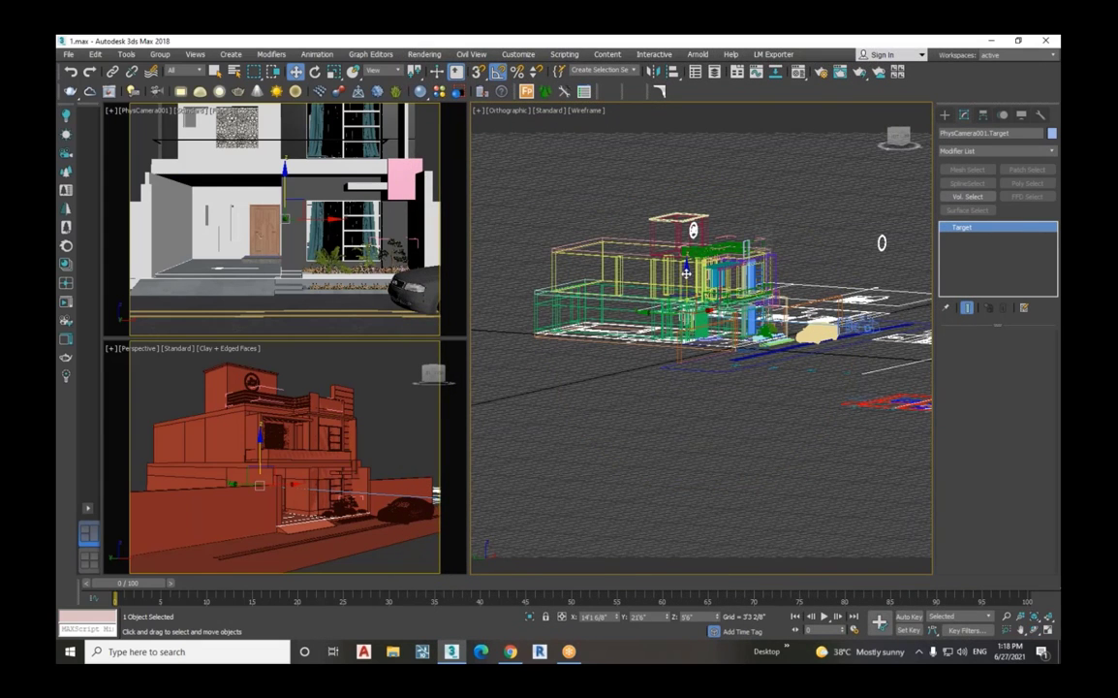
{"action": "left_click_drag", "start_coordinate": [685, 269], "coordinate": [687, 219]}
{"action": "left_click", "coordinate": [866, 327]}
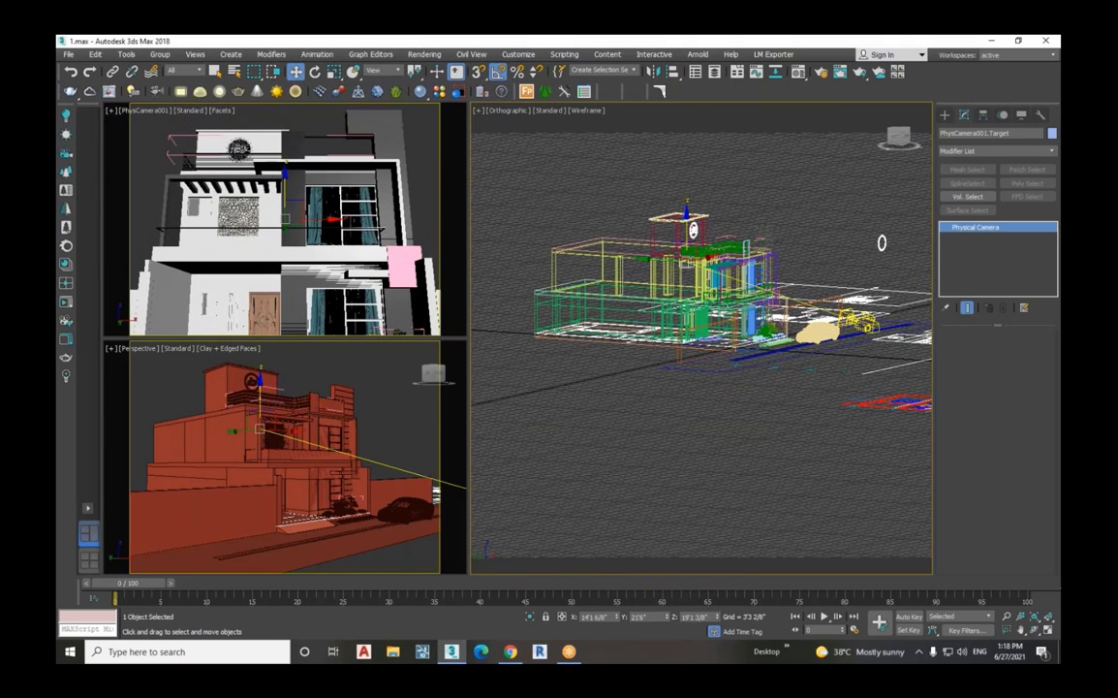
{"action": "left_click_drag", "start_coordinate": [866, 327], "coordinate": [850, 331]}
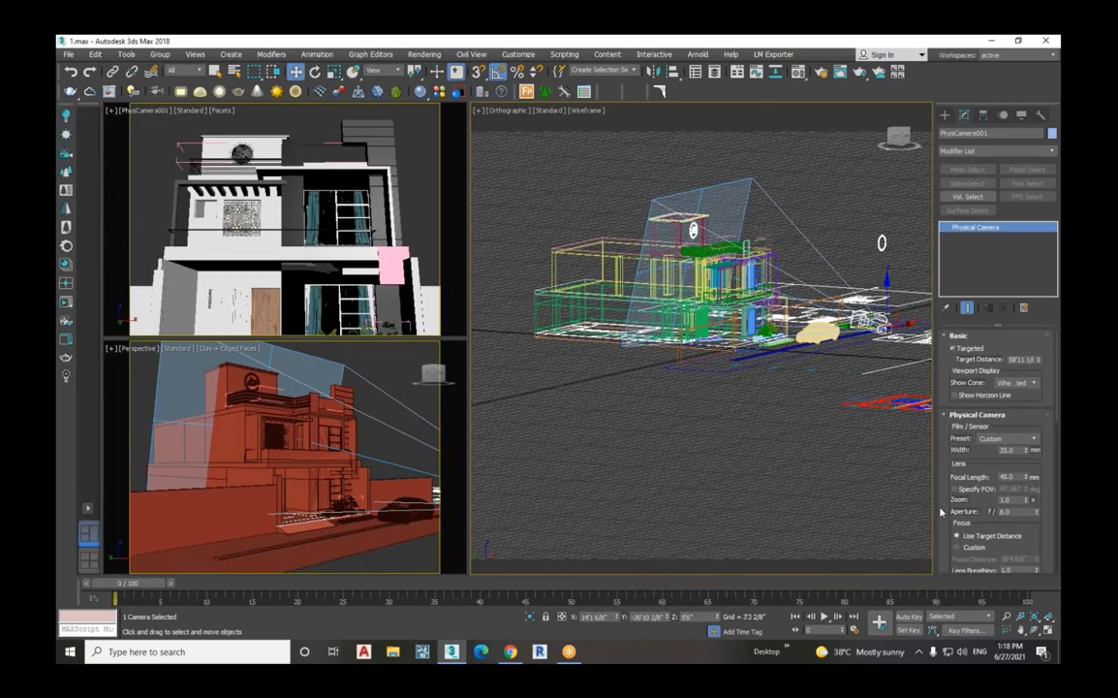
Step: Enable Auto Vertical Tilt Correction in the physical camera's perspective control settings
{"action": "scroll", "coordinate": [940, 499], "scroll_direction": "down", "scroll_amount": 6}
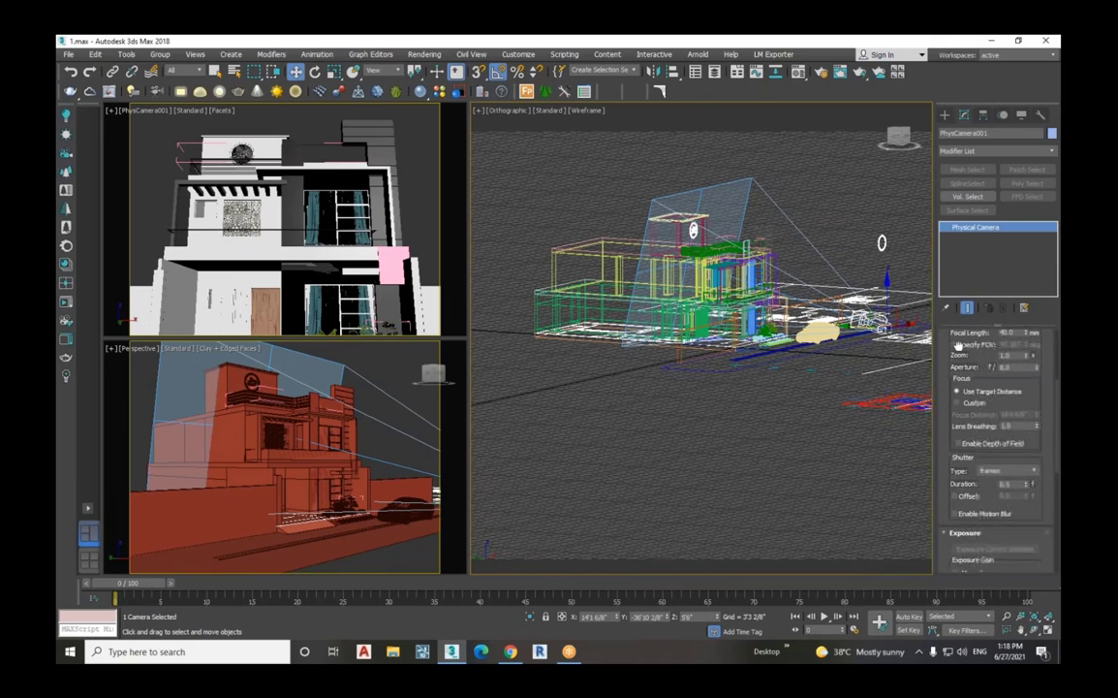
{"action": "scroll", "coordinate": [998, 436], "scroll_direction": "down", "scroll_amount": 4}
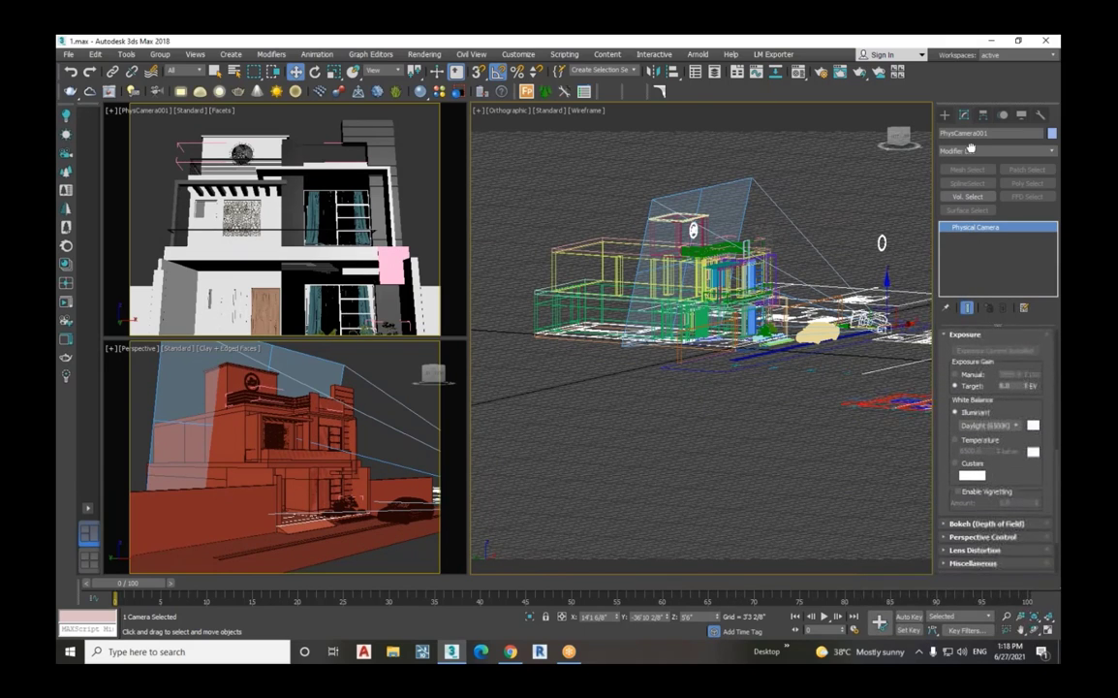
{"action": "left_click", "coordinate": [961, 528]}
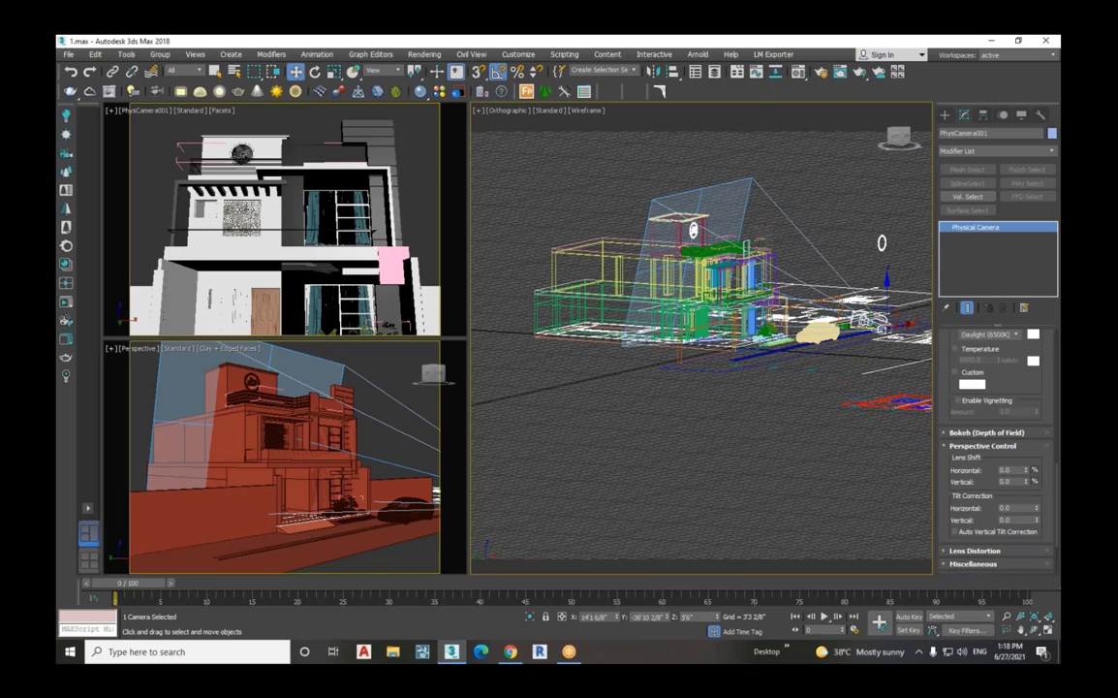
{"action": "left_click", "coordinate": [956, 532]}
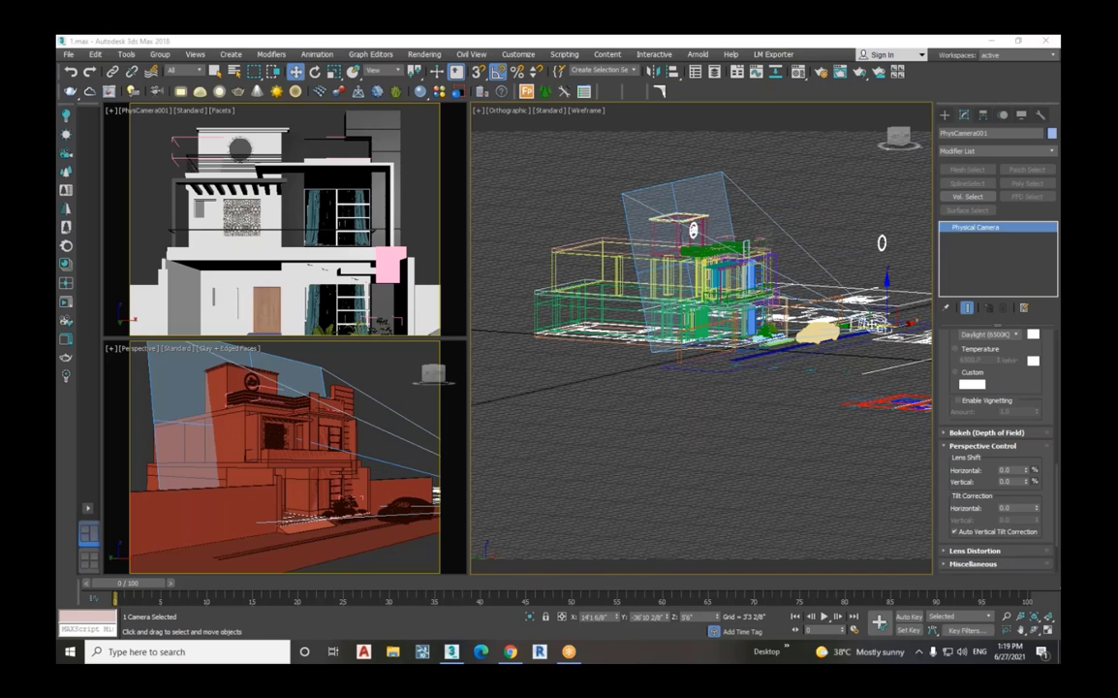
Step: Adjust the camera's distance from the facade, finishing in Top view at Y about -42'8", so the whole house fits the frame
{"action": "left_click_drag", "start_coordinate": [849, 329], "coordinate": [862, 331]}
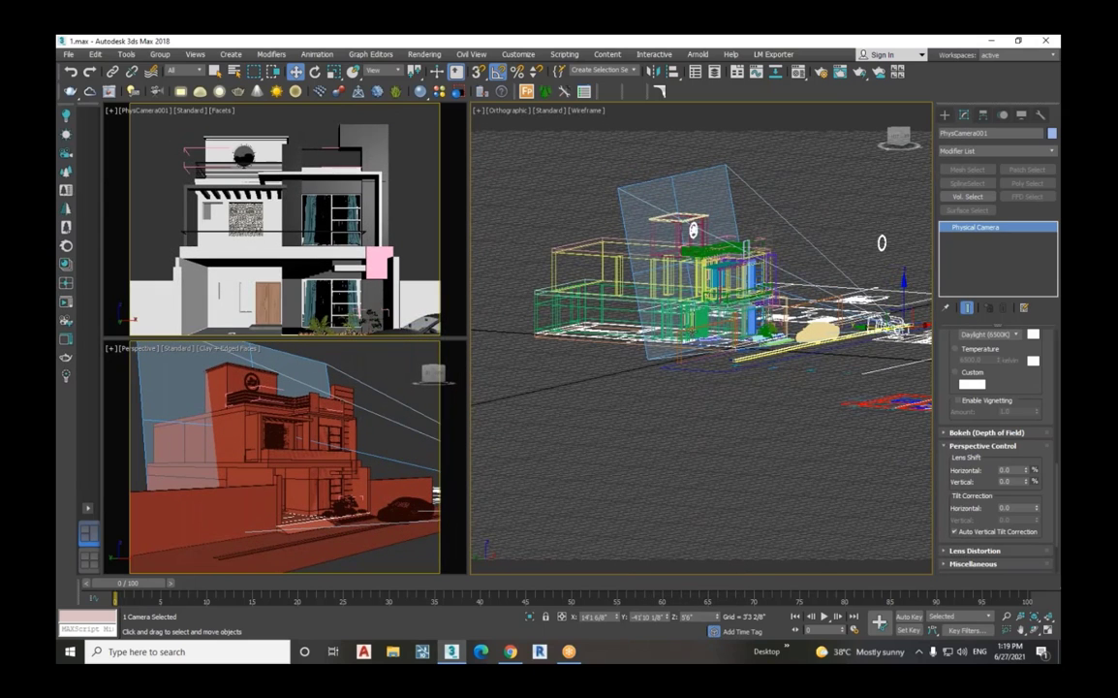
{"action": "key", "text": "t"}
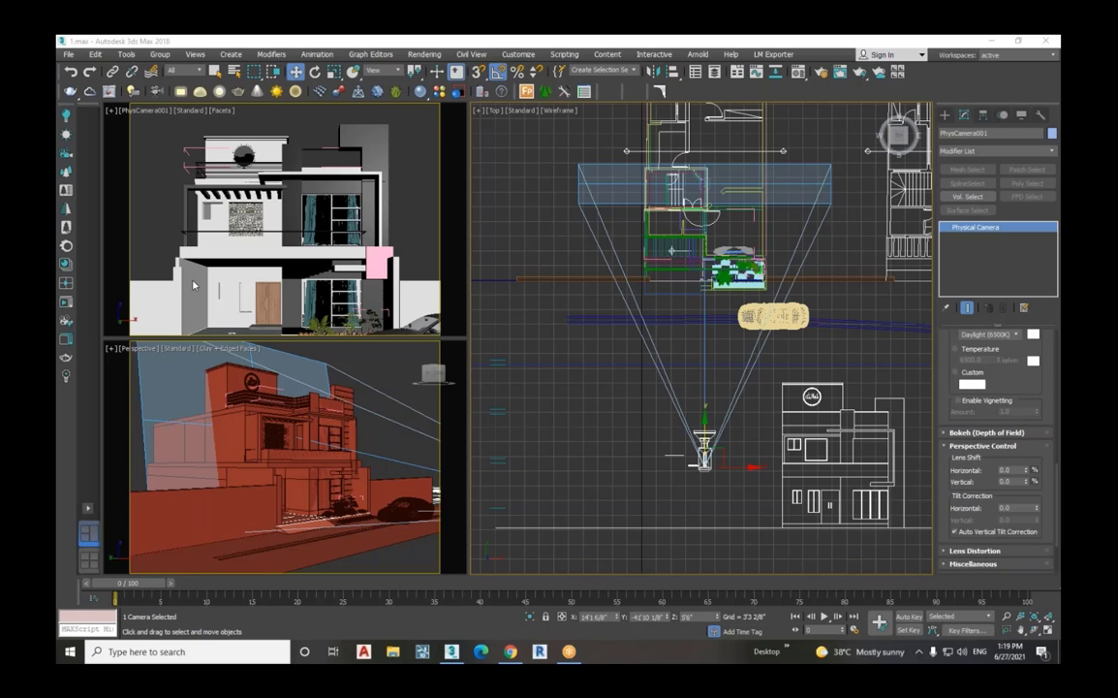
{"action": "left_click_drag", "start_coordinate": [705, 433], "coordinate": [705, 427]}
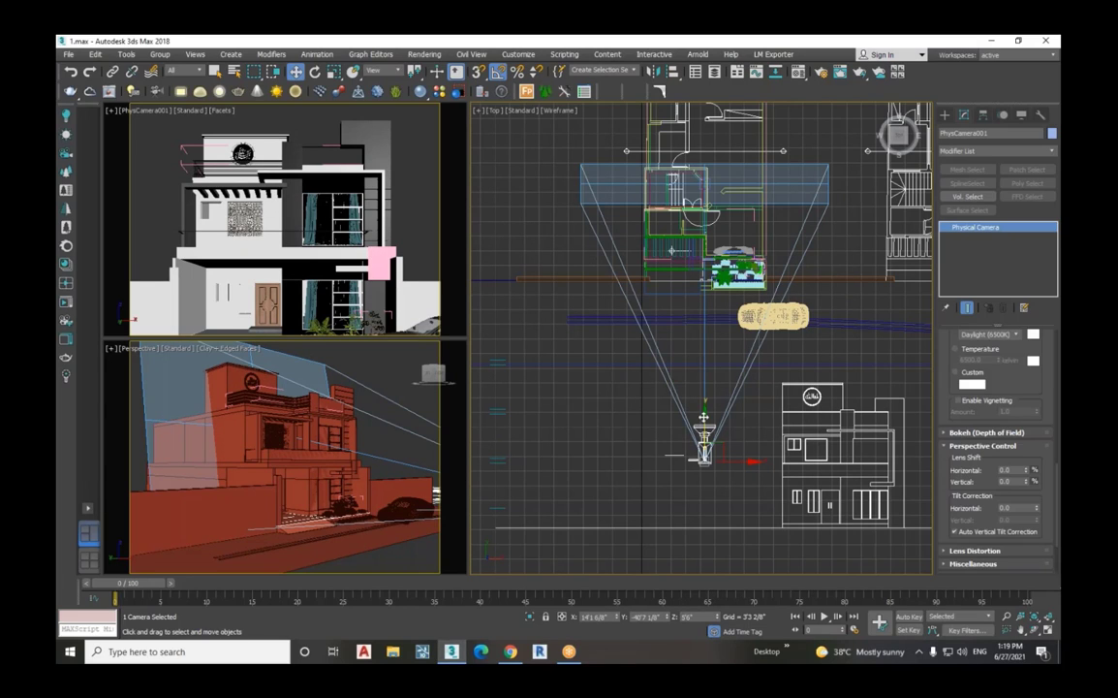
{"action": "left_click_drag", "start_coordinate": [702, 417], "coordinate": [702, 434]}
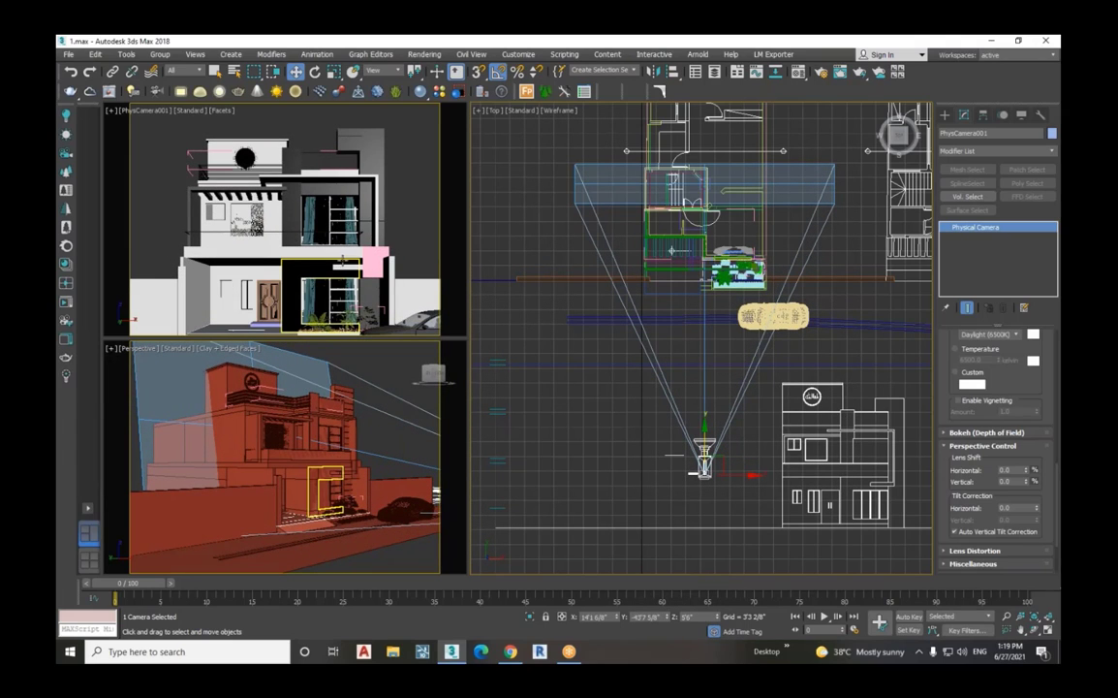
{"action": "mouse_move", "coordinate": [704, 432]}
{"action": "left_mouse_down"}
{"action": "mouse_move", "coordinate": [704, 447]}
{"action": "mouse_move", "coordinate": [707, 427]}
{"action": "left_mouse_up"}
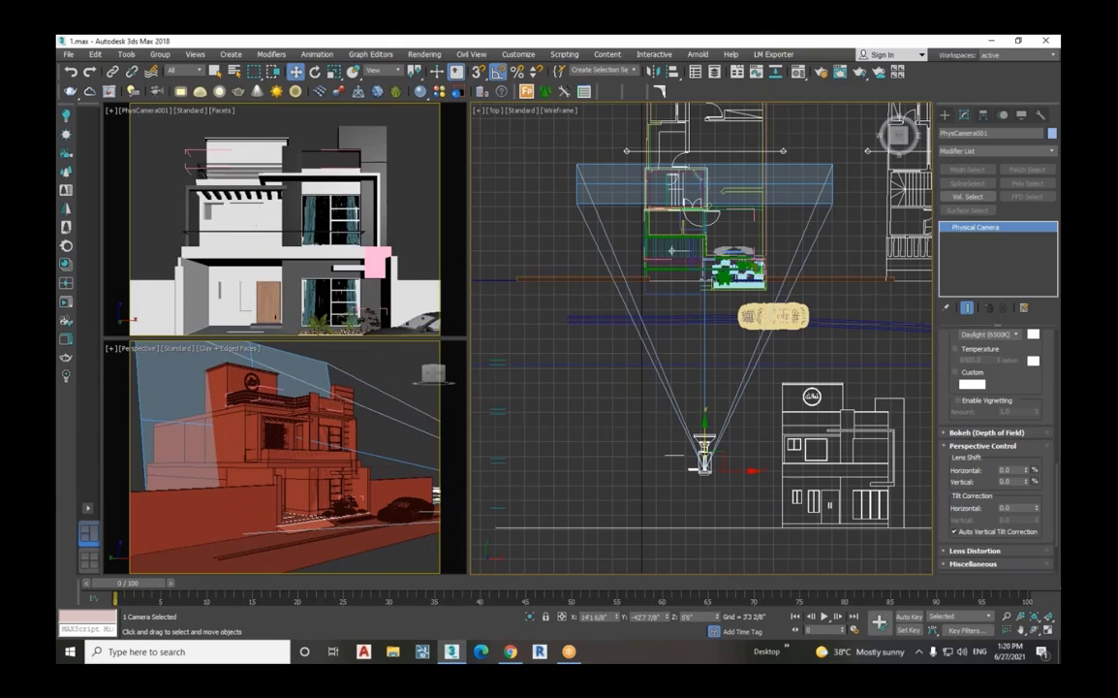
Step: Turn off Auto Vertical Tilt Correction for the physical camera and keep only the camera selected
{"action": "left_click", "coordinate": [956, 532]}
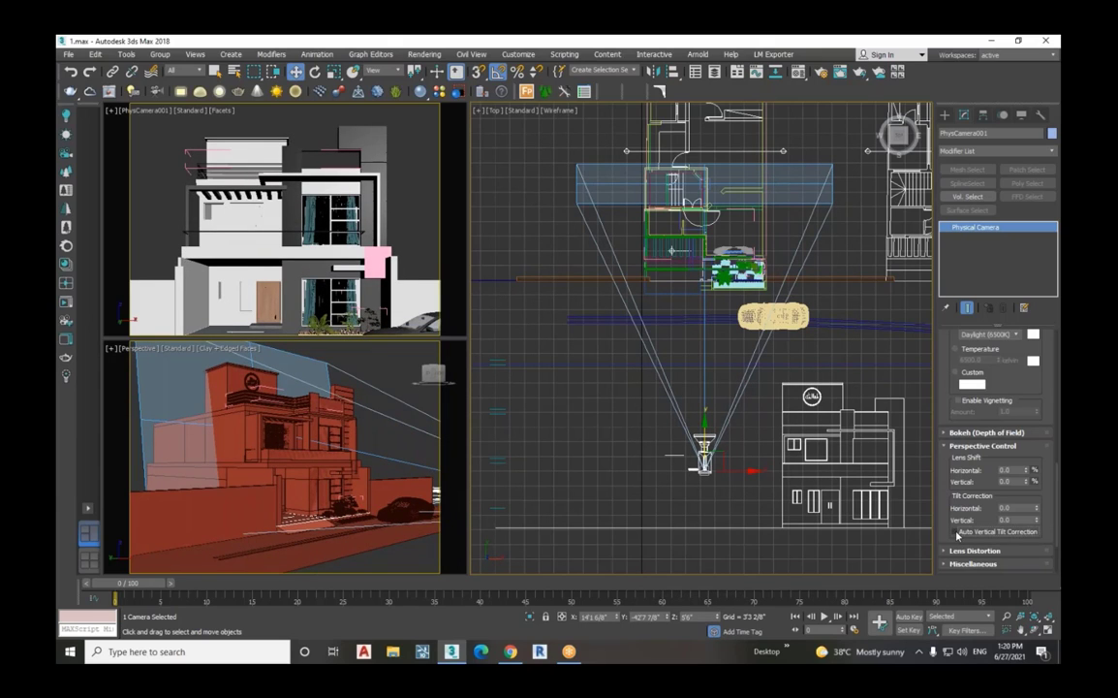
{"action": "left_click", "coordinate": [789, 419]}
{"action": "left_click", "coordinate": [704, 454]}
{"action": "middle_click_drag", "start_coordinate": [623, 364], "coordinate": [688, 274], "text": "alt"}
Step: Lower the camera target to about 17 feet and move the camera back from the facade to Y about -44'6"
{"action": "left_click", "coordinate": [296, 72]}
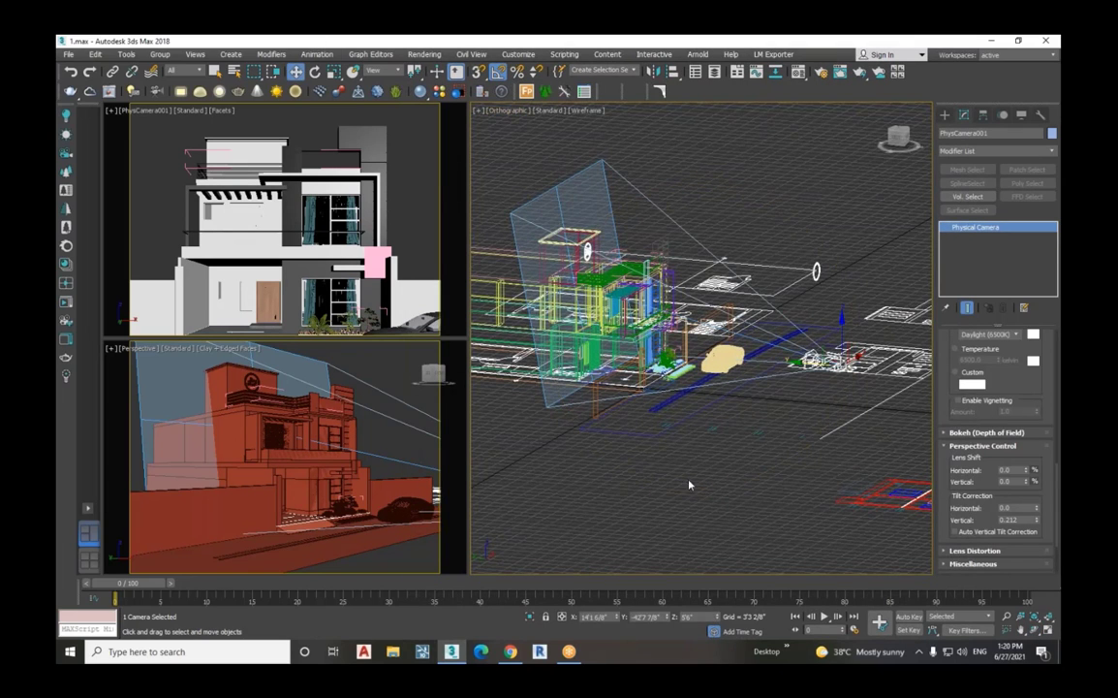
{"action": "left_click", "coordinate": [686, 441]}
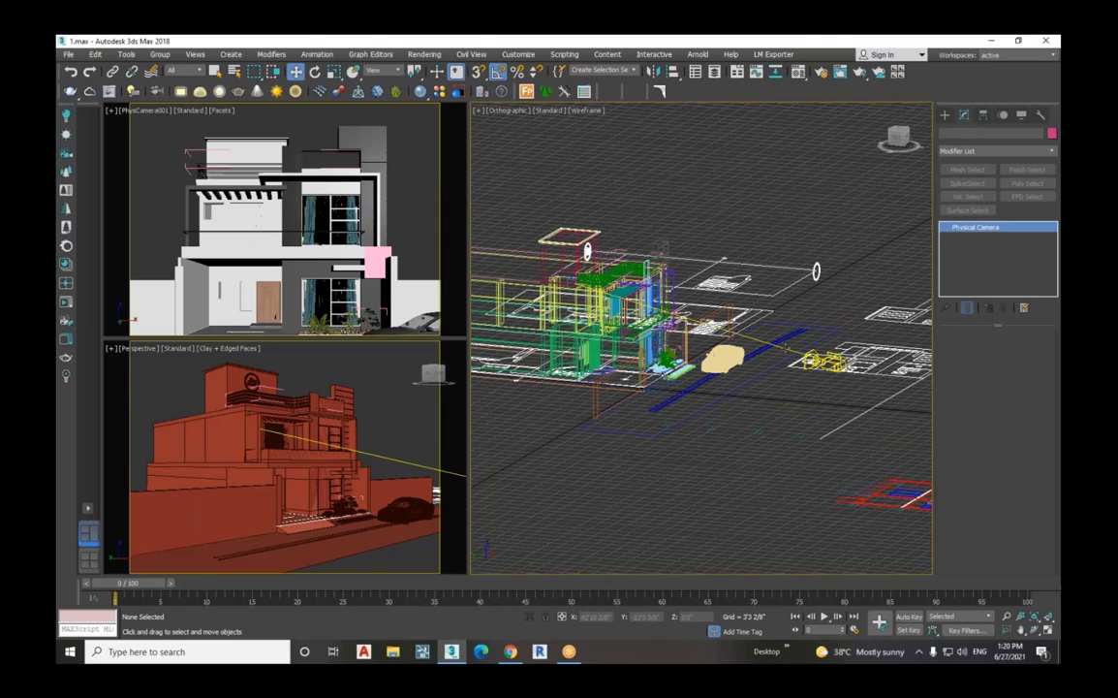
{"action": "left_click", "coordinate": [573, 282]}
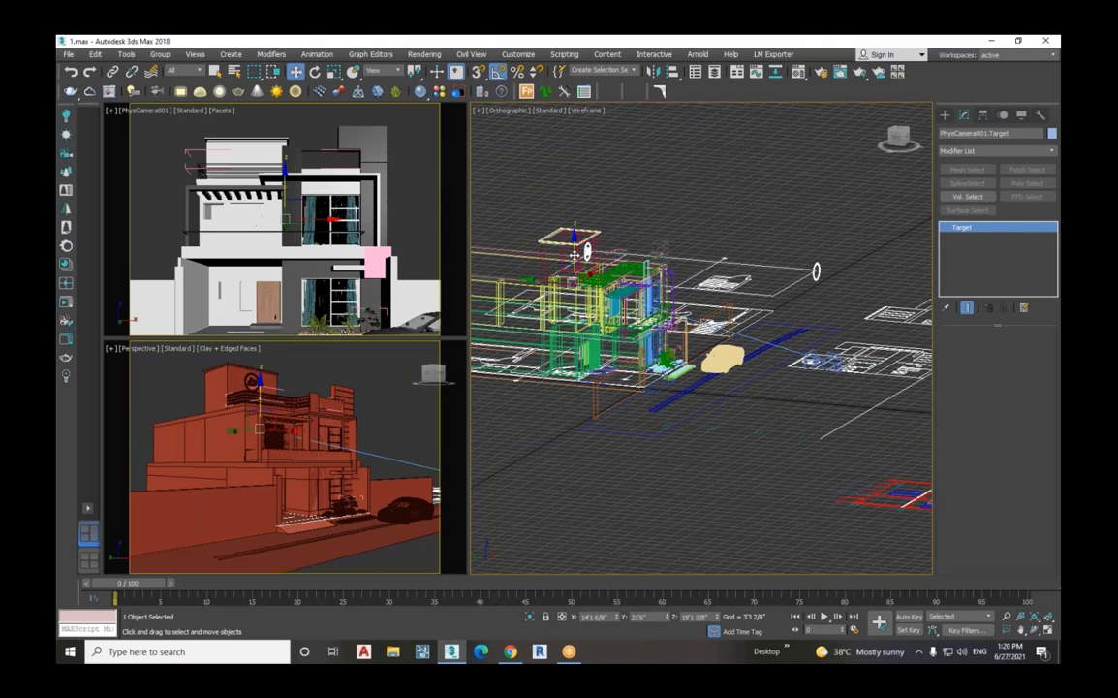
{"action": "left_click_drag", "start_coordinate": [574, 255], "coordinate": [574, 263]}
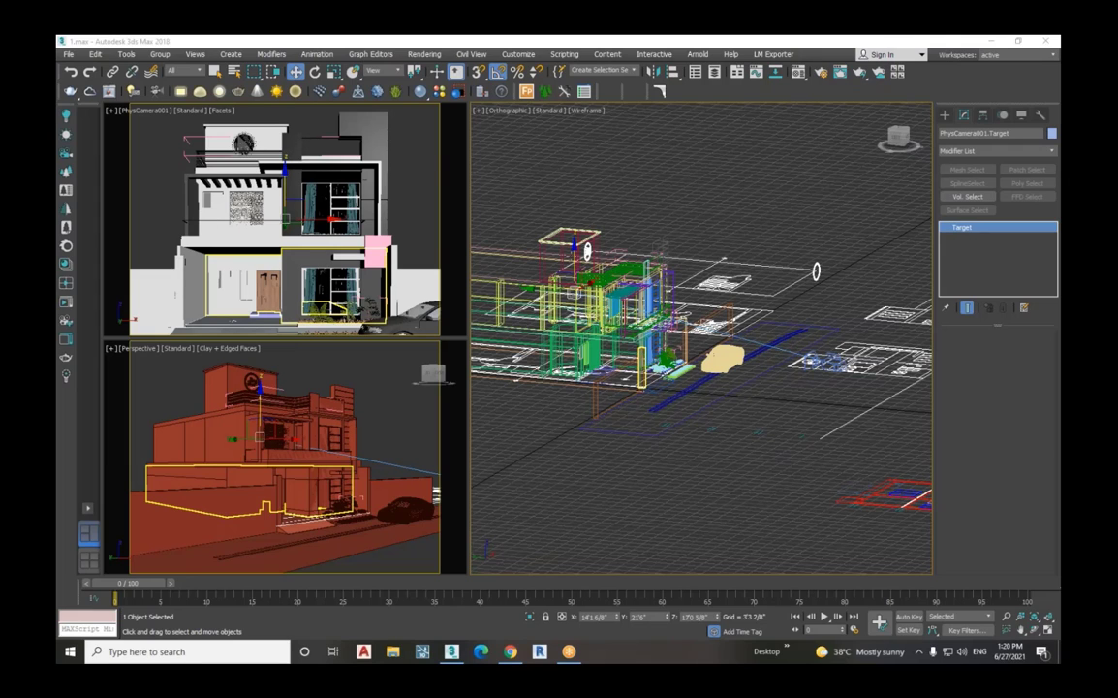
{"action": "mouse_move", "coordinate": [573, 254]}
{"action": "left_mouse_down"}
{"action": "mouse_move", "coordinate": [574, 271]}
{"action": "mouse_move", "coordinate": [574, 259]}
{"action": "left_mouse_up"}
{"action": "left_click", "coordinate": [738, 326]}
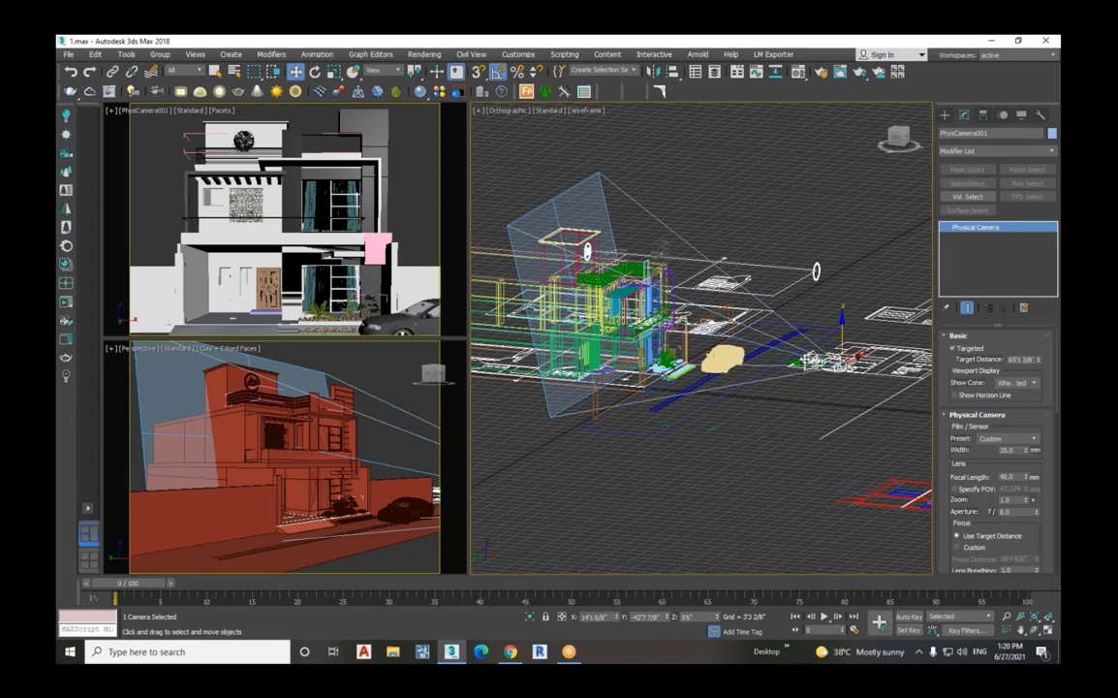
{"action": "left_click_drag", "start_coordinate": [804, 360], "coordinate": [803, 363]}
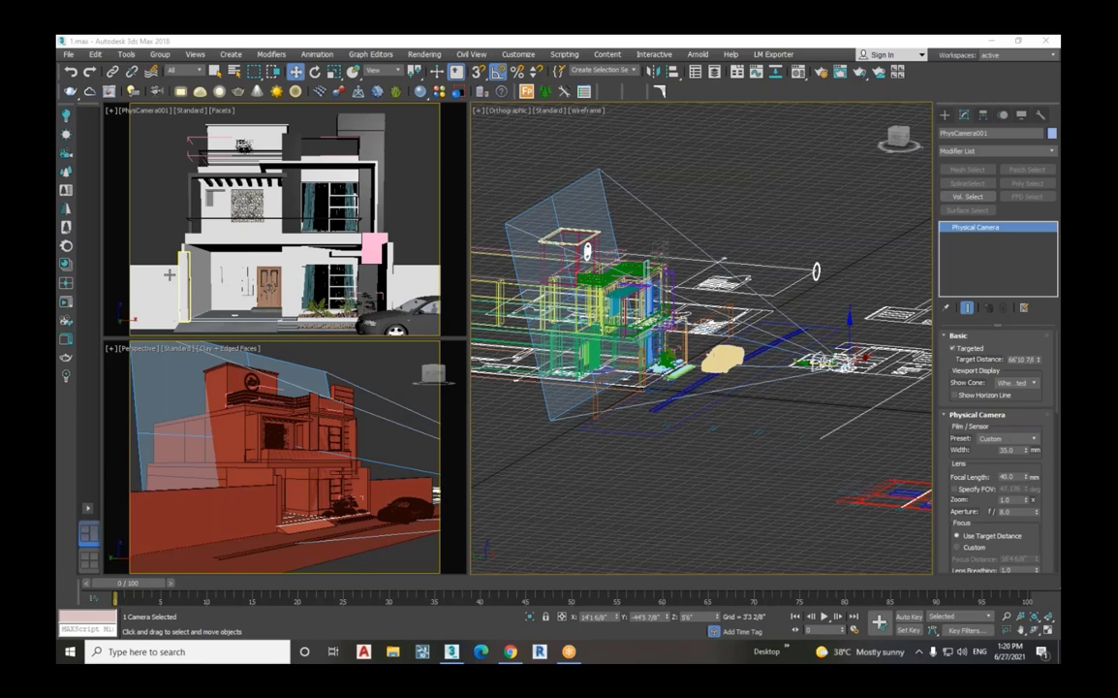
Step: Examine the boundary walls on both sides of the house and the facade elements in the camera view
{"action": "left_click", "coordinate": [153, 248]}
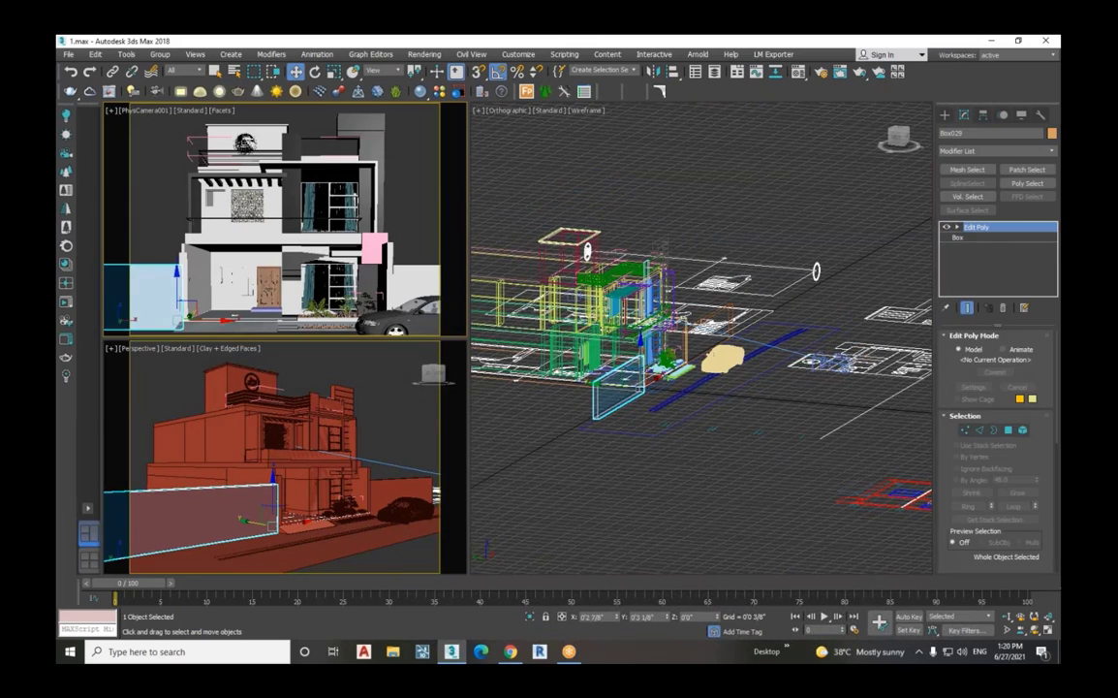
{"action": "left_click", "coordinate": [733, 308]}
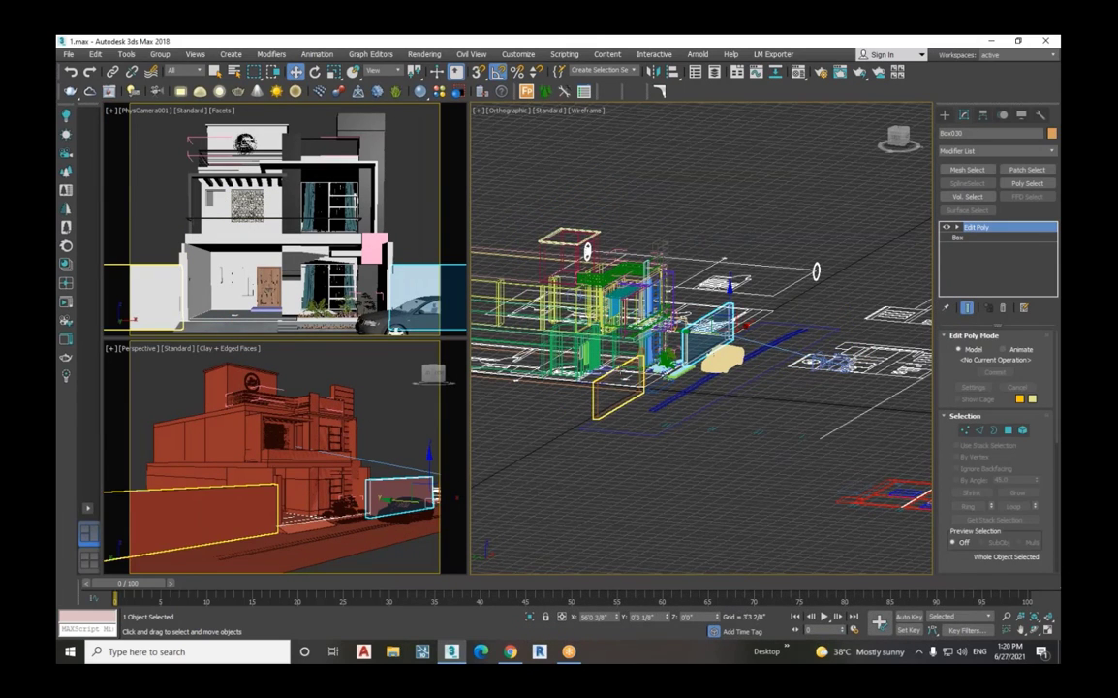
{"action": "left_click", "coordinate": [630, 362]}
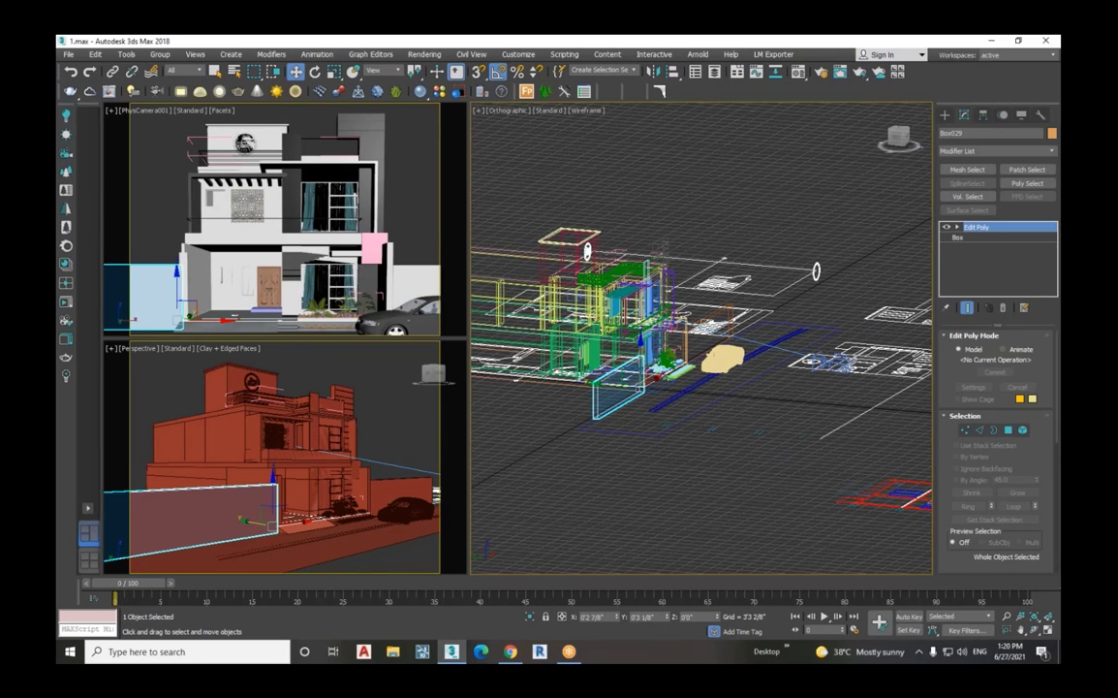
{"action": "left_click", "coordinate": [717, 324]}
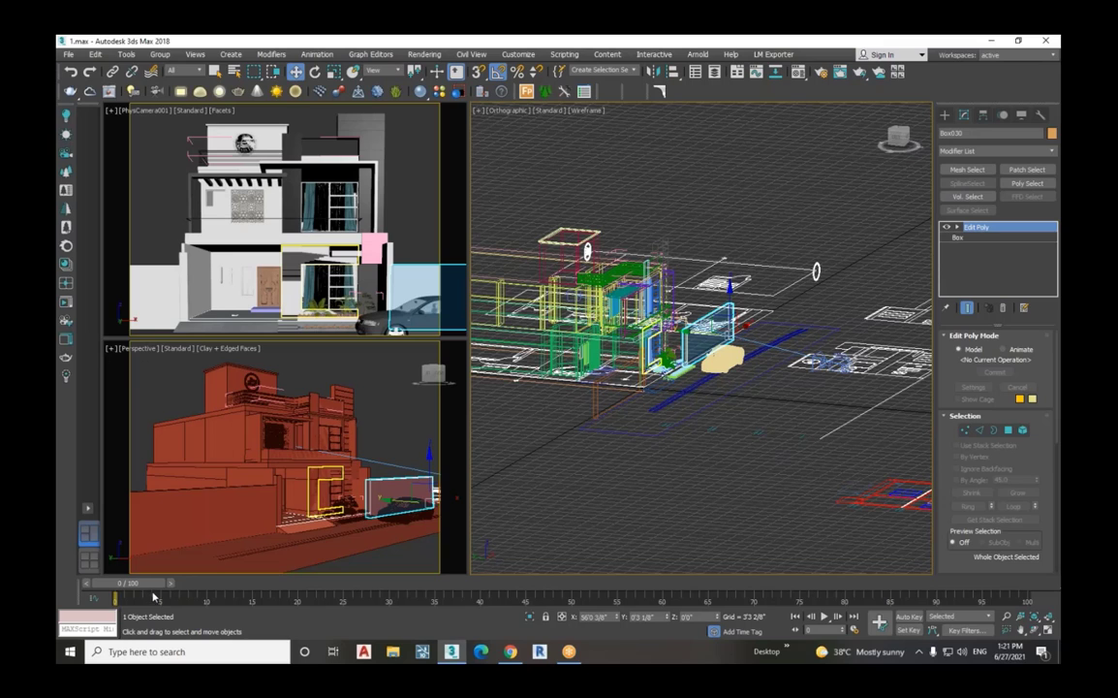
{"action": "left_click", "coordinate": [820, 362]}
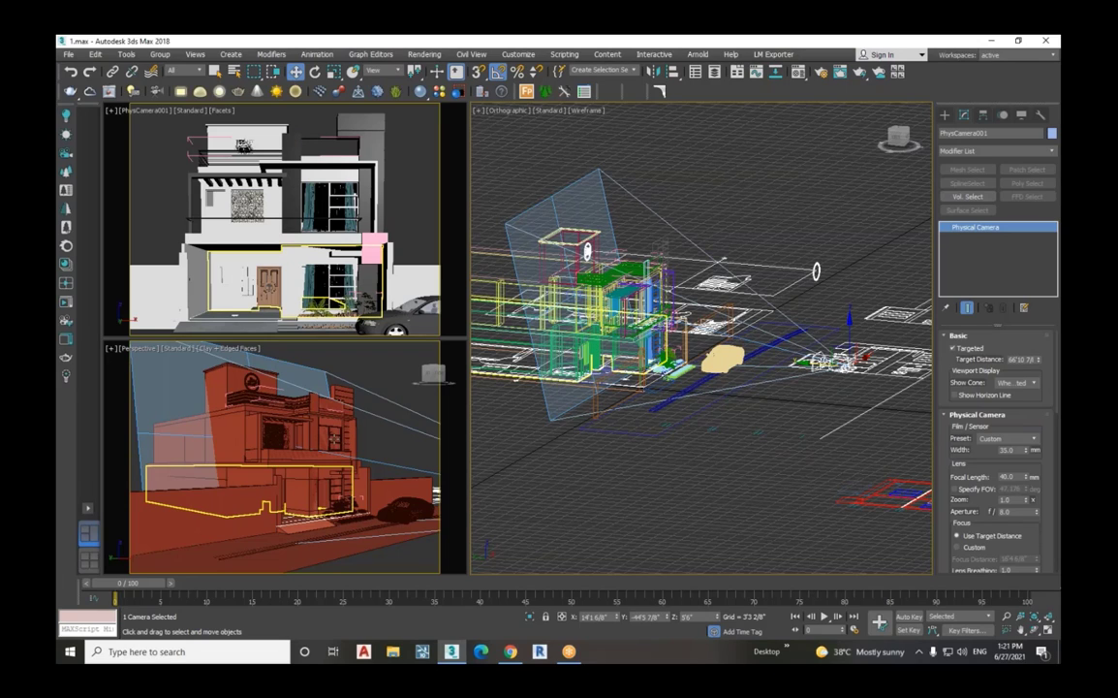
{"action": "left_click", "coordinate": [334, 439]}
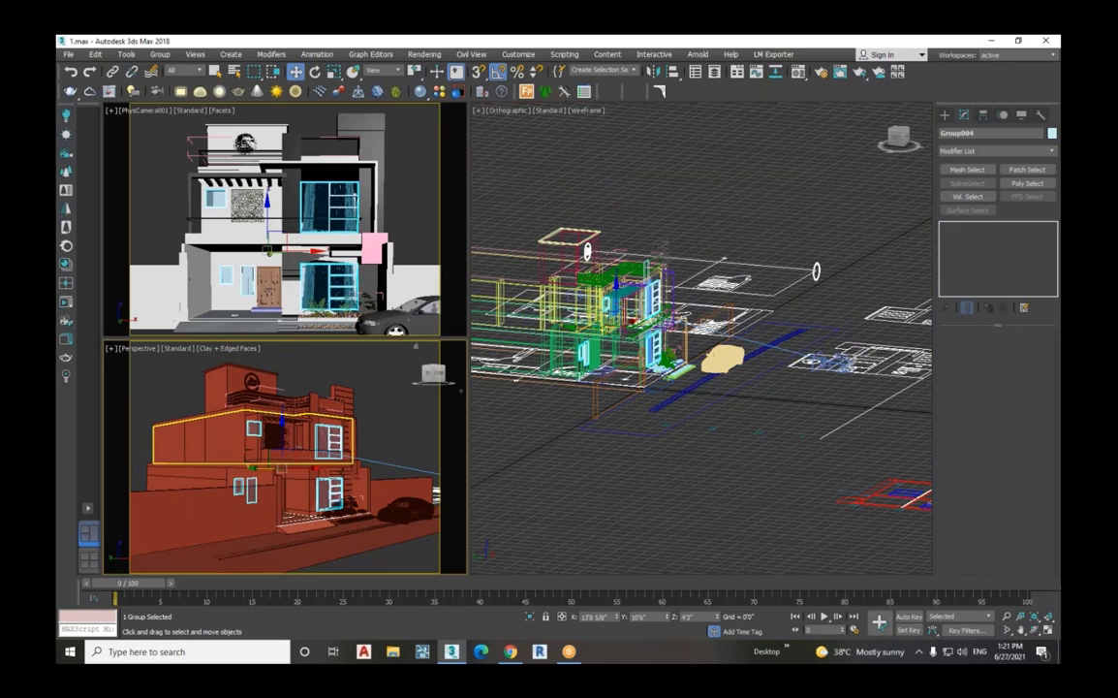
{"action": "left_click", "coordinate": [610, 302]}
{"action": "left_click", "coordinate": [819, 365]}
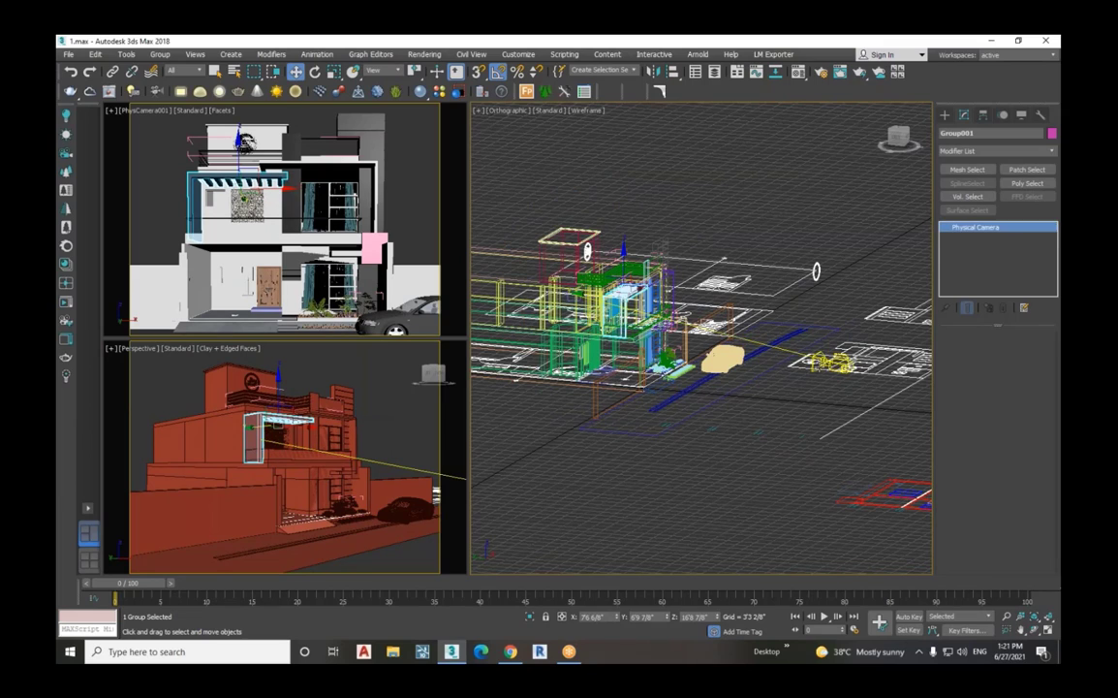
Step: Review the output size and common parameters in the V-Ray Render Setup, then close it
{"action": "left_click", "coordinate": [423, 55]}
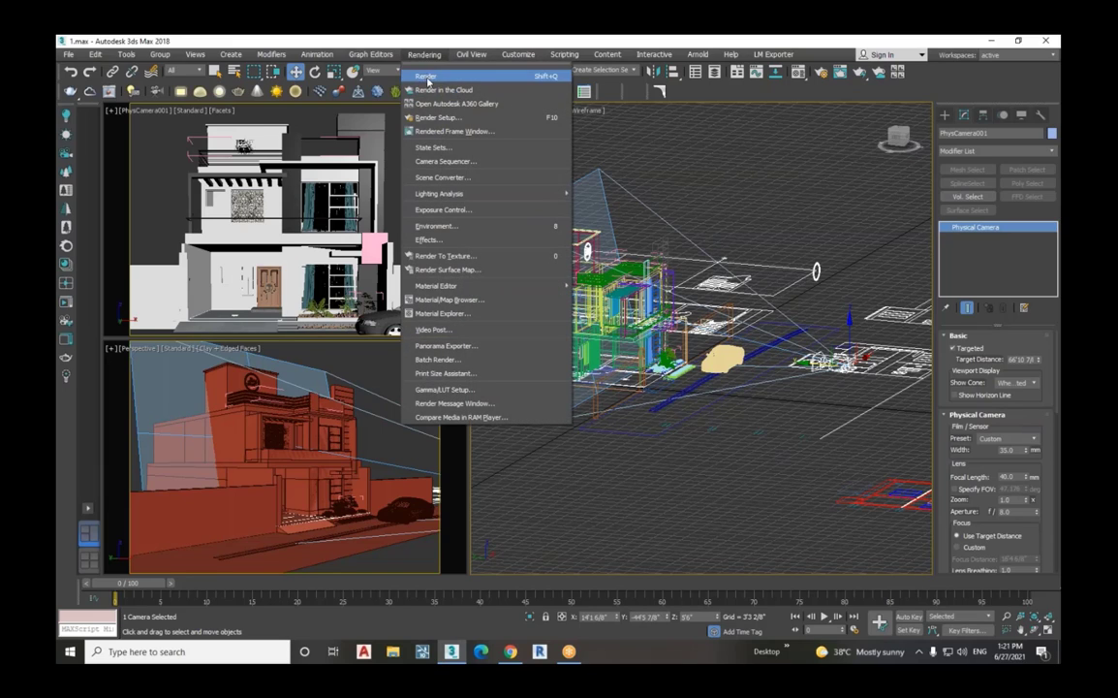
{"action": "left_click", "coordinate": [437, 117]}
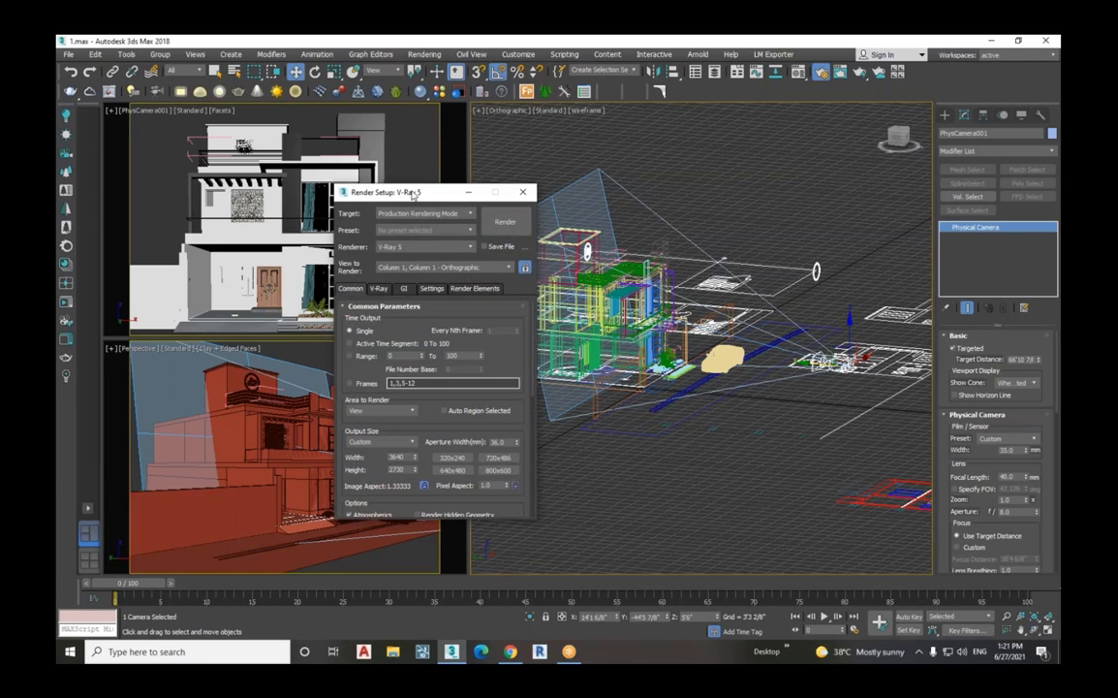
{"action": "left_click_drag", "start_coordinate": [411, 188], "coordinate": [406, 132]}
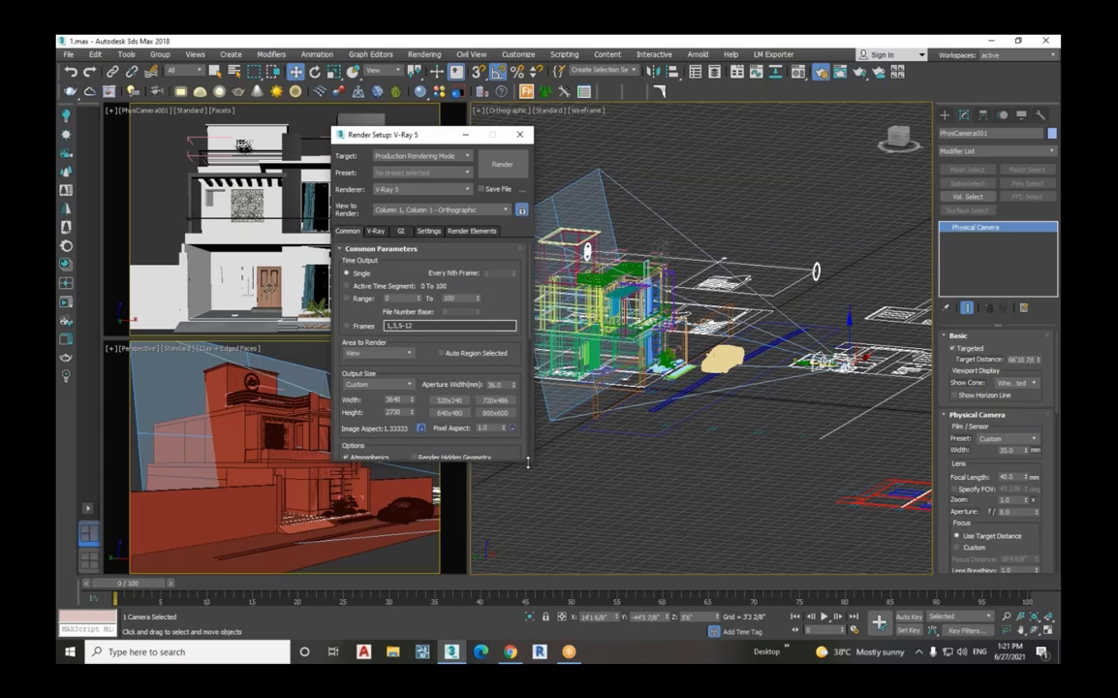
{"action": "left_click_drag", "start_coordinate": [528, 463], "coordinate": [579, 544]}
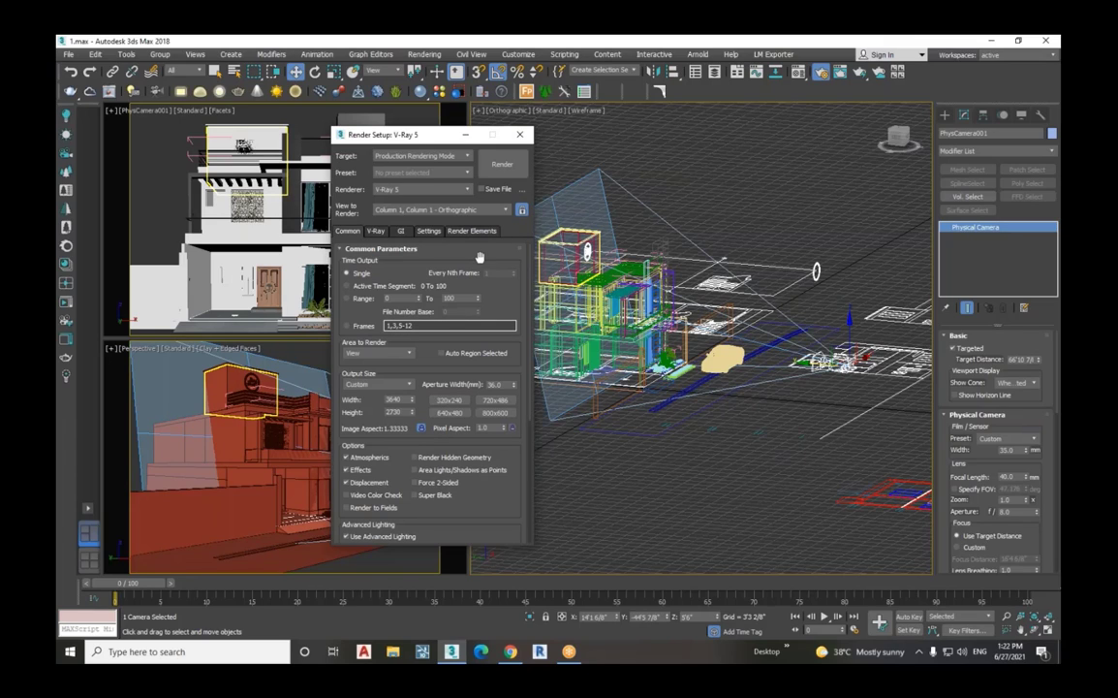
{"action": "left_click", "coordinate": [521, 136]}
{"action": "left_click", "coordinate": [425, 56]}
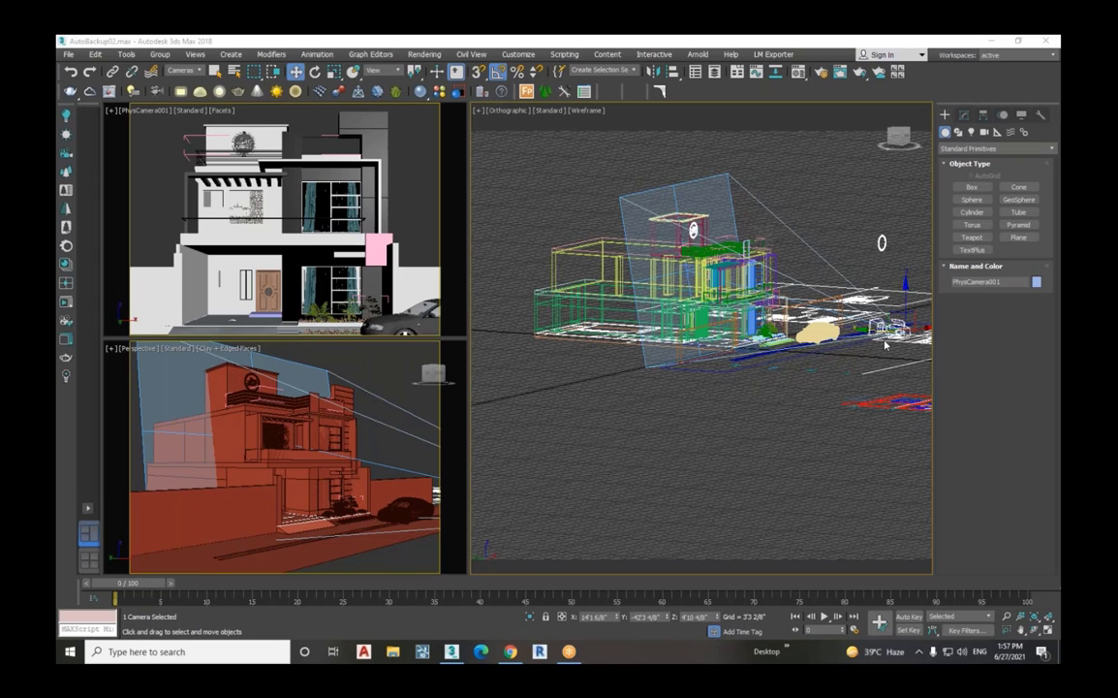
Step: Move the camera back from the facade to Y about -45'11" and display the camera's modify parameters
{"action": "left_click_drag", "start_coordinate": [869, 329], "coordinate": [881, 332]}
{"action": "left_click", "coordinate": [687, 269]}
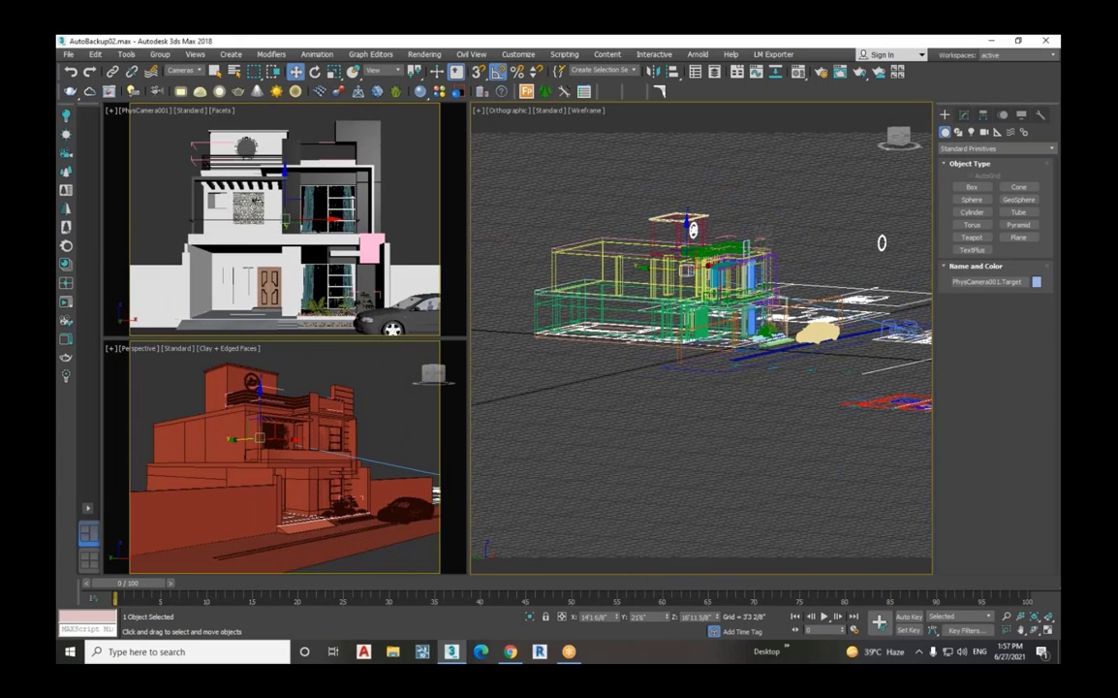
{"action": "left_click", "coordinate": [963, 115]}
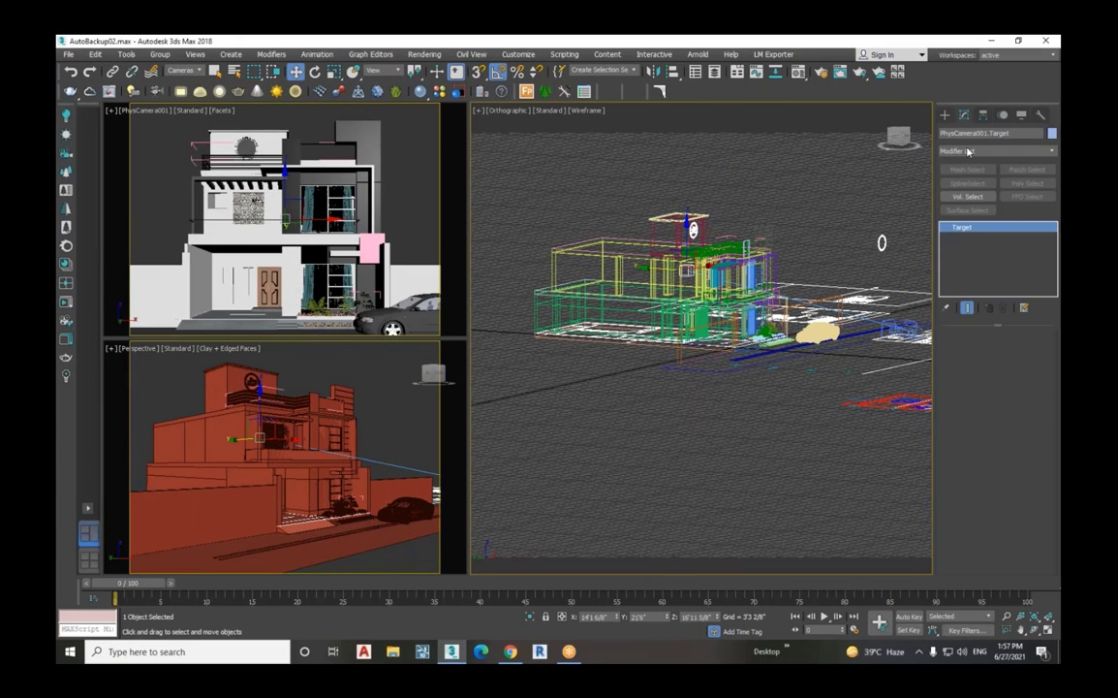
{"action": "left_click", "coordinate": [870, 324]}
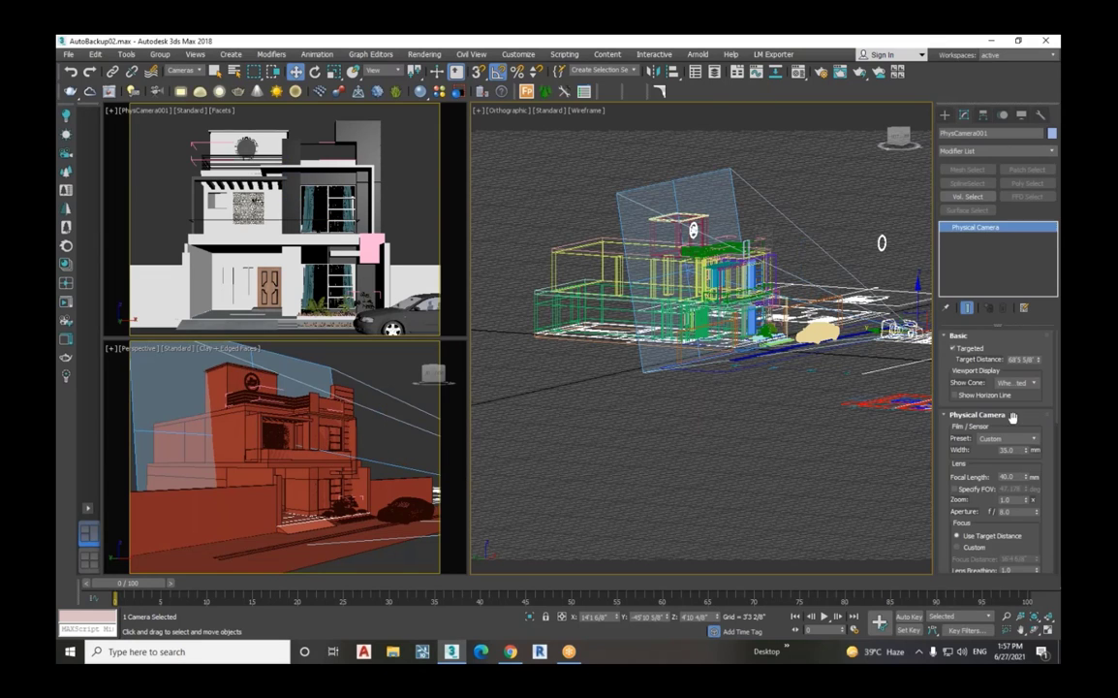
Step: Collapse the basic, physical camera and exposure settings and turn off Auto Vertical Tilt Correction in the perspective control
{"action": "left_click", "coordinate": [957, 335]}
{"action": "left_click", "coordinate": [956, 349]}
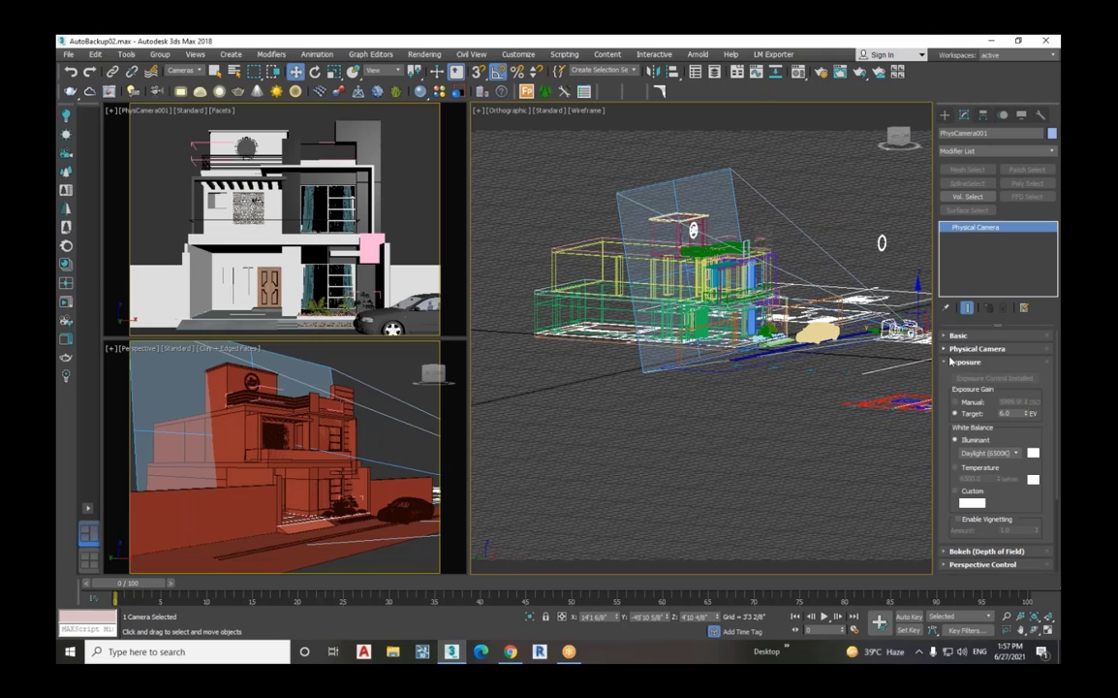
{"action": "left_click", "coordinate": [948, 363]}
{"action": "left_click", "coordinate": [958, 388]}
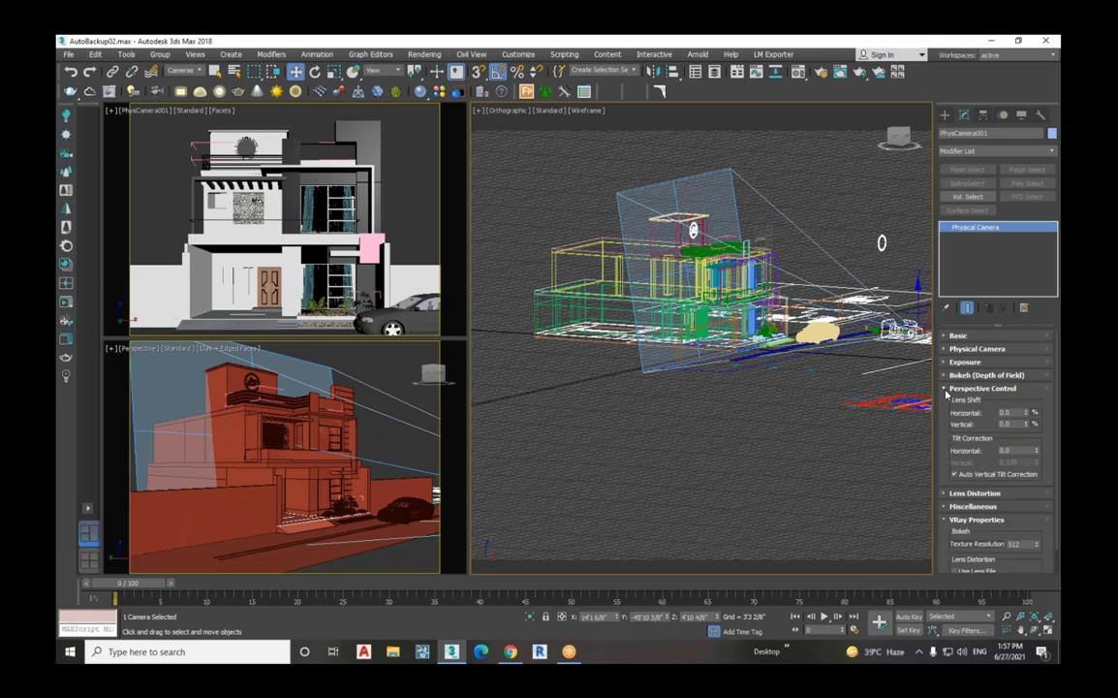
{"action": "left_click", "coordinate": [955, 474]}
Step: Move the camera slightly closer to the facade, to Y about -45'5", and leave only the camera selected
{"action": "left_click", "coordinate": [873, 357]}
{"action": "left_click", "coordinate": [874, 331]}
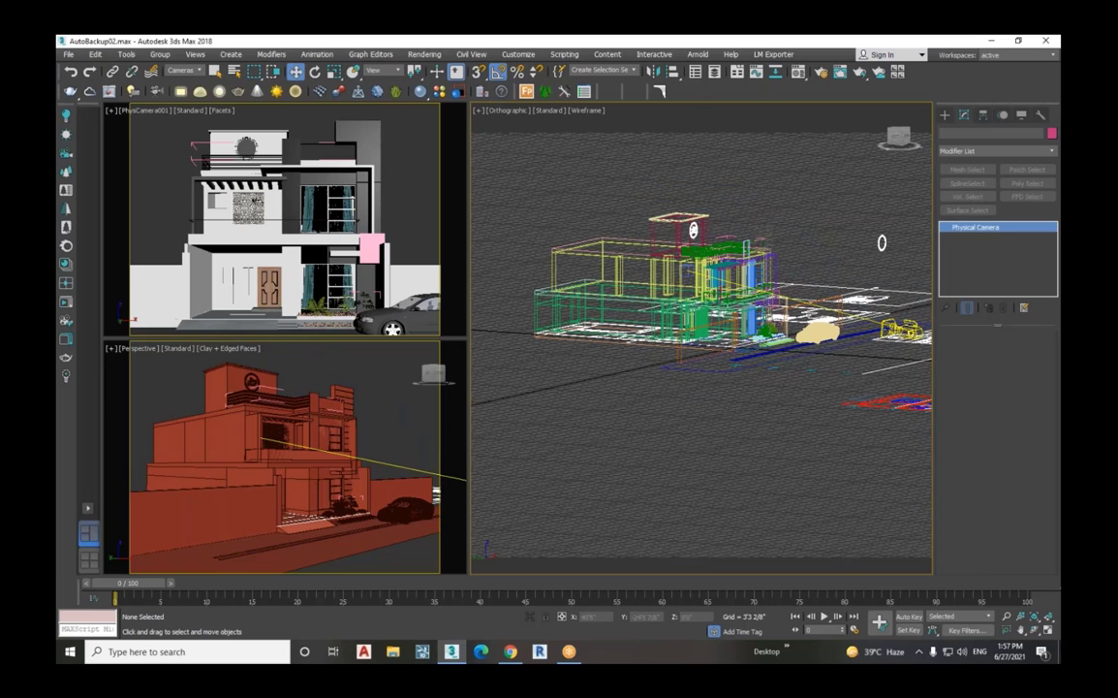
{"action": "left_click_drag", "start_coordinate": [874, 331], "coordinate": [874, 330]}
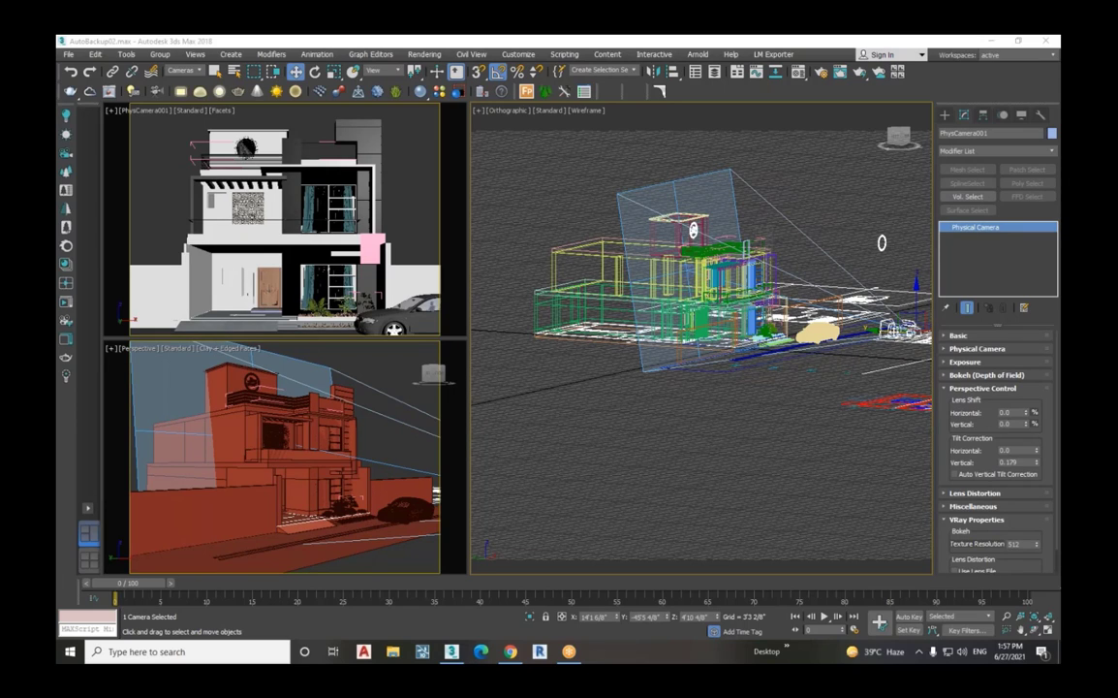
{"action": "left_click", "coordinate": [873, 361]}
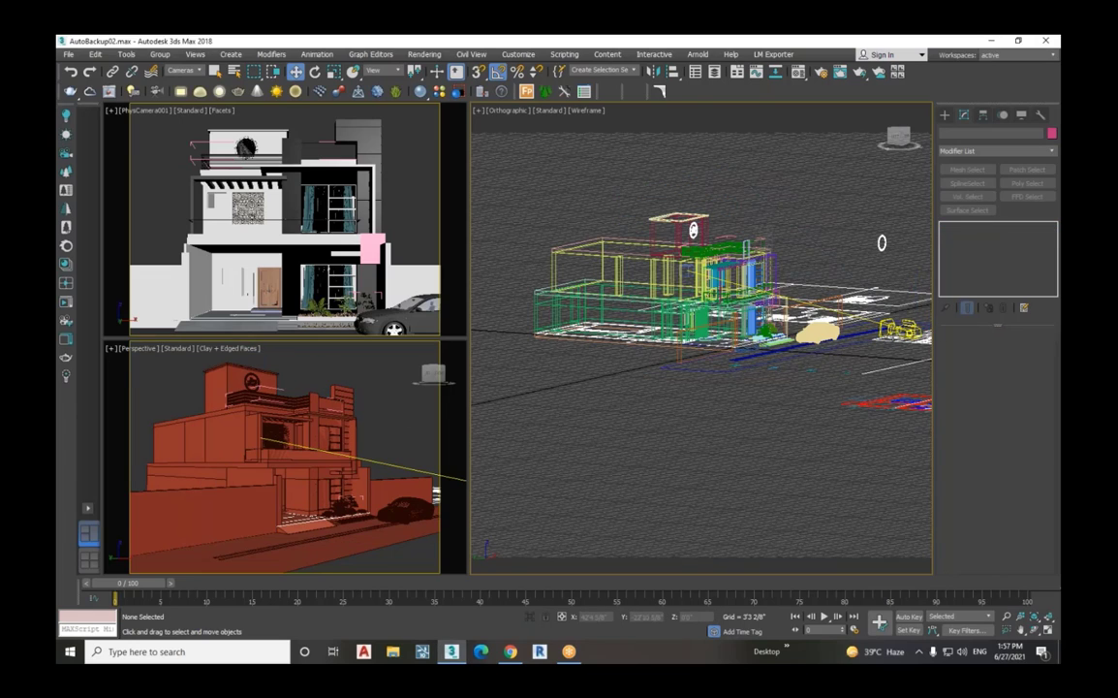
{"action": "left_click", "coordinate": [896, 331]}
{"action": "left_click", "coordinate": [895, 330]}
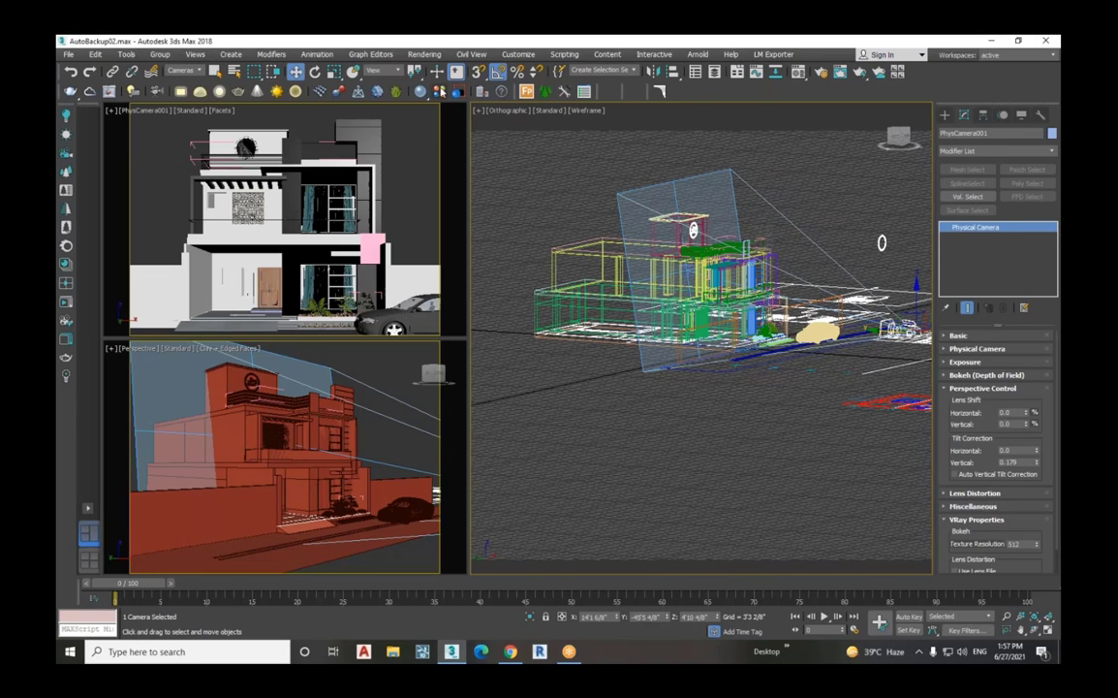
Step: Set the print size to A4 - 297x210mm at 150 DPI with the Print Size Assistant and open Render Setup from it
{"action": "left_click", "coordinate": [422, 55]}
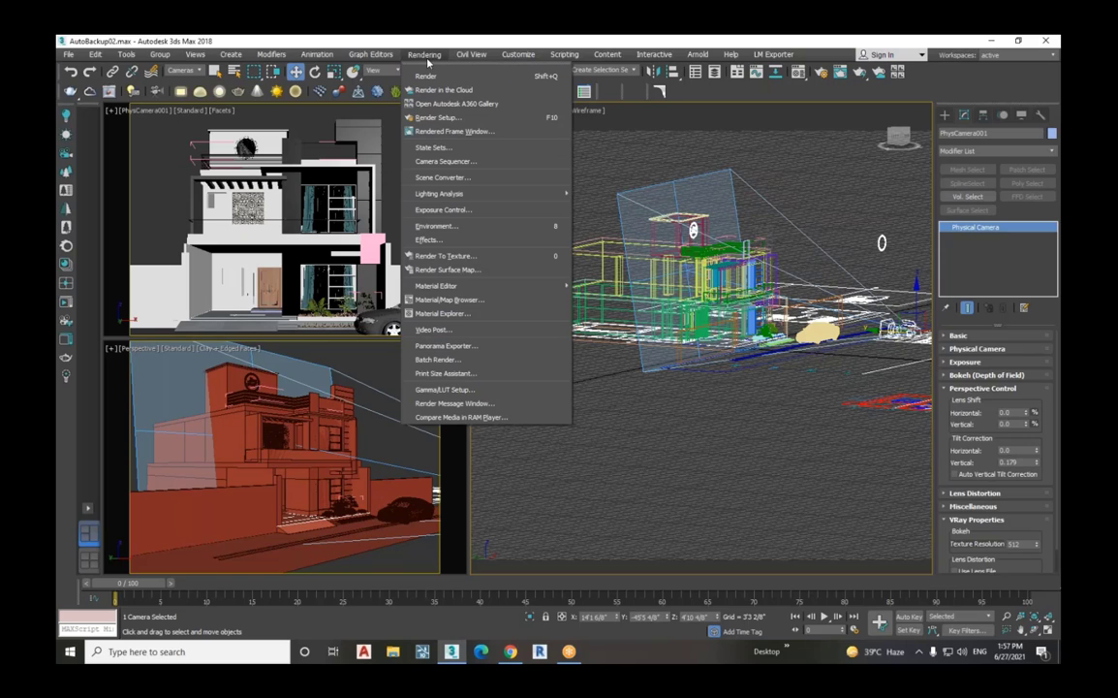
{"action": "left_click", "coordinate": [450, 376]}
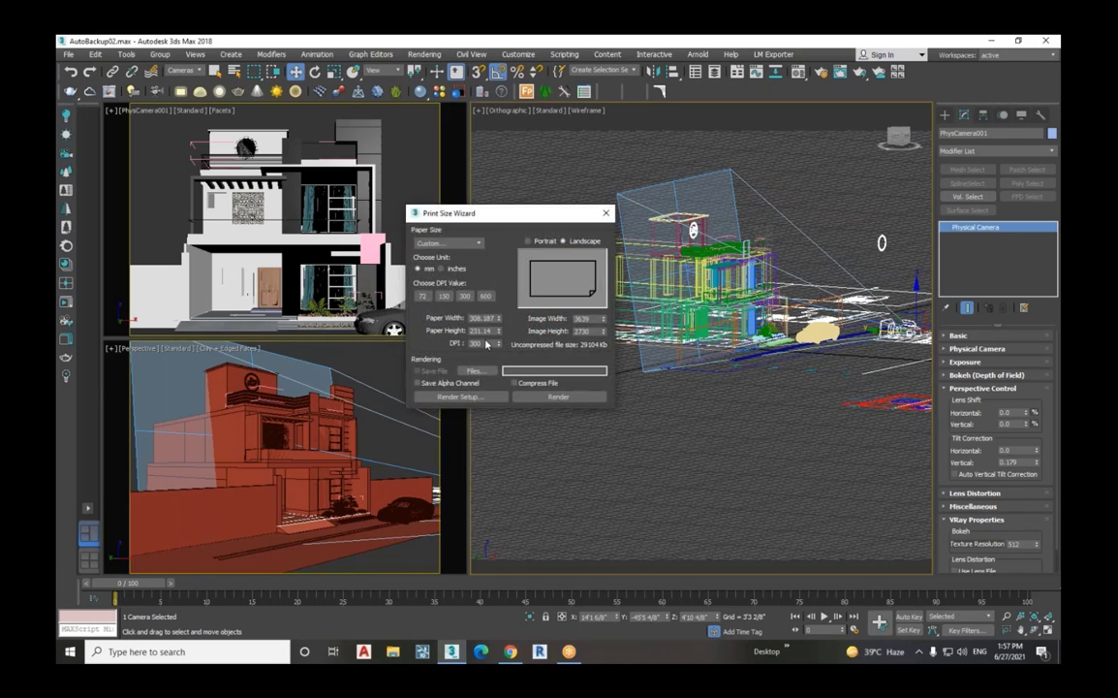
{"action": "left_click", "coordinate": [465, 243]}
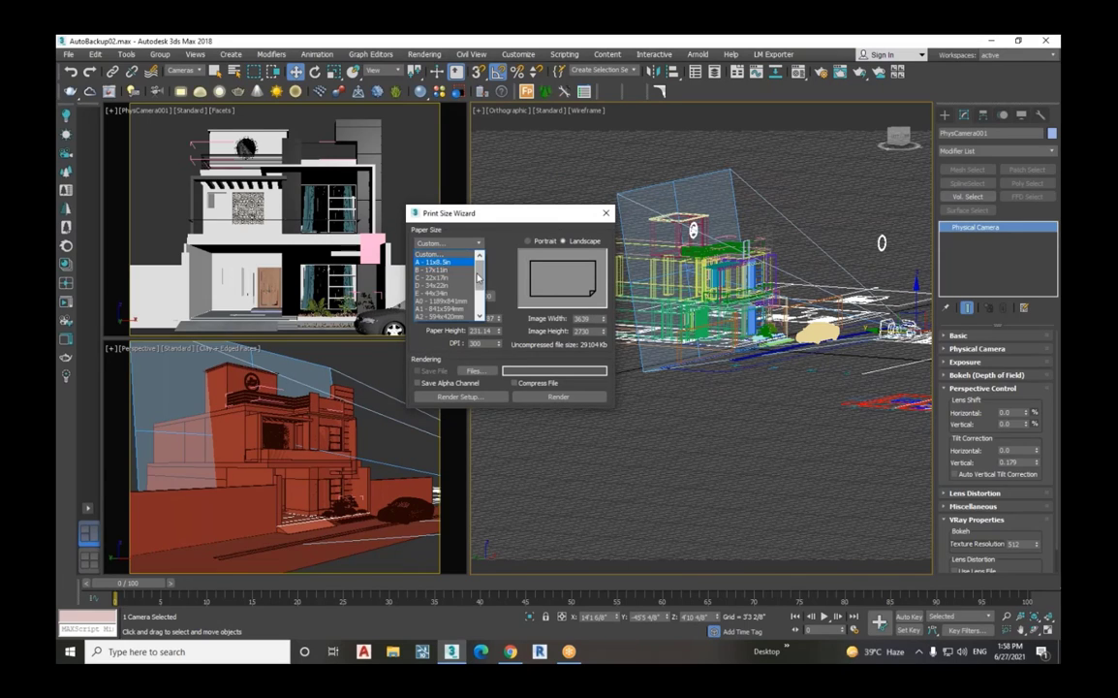
{"action": "left_click_drag", "start_coordinate": [479, 276], "coordinate": [481, 293]}
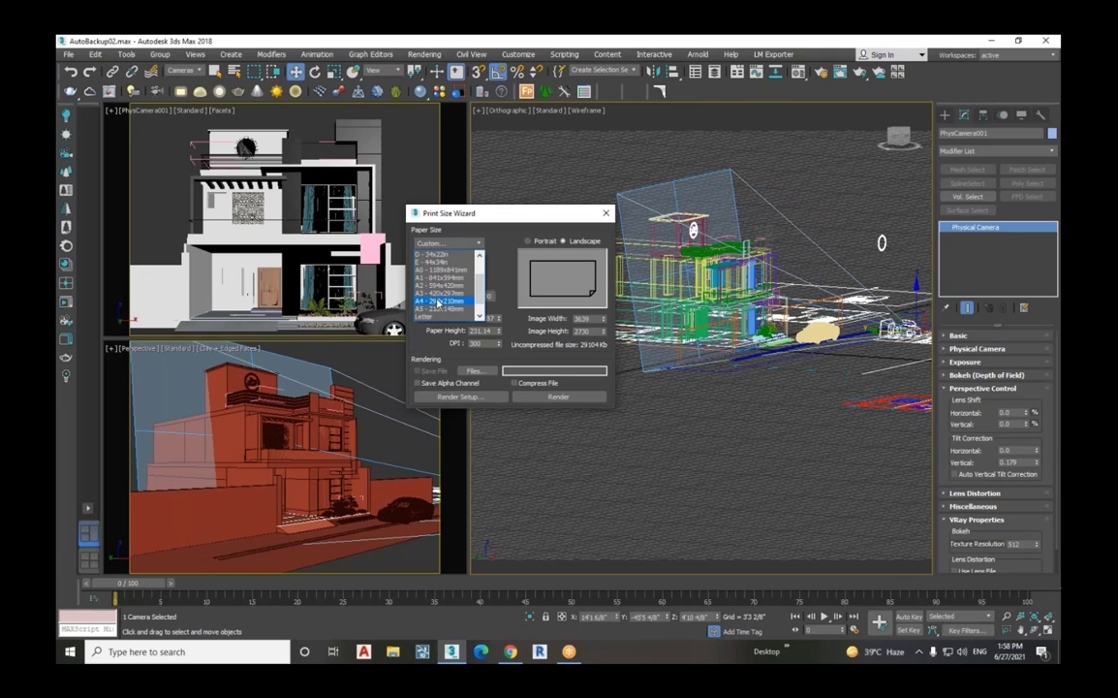
{"action": "left_click", "coordinate": [435, 303]}
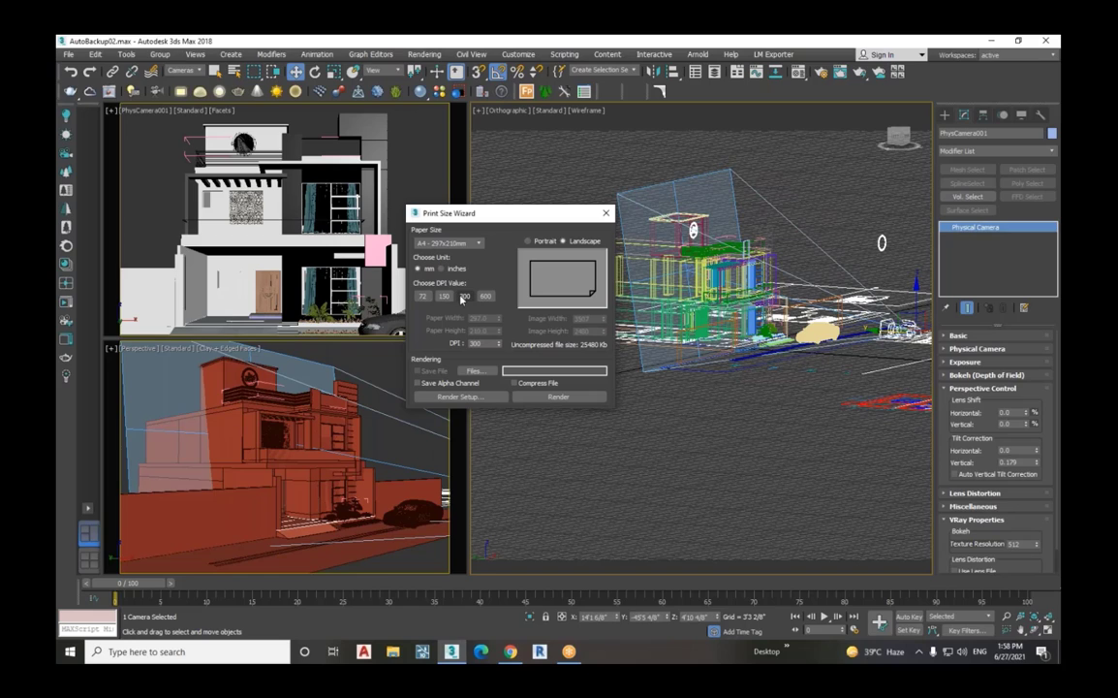
{"action": "left_click", "coordinate": [443, 296]}
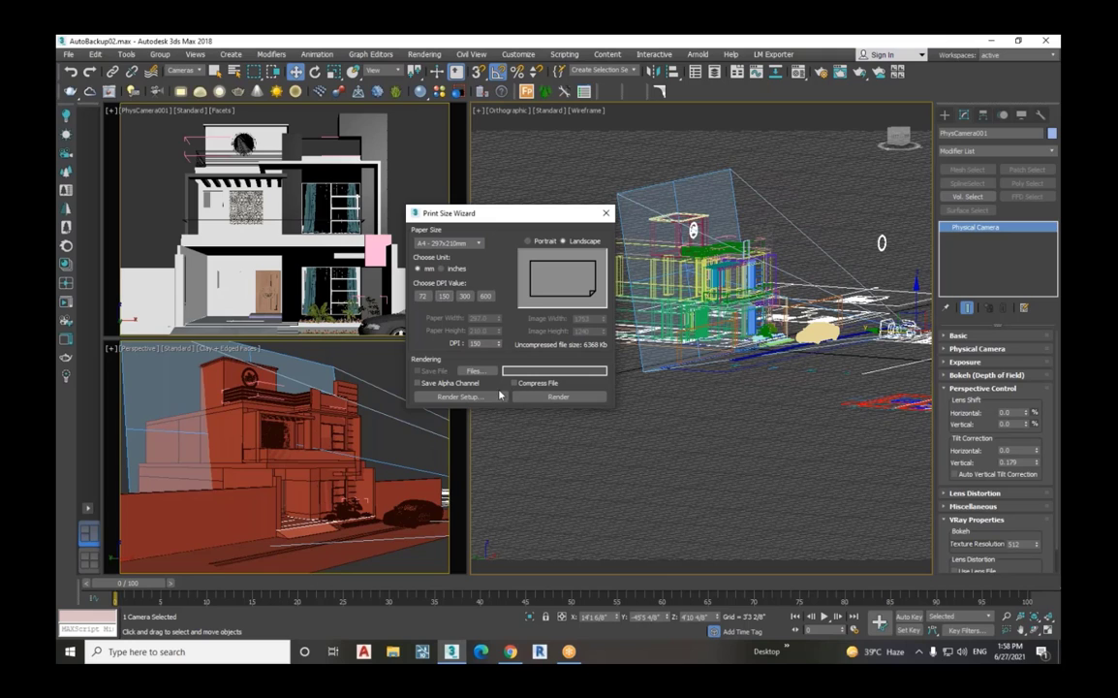
{"action": "left_click", "coordinate": [447, 398]}
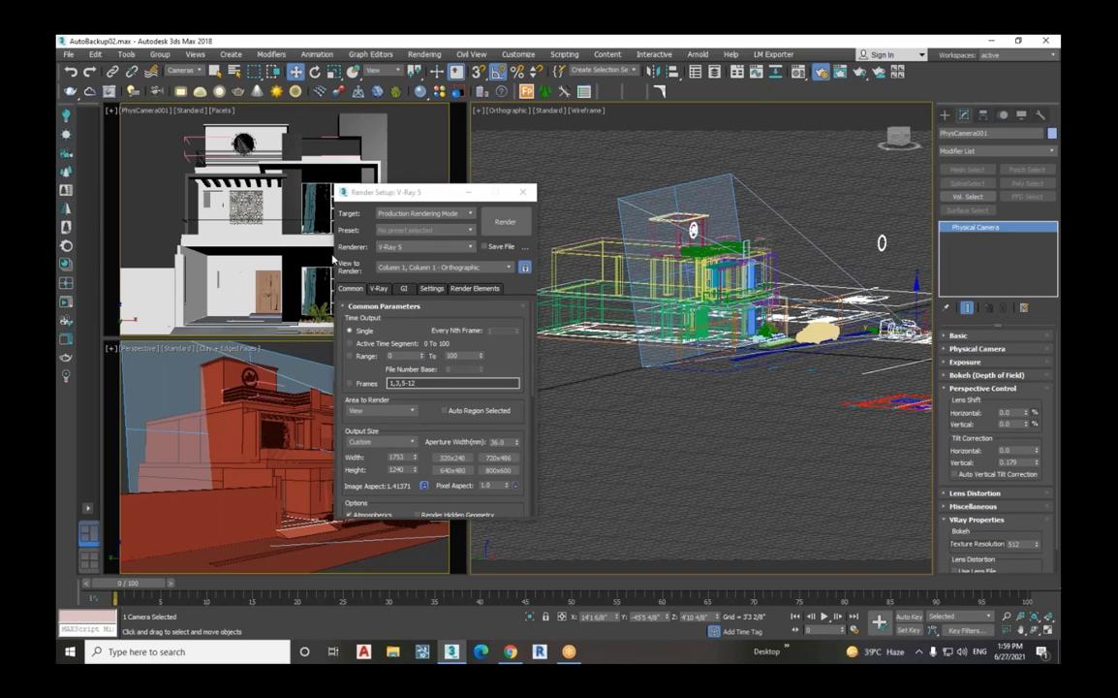
Step: Enable the material override in V-Ray's global switches and clear the material currently assigned to it
{"action": "left_click", "coordinate": [383, 289]}
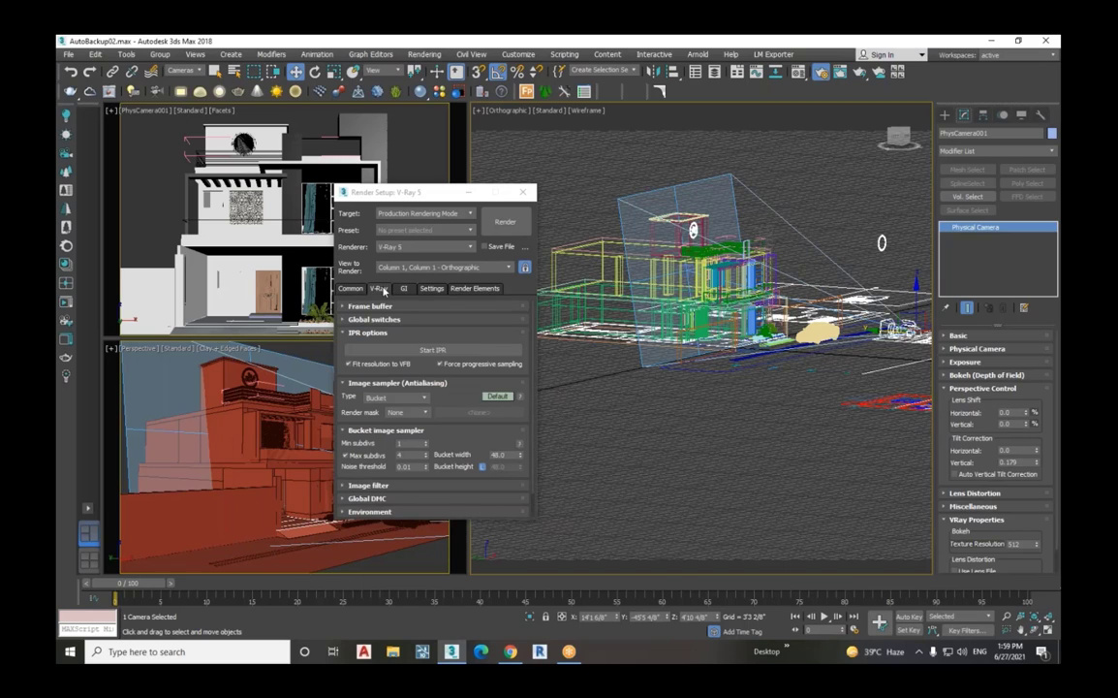
{"action": "left_click", "coordinate": [354, 332]}
{"action": "left_click", "coordinate": [344, 321]}
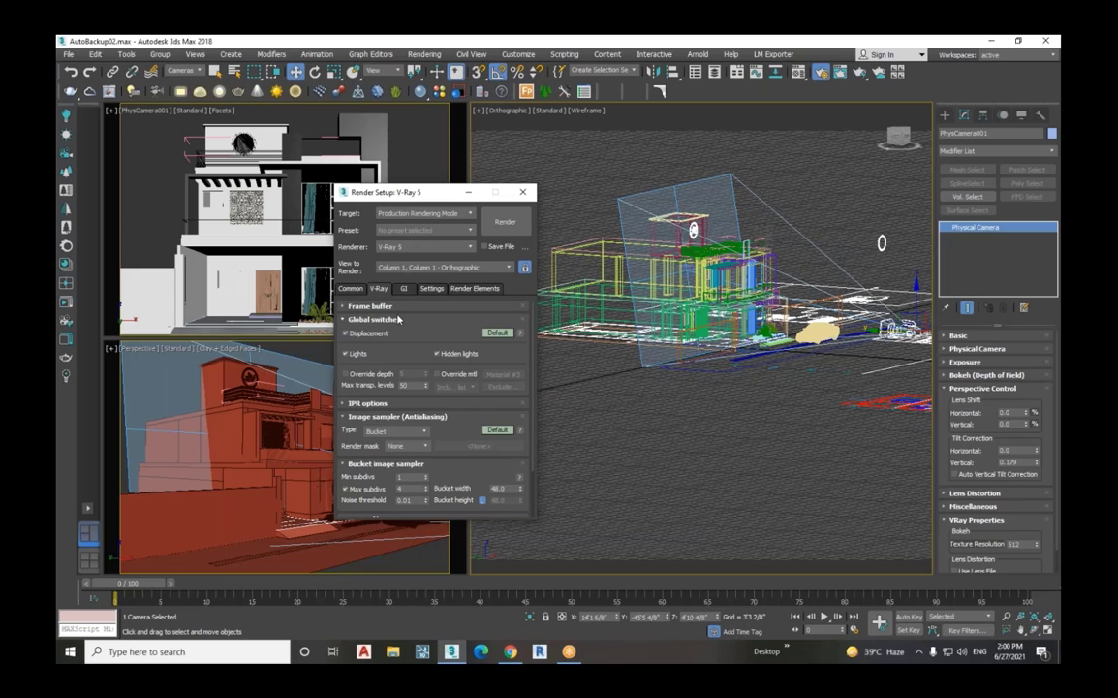
{"action": "left_click", "coordinate": [438, 374]}
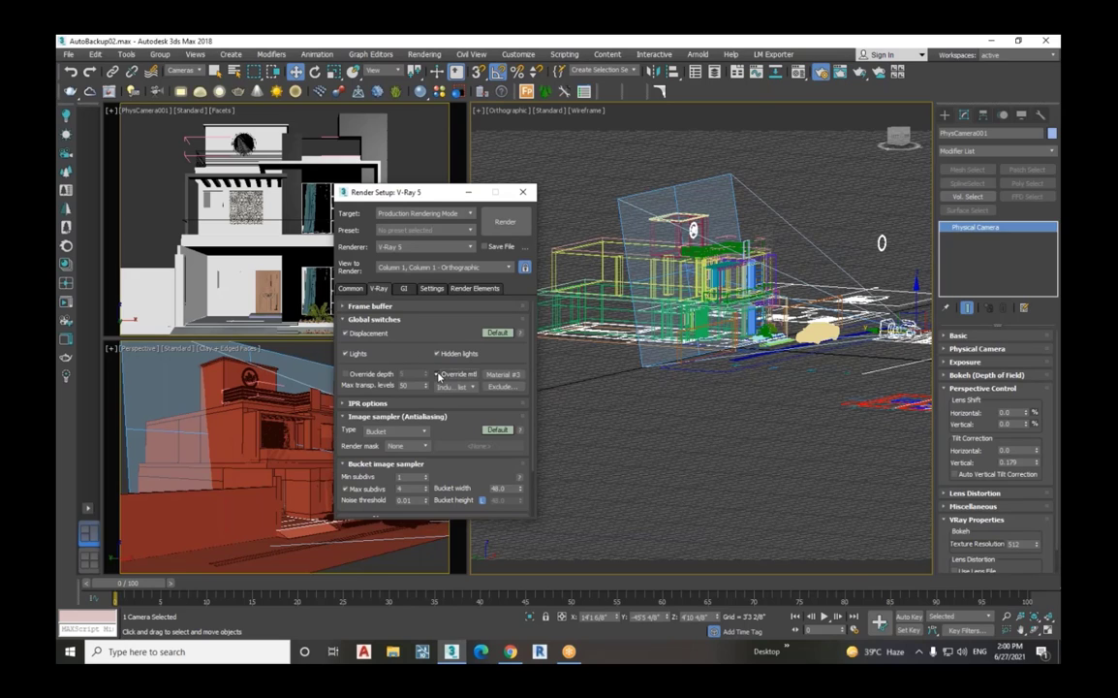
{"action": "right_click", "coordinate": [494, 377]}
{"action": "left_click", "coordinate": [522, 409]}
Step: Assign the light grey VRayMtl Material #21 from the Material Editor as the override material, using an instance
{"action": "key", "text": "m"}
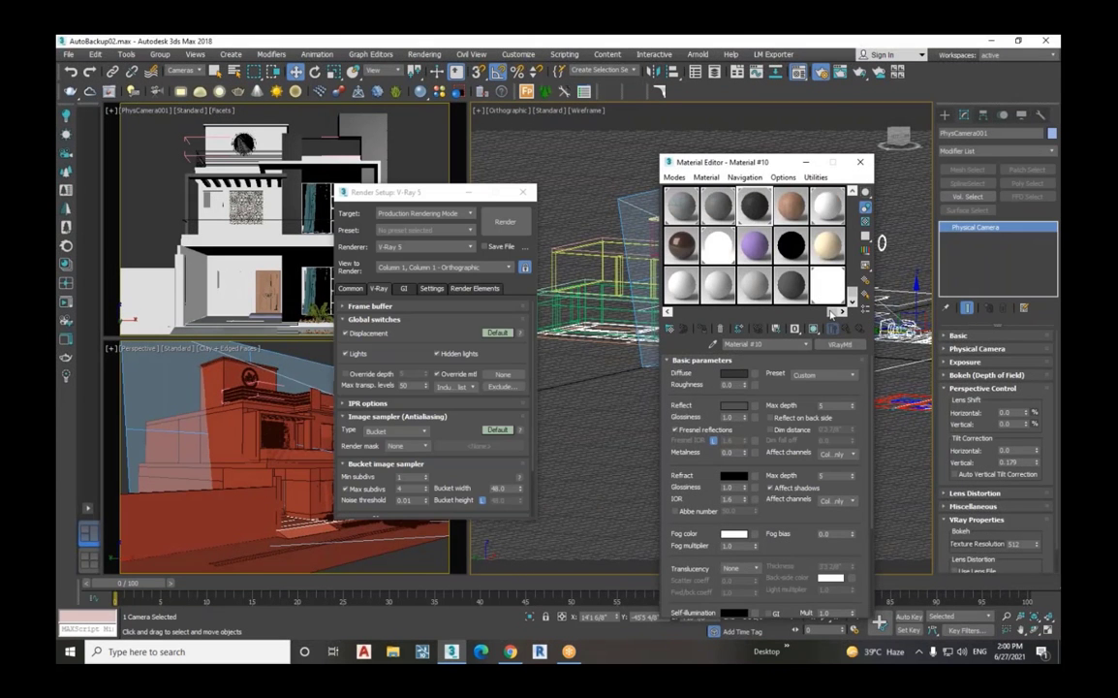
{"action": "left_click", "coordinate": [758, 291]}
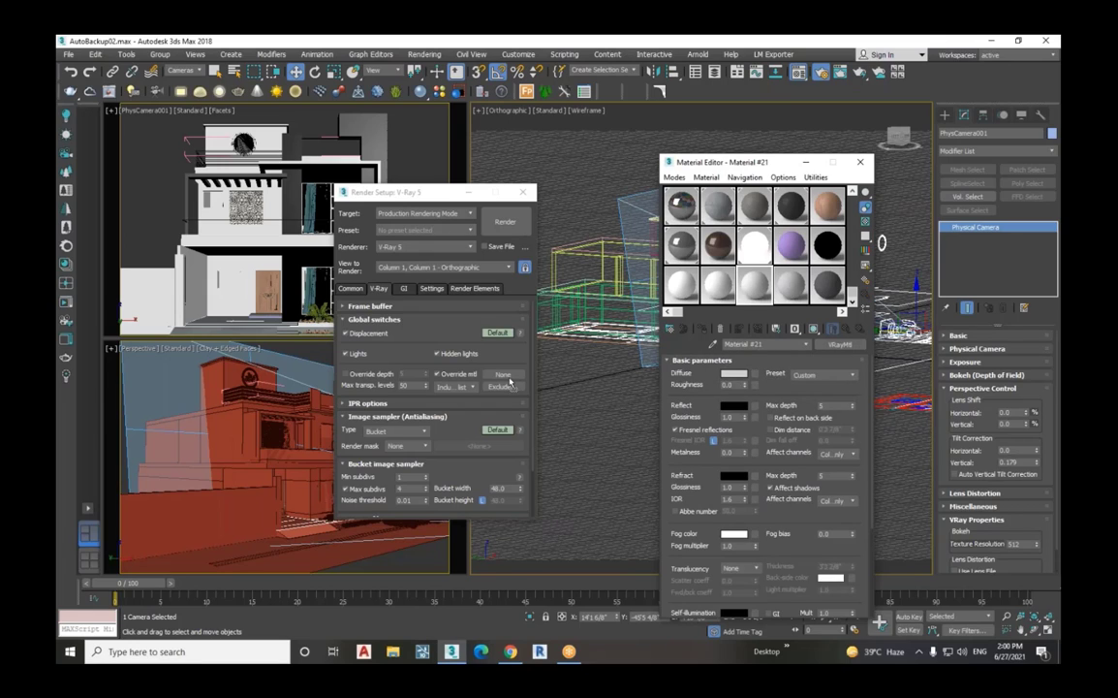
{"action": "left_click_drag", "start_coordinate": [508, 381], "coordinate": [504, 375]}
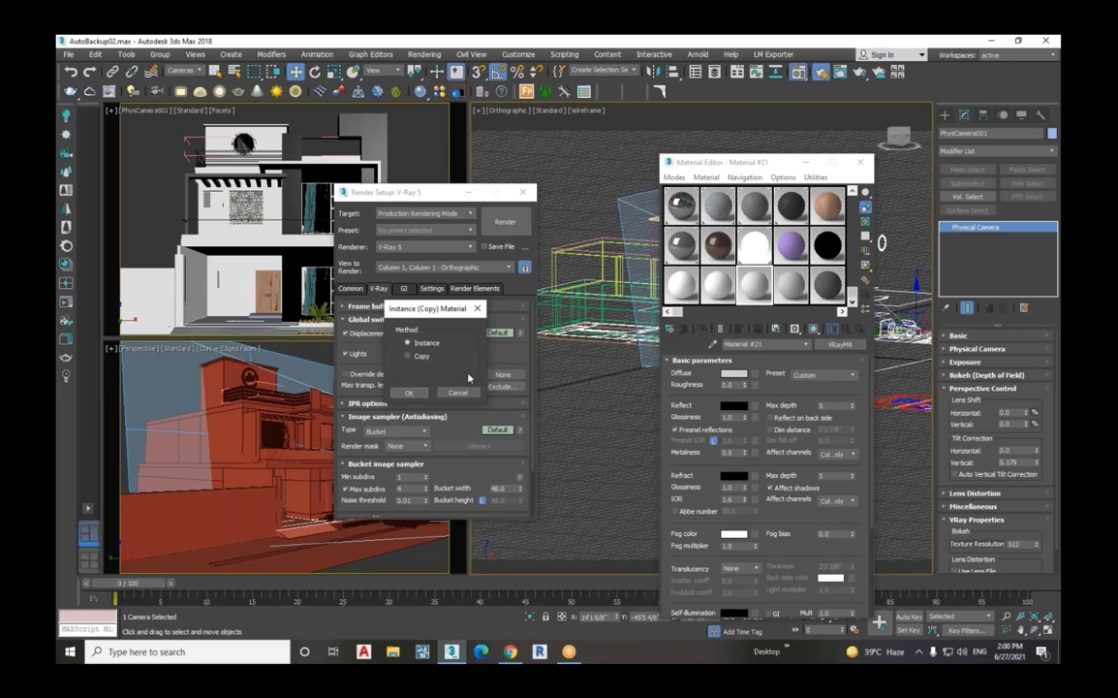
{"action": "left_click", "coordinate": [409, 393]}
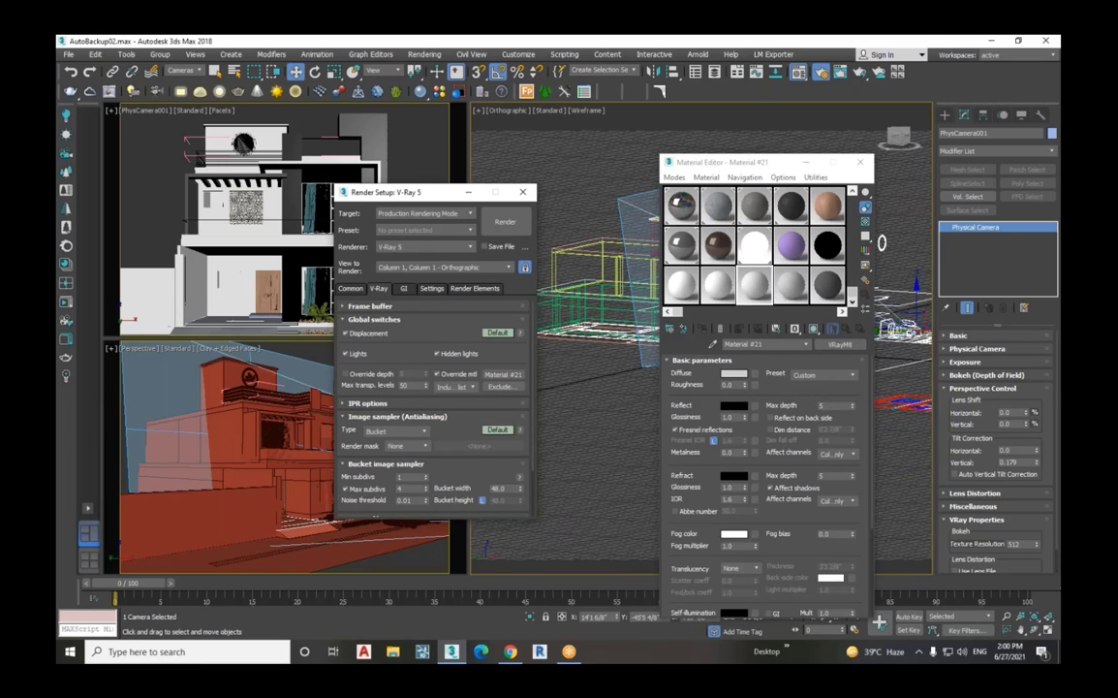
Step: Darken the override material's diffuse color to a neutral grey with a value of about 133
{"action": "left_click", "coordinate": [734, 374]}
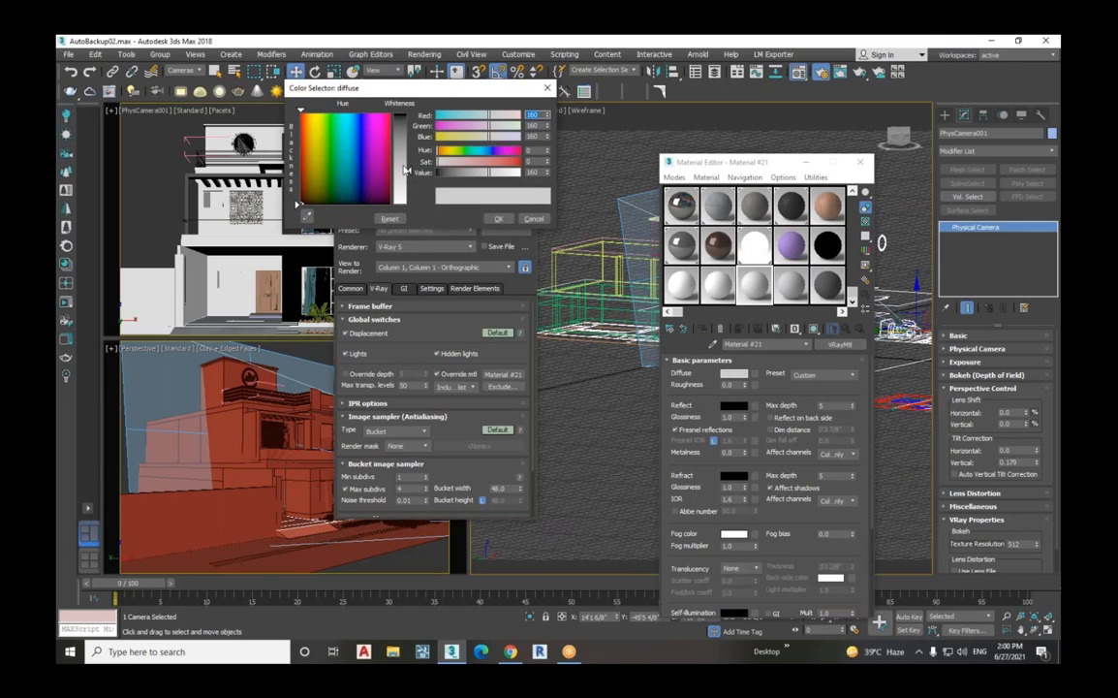
{"action": "left_click_drag", "start_coordinate": [405, 170], "coordinate": [407, 161]}
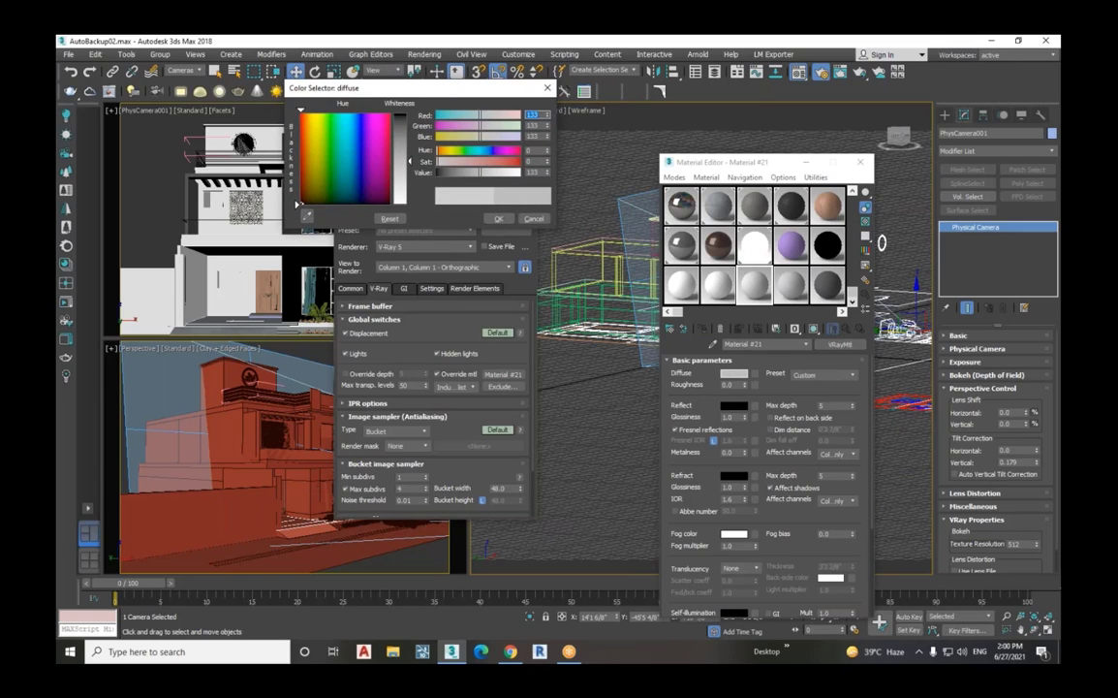
{"action": "left_click", "coordinate": [500, 219]}
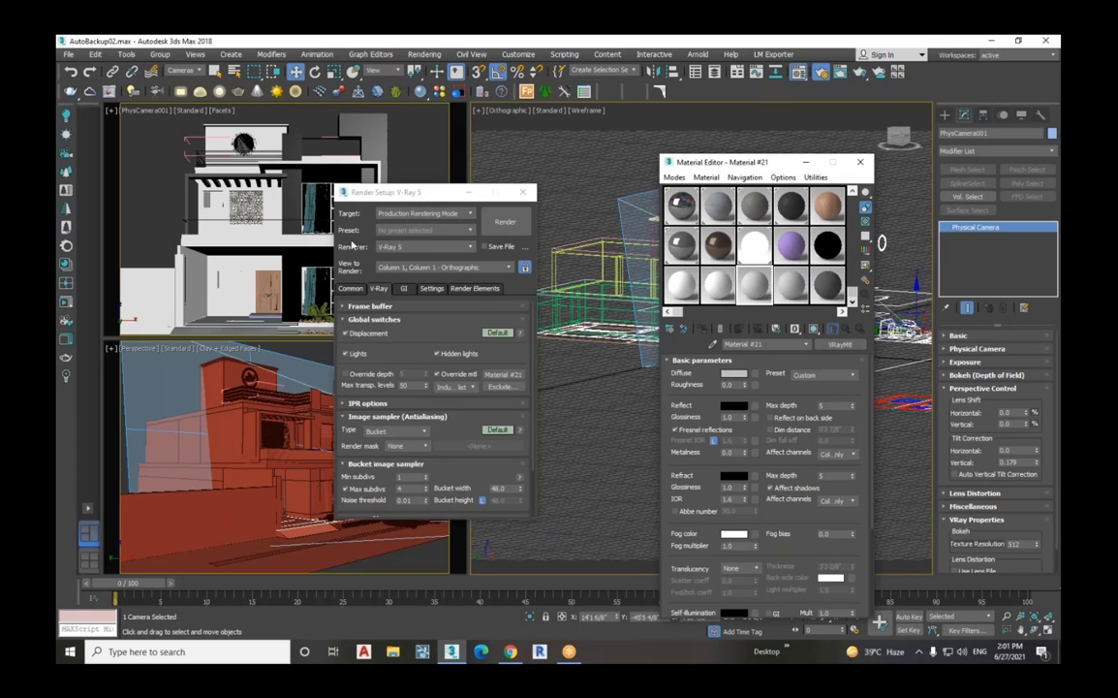
Step: Lock PhysCamera001 as the view to render, render it, and check the facade in the frame buffer
{"action": "left_click", "coordinate": [311, 257]}
{"action": "left_click", "coordinate": [524, 269]}
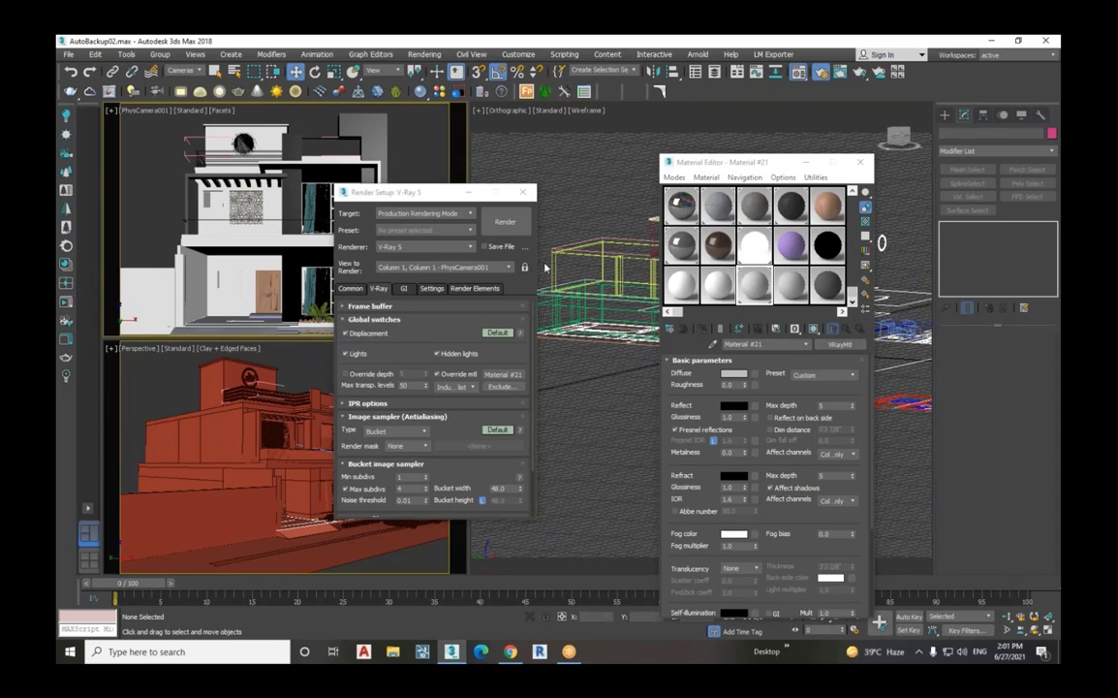
{"action": "left_click", "coordinate": [525, 269]}
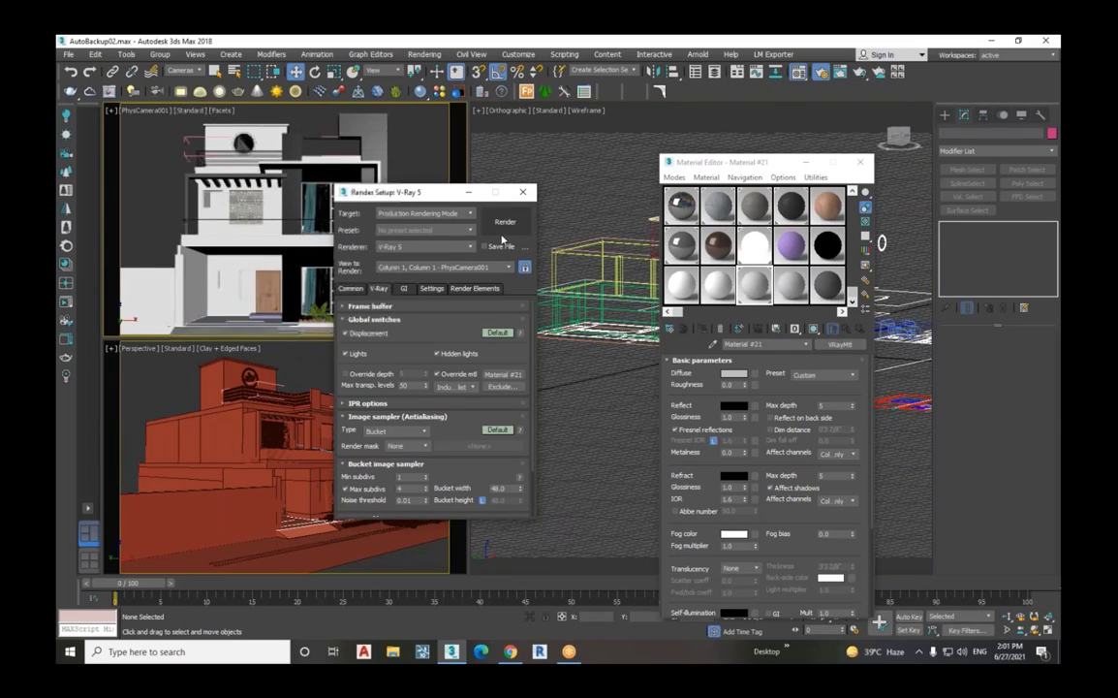
{"action": "left_click", "coordinate": [502, 236]}
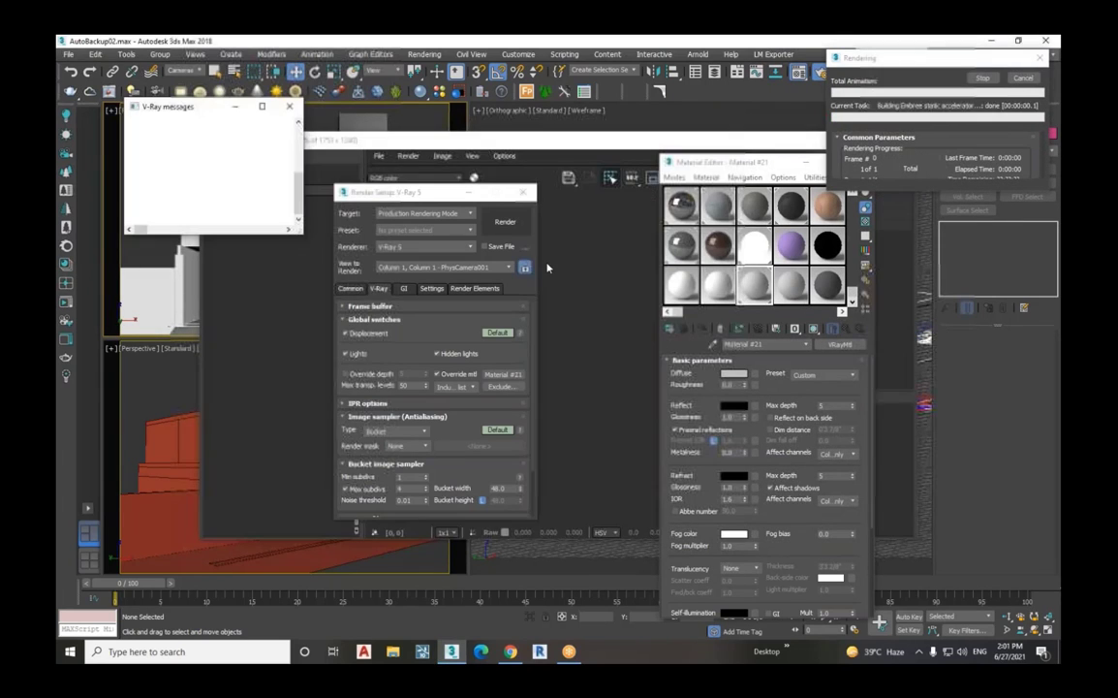
{"action": "left_click", "coordinate": [608, 146]}
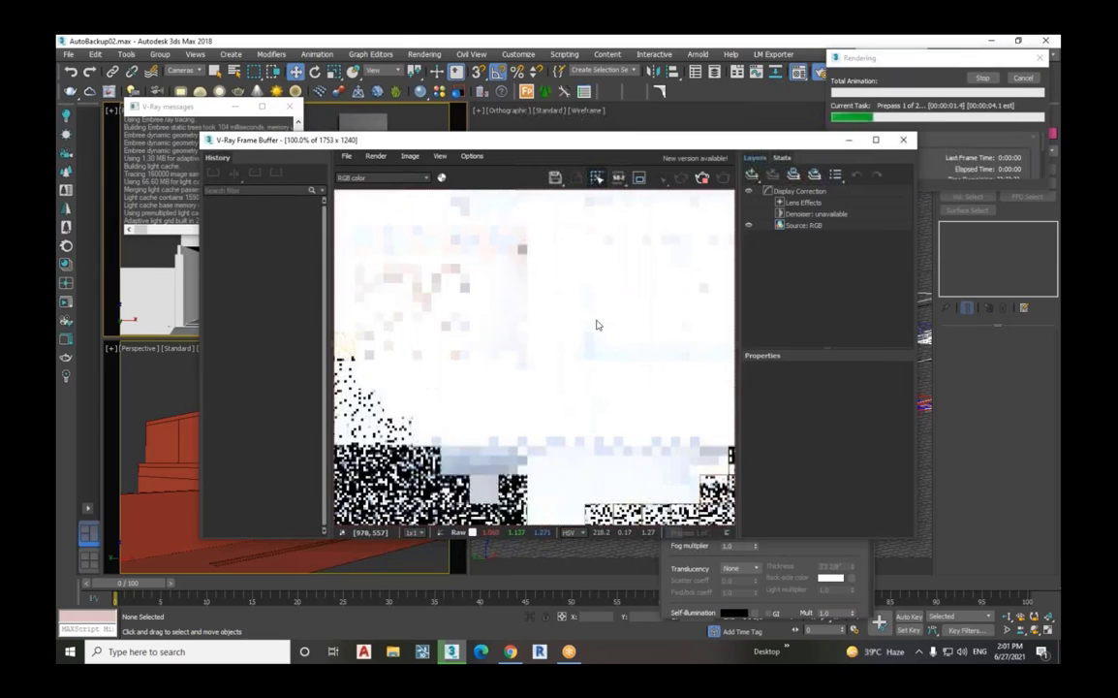
{"action": "scroll", "coordinate": [606, 373], "scroll_direction": "down", "scroll_amount": 2}
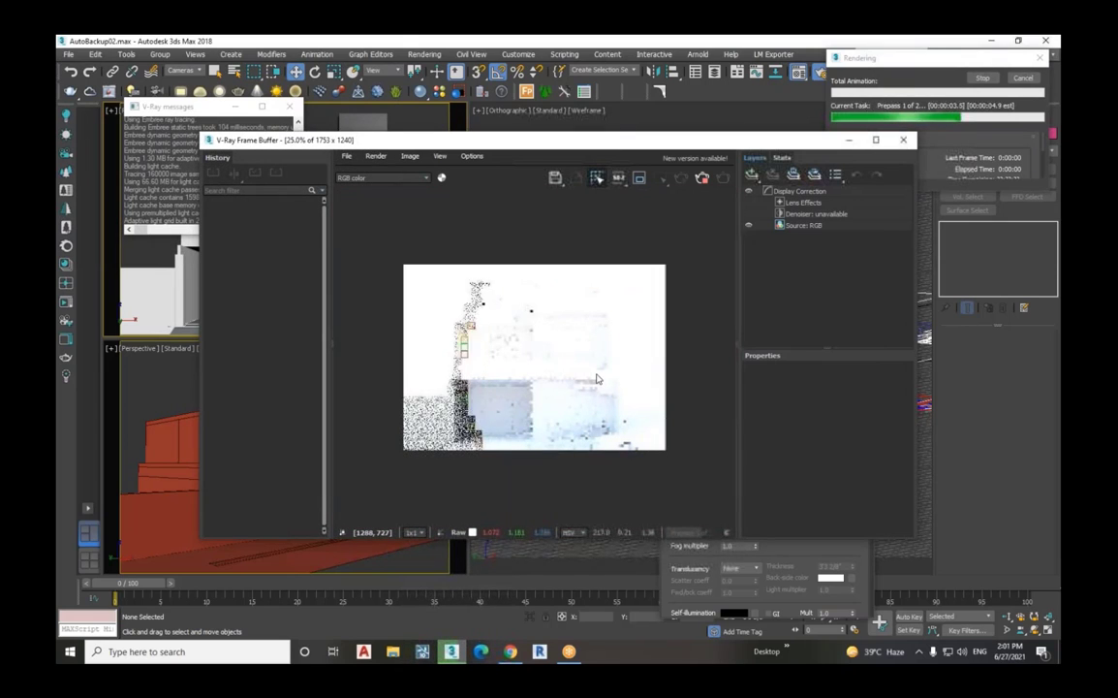
{"action": "scroll", "coordinate": [598, 376], "scroll_direction": "up", "scroll_amount": 2}
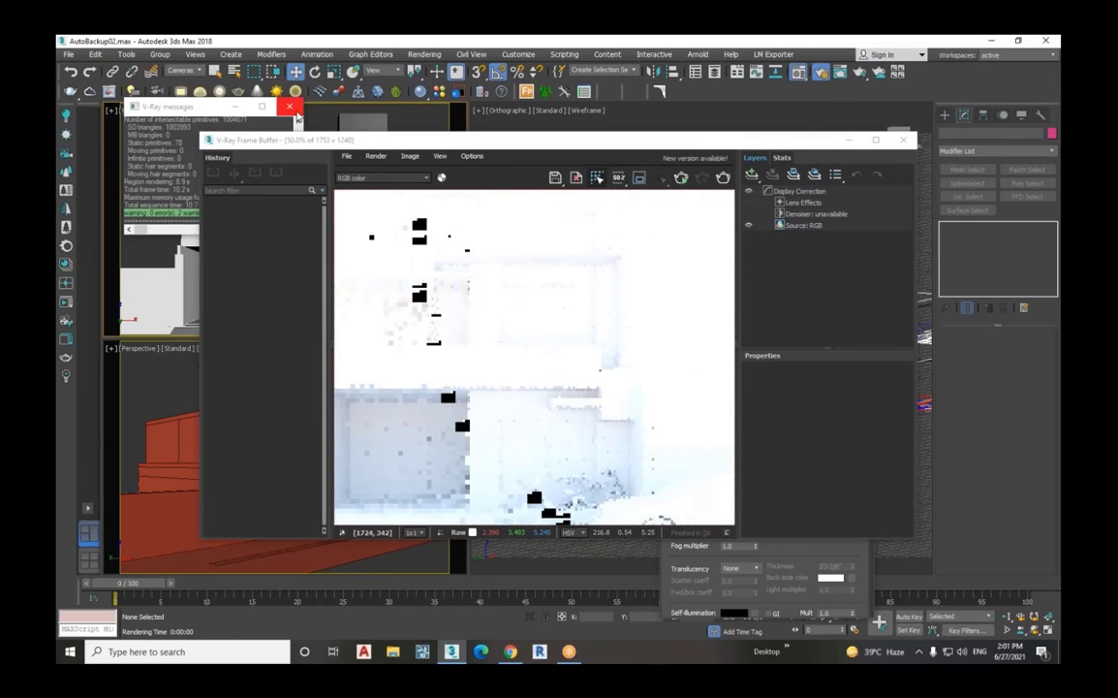
Step: Close the V-Ray messages and move the frame buffer and Material Editor out of the way of the camera
{"action": "left_click", "coordinate": [289, 107]}
{"action": "left_click_drag", "start_coordinate": [553, 143], "coordinate": [387, 115]}
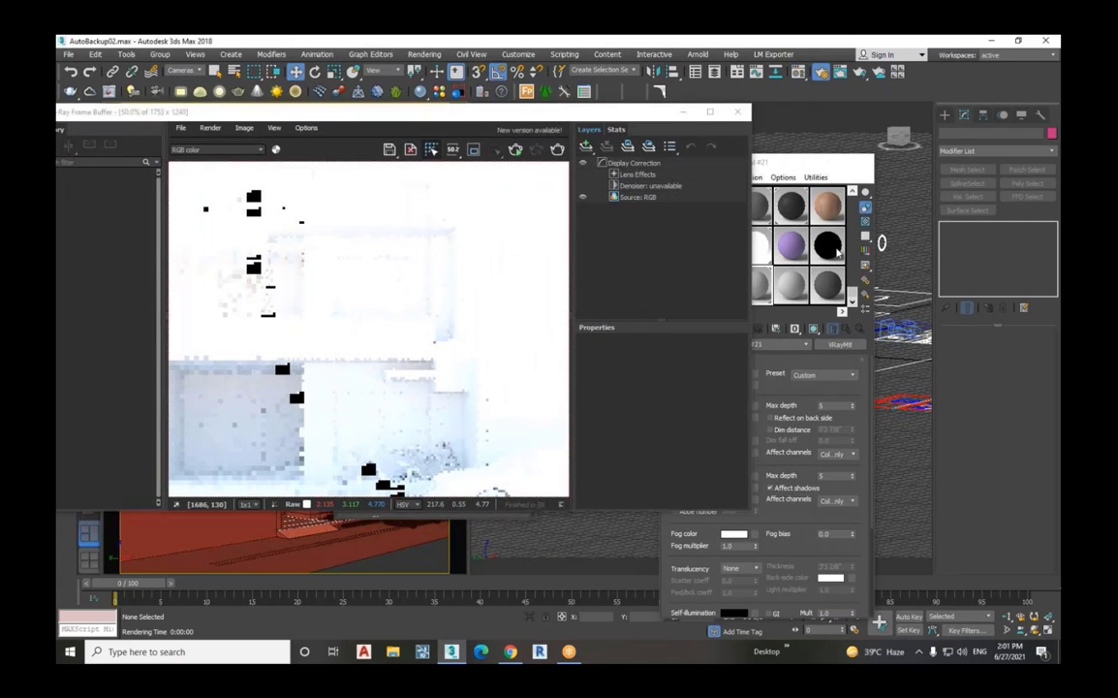
{"action": "left_click", "coordinate": [806, 162]}
Step: Select the physical camera and set its exposure gain target to 10.5 EV
{"action": "left_click", "coordinate": [900, 329]}
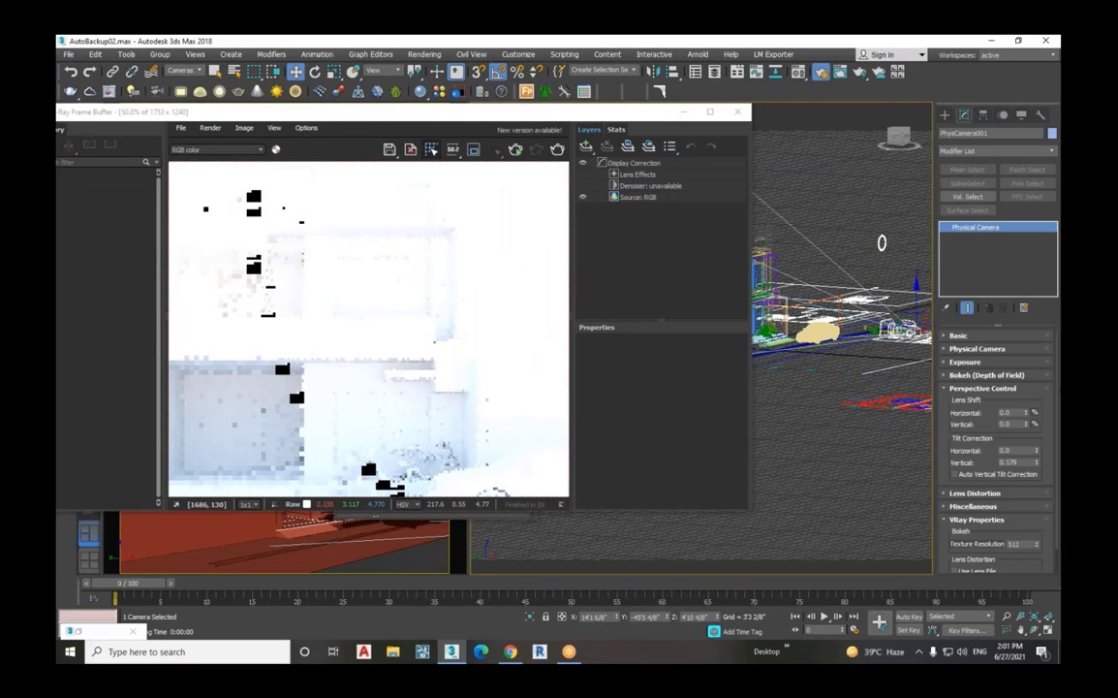
{"action": "scroll", "coordinate": [1053, 494], "scroll_direction": "down", "scroll_amount": 2}
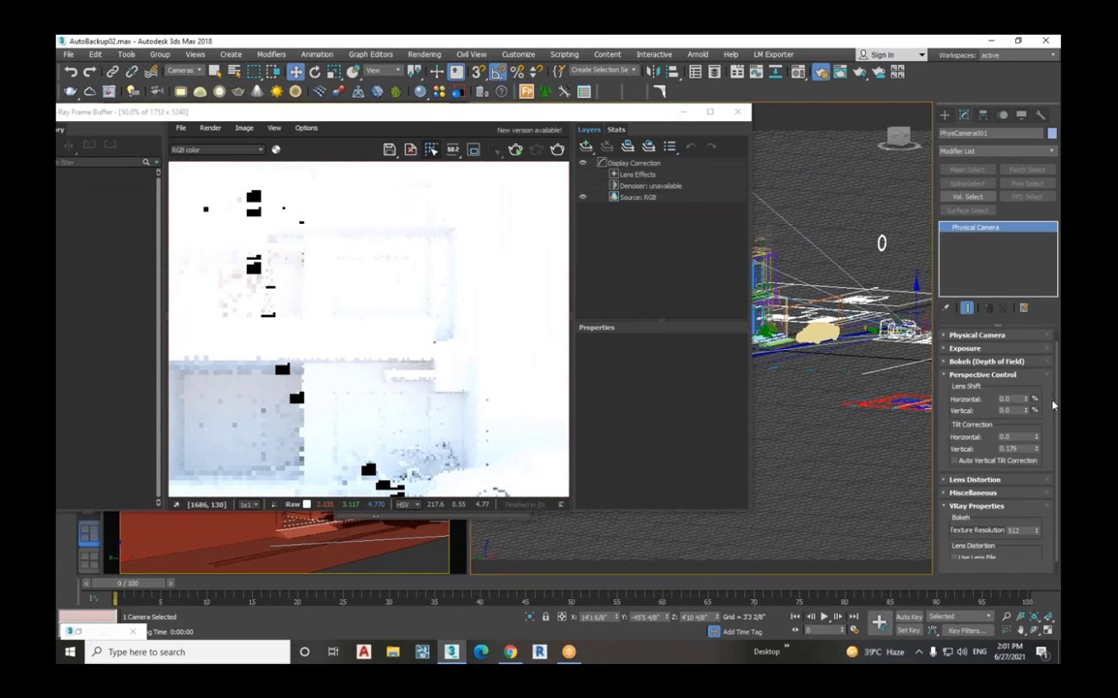
{"action": "left_click", "coordinate": [964, 494]}
{"action": "left_click", "coordinate": [950, 388]}
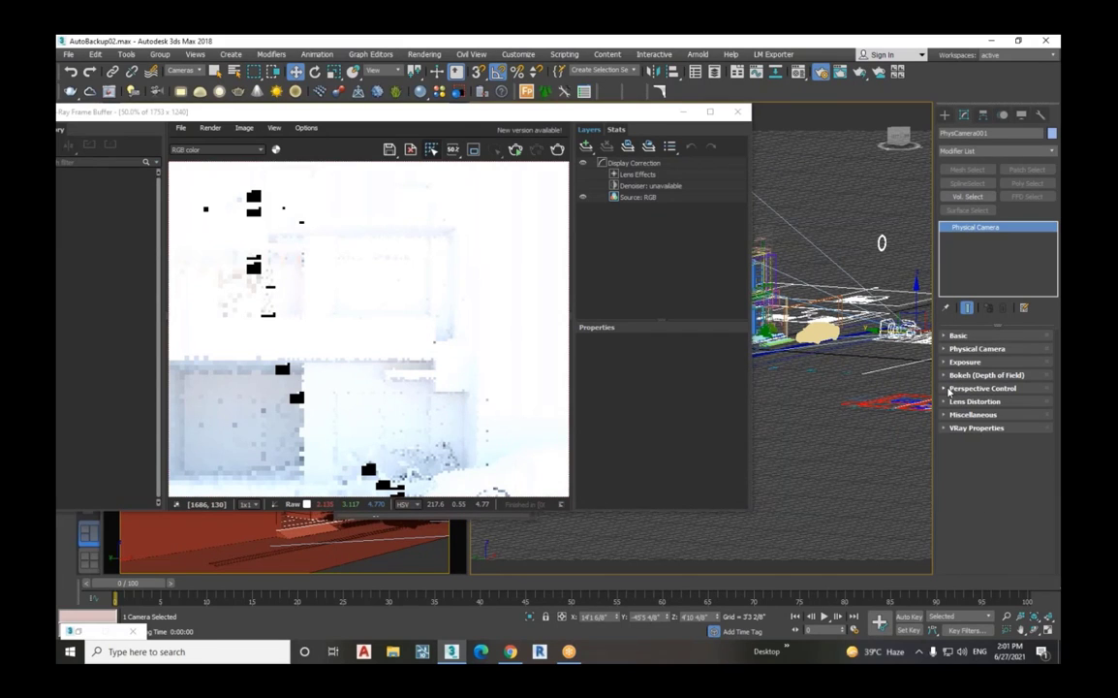
{"action": "left_click", "coordinate": [959, 362]}
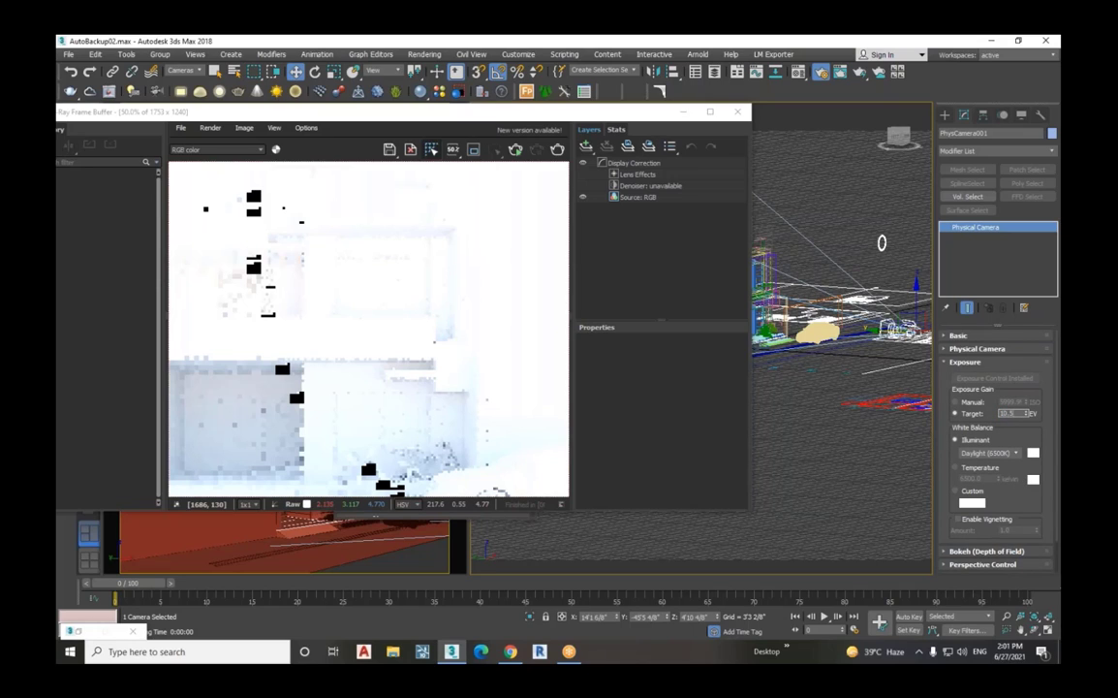
{"action": "left_click", "coordinate": [1019, 427]}
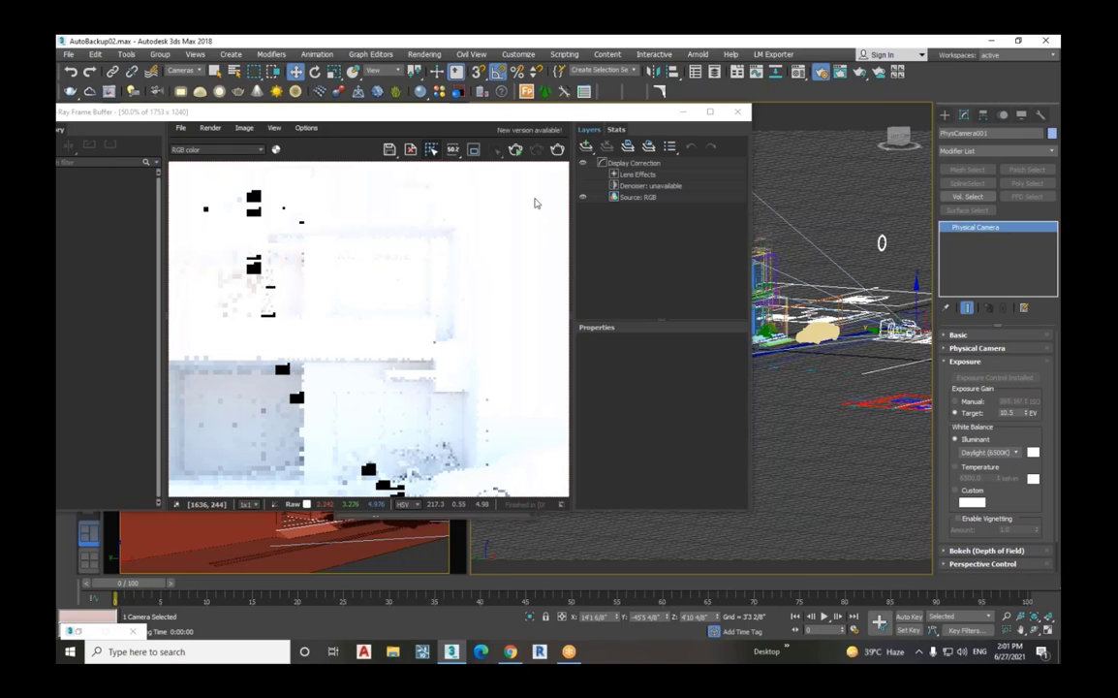
Step: Render the facade again and examine its brightness and details in the frame buffer
{"action": "left_click", "coordinate": [557, 150]}
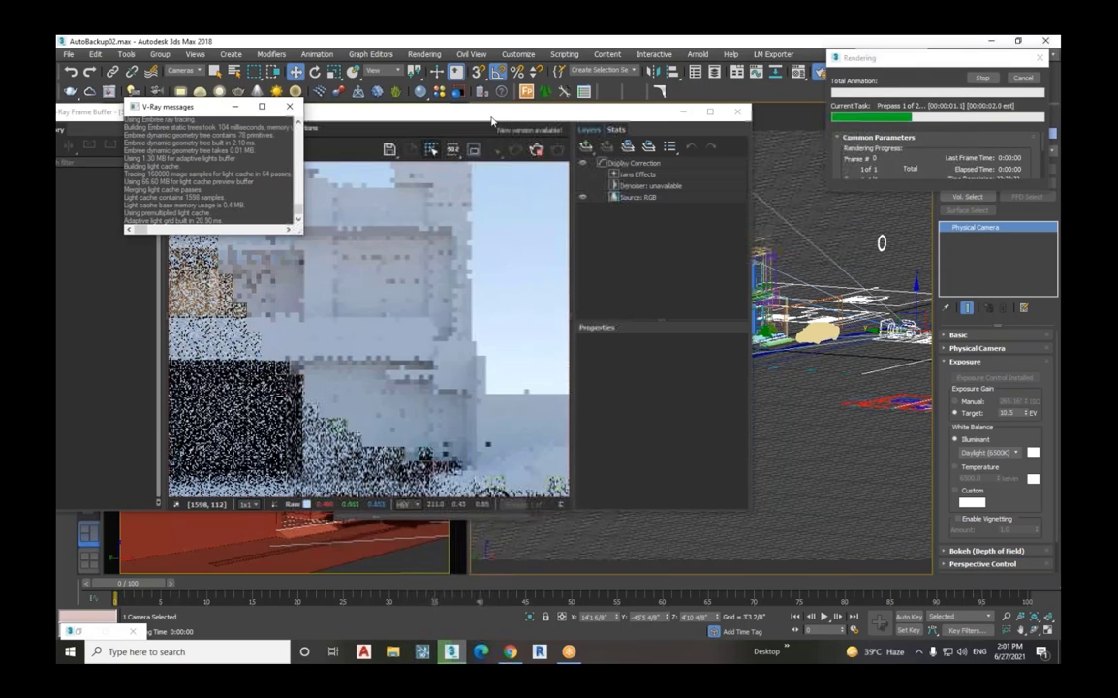
{"action": "left_click_drag", "start_coordinate": [491, 119], "coordinate": [622, 105]}
{"action": "scroll", "coordinate": [511, 318], "scroll_direction": "down", "scroll_amount": 3}
{"action": "scroll", "coordinate": [503, 316], "scroll_direction": "up", "scroll_amount": 3}
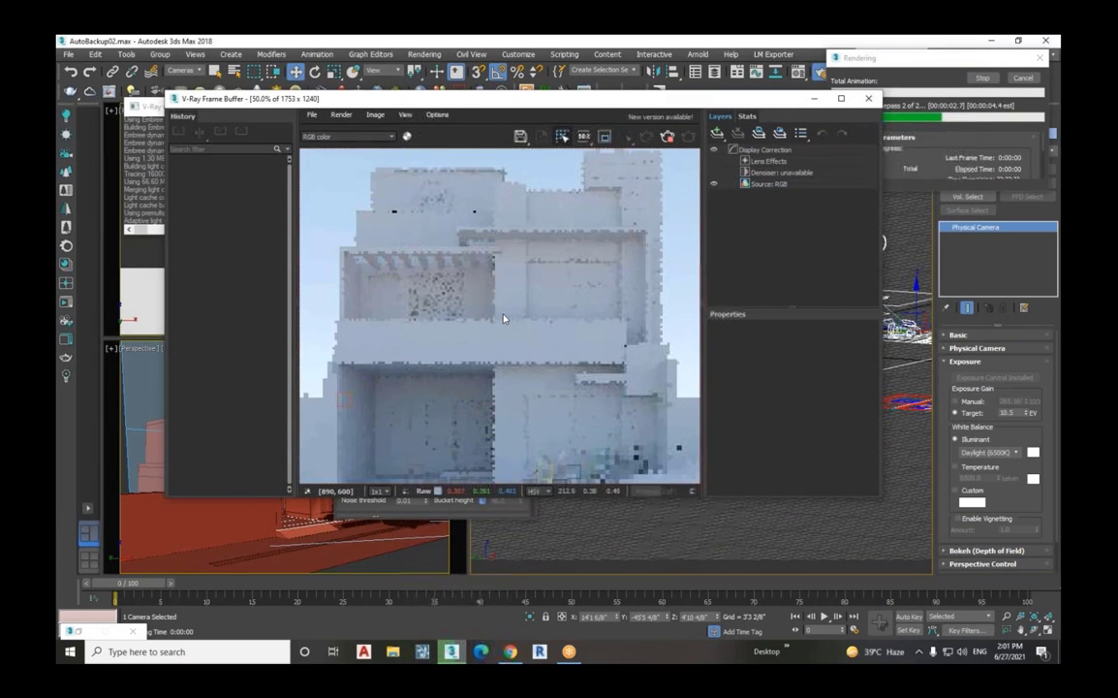
{"action": "scroll", "coordinate": [503, 318], "scroll_direction": "down", "scroll_amount": 1}
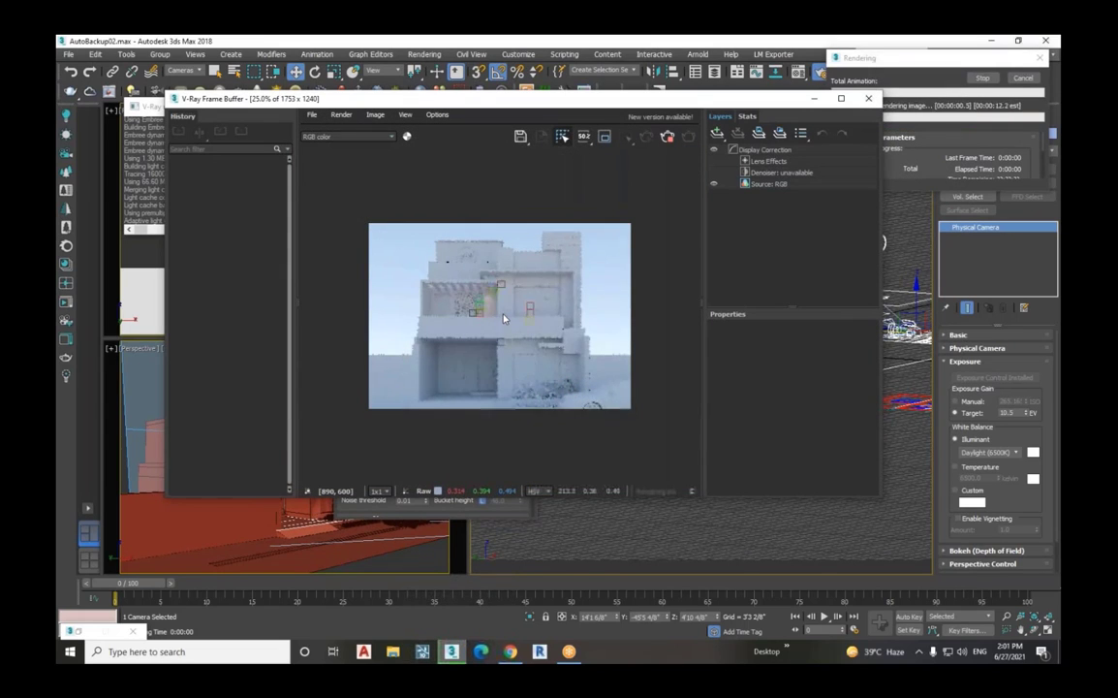
{"action": "scroll", "coordinate": [494, 291], "scroll_direction": "up", "scroll_amount": 3}
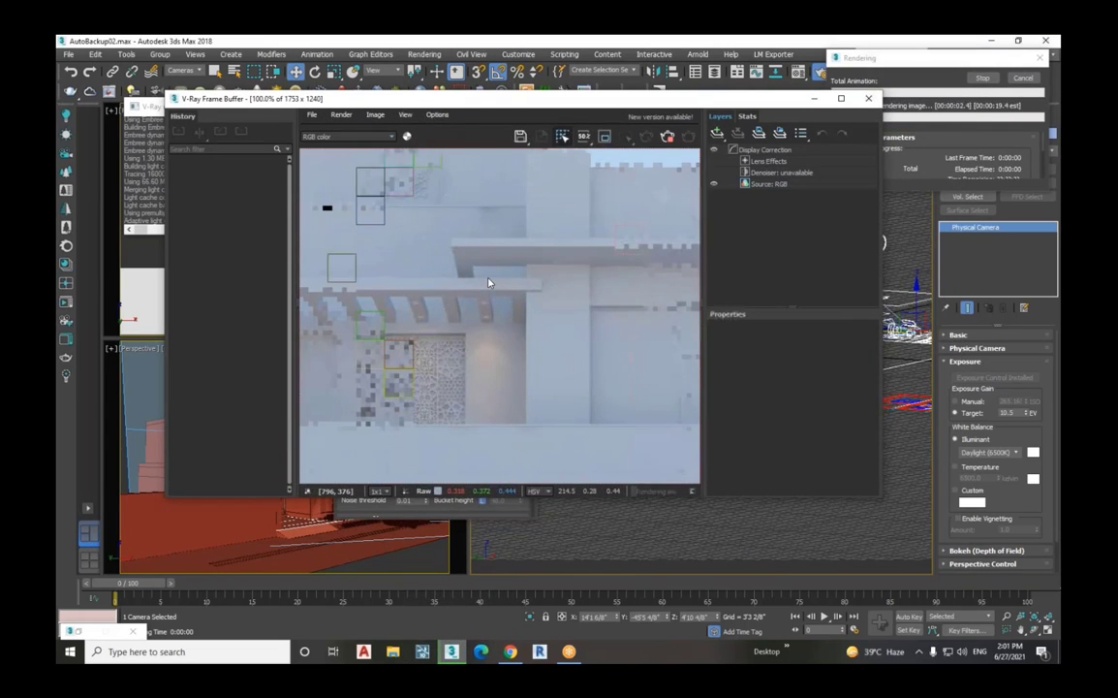
{"action": "scroll", "coordinate": [489, 283], "scroll_direction": "down", "scroll_amount": 3}
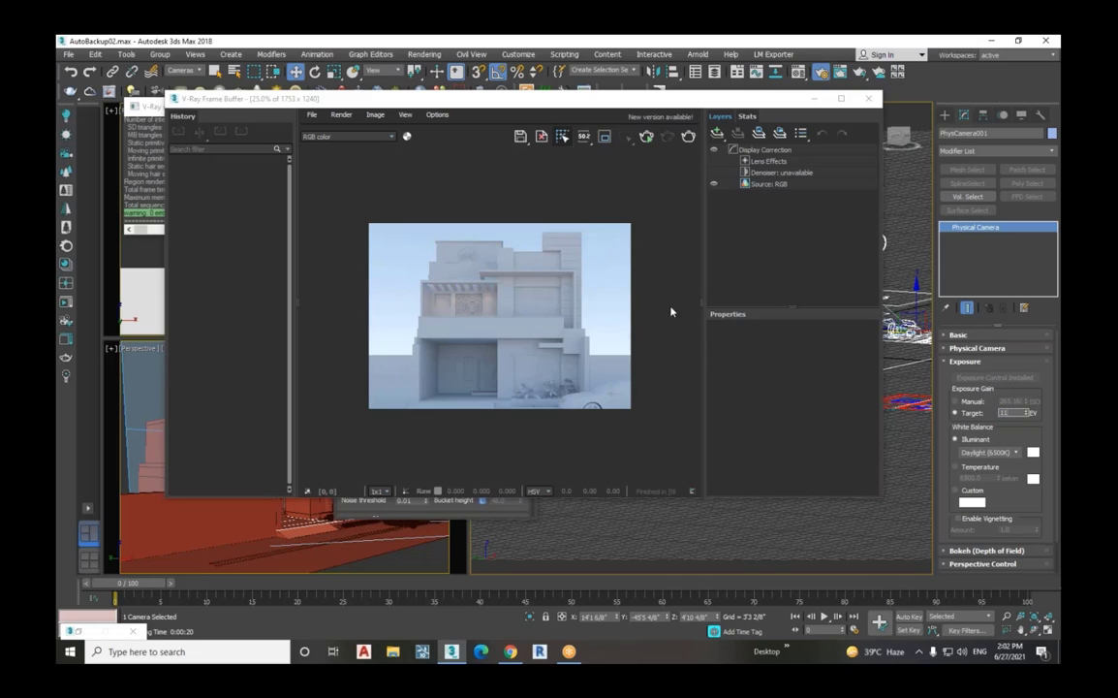
Step: Set a render region over the right half of the house and render only that part for comparison
{"action": "left_click", "coordinate": [604, 137]}
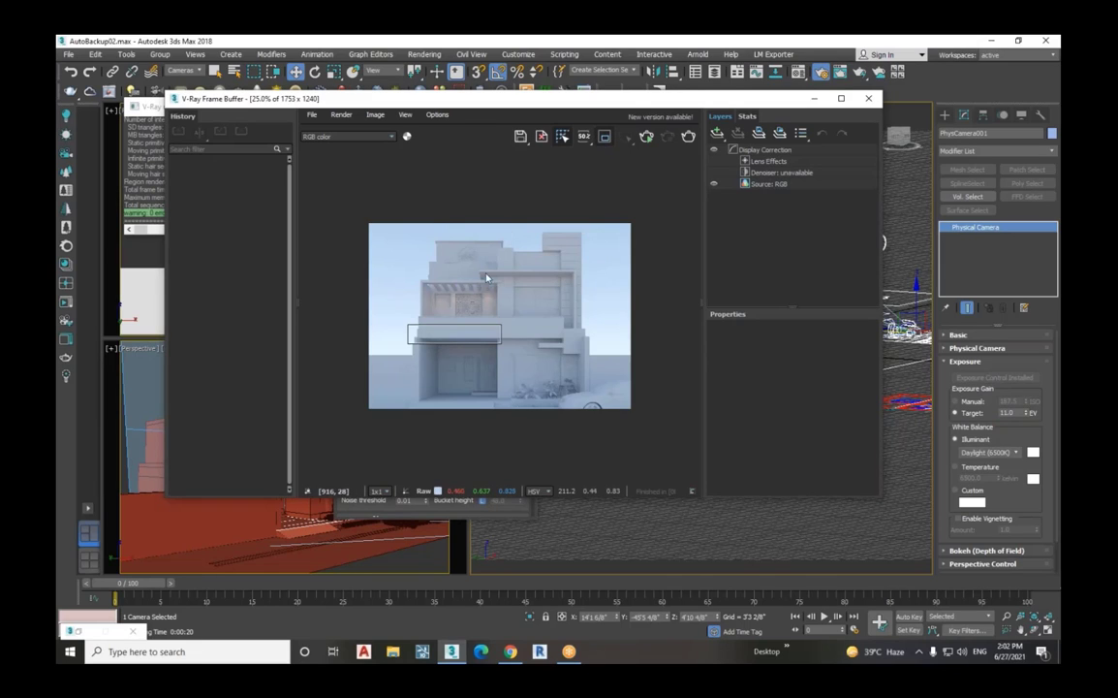
{"action": "left_click_drag", "start_coordinate": [506, 228], "coordinate": [374, 419]}
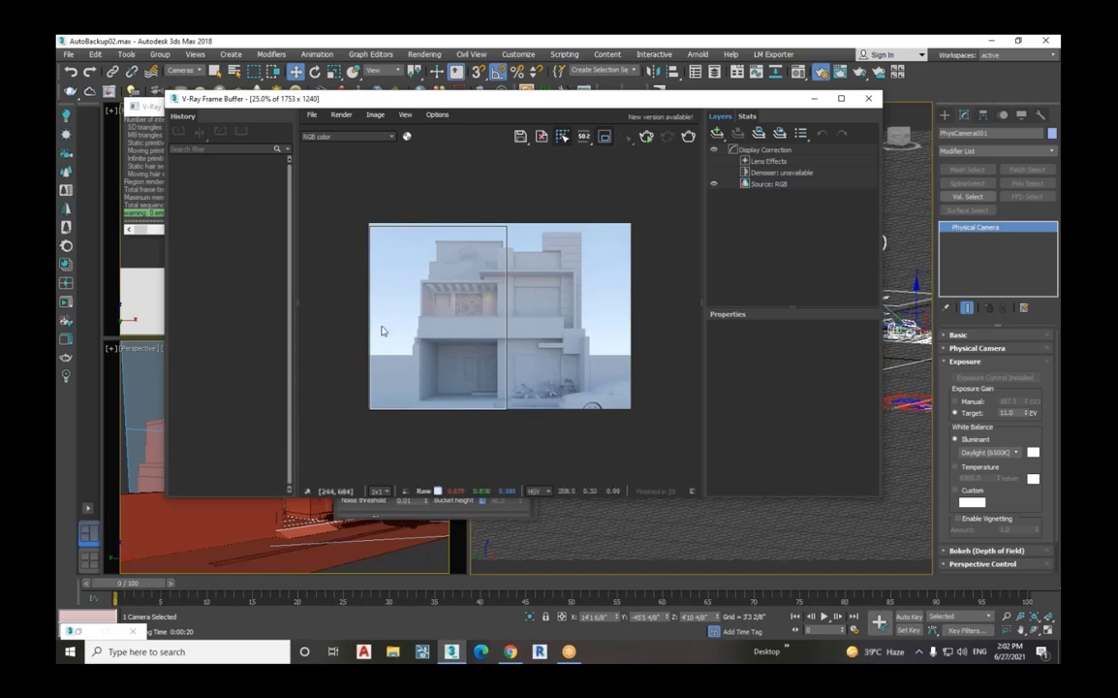
{"action": "left_click_drag", "start_coordinate": [381, 330], "coordinate": [631, 316]}
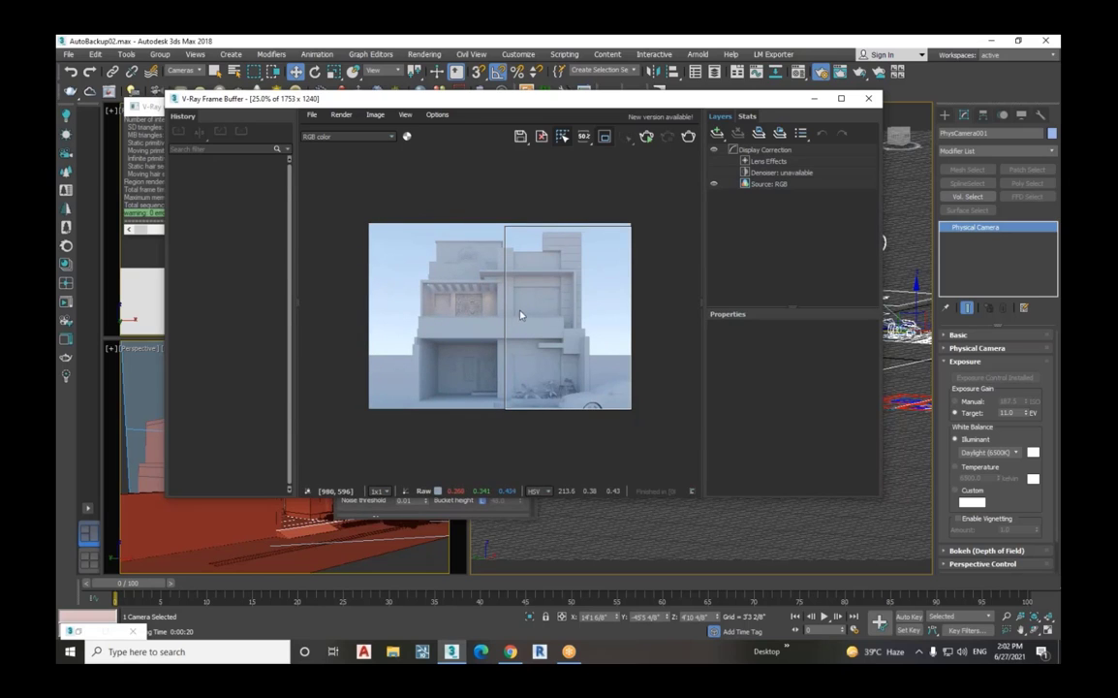
{"action": "left_click", "coordinate": [689, 137]}
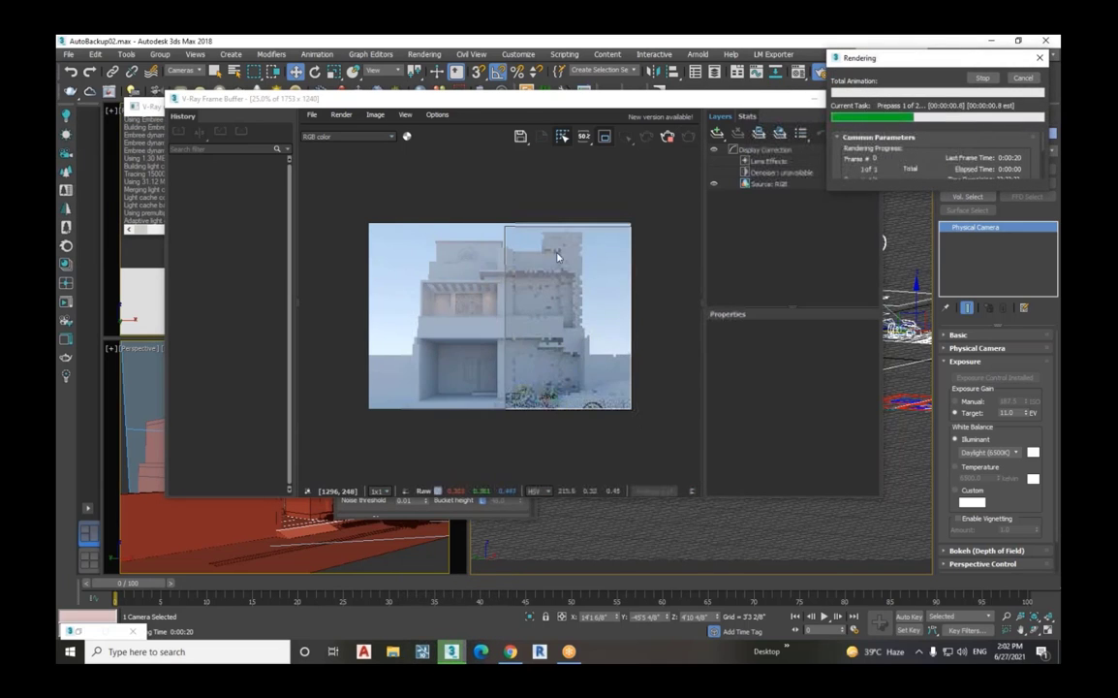
{"action": "scroll", "coordinate": [514, 242], "scroll_direction": "up", "scroll_amount": 3}
{"action": "scroll", "coordinate": [486, 267], "scroll_direction": "down", "scroll_amount": 3}
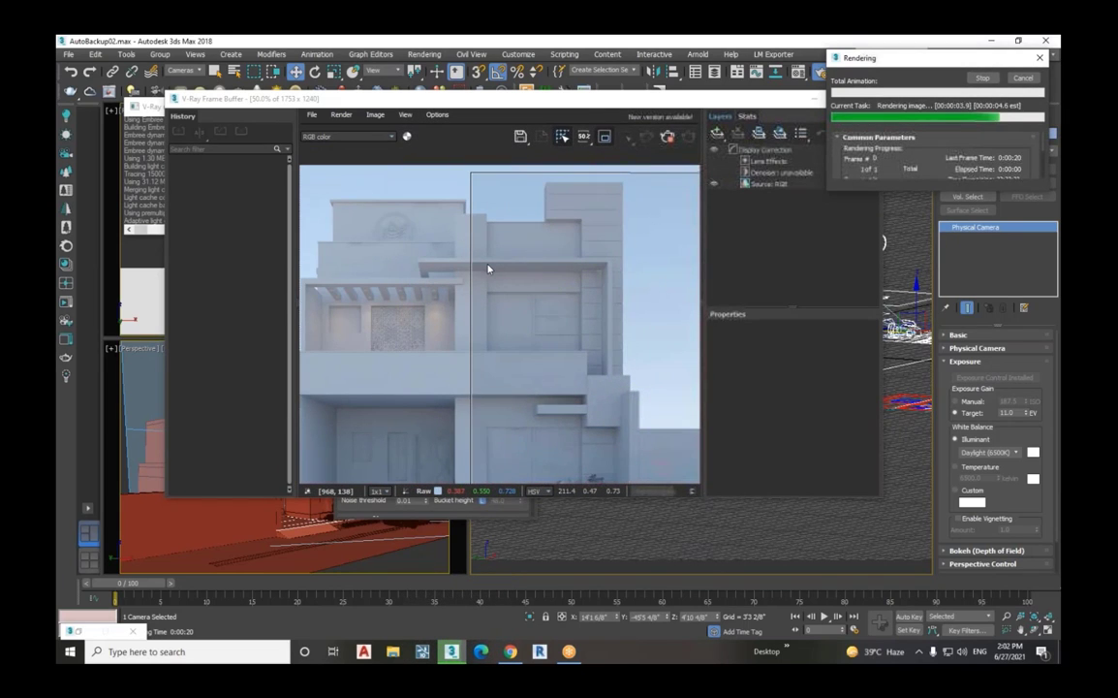
{"action": "scroll", "coordinate": [521, 303], "scroll_direction": "down", "scroll_amount": 1}
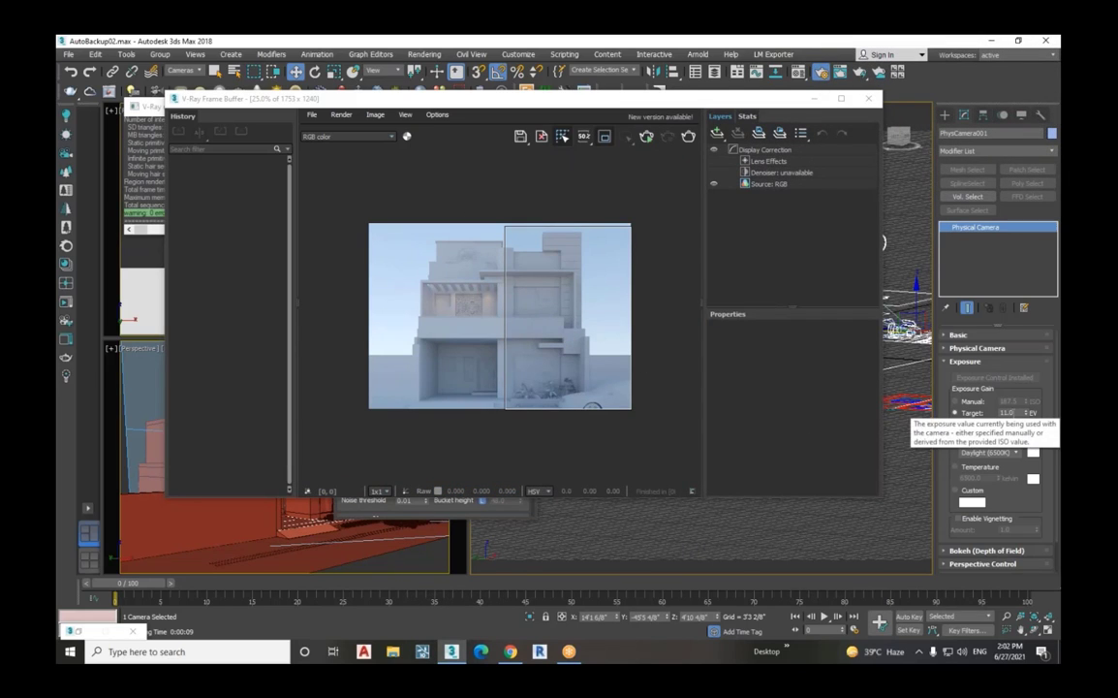
Step: Set the camera's exposure gain target to 9 EV and render the region again
{"action": "double_click", "coordinate": [1007, 413]}
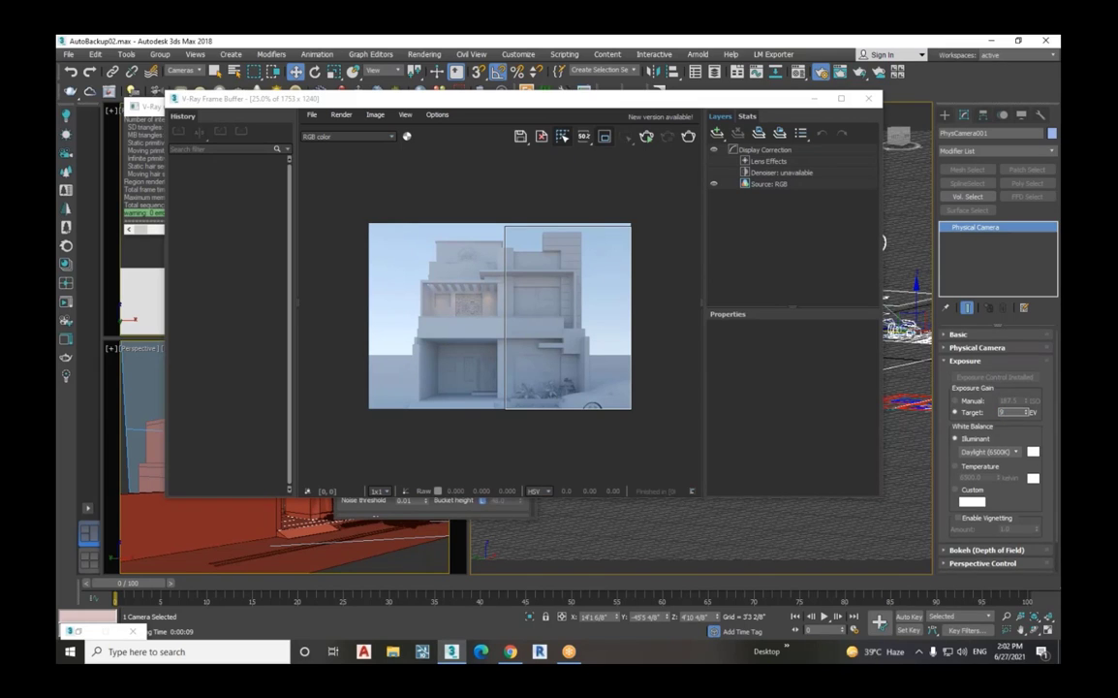
{"action": "left_click", "coordinate": [688, 137]}
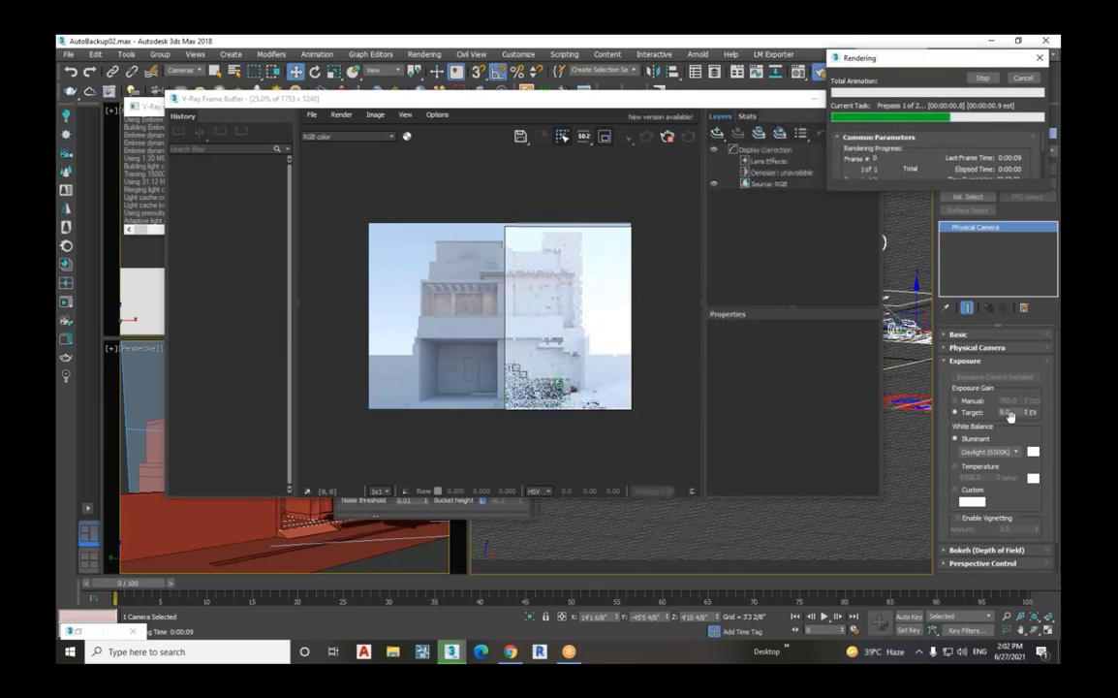
Step: Set the camera's exposure gain target to 9.5 EV, render the region again and check its brightness against the rest of the facade
{"action": "double_click", "coordinate": [560, 291]}
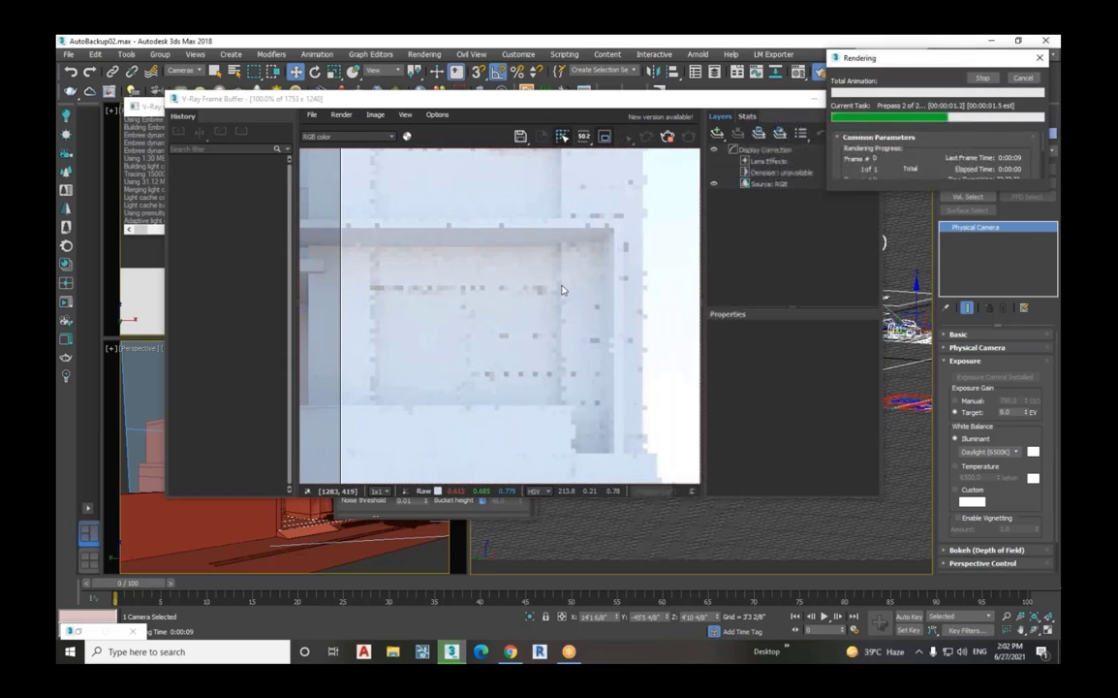
{"action": "scroll", "coordinate": [560, 291], "scroll_direction": "down", "scroll_amount": 1}
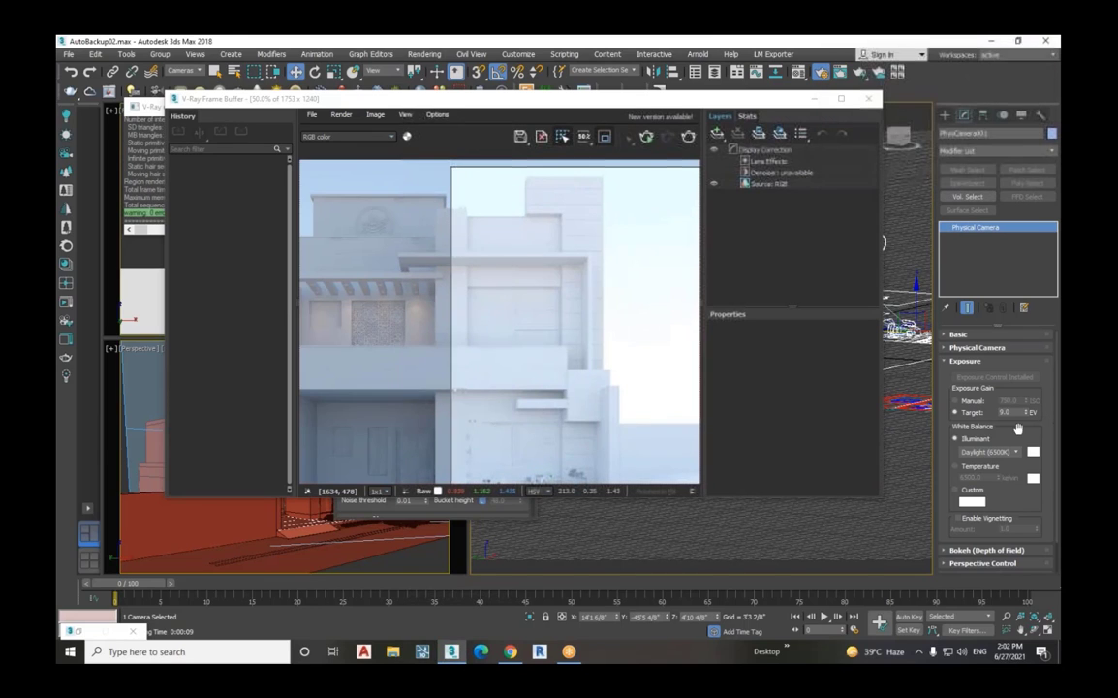
{"action": "double_click", "coordinate": [1008, 412]}
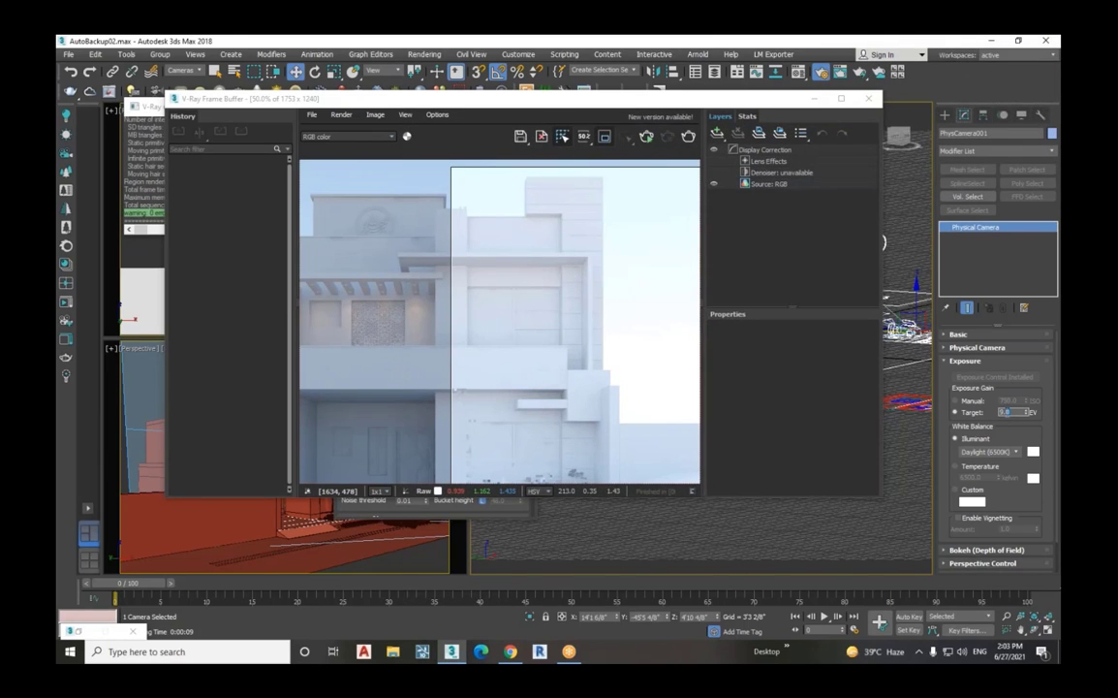
{"action": "type", "text": "9.5"}
{"action": "key", "text": "Return"}
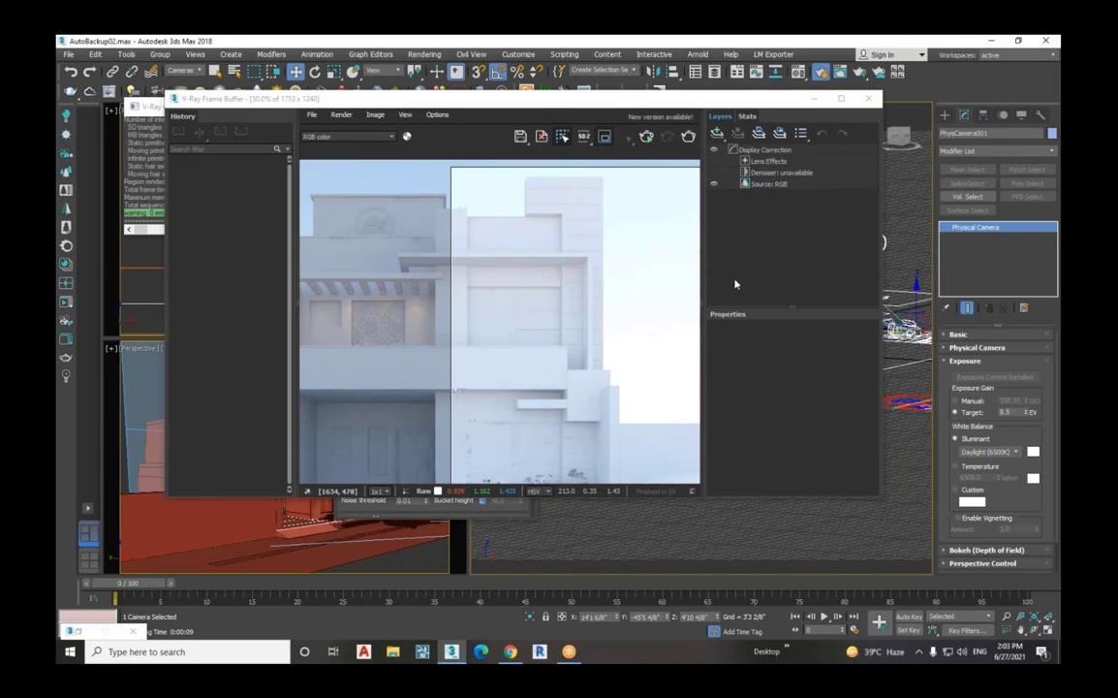
{"action": "left_click", "coordinate": [688, 138]}
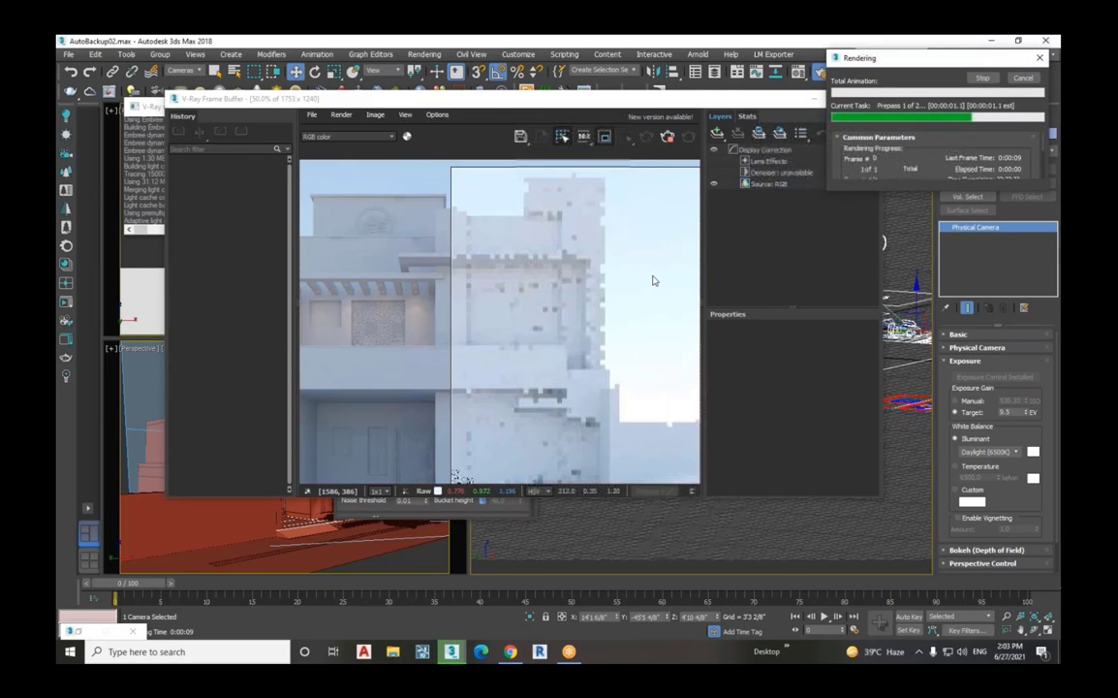
{"action": "scroll", "coordinate": [655, 280], "scroll_direction": "down", "scroll_amount": 1}
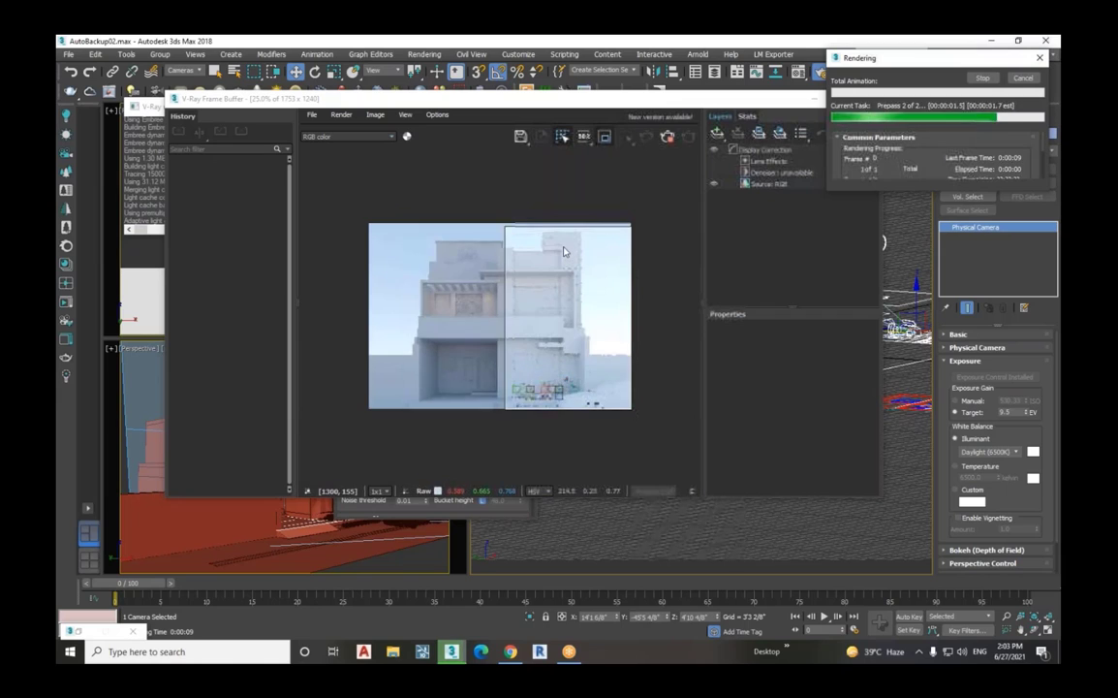
{"action": "scroll", "coordinate": [564, 251], "scroll_direction": "up", "scroll_amount": 1}
{"action": "scroll", "coordinate": [563, 251], "scroll_direction": "down", "scroll_amount": 1}
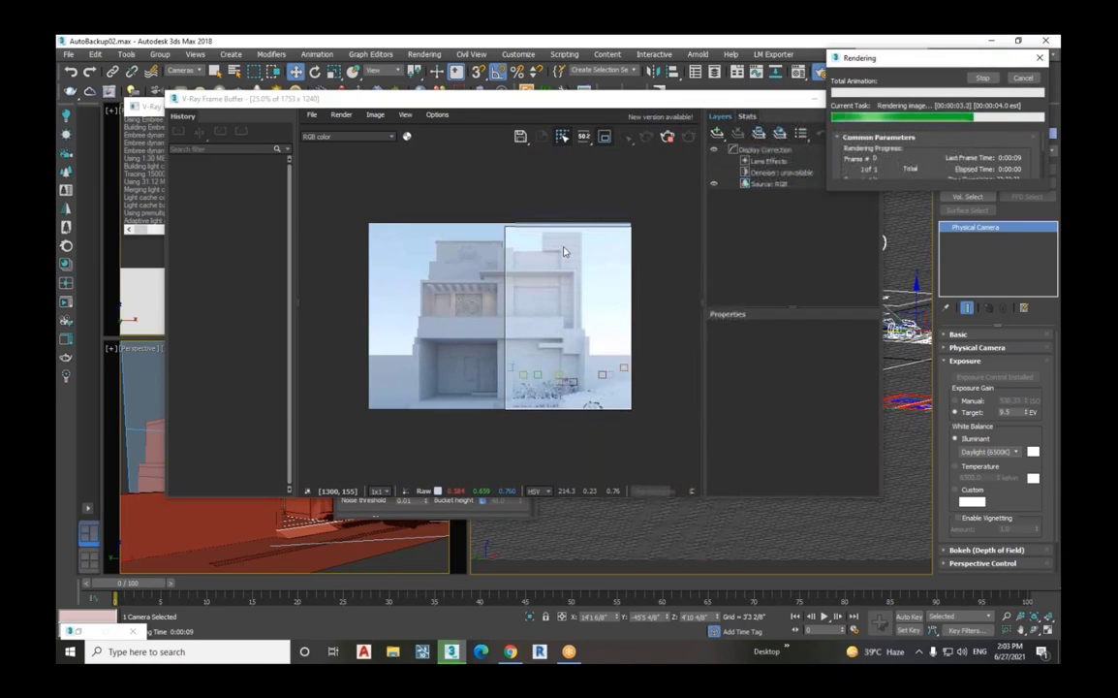
{"action": "scroll", "coordinate": [580, 370], "scroll_direction": "up", "scroll_amount": 2}
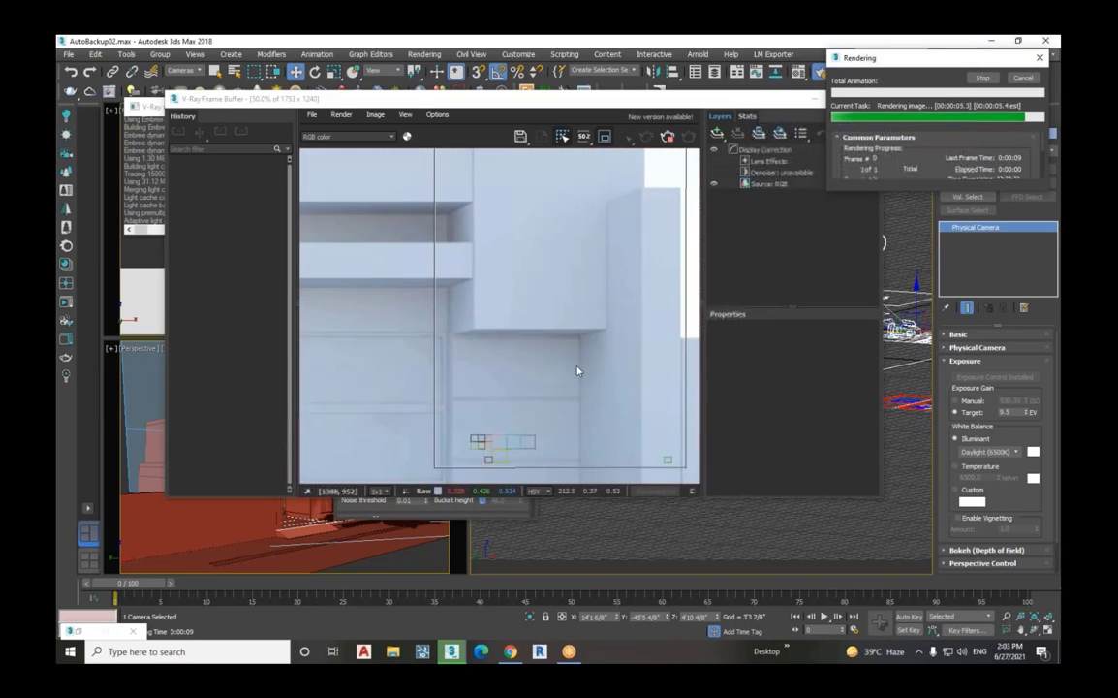
{"action": "scroll", "coordinate": [580, 369], "scroll_direction": "down", "scroll_amount": 1}
{"action": "scroll", "coordinate": [658, 223], "scroll_direction": "down", "scroll_amount": 1}
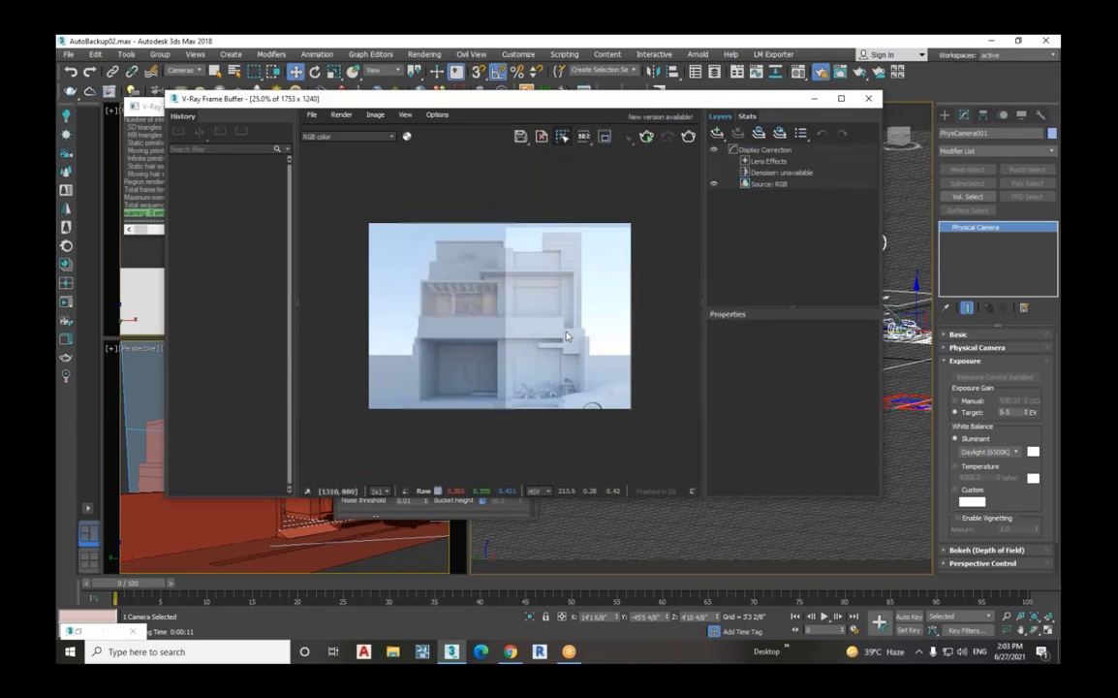
Step: Render the whole facade without the render region, inspect its brightness and details, and close the frame buffer
{"action": "left_click", "coordinate": [688, 138]}
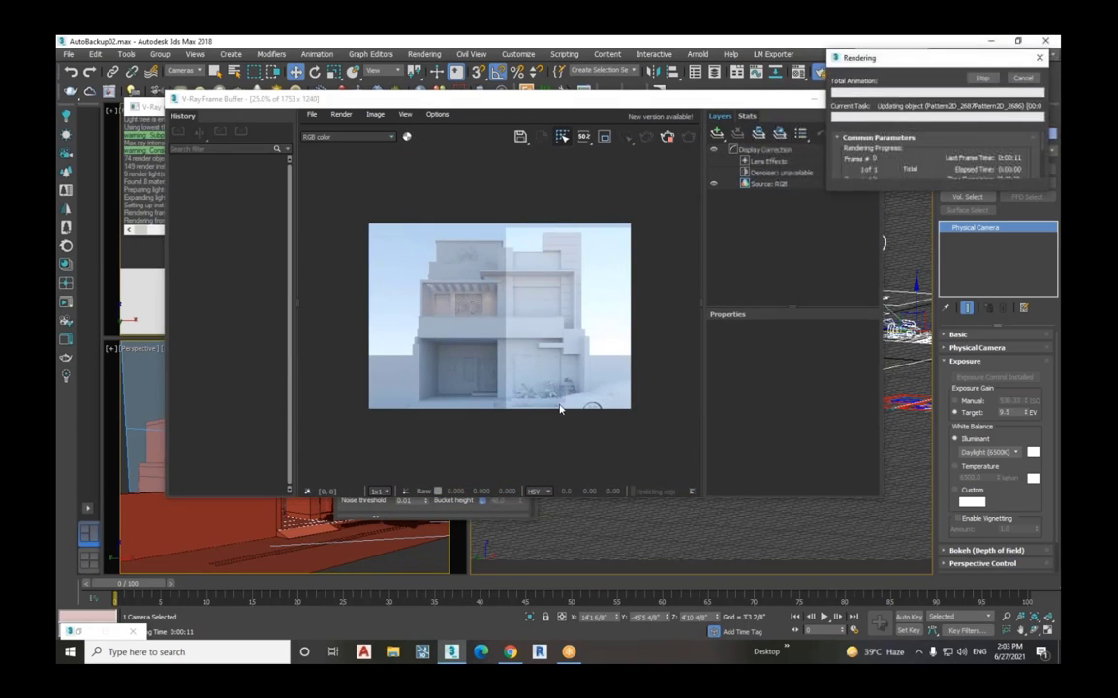
{"action": "scroll", "coordinate": [542, 415], "scroll_direction": "up", "scroll_amount": 1}
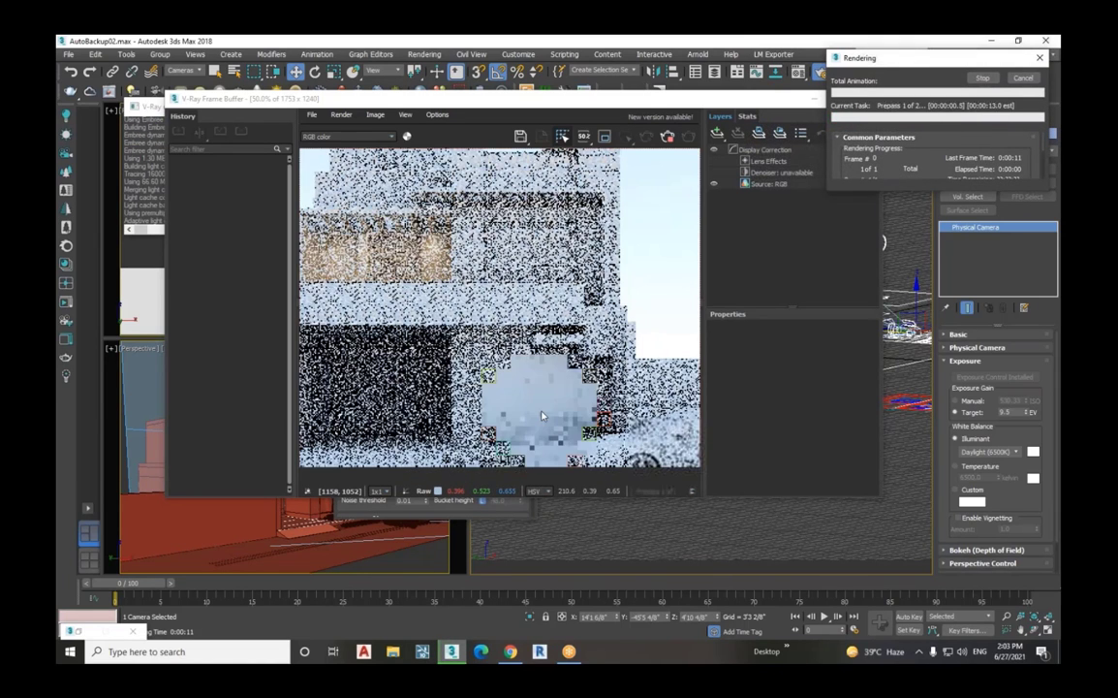
{"action": "scroll", "coordinate": [543, 414], "scroll_direction": "down", "scroll_amount": 2}
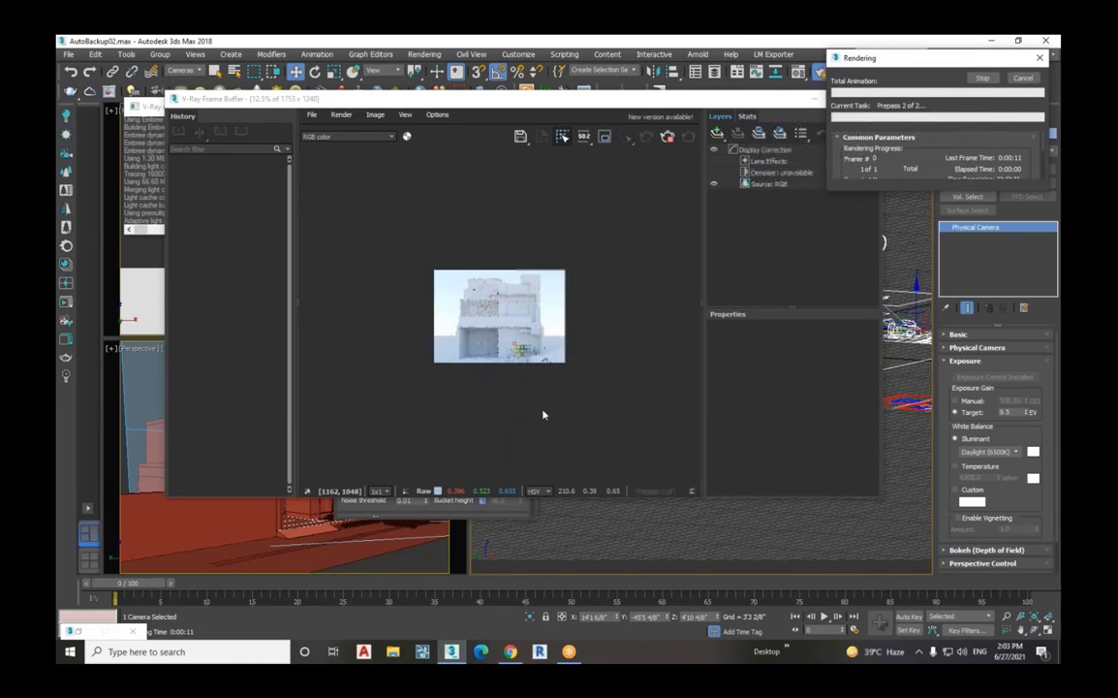
{"action": "scroll", "coordinate": [568, 345], "scroll_direction": "up", "scroll_amount": 2}
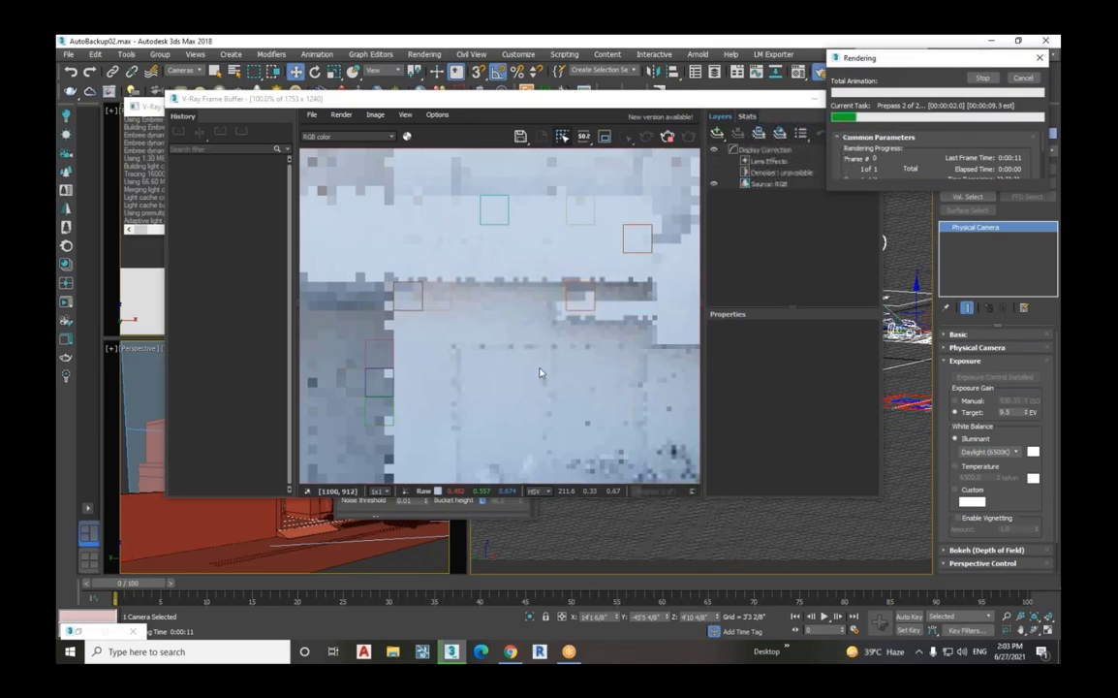
{"action": "scroll", "coordinate": [586, 433], "scroll_direction": "down", "scroll_amount": 2}
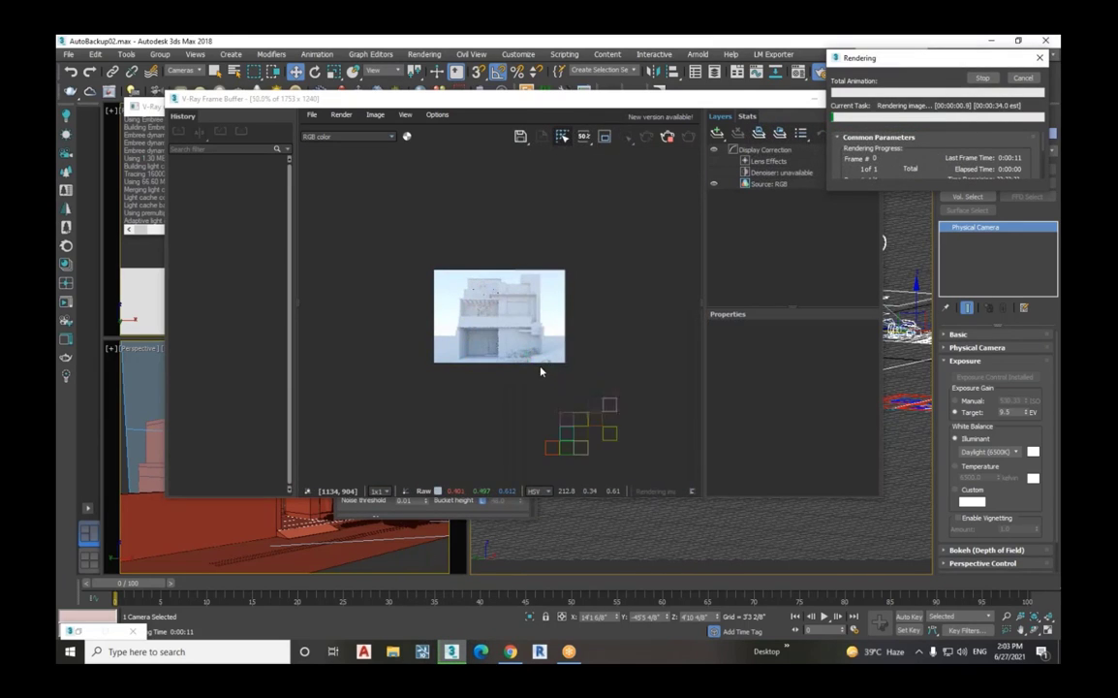
{"action": "scroll", "coordinate": [542, 375], "scroll_direction": "up", "scroll_amount": 3}
{"action": "scroll", "coordinate": [607, 445], "scroll_direction": "up", "scroll_amount": 1}
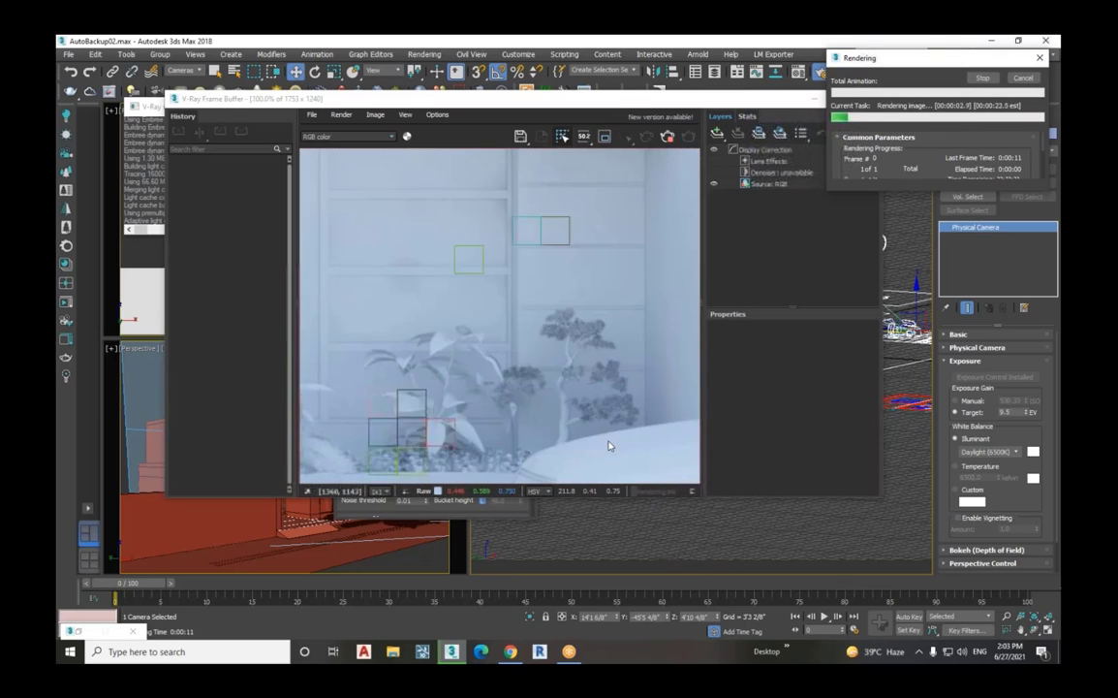
{"action": "scroll", "coordinate": [595, 431], "scroll_direction": "down", "scroll_amount": 2}
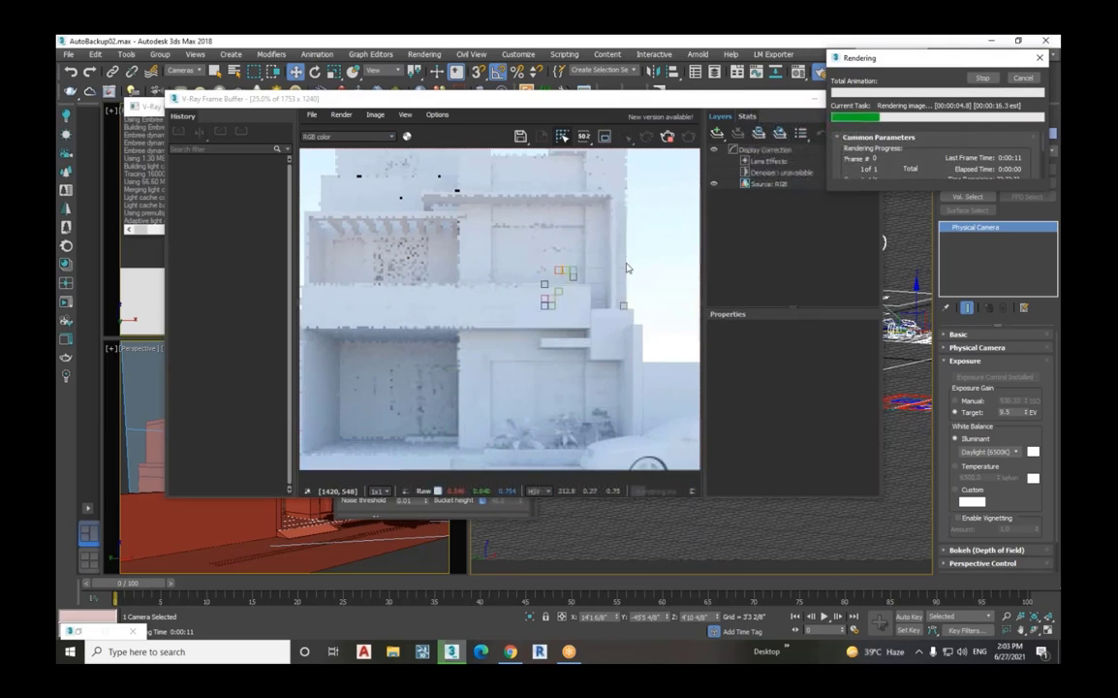
{"action": "scroll", "coordinate": [634, 257], "scroll_direction": "down", "scroll_amount": 1}
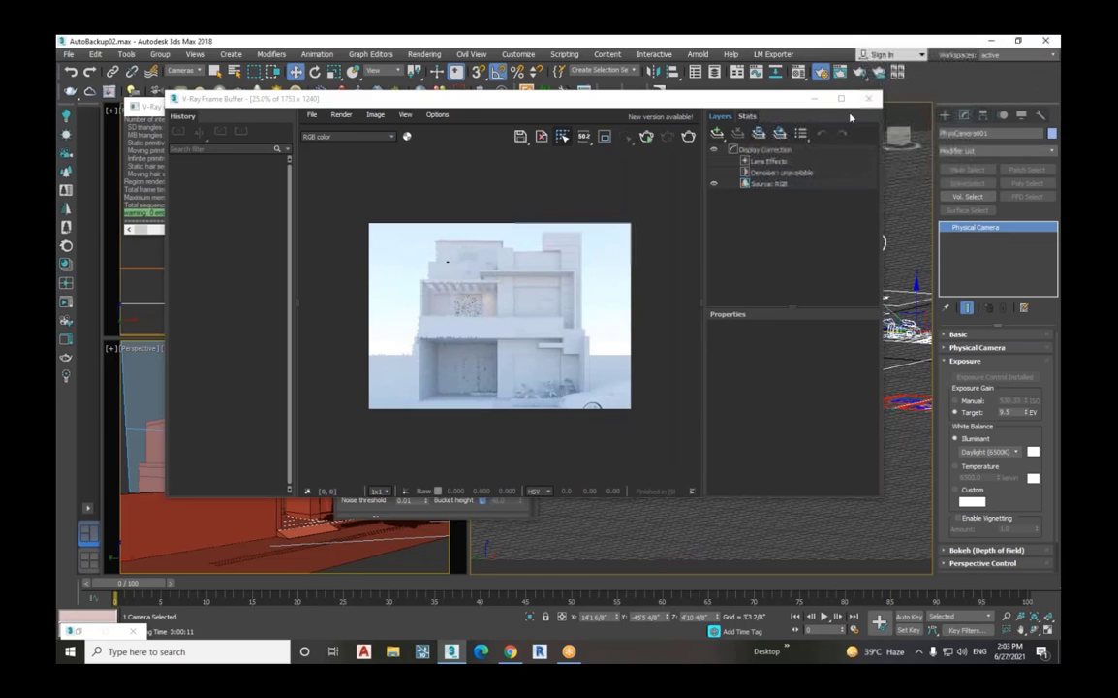
{"action": "left_click", "coordinate": [869, 98]}
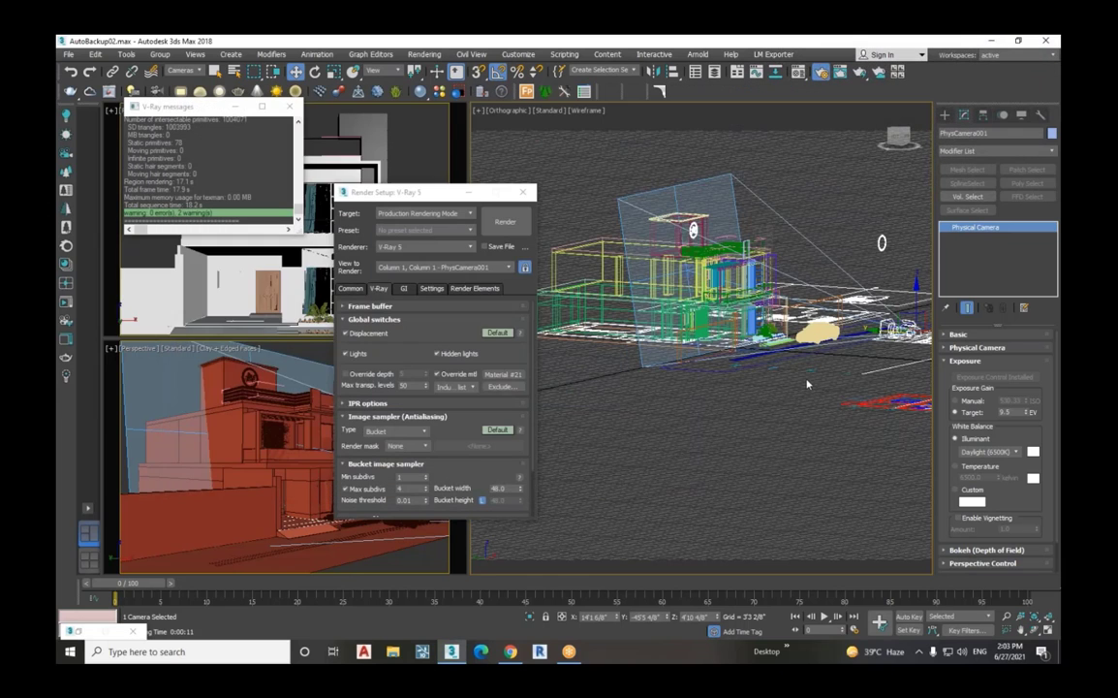
Step: Deselect the physical camera, reset the selection filter to All and select the car
{"action": "left_click", "coordinate": [806, 383]}
{"action": "left_click", "coordinate": [199, 74]}
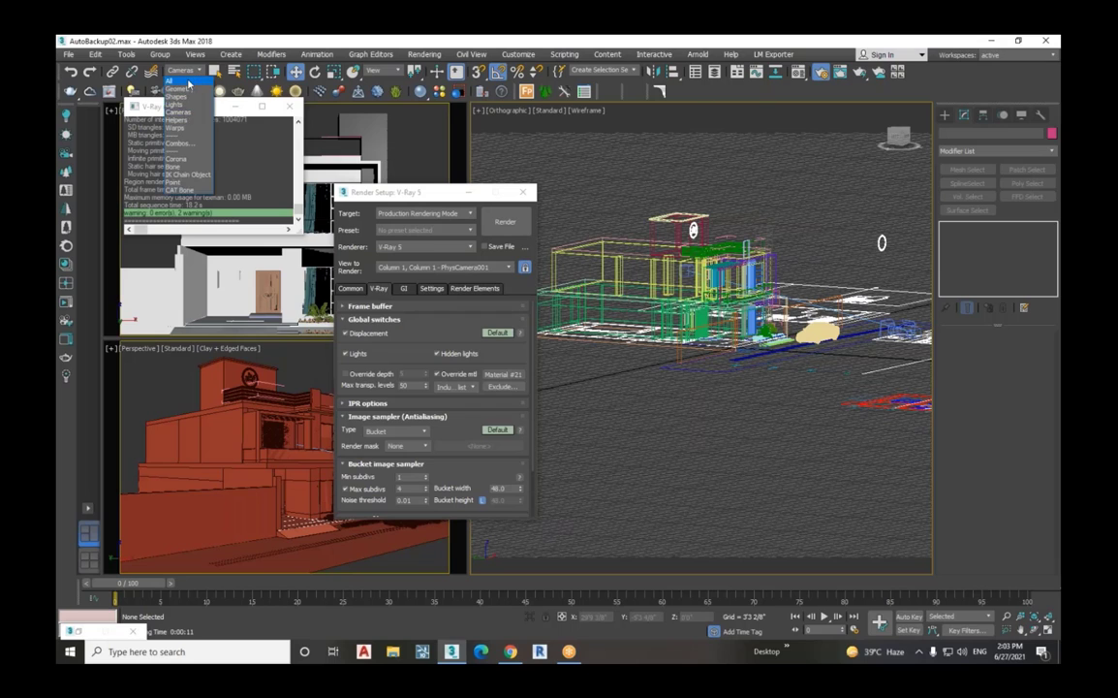
{"action": "left_click", "coordinate": [176, 82]}
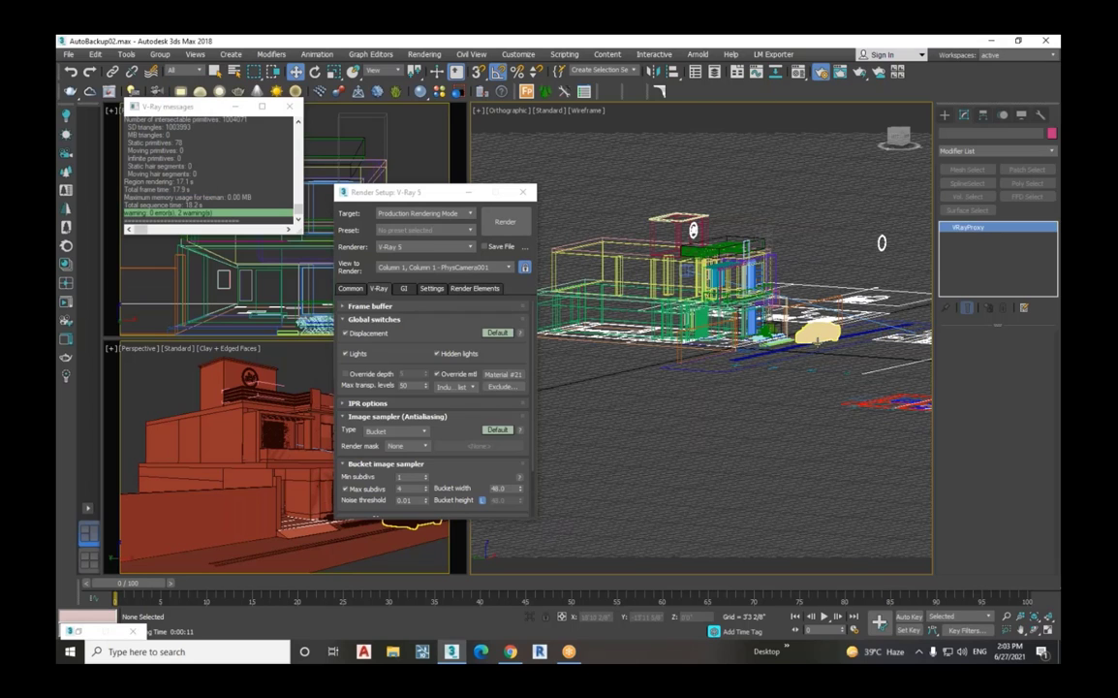
{"action": "left_click", "coordinate": [817, 334]}
Step: Place the environment's DefaultVRaySky map in an editable material sample slot, review its sky parameters and minimise the material editor
{"action": "key", "text": "8"}
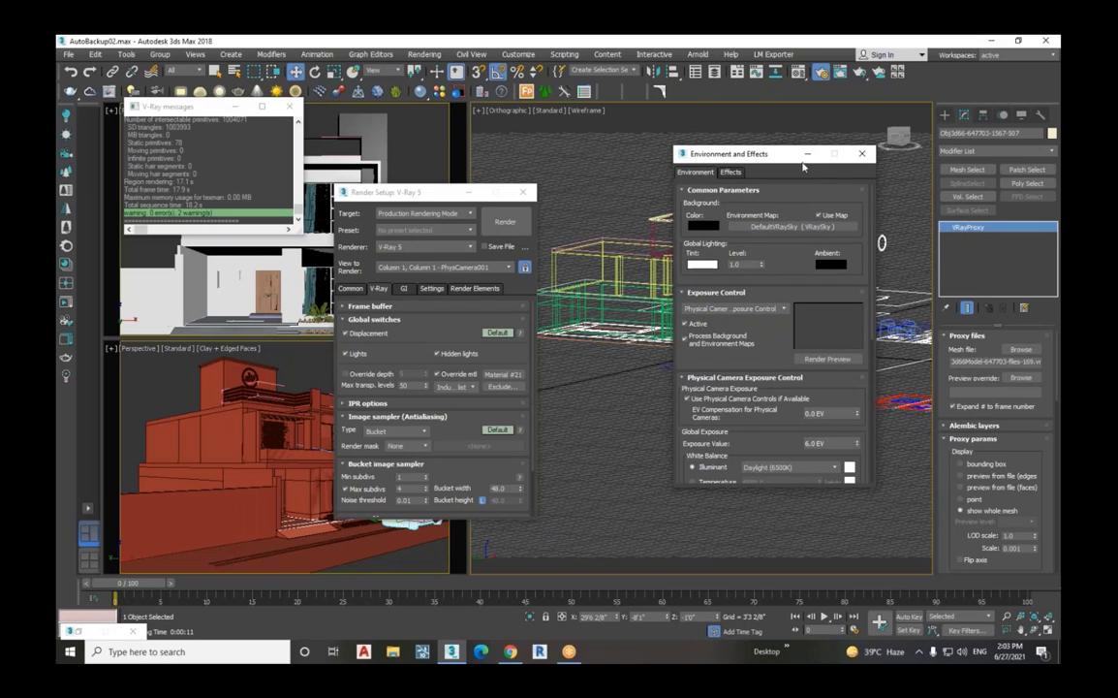
{"action": "left_click_drag", "start_coordinate": [791, 155], "coordinate": [461, 154]}
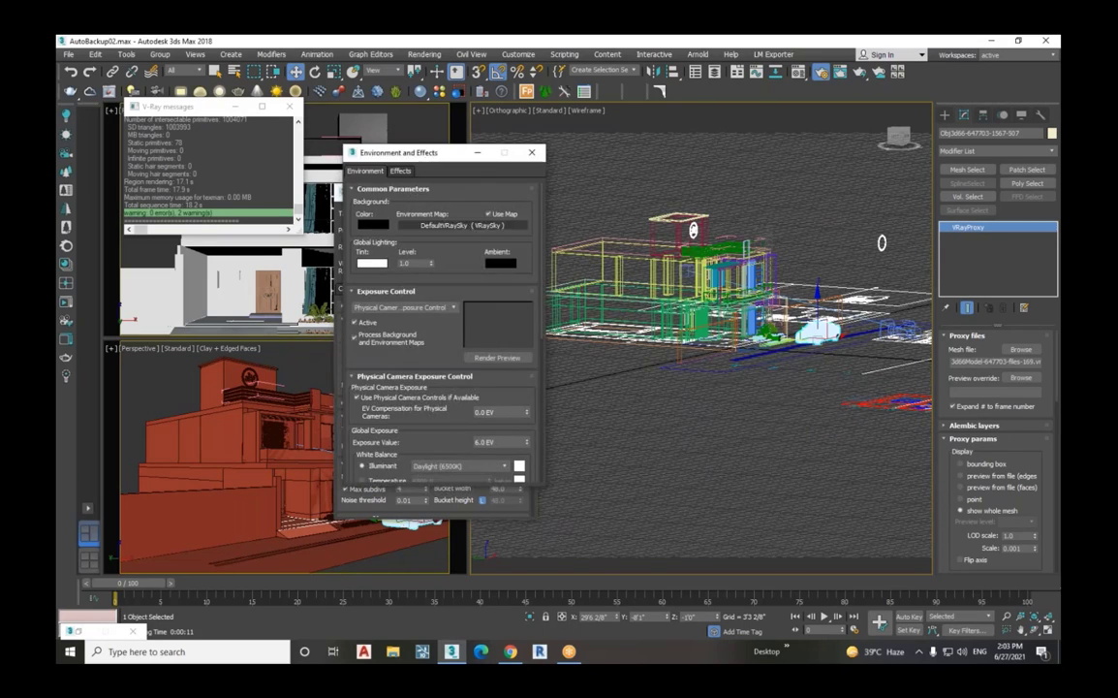
{"action": "left_click", "coordinate": [693, 230]}
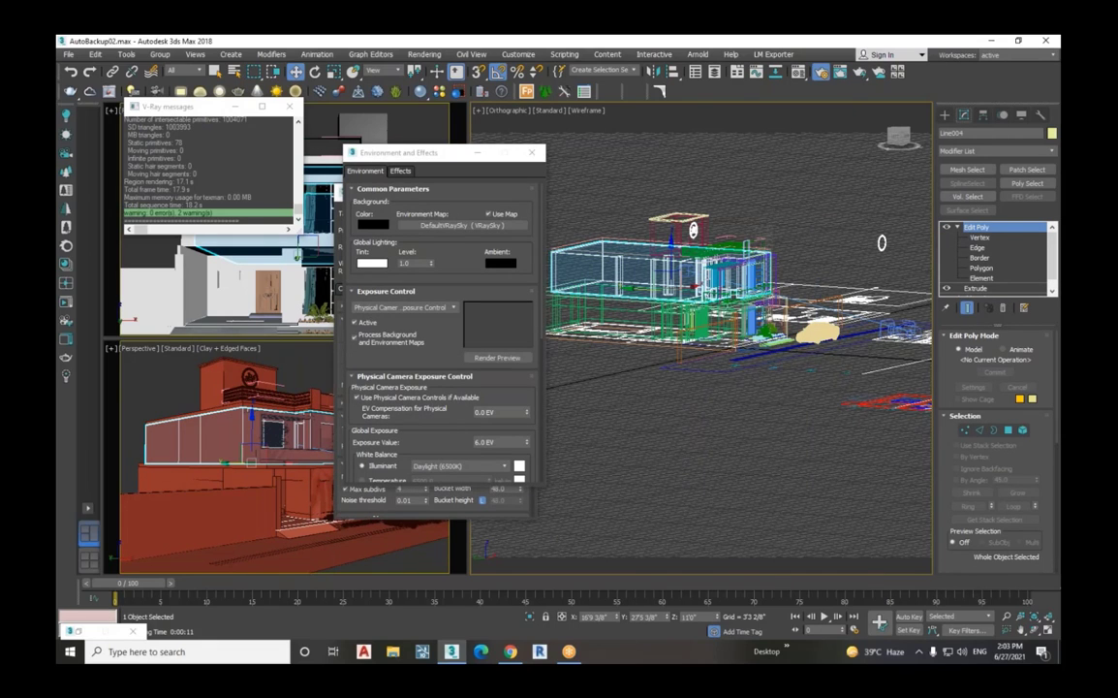
{"action": "key", "text": "m"}
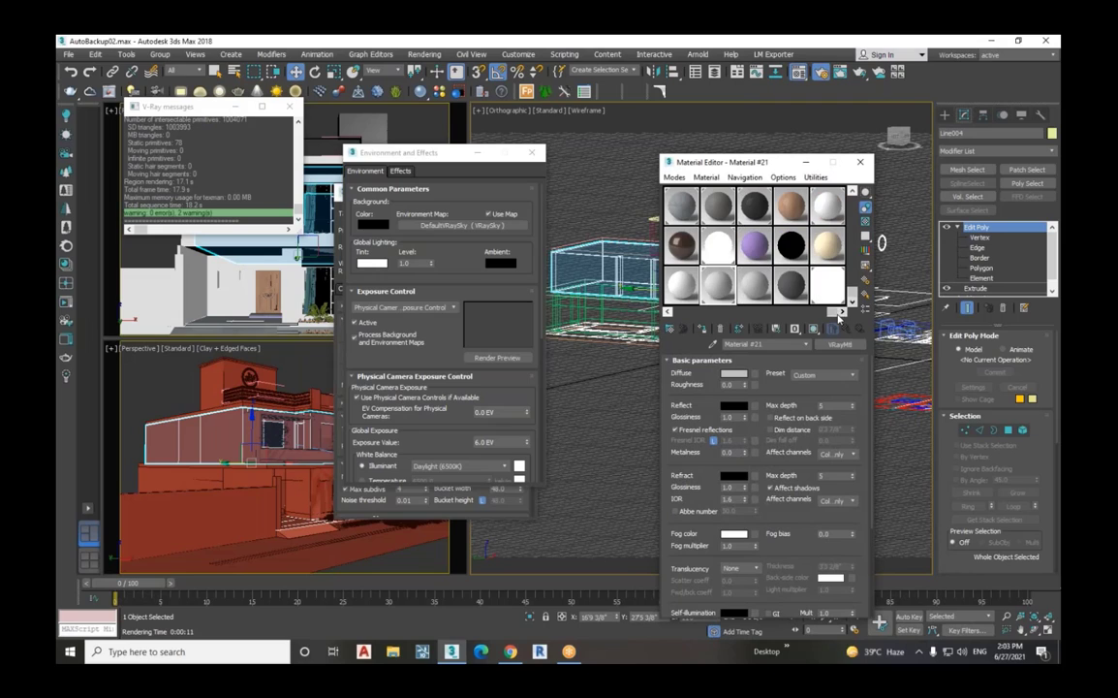
{"action": "left_click_drag", "start_coordinate": [483, 219], "coordinate": [835, 302]}
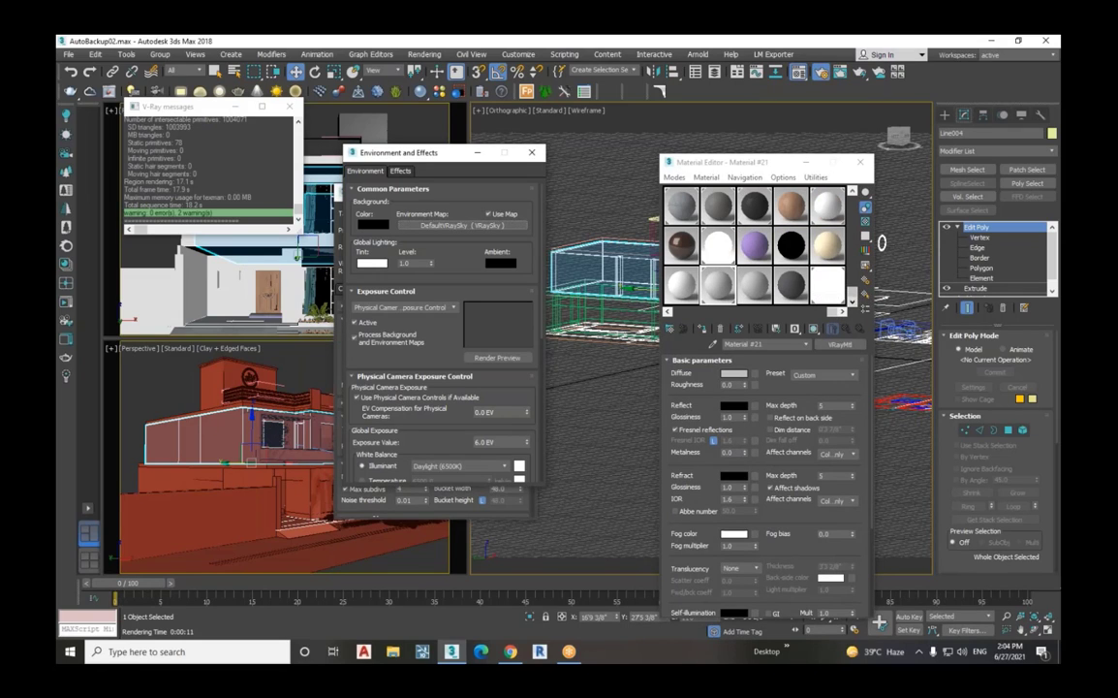
{"action": "left_click_drag", "start_coordinate": [477, 225], "coordinate": [834, 299]}
{"action": "left_click", "coordinate": [827, 285]}
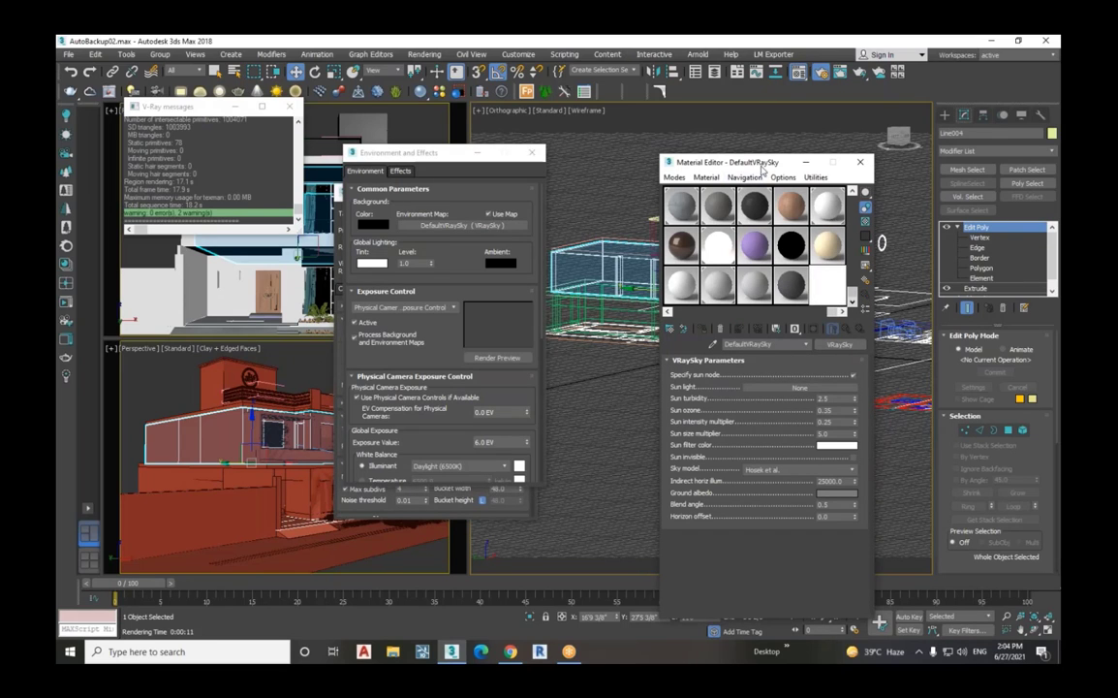
{"action": "left_click_drag", "start_coordinate": [762, 167], "coordinate": [559, 181]}
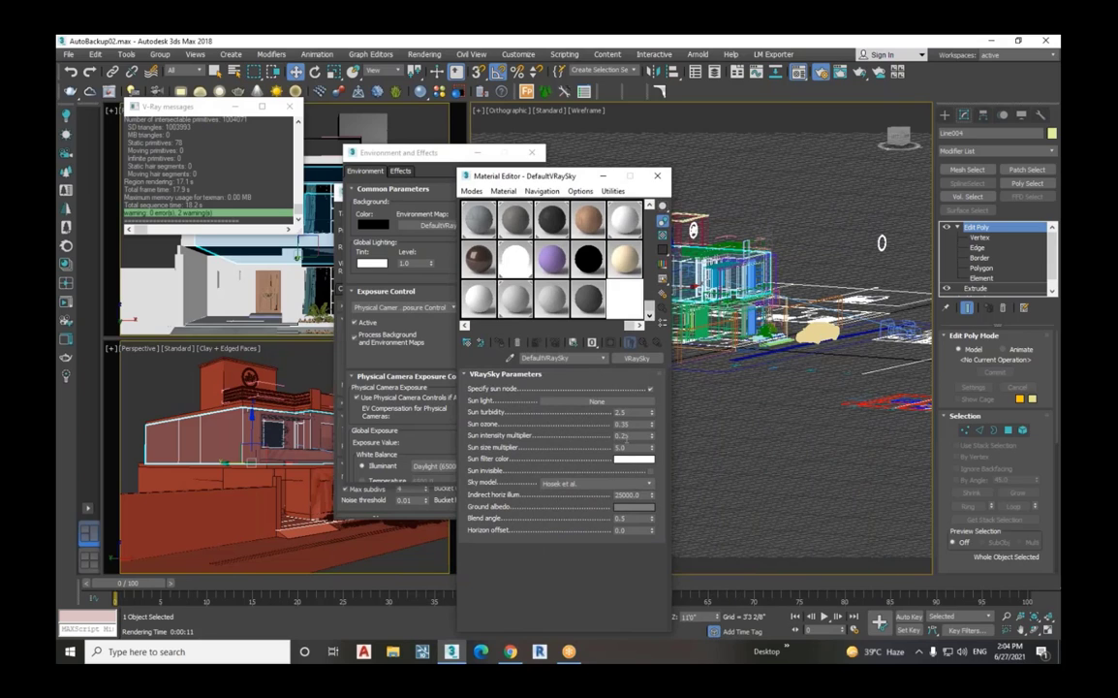
{"action": "left_click", "coordinate": [603, 176]}
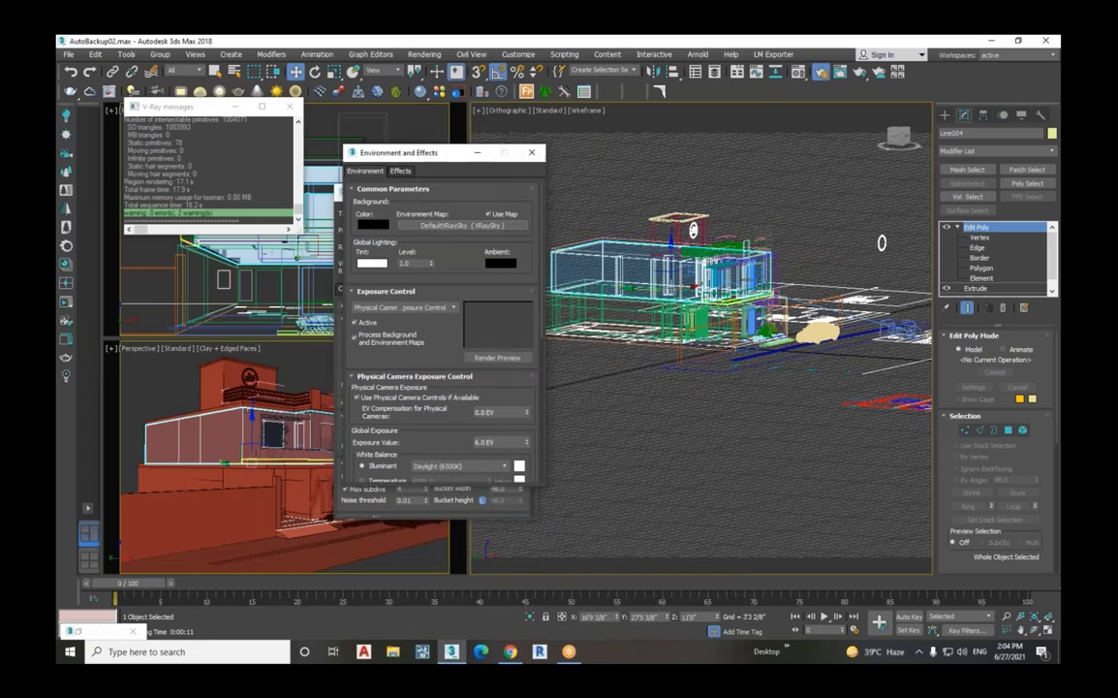
Step: Create a VRaySun in the top view, starting beyond the car and aimed at the house, without adding another VRaySky environment map
{"action": "left_click", "coordinate": [315, 427]}
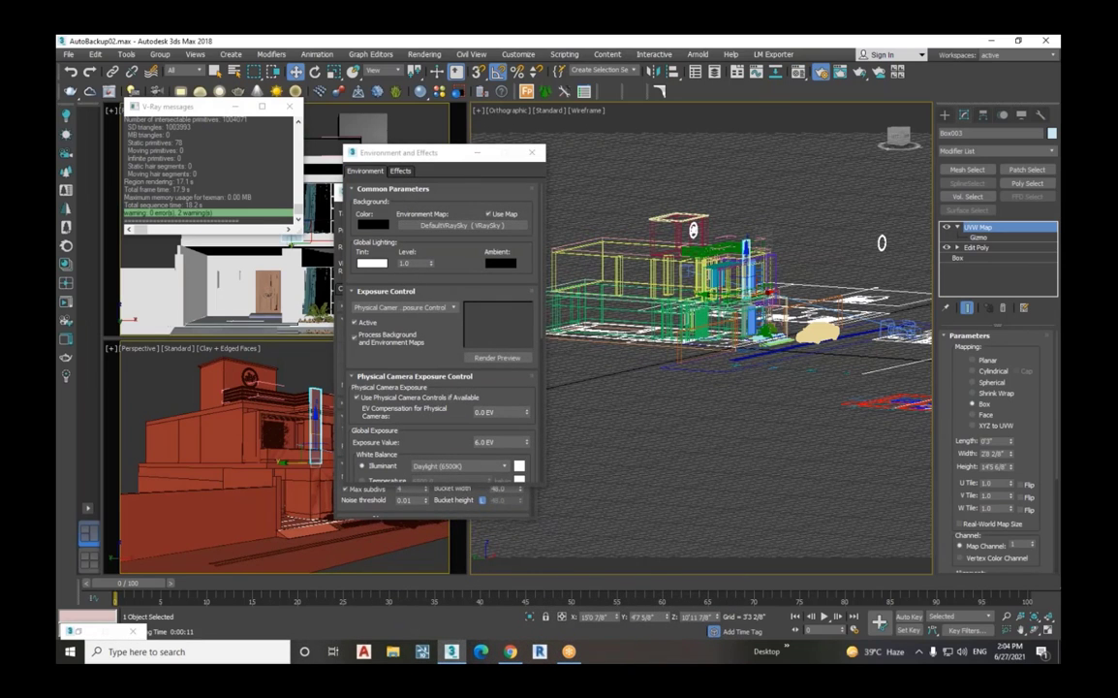
{"action": "key", "text": "t"}
{"action": "key", "text": "z"}
{"action": "scroll", "coordinate": [731, 331], "scroll_direction": "down", "scroll_amount": 8}
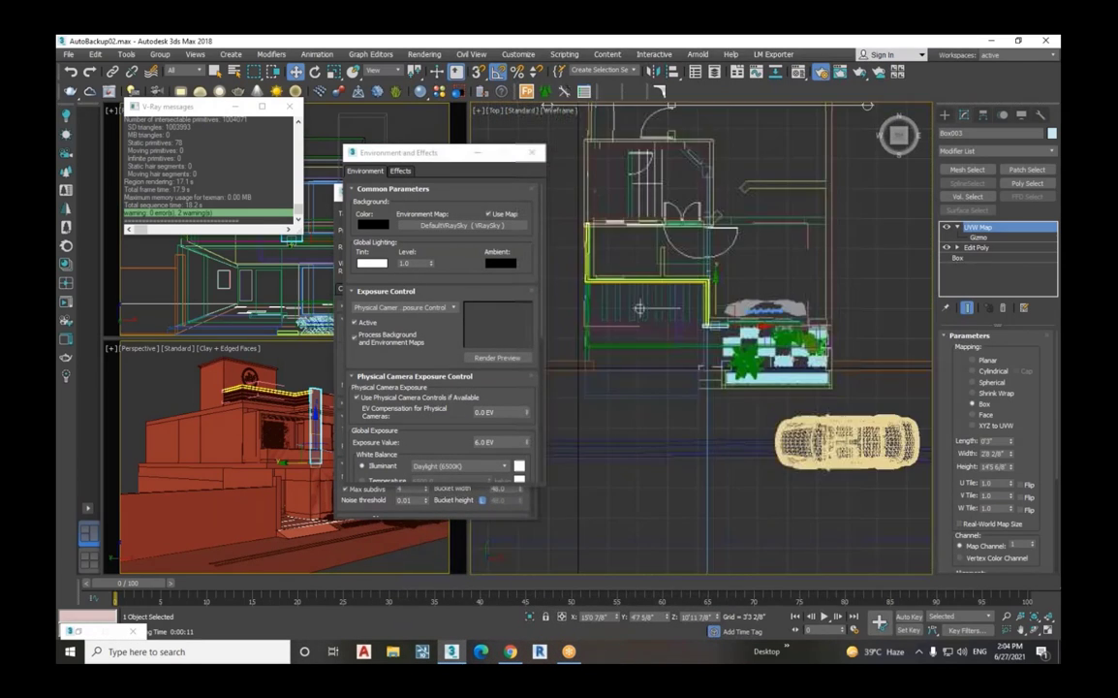
{"action": "scroll", "coordinate": [711, 317], "scroll_direction": "down", "scroll_amount": 3}
{"action": "left_click", "coordinate": [945, 114]}
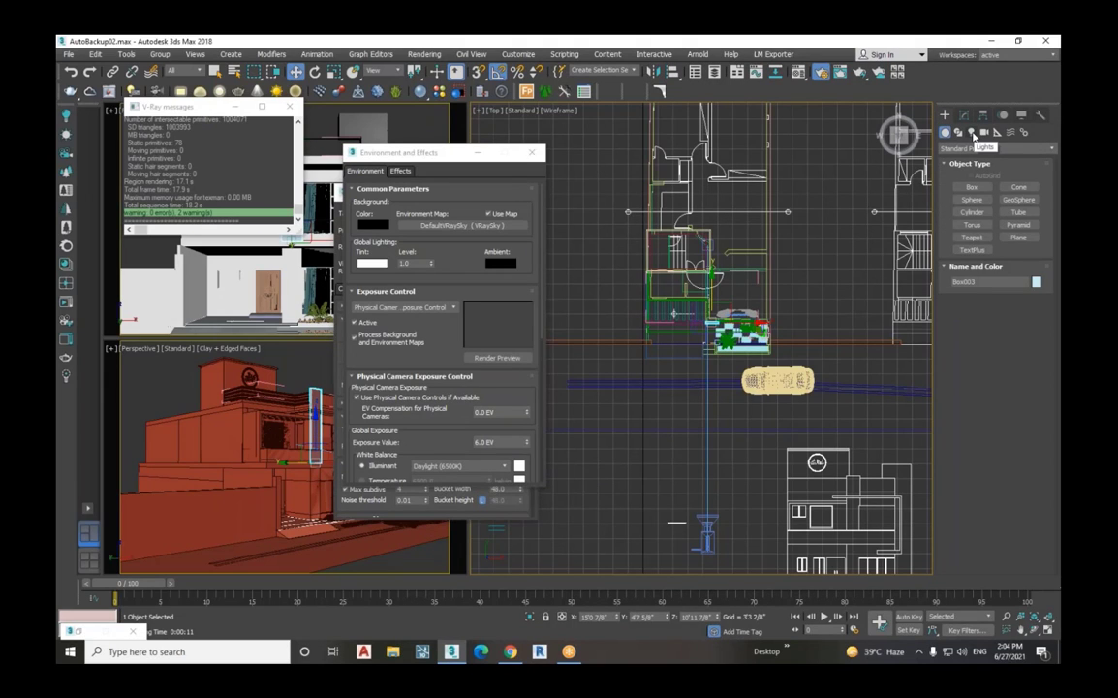
{"action": "left_click", "coordinate": [972, 133]}
{"action": "left_click", "coordinate": [974, 149]}
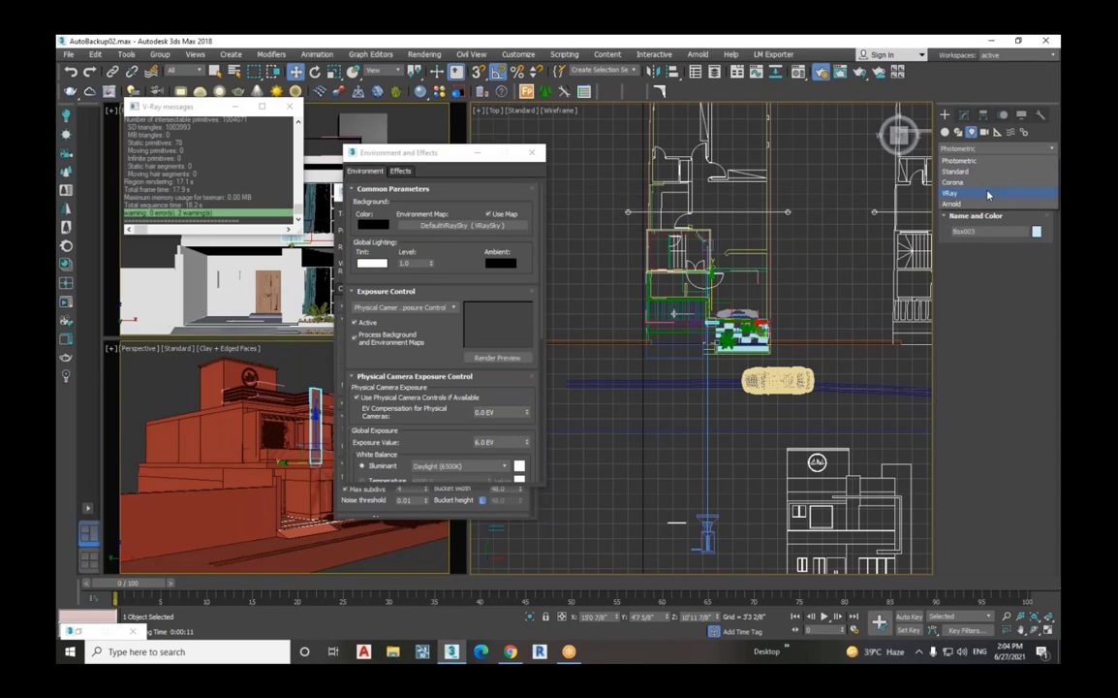
{"action": "left_click", "coordinate": [988, 193]}
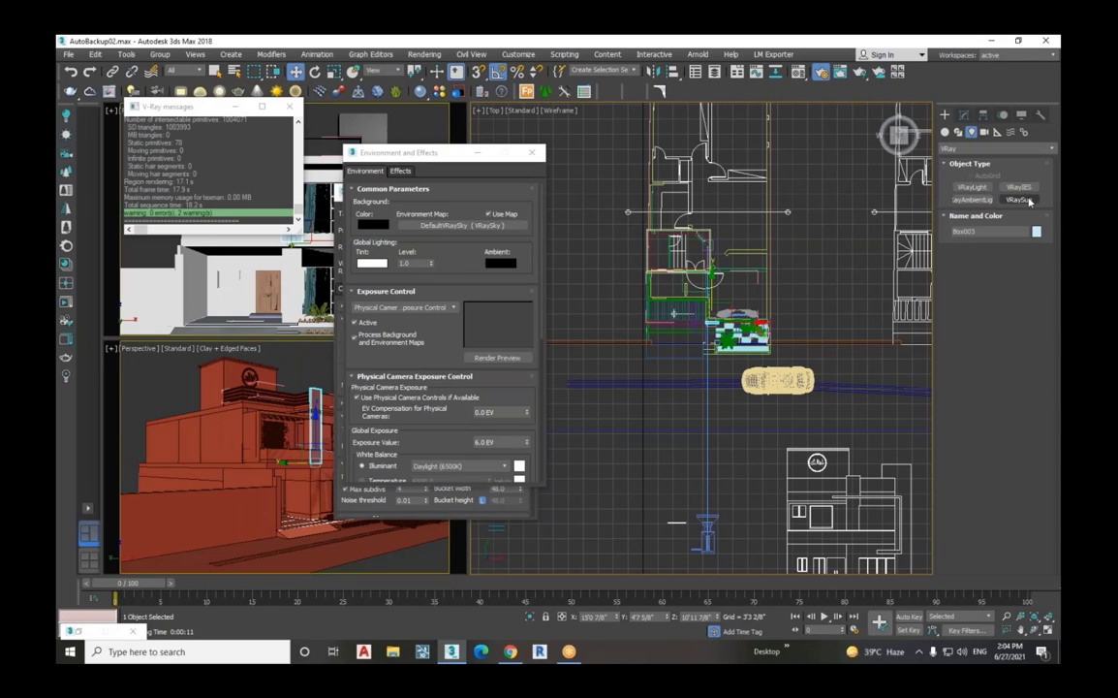
{"action": "left_click", "coordinate": [1027, 200]}
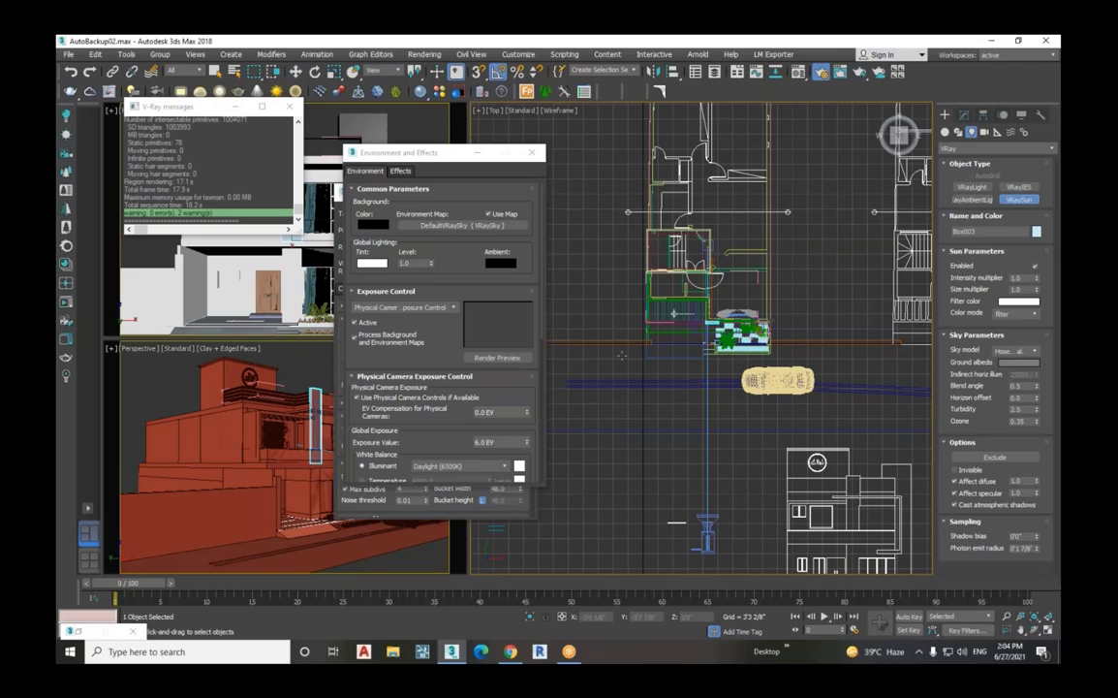
{"action": "scroll", "coordinate": [596, 334], "scroll_direction": "down", "scroll_amount": 3}
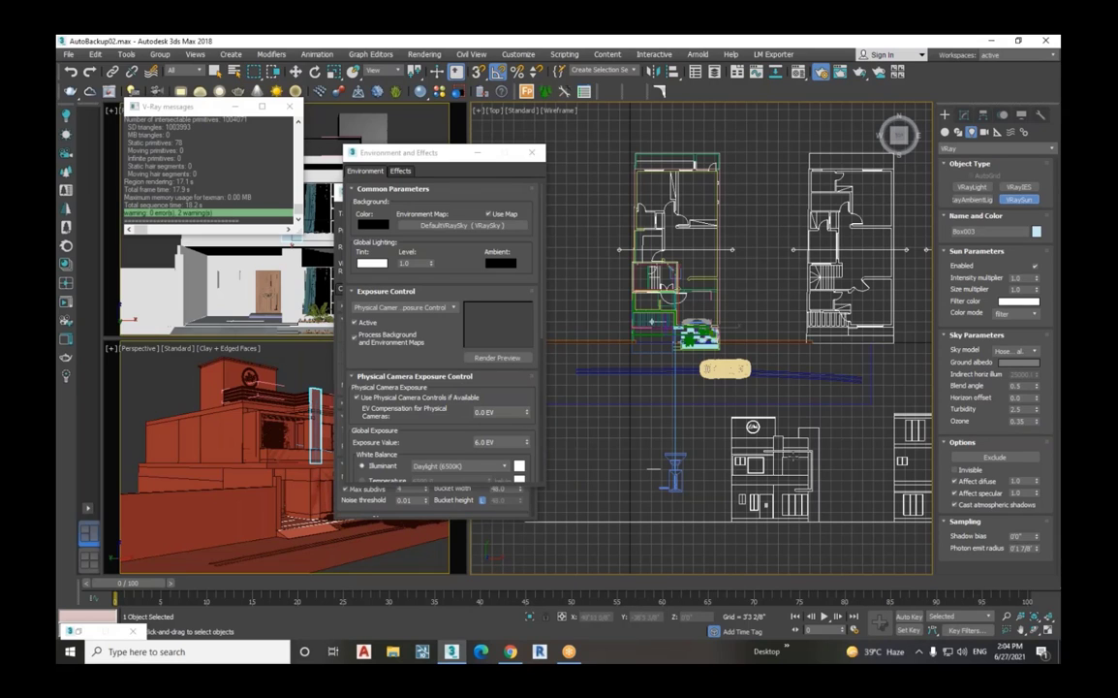
{"action": "left_click_drag", "start_coordinate": [821, 474], "coordinate": [666, 294]}
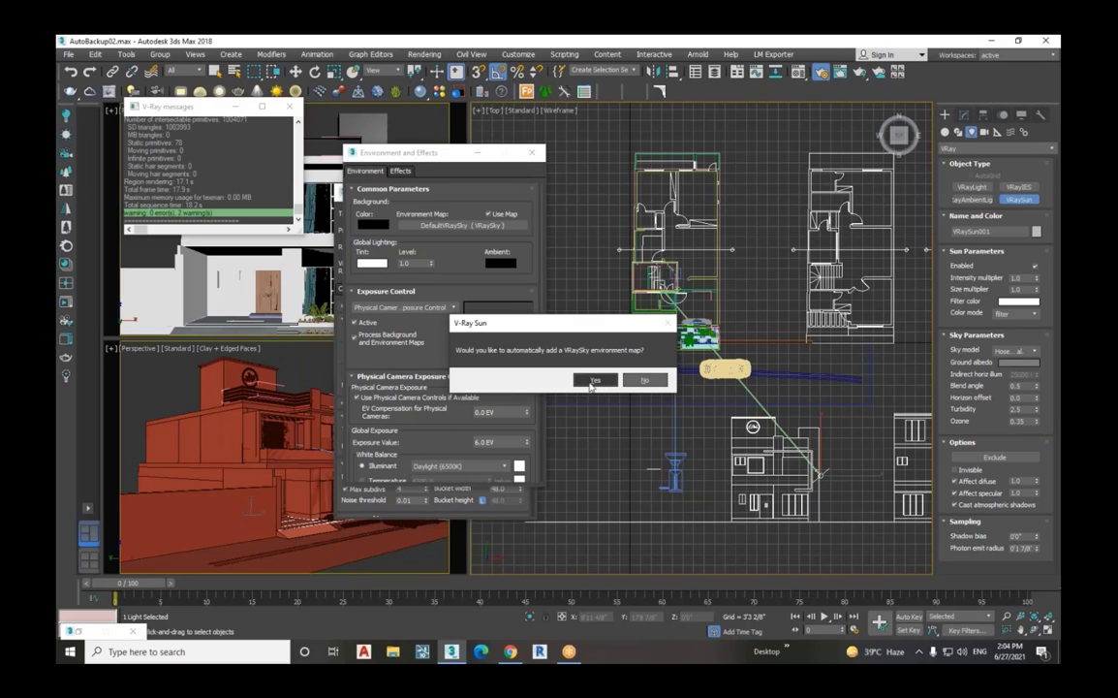
{"action": "left_click", "coordinate": [645, 379]}
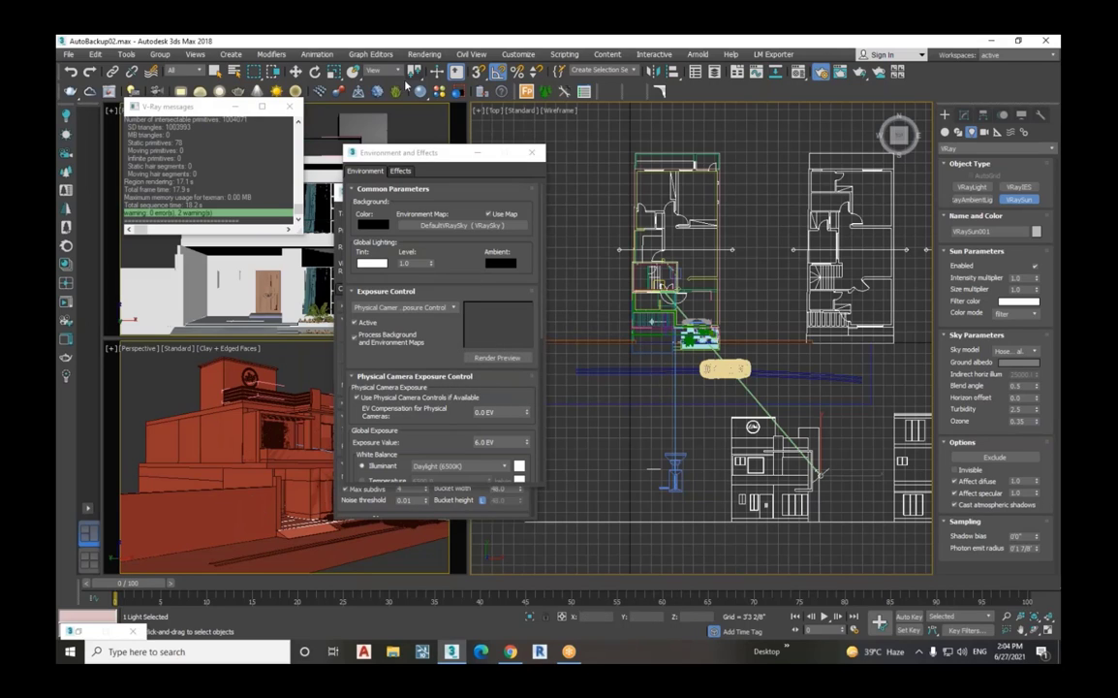
Step: Raise the VRaySun above the house in the front view to a height of about 54 feet
{"action": "key", "text": "w"}
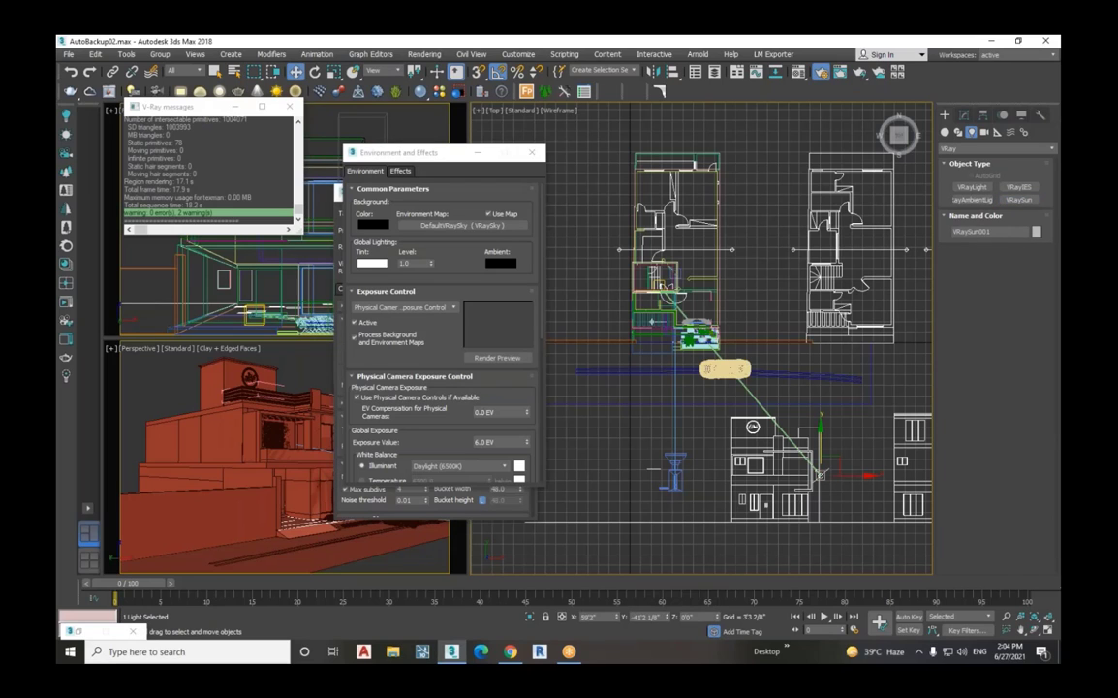
{"action": "key", "text": "f"}
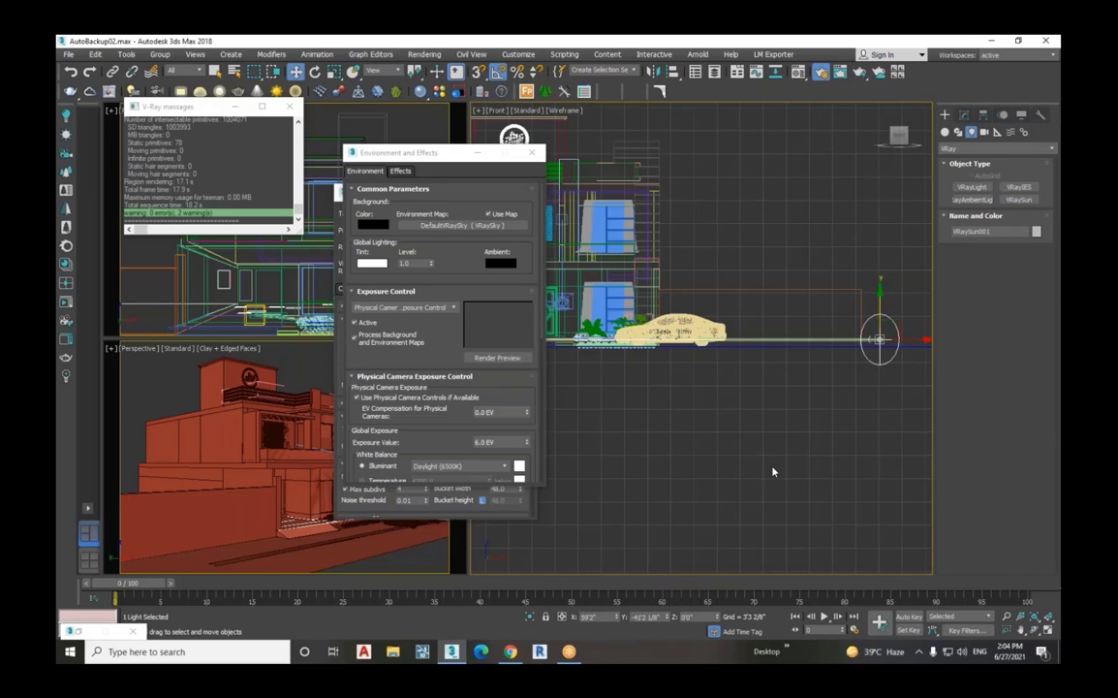
{"action": "left_click_drag", "start_coordinate": [819, 393], "coordinate": [851, 255]}
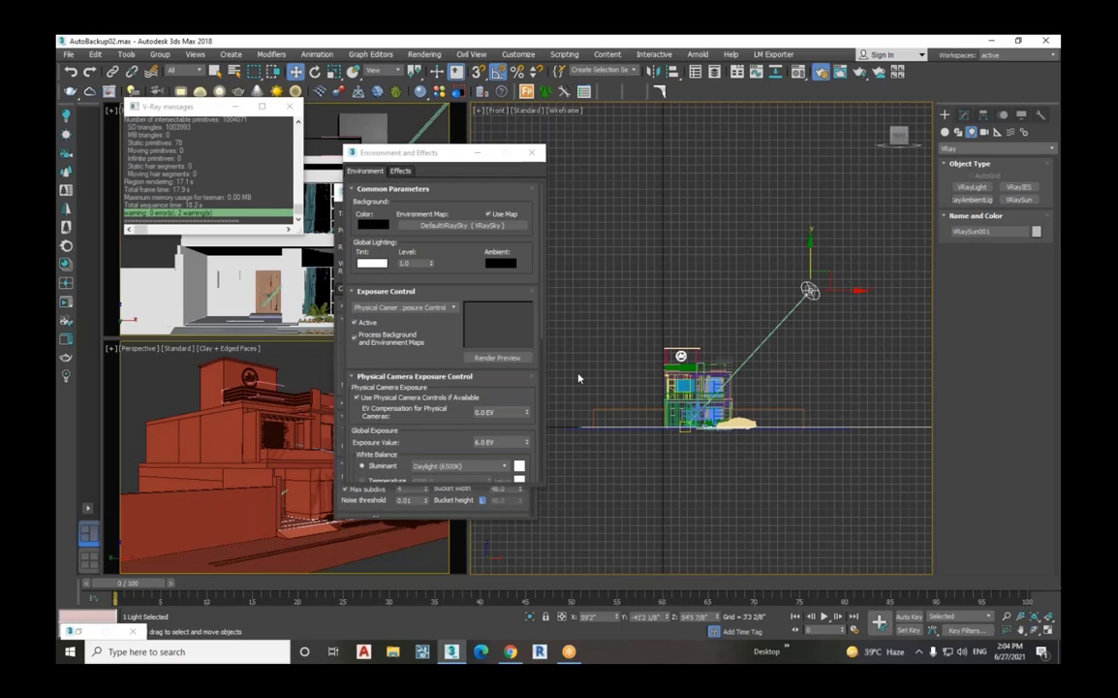
Step: Set the VRaySun's intensity multiplier to 0.12 and its size multiplier to 15
{"action": "left_click", "coordinate": [966, 115]}
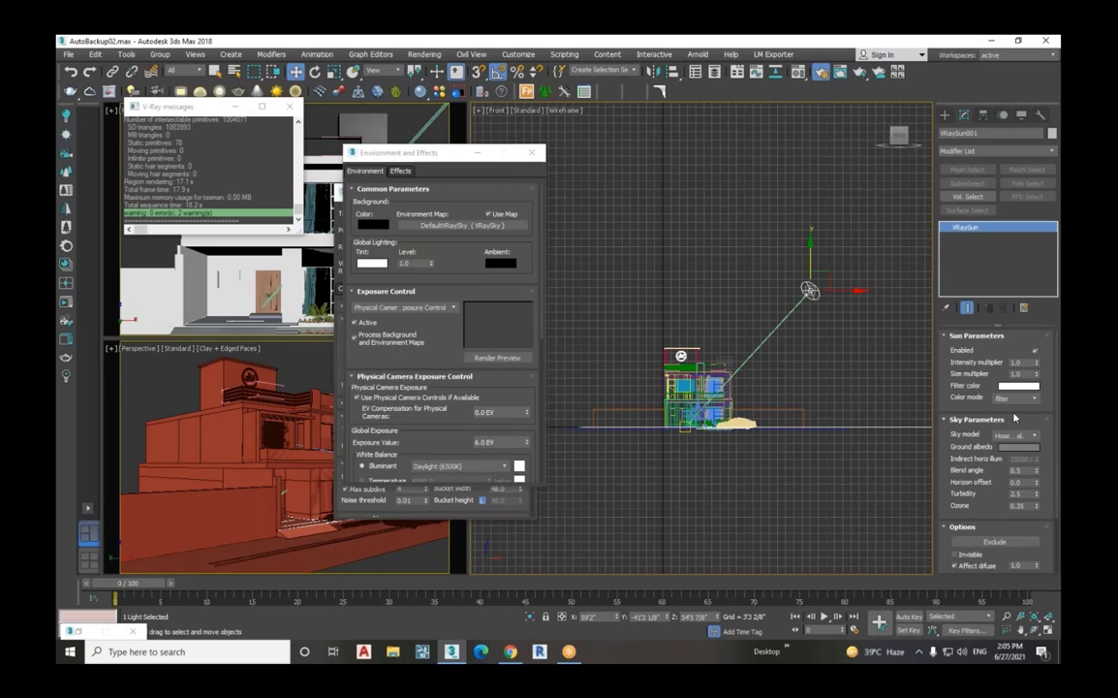
{"action": "left_click", "coordinate": [1019, 362]}
{"action": "type", "text": "2"}
{"action": "left_click", "coordinate": [1019, 374]}
{"action": "key", "text": "Tab"}
{"action": "type", "text": "15"}
{"action": "key", "text": "Return"}
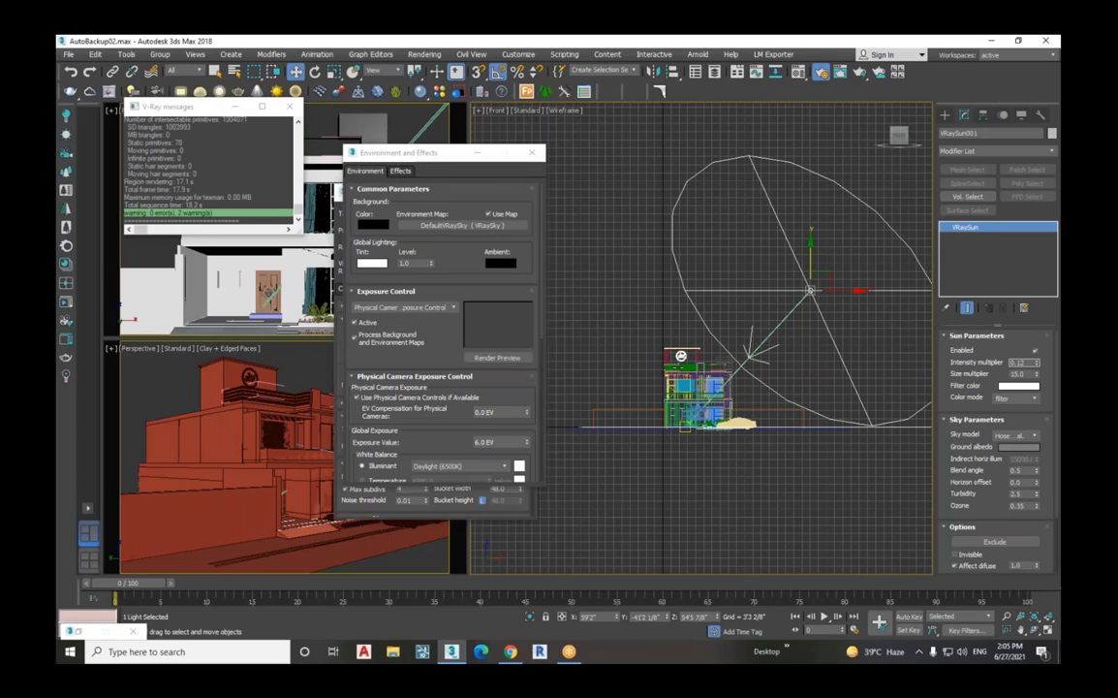
Step: Reduce the VRaySun's size multiplier to 5
{"action": "double_click", "coordinate": [1019, 374]}
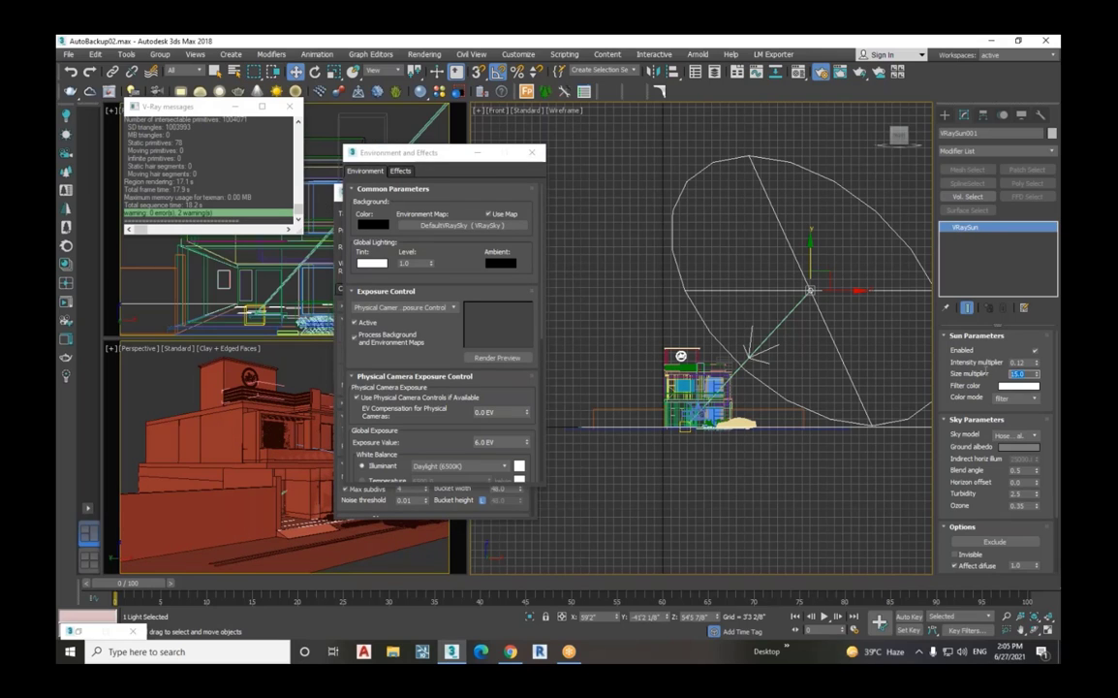
{"action": "type", "text": "5"}
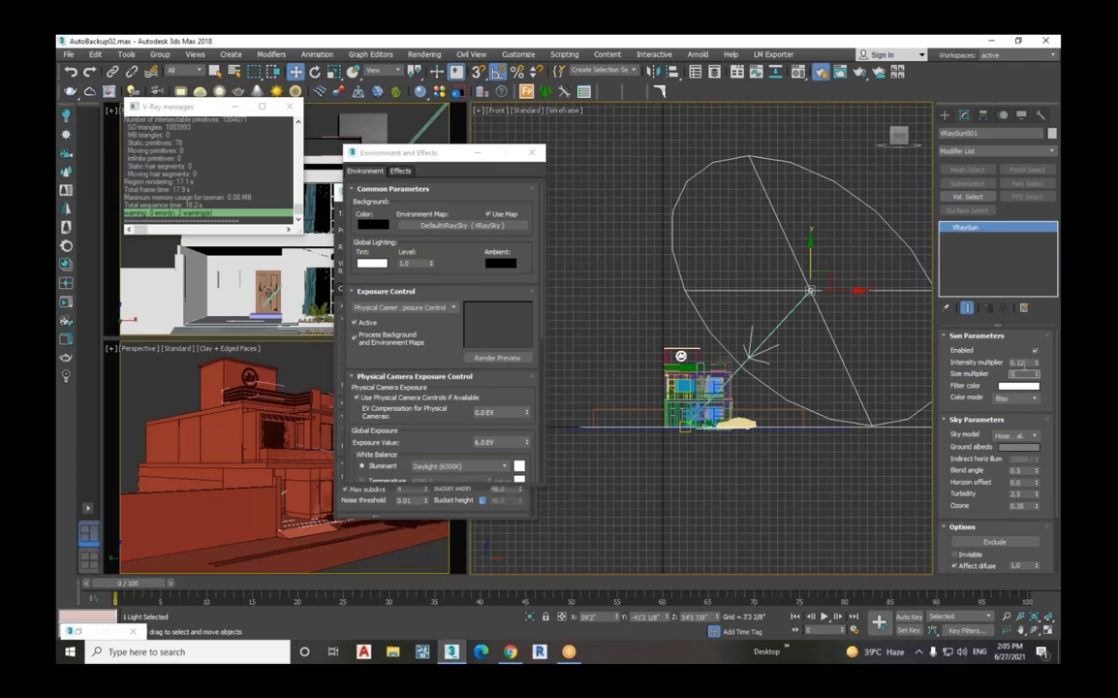
{"action": "key", "text": "Return"}
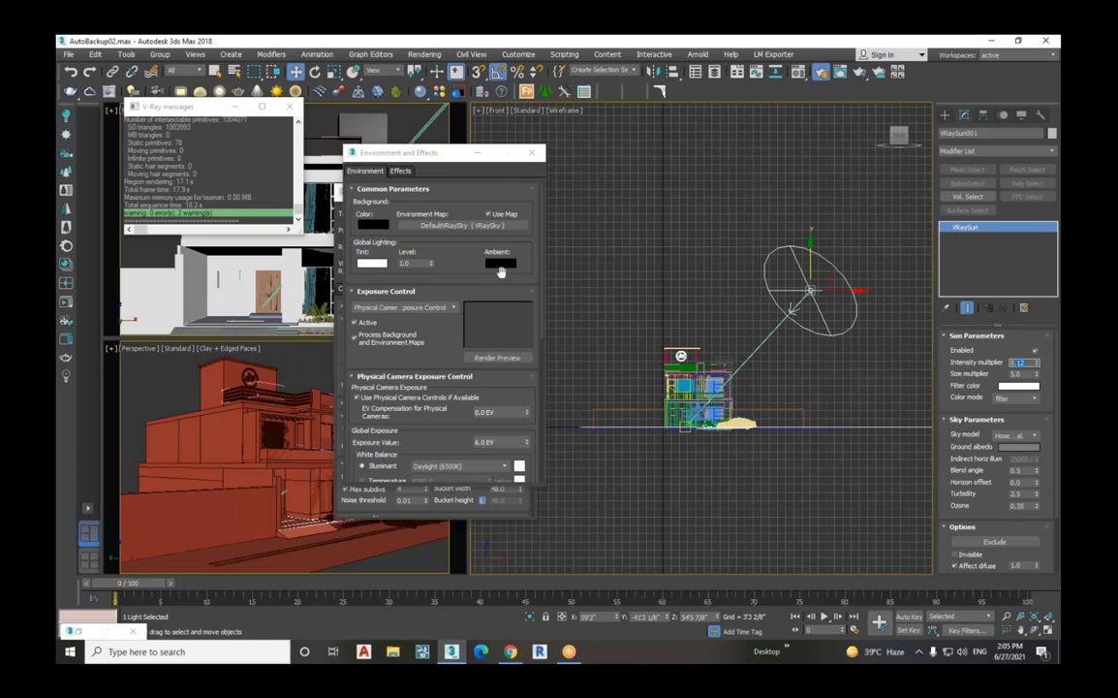
Step: Assign the VRaySun as the DefaultVRaySky map's sun light and set the map's sun intensity multiplier to 0.12
{"action": "left_click_drag", "start_coordinate": [398, 152], "coordinate": [521, 162]}
{"action": "left_click", "coordinate": [420, 192]}
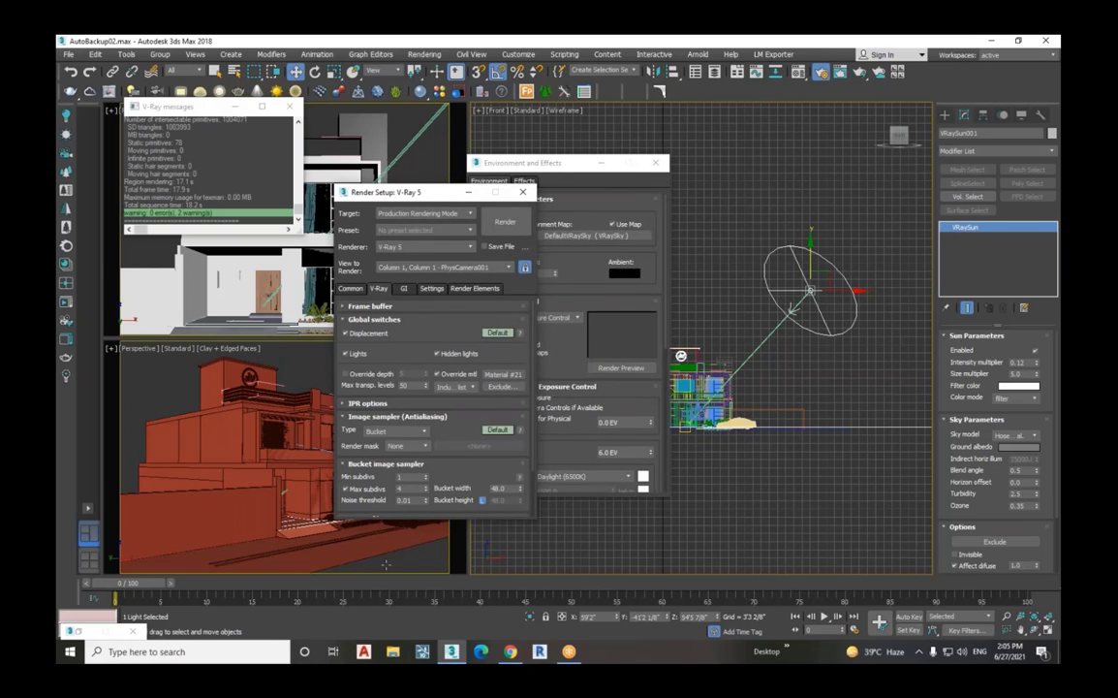
{"action": "left_click", "coordinate": [546, 550]}
{"action": "key", "text": "m"}
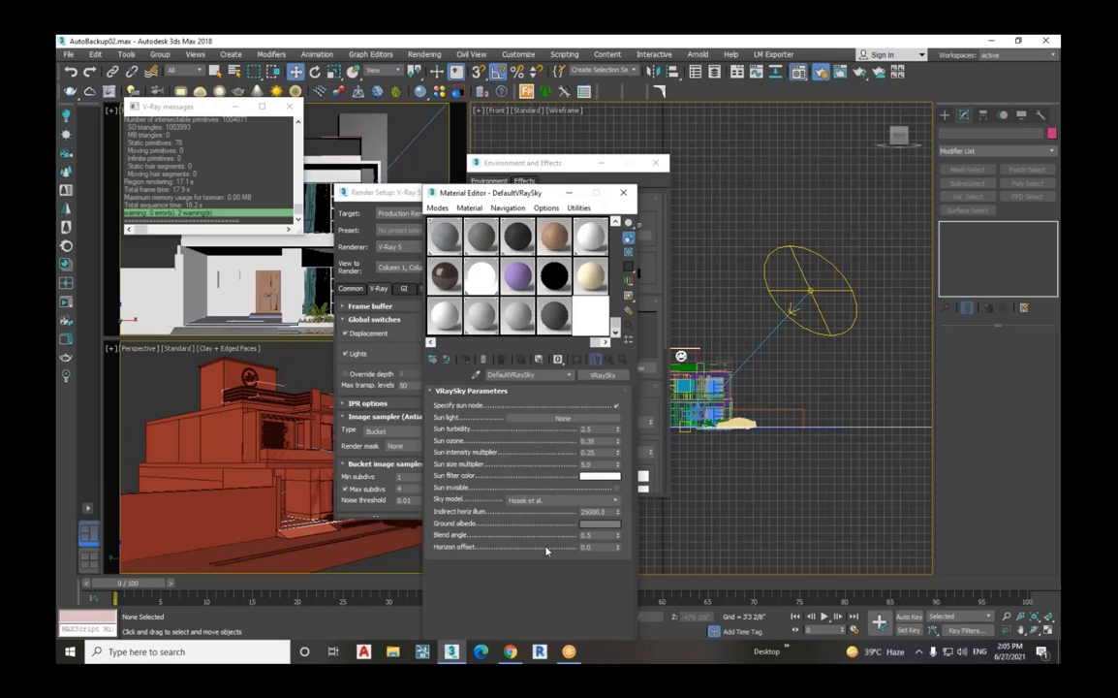
{"action": "left_click_drag", "start_coordinate": [485, 192], "coordinate": [703, 247]}
{"action": "left_click_drag", "start_coordinate": [565, 170], "coordinate": [395, 197]}
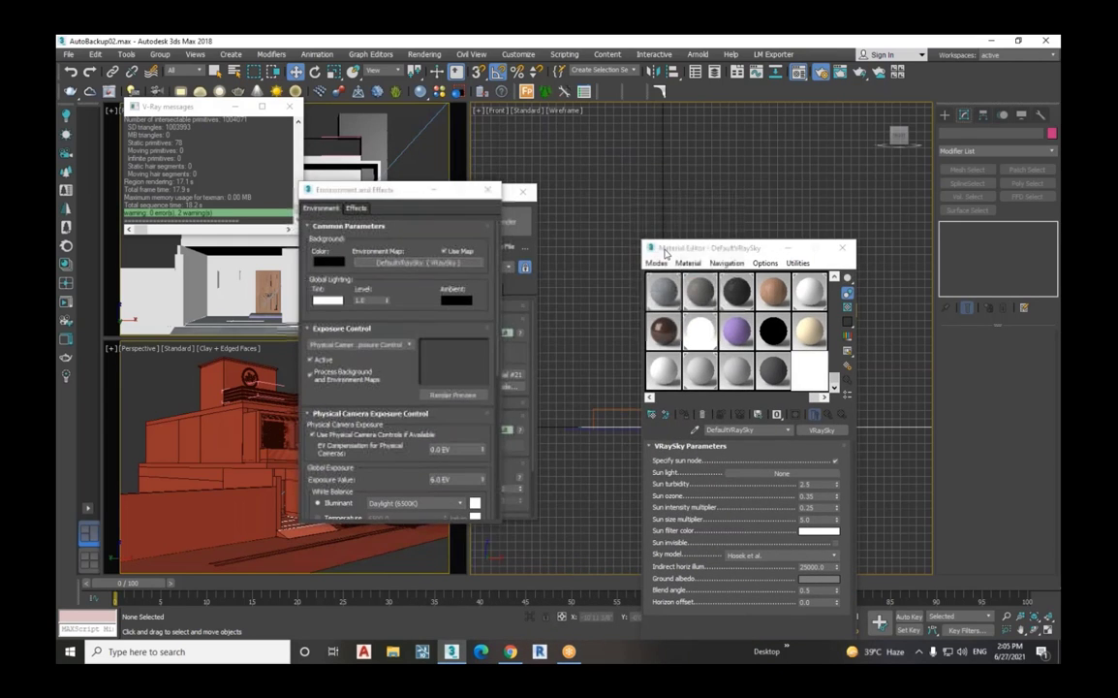
{"action": "left_click_drag", "start_coordinate": [736, 248], "coordinate": [561, 285]}
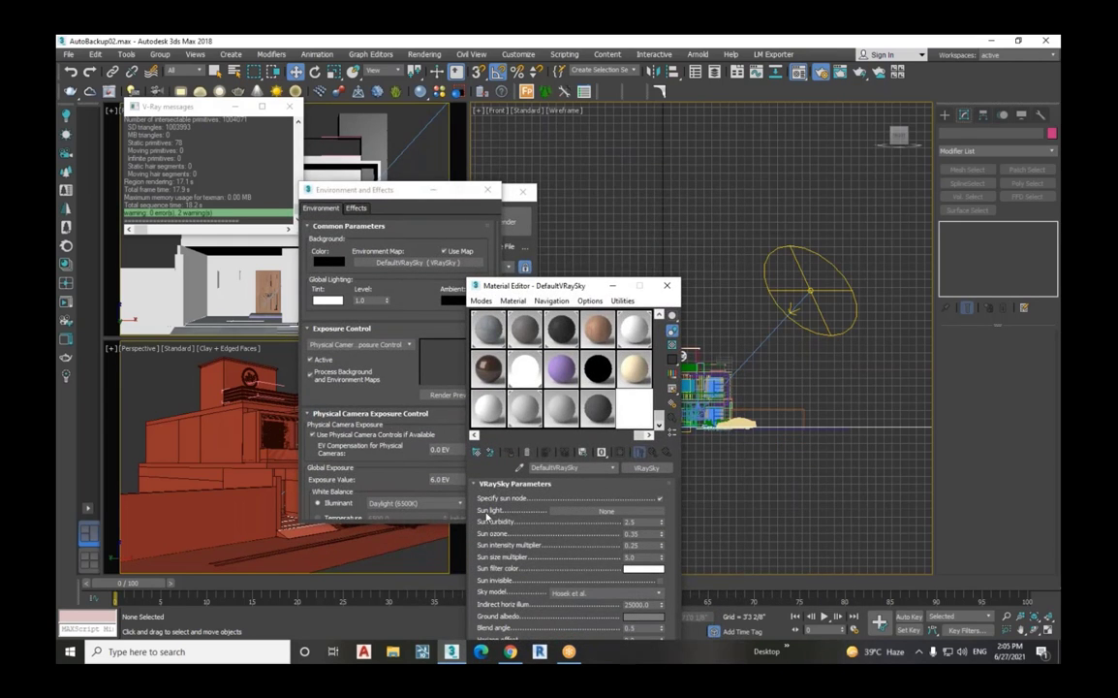
{"action": "left_click", "coordinate": [601, 512]}
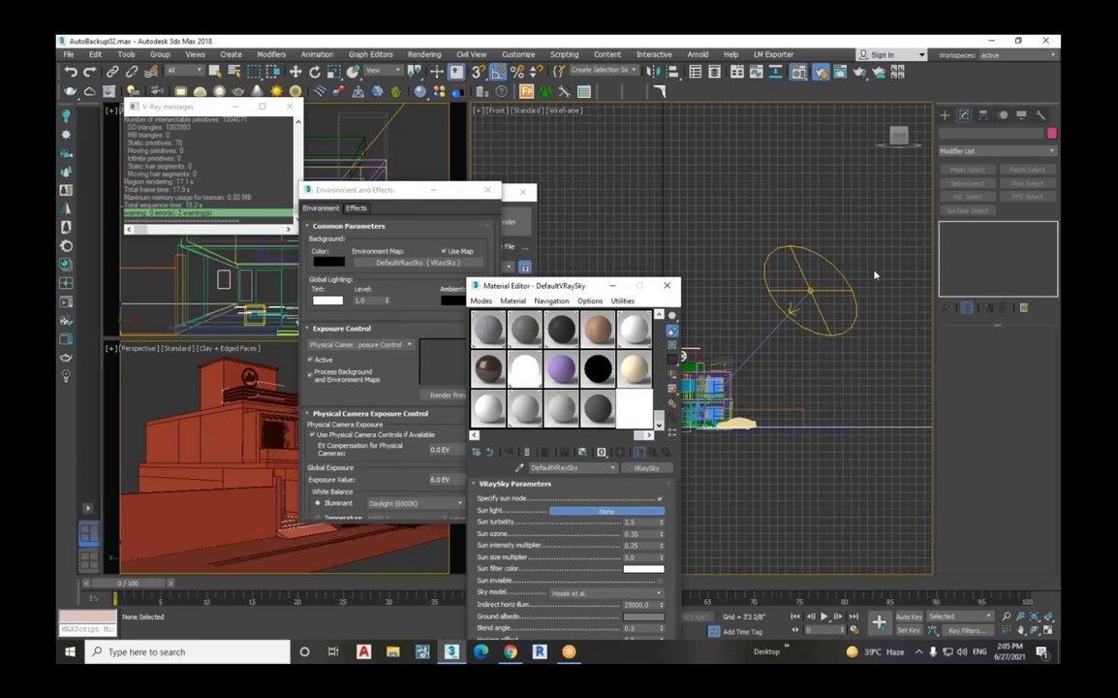
{"action": "left_click", "coordinate": [790, 310]}
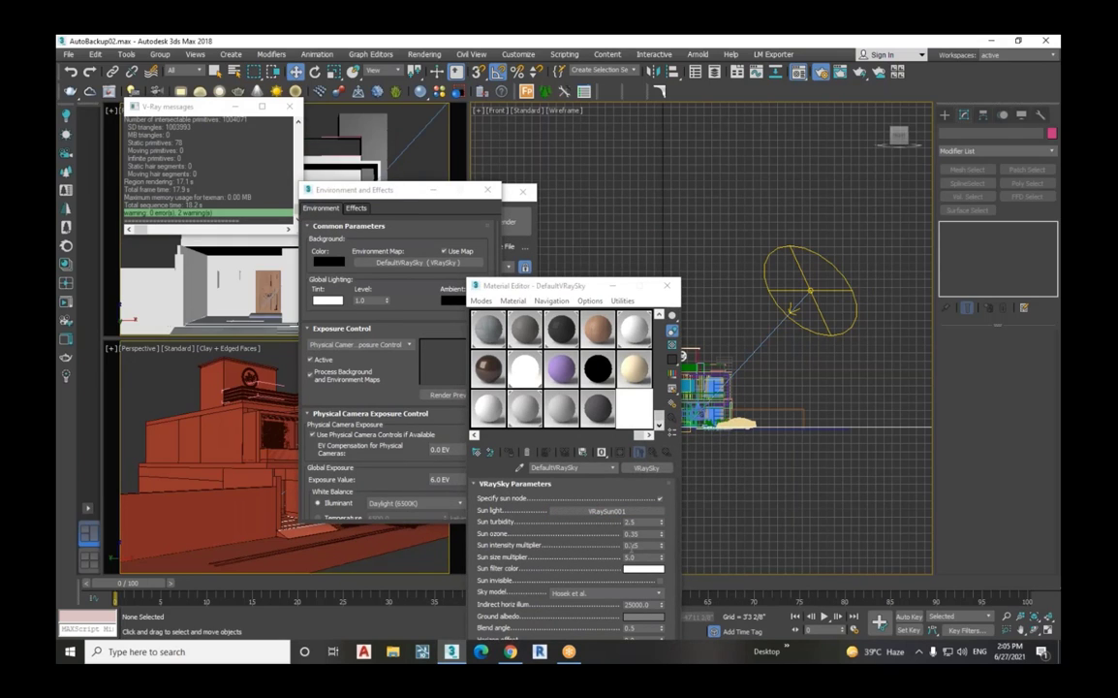
{"action": "double_click", "coordinate": [632, 545]}
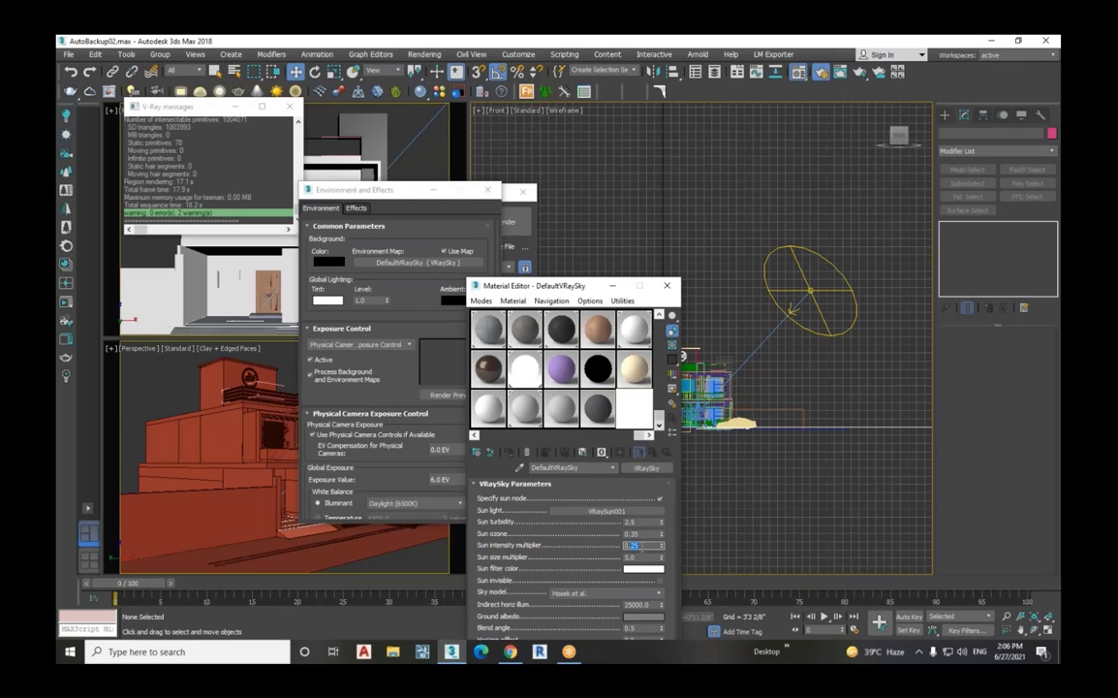
{"action": "key", "text": "Tab"}
Step: Start a V-Ray IPR render from the render setup and inspect the sunlit facade in the frame buffer
{"action": "left_click", "coordinate": [434, 193]}
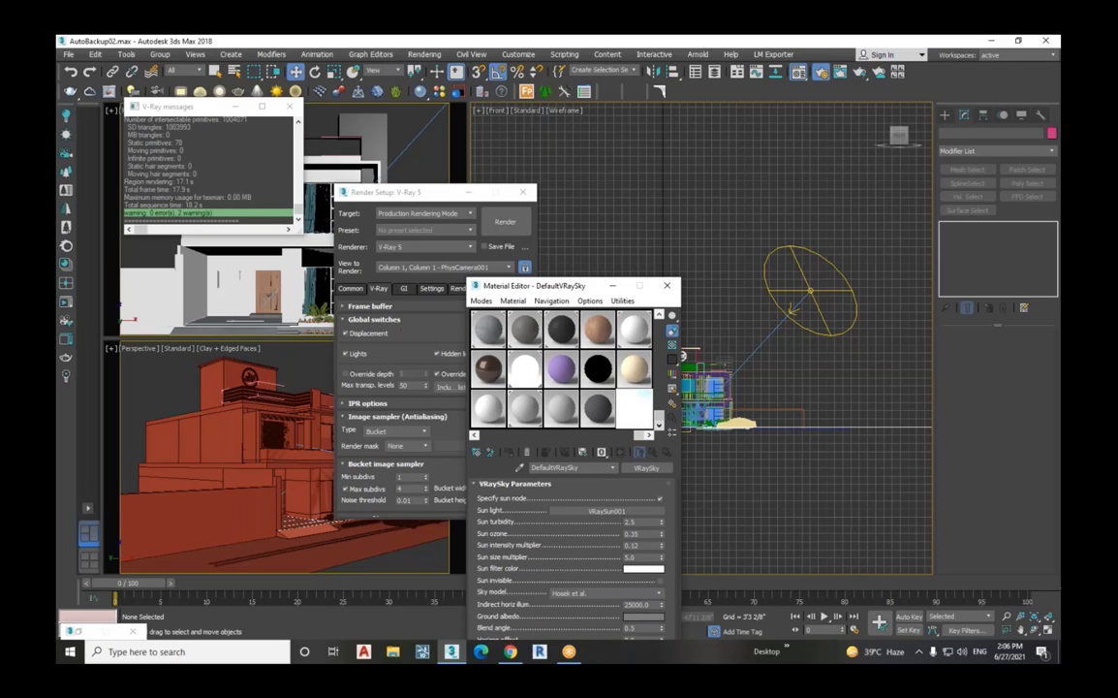
{"action": "left_click", "coordinate": [373, 319]}
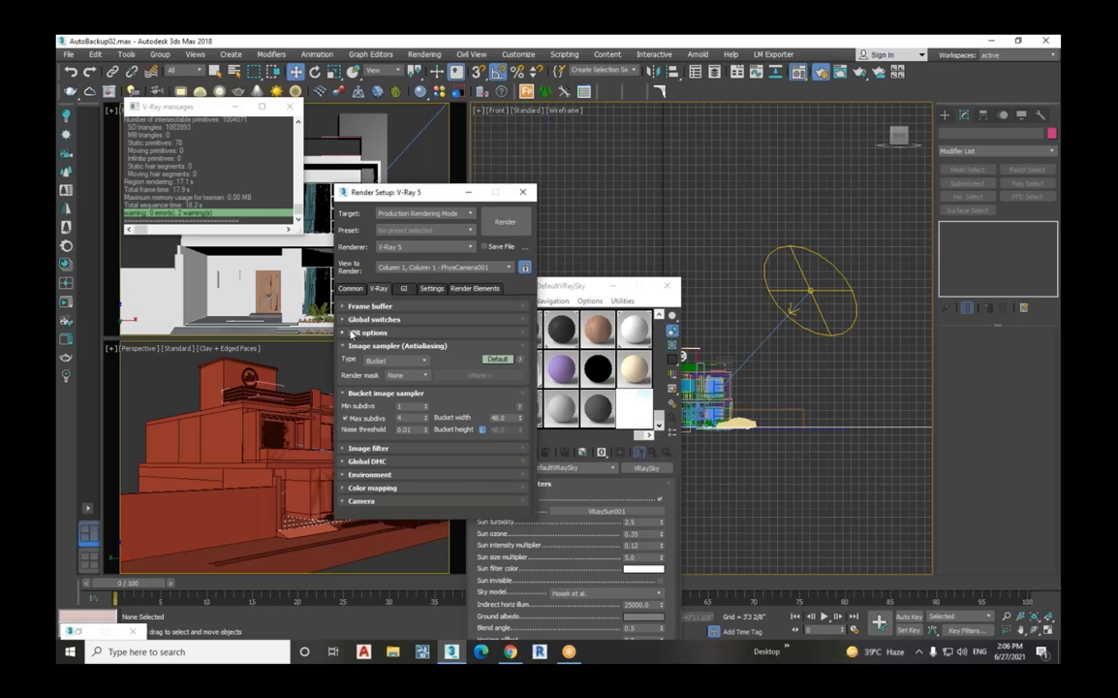
{"action": "left_click", "coordinate": [346, 333]}
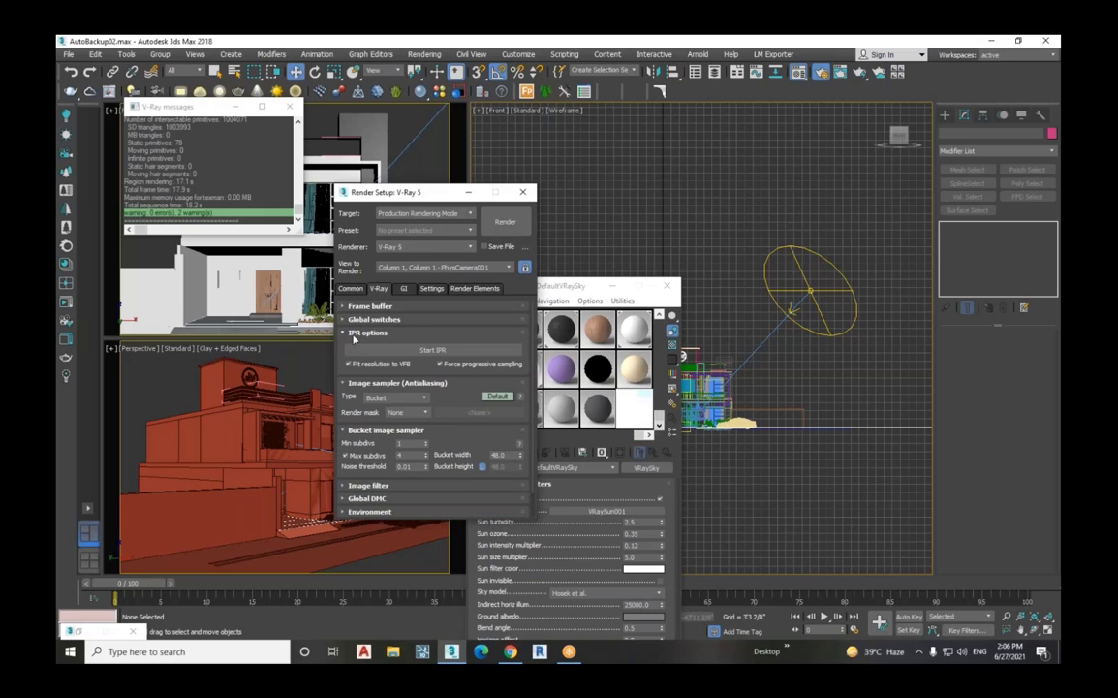
{"action": "left_click", "coordinate": [428, 353]}
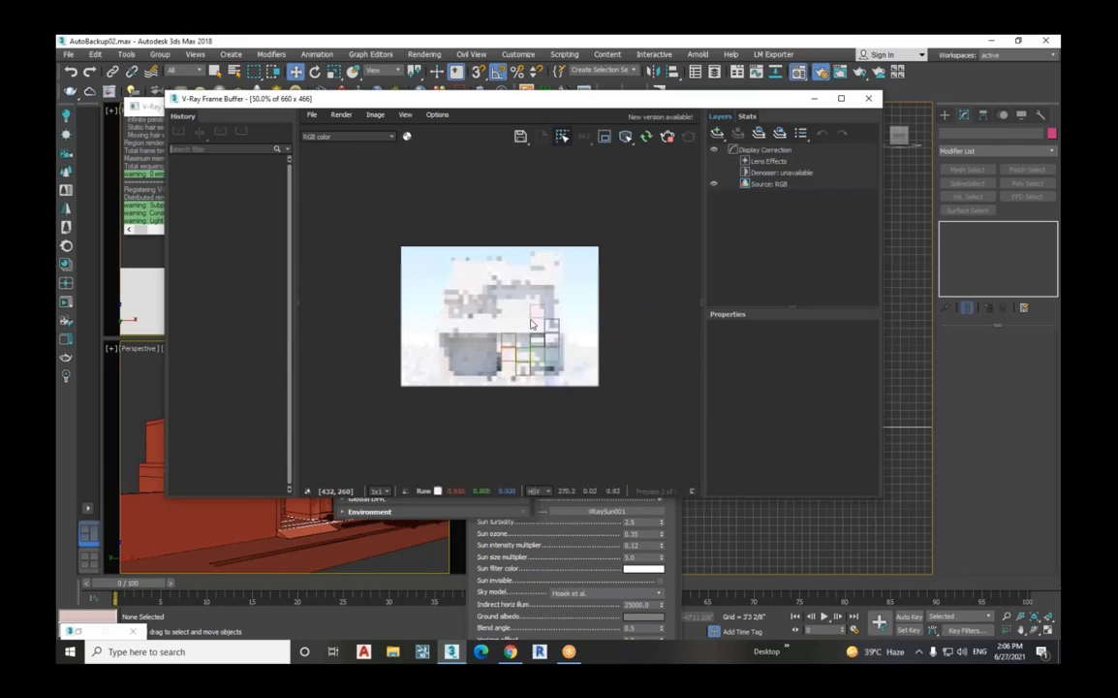
{"action": "scroll", "coordinate": [530, 324], "scroll_direction": "up", "scroll_amount": 3}
{"action": "scroll", "coordinate": [530, 323], "scroll_direction": "down", "scroll_amount": 2}
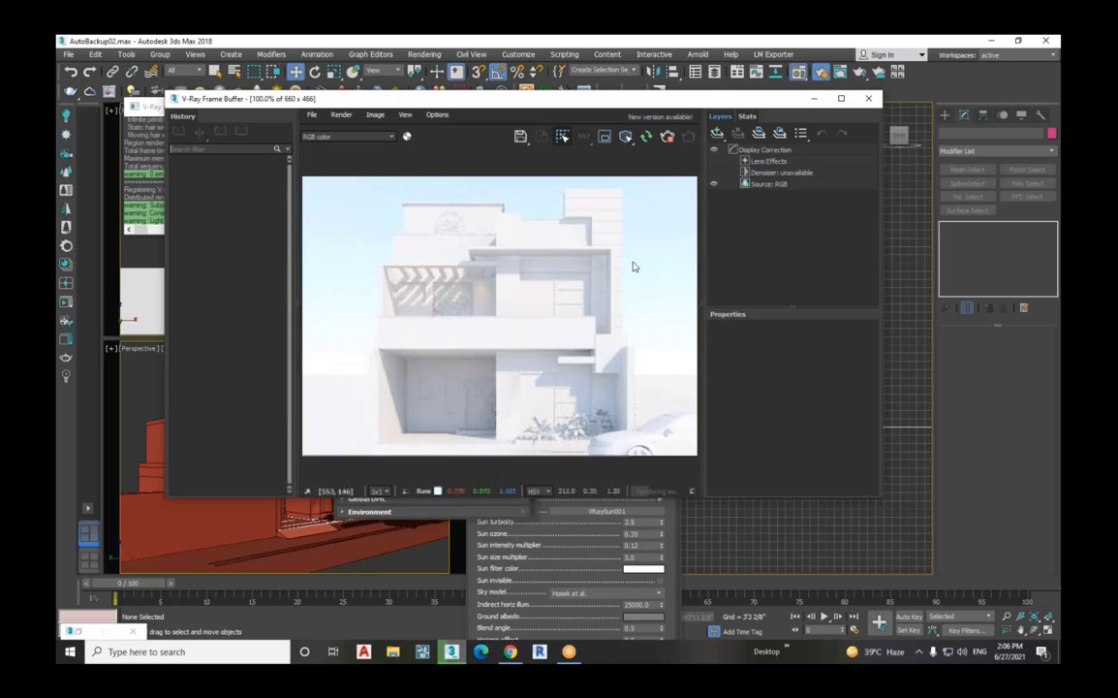
Step: Lower the VRaySun's intensity multiplier to 0.05 and check the facade's brightness and shadows in the interactive render
{"action": "left_click_drag", "start_coordinate": [647, 107], "coordinate": [547, 126]}
{"action": "left_click", "coordinate": [819, 256]}
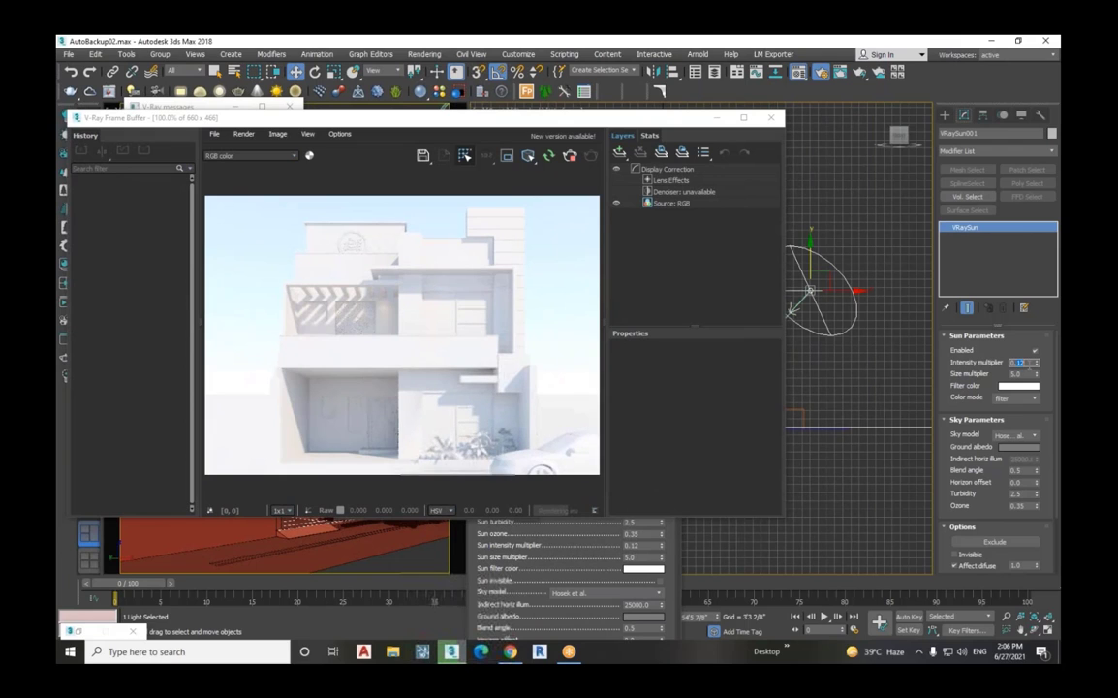
{"action": "double_click", "coordinate": [1017, 361]}
{"action": "type", "text": "0.05"}
{"action": "key", "text": "Tab"}
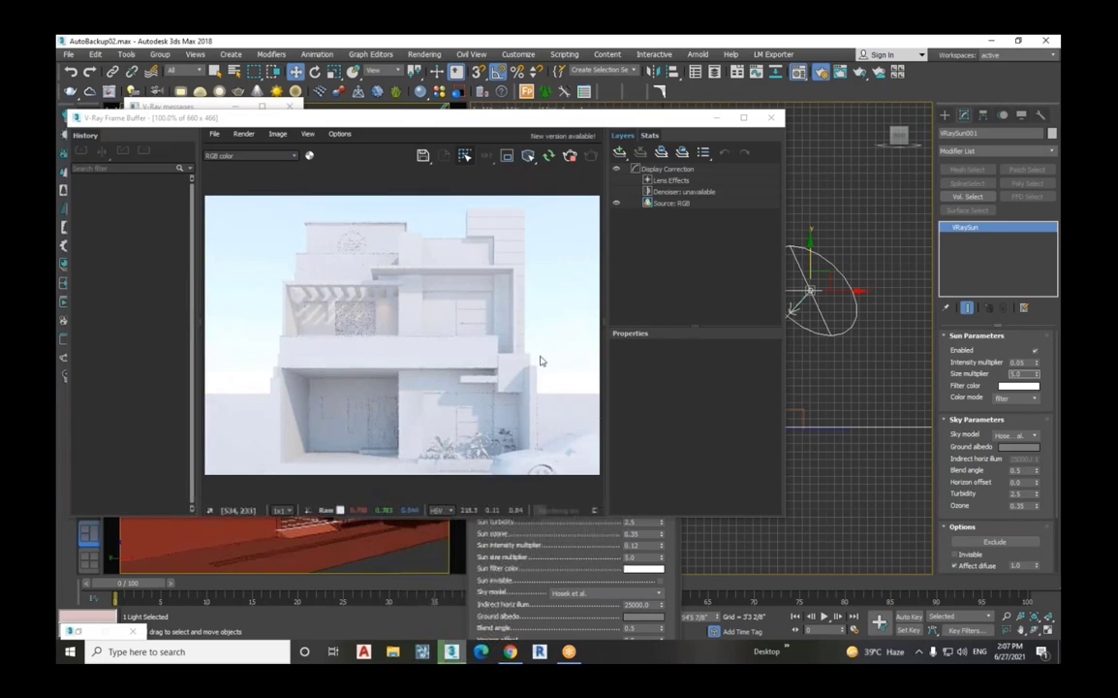
{"action": "scroll", "coordinate": [519, 383], "scroll_direction": "up", "scroll_amount": 3}
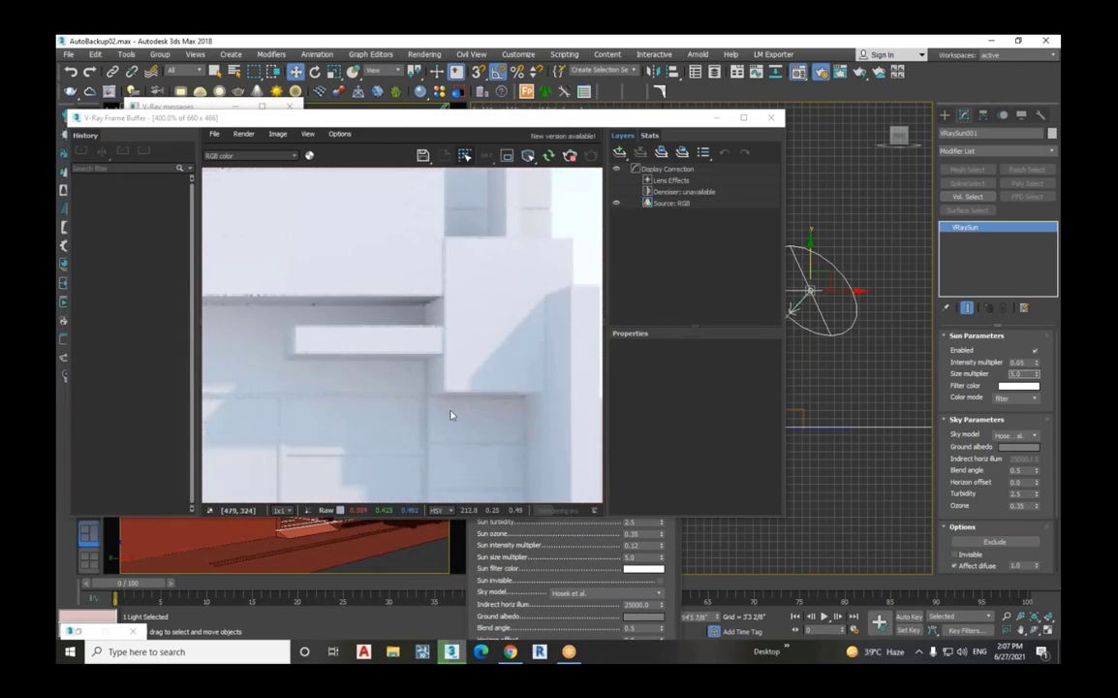
{"action": "scroll", "coordinate": [502, 350], "scroll_direction": "down", "scroll_amount": 3}
{"action": "scroll", "coordinate": [502, 347], "scroll_direction": "down", "scroll_amount": 1}
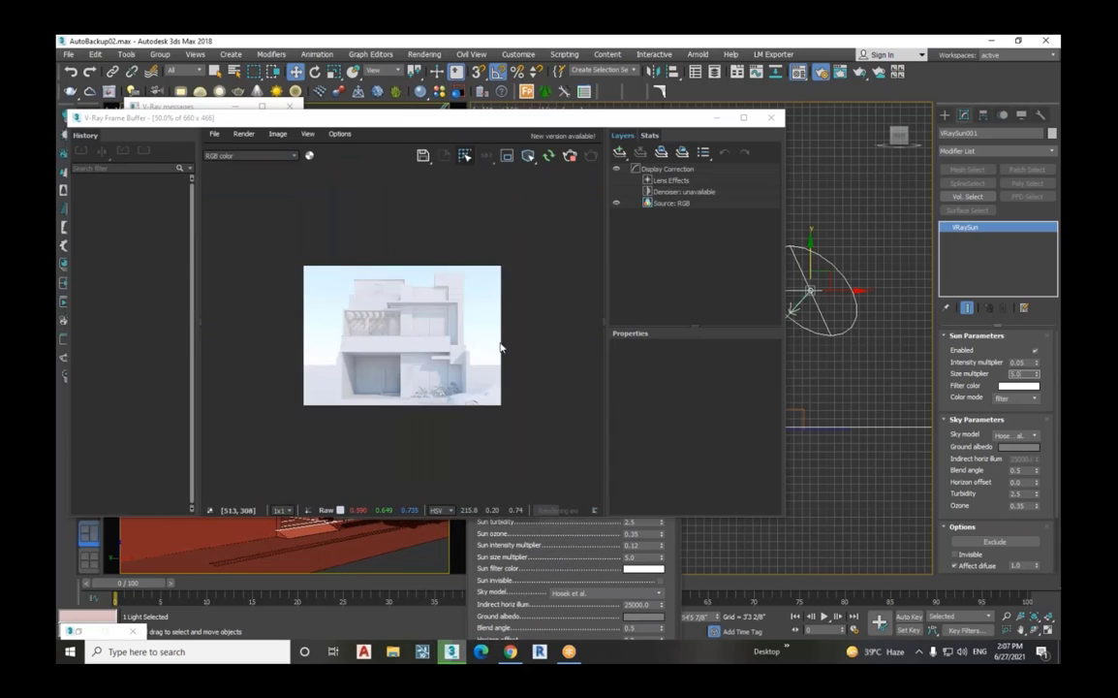
{"action": "scroll", "coordinate": [407, 309], "scroll_direction": "up", "scroll_amount": 1}
{"action": "scroll", "coordinate": [455, 310], "scroll_direction": "up", "scroll_amount": 1}
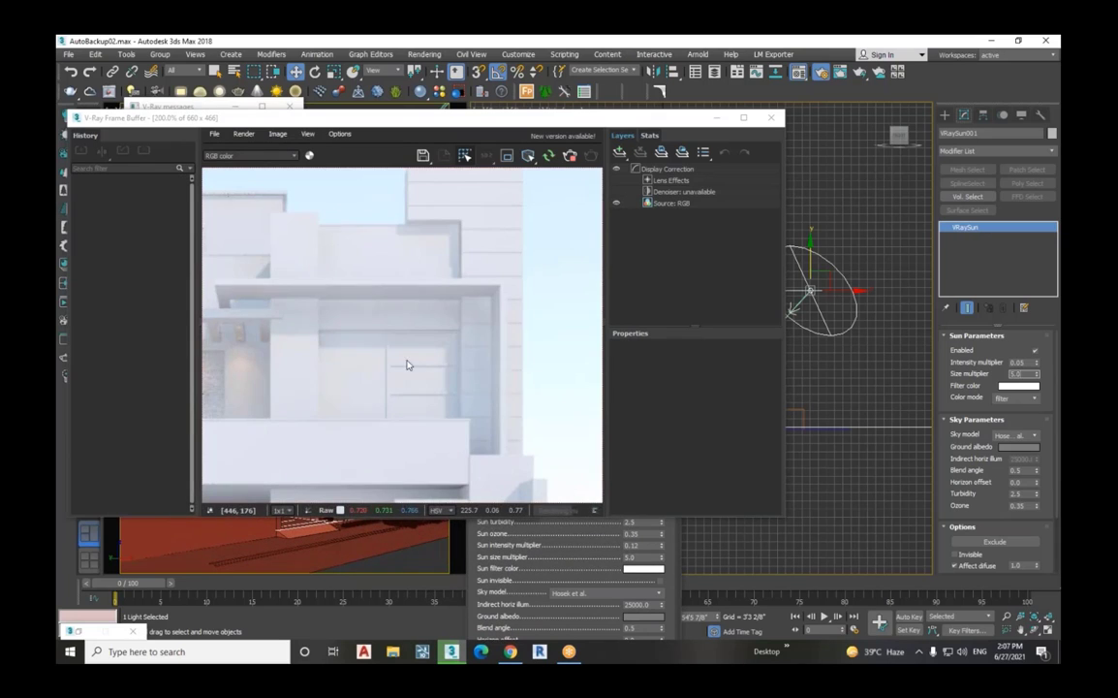
{"action": "scroll", "coordinate": [442, 325], "scroll_direction": "down", "scroll_amount": 1}
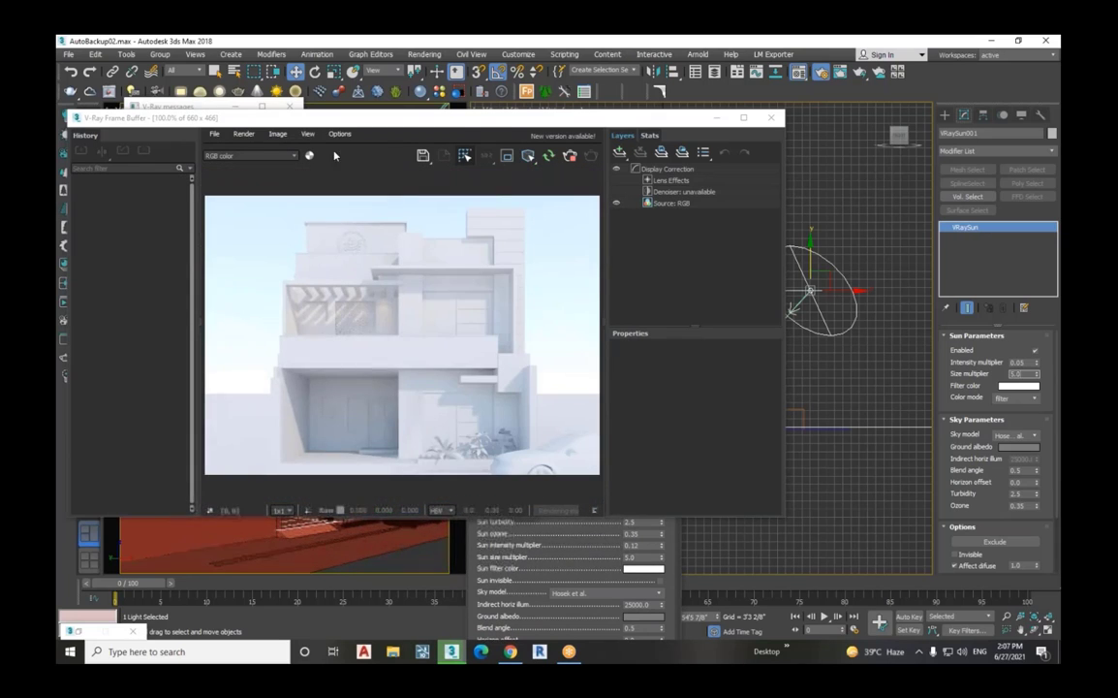
Step: Select the physical camera and set its exposure target to 10 EV, checking the facade in the interactive render
{"action": "left_click_drag", "start_coordinate": [331, 118], "coordinate": [374, 190]}
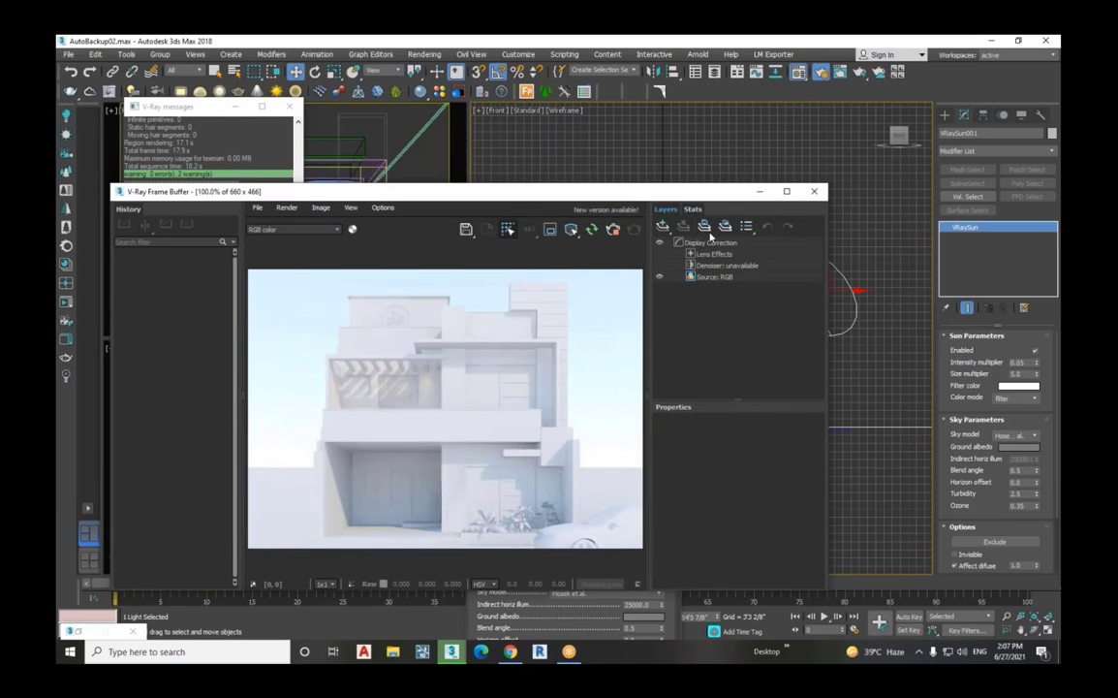
{"action": "left_click_drag", "start_coordinate": [620, 190], "coordinate": [510, 177]}
{"action": "scroll", "coordinate": [839, 408], "scroll_direction": "down", "scroll_amount": 3}
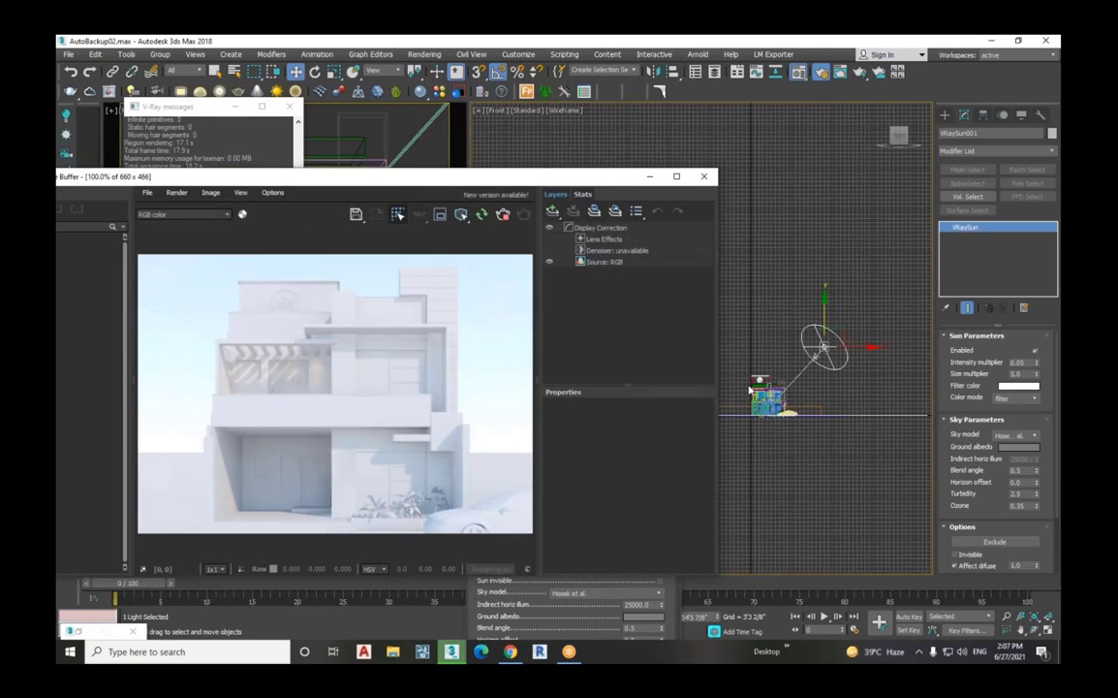
{"action": "scroll", "coordinate": [762, 405], "scroll_direction": "up", "scroll_amount": 6}
{"action": "left_click", "coordinate": [807, 434]}
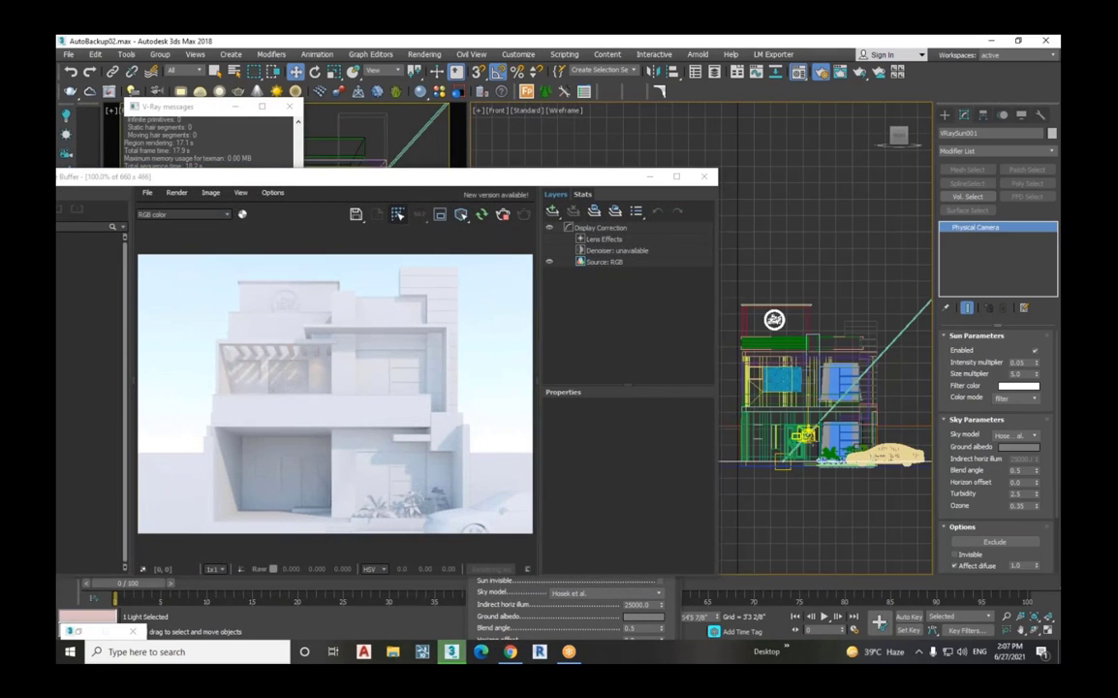
{"action": "left_click", "coordinate": [803, 435]}
{"action": "left_click_drag", "start_coordinate": [1021, 502], "coordinate": [1021, 479]}
{"action": "left_click_drag", "start_coordinate": [1019, 411], "coordinate": [968, 411]}
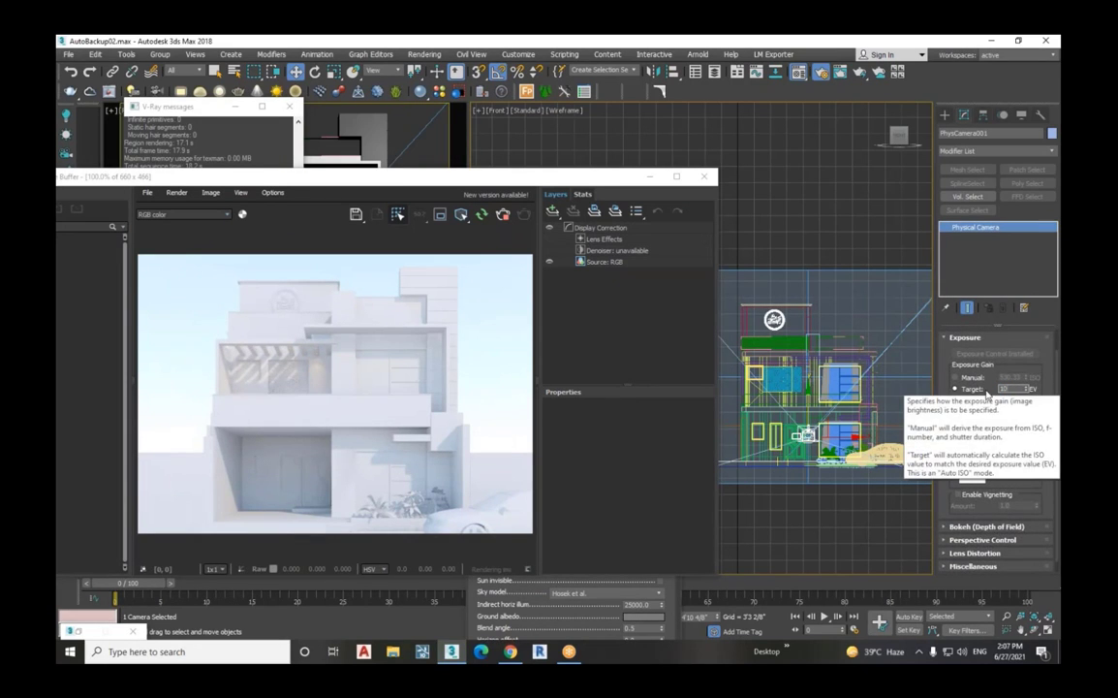
{"action": "type", "text": "10"}
{"action": "key", "text": "Return"}
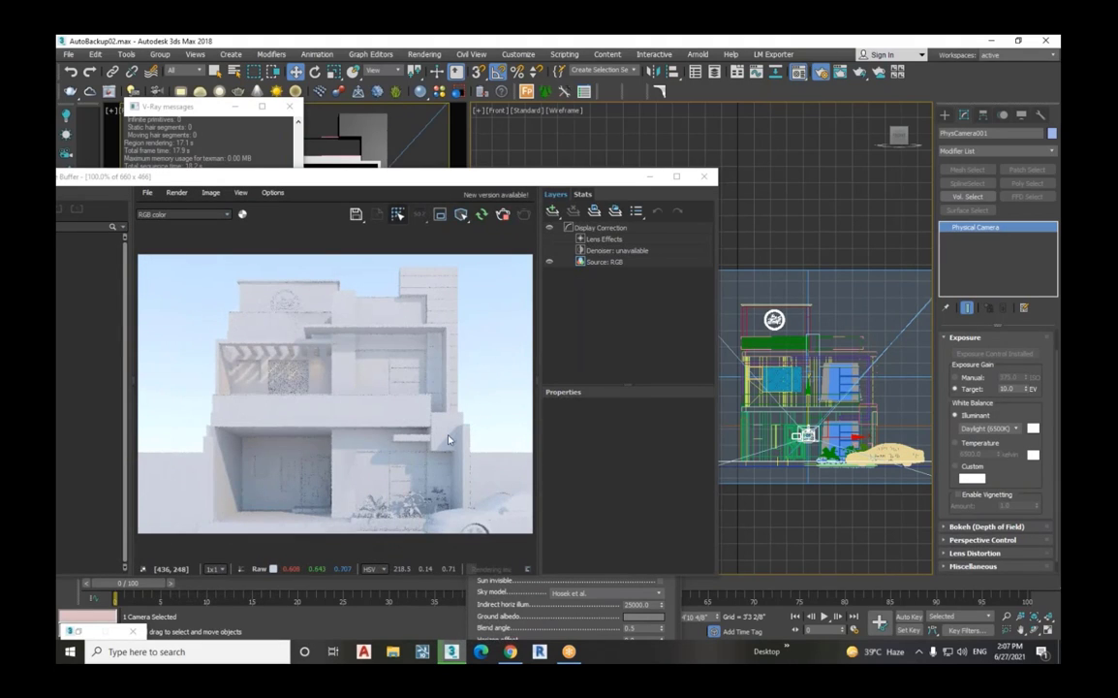
{"action": "scroll", "coordinate": [431, 426], "scroll_direction": "up", "scroll_amount": 2}
{"action": "scroll", "coordinate": [440, 428], "scroll_direction": "down", "scroll_amount": 2}
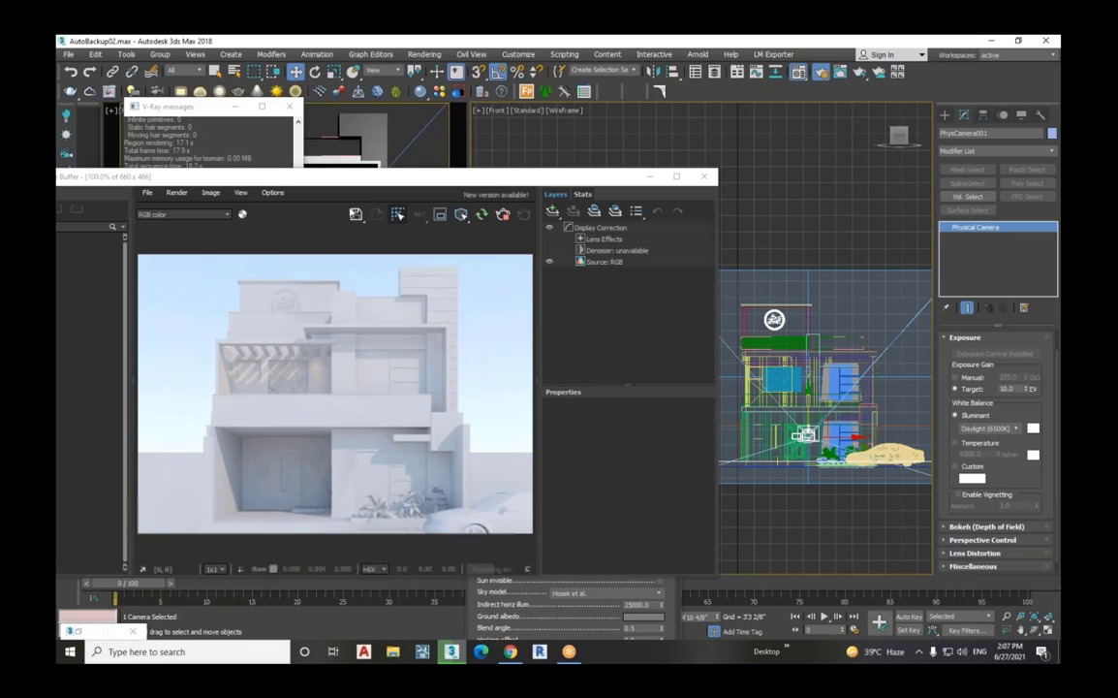
Step: Lower the Reinhard color mapping burn value to 0.12 in the render setup and refresh the interactive render
{"action": "left_click_drag", "start_coordinate": [363, 183], "coordinate": [519, 266]}
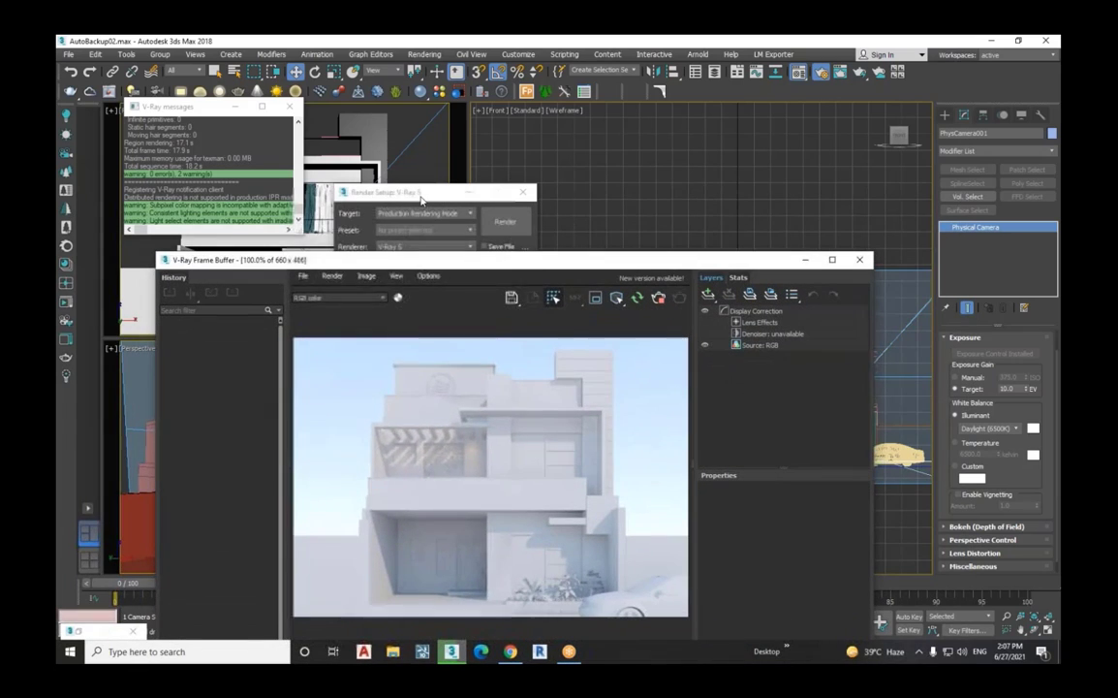
{"action": "left_click", "coordinate": [420, 196]}
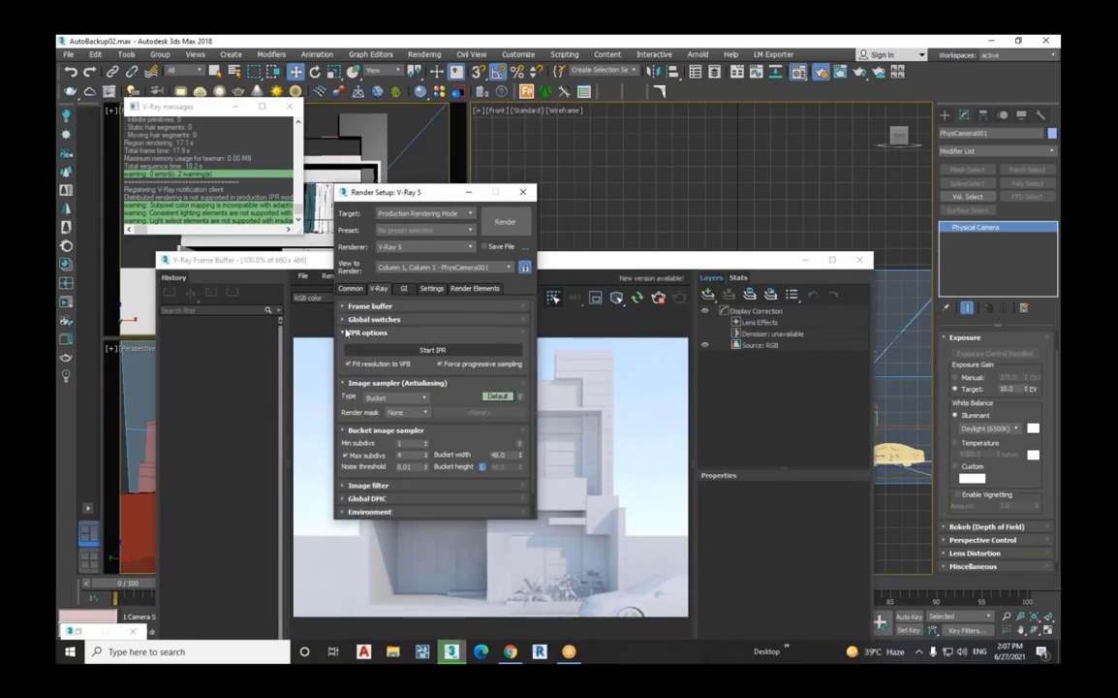
{"action": "left_click", "coordinate": [346, 332]}
{"action": "left_click", "coordinate": [347, 346]}
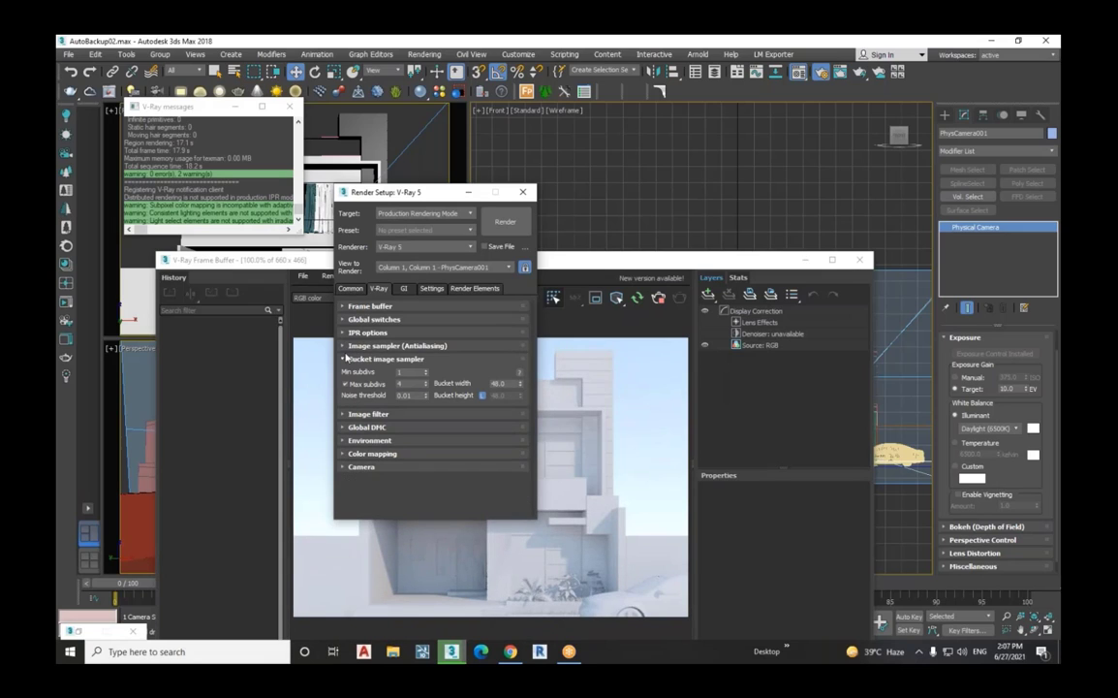
{"action": "left_click", "coordinate": [361, 360]}
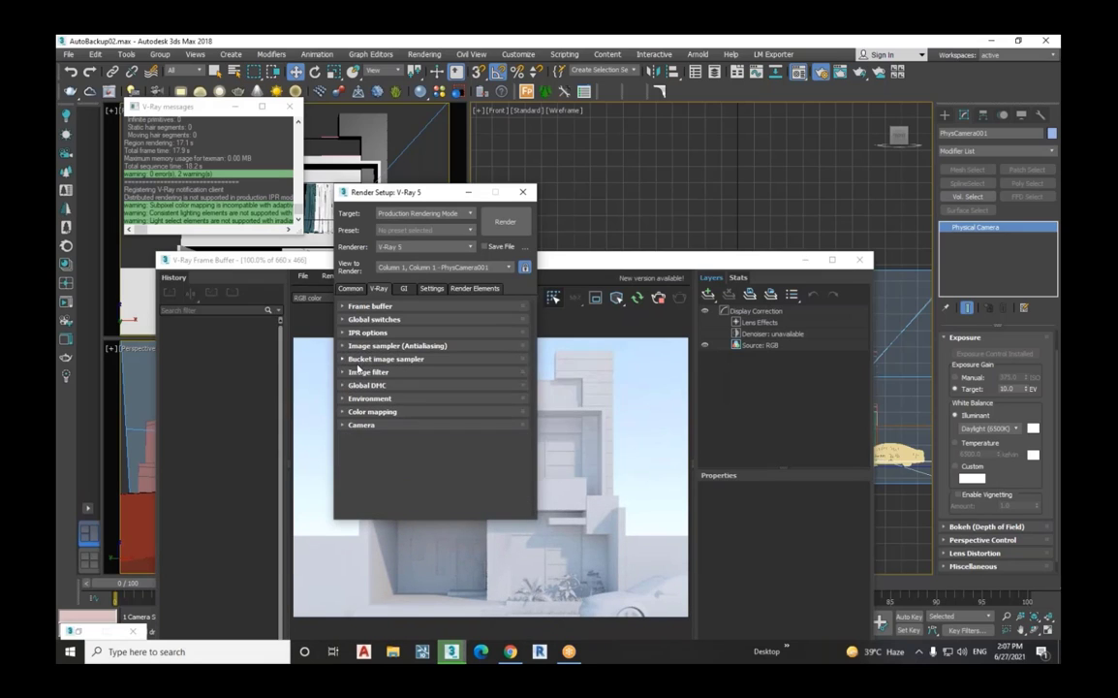
{"action": "left_click", "coordinate": [347, 412]}
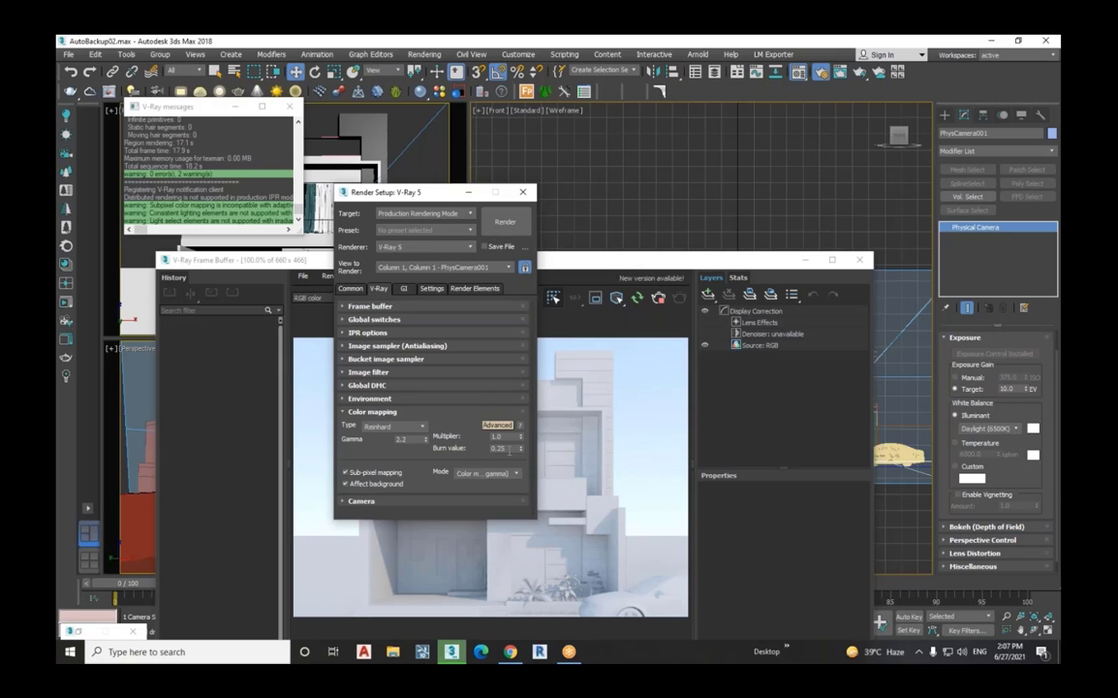
{"action": "double_click", "coordinate": [510, 451]}
{"action": "type", "text": "0.12"}
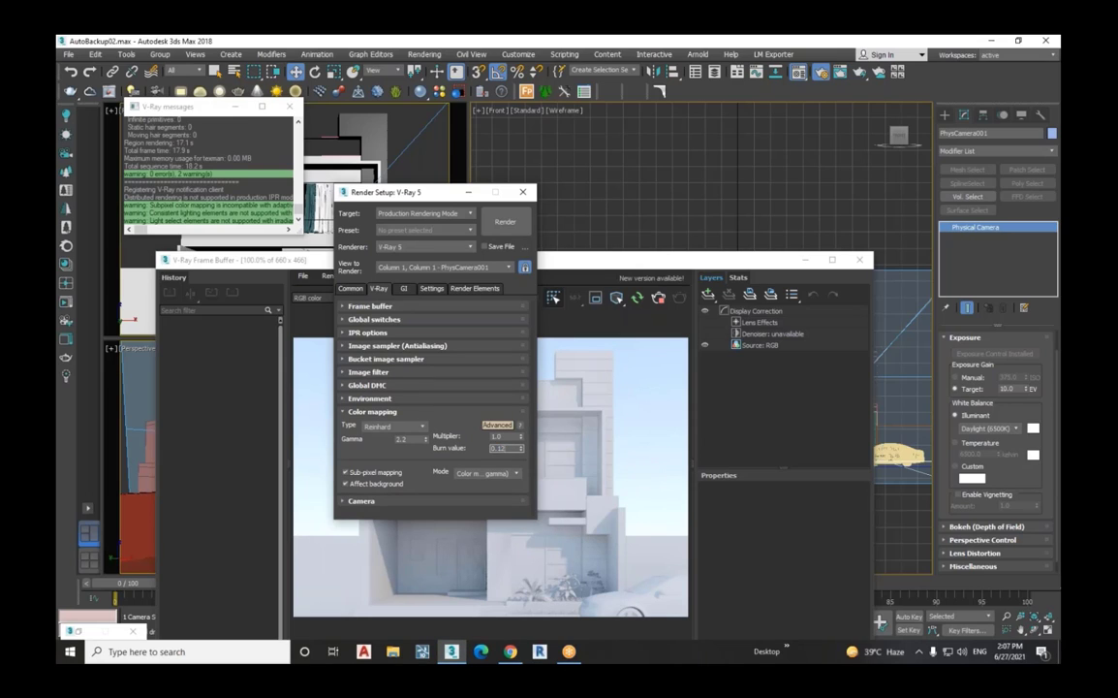
{"action": "key", "text": "Tab"}
{"action": "left_click", "coordinate": [636, 301]}
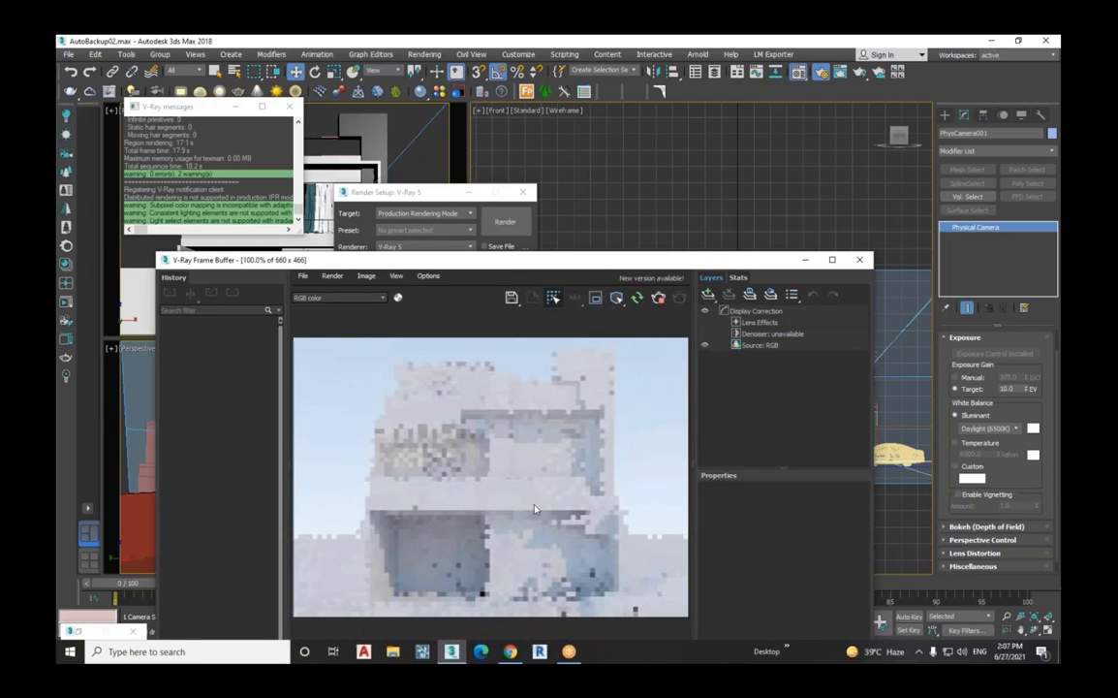
Step: Review the color mapping and global illumination settings, put the render setup away and examine the rendered facade up close
{"action": "left_click", "coordinate": [448, 244]}
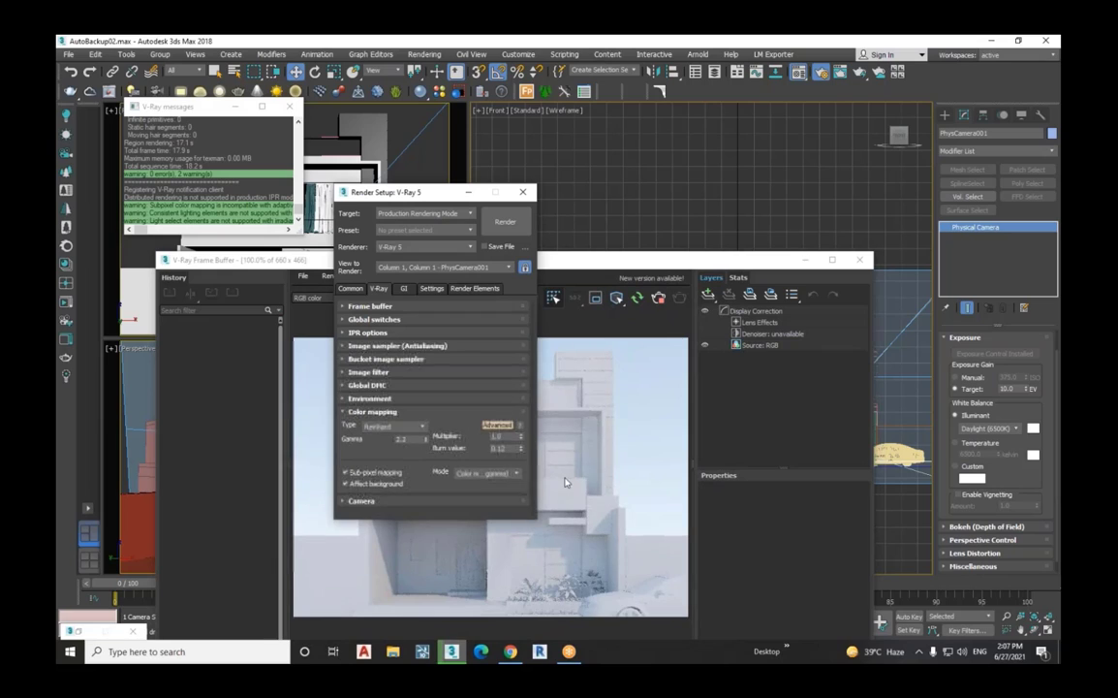
{"action": "scroll", "coordinate": [642, 518], "scroll_direction": "down", "scroll_amount": 2}
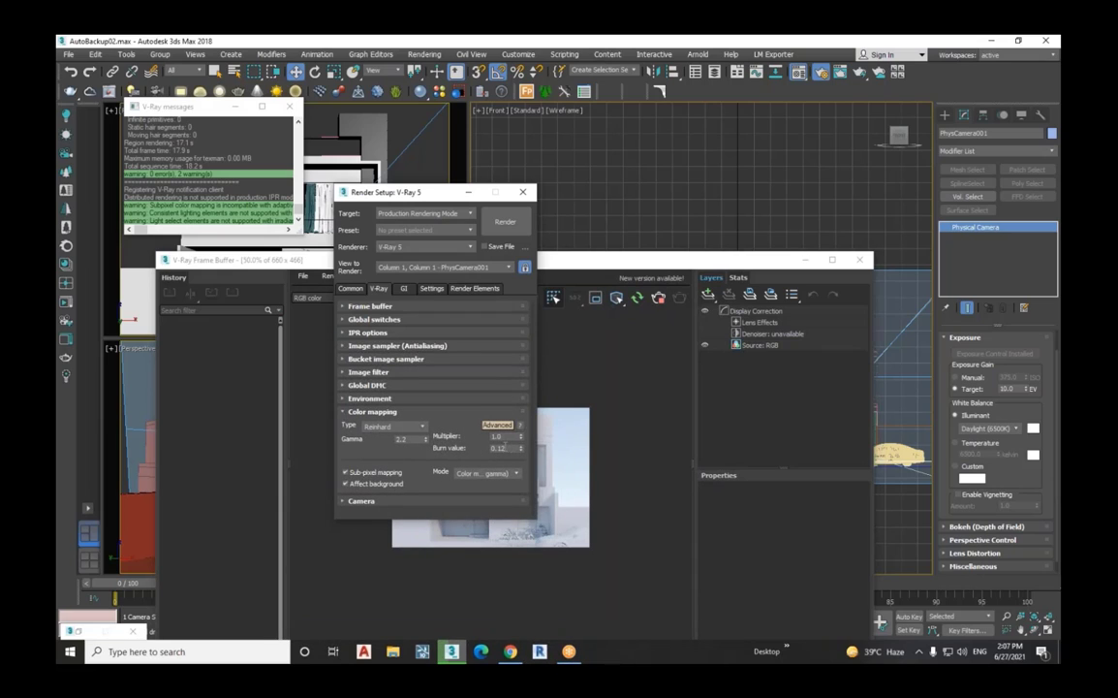
{"action": "left_click_drag", "start_coordinate": [505, 446], "coordinate": [499, 447]}
{"action": "left_click", "coordinate": [375, 412]}
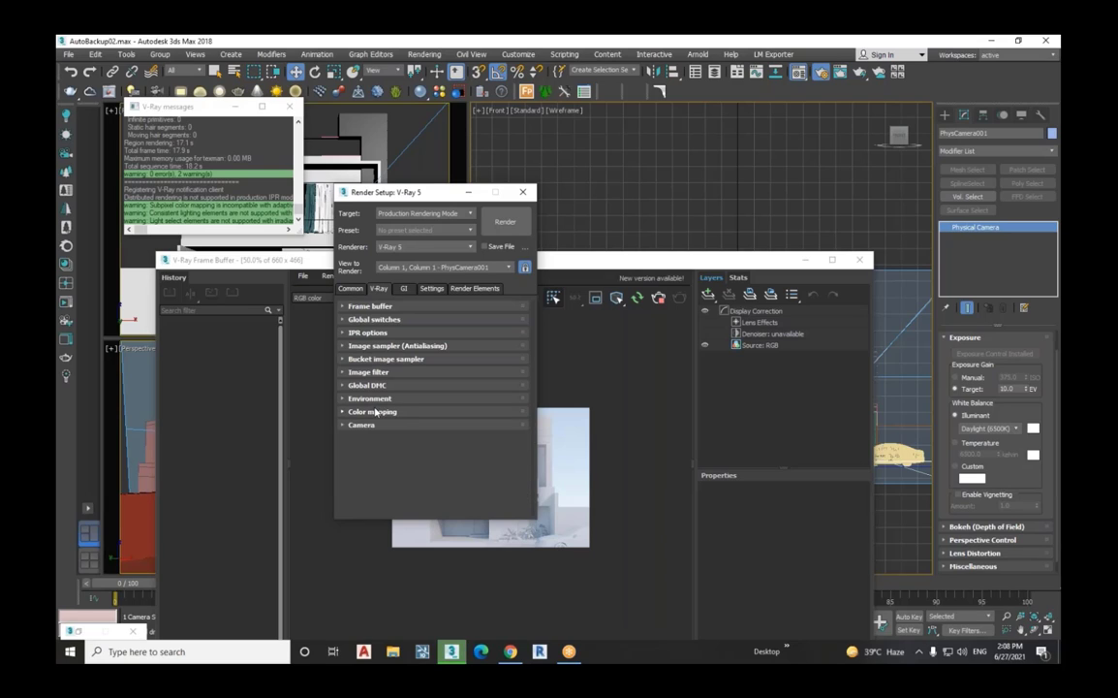
{"action": "left_click", "coordinate": [404, 288]}
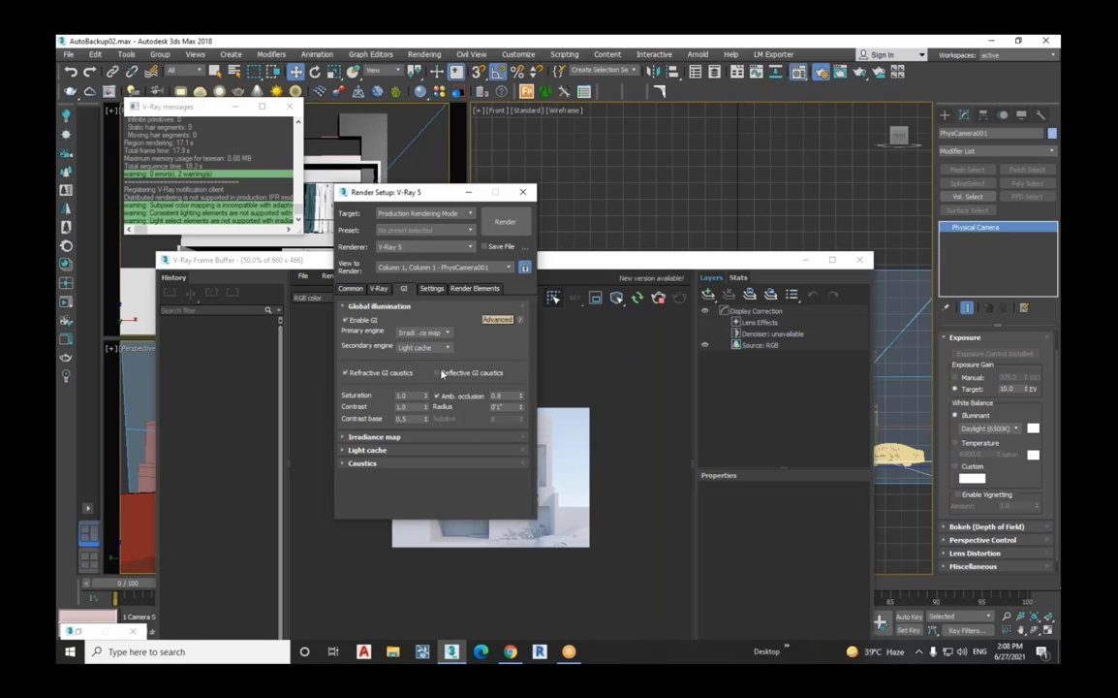
{"action": "left_click", "coordinate": [360, 307]}
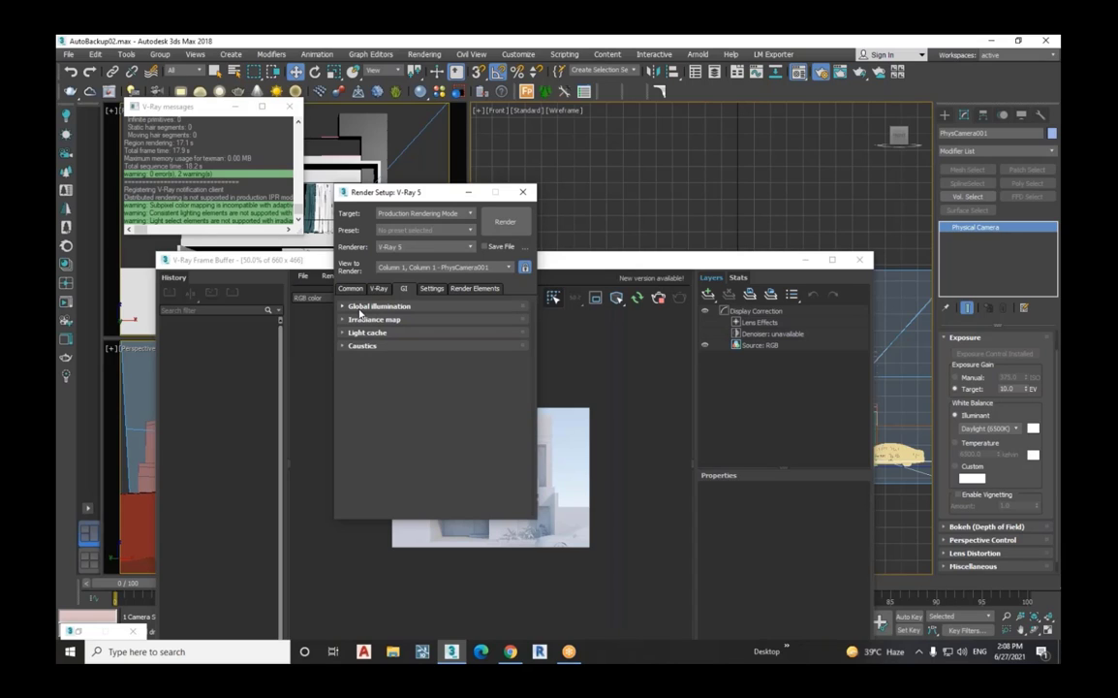
{"action": "left_click", "coordinate": [469, 195]}
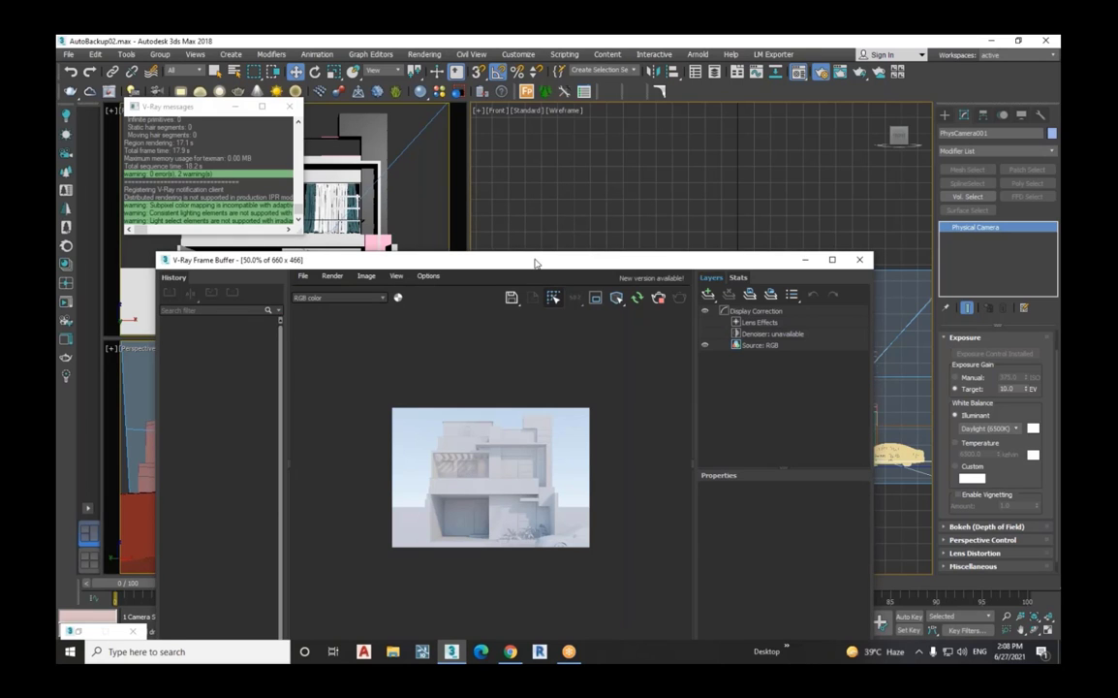
{"action": "left_click_drag", "start_coordinate": [536, 263], "coordinate": [491, 161]}
{"action": "scroll", "coordinate": [502, 367], "scroll_direction": "up", "scroll_amount": 2}
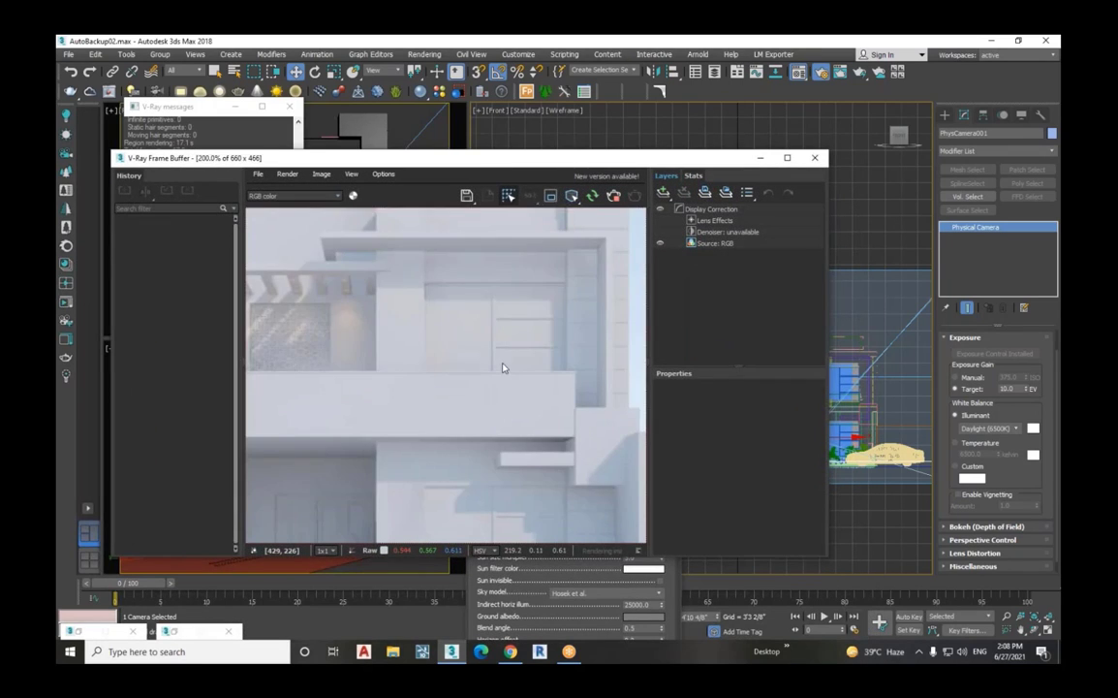
{"action": "scroll", "coordinate": [502, 367], "scroll_direction": "down", "scroll_amount": 1}
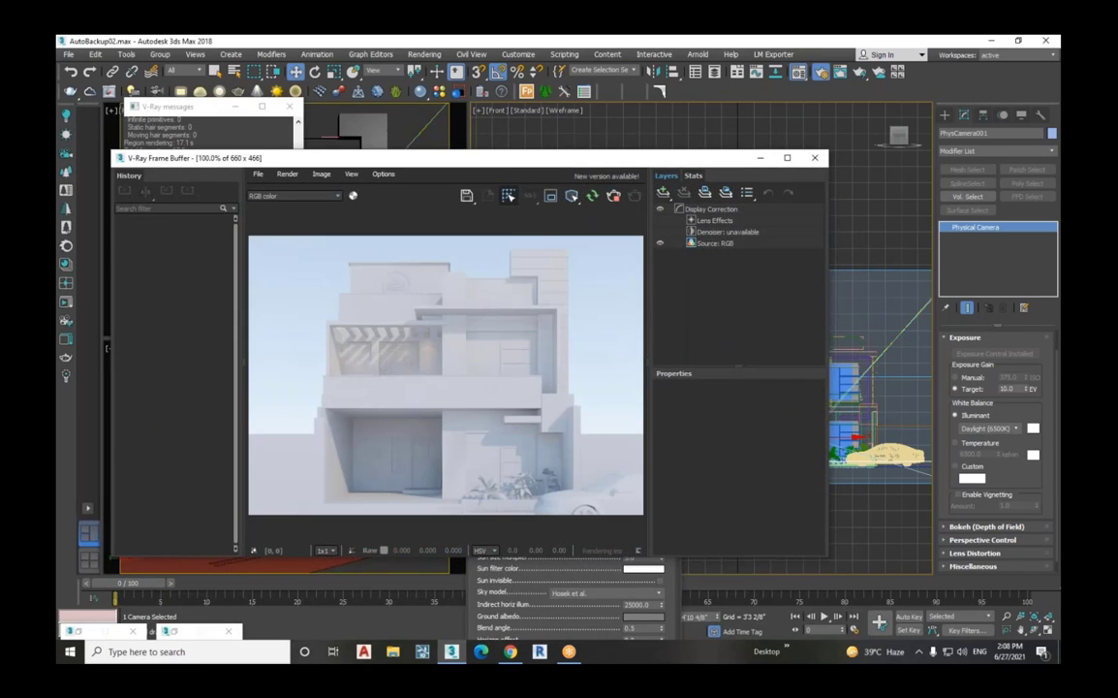
Step: Turn off cast atmospheric shadows and affect specular for the VRaySun, comparing the facade render with affect diffuse off and on again
{"action": "left_click", "coordinate": [893, 341]}
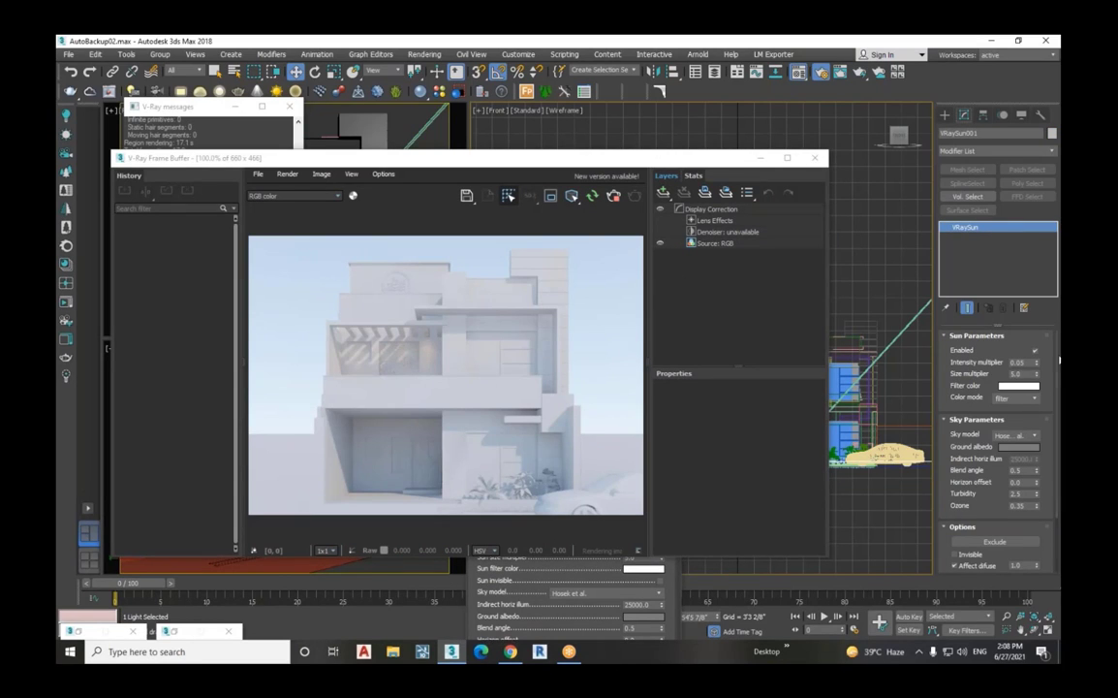
{"action": "scroll", "coordinate": [1036, 481], "scroll_direction": "down", "scroll_amount": 3}
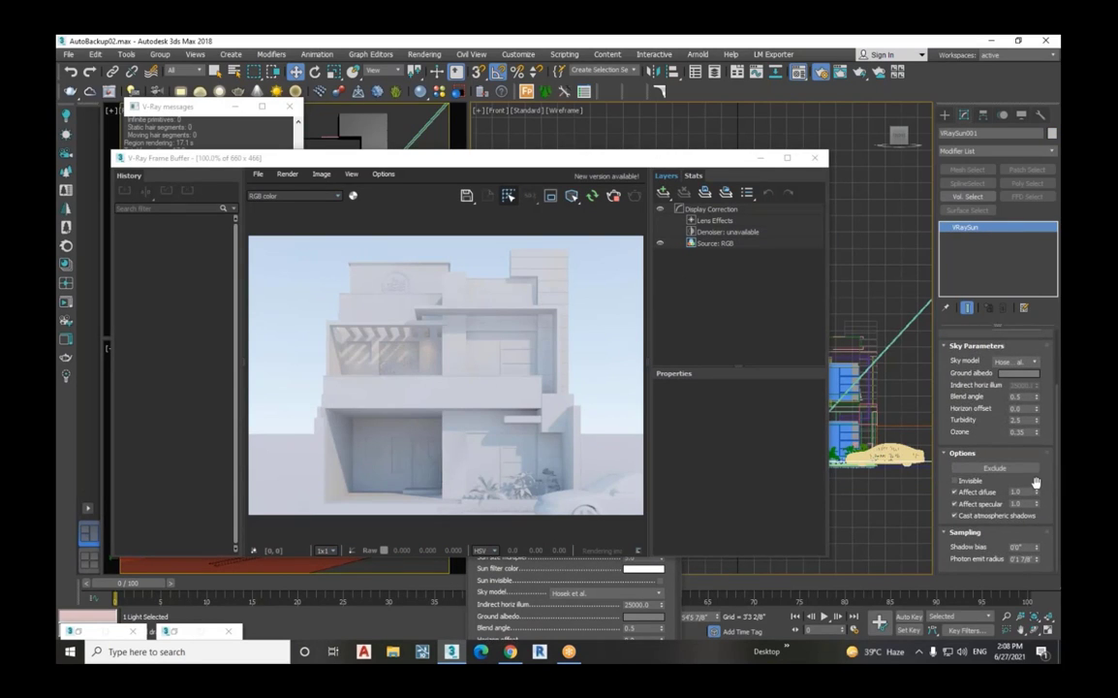
{"action": "left_click", "coordinate": [968, 514]}
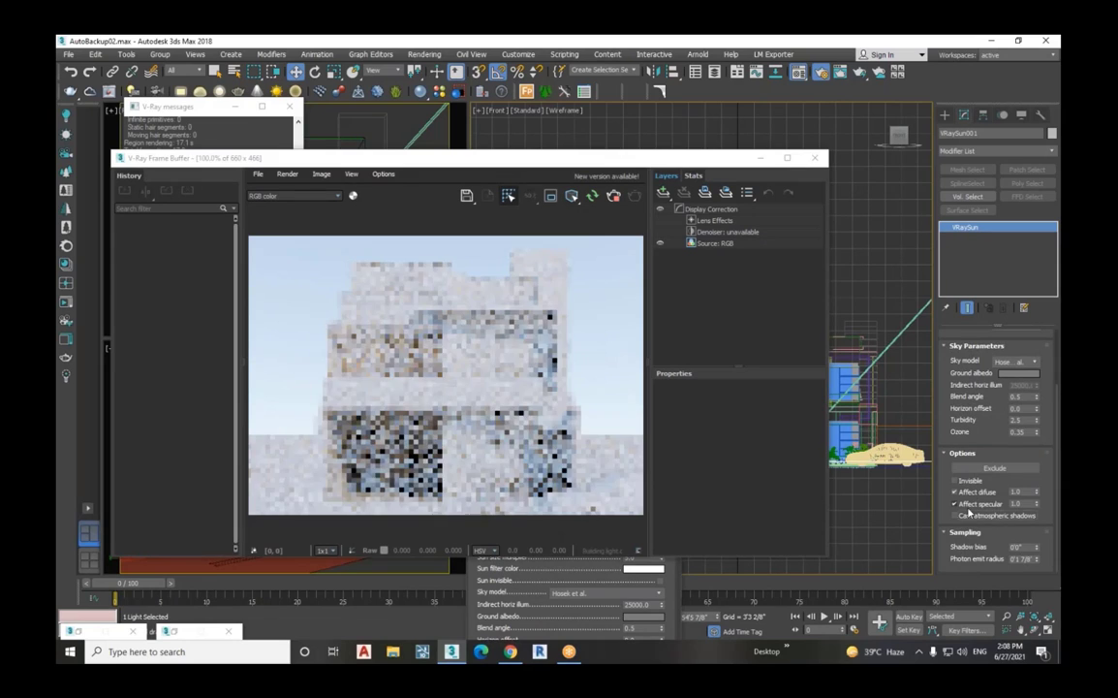
{"action": "left_click", "coordinate": [968, 505]}
{"action": "left_click", "coordinate": [969, 493]}
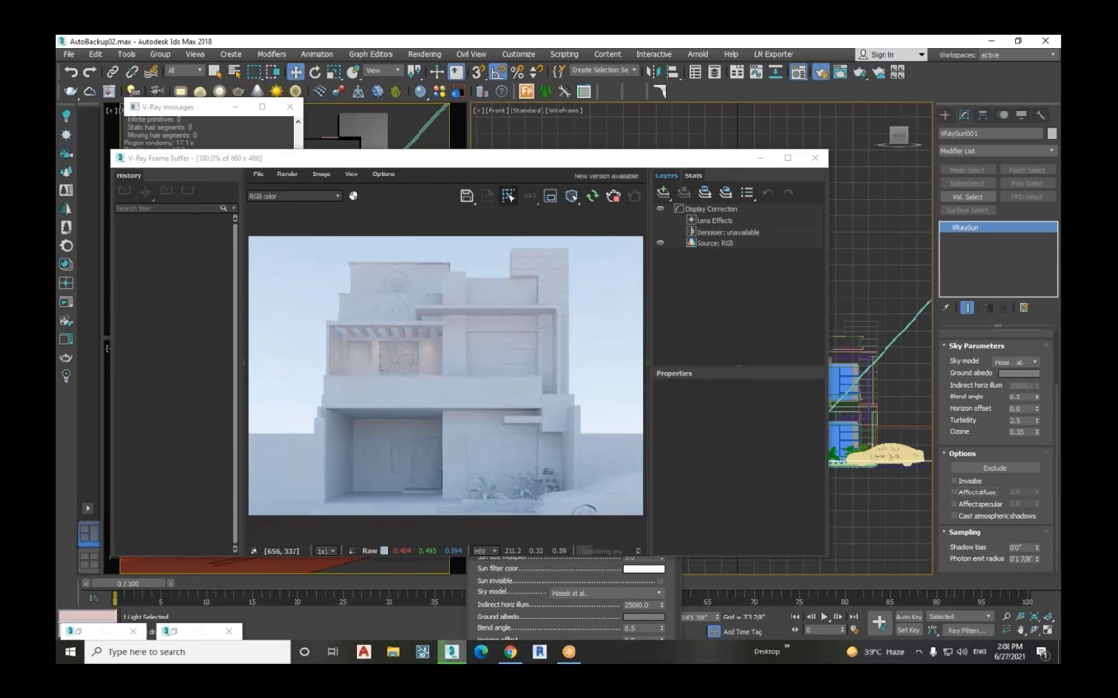
{"action": "left_click", "coordinate": [955, 492]}
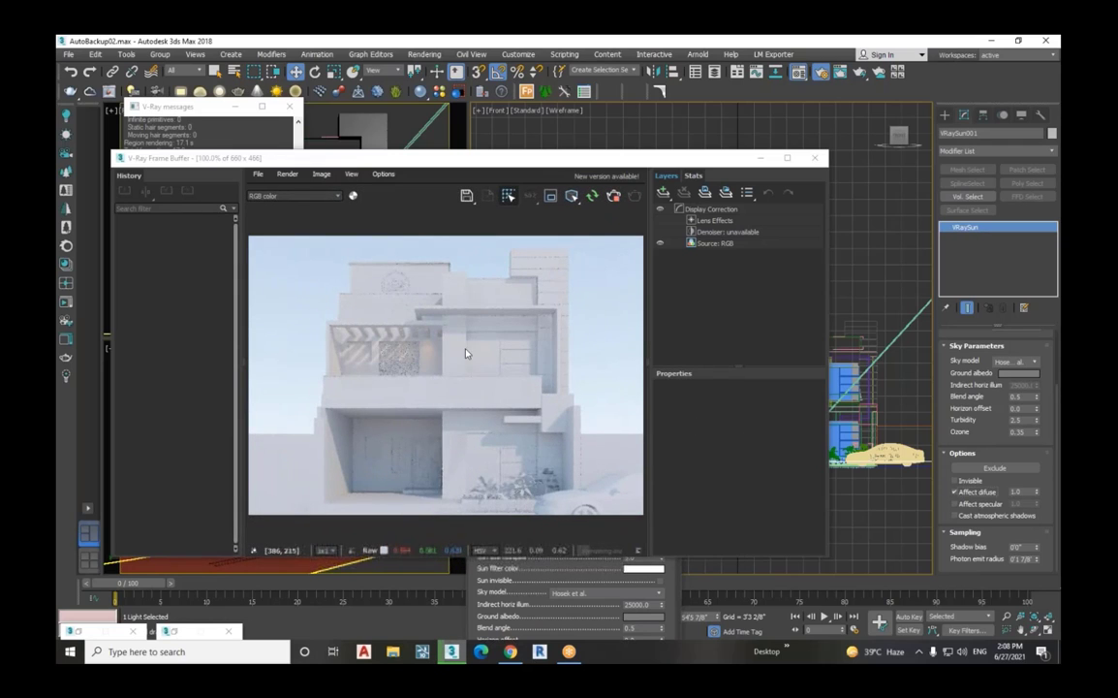
{"action": "scroll", "coordinate": [444, 365], "scroll_direction": "up", "scroll_amount": 2}
{"action": "scroll", "coordinate": [464, 379], "scroll_direction": "down", "scroll_amount": 3}
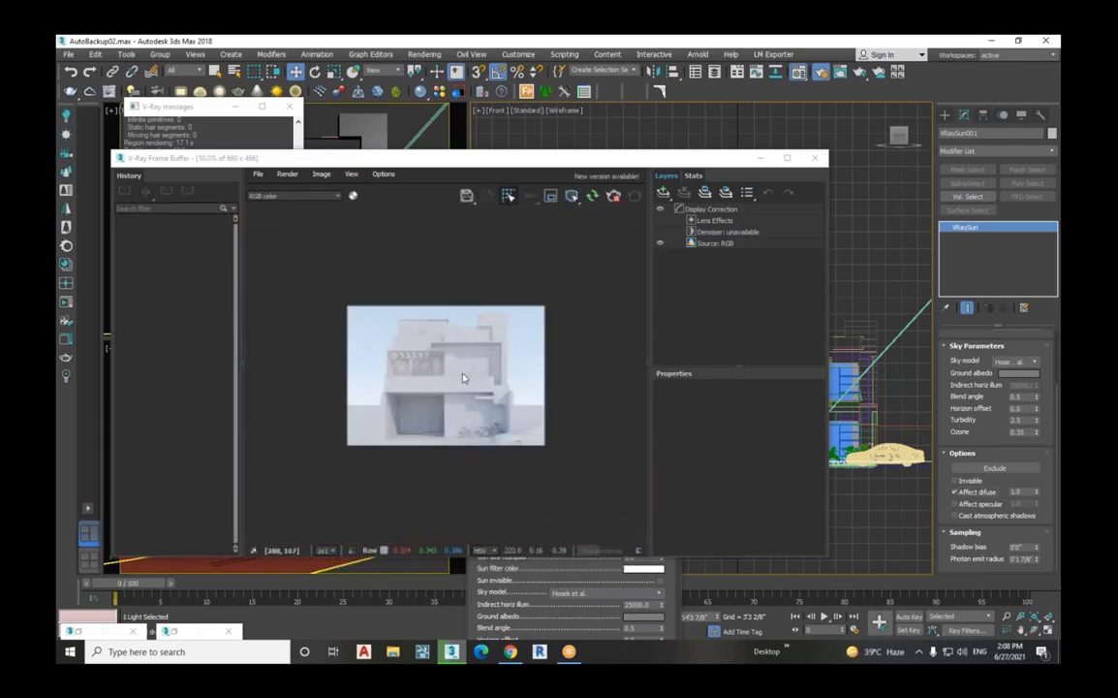
{"action": "scroll", "coordinate": [465, 342], "scroll_direction": "up", "scroll_amount": 3}
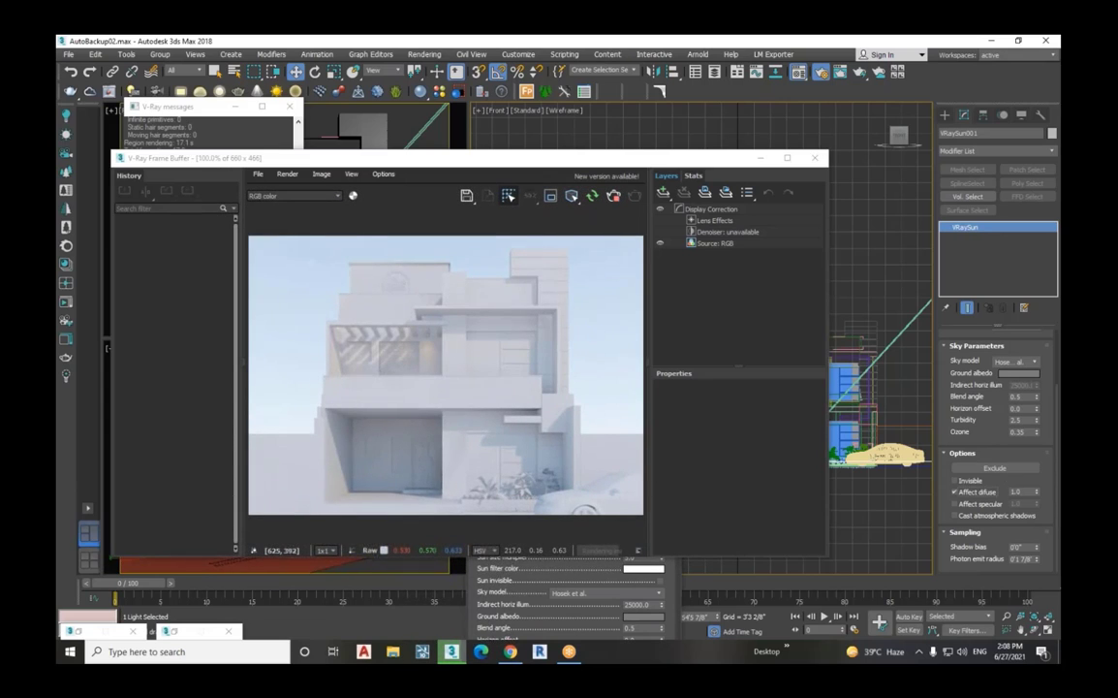
Step: Try a VRaySun affect diffuse amount of 0.25 in the interactive render
{"action": "left_click_drag", "start_coordinate": [1031, 491], "coordinate": [958, 491]}
{"action": "type", "text": ".25"}
{"action": "key", "text": "Return"}
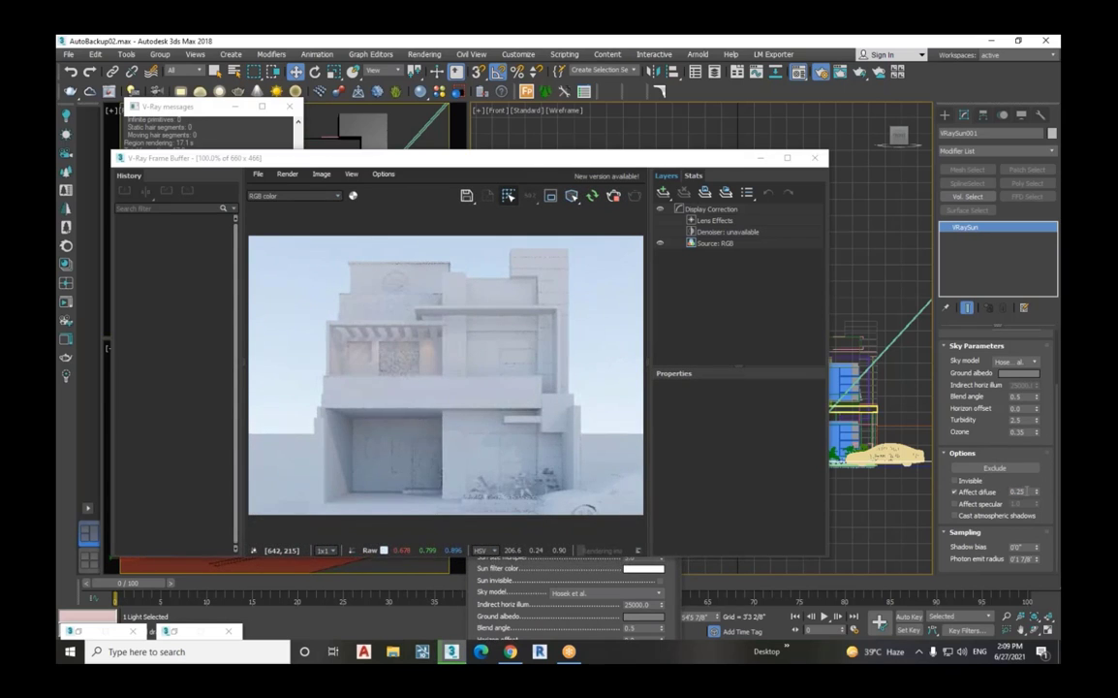
Step: Set the VRaySun's affect diffuse amount to 0.8 and check the facade shadows in the interactive render
{"action": "left_click_drag", "start_coordinate": [1027, 491], "coordinate": [1012, 491]}
{"action": "type", "text": ".8"}
{"action": "left_click", "coordinate": [1020, 408]}
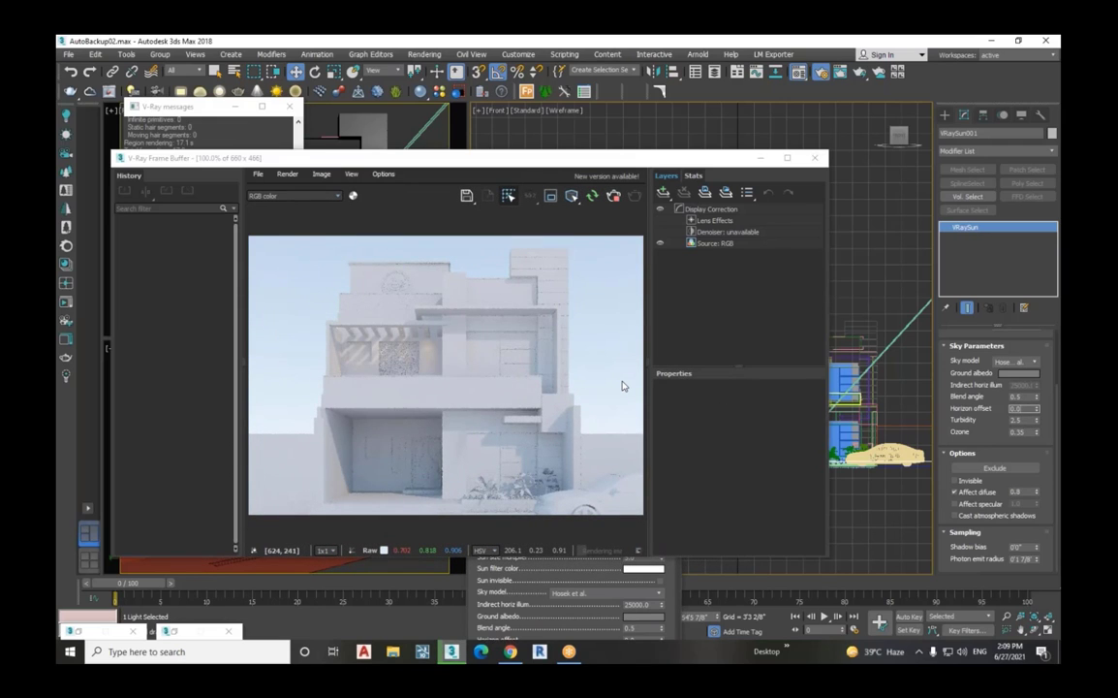
{"action": "left_click", "coordinate": [78, 617]}
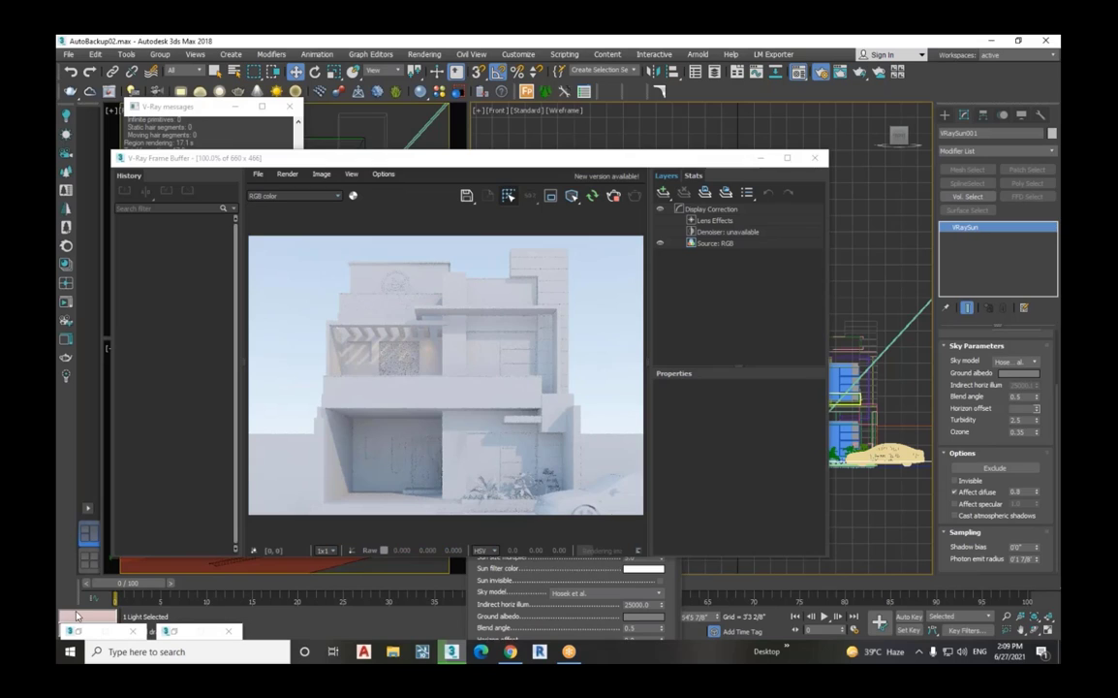
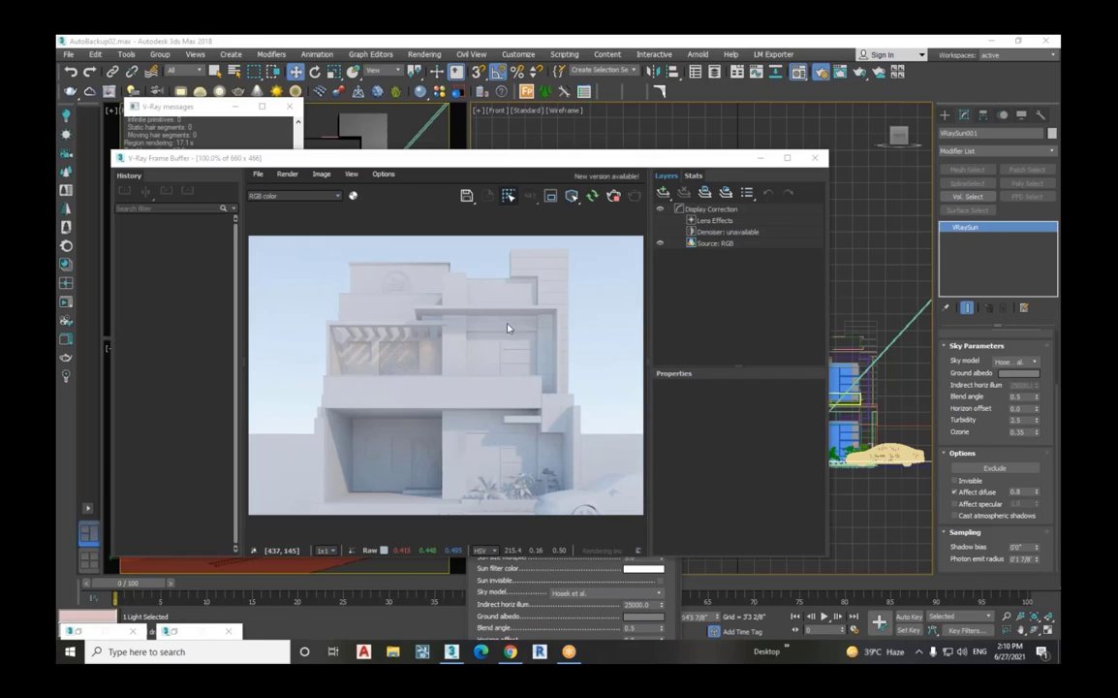
Step: Open the VRaySun's affect diffuse amount for editing
{"action": "left_click", "coordinate": [1020, 396]}
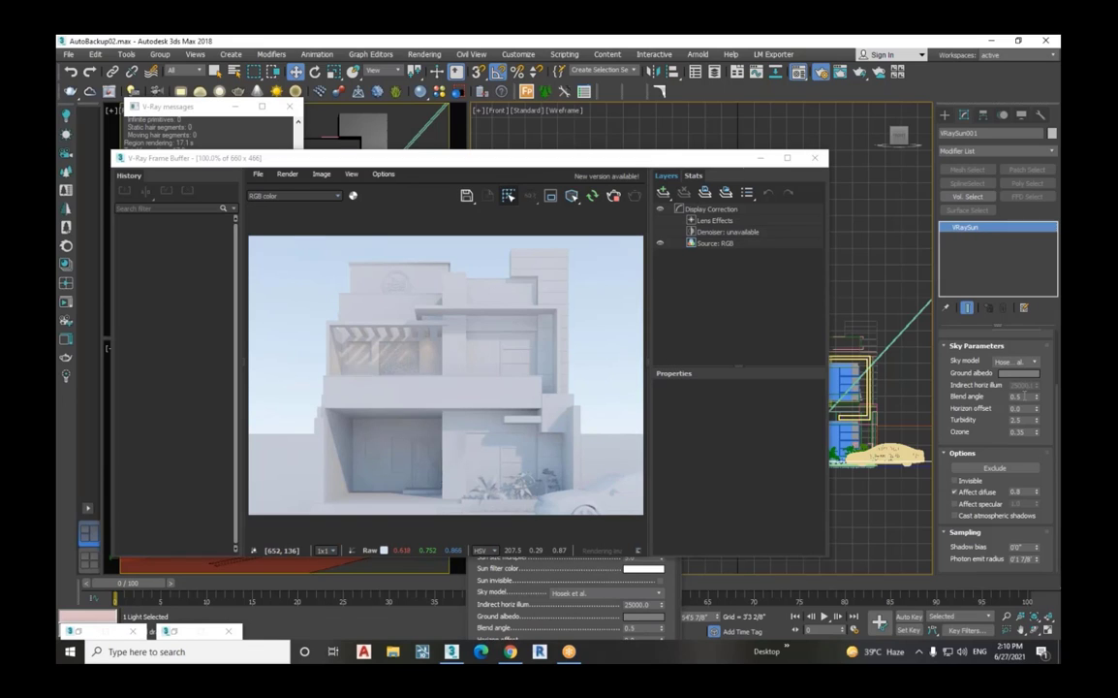
{"action": "left_click", "coordinate": [1018, 493]}
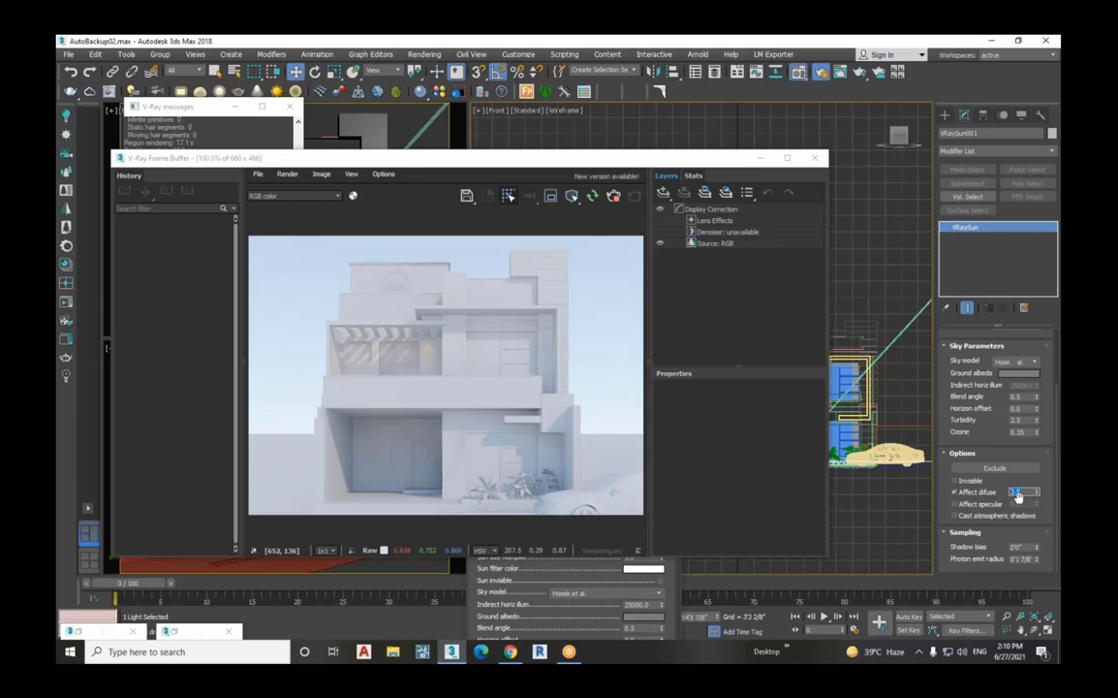
Step: Set the VRaySun's Affect diffuse value to 0.8
{"action": "type", "text": "1"}
{"action": "key", "text": "Return"}
{"action": "left_click_drag", "start_coordinate": [1022, 491], "coordinate": [912, 491]}
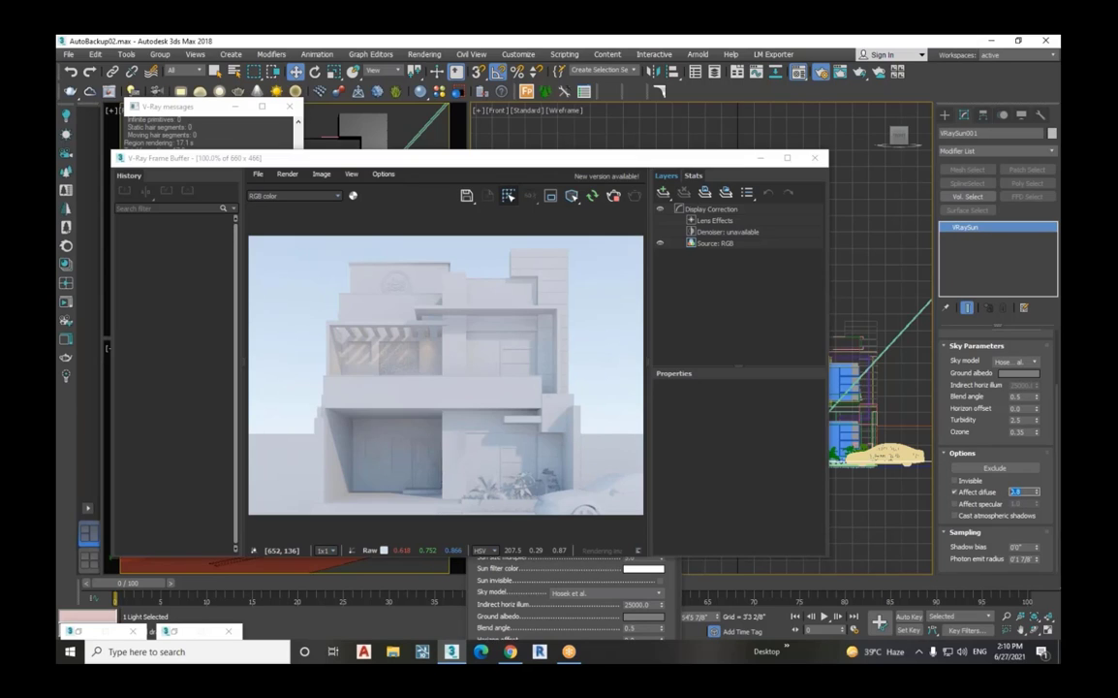
{"action": "type", "text": "1"}
{"action": "key", "text": "Return"}
{"action": "key", "text": "Return"}
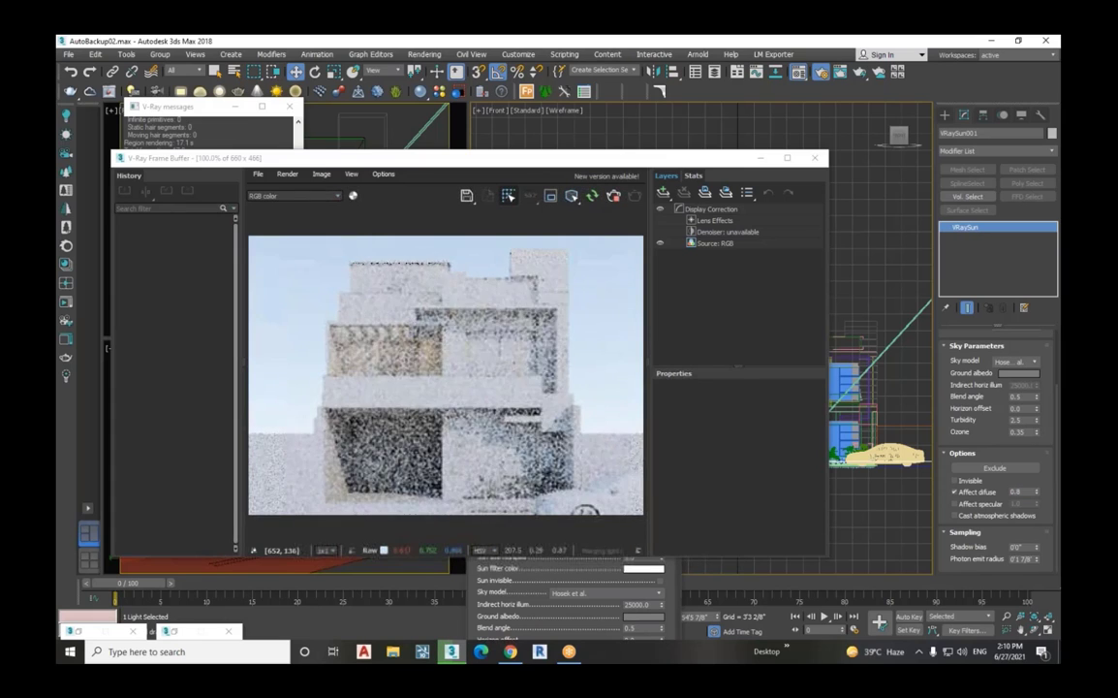
Step: Examine the updated clay render, checking the ground-floor entrance and the upper-floor pergola shadows up close
{"action": "scroll", "coordinate": [521, 331], "scroll_direction": "down", "scroll_amount": 2}
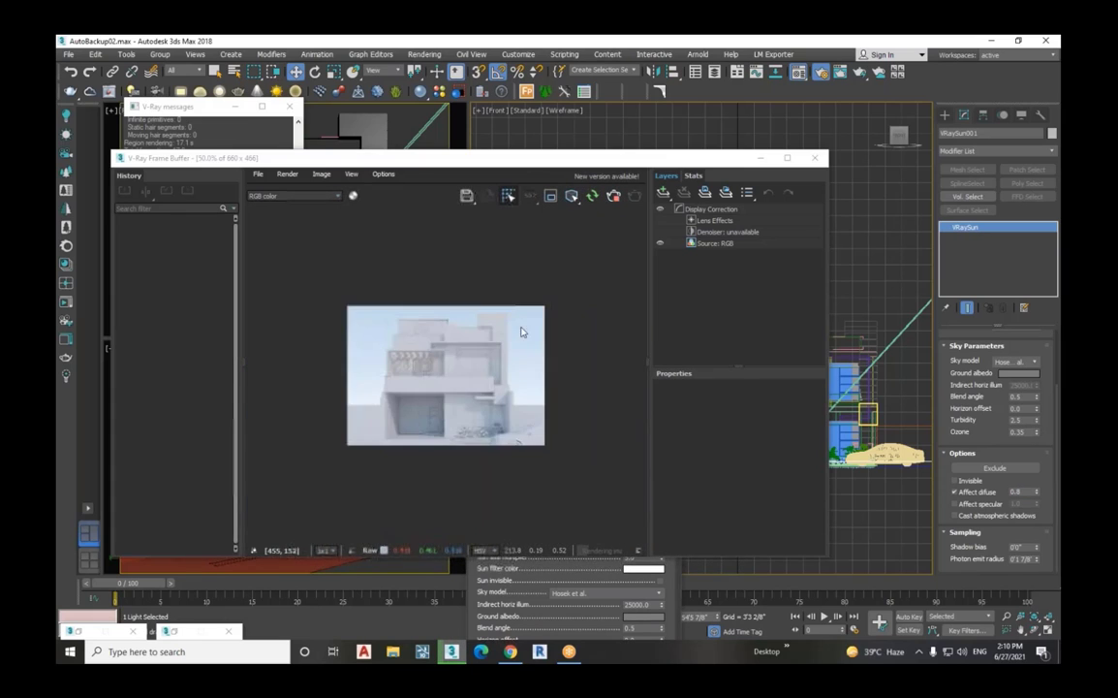
{"action": "scroll", "coordinate": [380, 399], "scroll_direction": "up", "scroll_amount": 2}
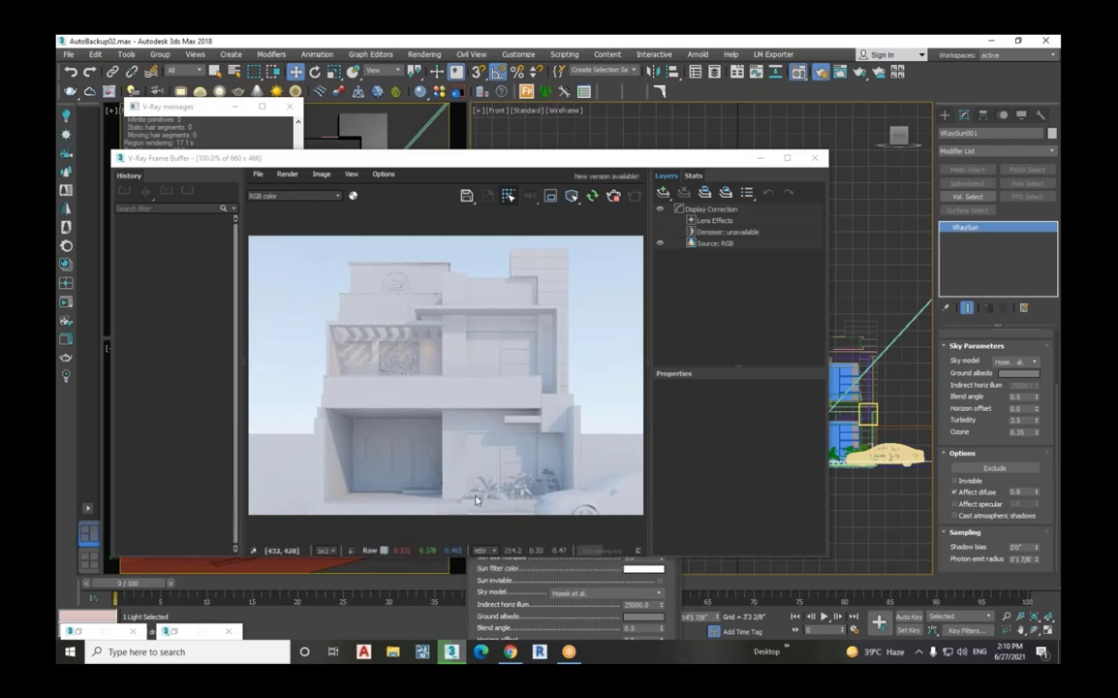
{"action": "scroll", "coordinate": [467, 490], "scroll_direction": "up", "scroll_amount": 2}
{"action": "scroll", "coordinate": [519, 426], "scroll_direction": "down", "scroll_amount": 1}
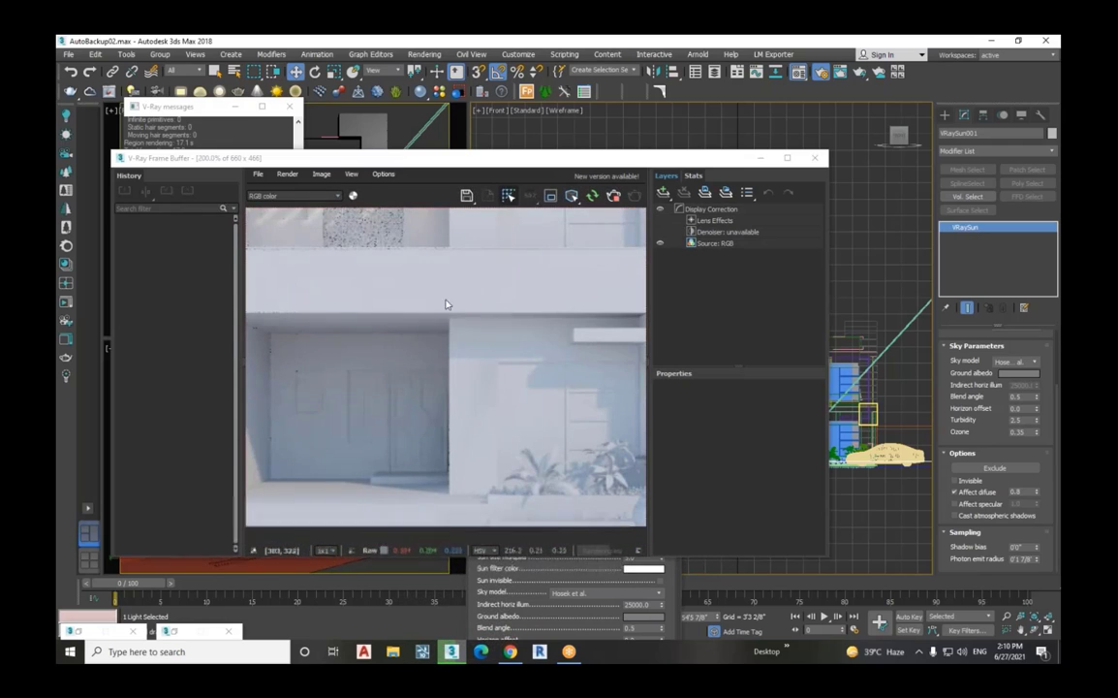
{"action": "left_click_drag", "start_coordinate": [474, 157], "coordinate": [576, 138]}
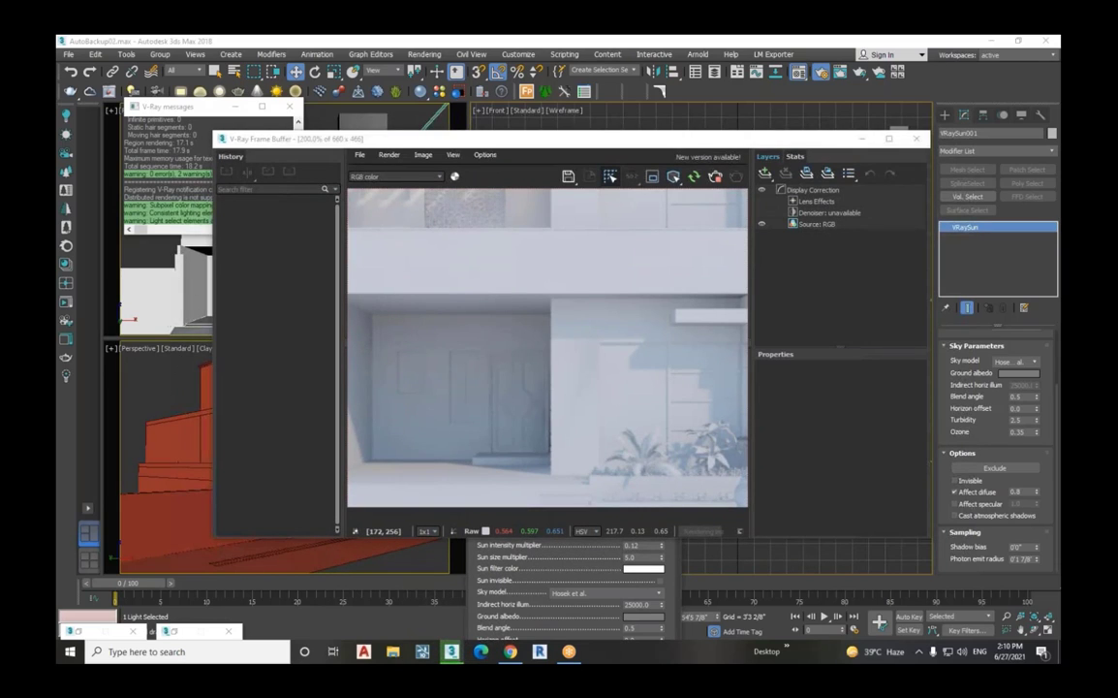
{"action": "scroll", "coordinate": [564, 299], "scroll_direction": "down", "scroll_amount": 2}
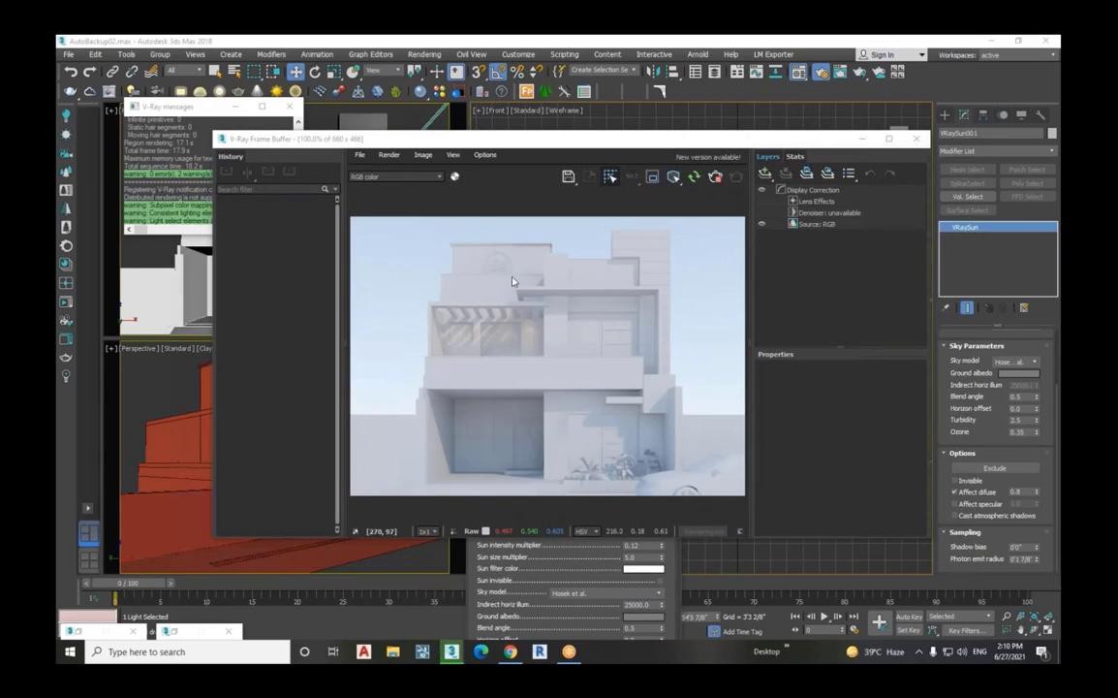
{"action": "scroll", "coordinate": [576, 330], "scroll_direction": "up", "scroll_amount": 2}
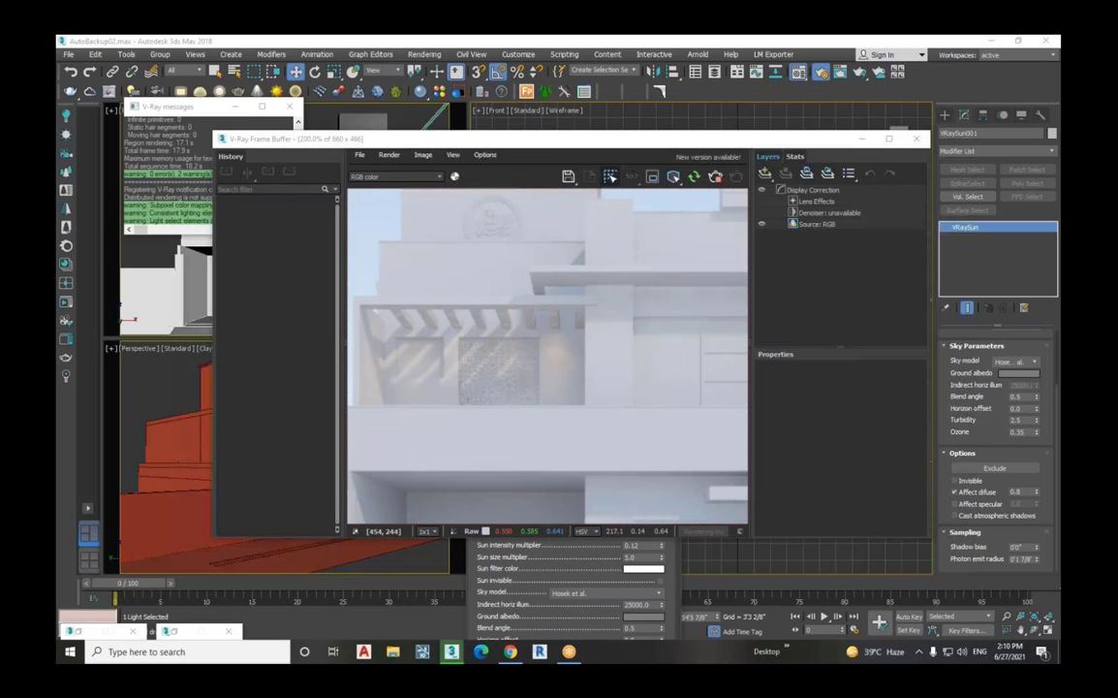
{"action": "left_click_drag", "start_coordinate": [624, 138], "coordinate": [456, 183]}
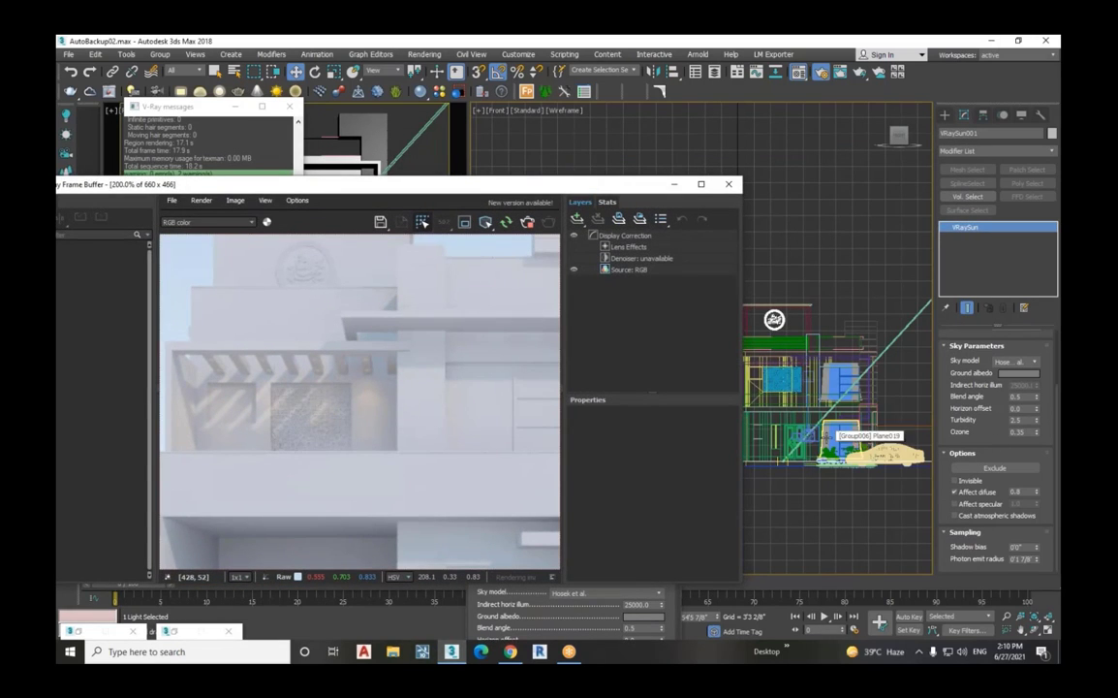
Step: Select the physical camera in the front view to inspect its exposure settings
{"action": "right_click", "coordinate": [823, 433]}
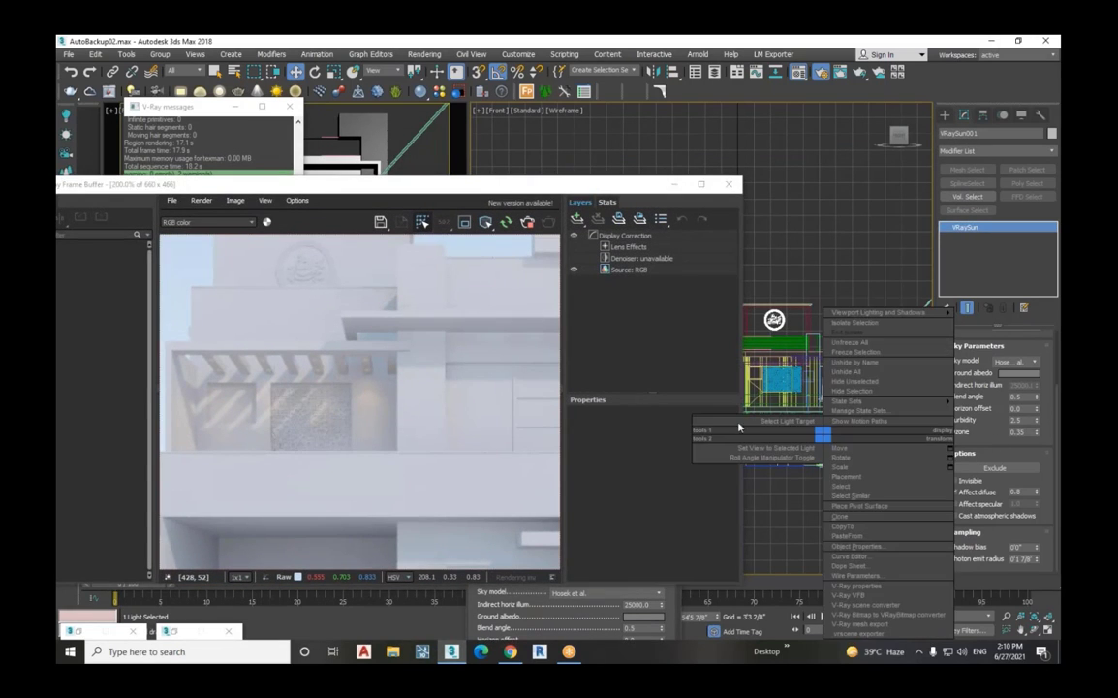
{"action": "left_click", "coordinate": [137, 378]}
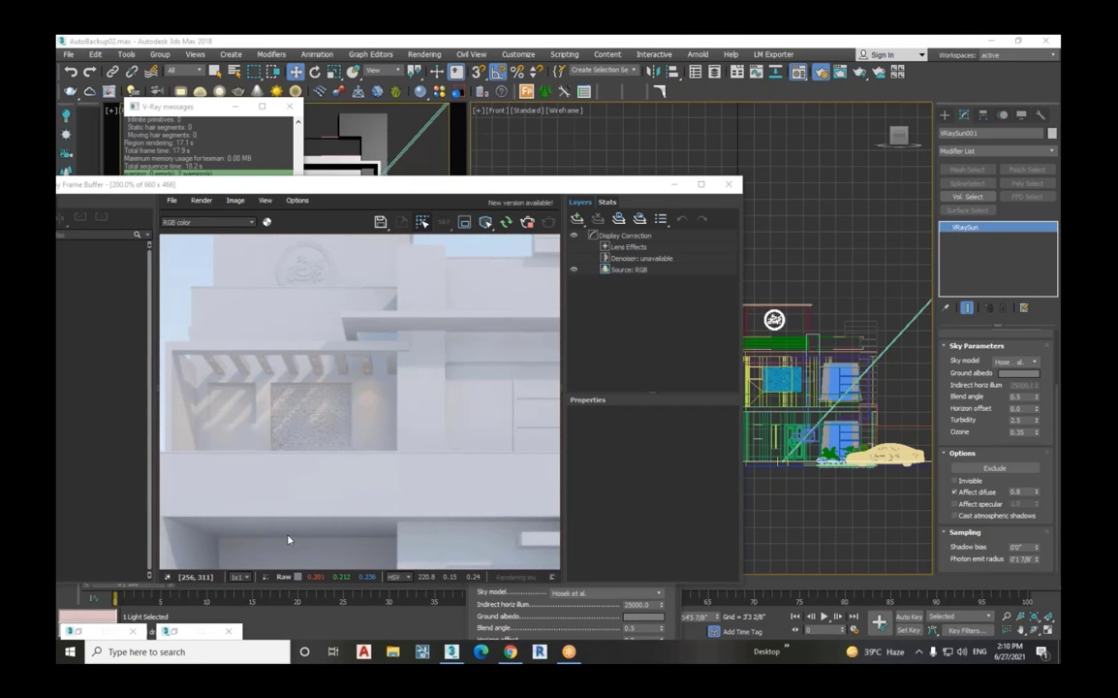
{"action": "left_click", "coordinate": [806, 434]}
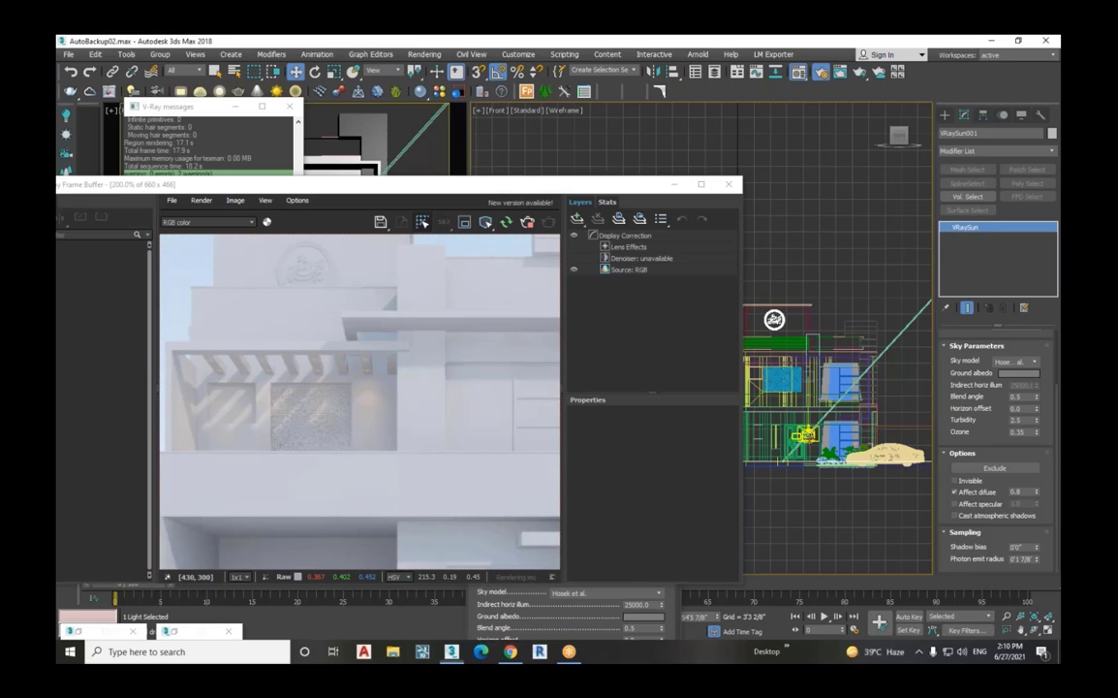
{"action": "left_click", "coordinate": [804, 434]}
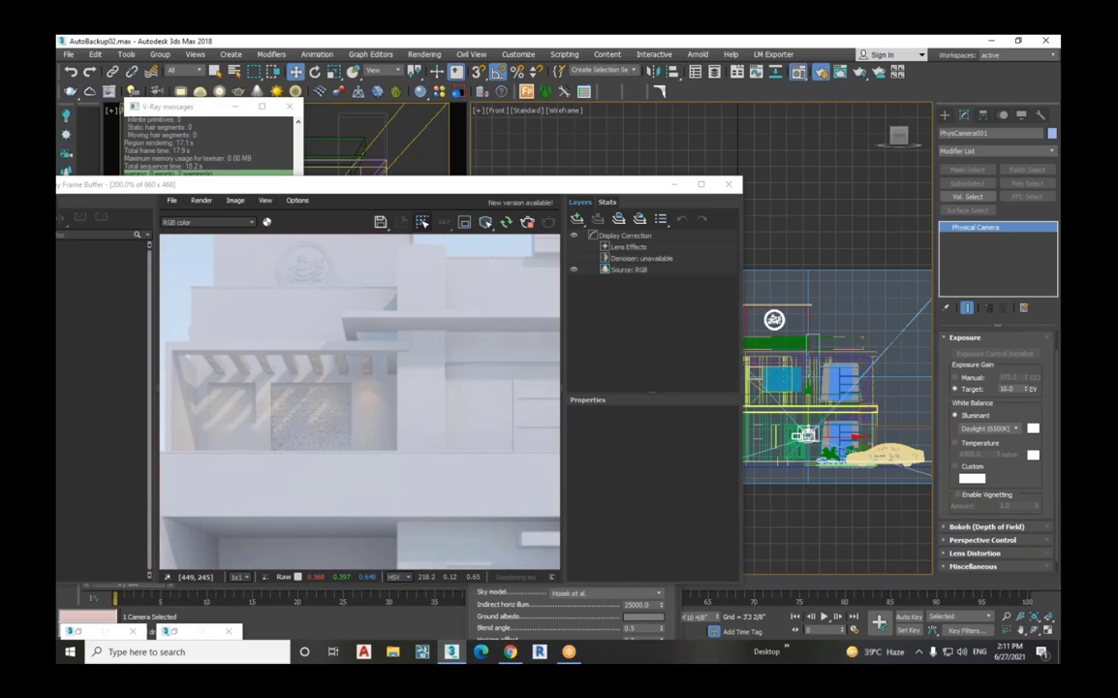
Step: Review the whole house facade at 100% in the render preview
{"action": "left_click_drag", "start_coordinate": [493, 186], "coordinate": [567, 155]}
{"action": "scroll", "coordinate": [484, 295], "scroll_direction": "down", "scroll_amount": 2}
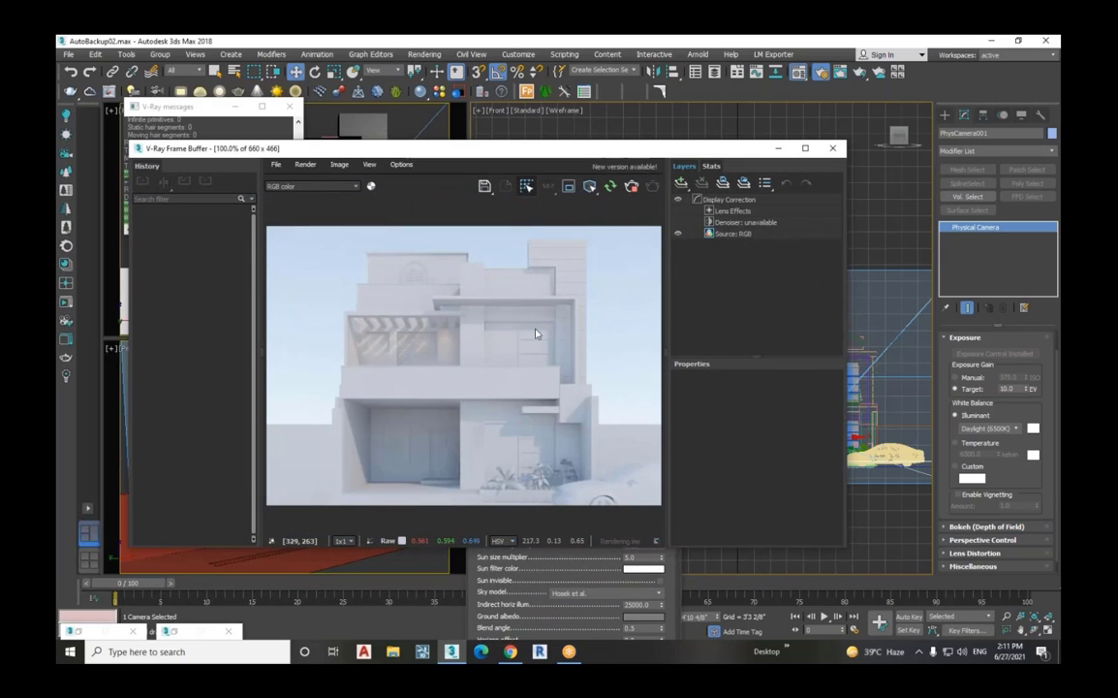
{"action": "left_click_drag", "start_coordinate": [636, 152], "coordinate": [545, 159]}
{"action": "left_click_drag", "start_coordinate": [388, 160], "coordinate": [474, 149]}
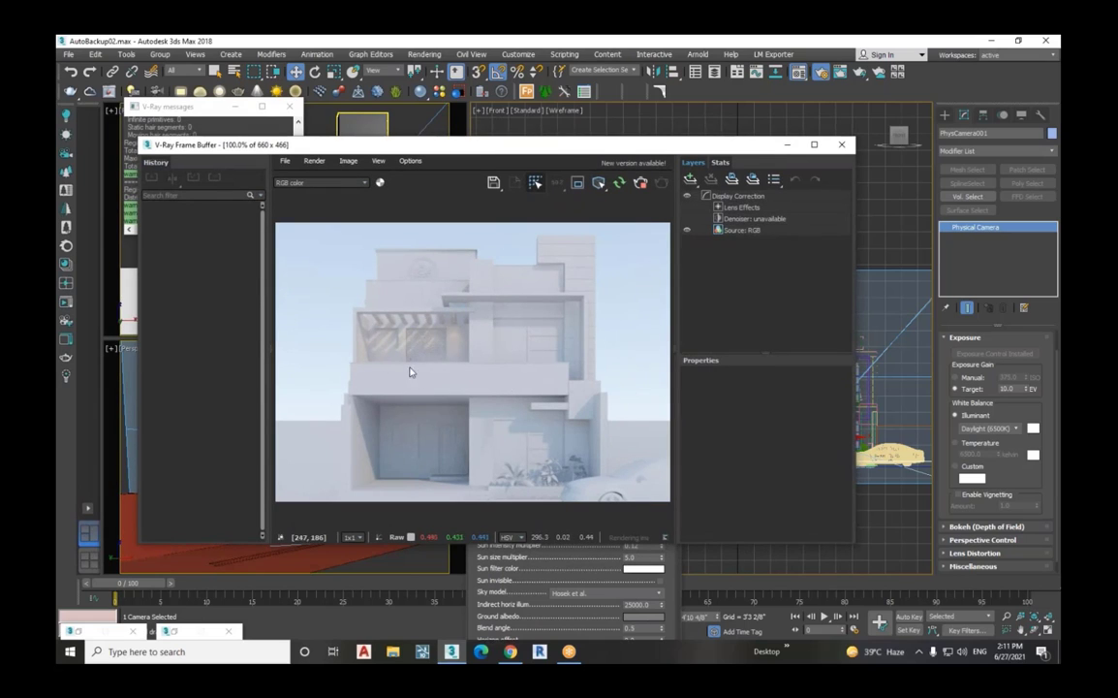
{"action": "left_click_drag", "start_coordinate": [610, 145], "coordinate": [571, 94]}
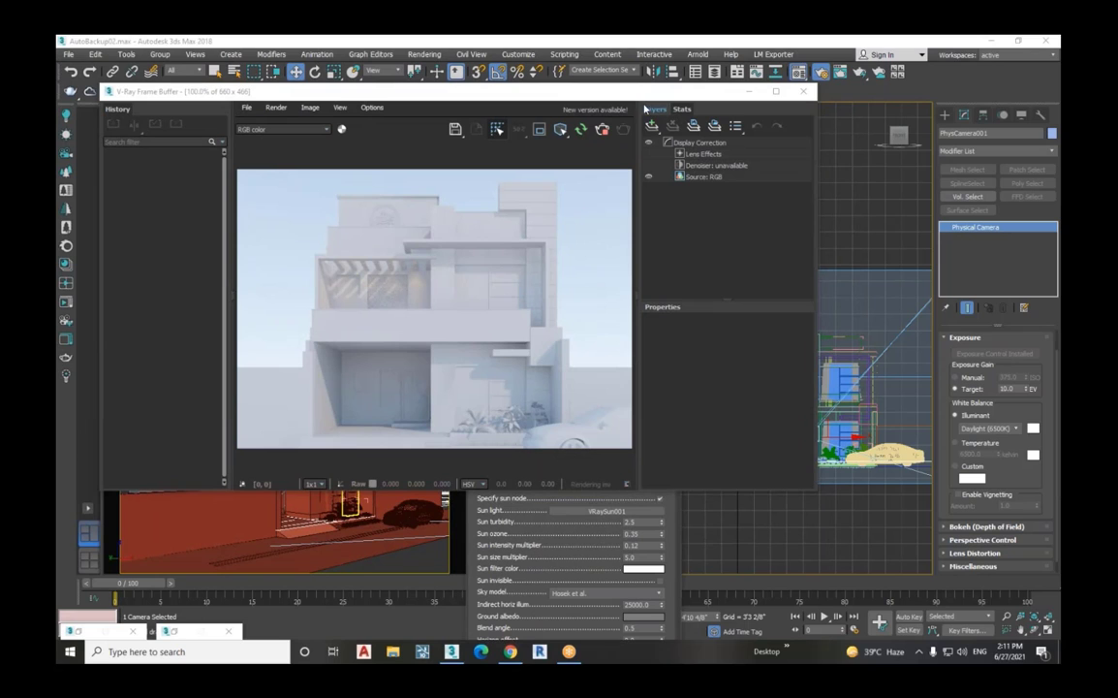
Step: Select the VRaySun and reposition it slightly closer to the house in the top view to adjust the facade shadows
{"action": "left_click_drag", "start_coordinate": [581, 95], "coordinate": [471, 126]}
{"action": "scroll", "coordinate": [809, 465], "scroll_direction": "down", "scroll_amount": 3}
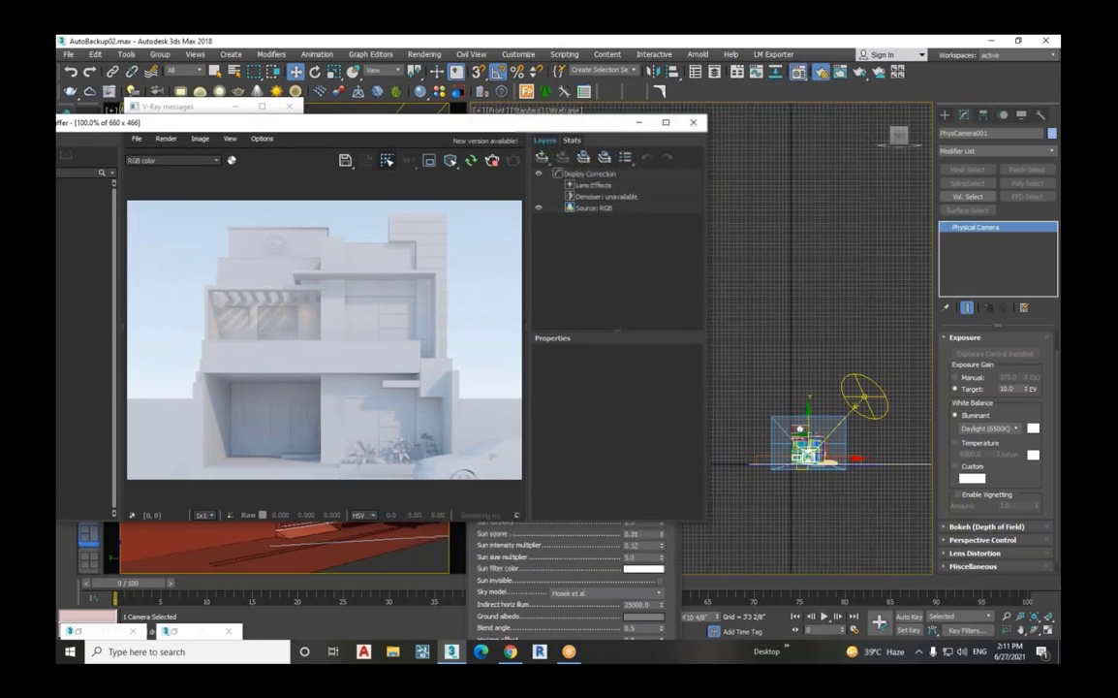
{"action": "left_click", "coordinate": [864, 396]}
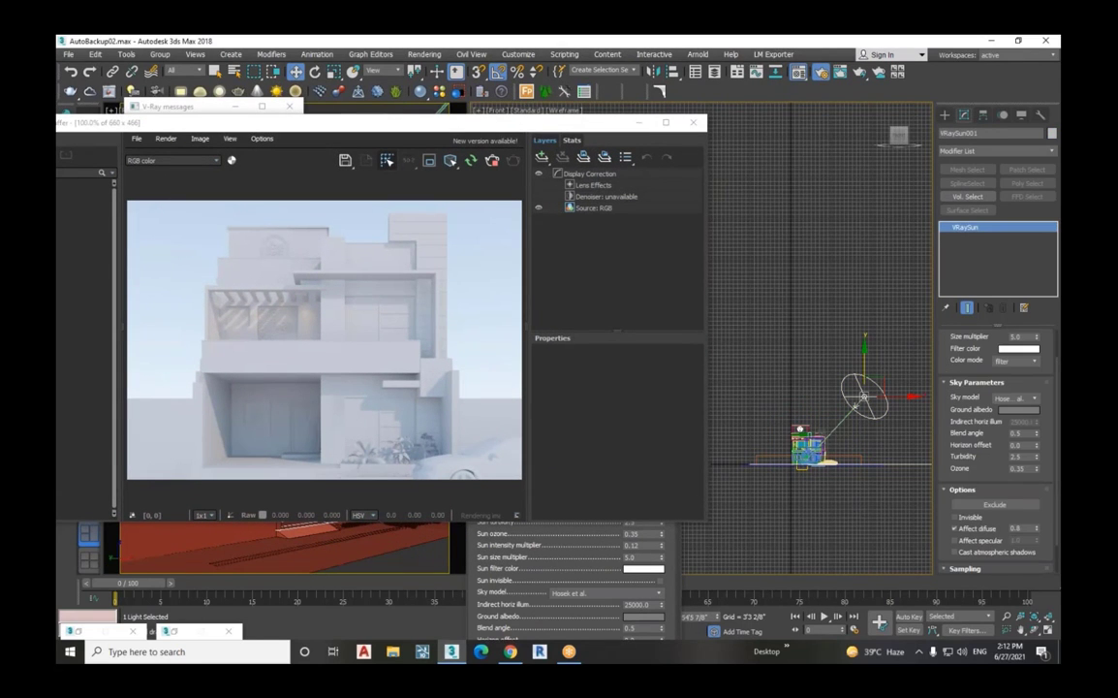
{"action": "key", "text": "t"}
{"action": "scroll", "coordinate": [853, 417], "scroll_direction": "down", "scroll_amount": 4}
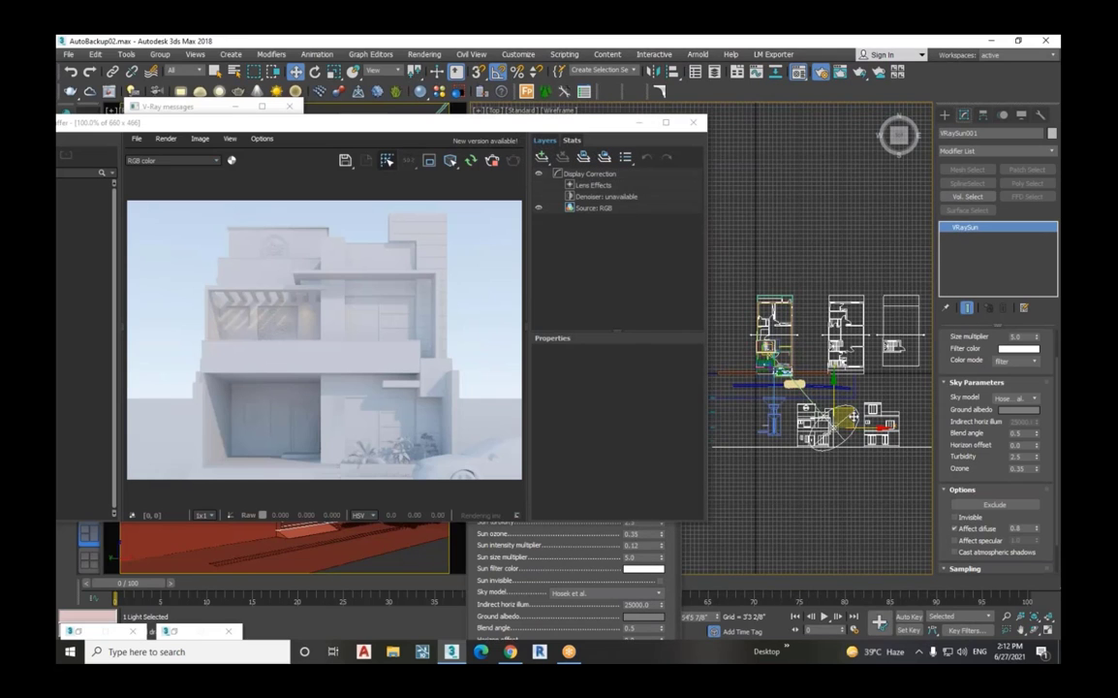
{"action": "left_click_drag", "start_coordinate": [853, 417], "coordinate": [859, 399]}
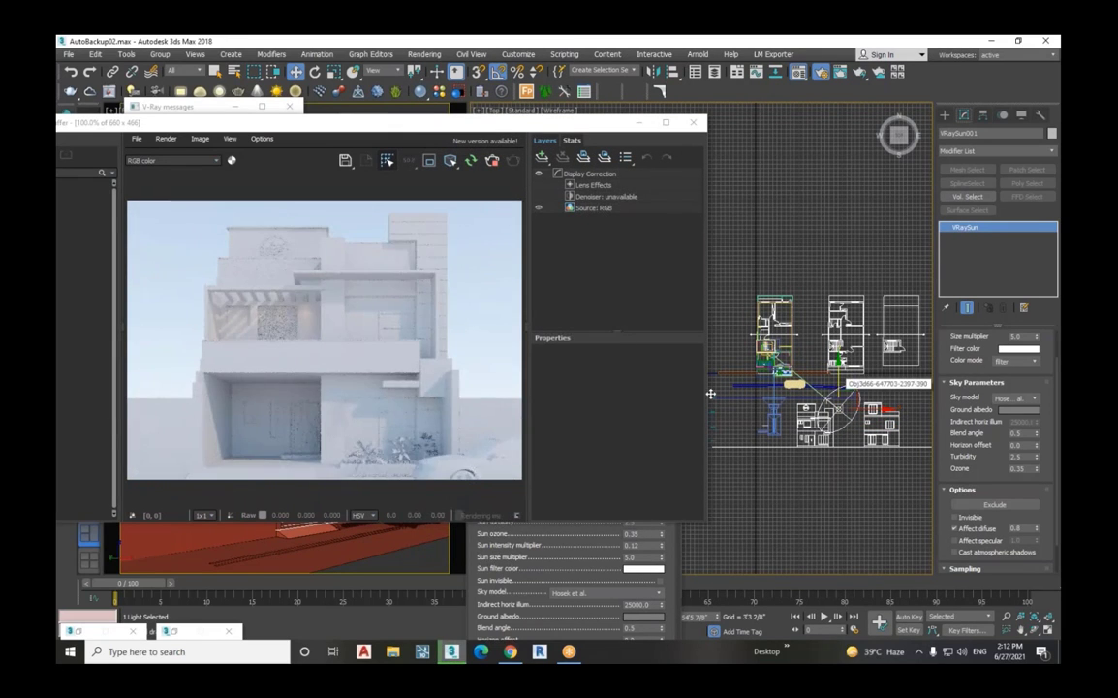
{"action": "scroll", "coordinate": [210, 277], "scroll_direction": "up", "scroll_amount": 2}
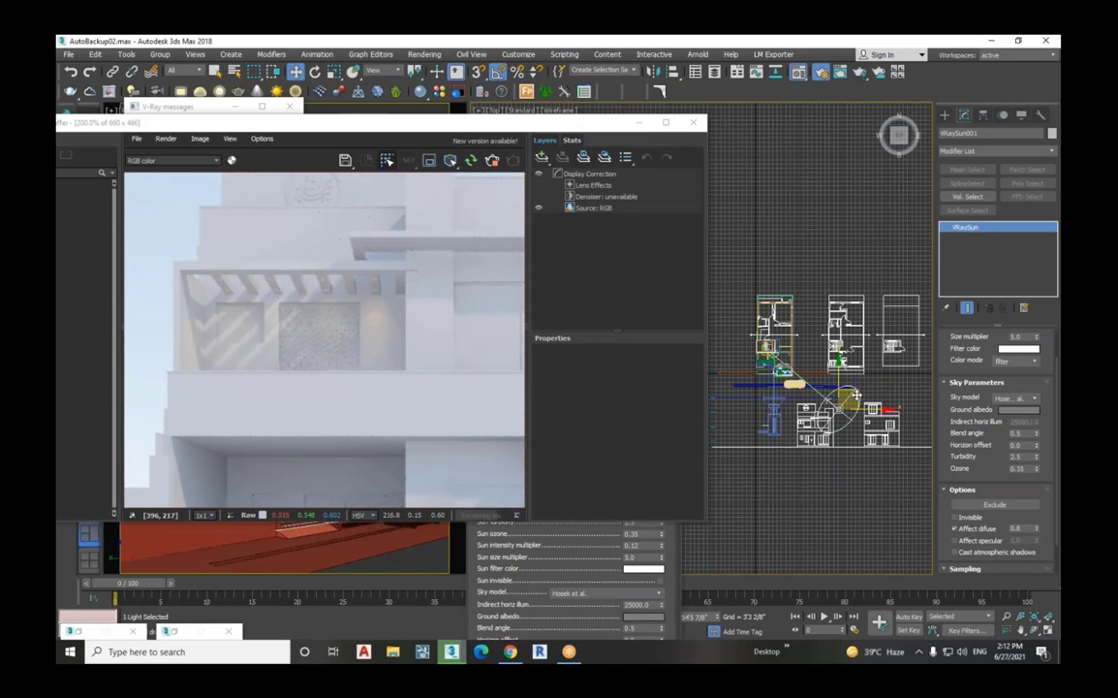
{"action": "left_click_drag", "start_coordinate": [856, 397], "coordinate": [852, 406]}
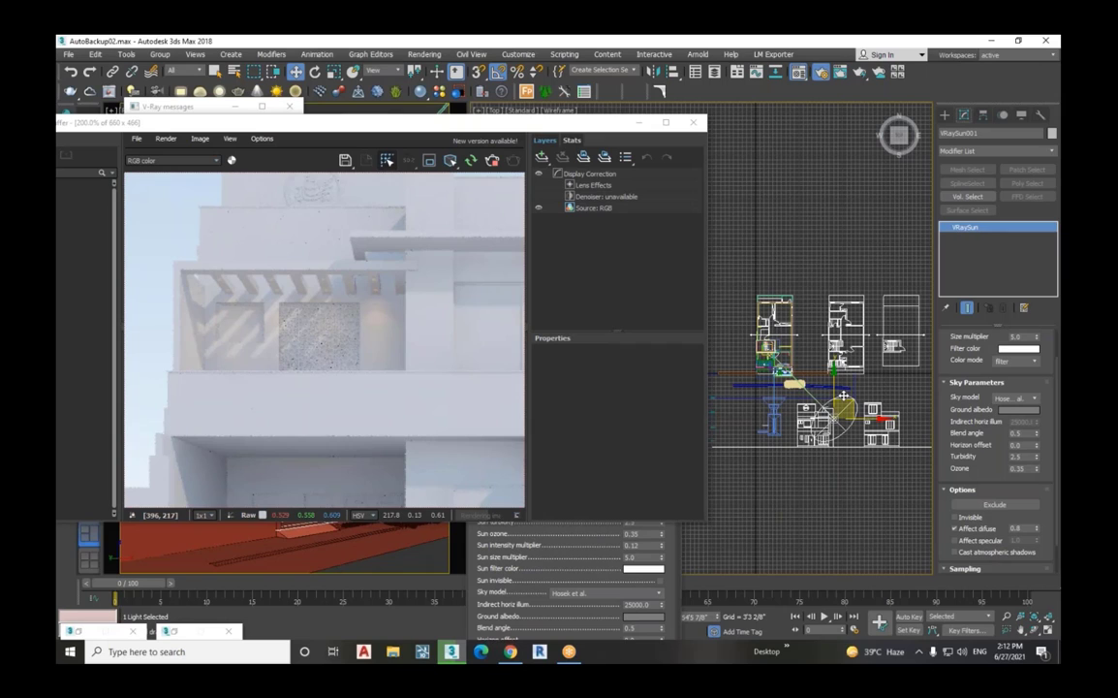
Step: Move the physical camera farther back from the house, past the parked car, to widen the framing of the facade
{"action": "scroll", "coordinate": [844, 395], "scroll_direction": "down", "scroll_amount": 2}
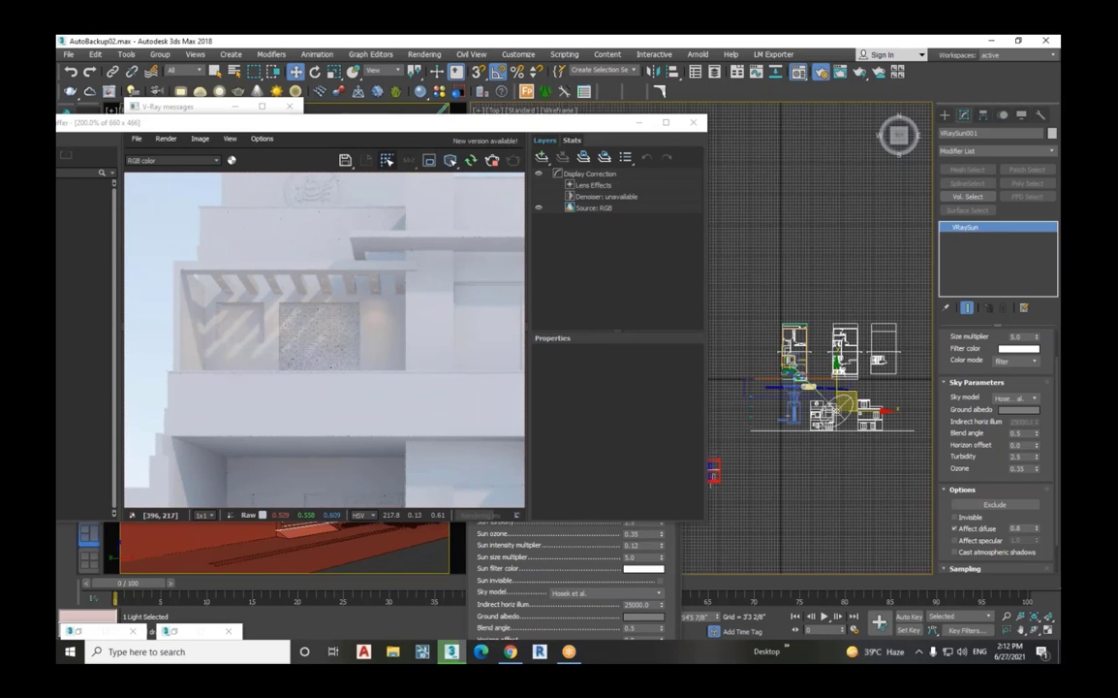
{"action": "left_click", "coordinate": [794, 412]}
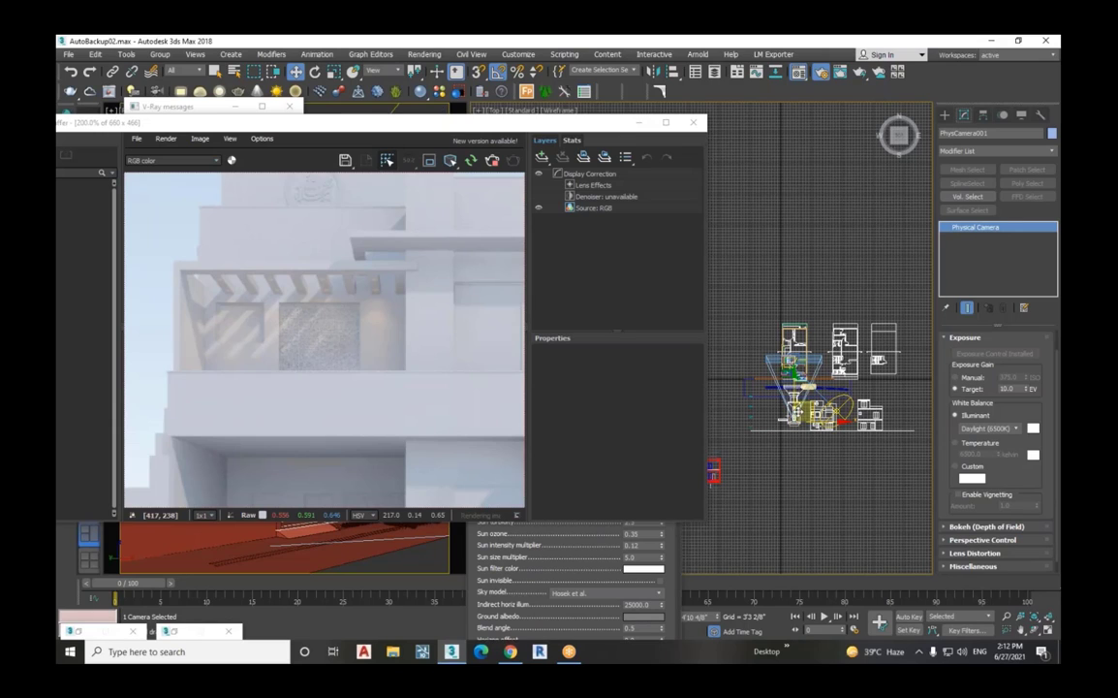
{"action": "left_click", "coordinate": [1033, 629]}
{"action": "left_click_drag", "start_coordinate": [832, 388], "coordinate": [898, 327]}
{"action": "scroll", "coordinate": [764, 387], "scroll_direction": "up", "scroll_amount": 3}
{"action": "left_click_drag", "start_coordinate": [828, 351], "coordinate": [833, 387]}
{"action": "scroll", "coordinate": [739, 349], "scroll_direction": "up", "scroll_amount": 2}
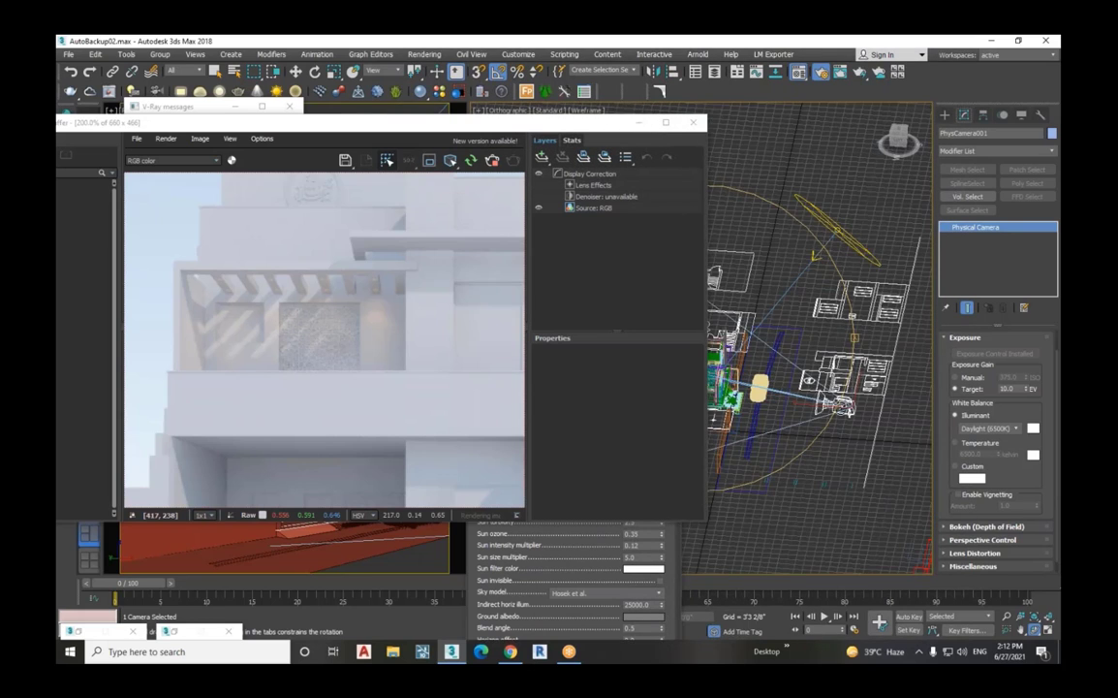
{"action": "scroll", "coordinate": [758, 369], "scroll_direction": "down", "scroll_amount": 2}
{"action": "left_click", "coordinate": [297, 71]}
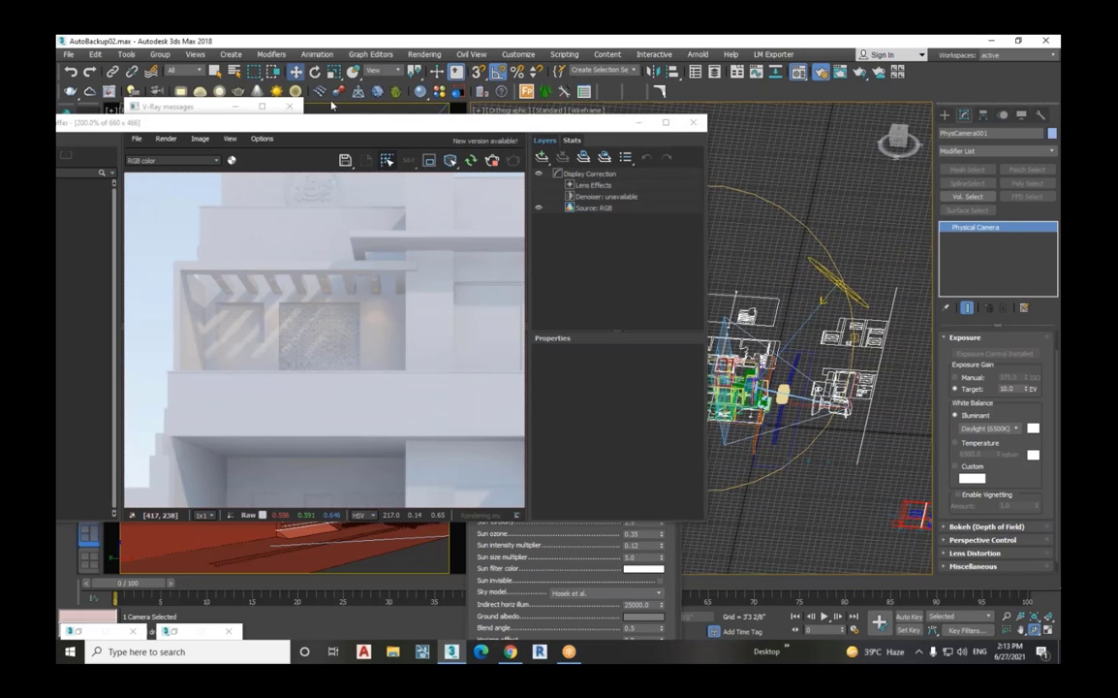
{"action": "left_click", "coordinate": [807, 452]}
{"action": "left_click", "coordinate": [783, 393]}
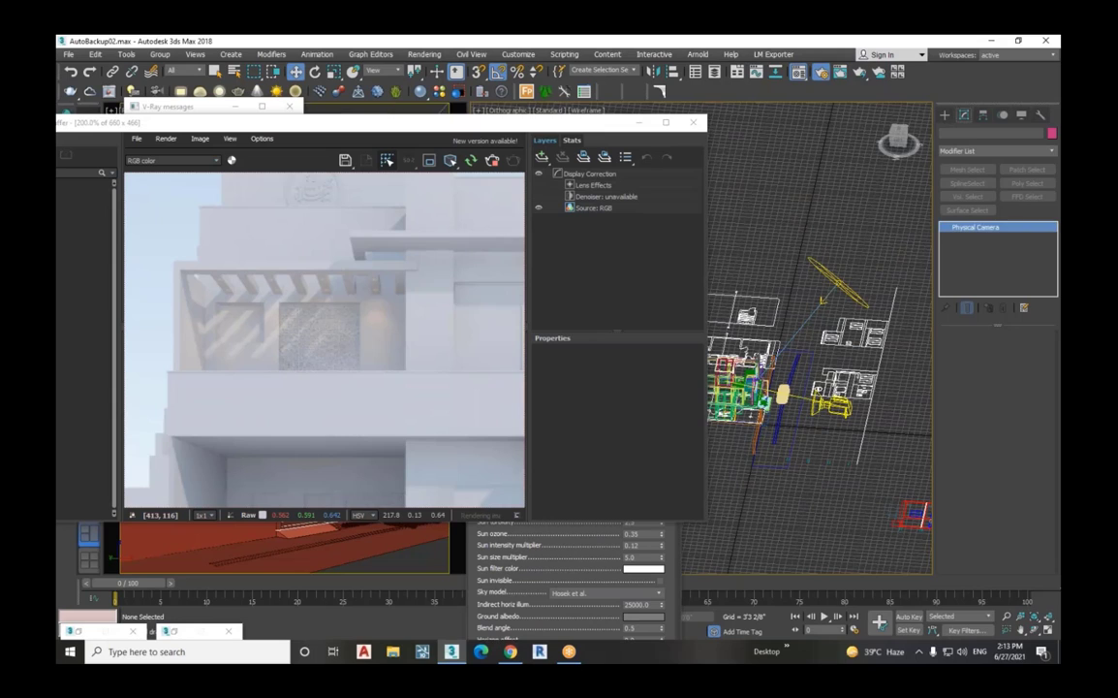
{"action": "scroll", "coordinate": [407, 346], "scroll_direction": "down", "scroll_amount": 3}
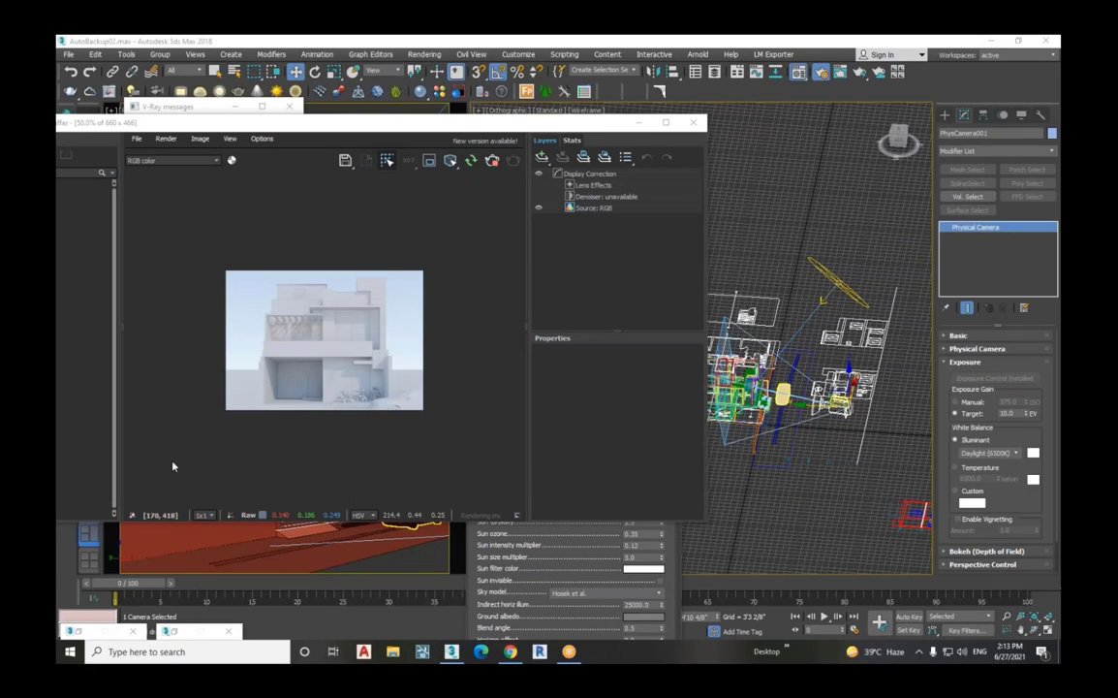
{"action": "left_click_drag", "start_coordinate": [810, 412], "coordinate": [848, 419]}
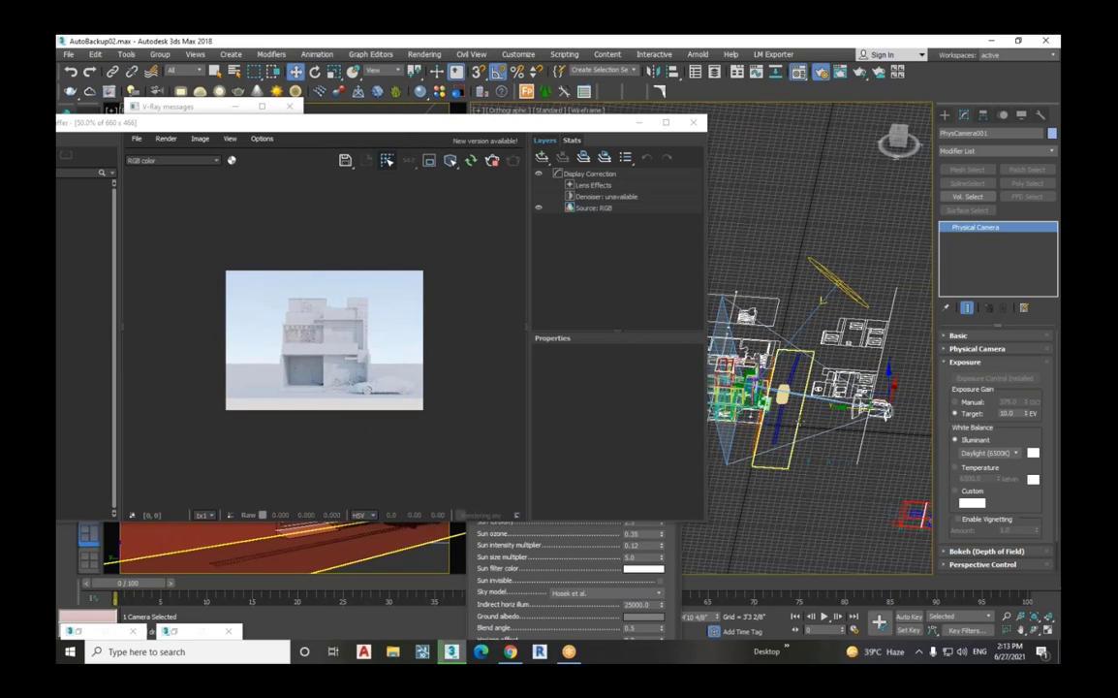
{"action": "left_click", "coordinate": [787, 405]}
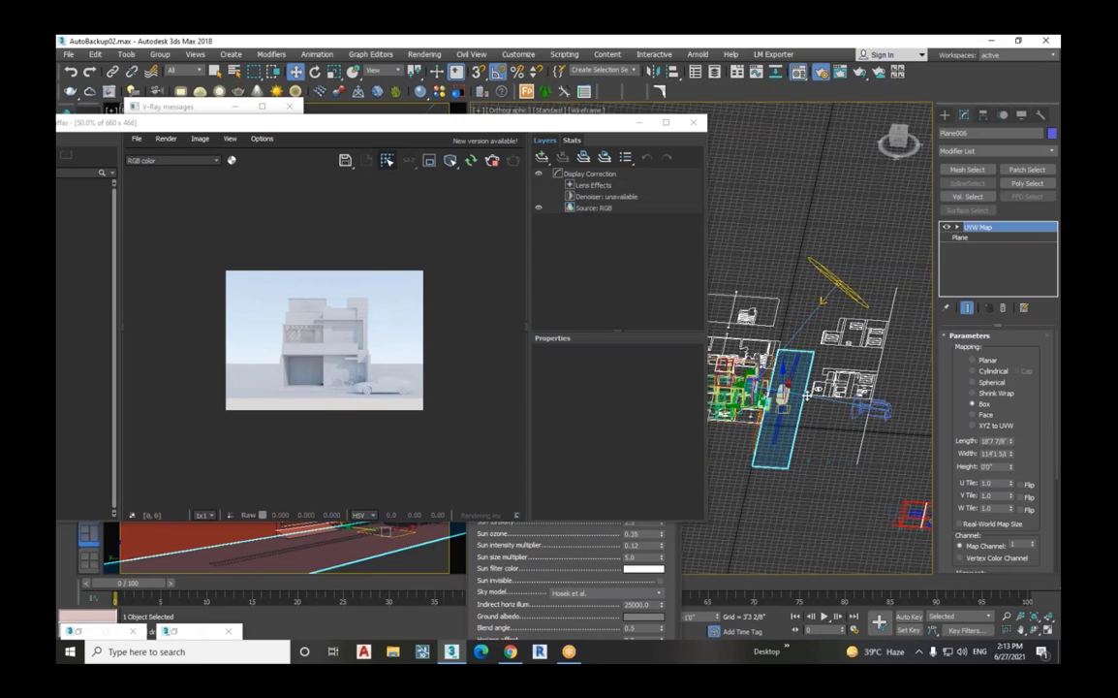
{"action": "left_click", "coordinate": [808, 415]}
{"action": "left_click", "coordinate": [808, 417]}
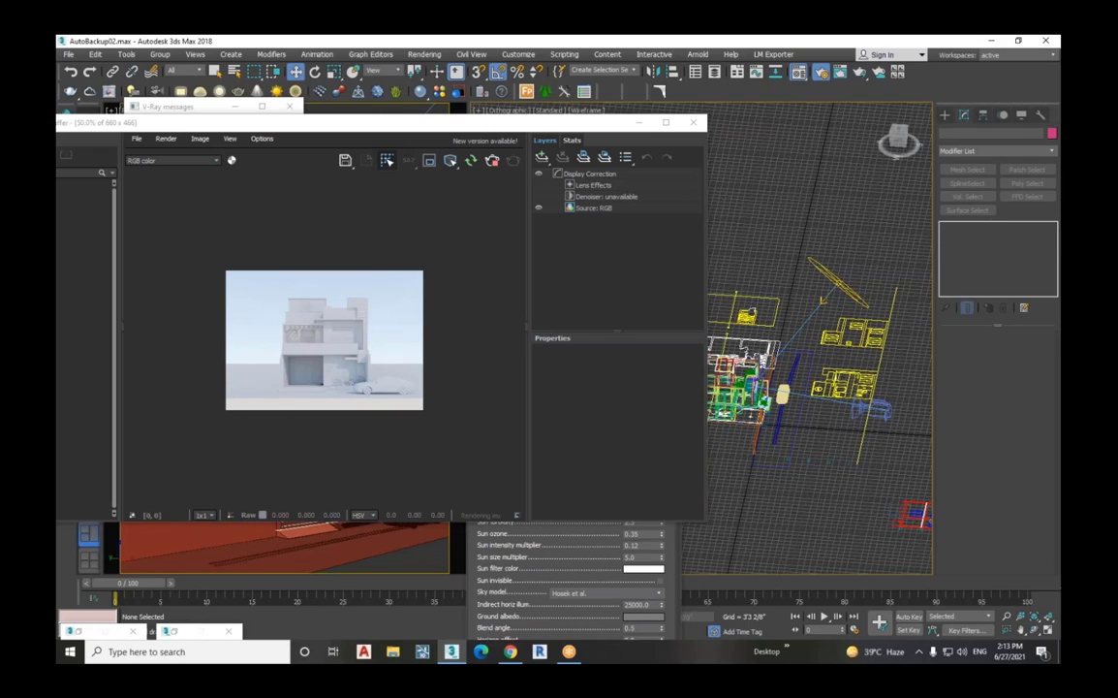
Step: Enable the clipping planes in the physical camera's miscellaneous settings
{"action": "left_click", "coordinate": [872, 409]}
{"action": "left_click", "coordinate": [777, 372]}
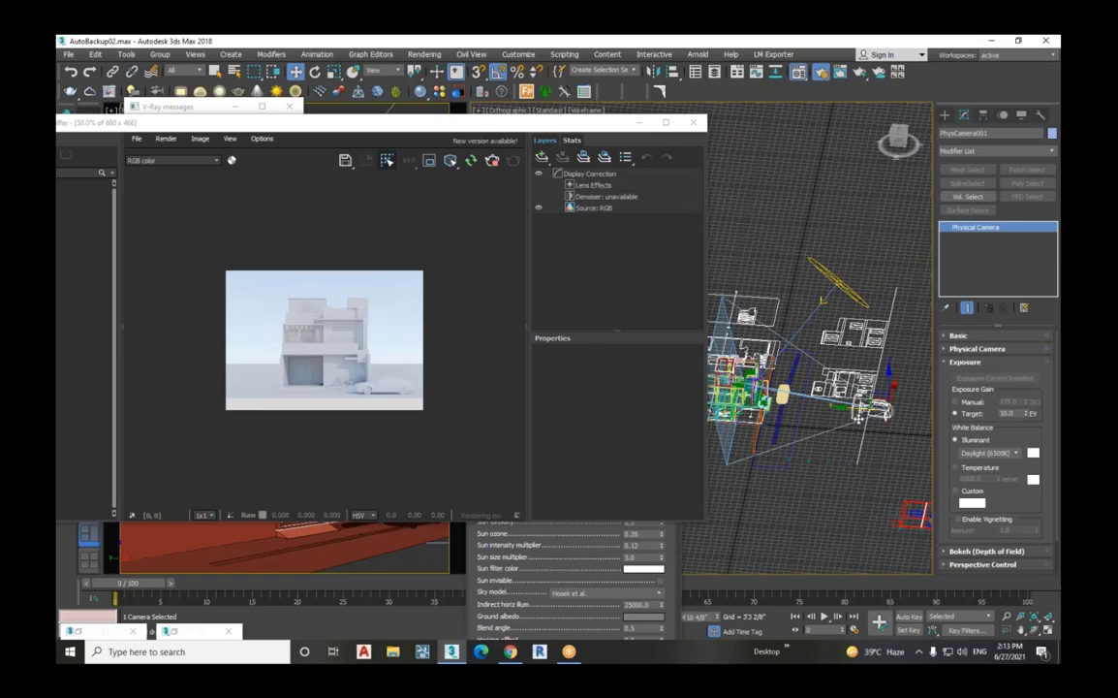
{"action": "left_click", "coordinate": [967, 363]}
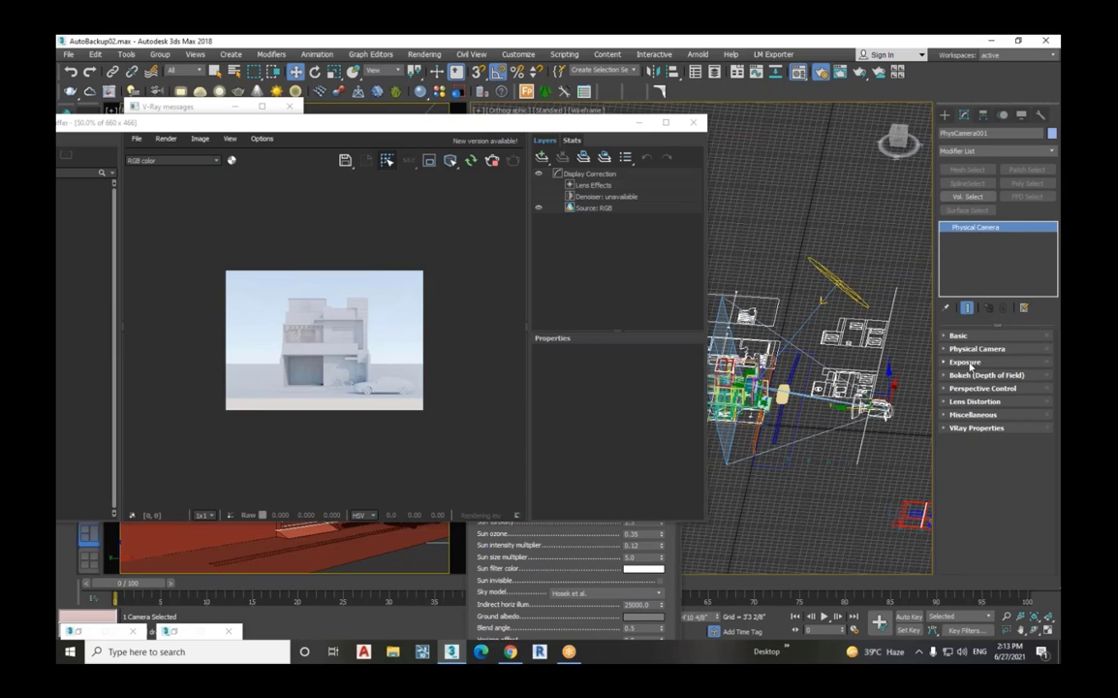
{"action": "left_click", "coordinate": [947, 414]}
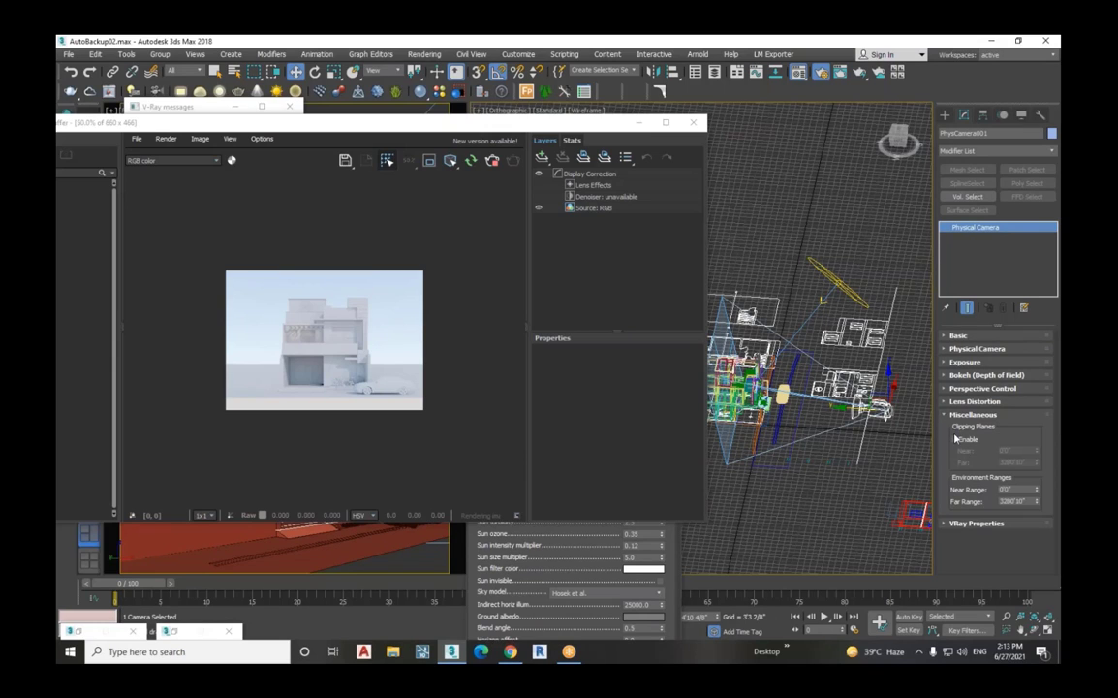
{"action": "left_click", "coordinate": [955, 439]}
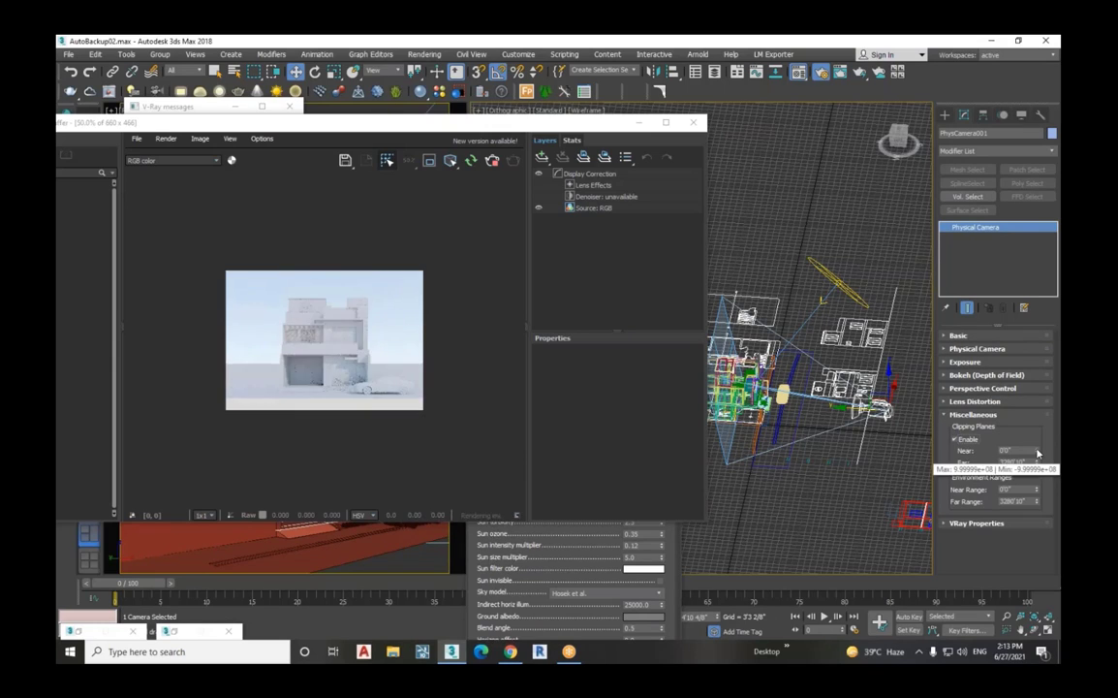
Step: Raise the physical camera's near clipping distance to 43'10"
{"action": "left_click_drag", "start_coordinate": [1056, 300], "coordinate": [182, 616]}
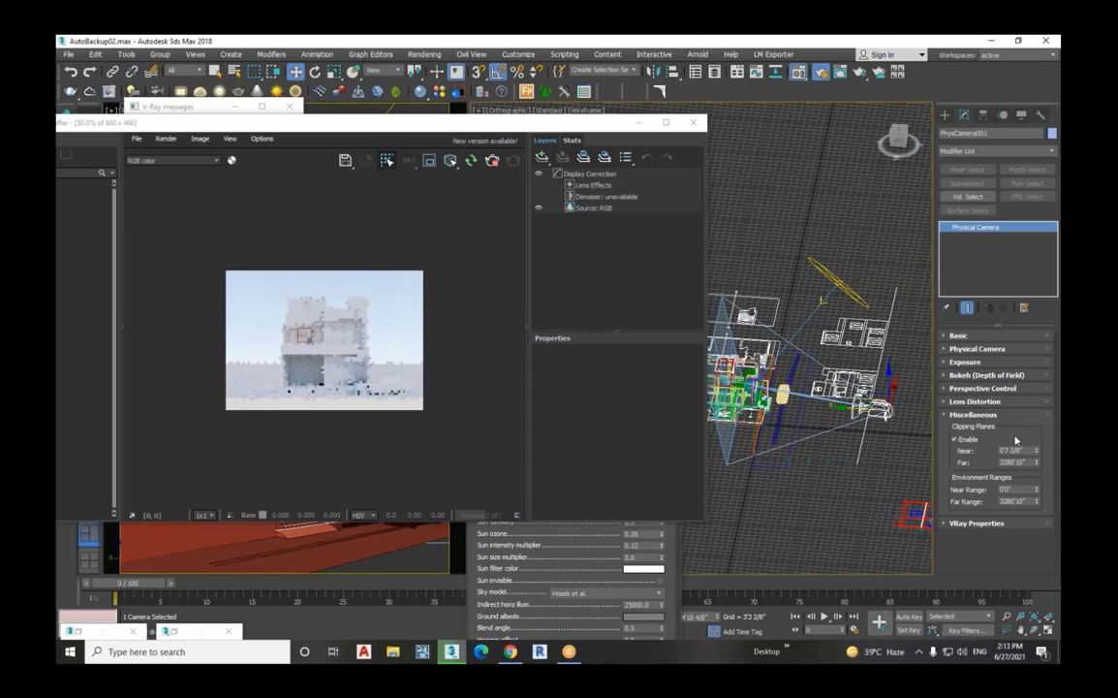
{"action": "left_click_drag", "start_coordinate": [1035, 450], "coordinate": [855, 407]}
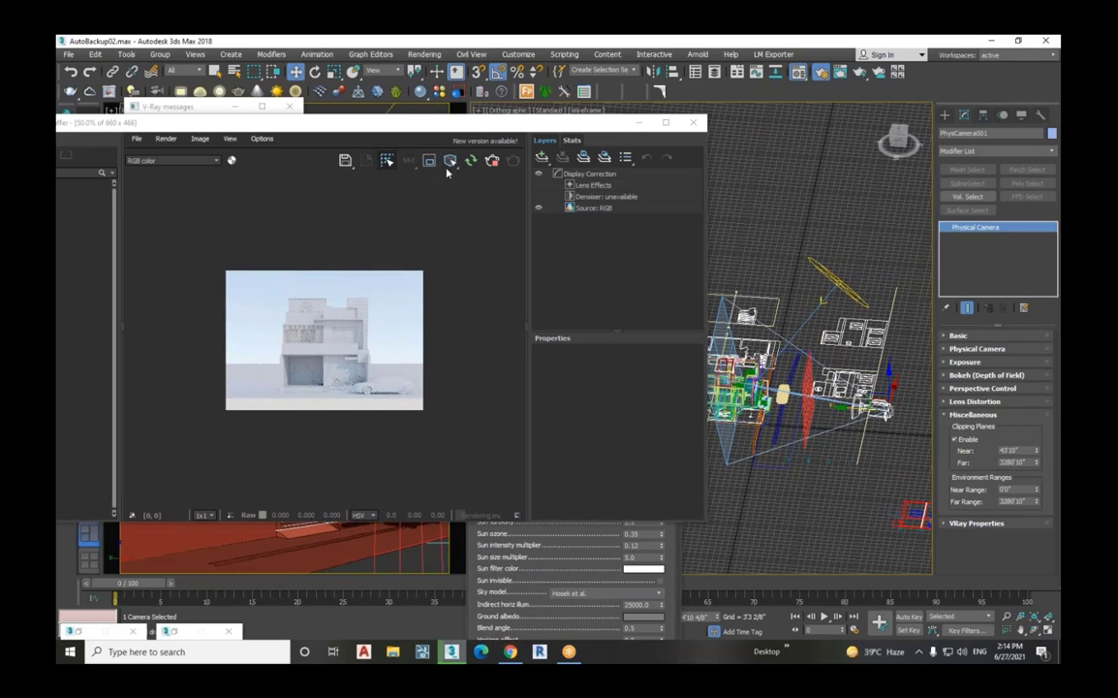
Step: Create a box between the physical camera and the house, about 5'2" long and 24'1" wide, tall enough to block the facade
{"action": "left_click", "coordinate": [945, 114]}
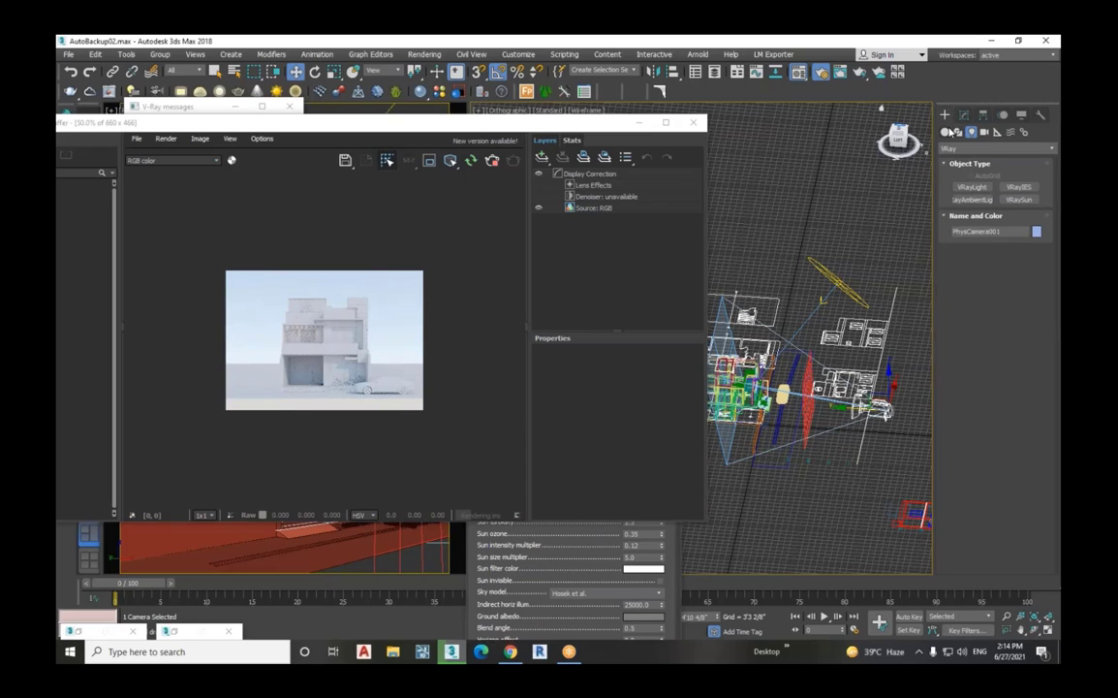
{"action": "left_click", "coordinate": [945, 132]}
{"action": "left_click", "coordinate": [971, 186]}
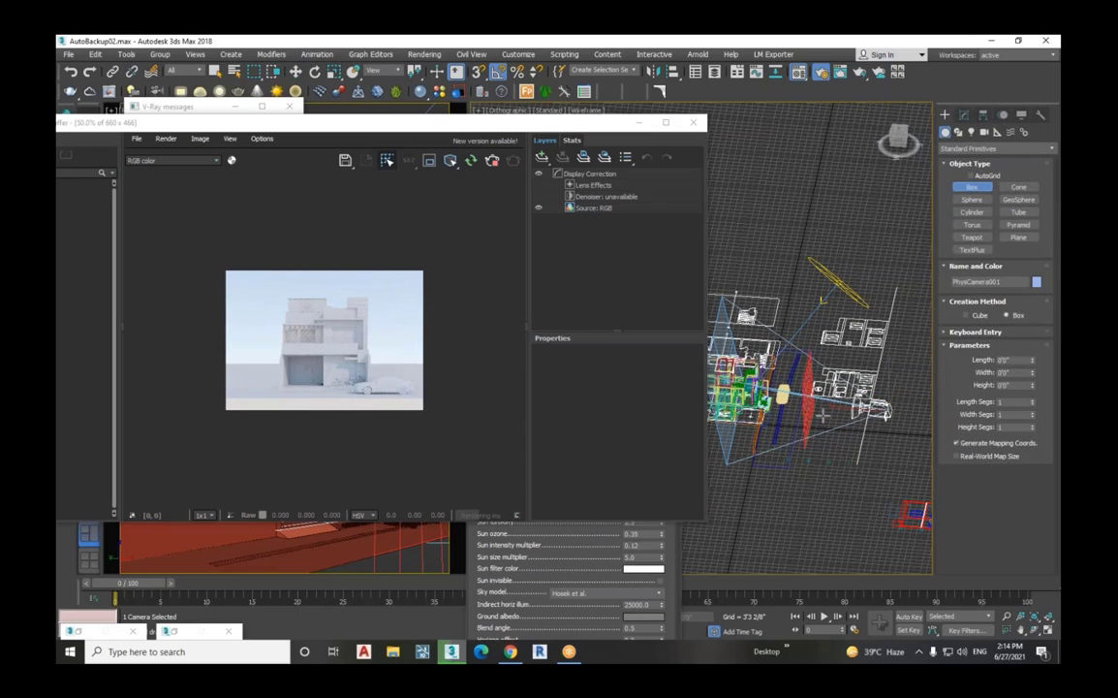
{"action": "left_click_drag", "start_coordinate": [822, 414], "coordinate": [828, 441]}
{"action": "left_click", "coordinate": [826, 424]}
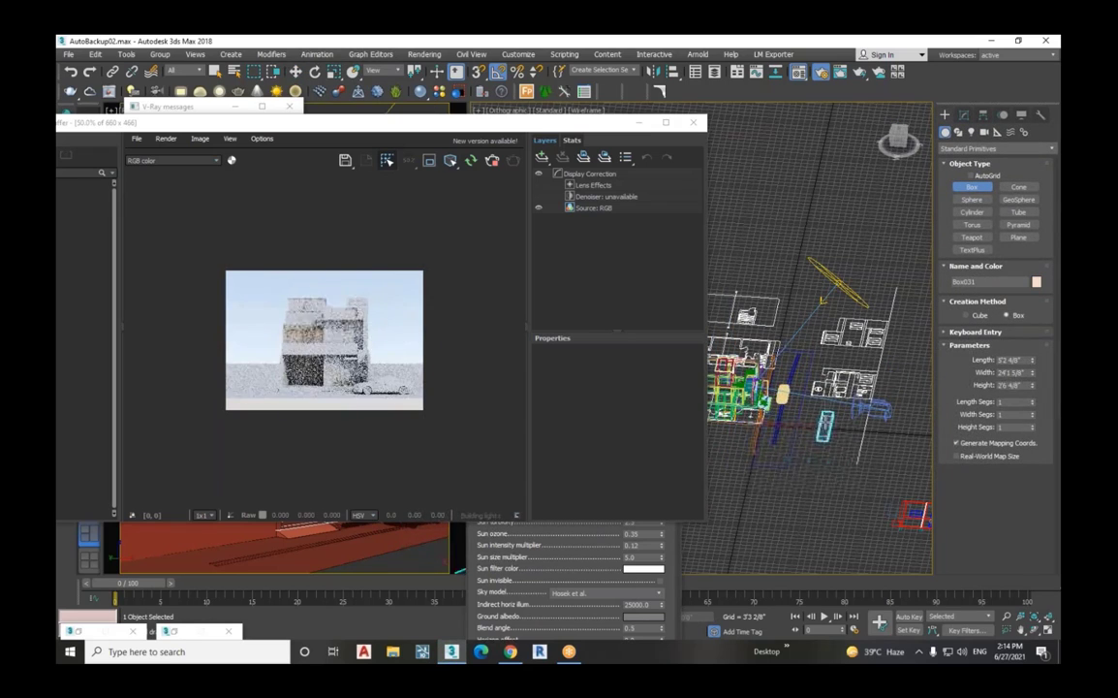
{"action": "left_click", "coordinate": [828, 378]}
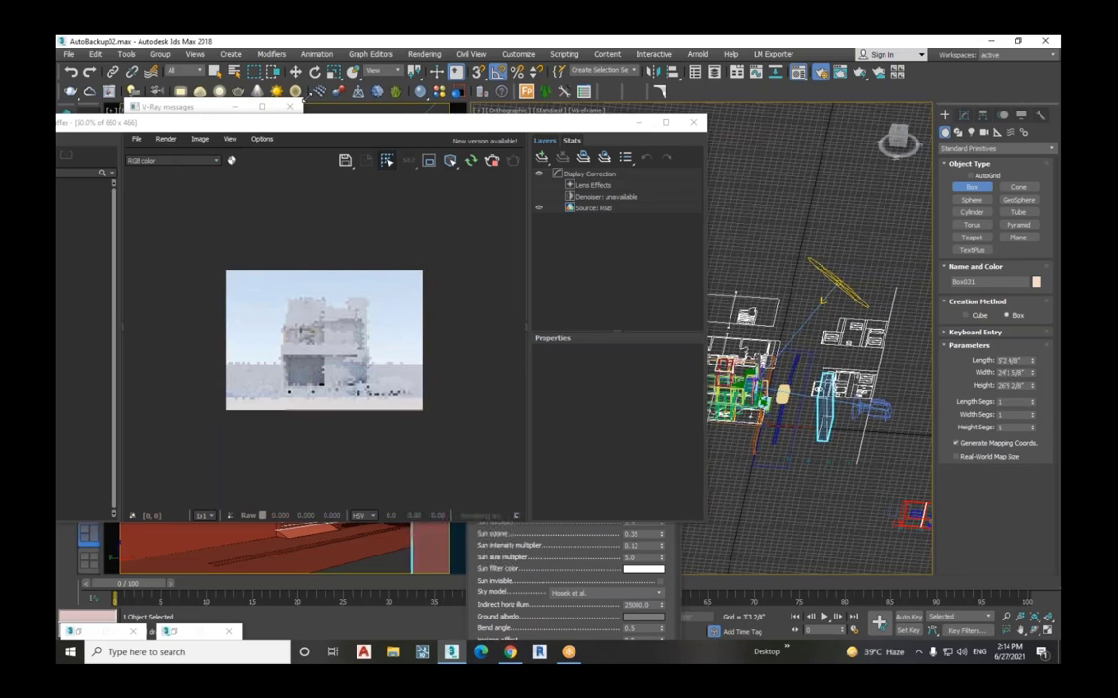
Step: Move the box towards the house, beyond the camera's near clipping plane
{"action": "left_click", "coordinate": [296, 70]}
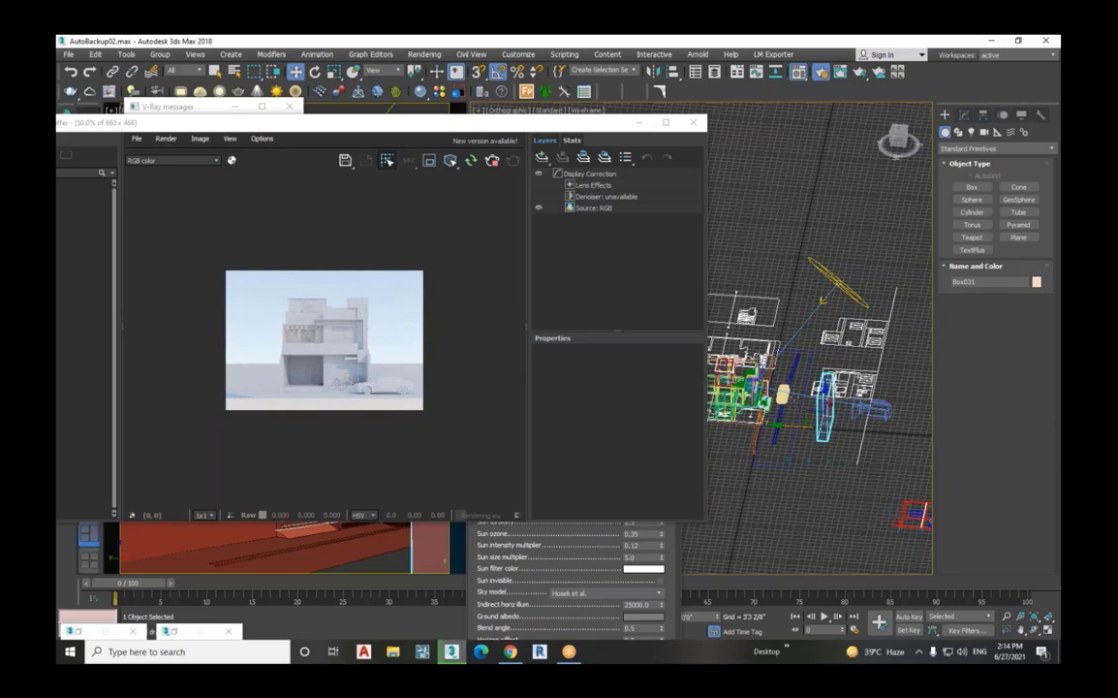
{"action": "left_click", "coordinate": [883, 411]}
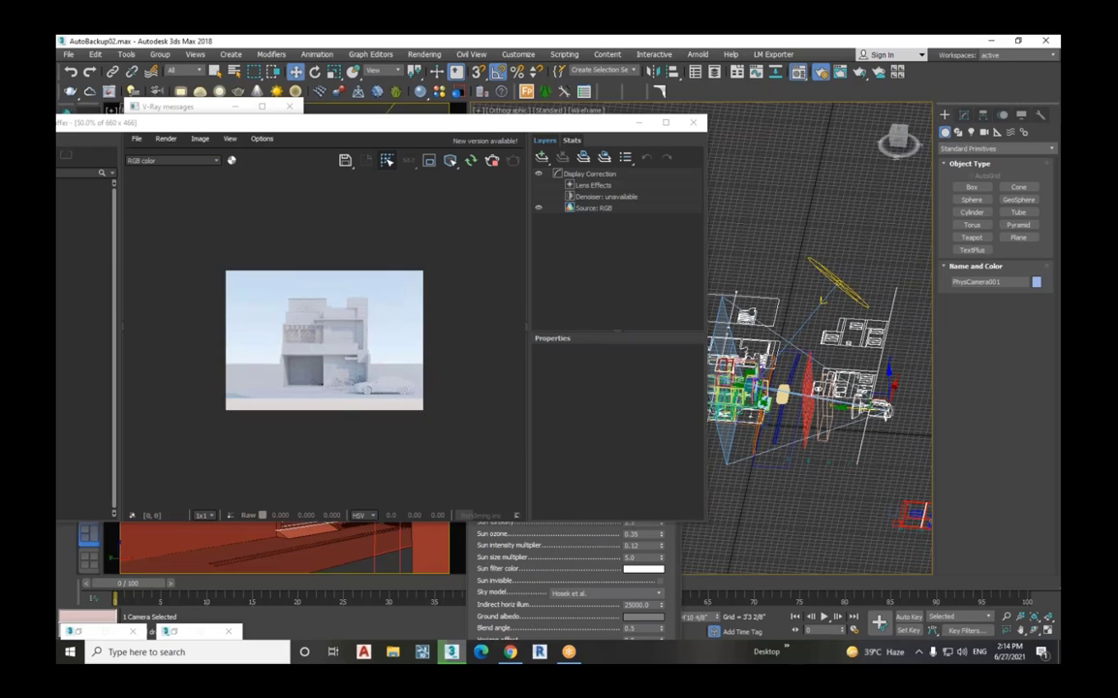
{"action": "left_click", "coordinate": [826, 415]}
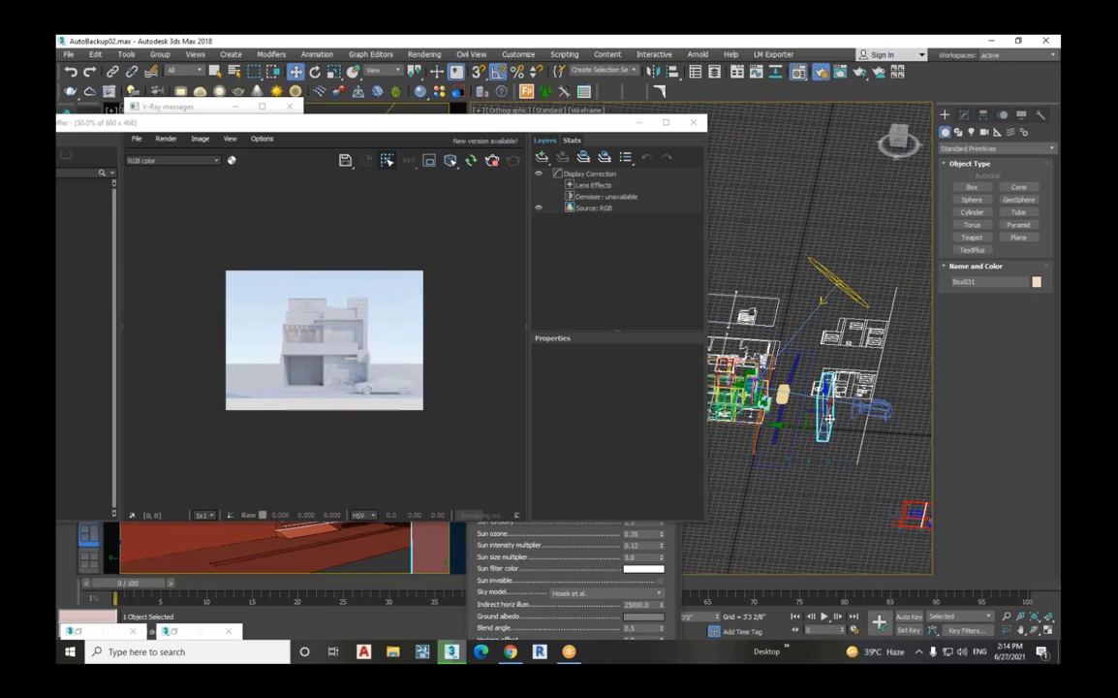
{"action": "left_click_drag", "start_coordinate": [826, 415], "coordinate": [795, 393]}
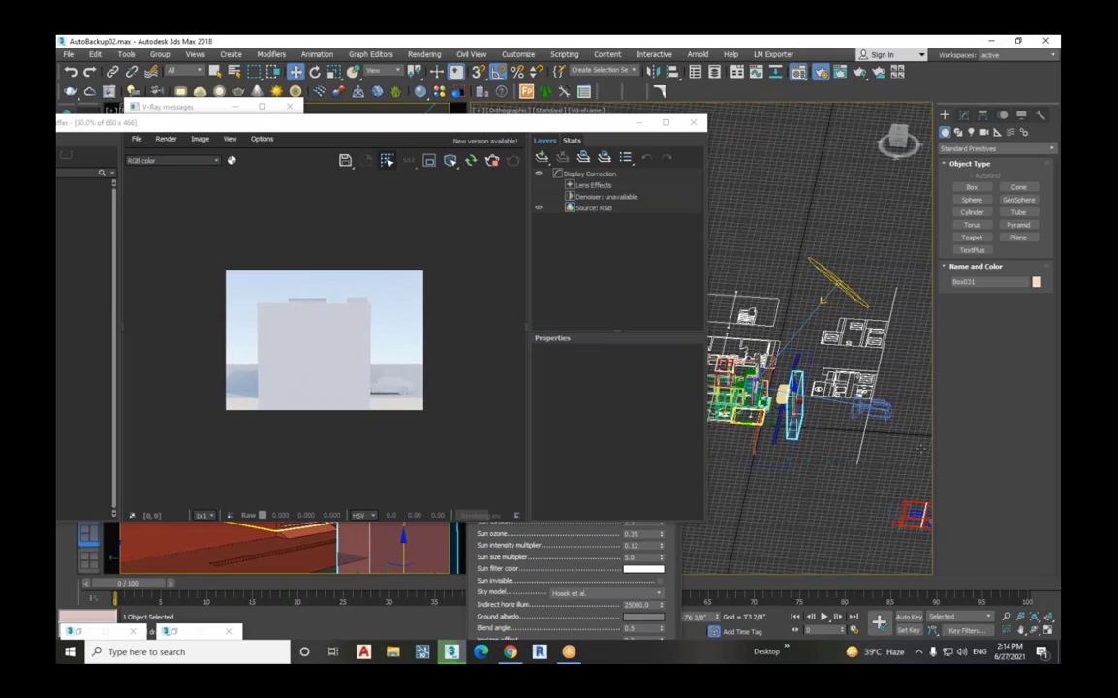
Step: Compare the box with the camera's near clipping plane and move it back to the camera side of that plane
{"action": "left_click", "coordinate": [808, 411]}
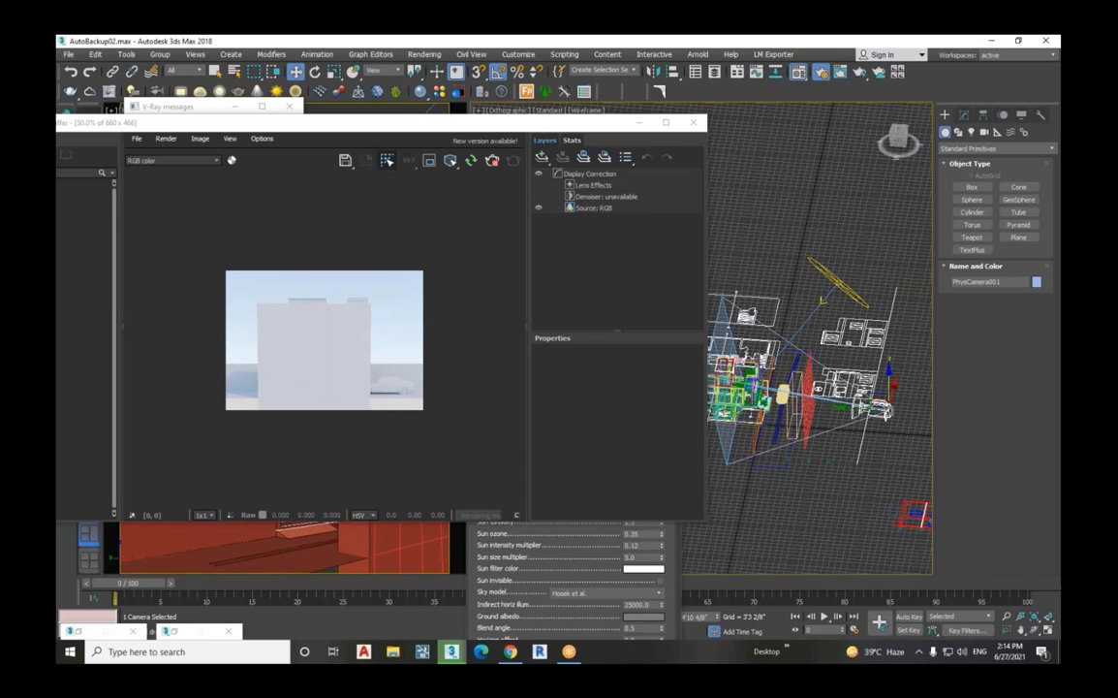
{"action": "left_click", "coordinate": [964, 115]}
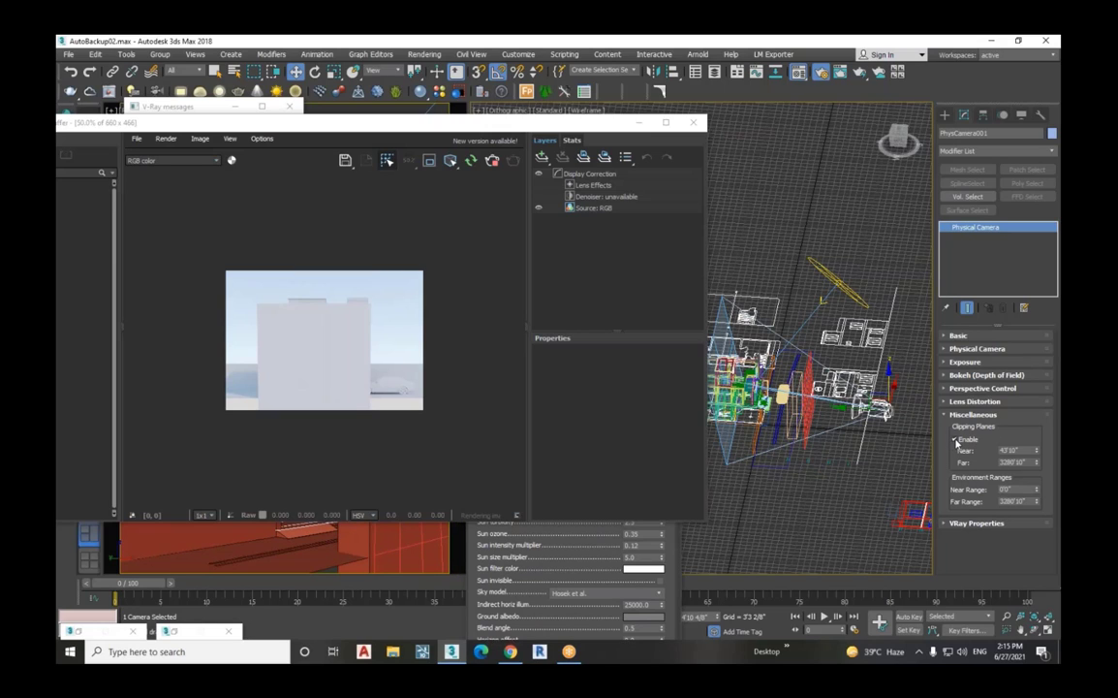
{"action": "left_click", "coordinate": [793, 400]}
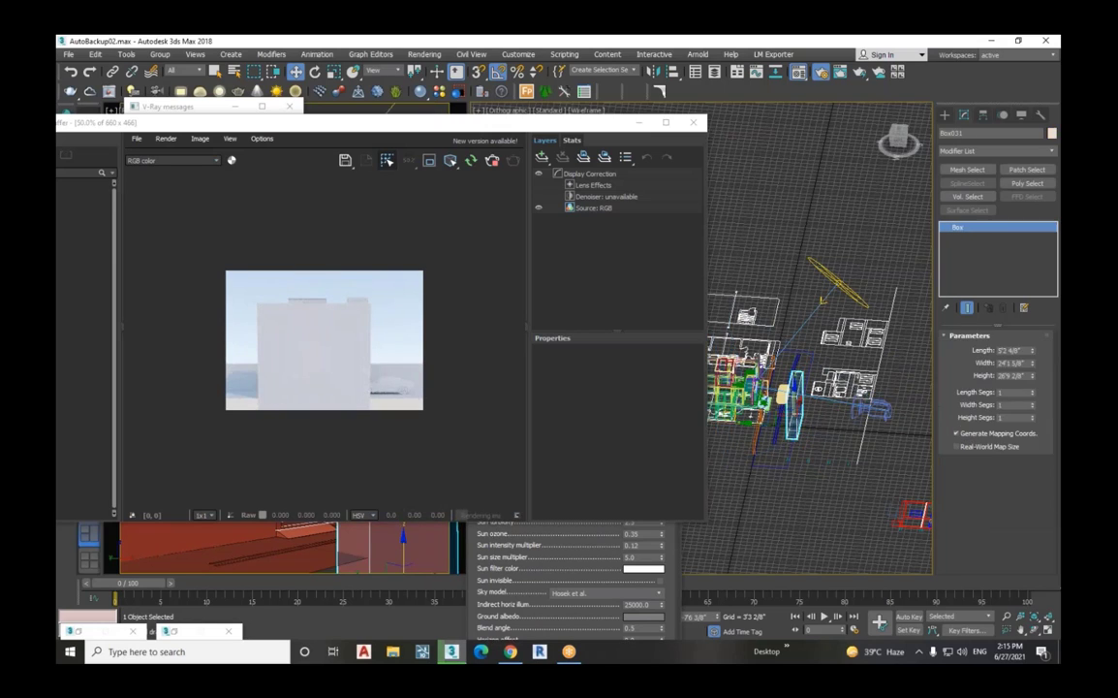
{"action": "left_click", "coordinate": [875, 409]}
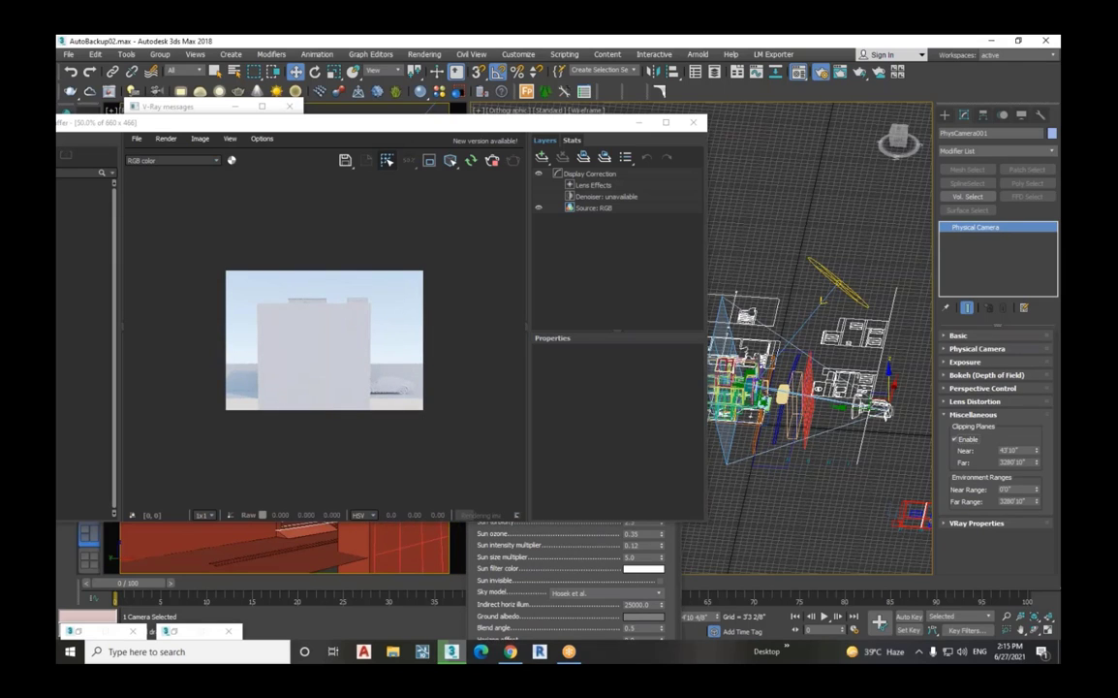
{"action": "left_click", "coordinate": [763, 424]}
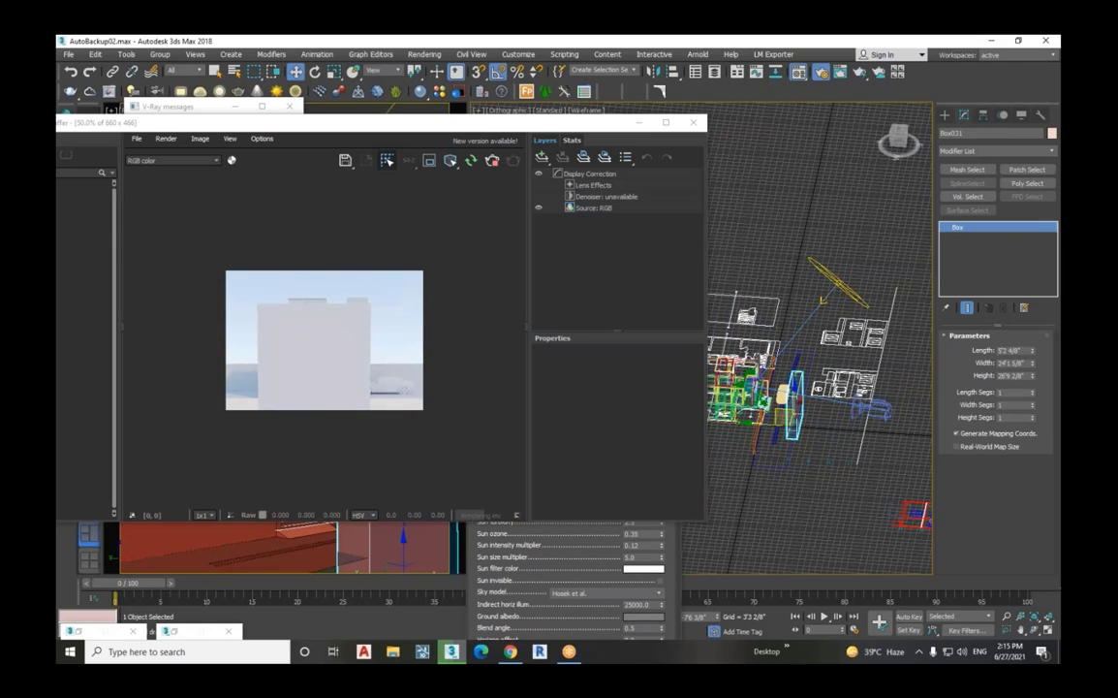
{"action": "left_click_drag", "start_coordinate": [763, 423], "coordinate": [790, 427]}
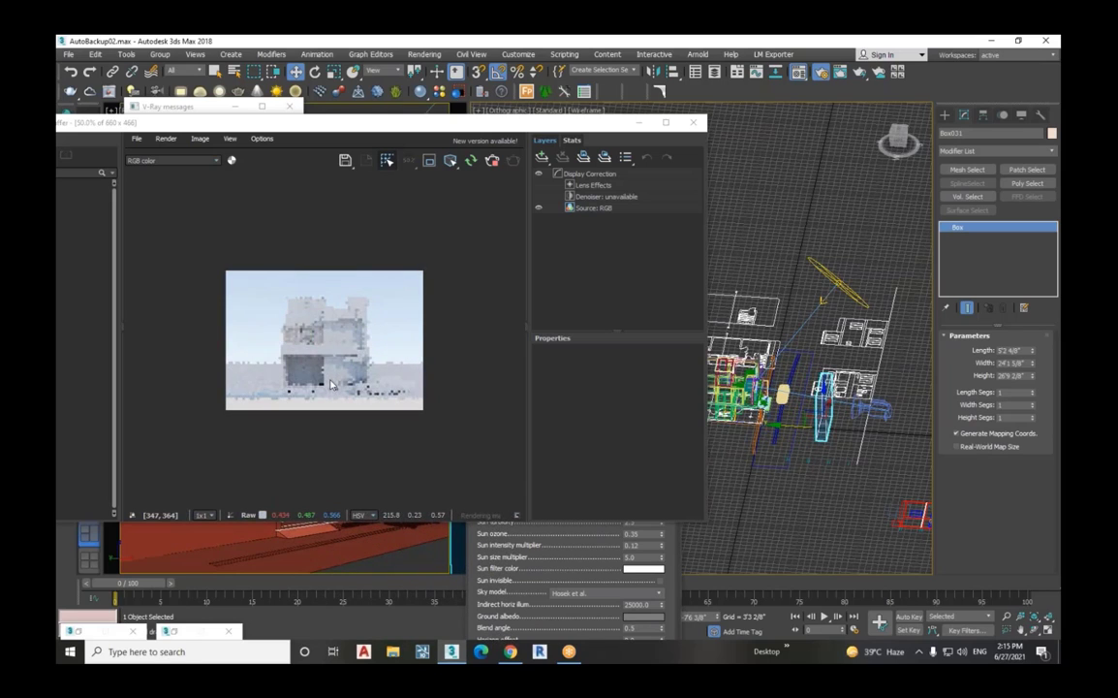
Step: Reduce the physical camera's near clipping distance to 38'6 7/8"
{"action": "left_click", "coordinate": [873, 408]}
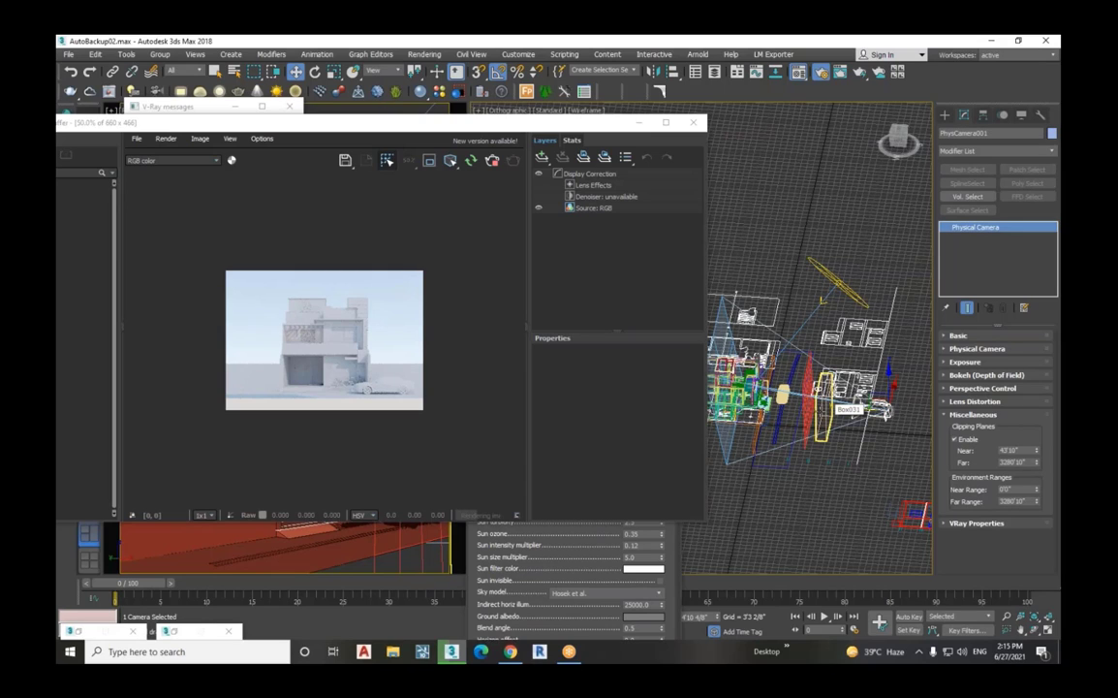
{"action": "left_click", "coordinate": [810, 412]}
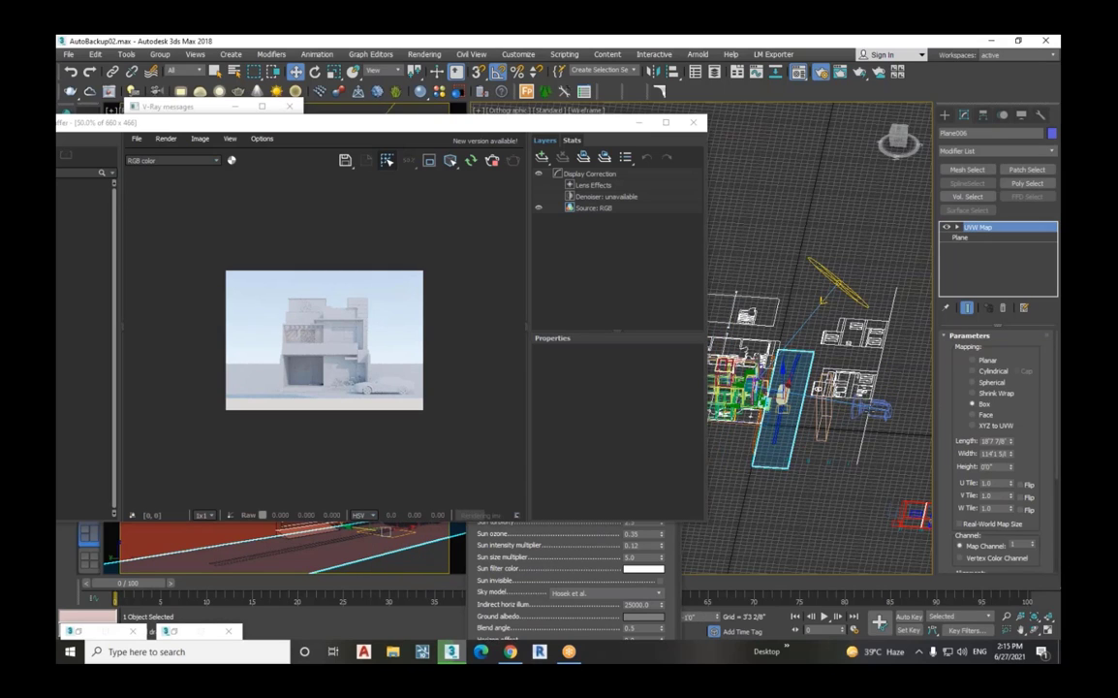
{"action": "left_click", "coordinate": [872, 408]}
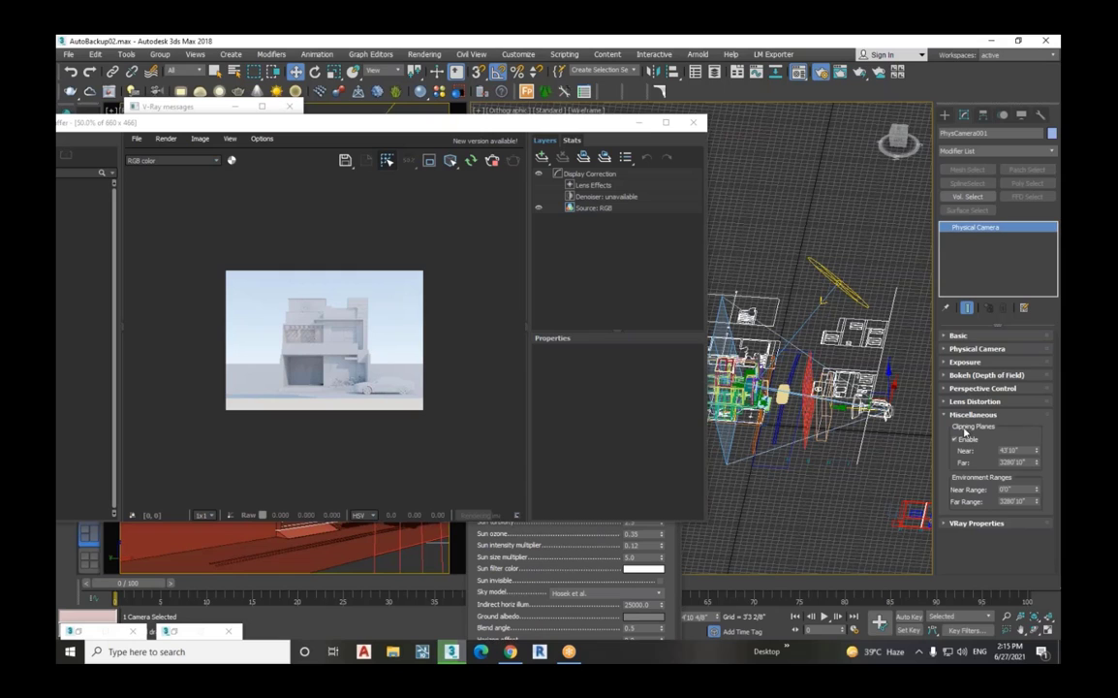
{"action": "mouse_move", "coordinate": [1038, 453]}
{"action": "left_mouse_down"}
{"action": "mouse_move", "coordinate": [1046, 472]}
{"action": "mouse_move", "coordinate": [972, 384]}
{"action": "mouse_move", "coordinate": [993, 407]}
{"action": "mouse_move", "coordinate": [1004, 453]}
{"action": "mouse_move", "coordinate": [1018, 460]}
{"action": "left_mouse_up"}
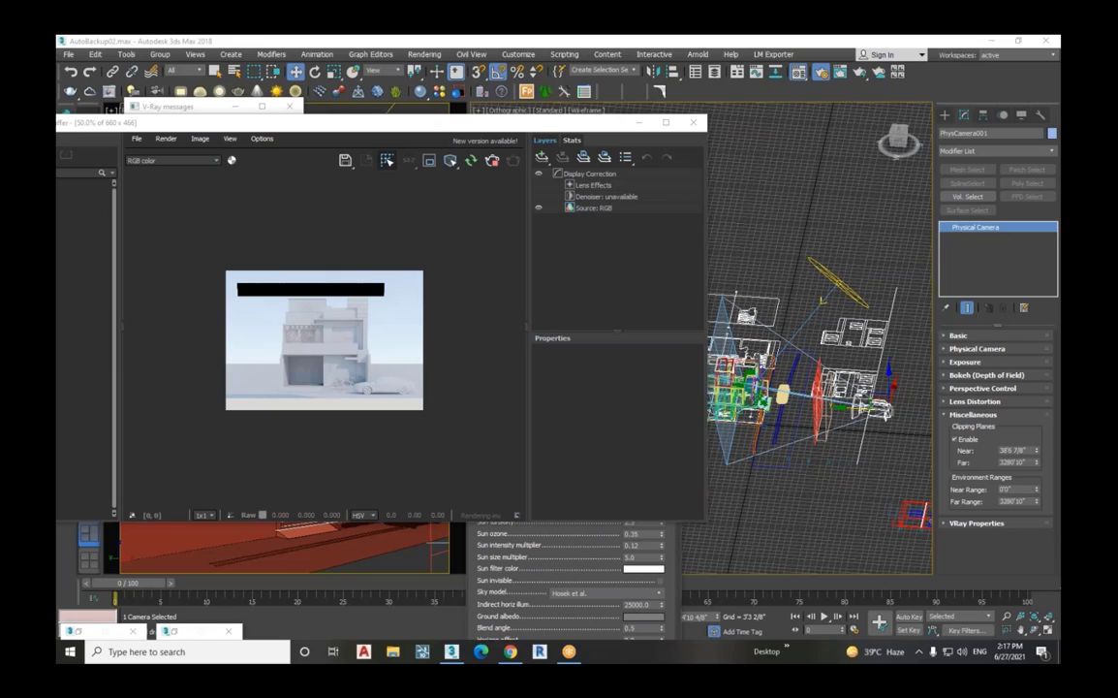
Step: Lower the physical camera's near clipping distance to 30'1" and disable its clipping planes
{"action": "left_click", "coordinate": [800, 415]}
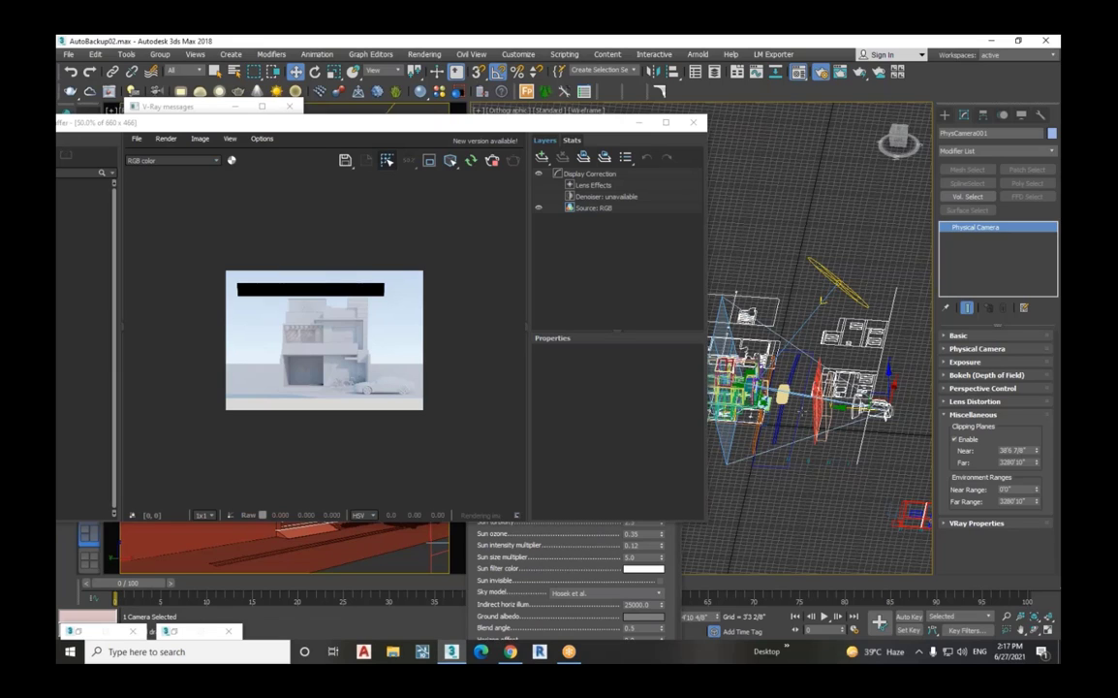
{"action": "left_click", "coordinate": [802, 411]}
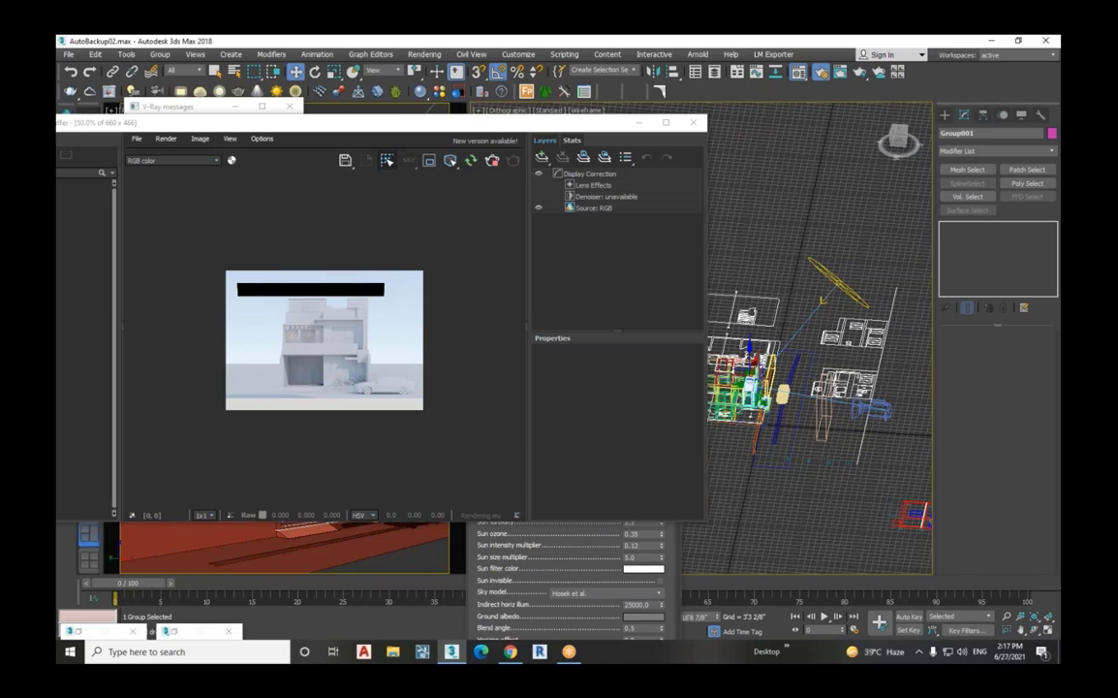
{"action": "left_click", "coordinate": [874, 409]}
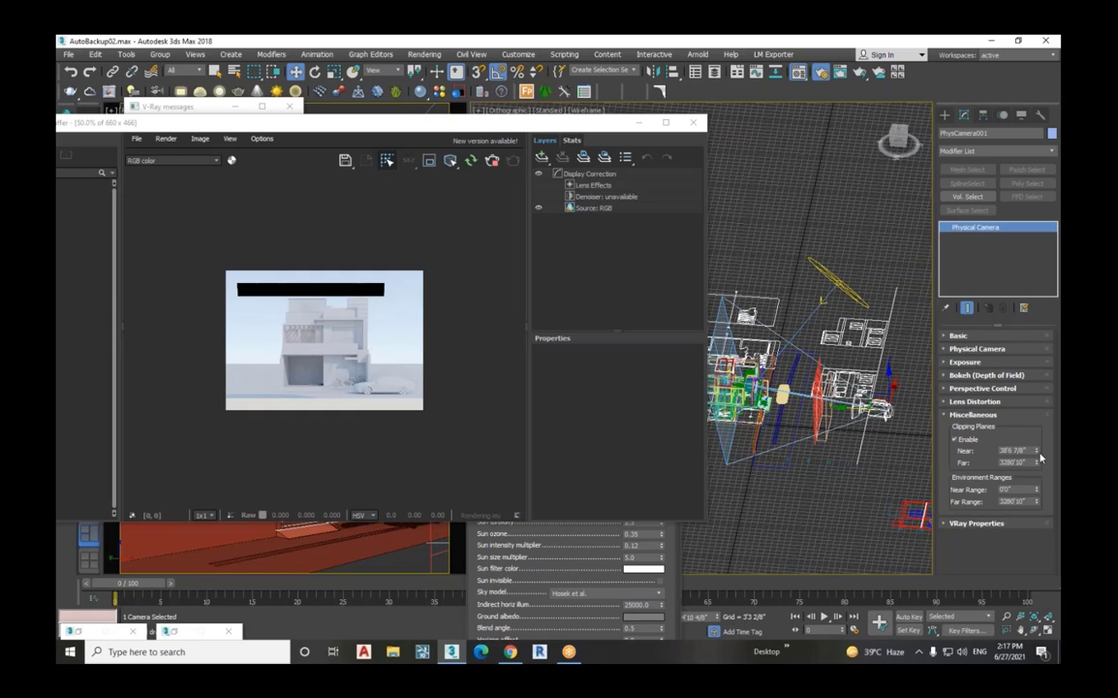
{"action": "mouse_move", "coordinate": [1036, 451]}
{"action": "left_mouse_down"}
{"action": "mouse_move", "coordinate": [1039, 434]}
{"action": "mouse_move", "coordinate": [1048, 466]}
{"action": "left_mouse_up"}
{"action": "left_click", "coordinate": [957, 439]}
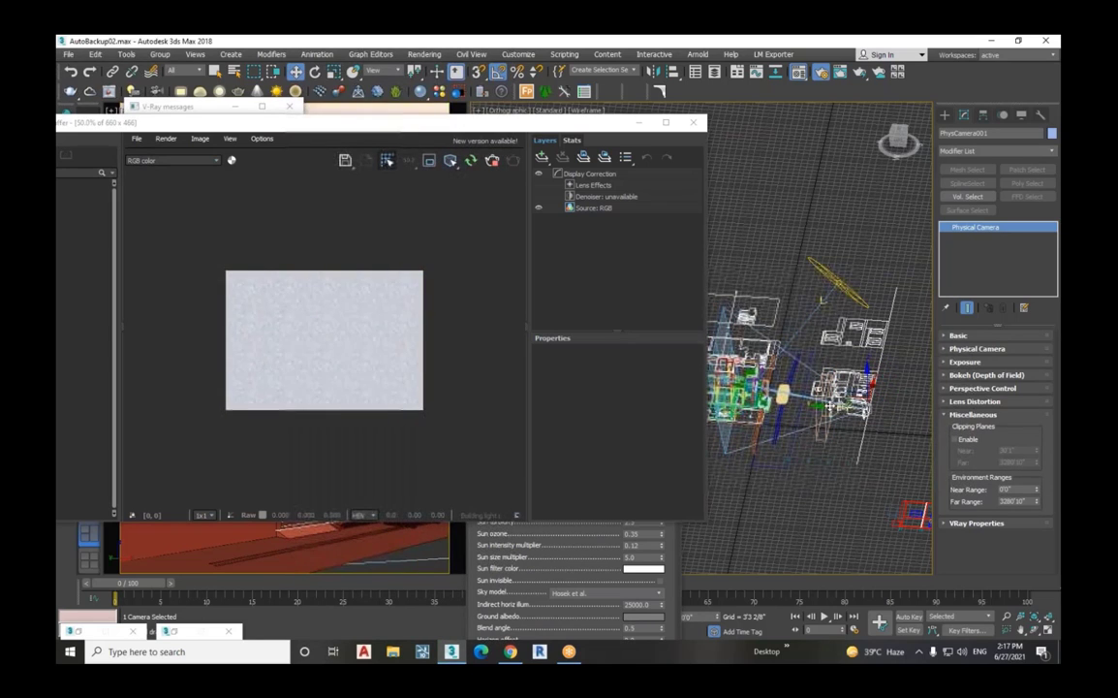
Step: Delete the box in front of the camera and bring the physical camera slightly closer to the house
{"action": "left_click", "coordinate": [821, 417]}
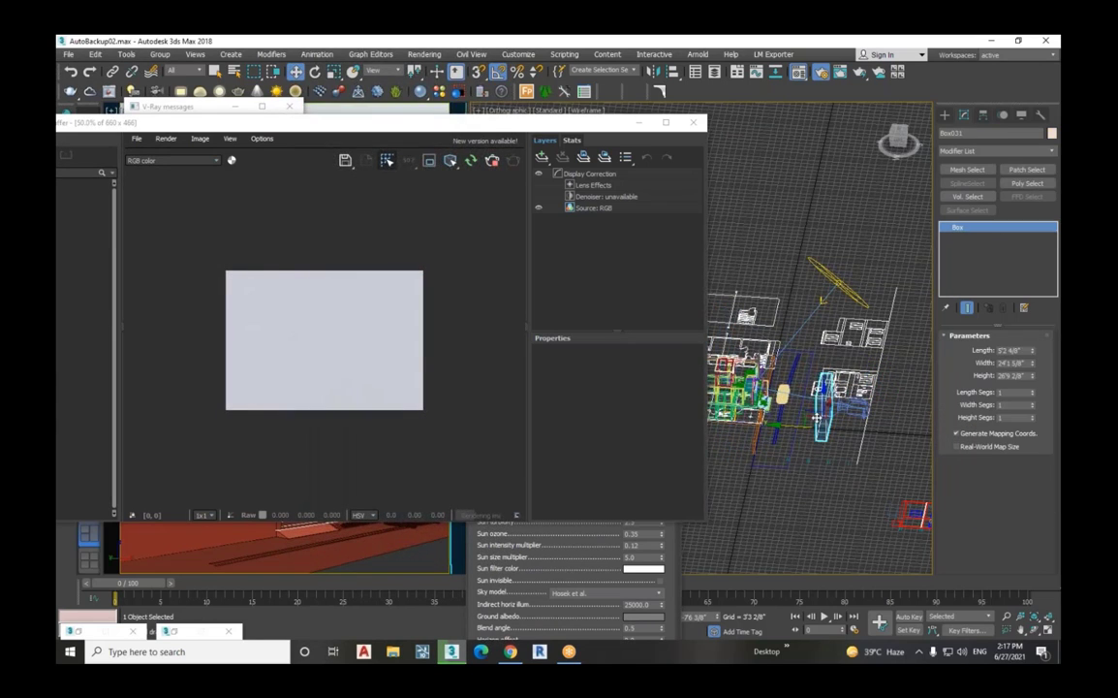
{"action": "key", "text": "Delete"}
{"action": "left_click", "coordinate": [846, 413]}
{"action": "left_click", "coordinate": [822, 407]}
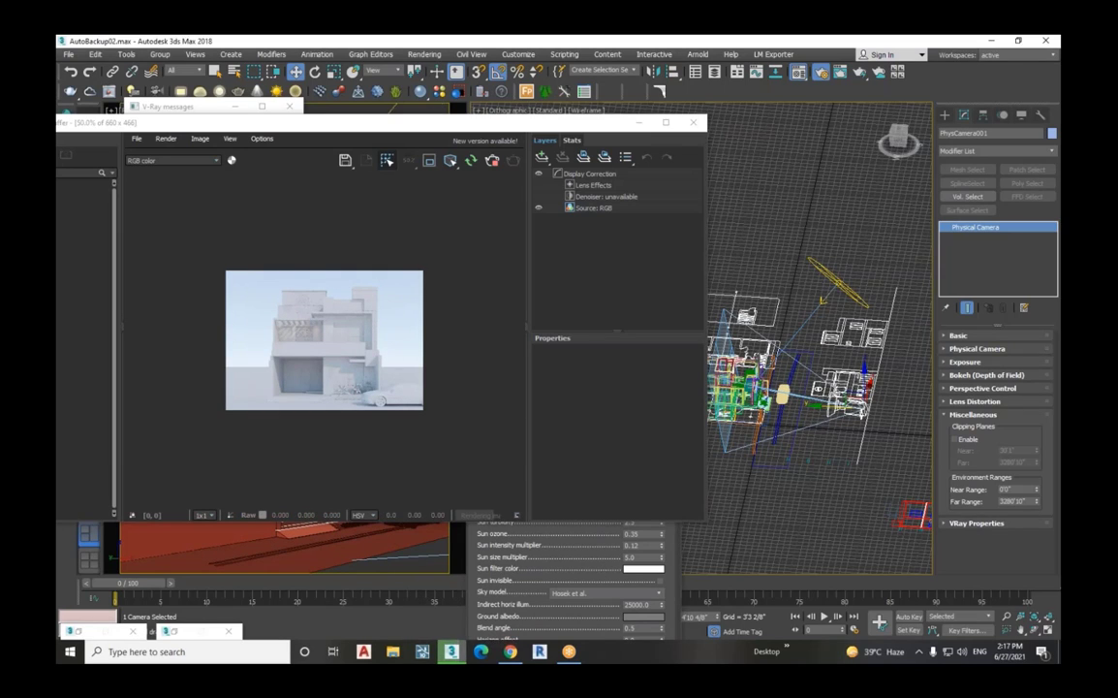
Step: Set the physical camera's exposure target to 10.5 EV and check the render preview at 100%
{"action": "left_click", "coordinate": [953, 415]}
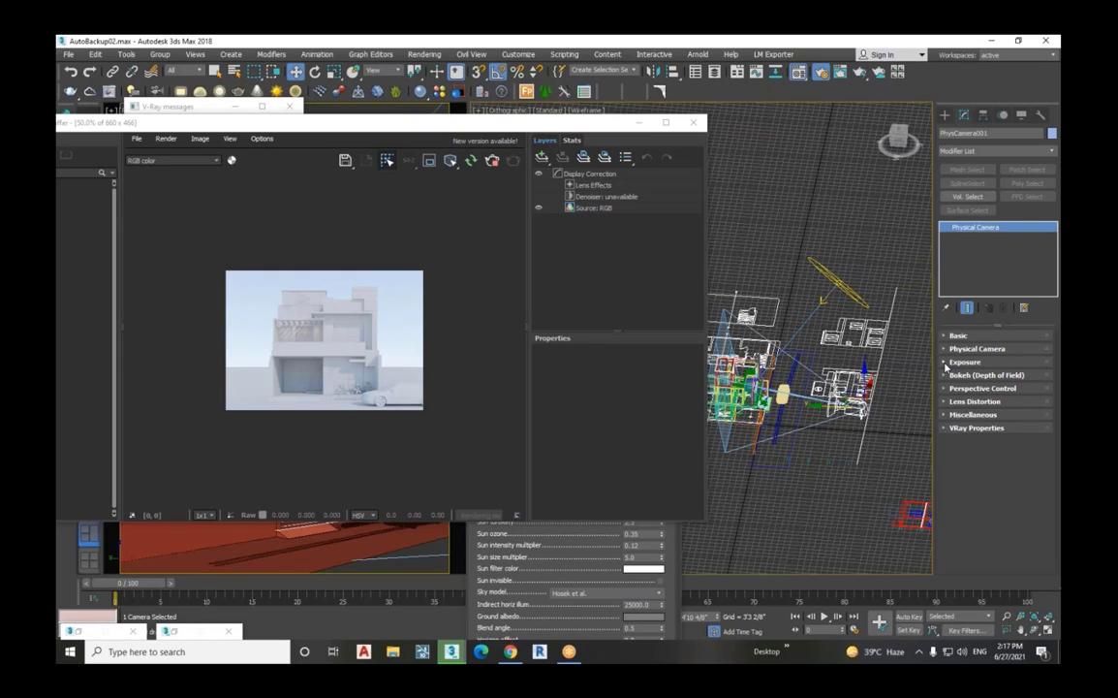
{"action": "left_click", "coordinate": [946, 364]}
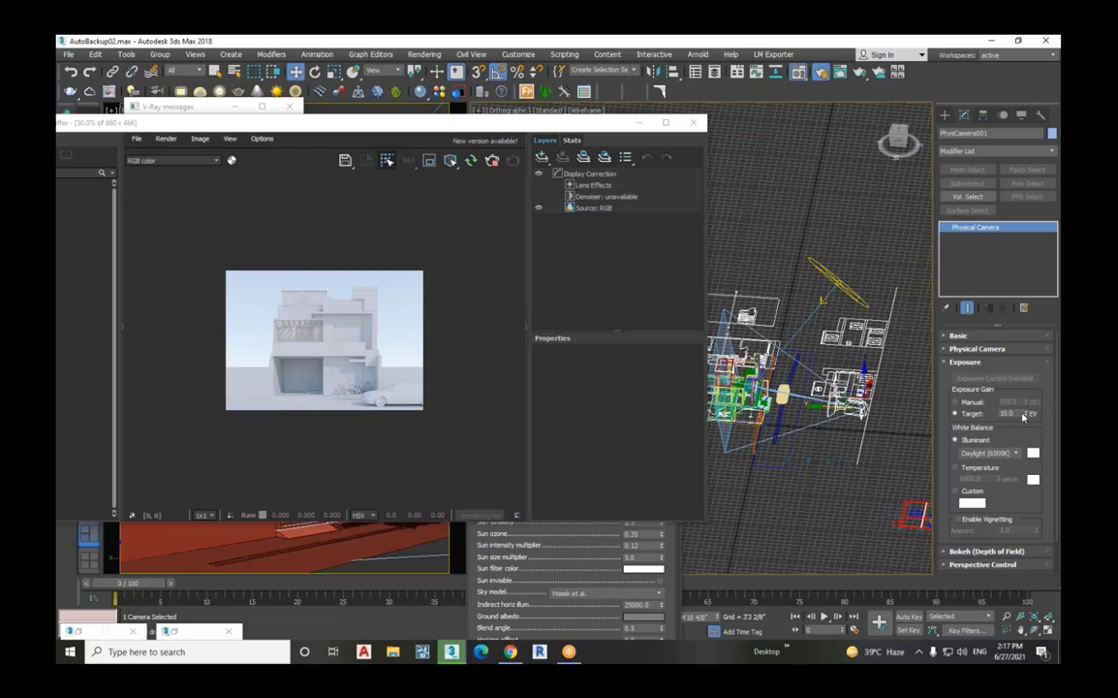
{"action": "double_click", "coordinate": [1008, 414]}
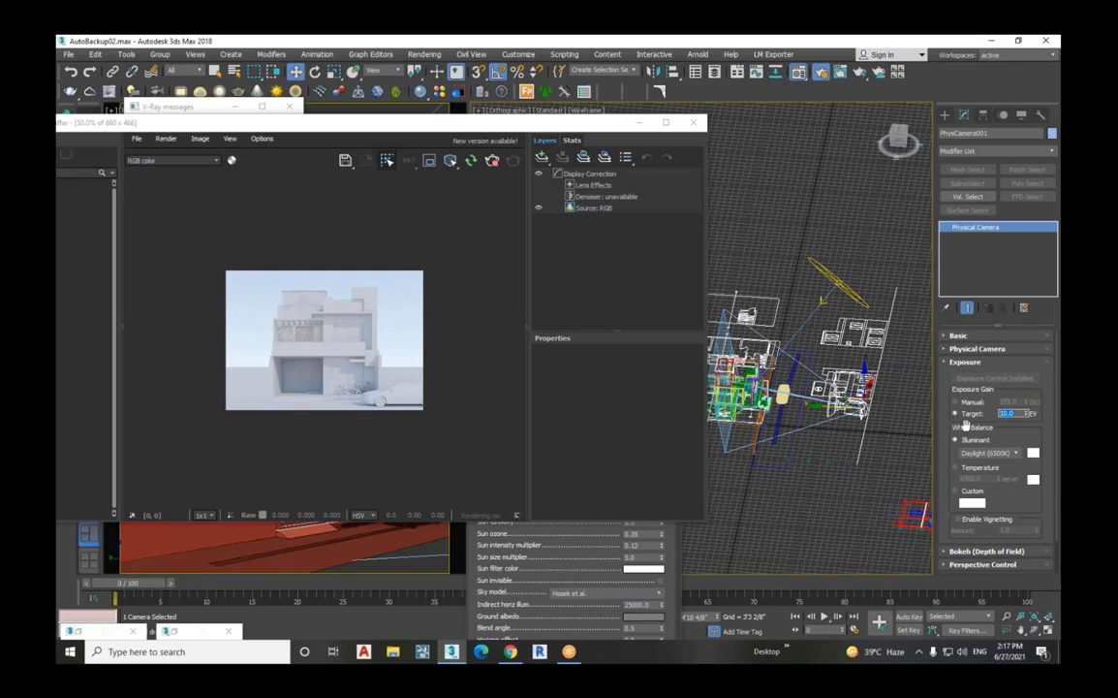
{"action": "left_click", "coordinate": [1019, 417]}
{"action": "type", "text": "5"}
{"action": "key", "text": "Return"}
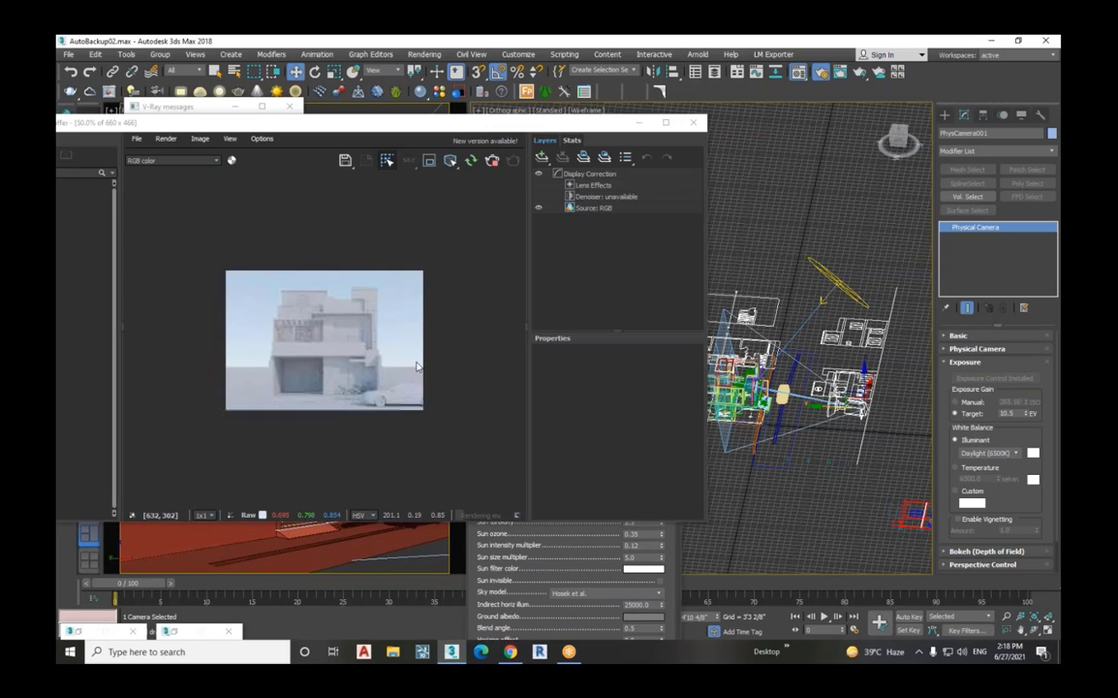
{"action": "double_click", "coordinate": [355, 355]}
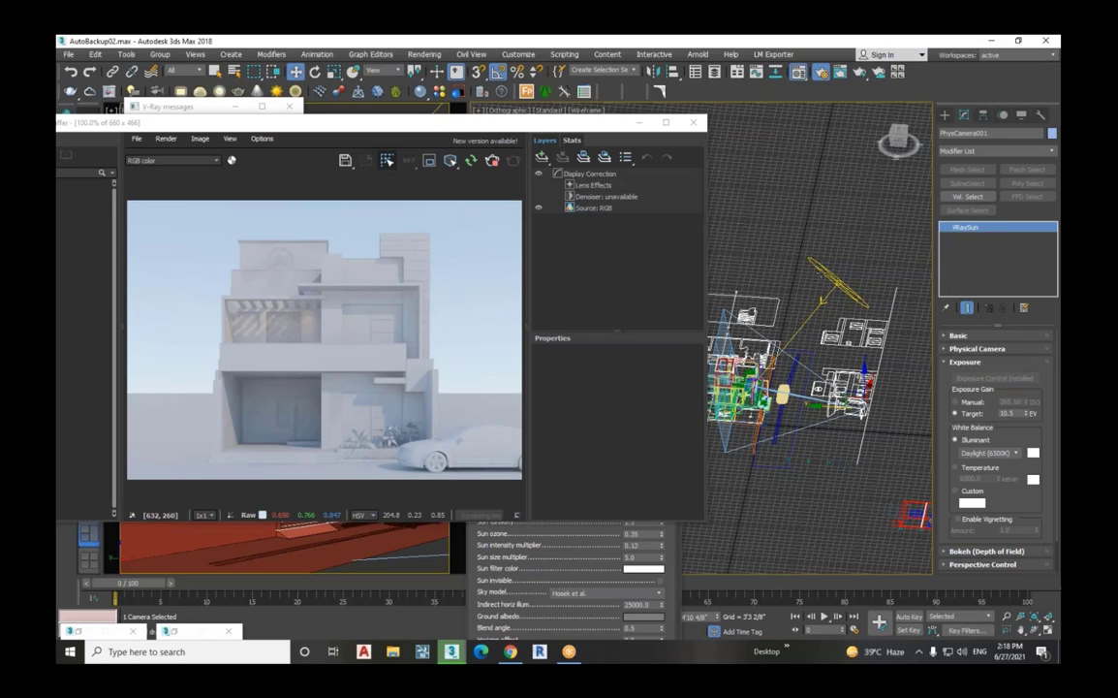
Step: Set the VRaySun's intensity multiplier to 0.1 and shift the sun slightly farther from the house
{"action": "left_click", "coordinate": [821, 284]}
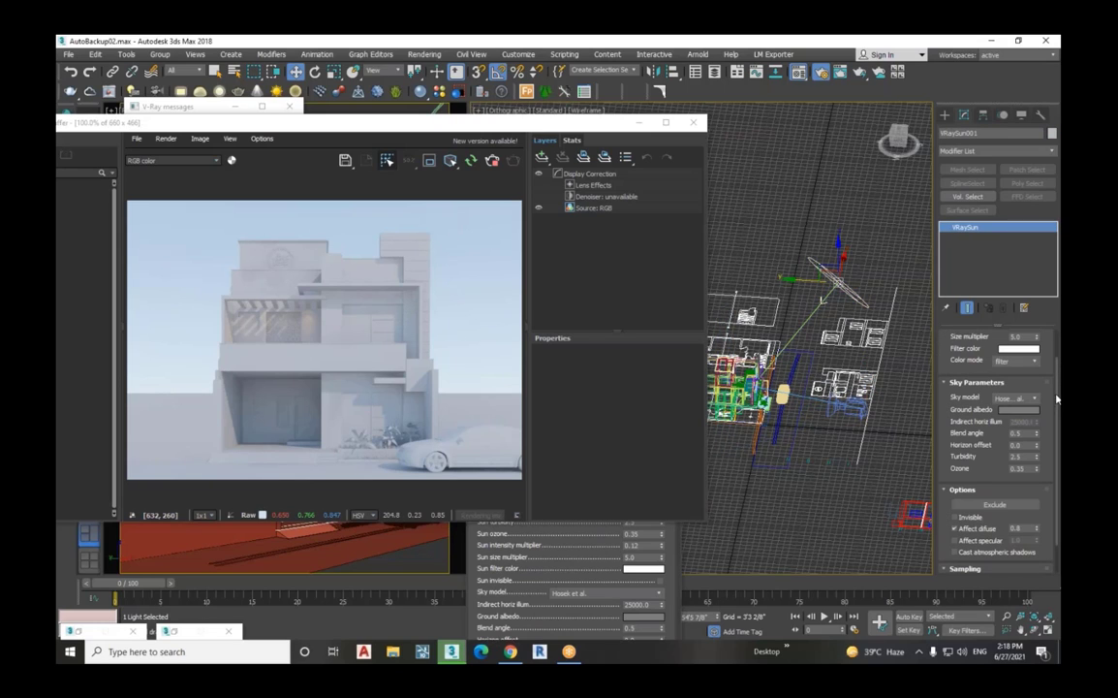
{"action": "left_click_drag", "start_coordinate": [1055, 397], "coordinate": [1021, 360]}
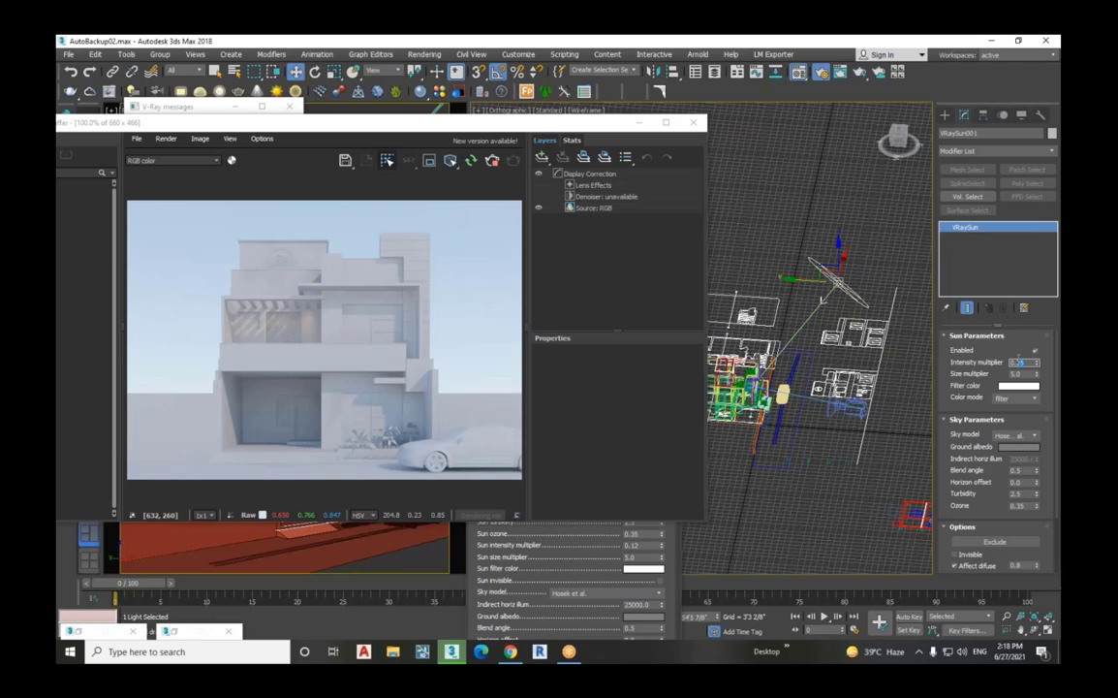
{"action": "key", "text": "Return"}
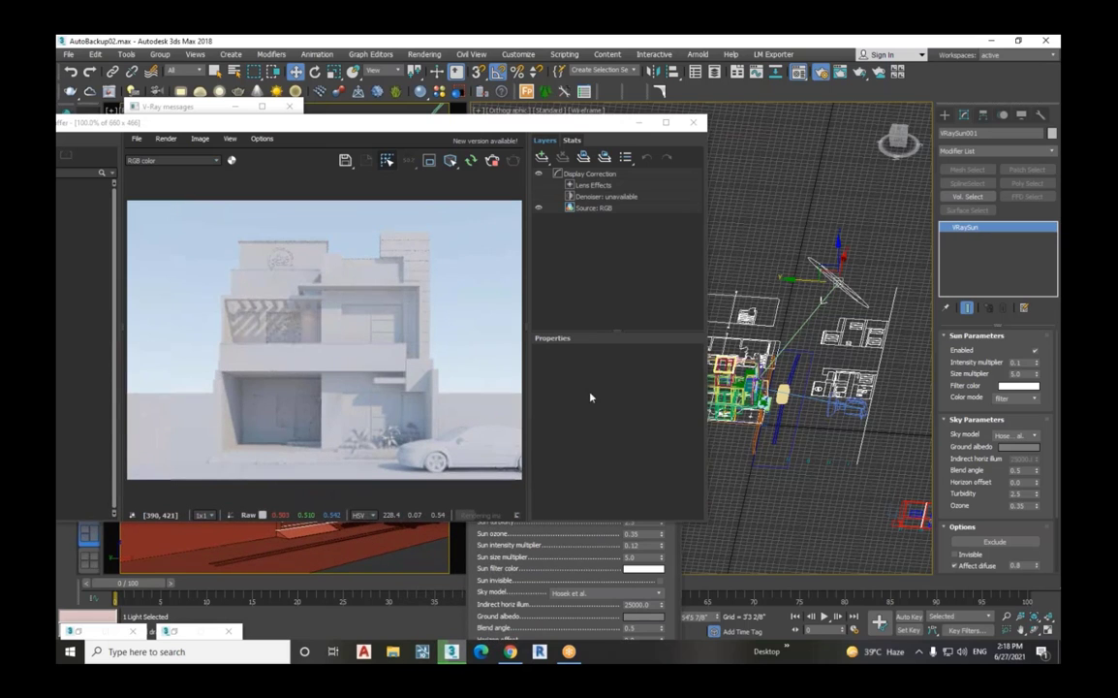
{"action": "left_click_drag", "start_coordinate": [831, 277], "coordinate": [840, 275]}
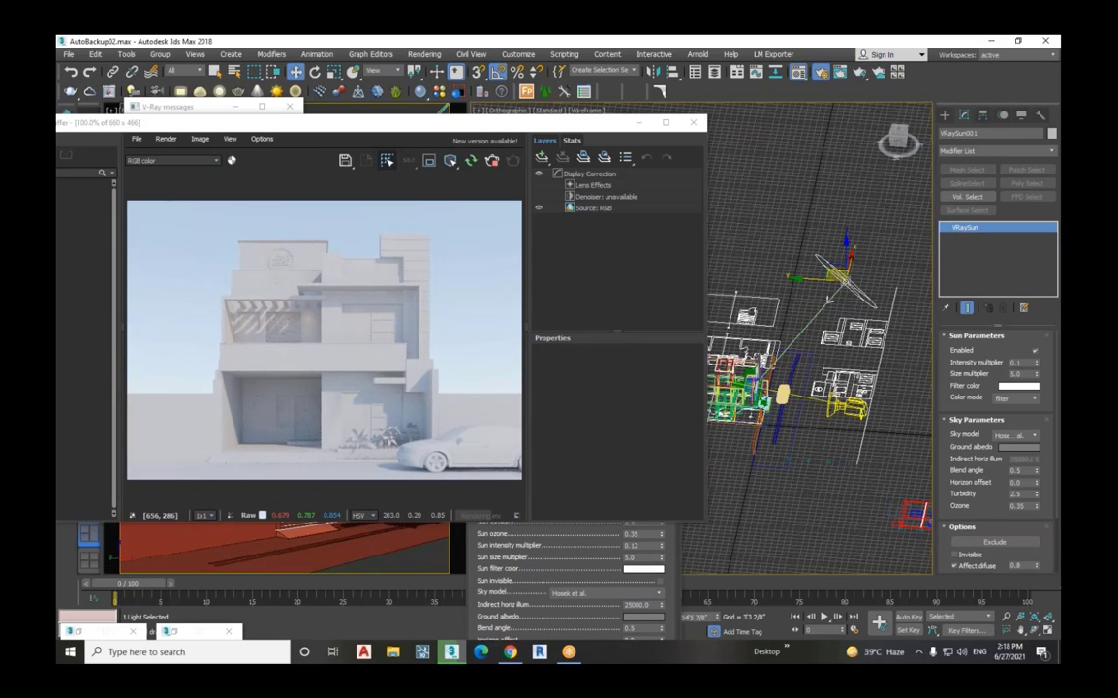
Step: Unhide the scene's trees and move the tree proxy at the camera out of its view of the house
{"action": "right_click", "coordinate": [806, 423]}
{"action": "left_click", "coordinate": [841, 361]}
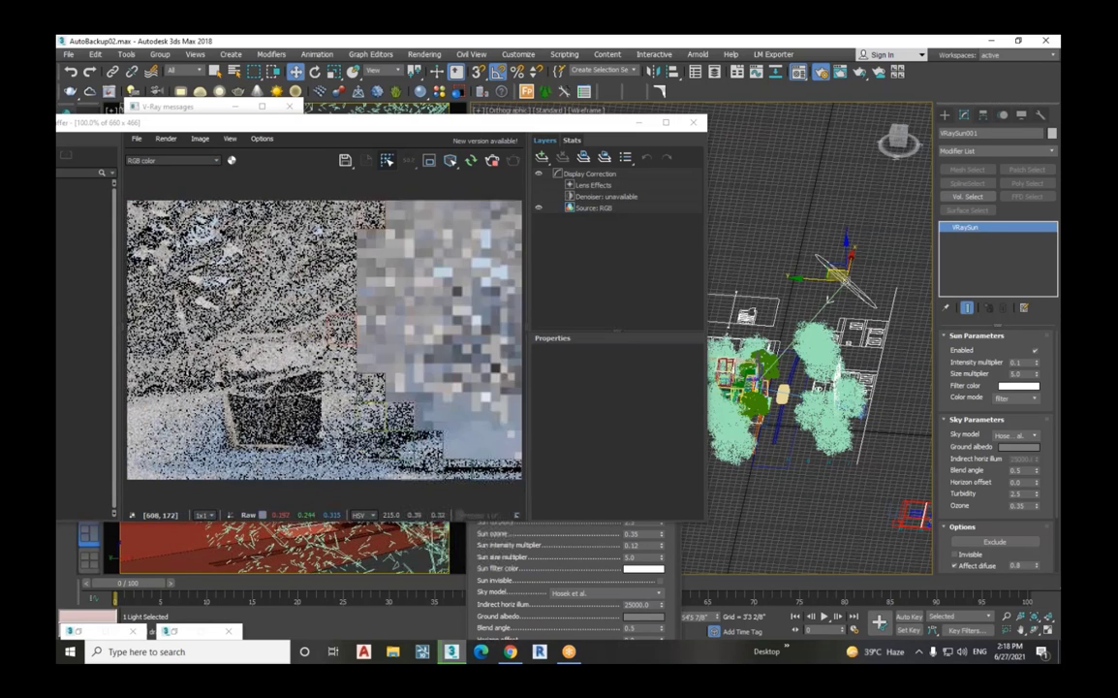
{"action": "left_click", "coordinate": [798, 389]}
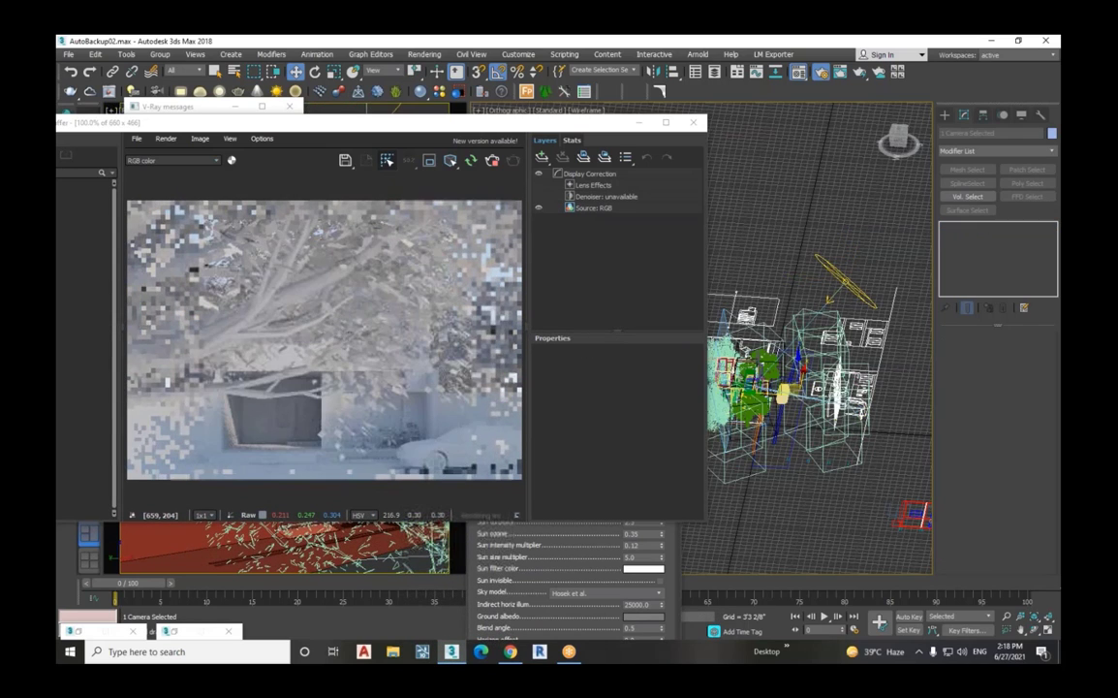
{"action": "left_click", "coordinate": [841, 397]}
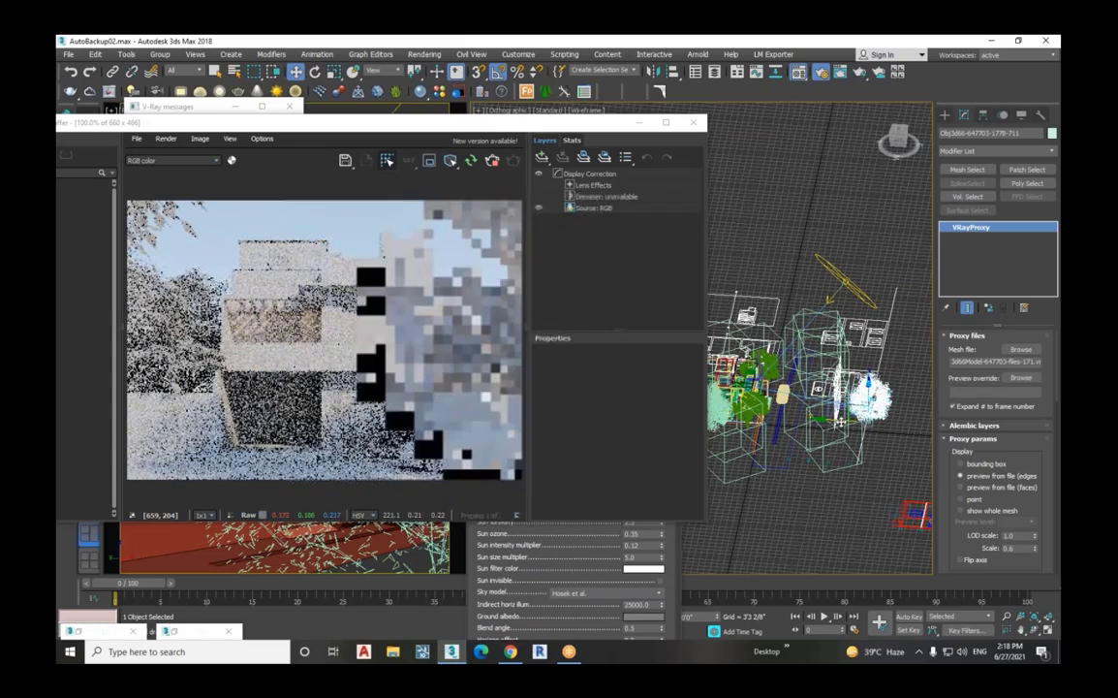
{"action": "left_click_drag", "start_coordinate": [843, 422], "coordinate": [846, 422]}
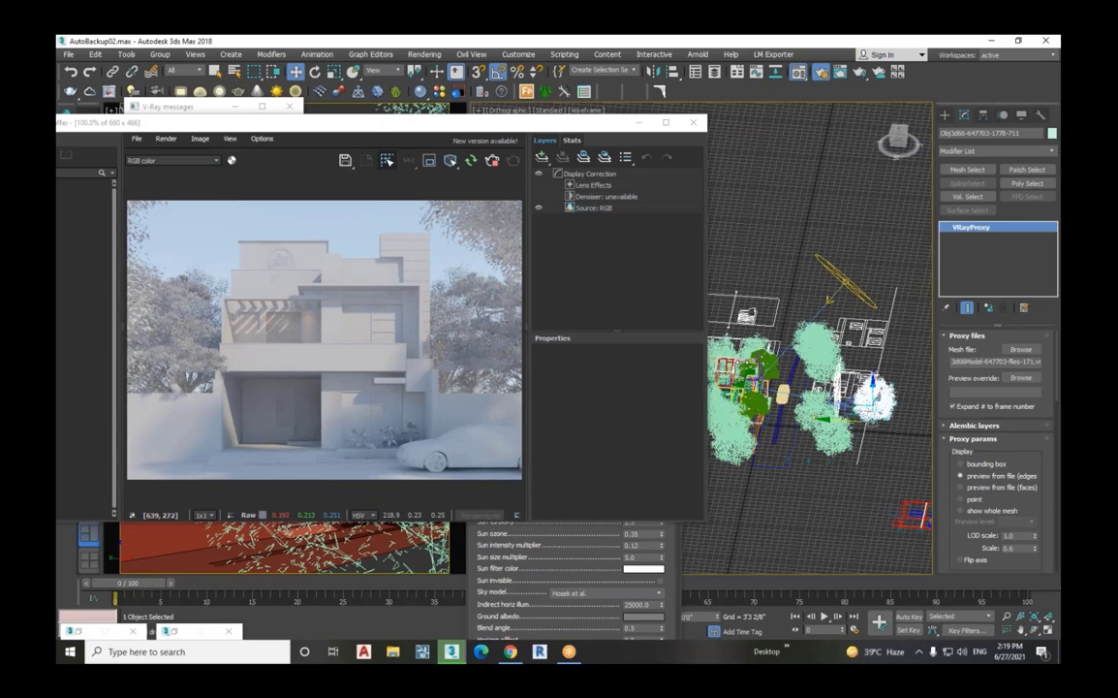
Step: Shift the tree proxy across from the house, beside the camera's line of sight, slightly farther from the building
{"action": "left_click", "coordinate": [715, 334]}
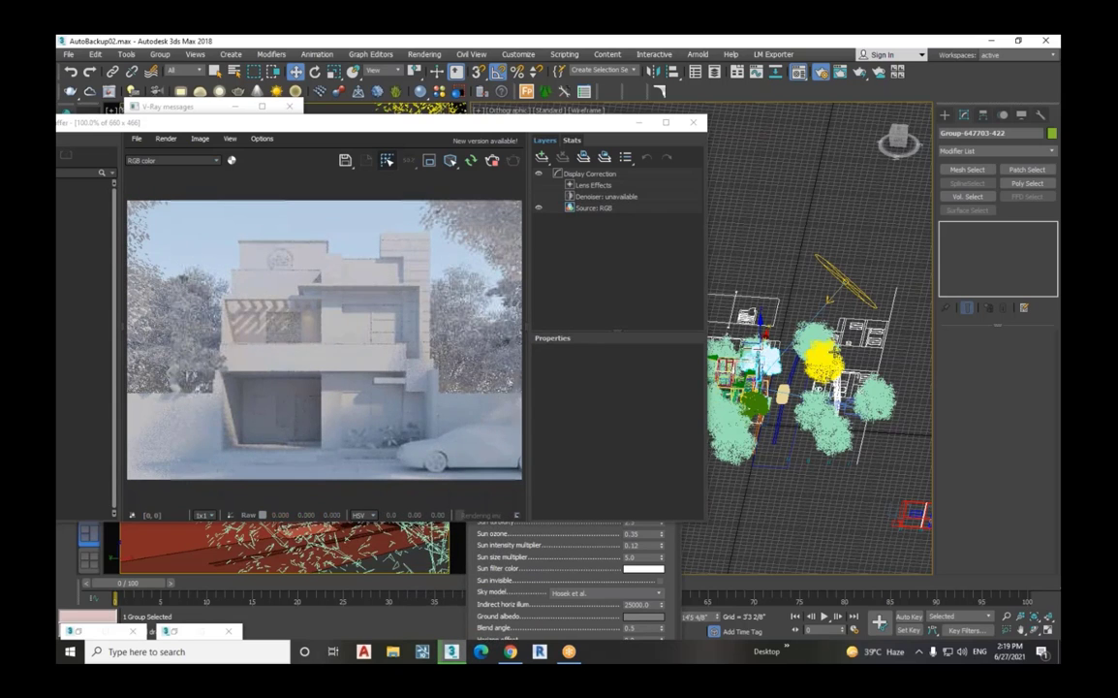
{"action": "left_click", "coordinate": [821, 356]}
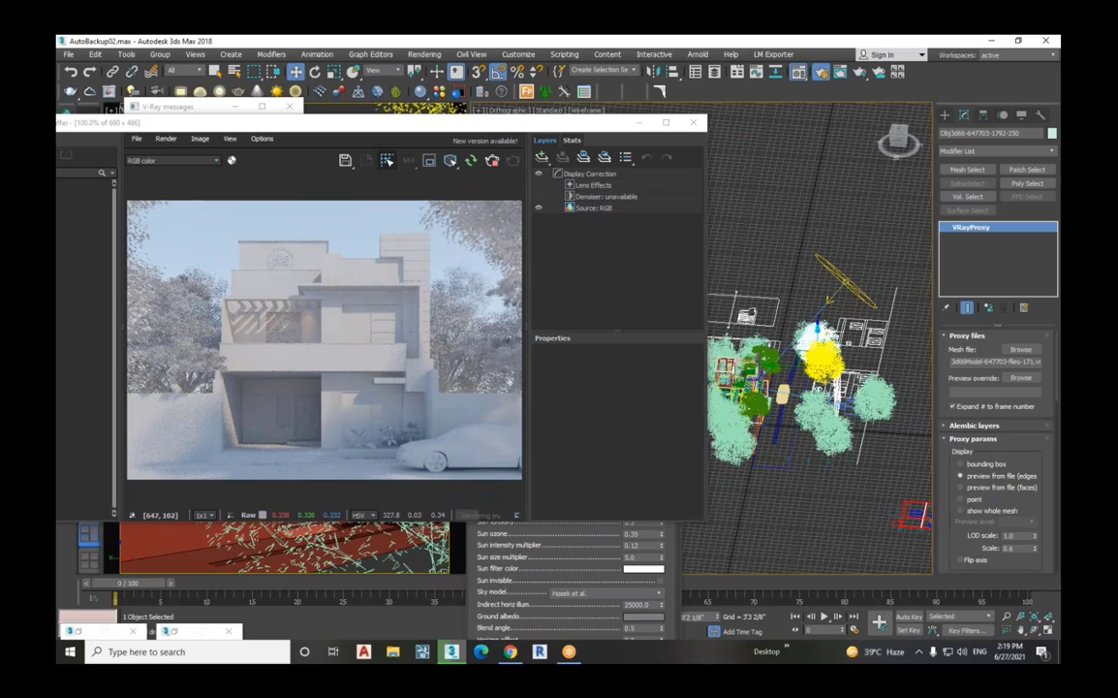
{"action": "left_click", "coordinate": [822, 357]}
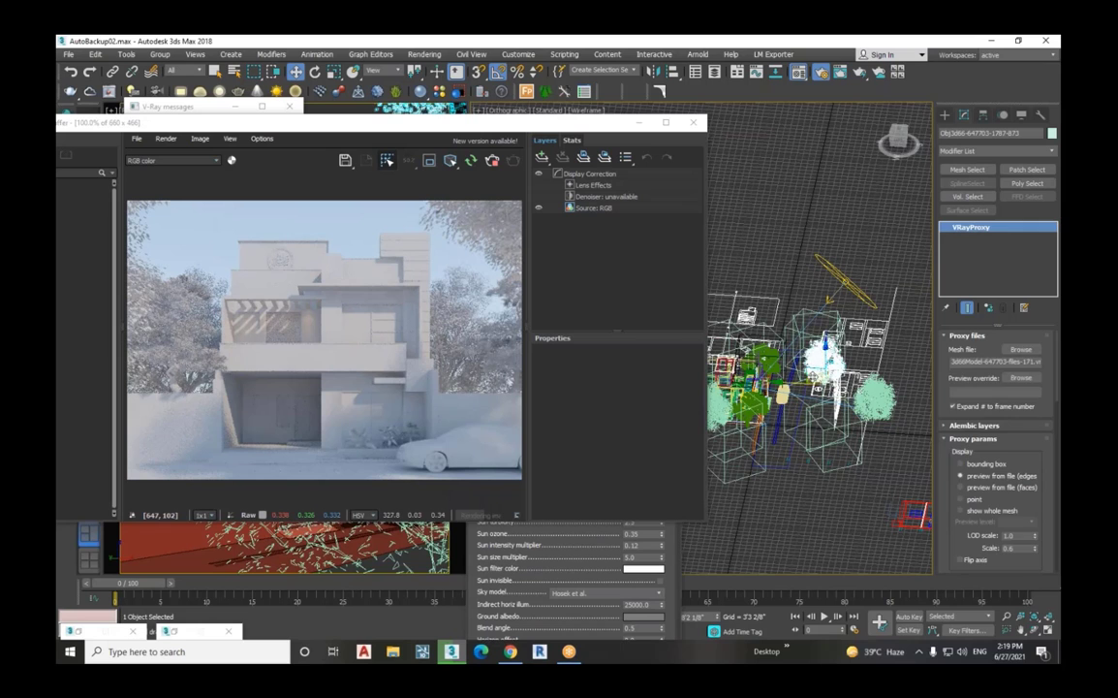
{"action": "left_click_drag", "start_coordinate": [822, 358], "coordinate": [827, 359]}
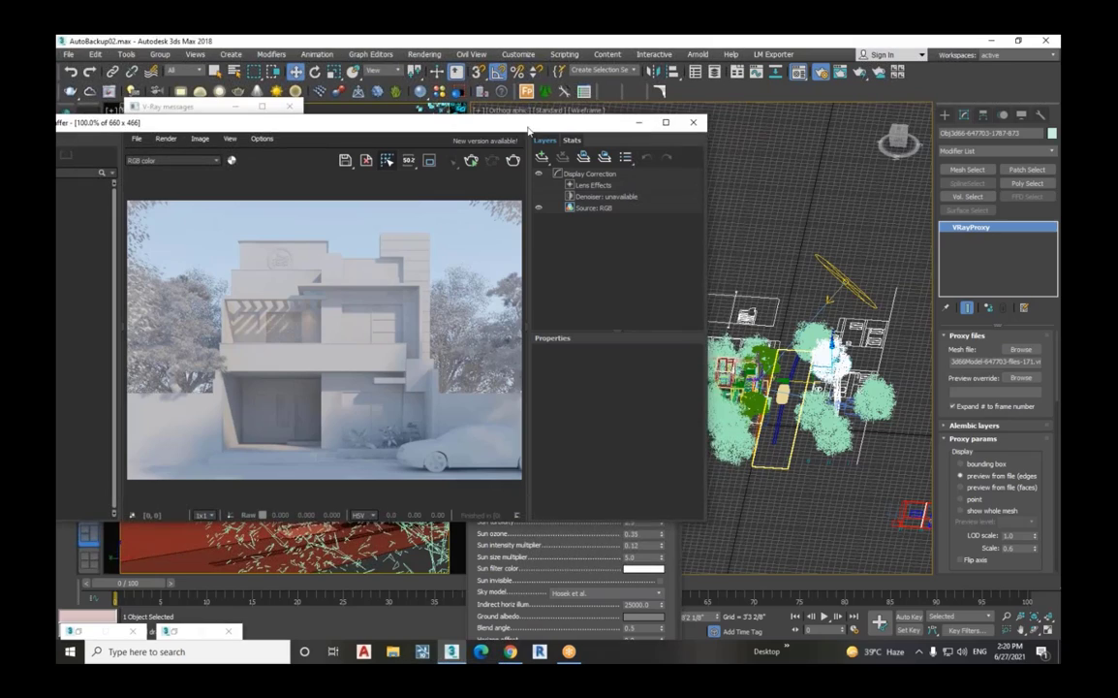
Step: Open the render setup and expand the V-Ray global switches
{"action": "left_click_drag", "start_coordinate": [525, 122], "coordinate": [713, 319]}
{"action": "left_click", "coordinate": [424, 54]}
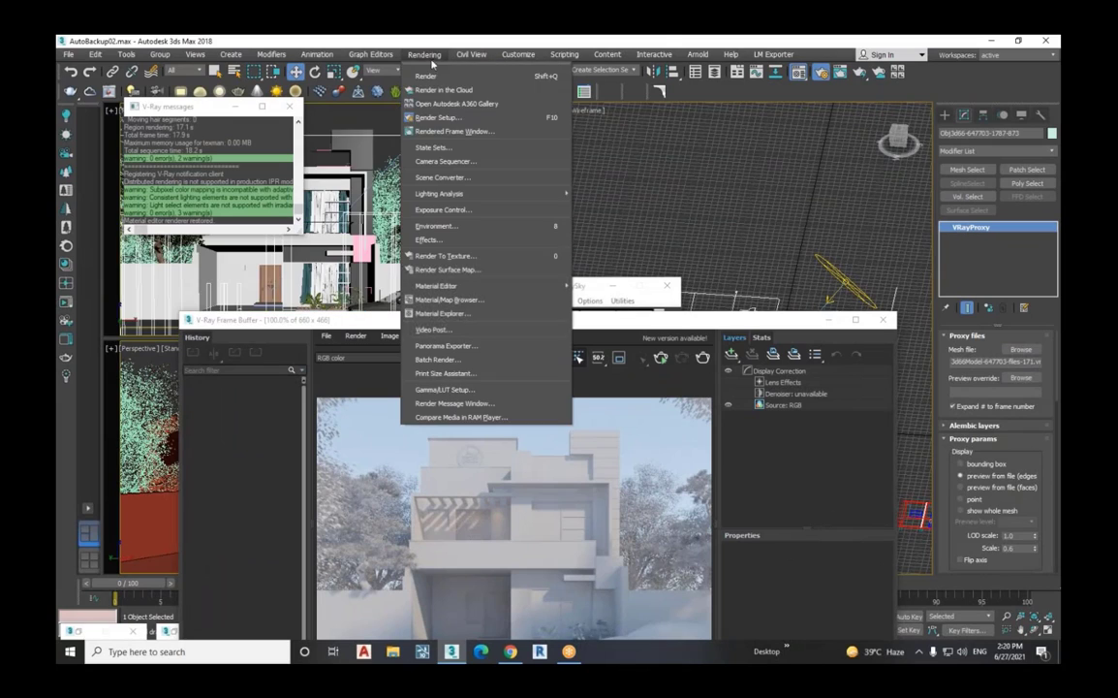
{"action": "left_click", "coordinate": [451, 117]}
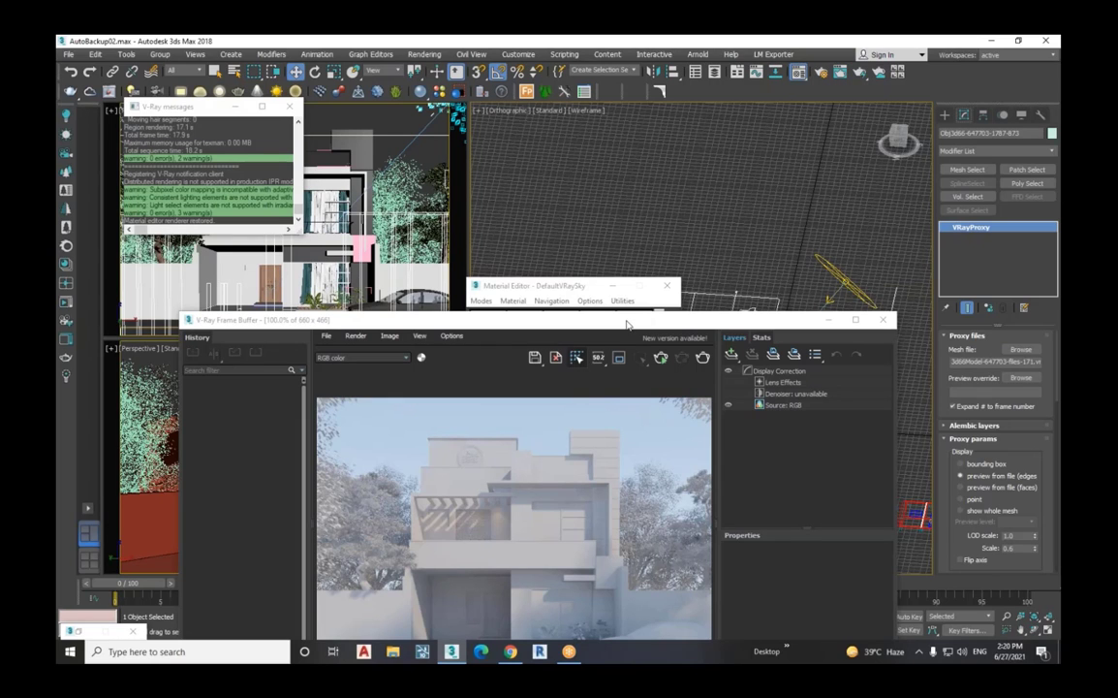
{"action": "left_click_drag", "start_coordinate": [639, 321], "coordinate": [647, 292]}
{"action": "left_click", "coordinate": [428, 55]}
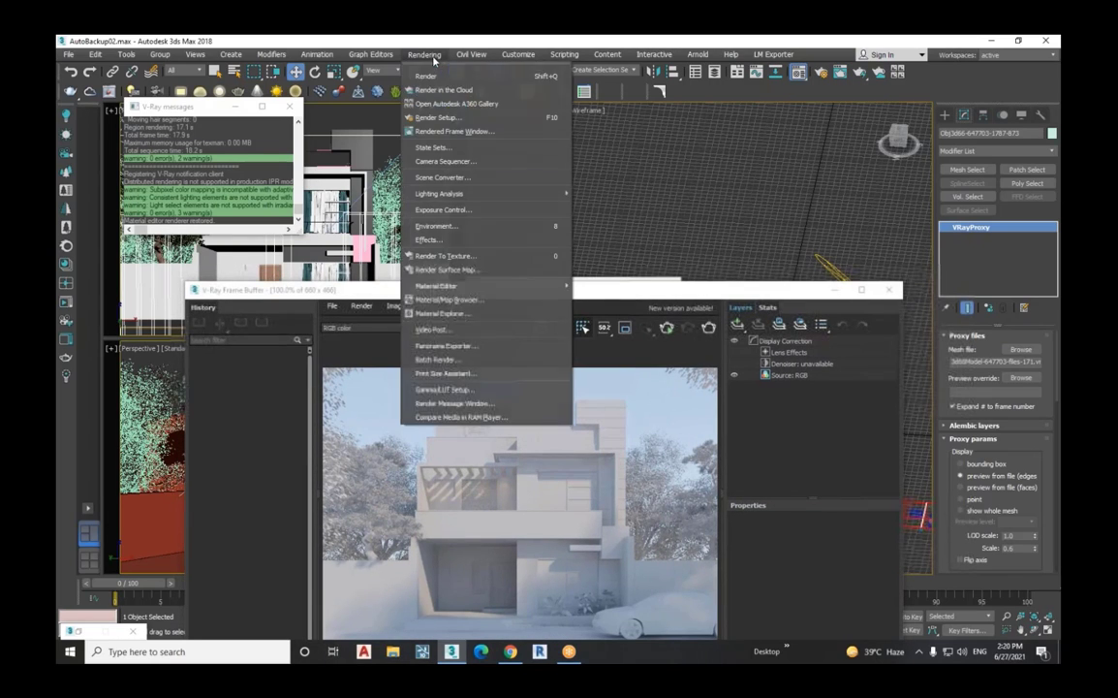
{"action": "left_click", "coordinate": [447, 118]}
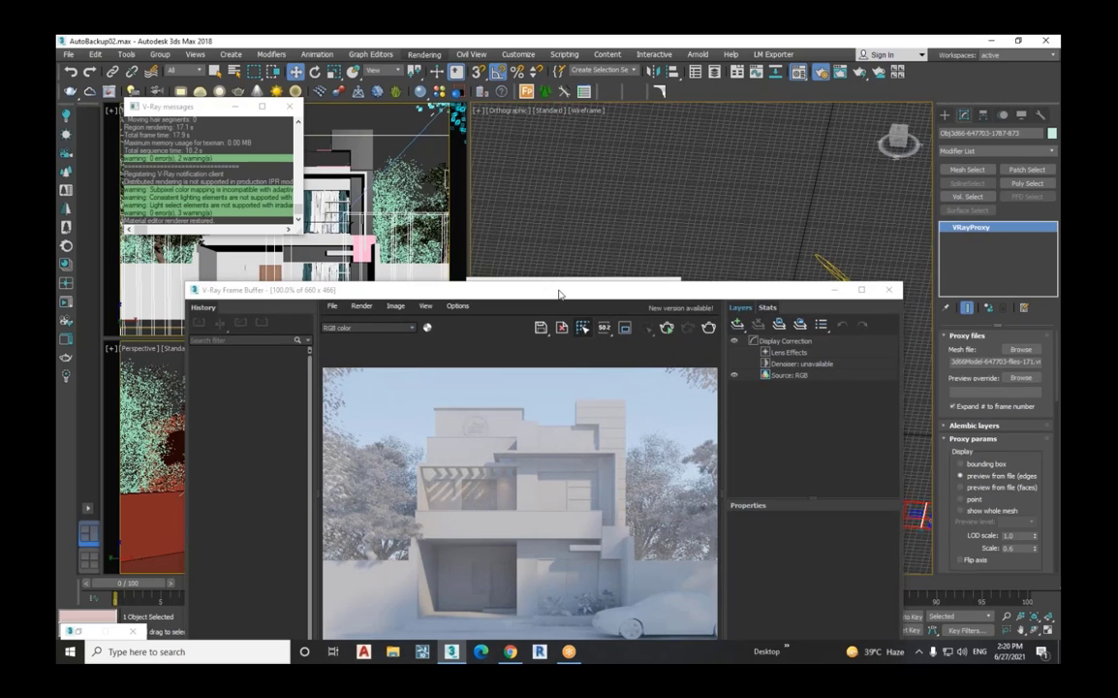
{"action": "left_click_drag", "start_coordinate": [560, 293], "coordinate": [592, 255]}
{"action": "mouse_move", "coordinate": [413, 187]}
{"action": "left_mouse_down"}
{"action": "mouse_move", "coordinate": [540, 160]}
{"action": "mouse_move", "coordinate": [560, 135]}
{"action": "left_mouse_up"}
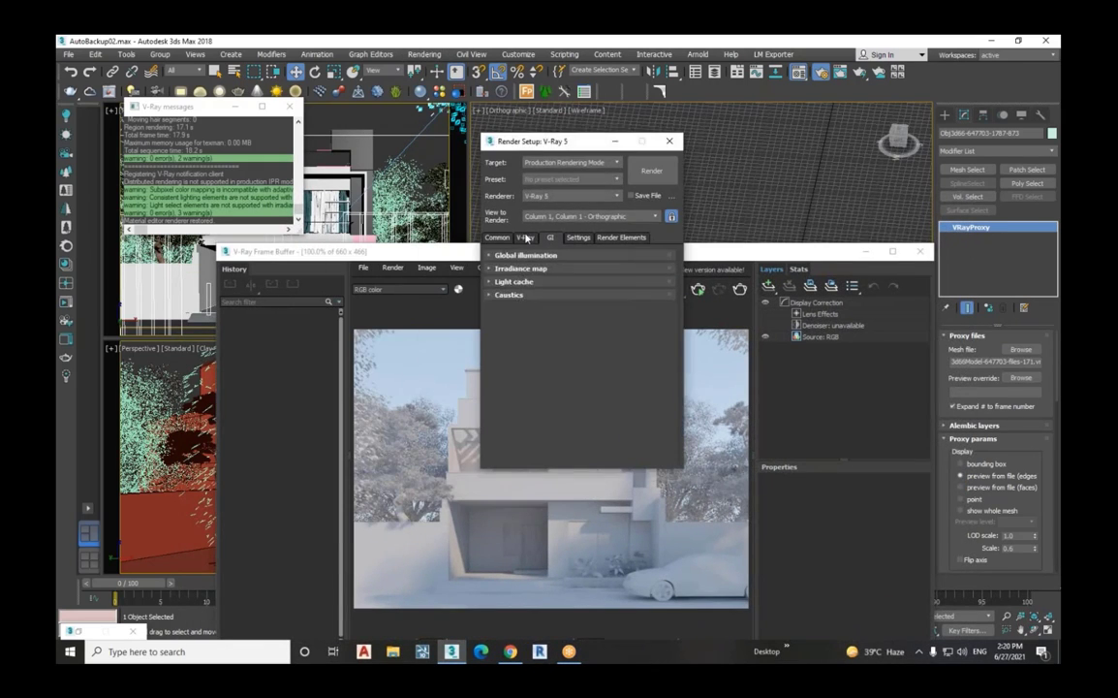
{"action": "left_click", "coordinate": [524, 238]}
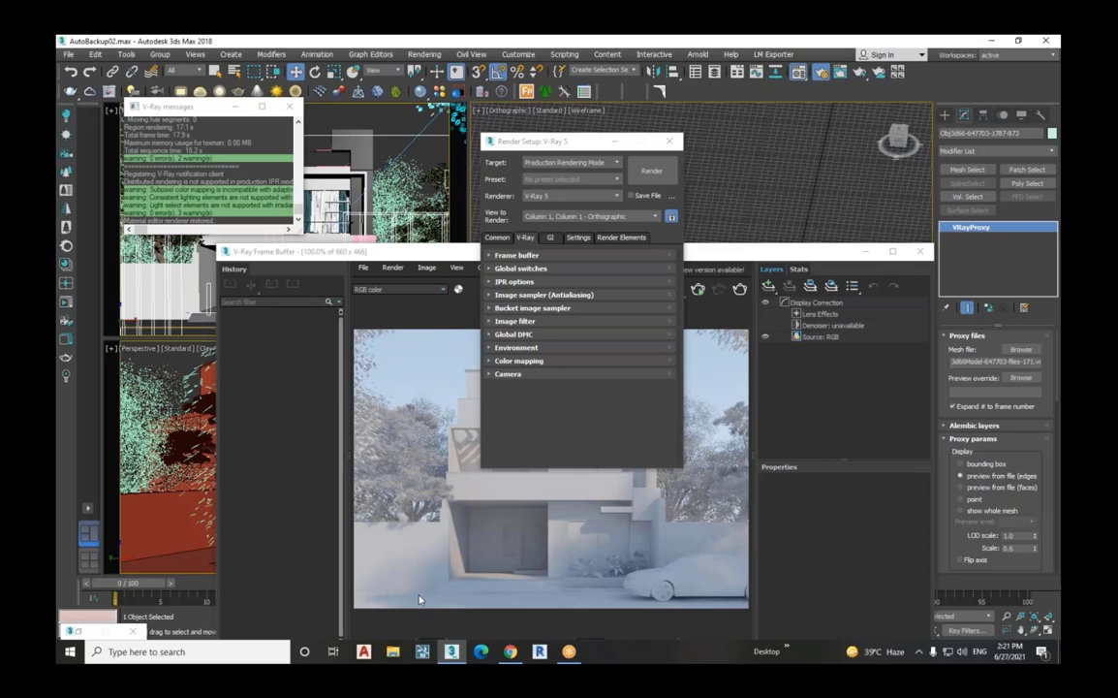
{"action": "left_click", "coordinate": [492, 270]}
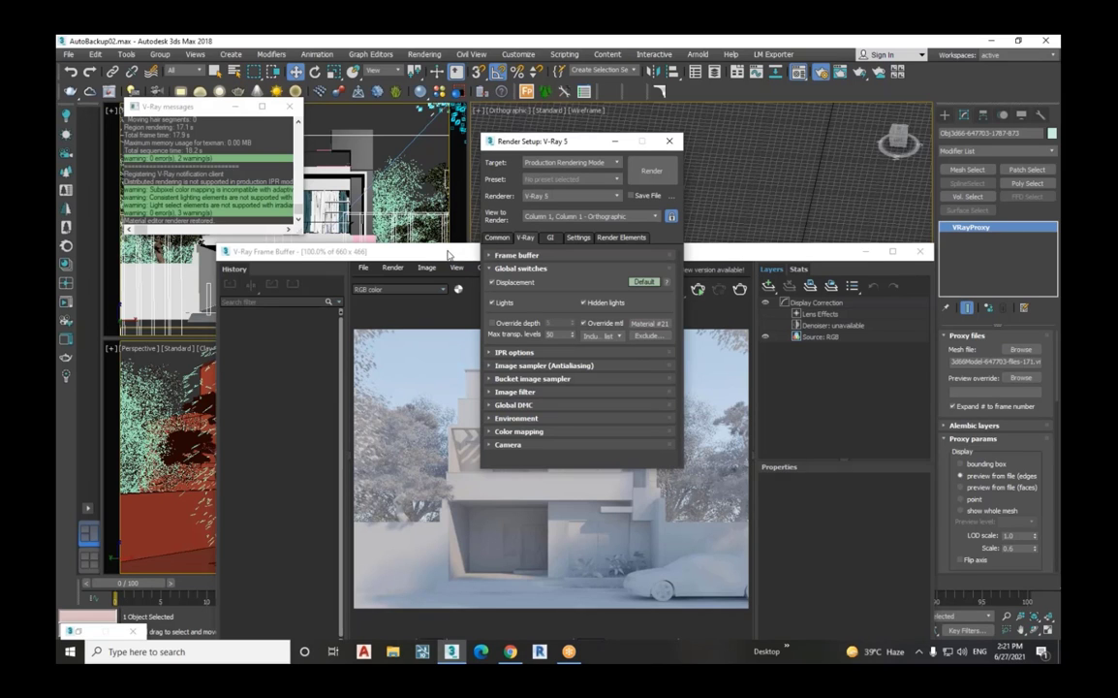
Step: Select the slatted pergola group above the house's balcony and check its object name
{"action": "left_click_drag", "start_coordinate": [448, 252], "coordinate": [419, 392]}
{"action": "middle_click_drag", "start_coordinate": [714, 276], "coordinate": [765, 225]}
{"action": "scroll", "coordinate": [763, 275], "scroll_direction": "up", "scroll_amount": 5}
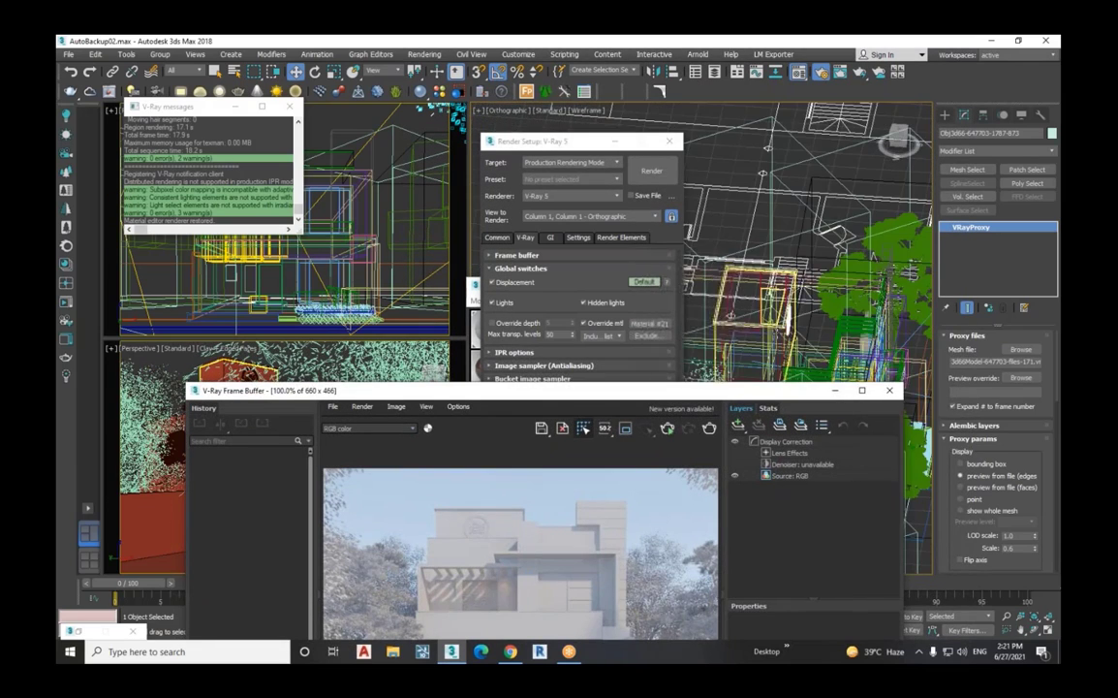
{"action": "left_click", "coordinate": [763, 275]}
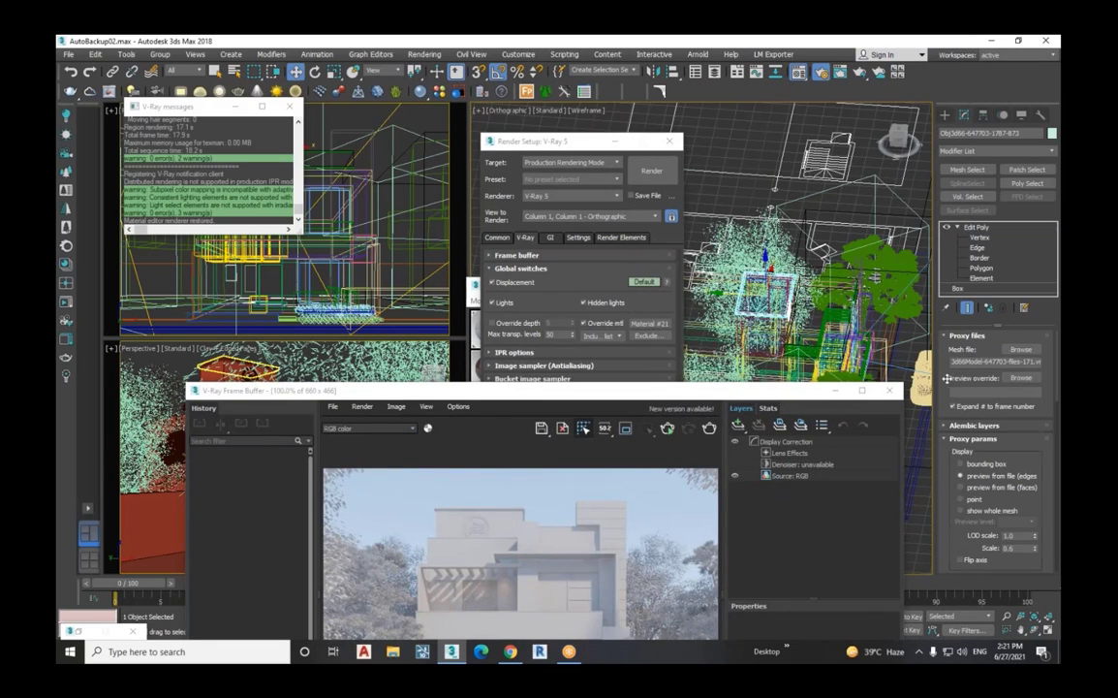
{"action": "left_click", "coordinate": [1035, 629]}
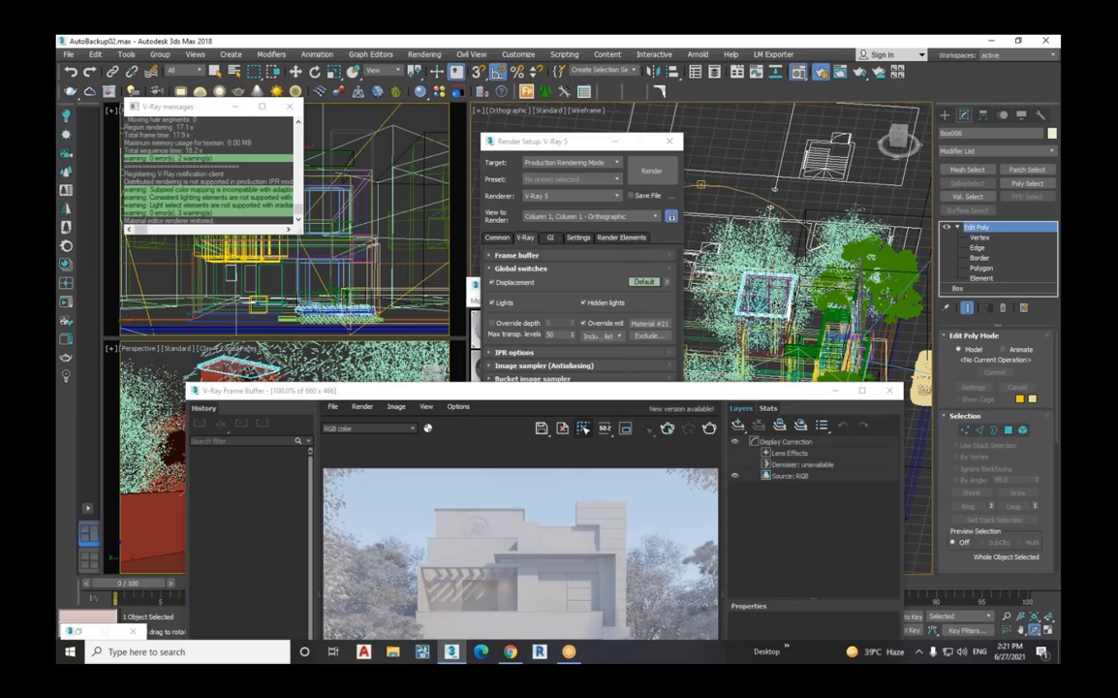
{"action": "mouse_move", "coordinate": [780, 304]}
{"action": "left_mouse_down"}
{"action": "mouse_move", "coordinate": [776, 328]}
{"action": "mouse_move", "coordinate": [796, 324]}
{"action": "left_mouse_up"}
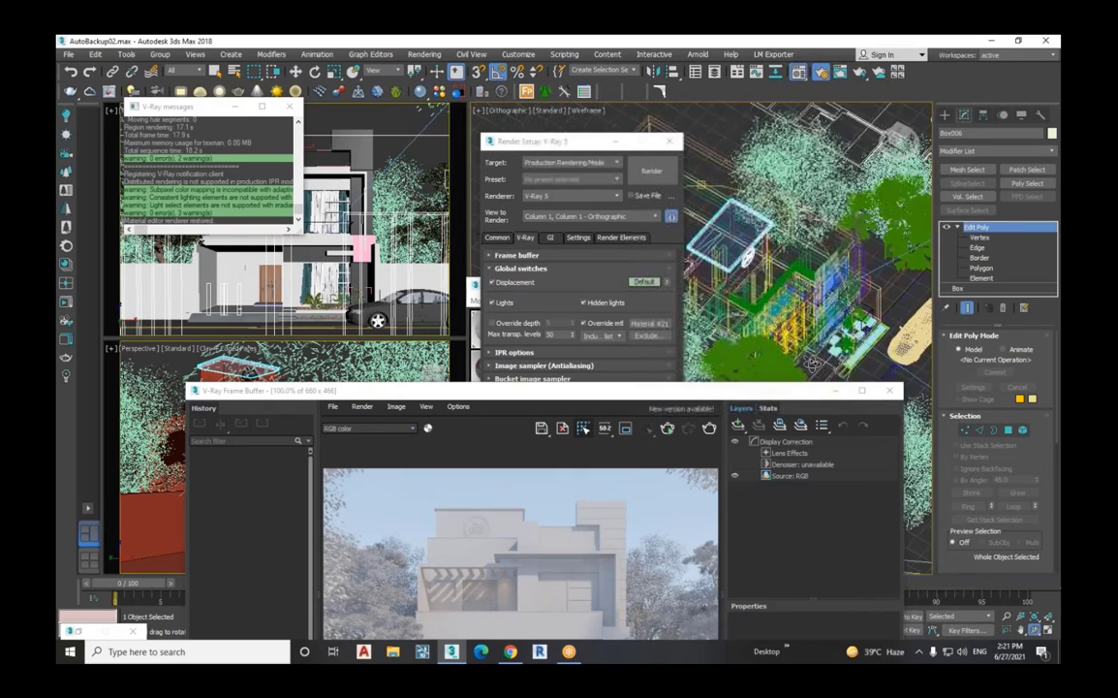
{"action": "scroll", "coordinate": [796, 324], "scroll_direction": "up", "scroll_amount": 3}
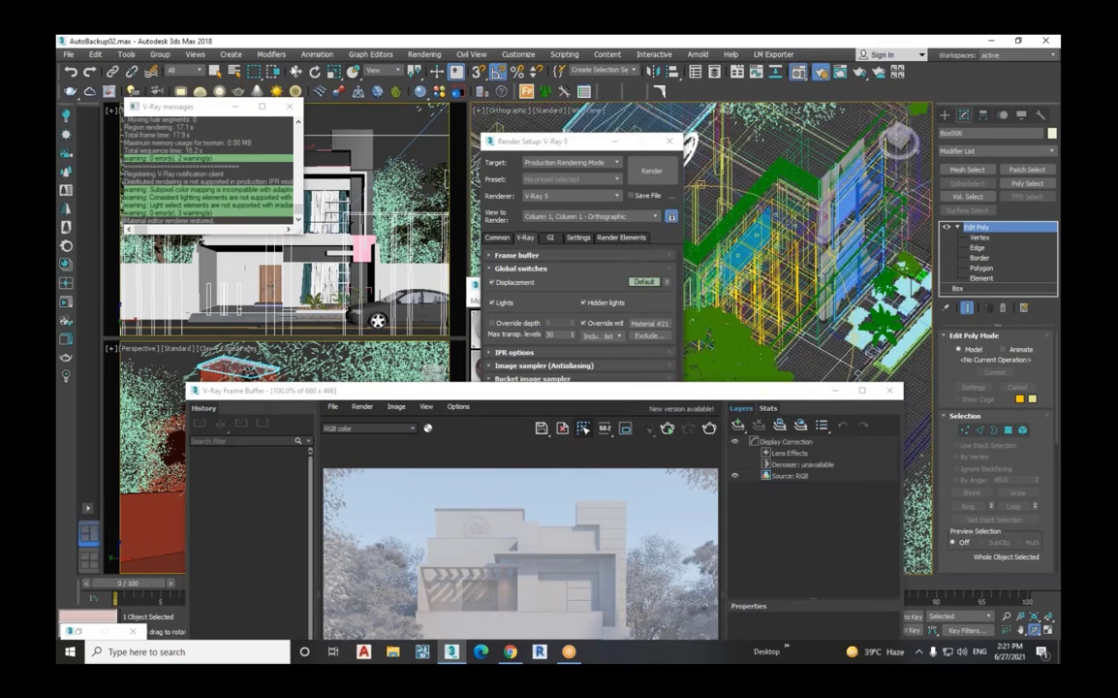
{"action": "key", "text": "w"}
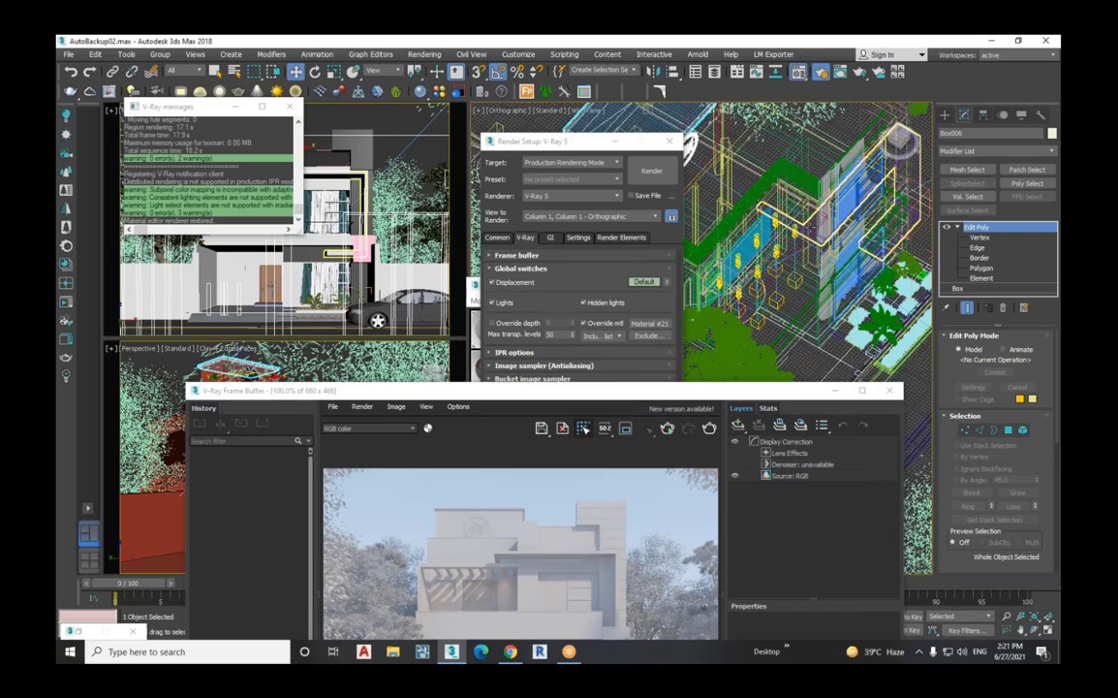
{"action": "left_click", "coordinate": [820, 223]}
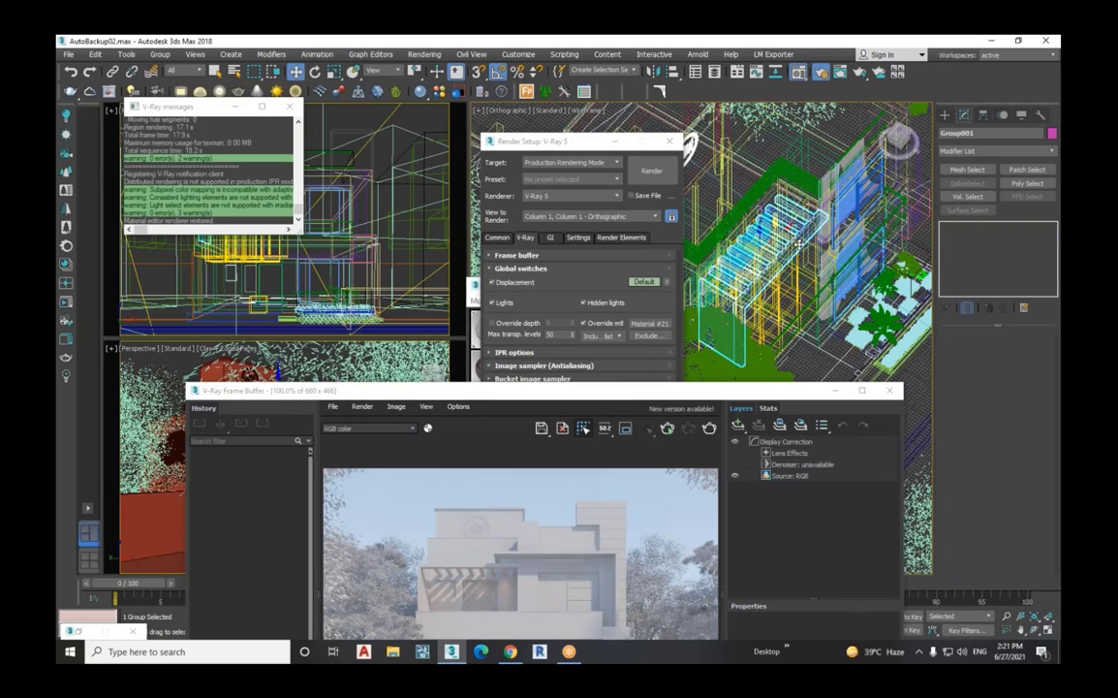
{"action": "left_click", "coordinate": [946, 117]}
{"action": "left_click", "coordinate": [965, 116]}
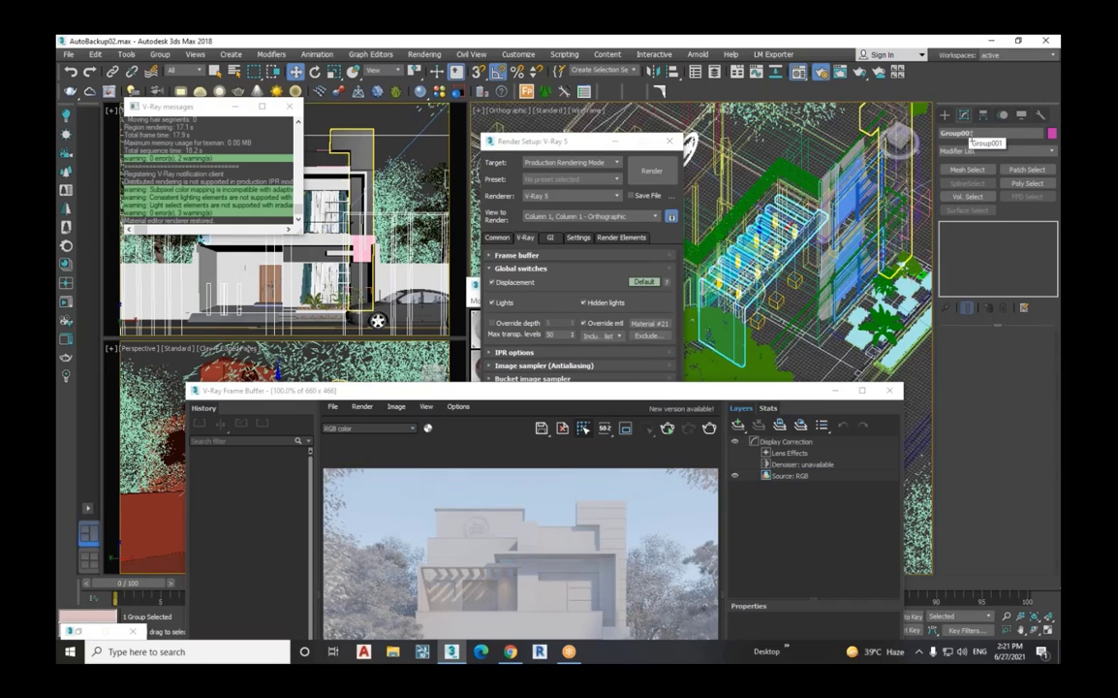
Step: Exclude the pergola's Group001 from the override material in the global switches
{"action": "left_click", "coordinate": [647, 336]}
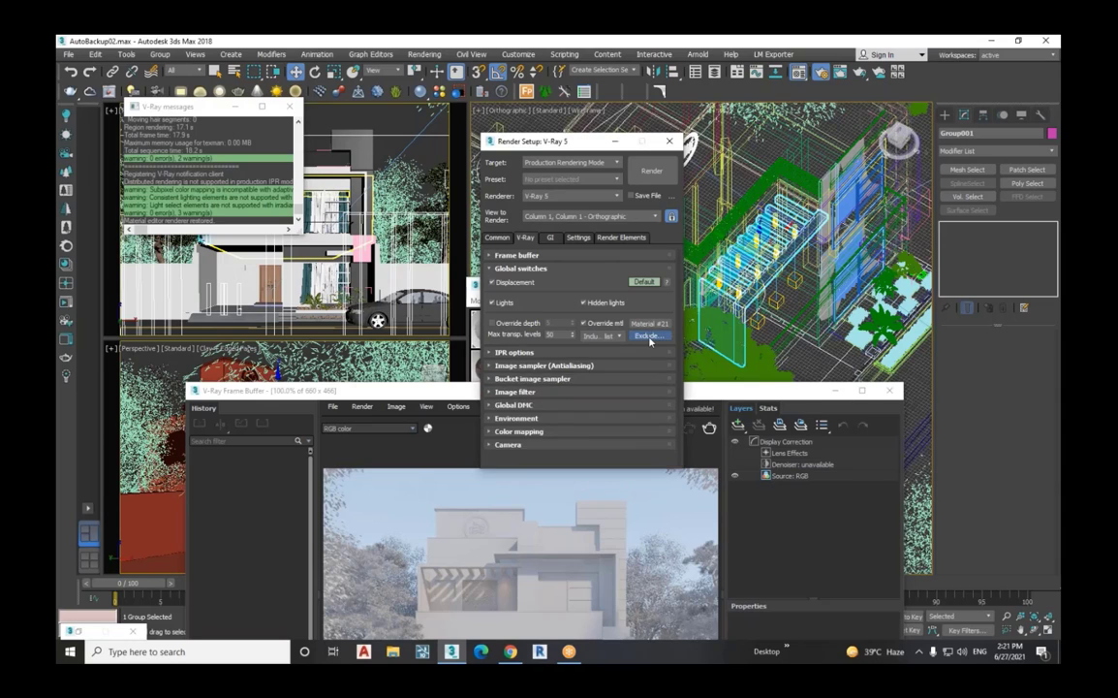
{"action": "left_click", "coordinate": [385, 403]}
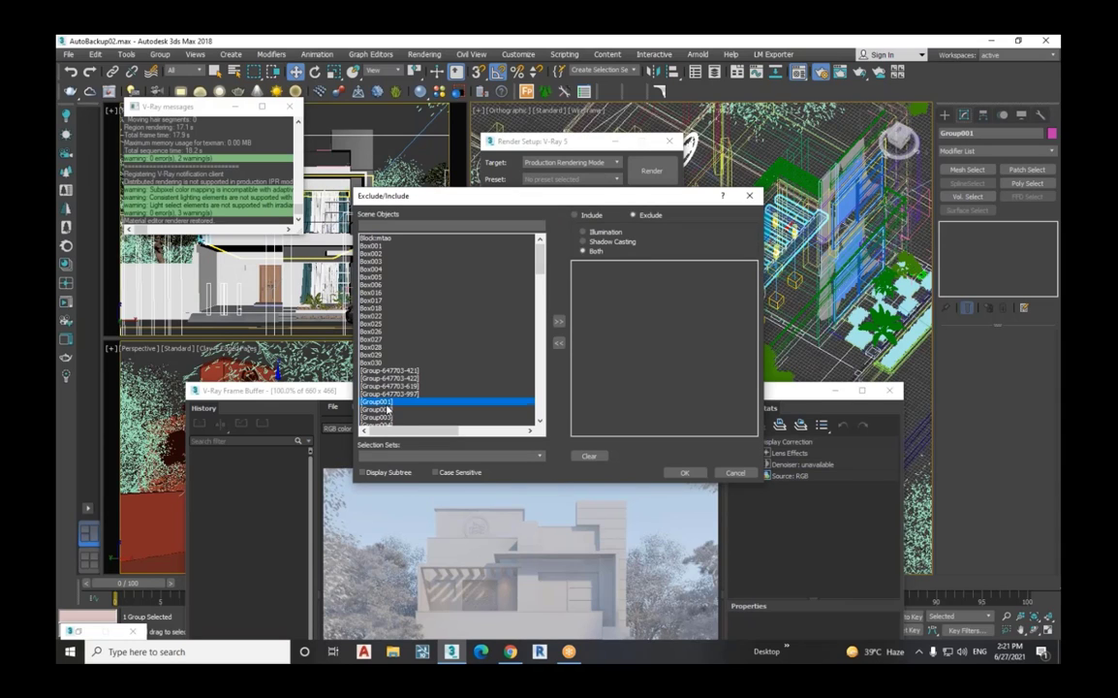
{"action": "left_click", "coordinate": [559, 324]}
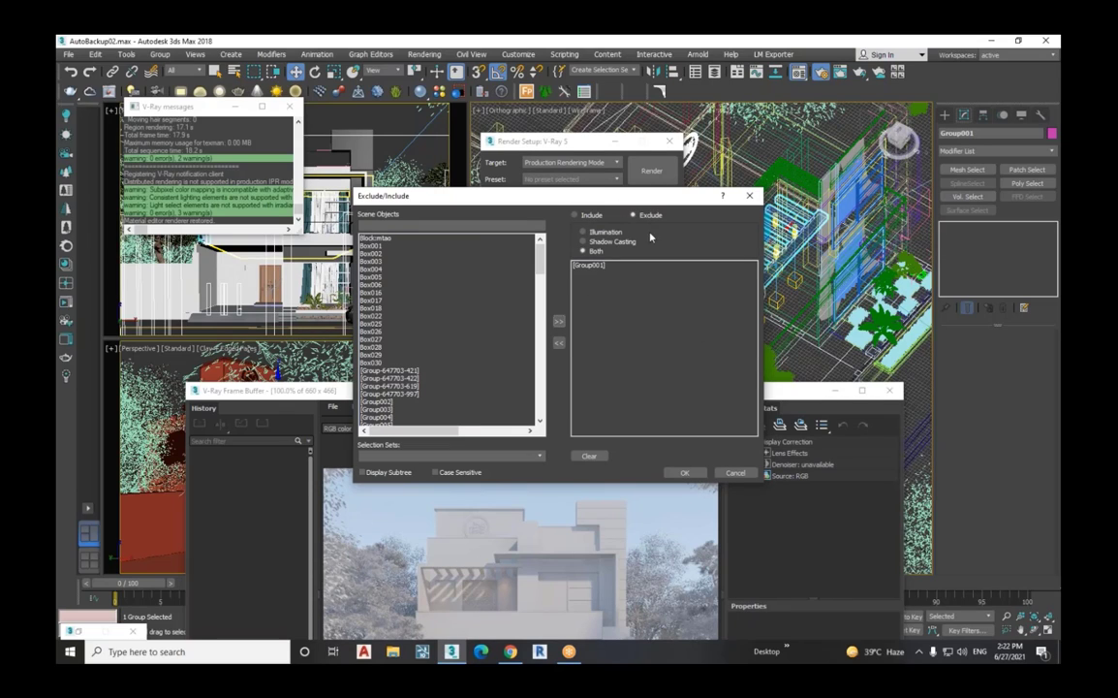
{"action": "left_click", "coordinate": [685, 473]}
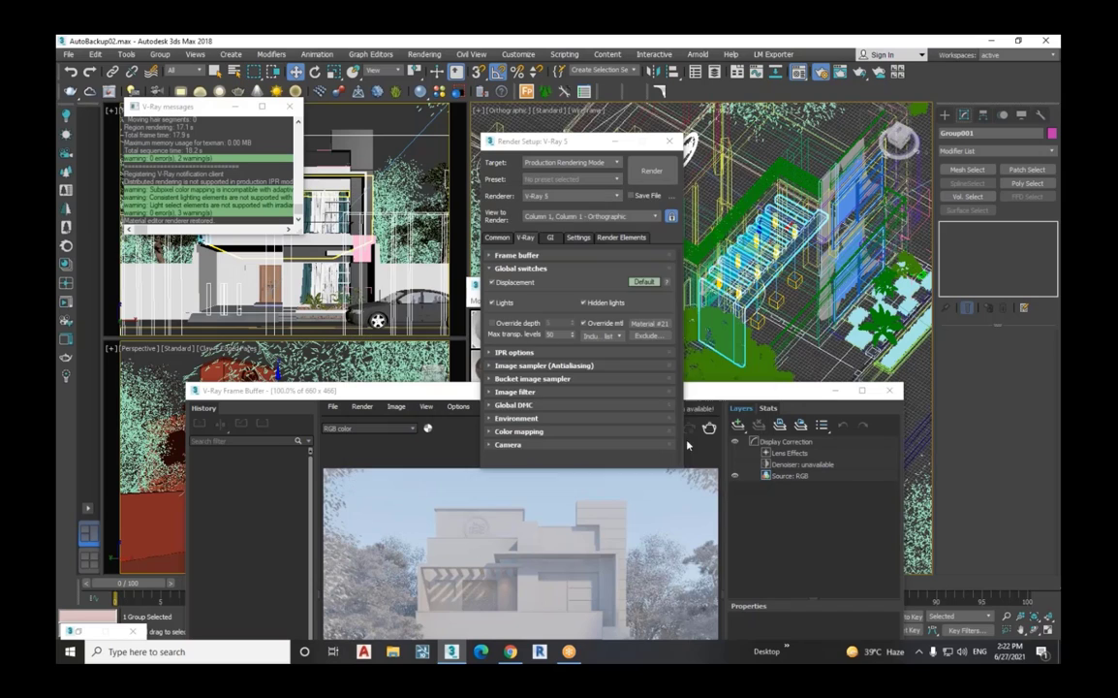
Step: Maximize the frame buffer, start a full render of the camera view, and inspect the pergola up close
{"action": "double_click", "coordinate": [624, 390]}
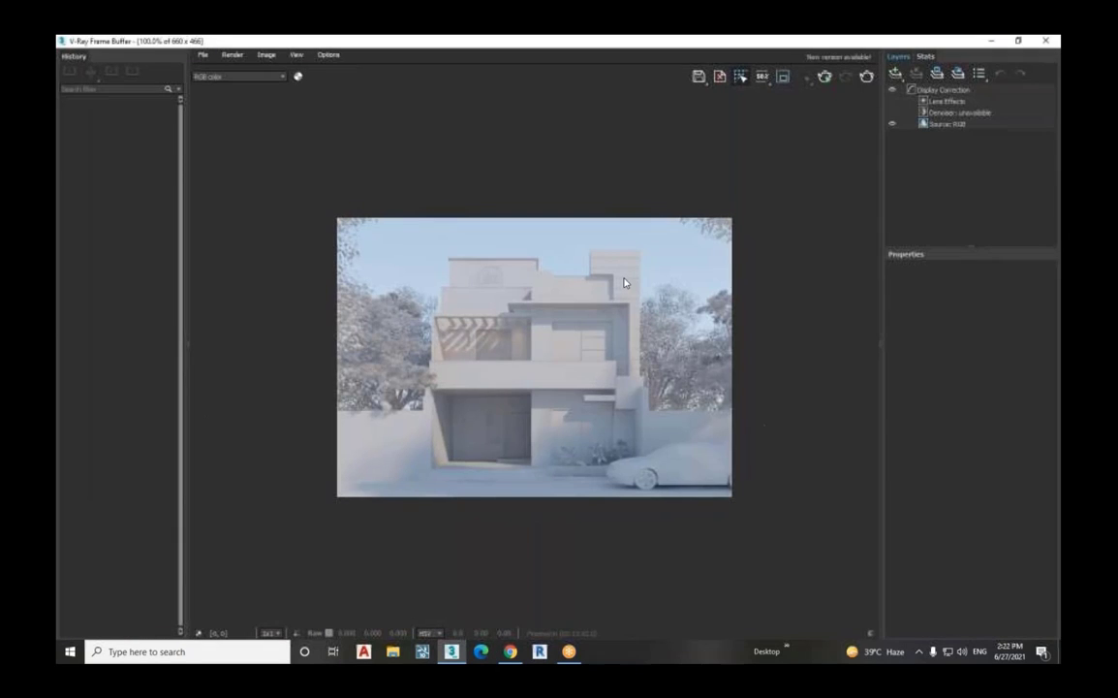
{"action": "left_click", "coordinate": [867, 75]}
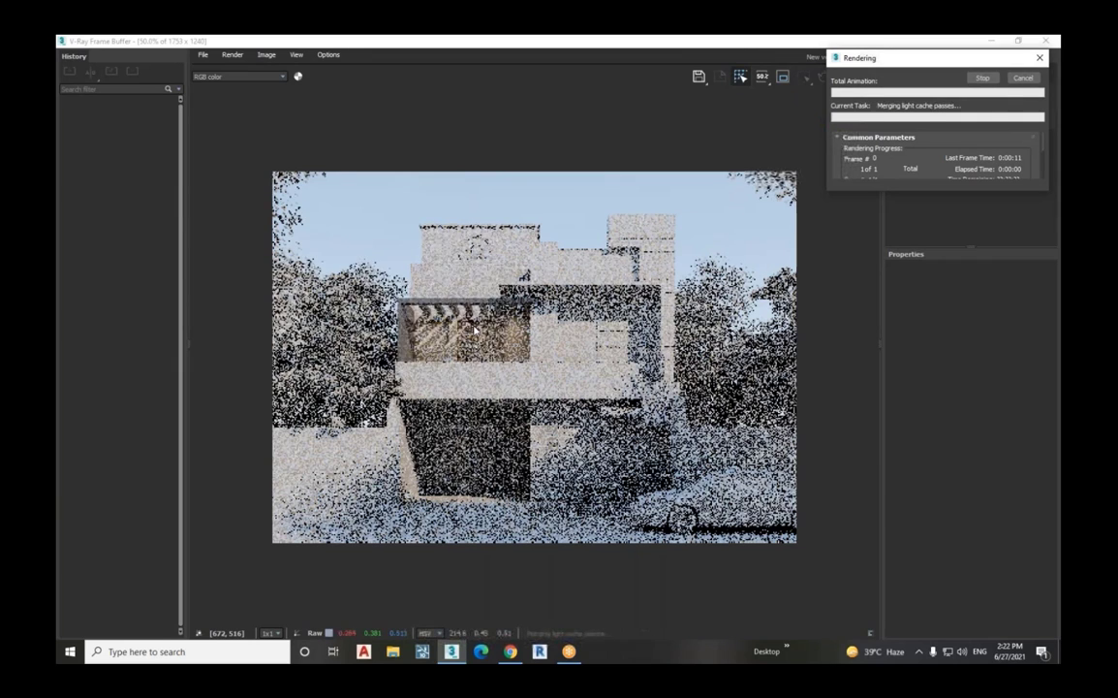
{"action": "scroll", "coordinate": [455, 307], "scroll_direction": "up", "scroll_amount": 2}
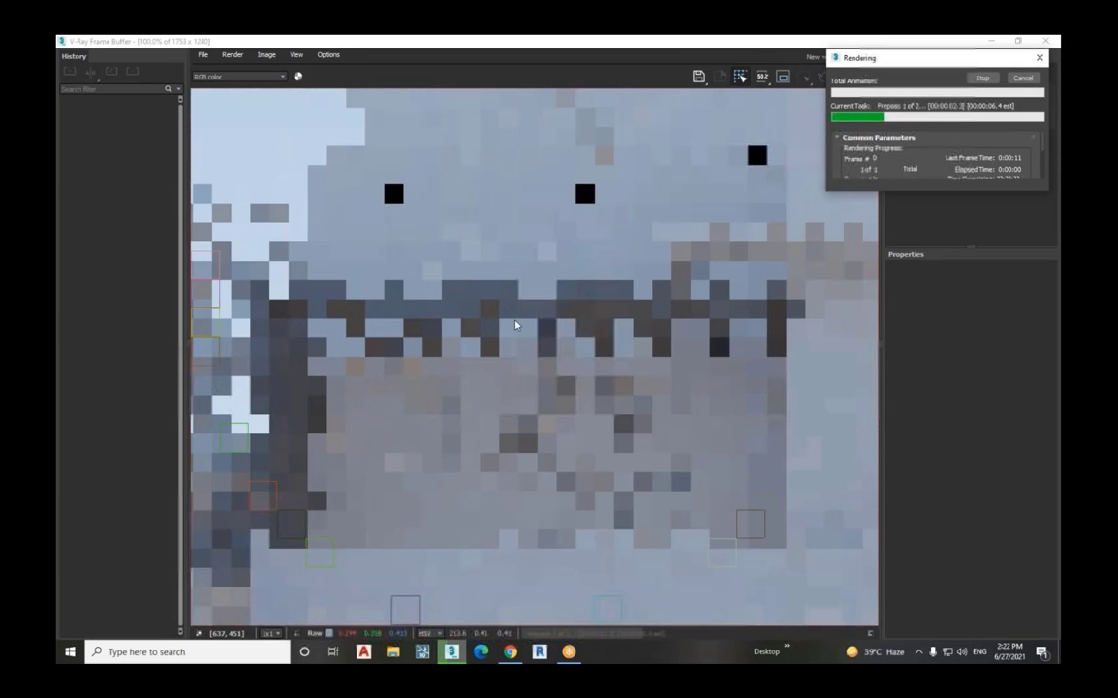
{"action": "scroll", "coordinate": [516, 322], "scroll_direction": "down", "scroll_amount": 1}
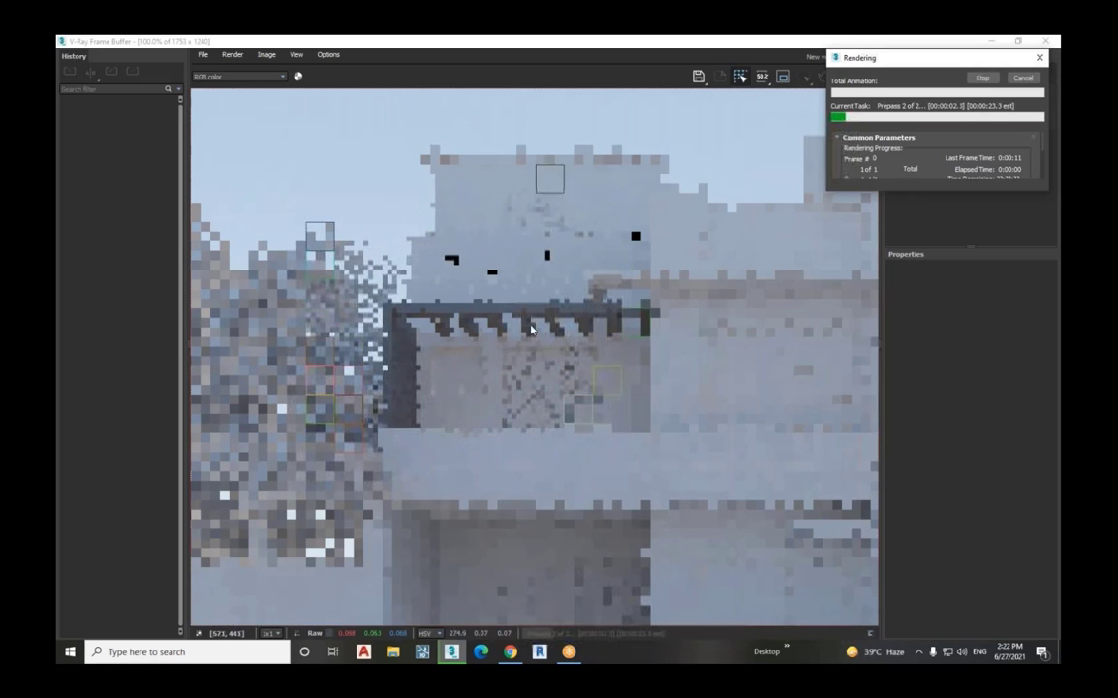
{"action": "scroll", "coordinate": [588, 323], "scroll_direction": "up", "scroll_amount": 2}
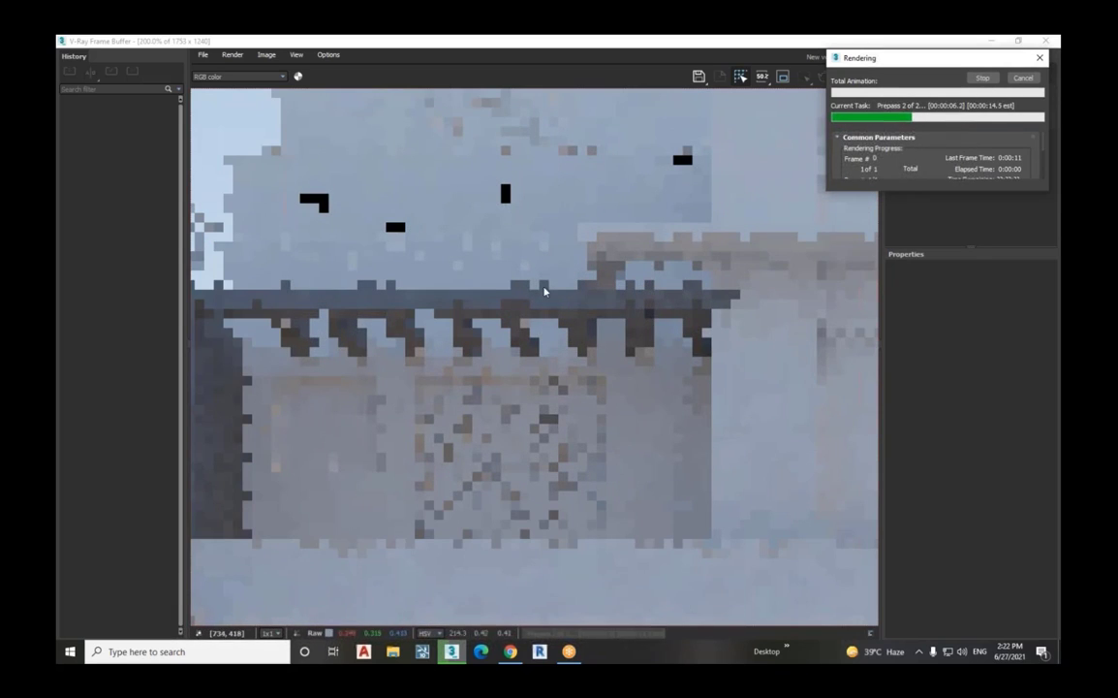
{"action": "scroll", "coordinate": [577, 318], "scroll_direction": "down", "scroll_amount": 3}
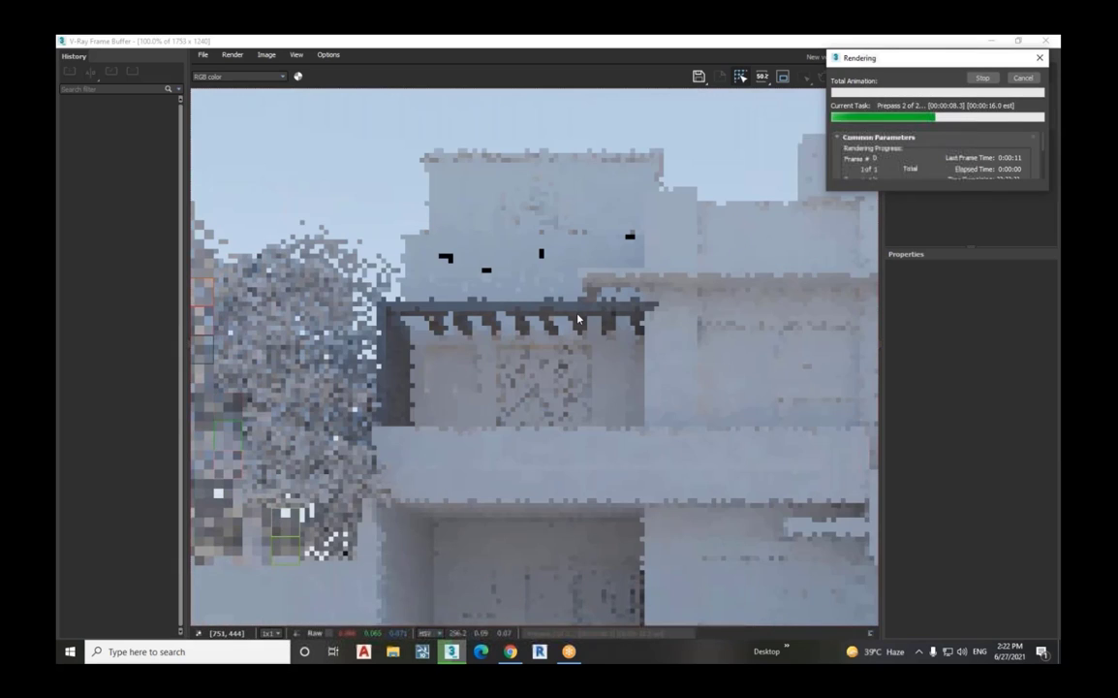
{"action": "scroll", "coordinate": [578, 317], "scroll_direction": "down", "scroll_amount": 2}
{"action": "scroll", "coordinate": [519, 326], "scroll_direction": "up", "scroll_amount": 4}
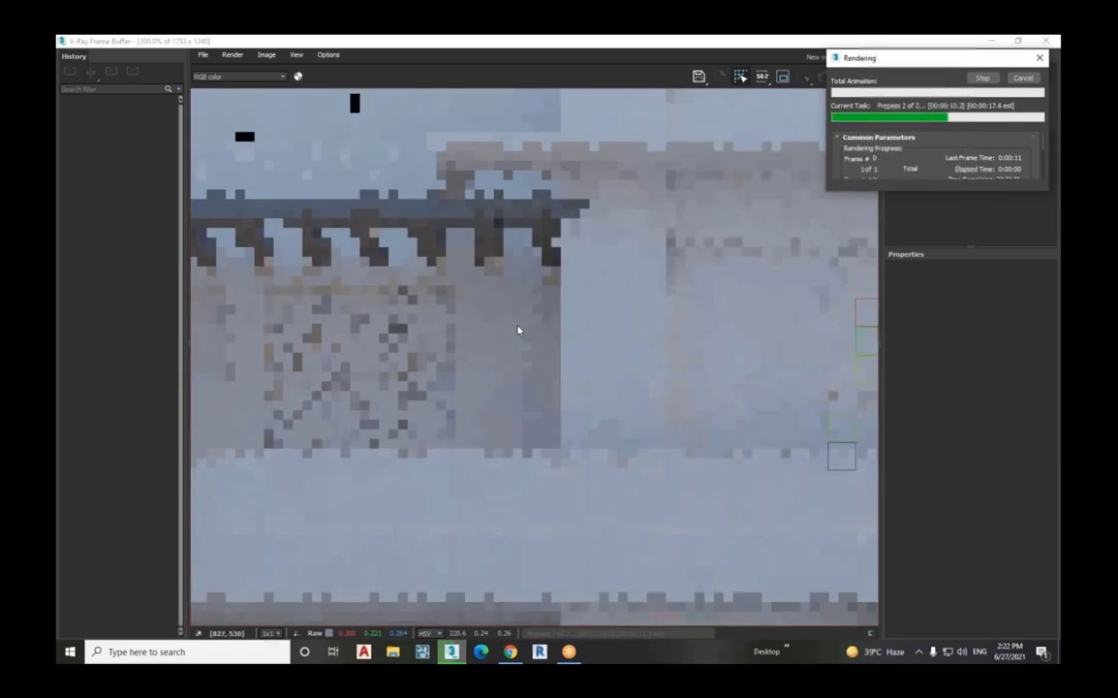
{"action": "scroll", "coordinate": [481, 308], "scroll_direction": "down", "scroll_amount": 2}
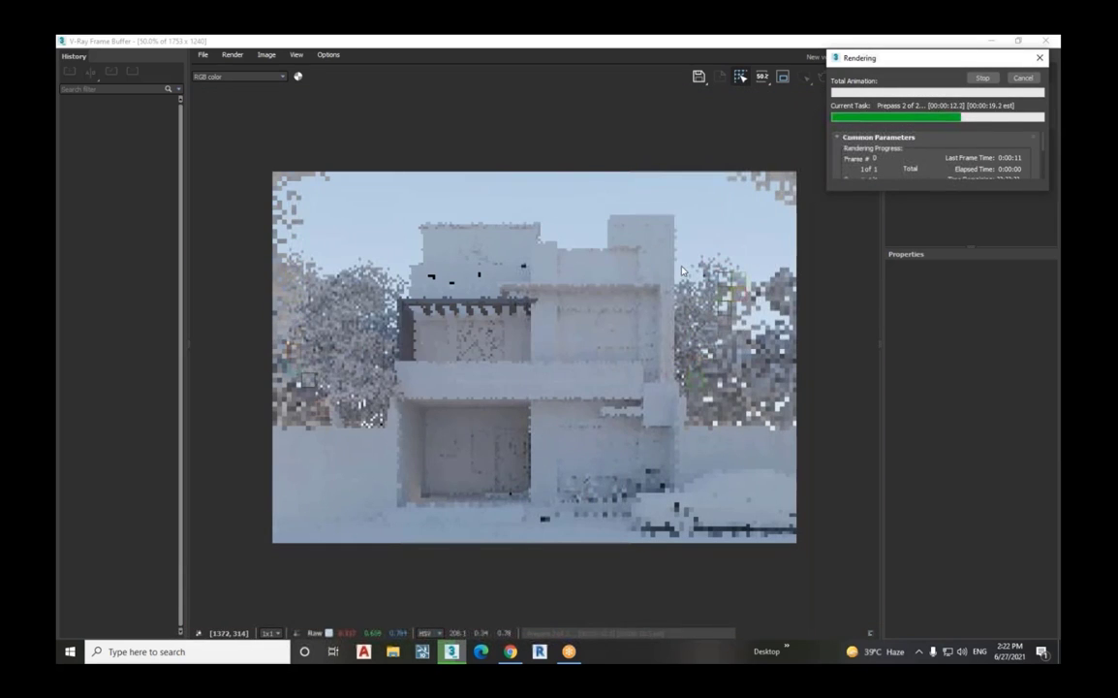
Step: Examine the pergola and the balcony wall behind it in the render, stop rendering, and restore the frame buffer window
{"action": "scroll", "coordinate": [503, 297], "scroll_direction": "up", "scroll_amount": 1}
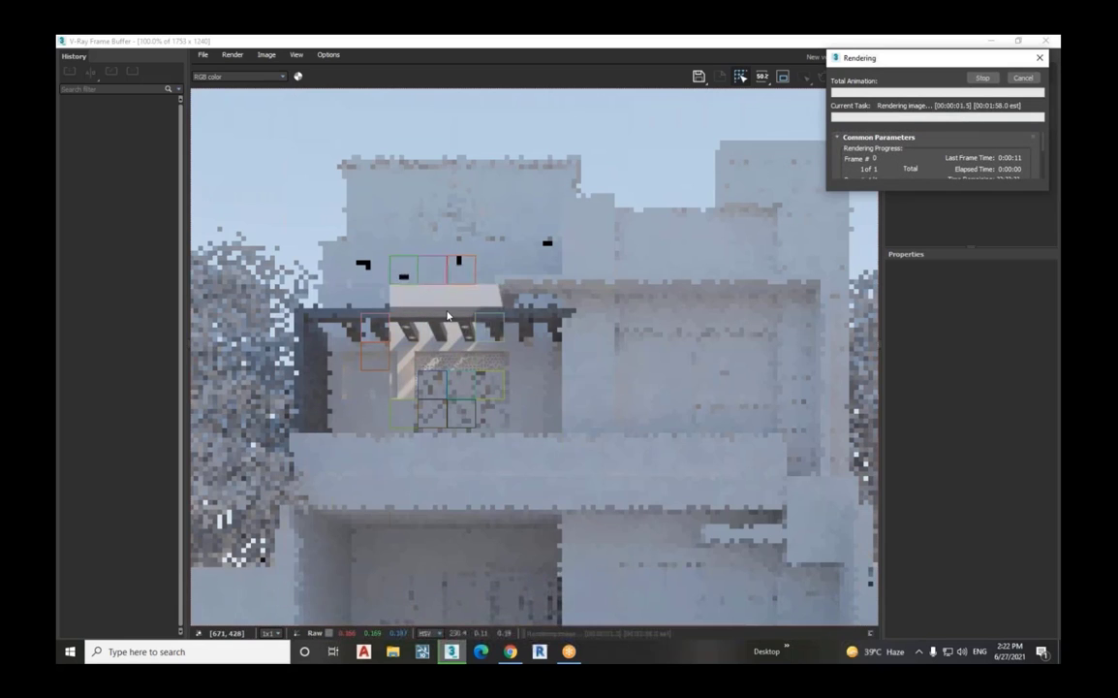
{"action": "scroll", "coordinate": [441, 352], "scroll_direction": "up", "scroll_amount": 2}
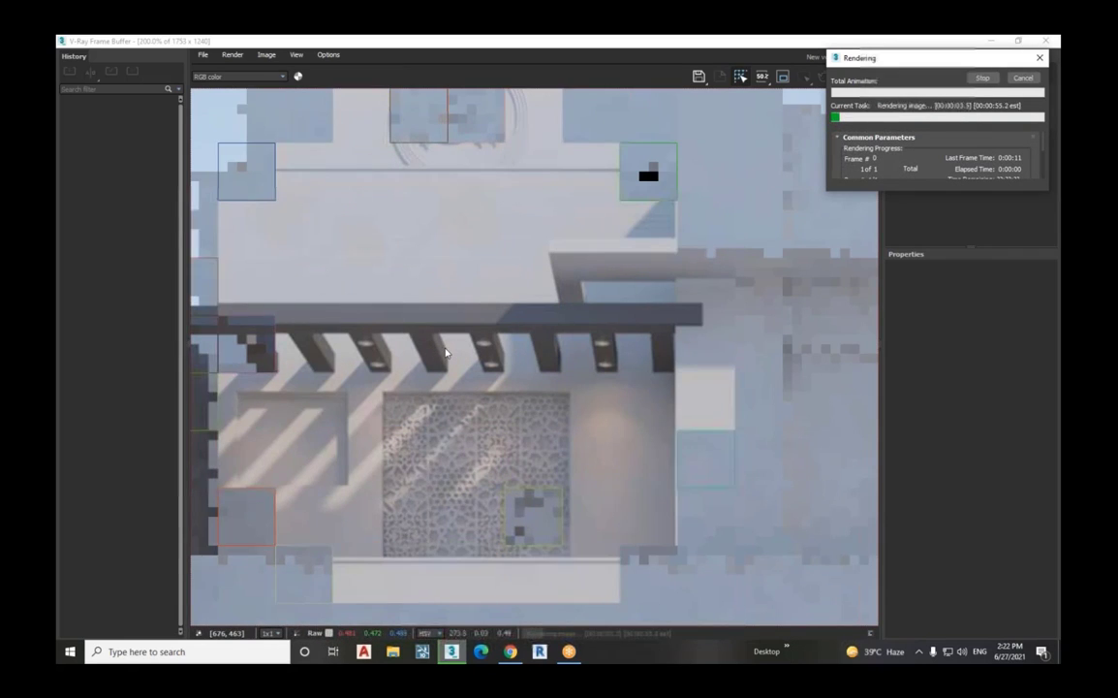
{"action": "scroll", "coordinate": [450, 357], "scroll_direction": "down", "scroll_amount": 2}
{"action": "scroll", "coordinate": [356, 358], "scroll_direction": "up", "scroll_amount": 2}
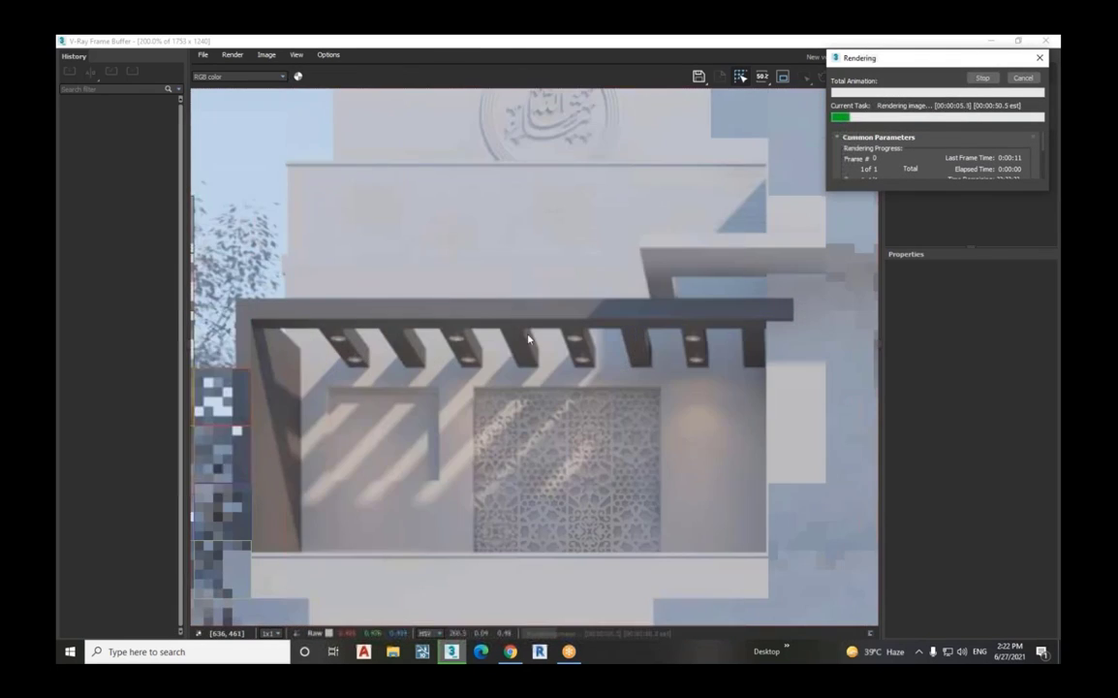
{"action": "scroll", "coordinate": [283, 428], "scroll_direction": "down", "scroll_amount": 2}
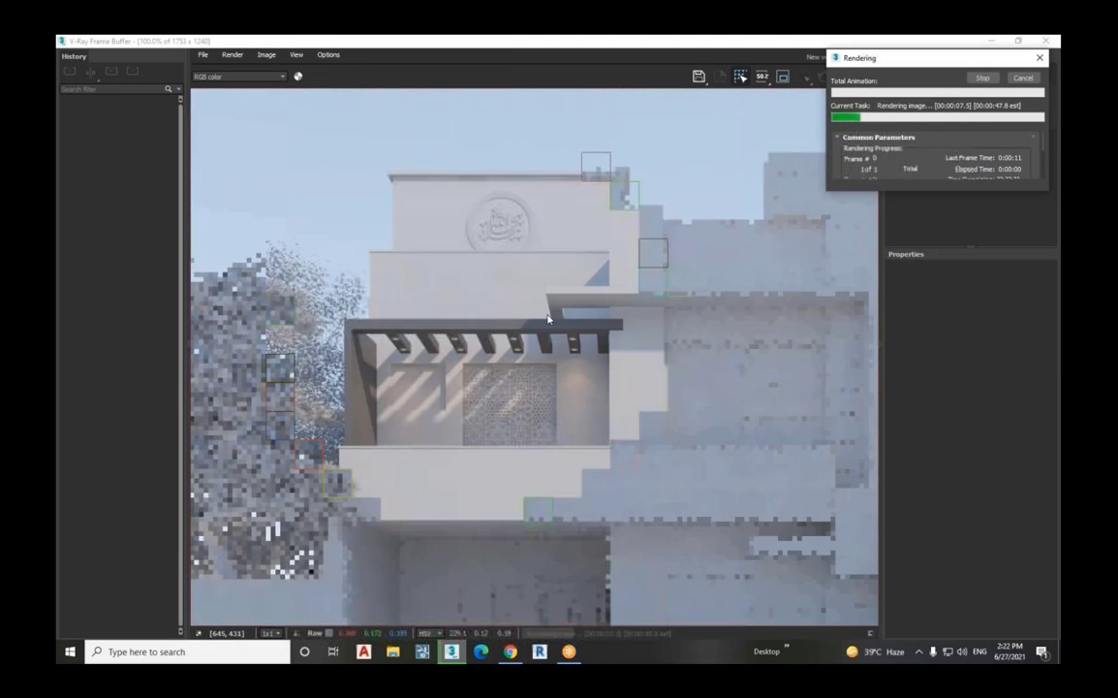
{"action": "left_click", "coordinate": [978, 74]}
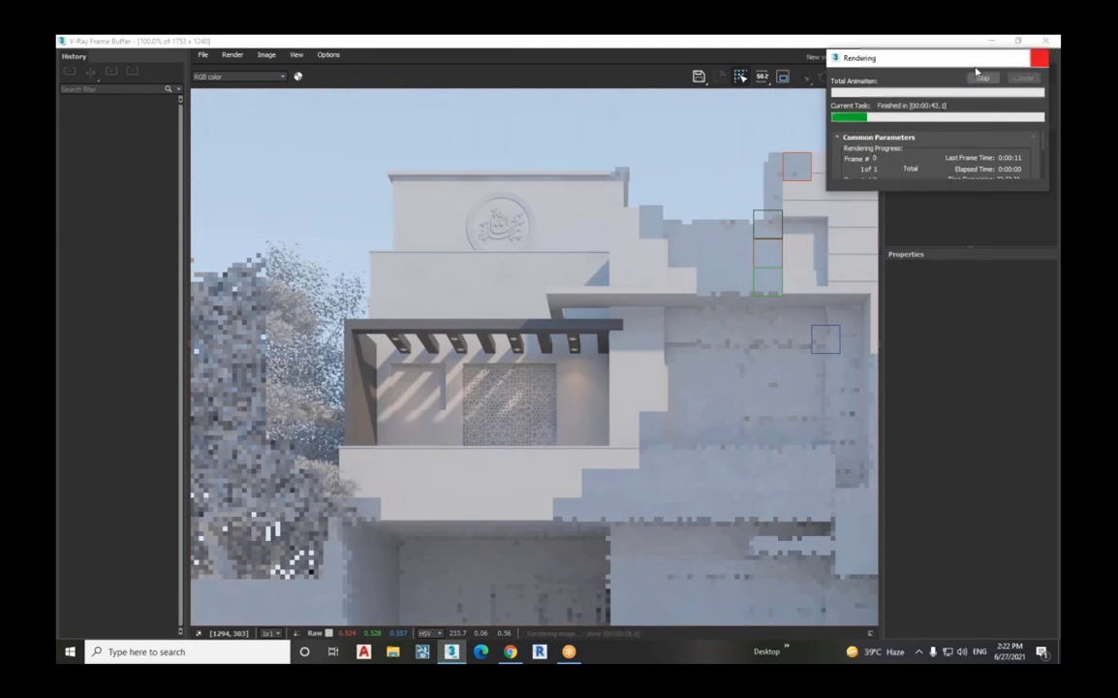
{"action": "left_click", "coordinate": [1018, 40]}
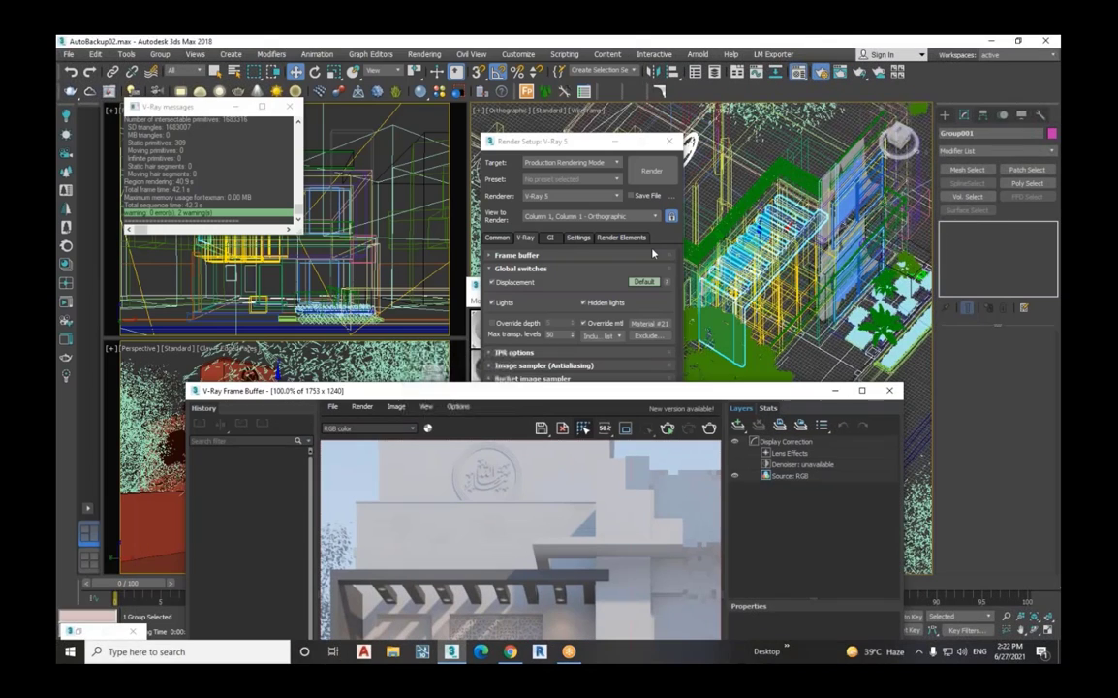
Step: Turn off the override material, test-render the house with its original materials, and cancel the render
{"action": "left_click", "coordinate": [625, 338]}
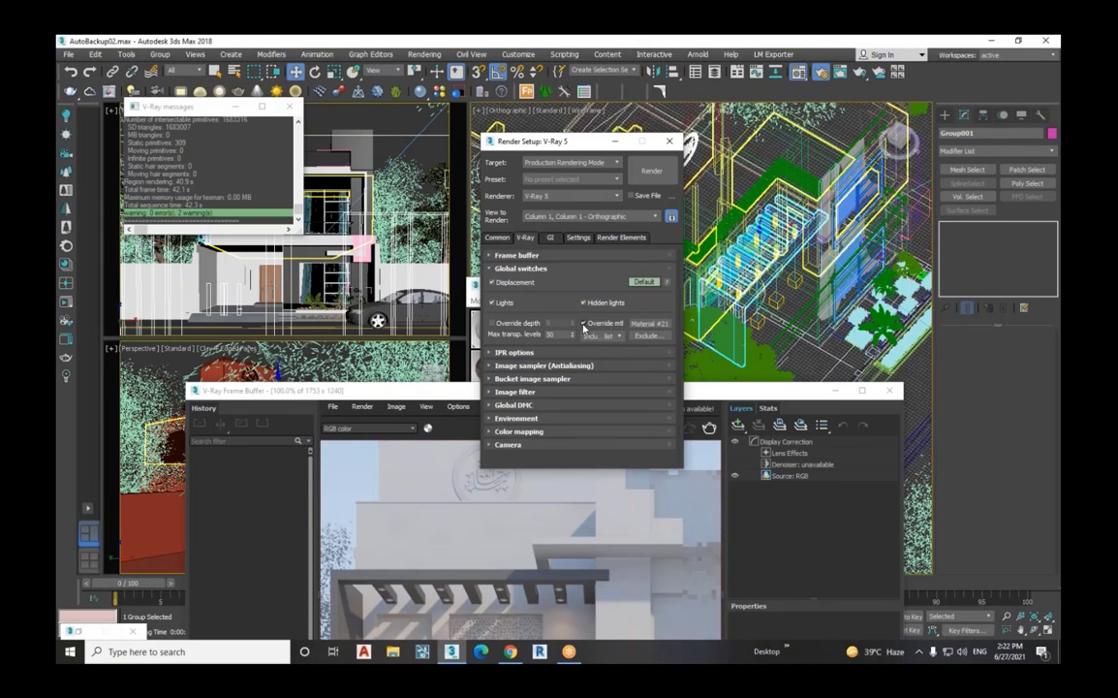
{"action": "left_click", "coordinate": [582, 324]}
{"action": "left_click", "coordinate": [708, 429]}
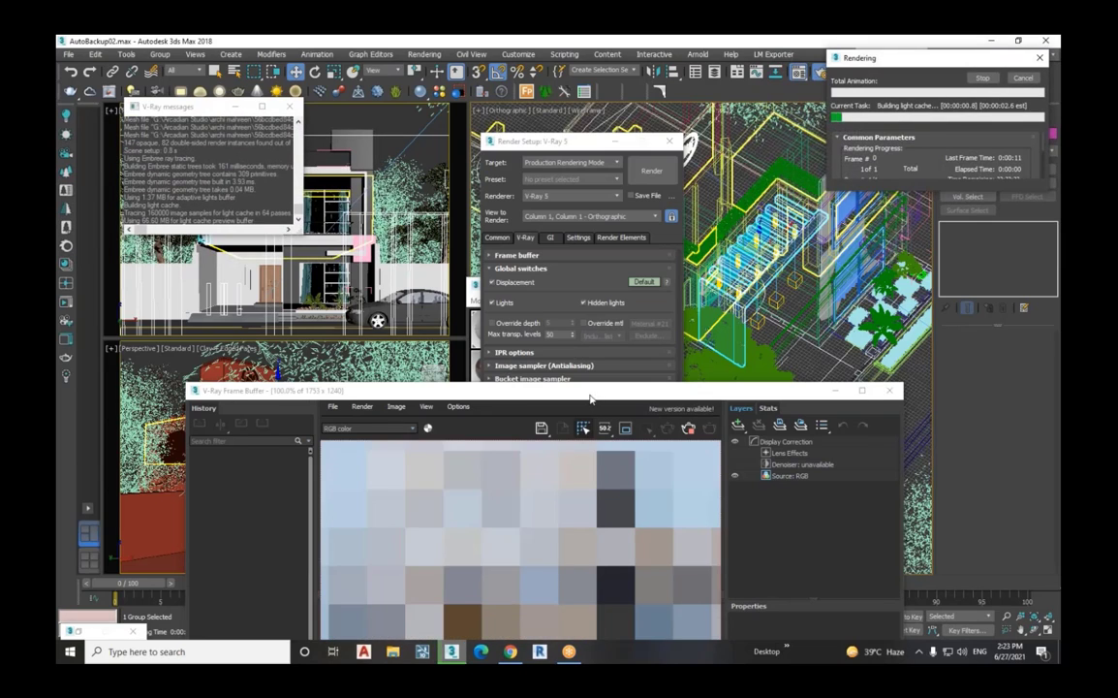
{"action": "left_click_drag", "start_coordinate": [591, 395], "coordinate": [639, 186]}
{"action": "scroll", "coordinate": [612, 291], "scroll_direction": "down", "scroll_amount": 2}
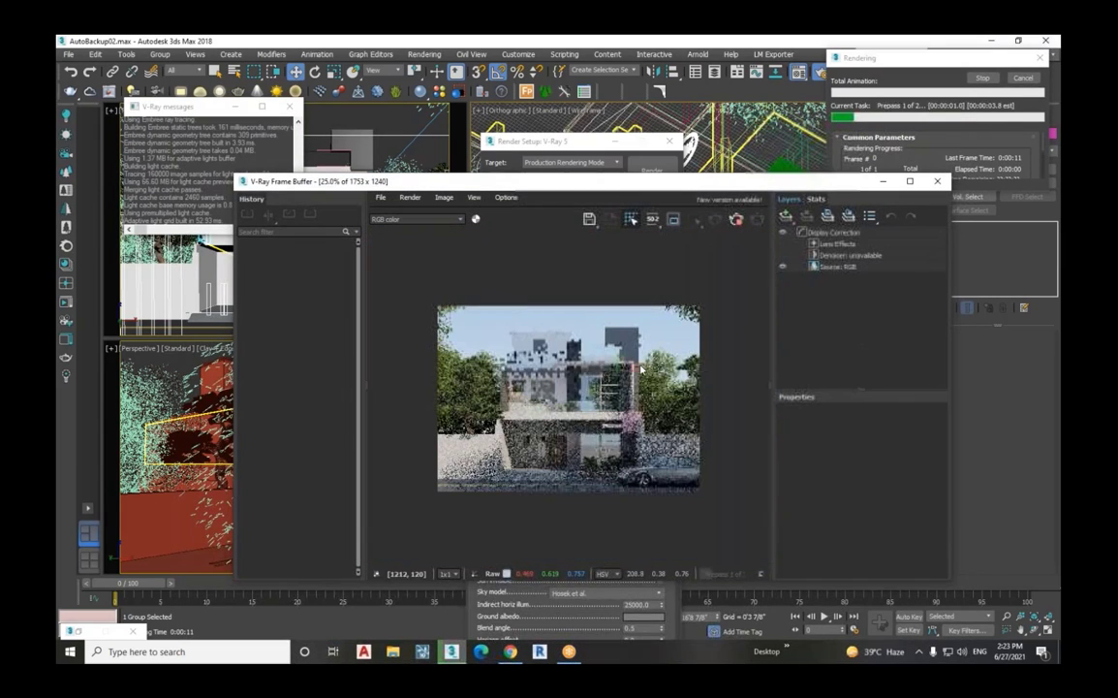
{"action": "scroll", "coordinate": [619, 395], "scroll_direction": "up", "scroll_amount": 1}
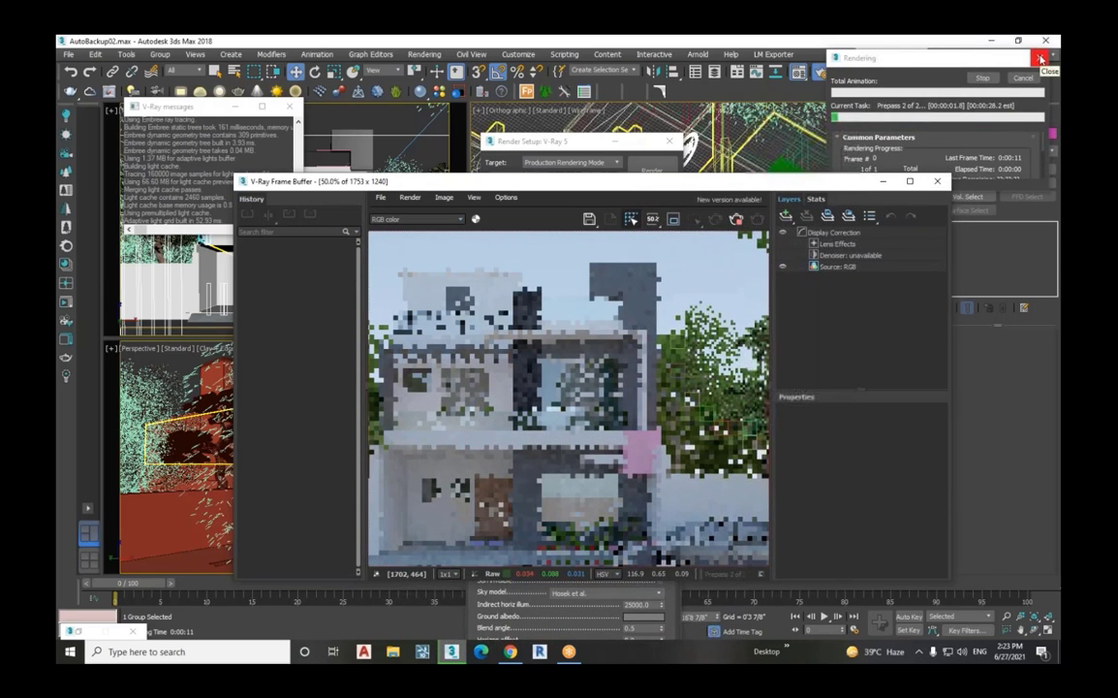
{"action": "left_click", "coordinate": [1041, 59]}
Step: Delete the pink box on the house's facade in the camera view
{"action": "left_click_drag", "start_coordinate": [806, 185], "coordinate": [516, 373]}
{"action": "left_click", "coordinate": [364, 249]}
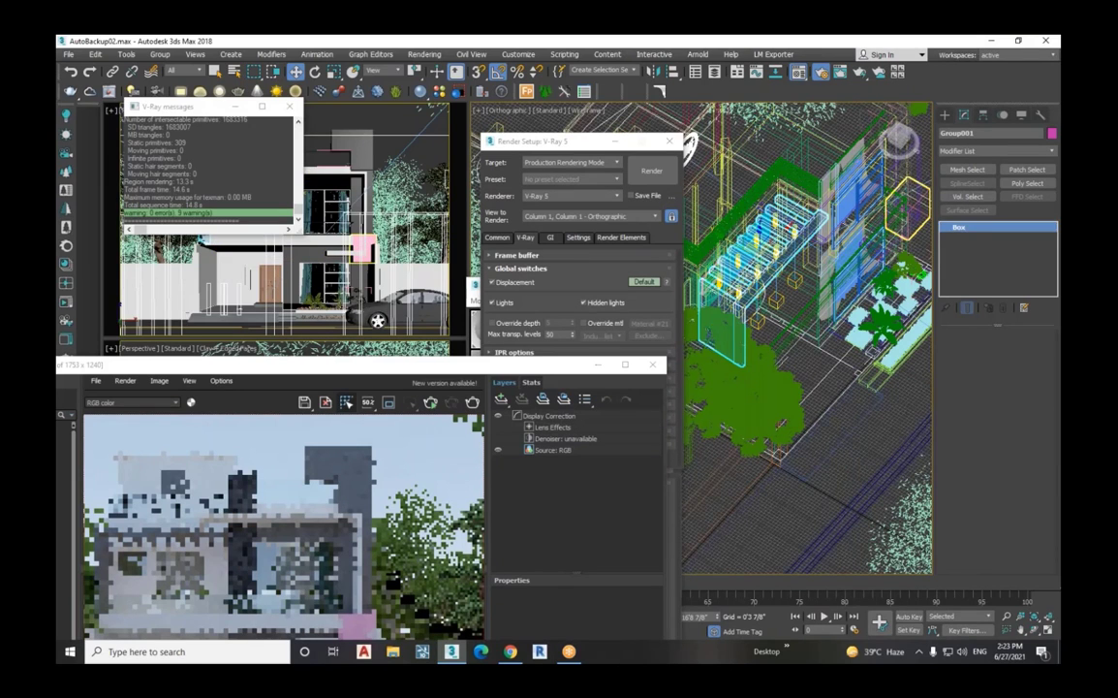
{"action": "key", "text": "Delete"}
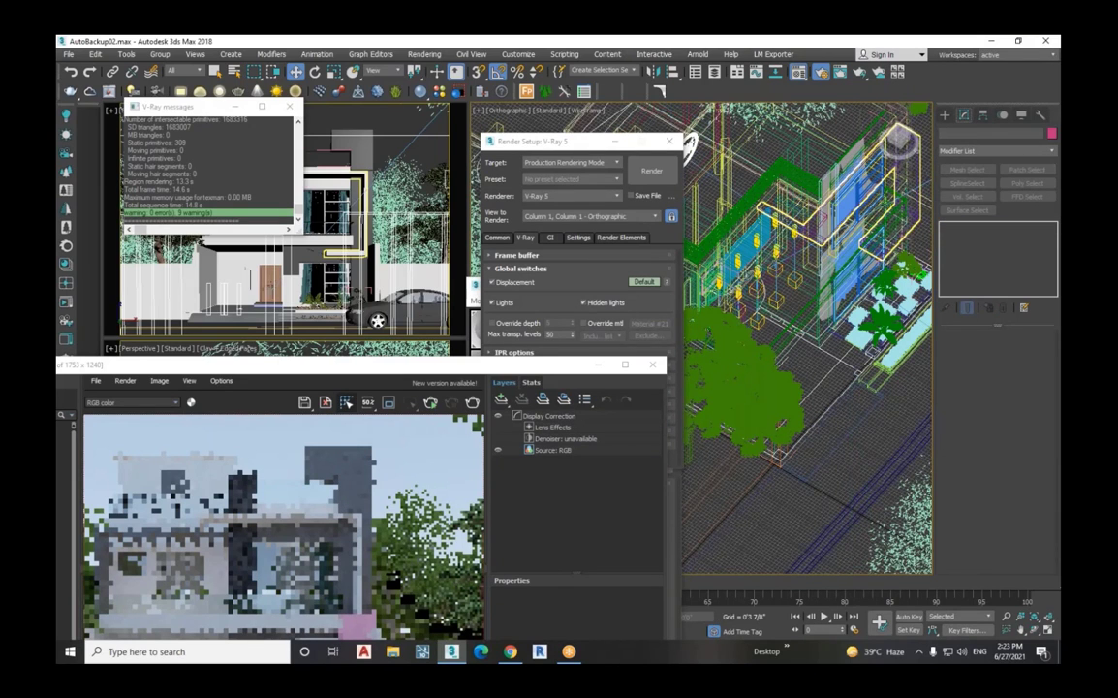
Step: Turn the override material back on and exclude Object005, the frame around the ground-floor window, from it
{"action": "left_click", "coordinate": [585, 323]}
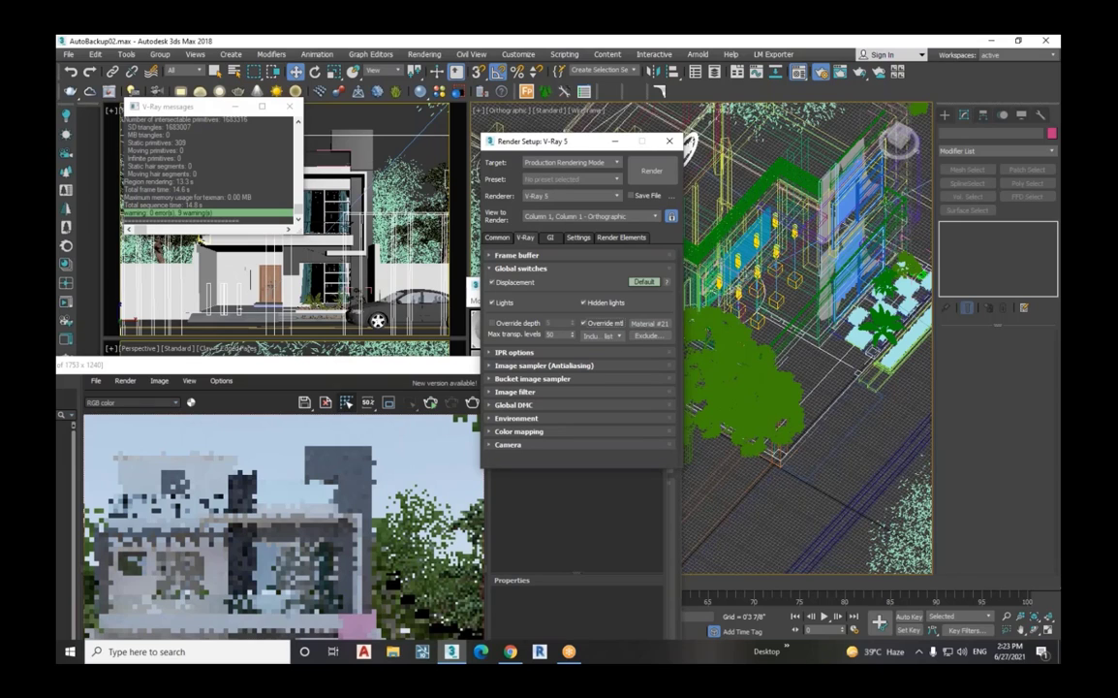
{"action": "left_click", "coordinate": [320, 254]}
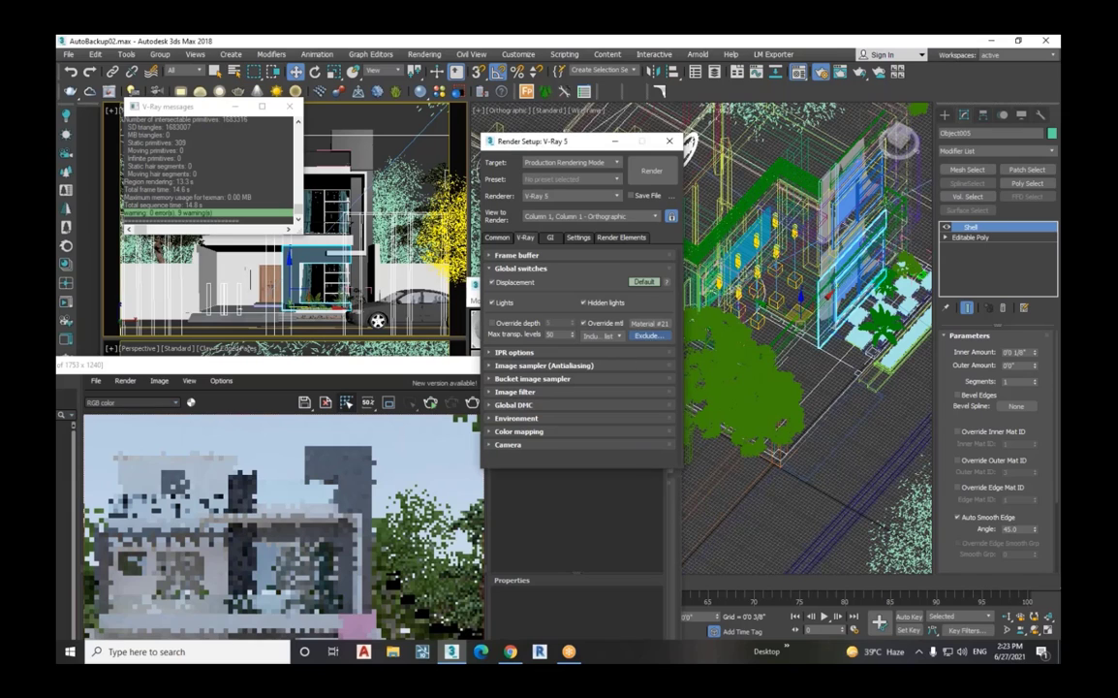
{"action": "left_click", "coordinate": [649, 335]}
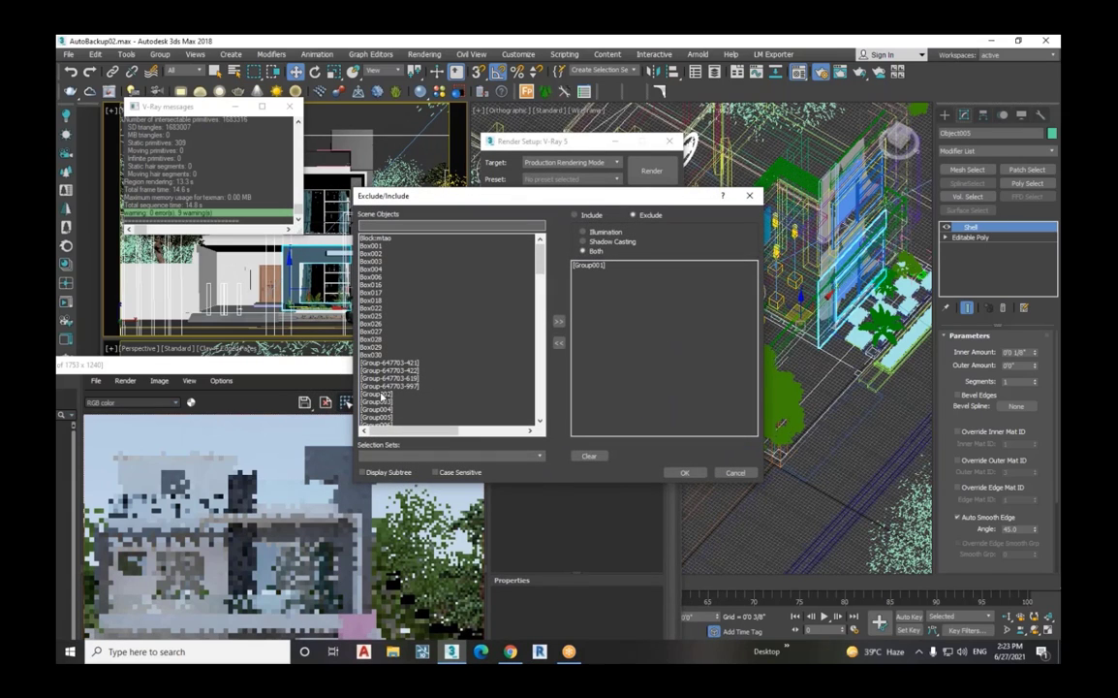
{"action": "scroll", "coordinate": [381, 282], "scroll_direction": "down", "scroll_amount": 10}
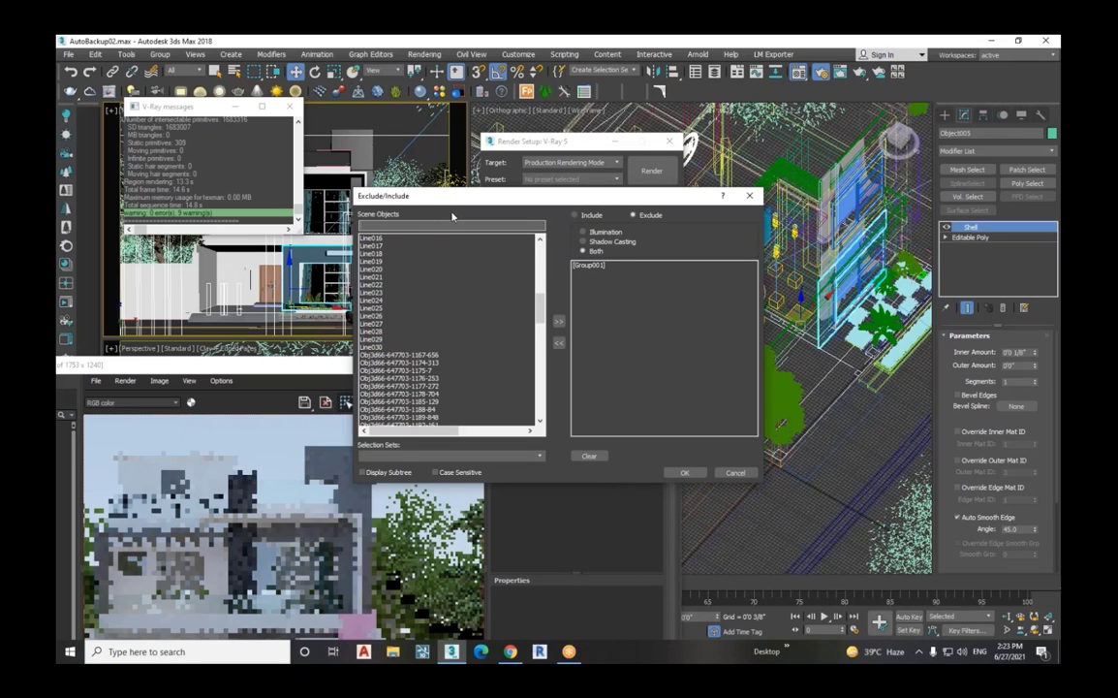
{"action": "scroll", "coordinate": [436, 279], "scroll_direction": "down", "scroll_amount": 4}
{"action": "scroll", "coordinate": [431, 282], "scroll_direction": "down", "scroll_amount": 5}
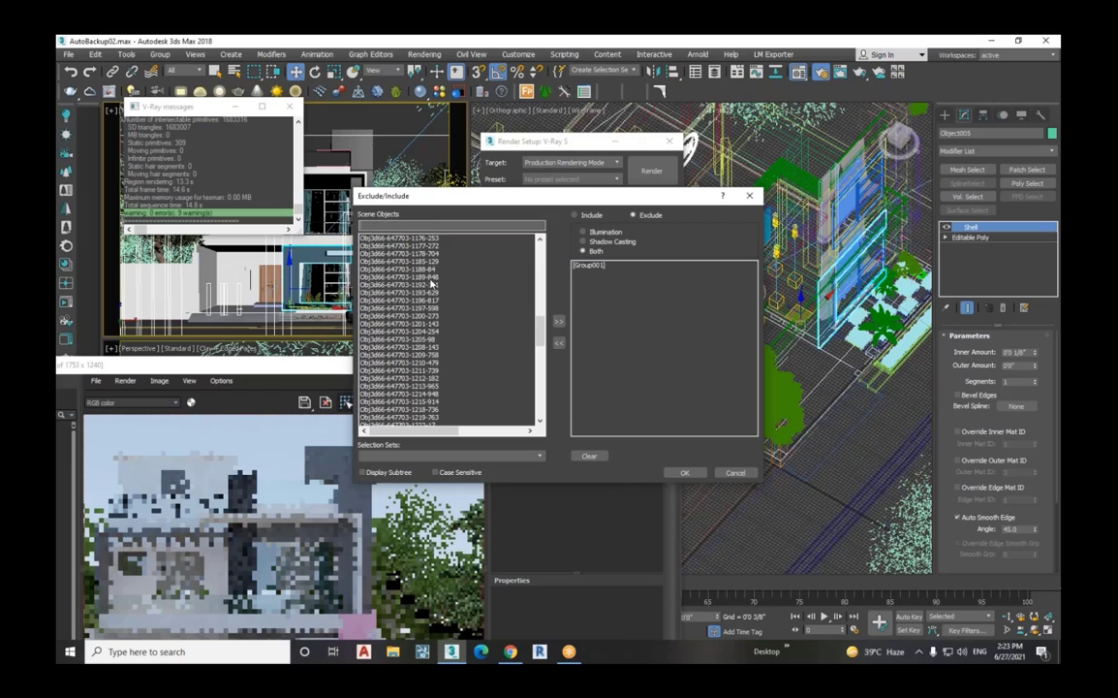
{"action": "scroll", "coordinate": [431, 282], "scroll_direction": "down", "scroll_amount": 15}
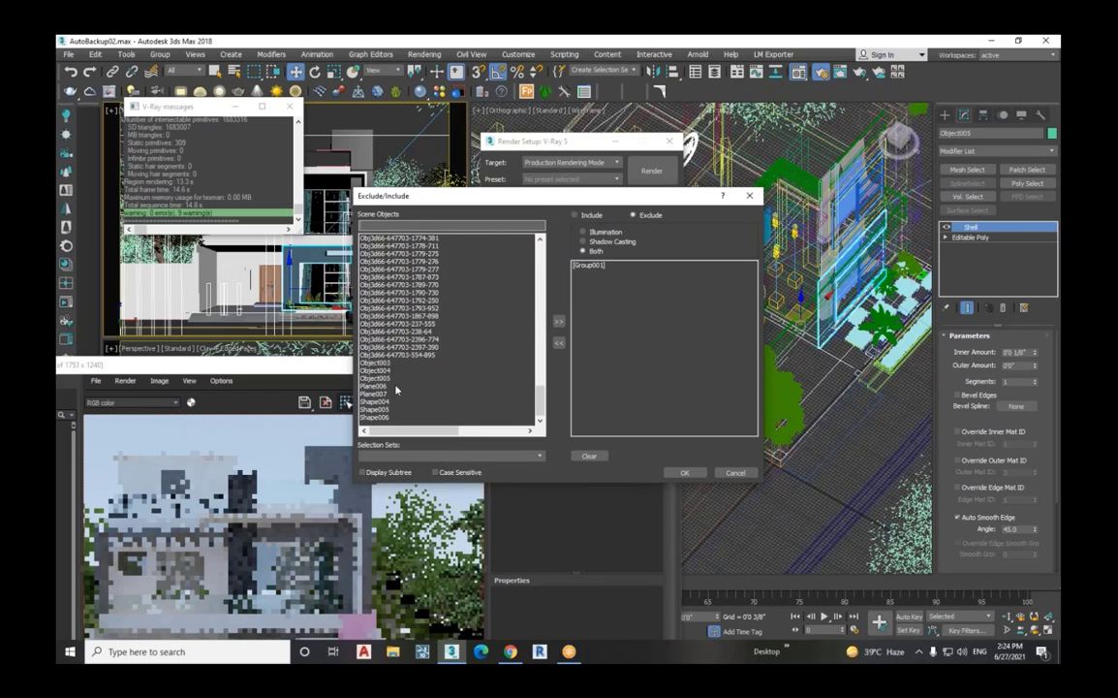
{"action": "left_click", "coordinate": [377, 378]}
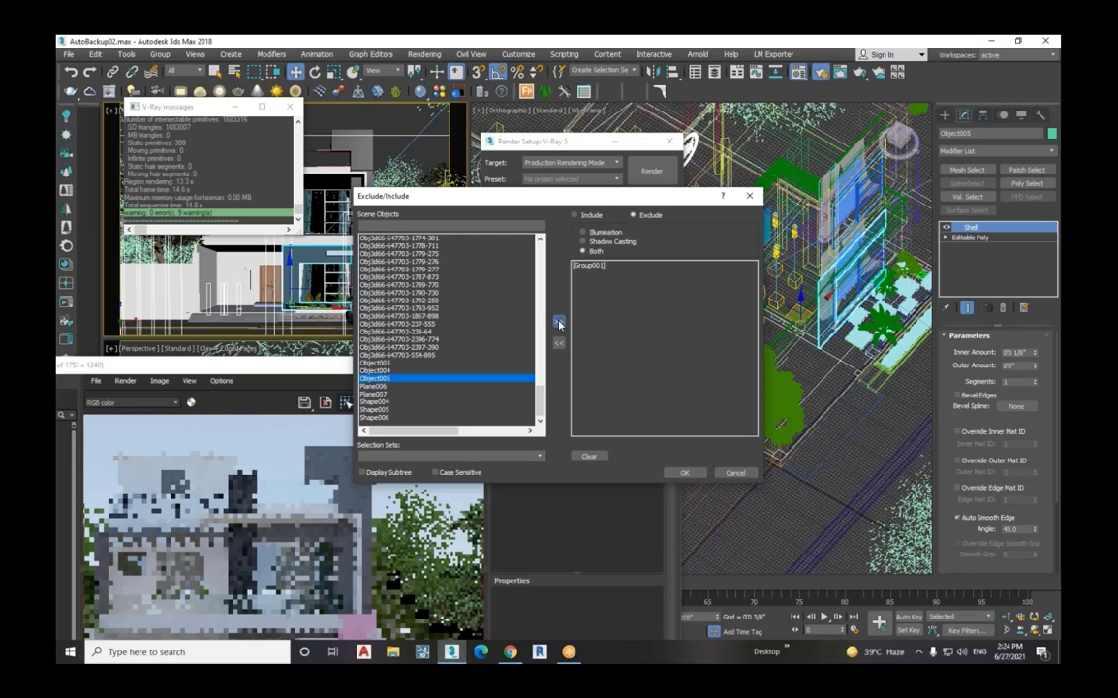
{"action": "left_click", "coordinate": [558, 320]}
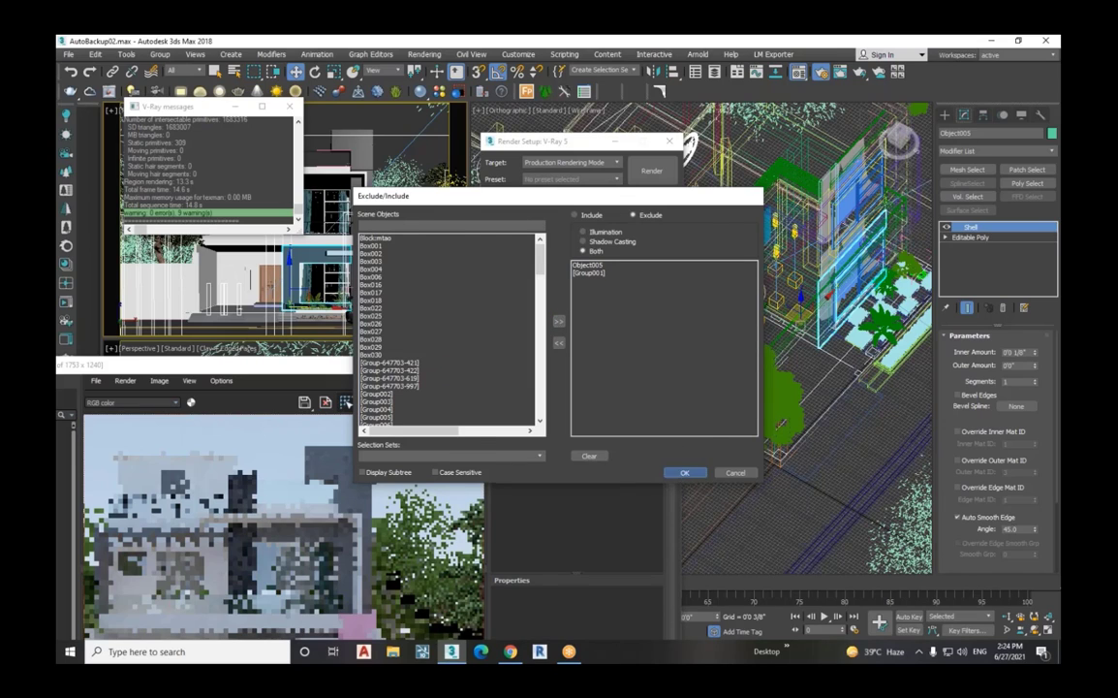
{"action": "key", "text": "Return"}
Step: Start a new render of the camera view and maximize the frame buffer
{"action": "left_click", "coordinate": [446, 364]}
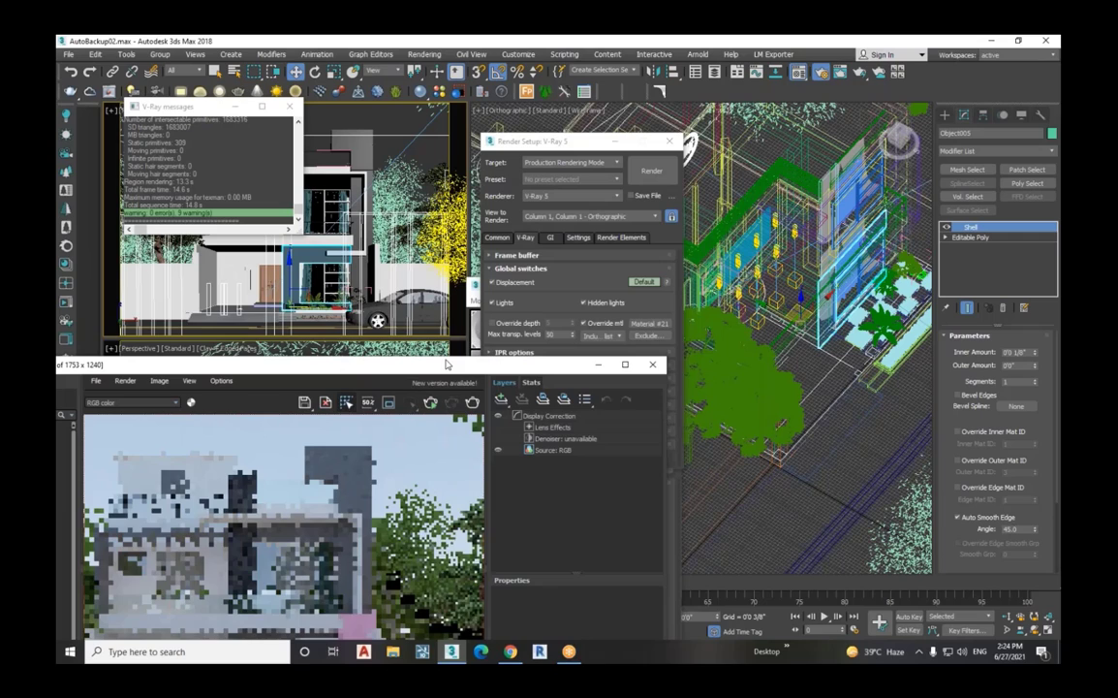
{"action": "left_click_drag", "start_coordinate": [447, 365], "coordinate": [679, 239]}
{"action": "key", "text": "shift+q"}
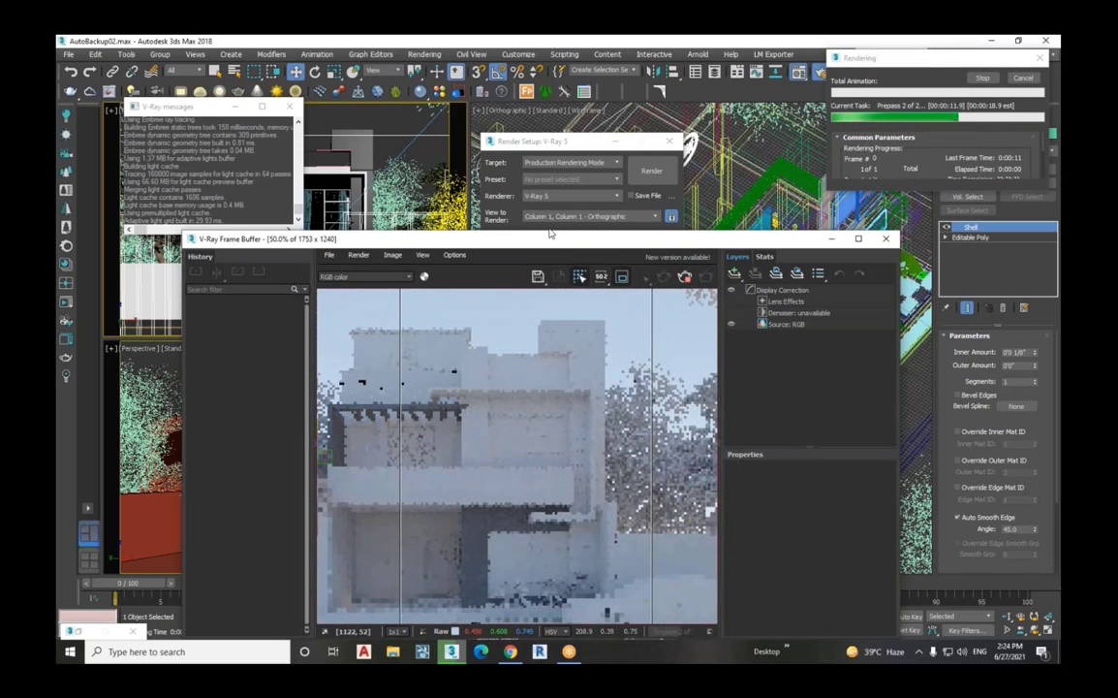
{"action": "left_click_drag", "start_coordinate": [557, 241], "coordinate": [489, 134]}
{"action": "left_click", "coordinate": [788, 130]}
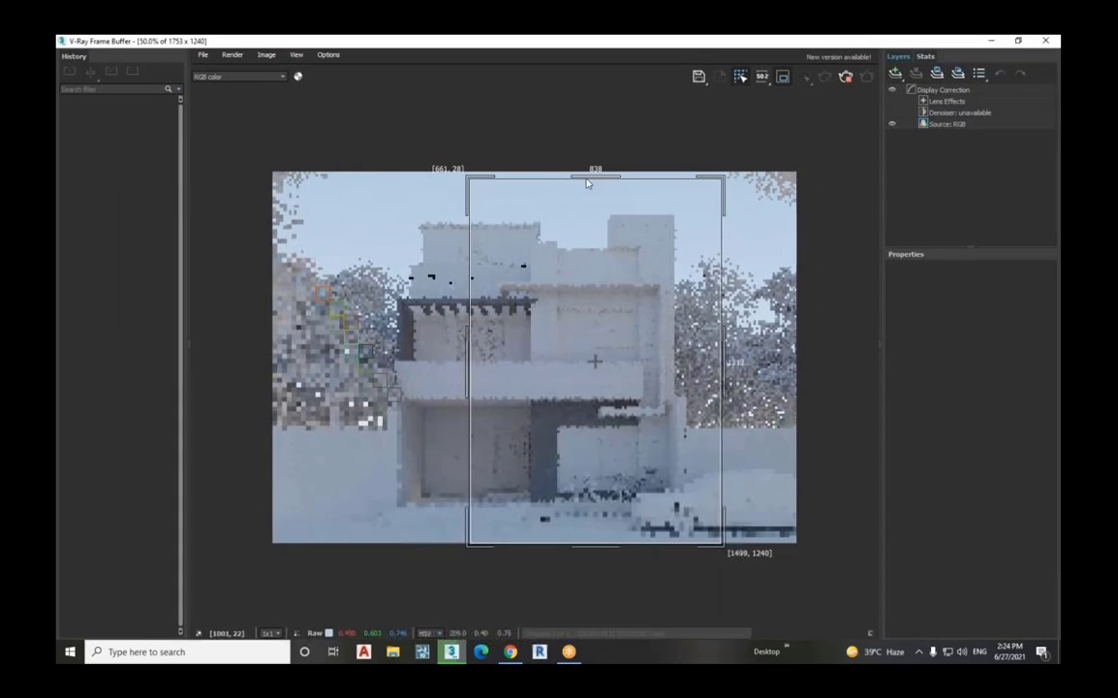
Step: Shrink the render region to the ground-floor window frame and the car's front, and examine the frame up close
{"action": "left_click_drag", "start_coordinate": [587, 181], "coordinate": [586, 390]}
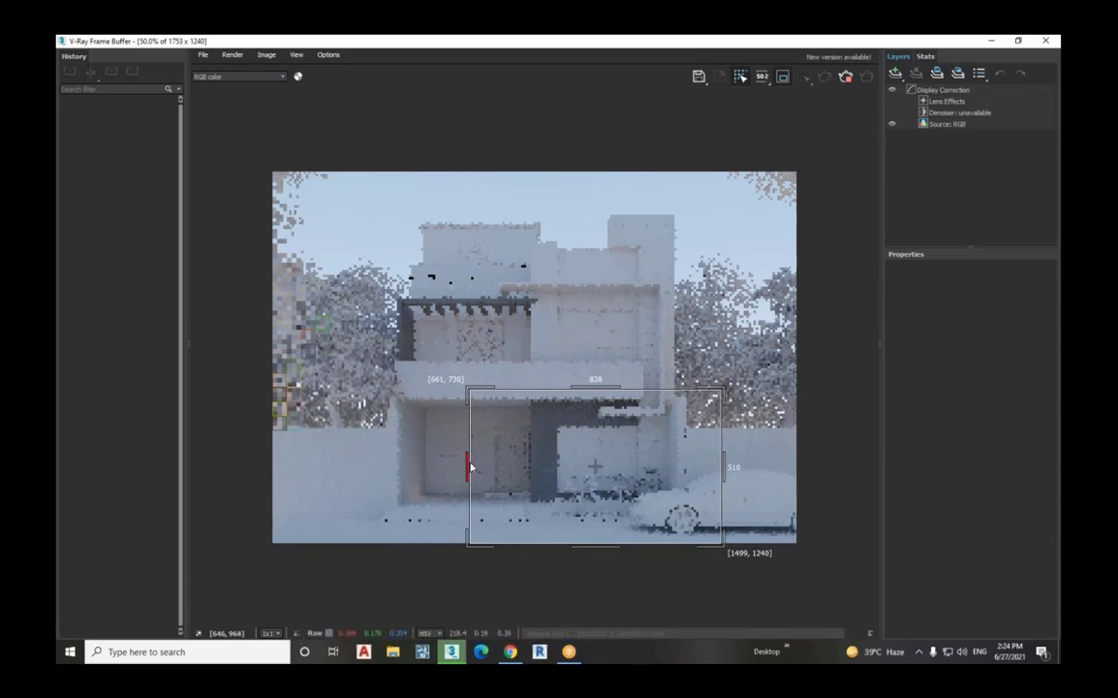
{"action": "left_click_drag", "start_coordinate": [470, 468], "coordinate": [524, 468]}
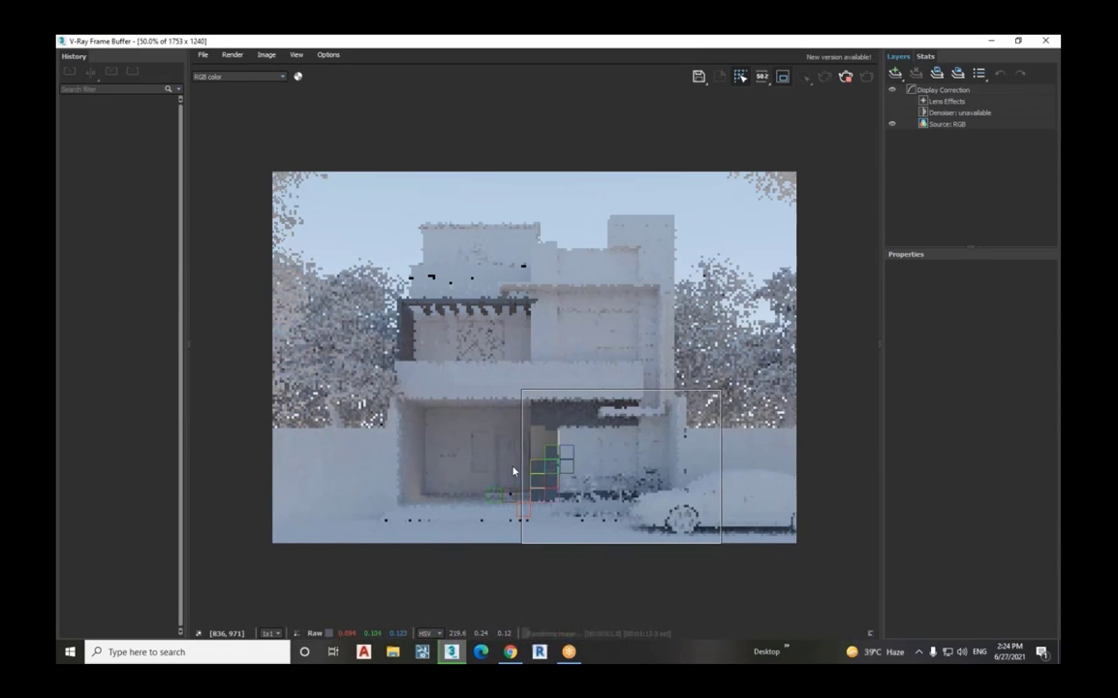
{"action": "scroll", "coordinate": [538, 438], "scroll_direction": "up", "scroll_amount": 2}
{"action": "scroll", "coordinate": [545, 439], "scroll_direction": "down", "scroll_amount": 1}
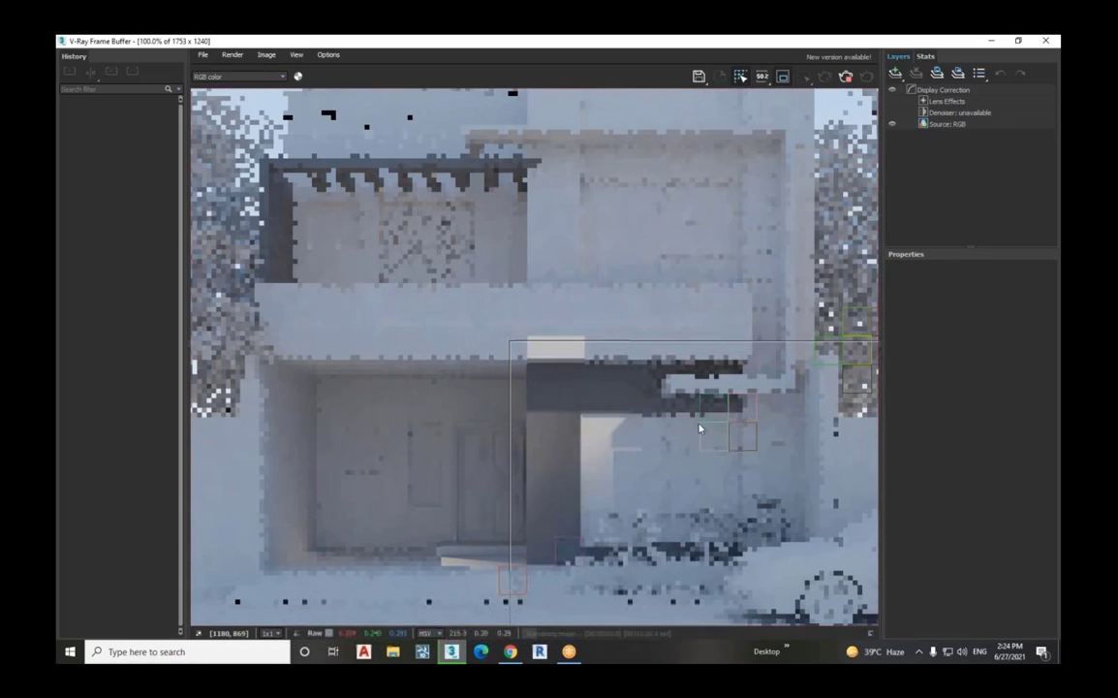
{"action": "scroll", "coordinate": [639, 460], "scroll_direction": "down", "scroll_amount": 1}
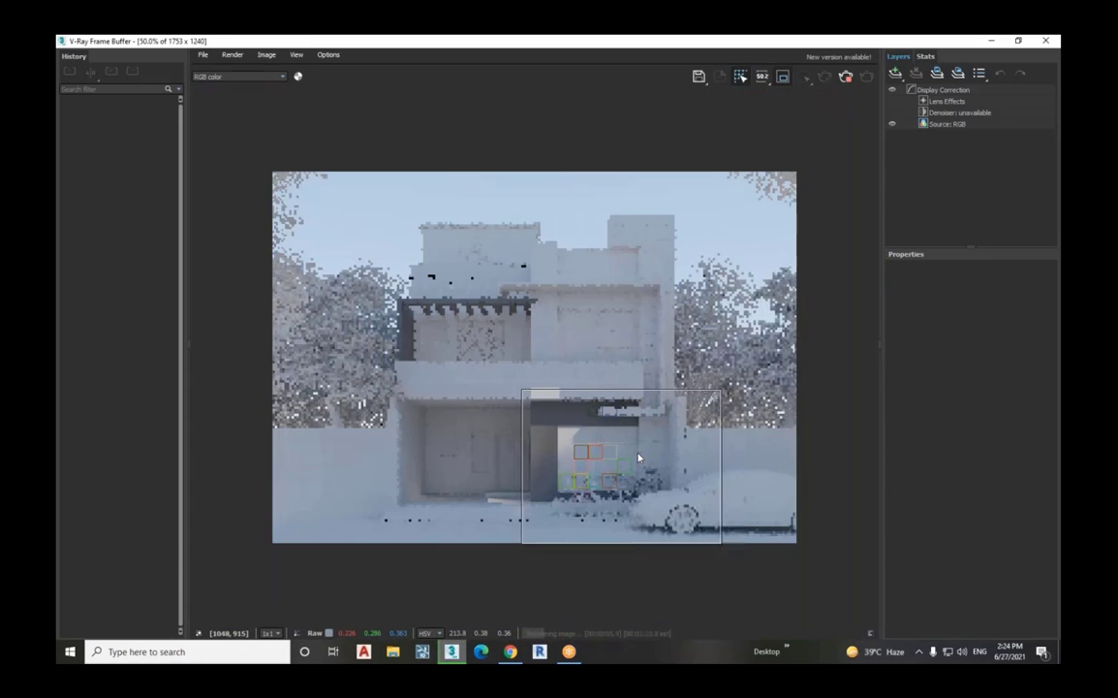
Step: Stop the render, restore the frame buffer window, and turn off region rendering
{"action": "left_click", "coordinate": [846, 77]}
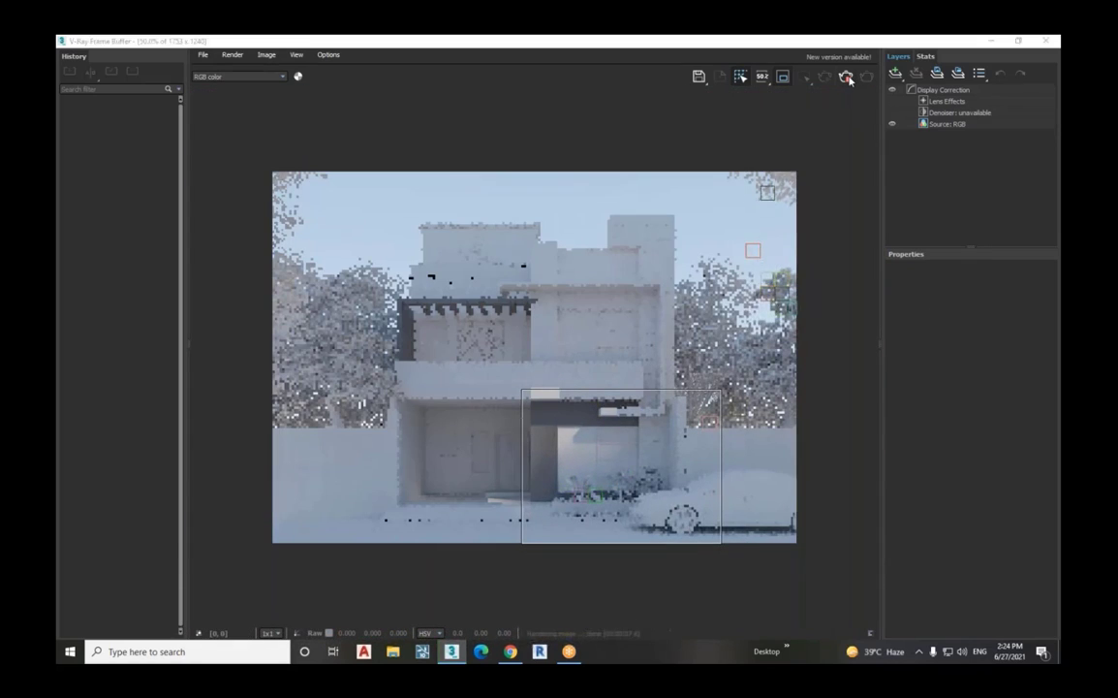
{"action": "left_click", "coordinate": [848, 80]}
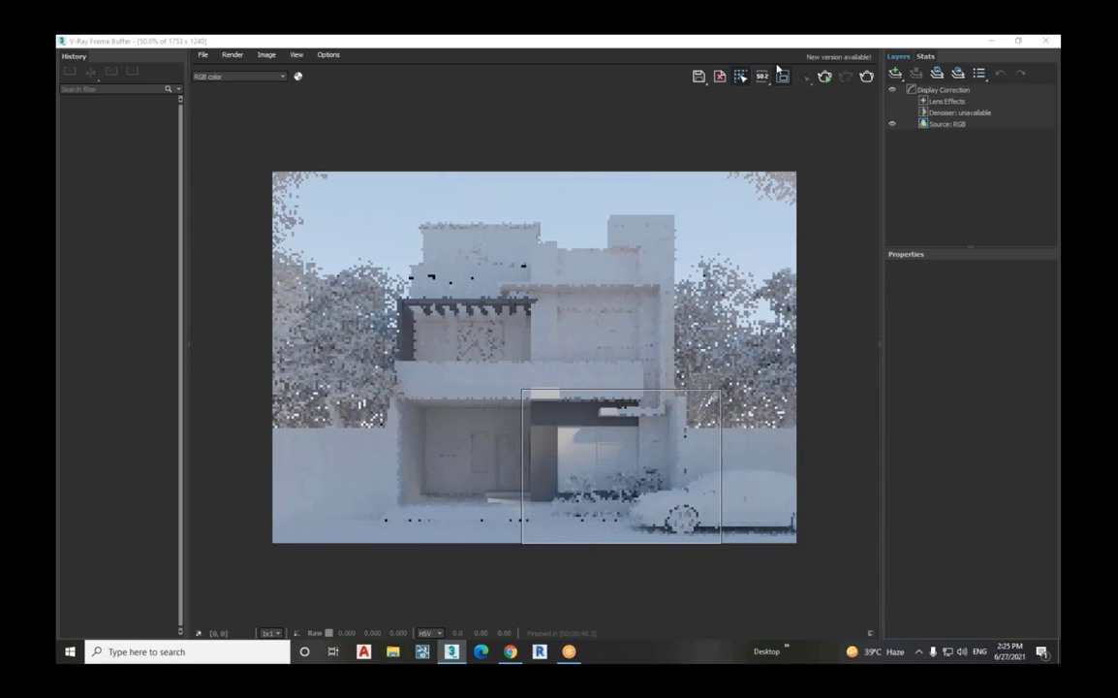
{"action": "left_click", "coordinate": [746, 82]}
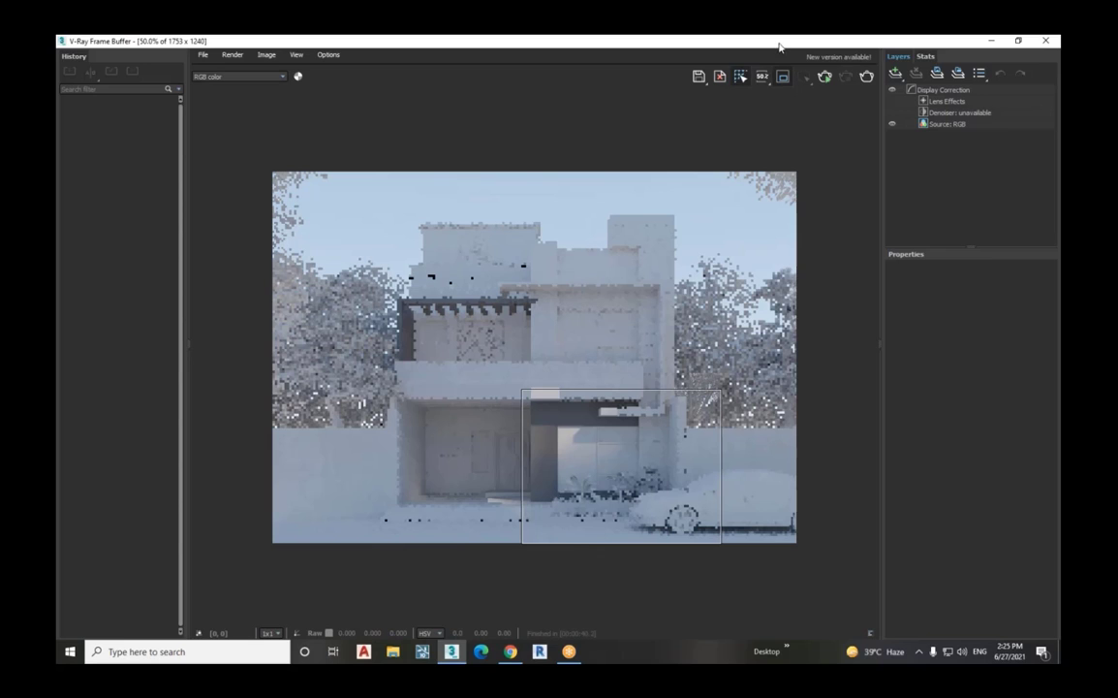
{"action": "left_click_drag", "start_coordinate": [772, 41], "coordinate": [666, 314]}
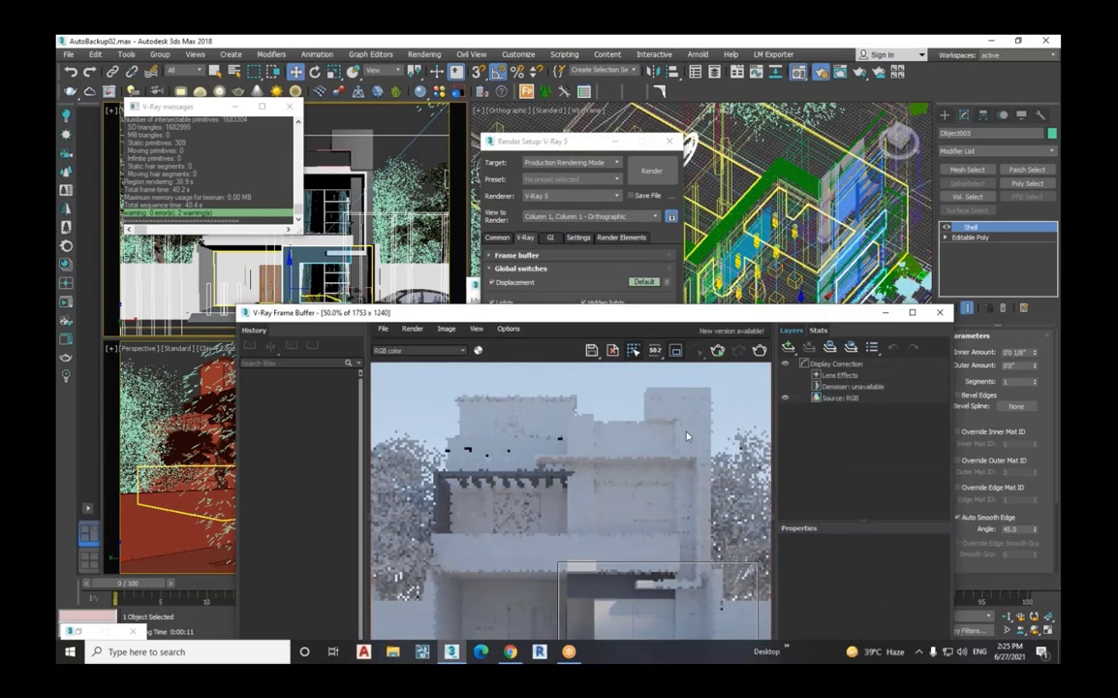
{"action": "left_click", "coordinate": [676, 350]}
Step: Turn off the override material in the global switches and move the frame buffer and render setup windows apart
{"action": "left_click", "coordinate": [561, 147]}
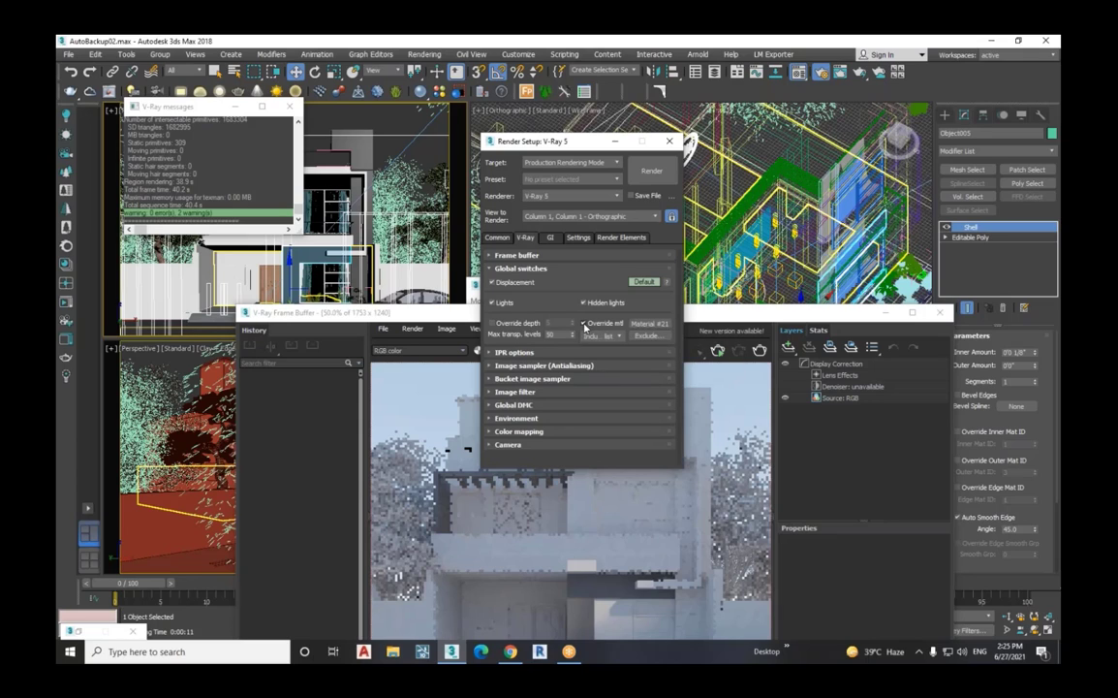
{"action": "left_click", "coordinate": [585, 324]}
{"action": "left_click", "coordinate": [743, 325]}
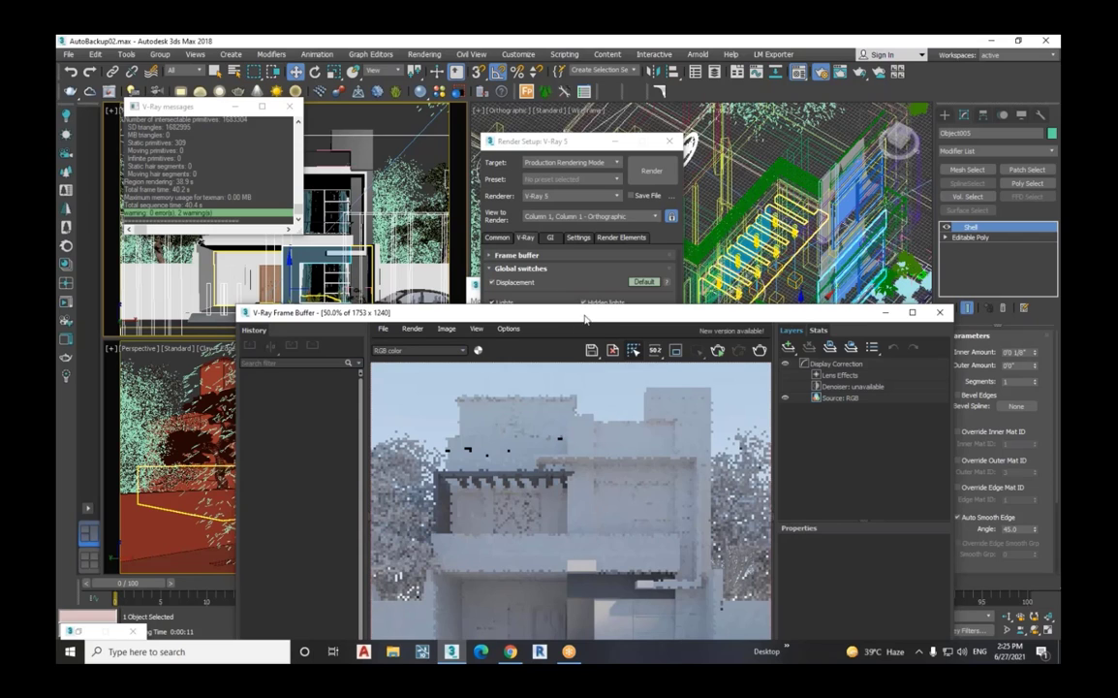
{"action": "left_click_drag", "start_coordinate": [604, 318], "coordinate": [671, 377]}
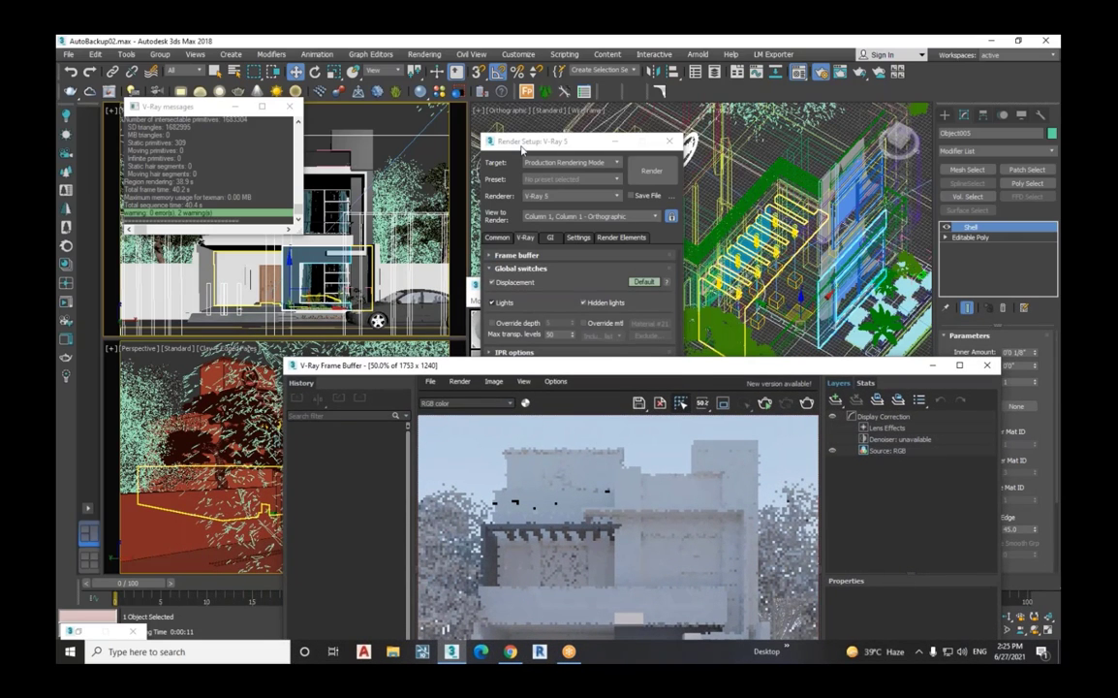
{"action": "left_click_drag", "start_coordinate": [521, 147], "coordinate": [475, 119]}
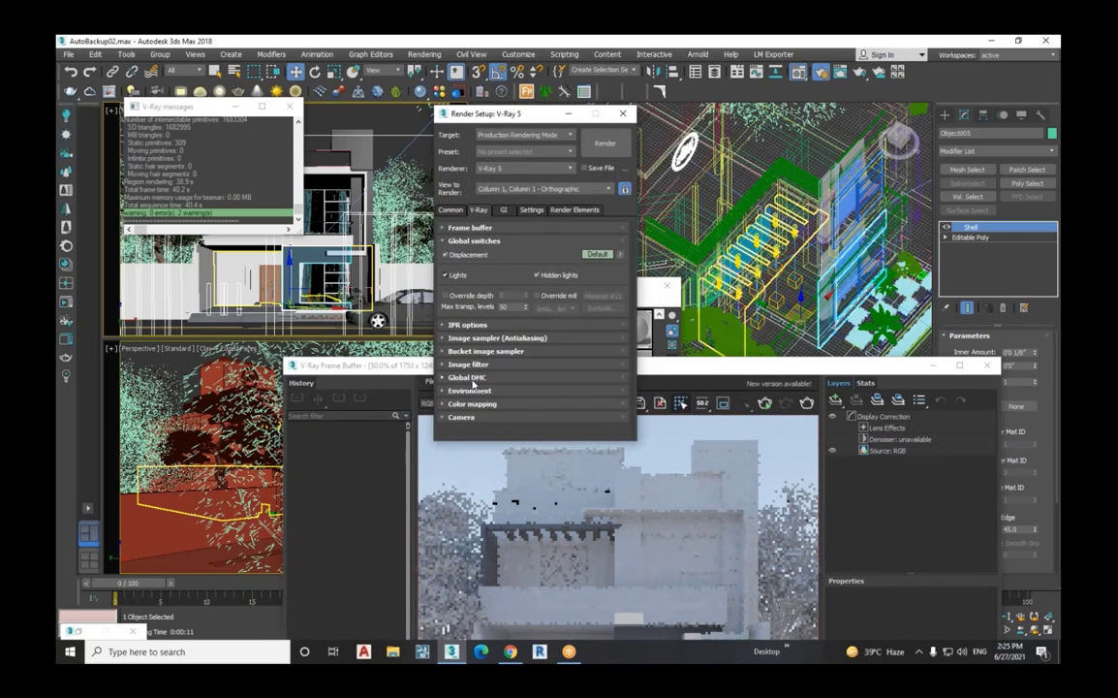
Step: Check the bucket sampler settings, and set the image sampler type to Progressive
{"action": "left_click", "coordinate": [448, 350]}
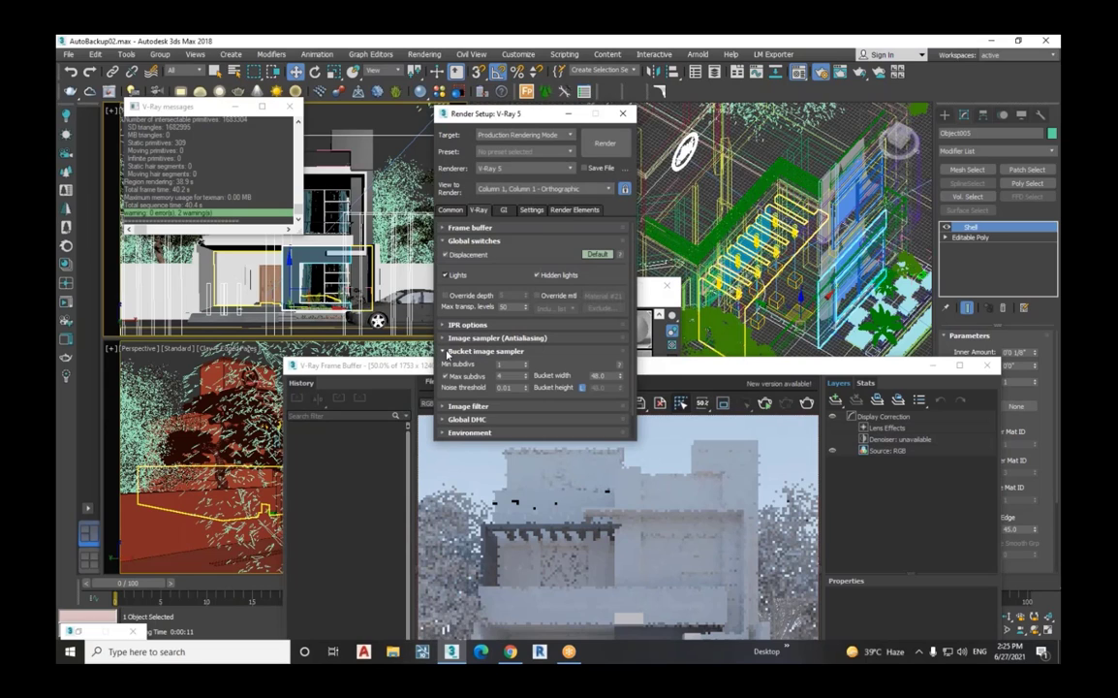
{"action": "left_click", "coordinate": [448, 350]}
{"action": "left_click", "coordinate": [449, 337]}
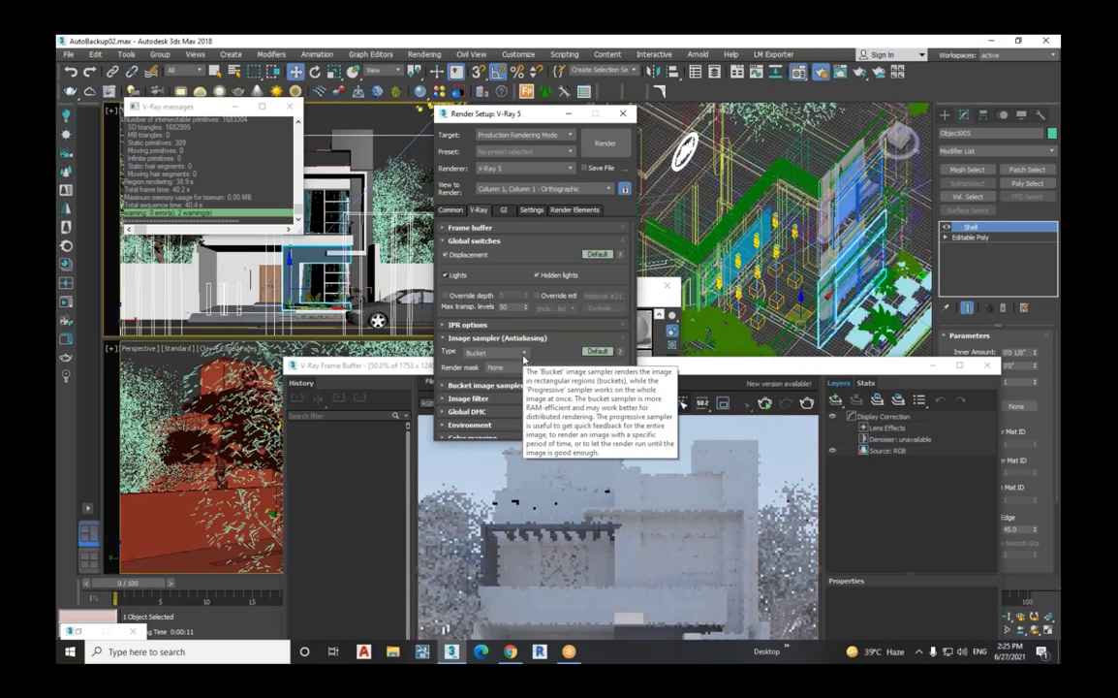
{"action": "left_click", "coordinate": [523, 356]}
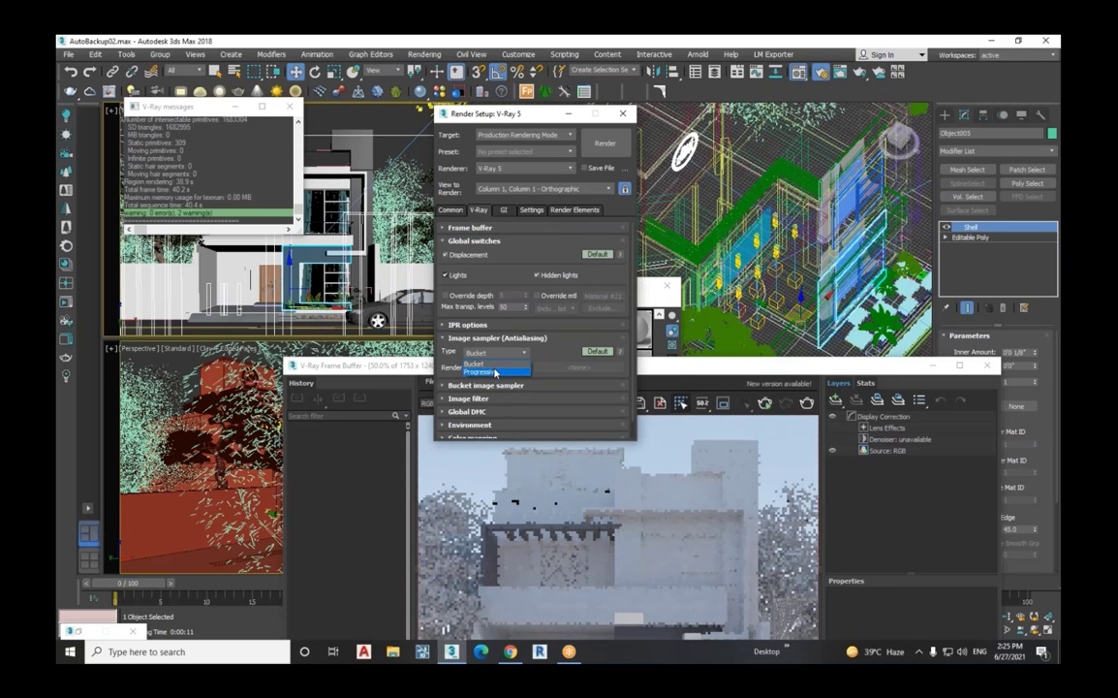
{"action": "left_click", "coordinate": [494, 372]}
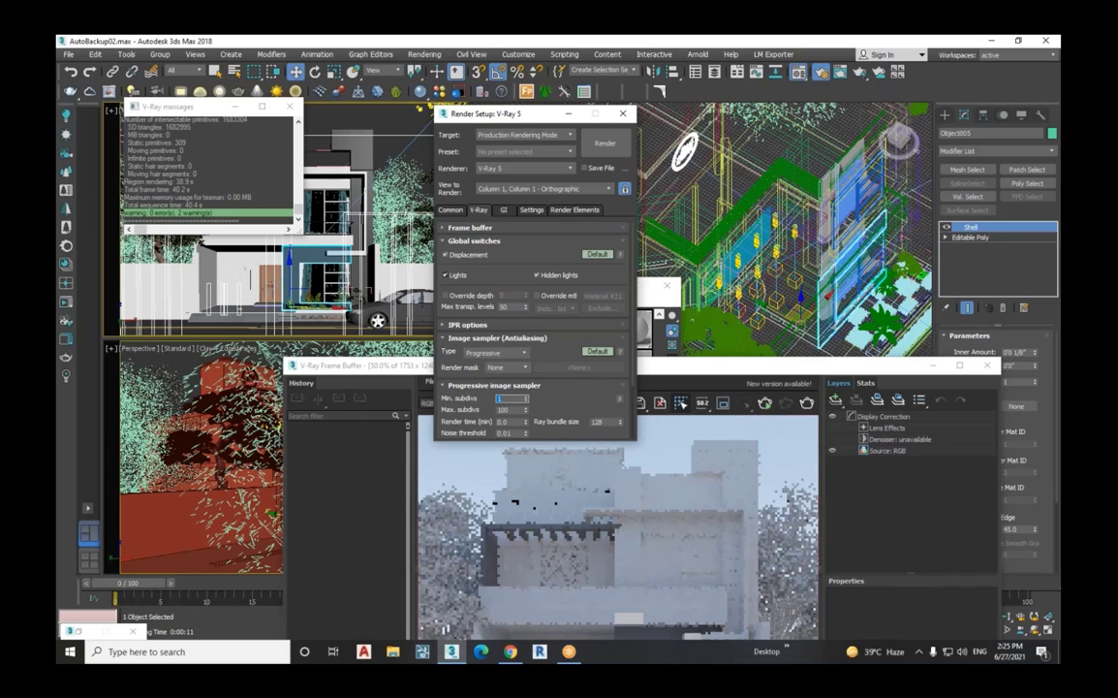
Step: Switch the image sampler type to Bucket and return it to Progressive
{"action": "left_click", "coordinate": [499, 353]}
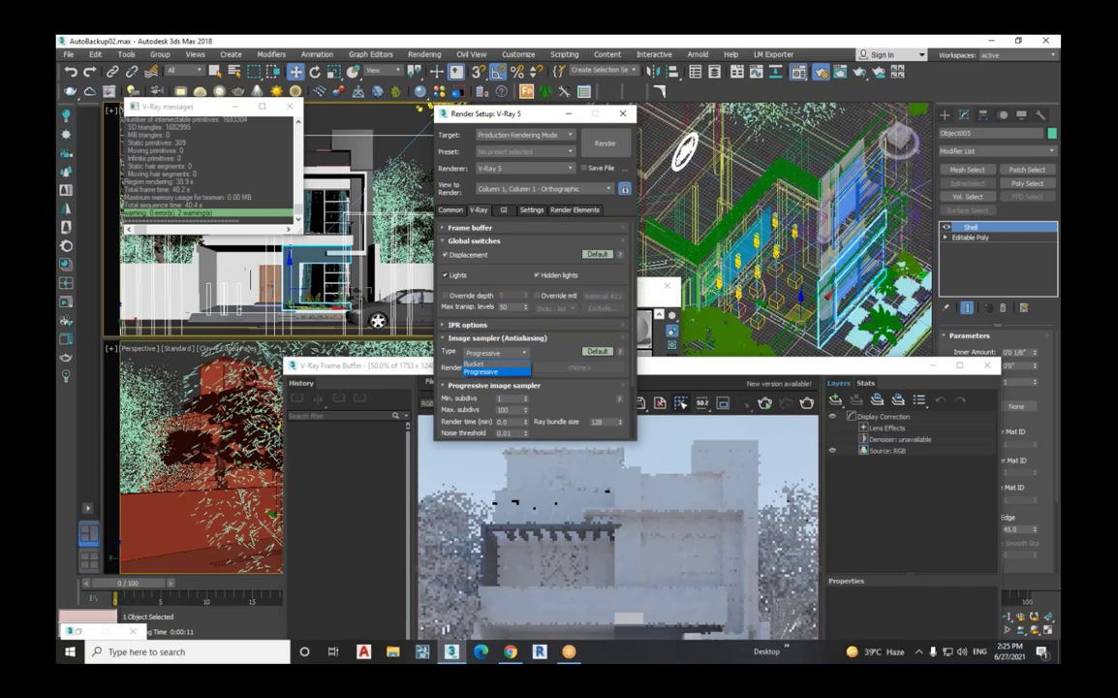
{"action": "left_click", "coordinate": [506, 365]}
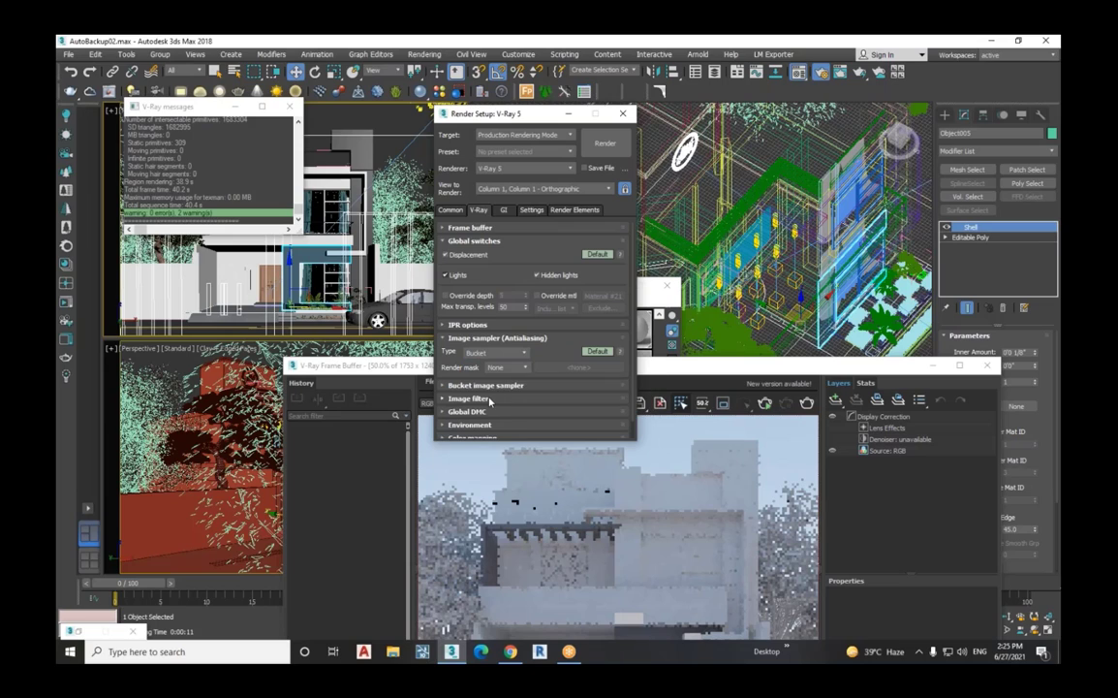
{"action": "left_click", "coordinate": [525, 354]}
{"action": "left_click", "coordinate": [489, 374]}
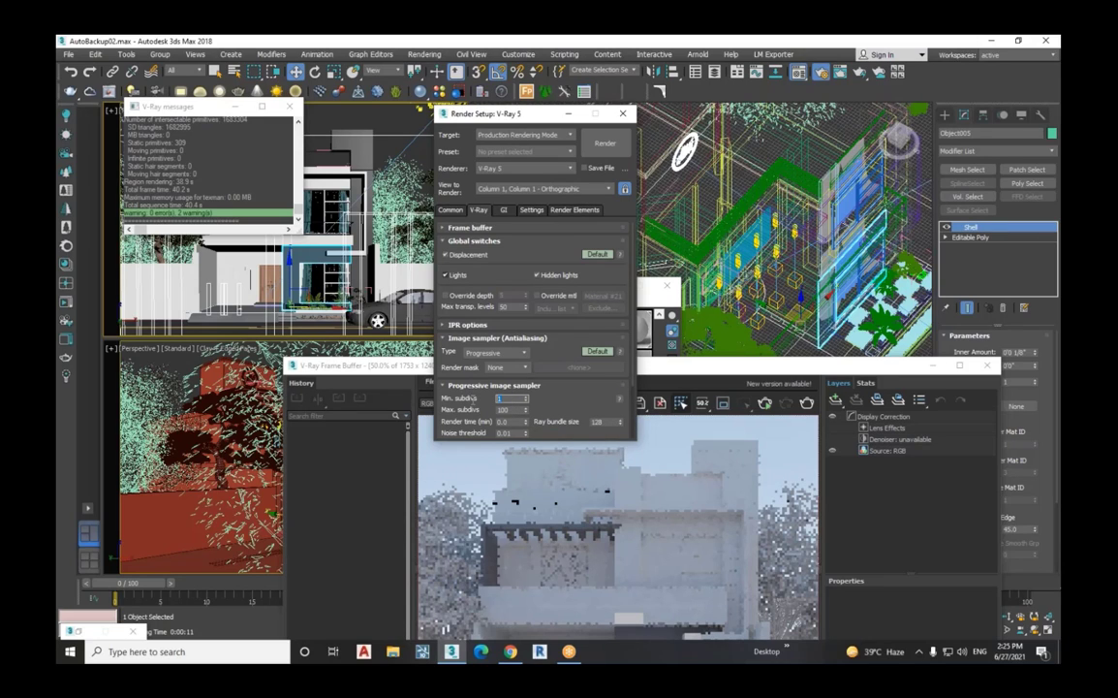
Step: Set the progressive sampler's render time to 3.0 minutes and its noise threshold to 0.005
{"action": "key", "text": "Tab"}
{"action": "key", "text": "Tab"}
{"action": "type", "text": "5"}
{"action": "key", "text": "Tab"}
{"action": "left_click_drag", "start_coordinate": [517, 422], "coordinate": [469, 426]}
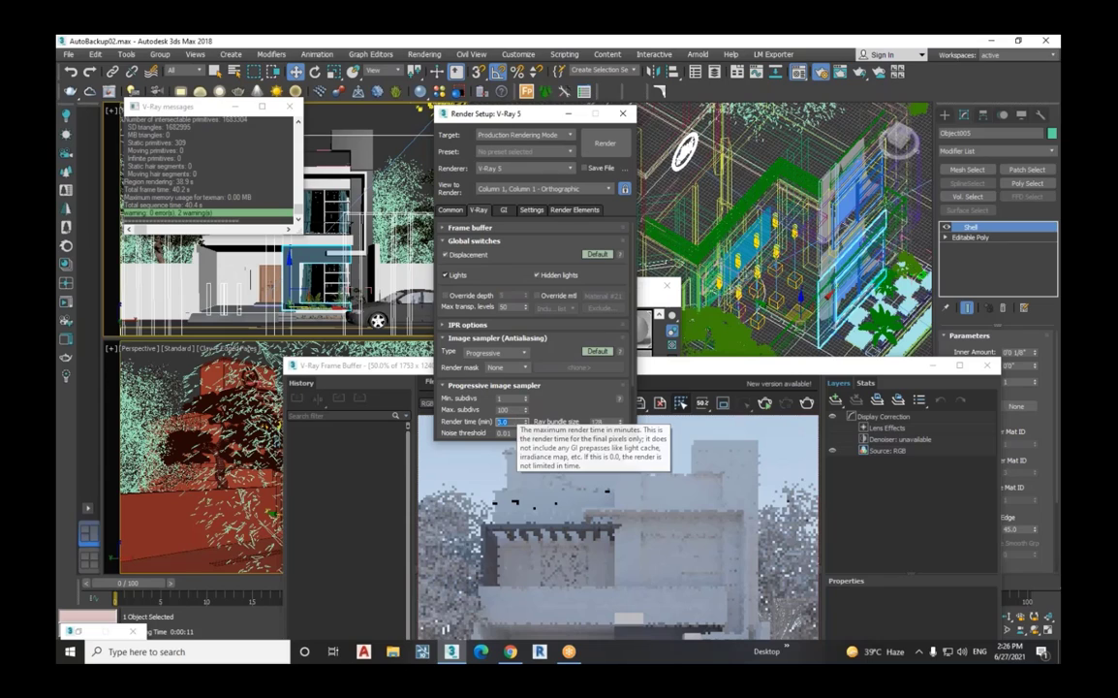
{"action": "key", "text": "Tab"}
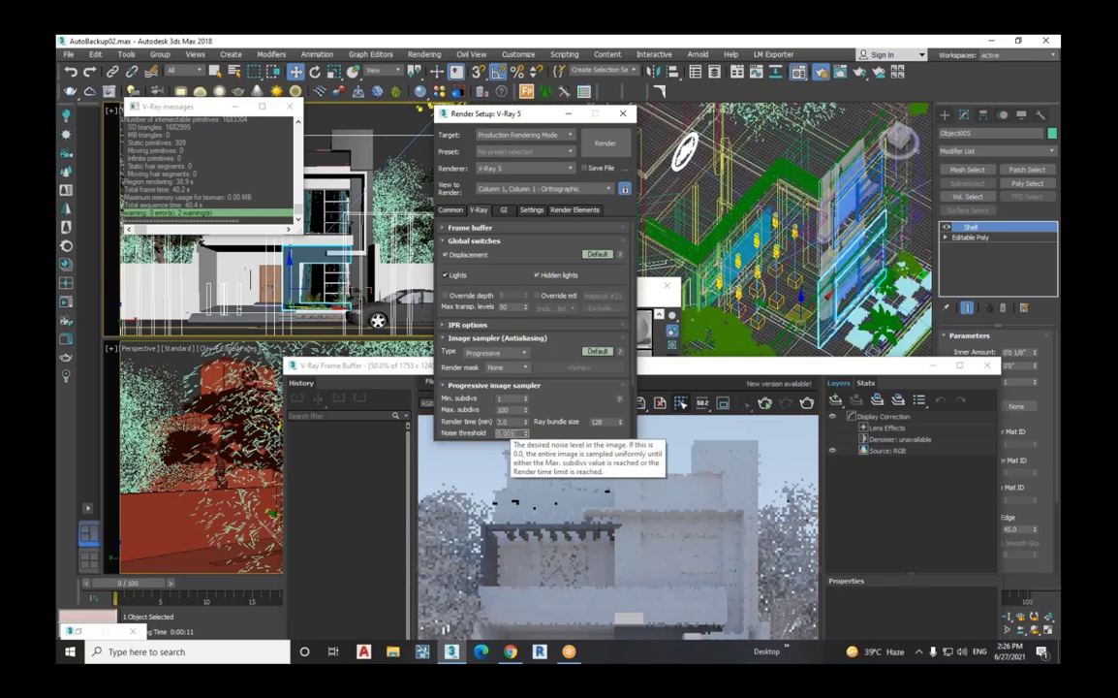
{"action": "left_click_drag", "start_coordinate": [513, 433], "coordinate": [497, 434]}
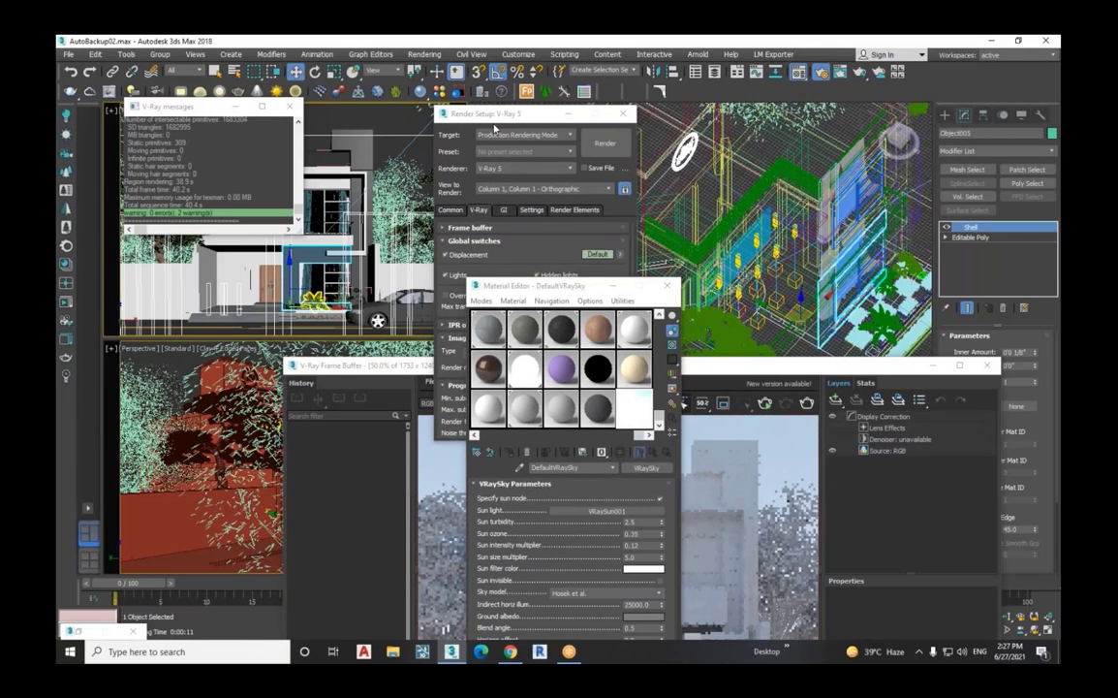
Step: Bring the render setup forward and change the image sampler type from Progressive to Bucket
{"action": "left_click", "coordinate": [497, 117]}
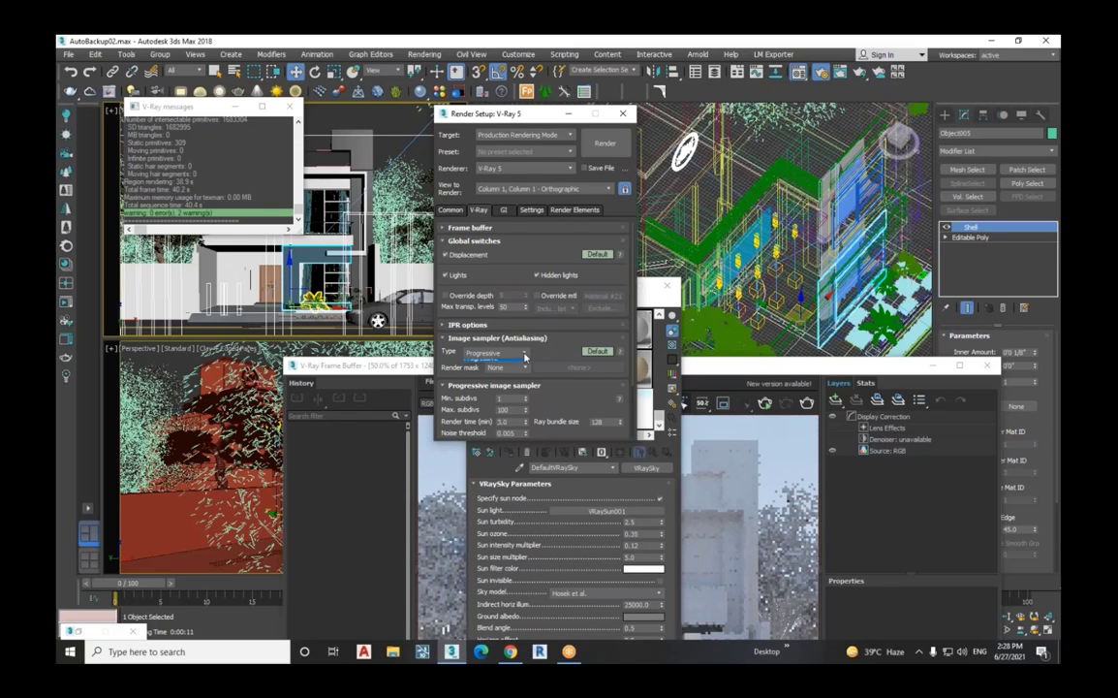
{"action": "left_click", "coordinate": [526, 353]}
{"action": "left_click", "coordinate": [489, 367]}
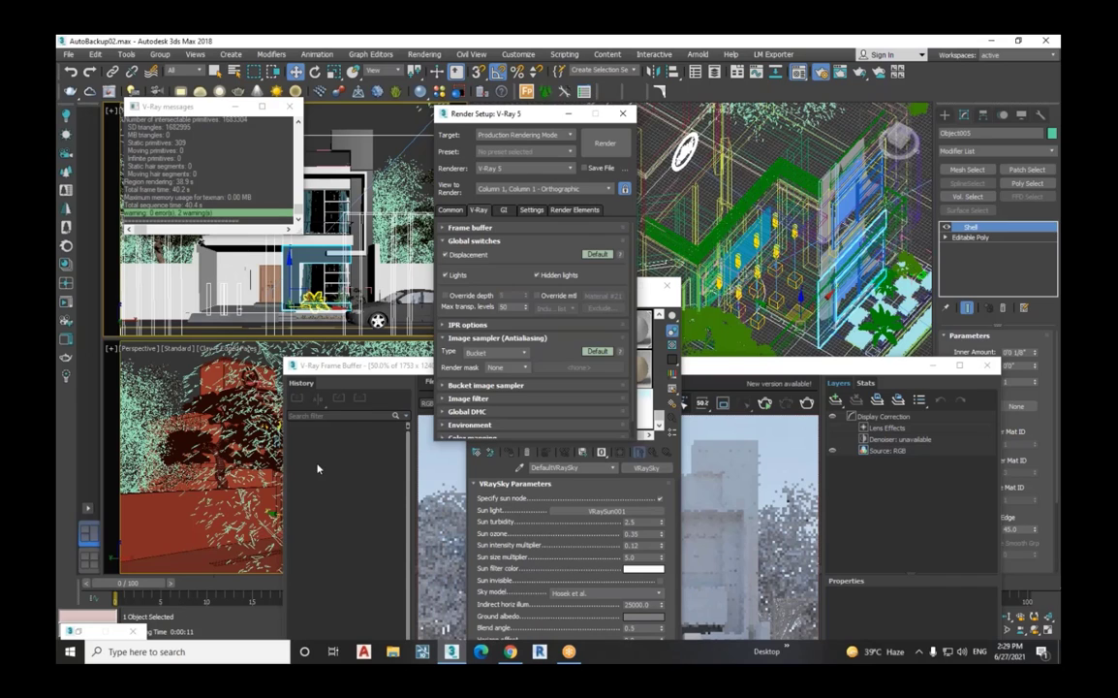
Step: Review the output size presets and the width setting in the common render parameters
{"action": "left_click", "coordinate": [452, 209]}
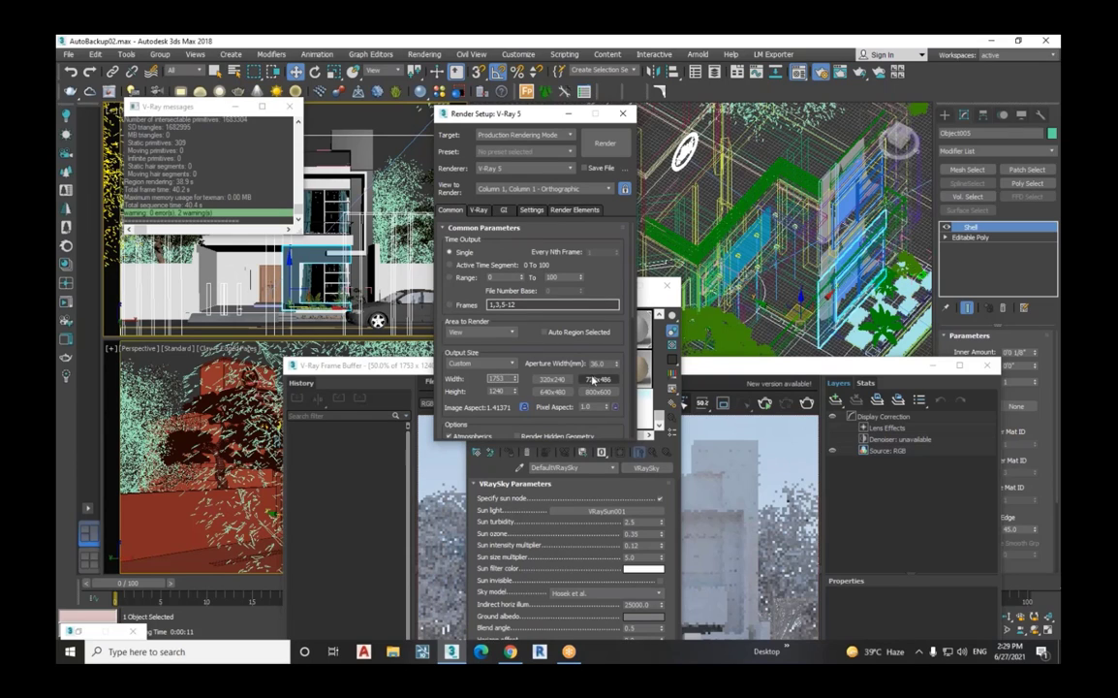
{"action": "left_click", "coordinate": [513, 364]}
{"action": "left_click", "coordinate": [513, 365]}
{"action": "left_click", "coordinate": [512, 363]}
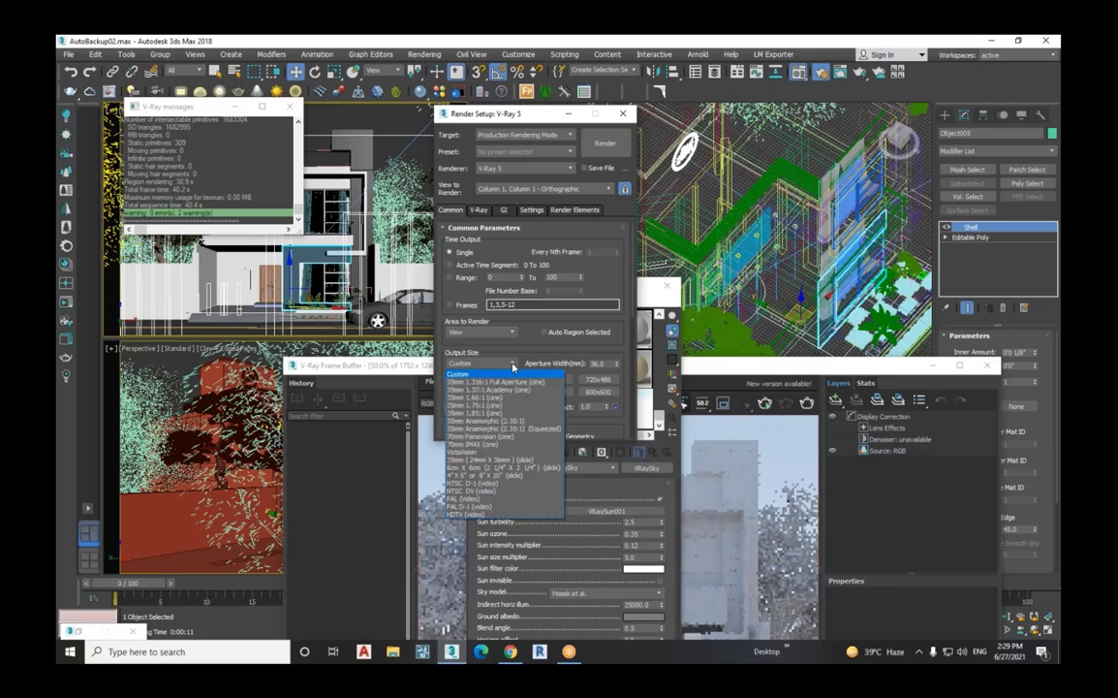
{"action": "left_click", "coordinate": [509, 368]}
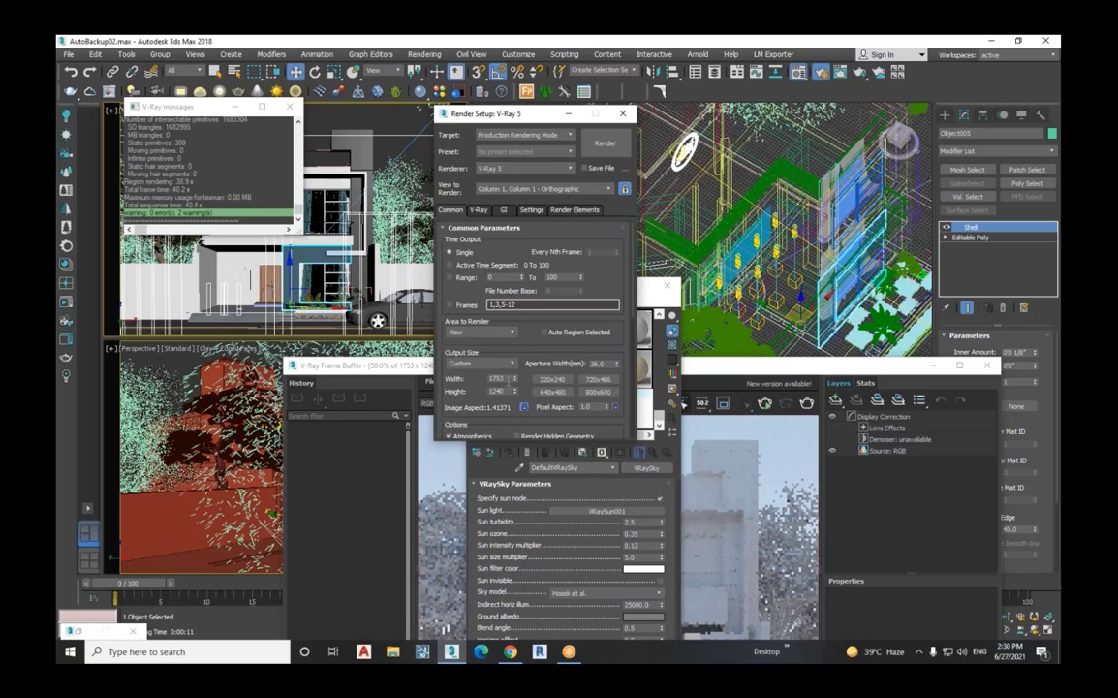
{"action": "double_click", "coordinate": [501, 378]}
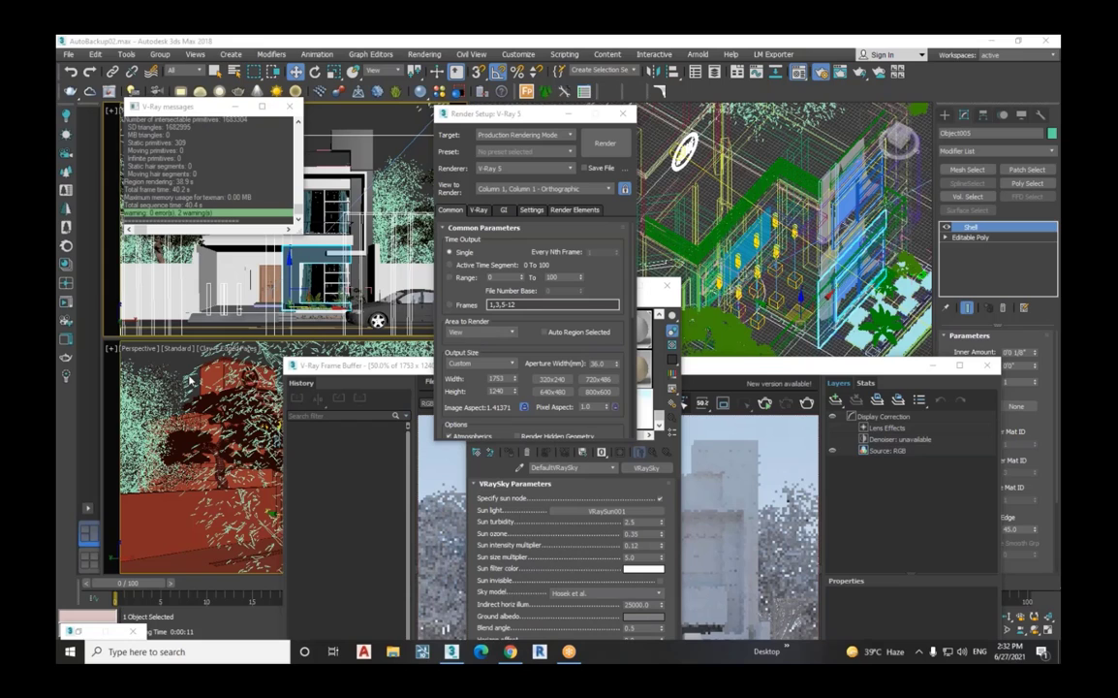
Step: Set the image sampler type back to Progressive in the V-Ray render settings and shift the render setup window slightly aside
{"action": "left_click", "coordinate": [352, 368]}
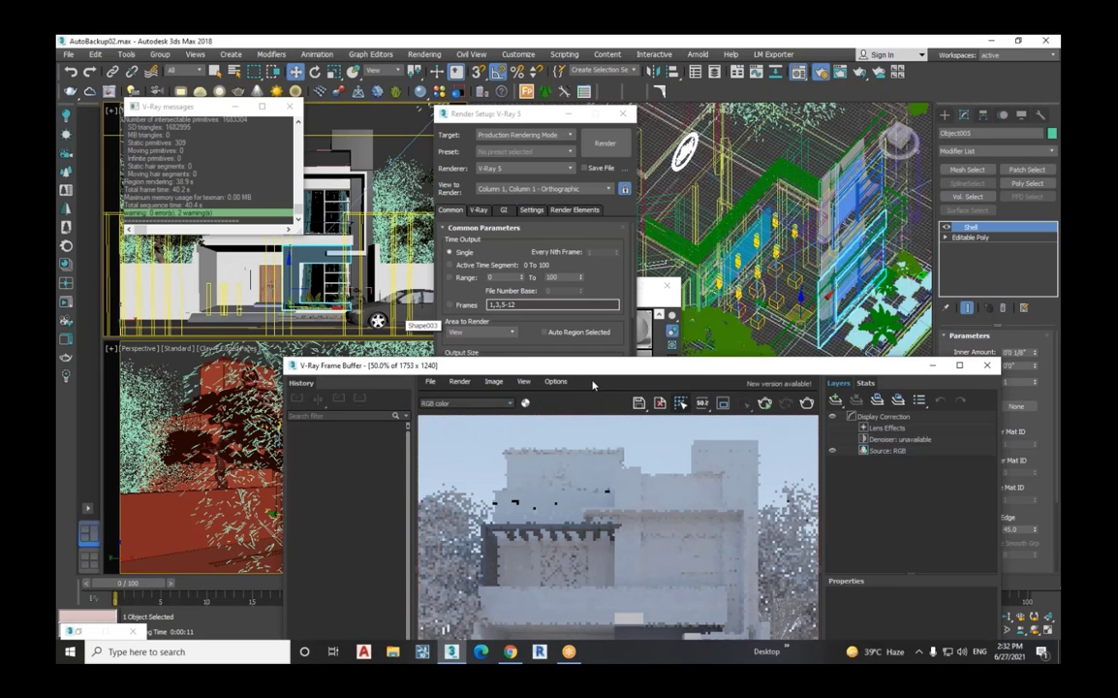
{"action": "left_click", "coordinate": [511, 117]}
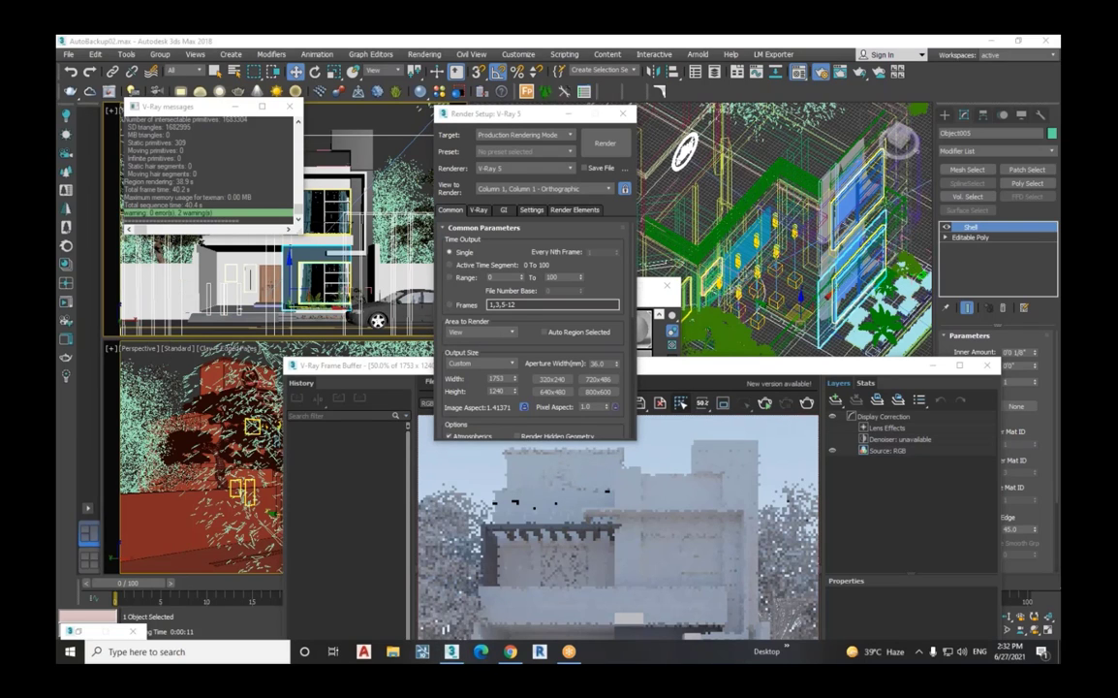
{"action": "left_click", "coordinate": [477, 212]}
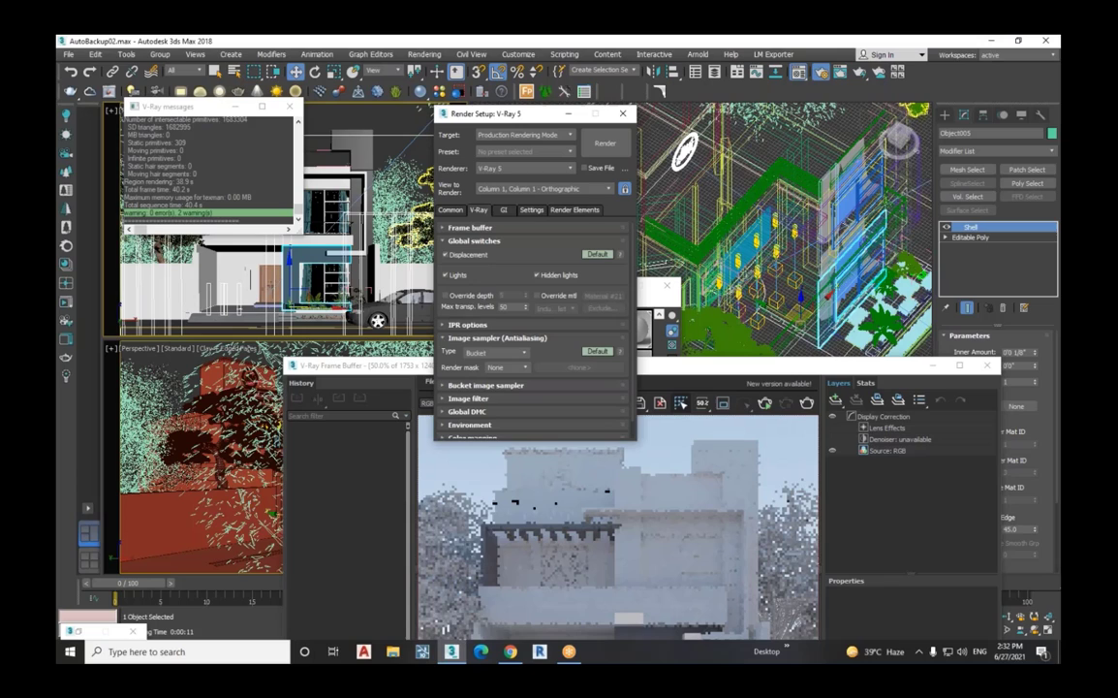
{"action": "left_click", "coordinate": [477, 354]}
{"action": "left_click", "coordinate": [471, 373]}
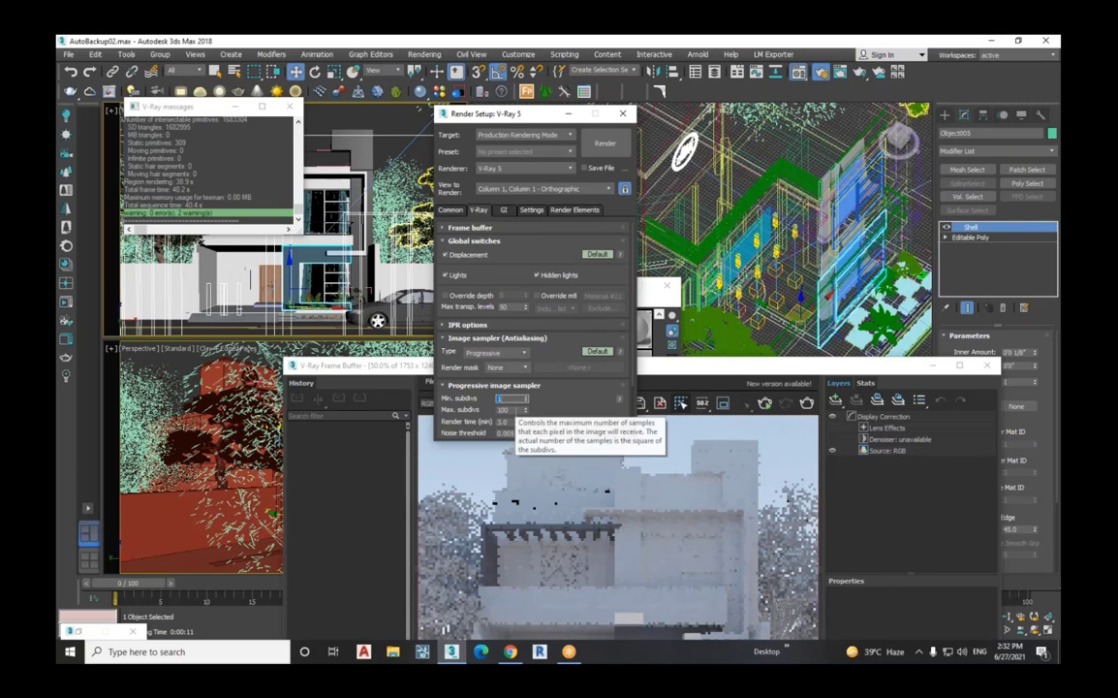
{"action": "left_click", "coordinate": [506, 421]}
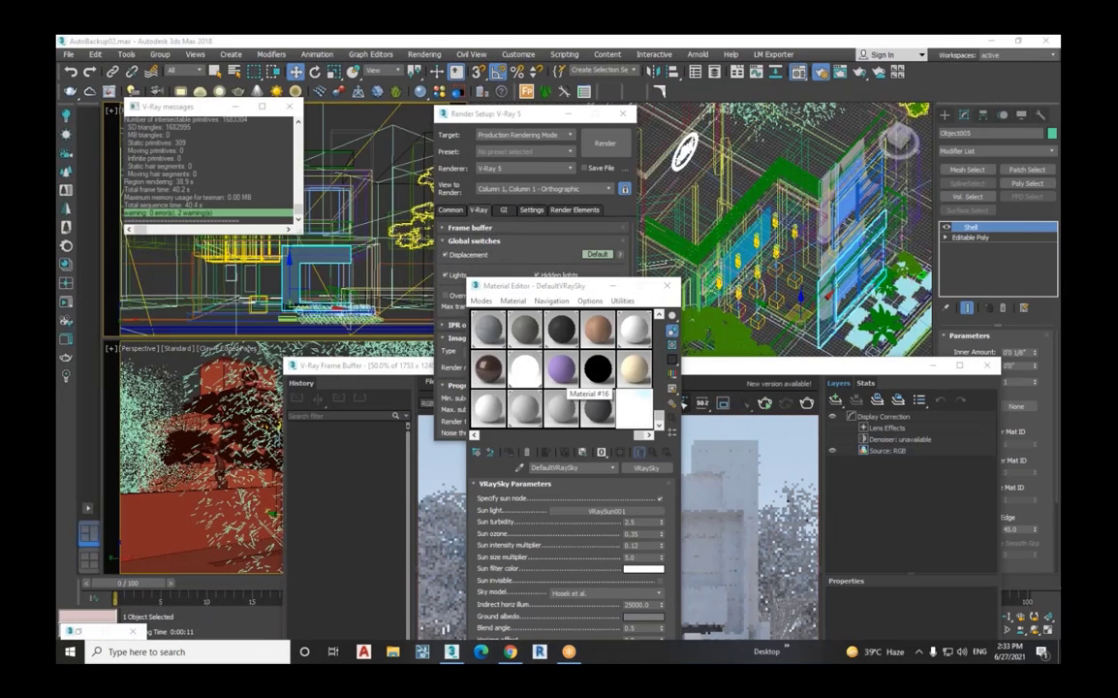
{"action": "left_click", "coordinate": [518, 116]}
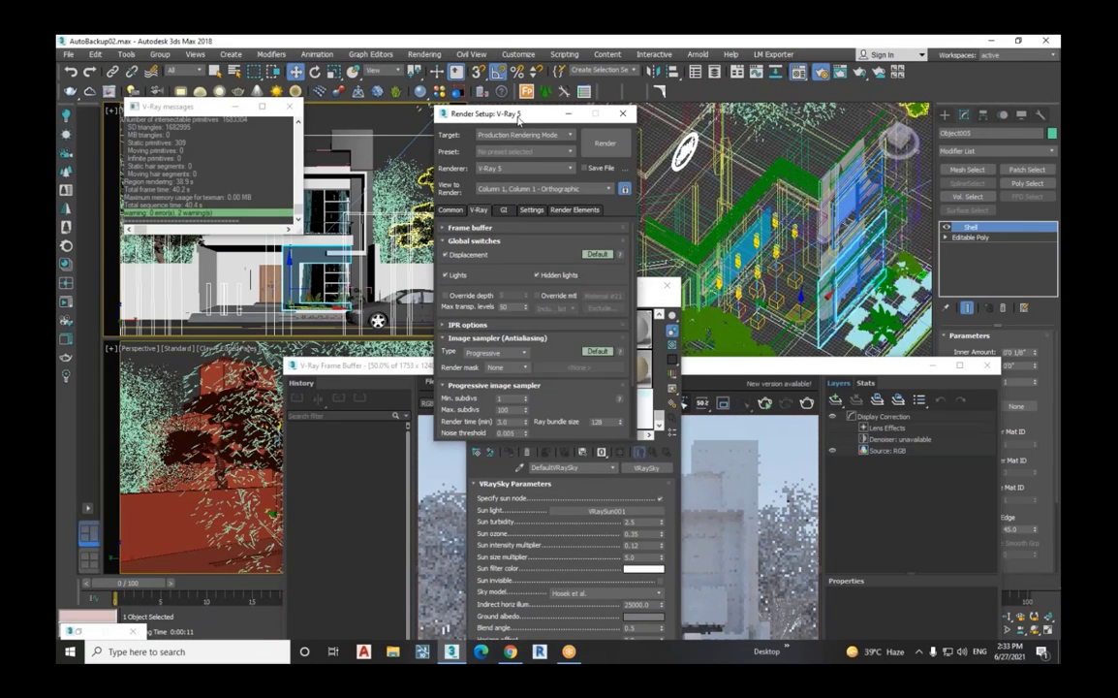
{"action": "left_click_drag", "start_coordinate": [518, 116], "coordinate": [538, 119]}
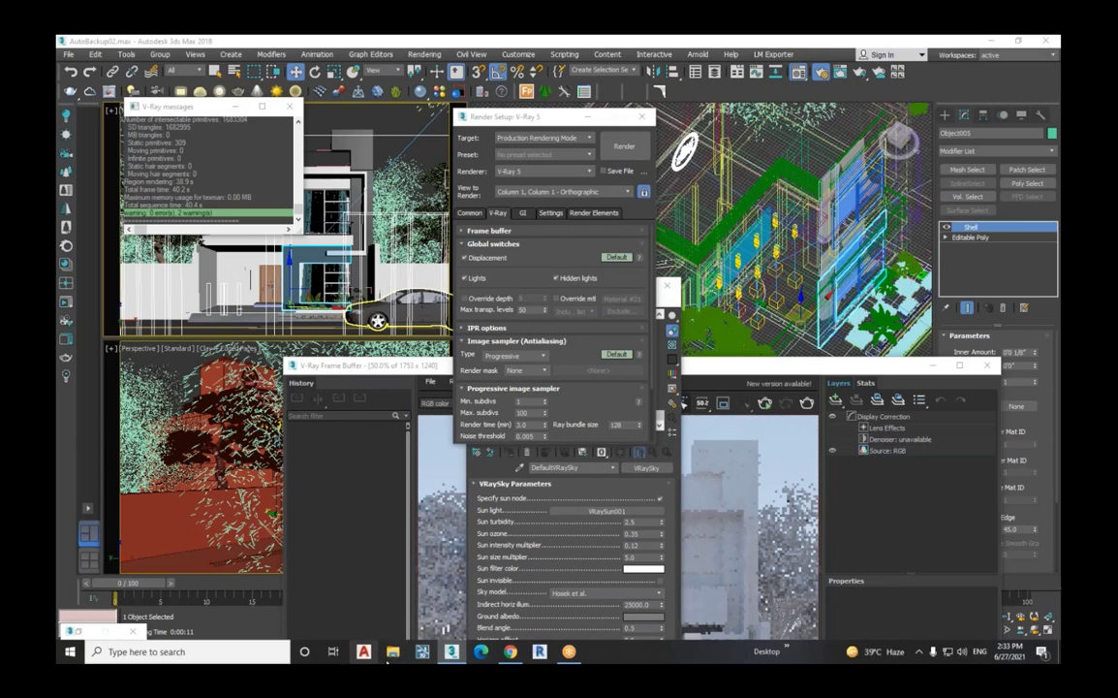
Step: Switch to File Explorer, look through the automatic backup scenes in the Documents\3dsMax\autoback folder, and return to 3ds Max
{"action": "left_click", "coordinate": [394, 653]}
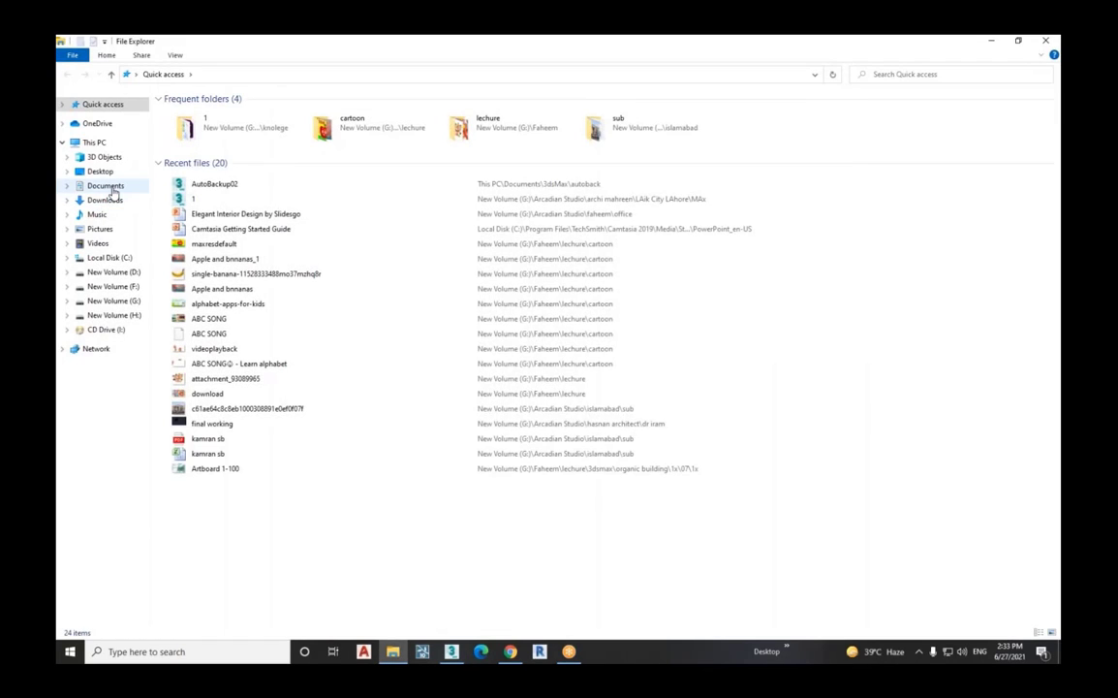
{"action": "left_click", "coordinate": [106, 185]}
{"action": "left_click", "coordinate": [216, 116]}
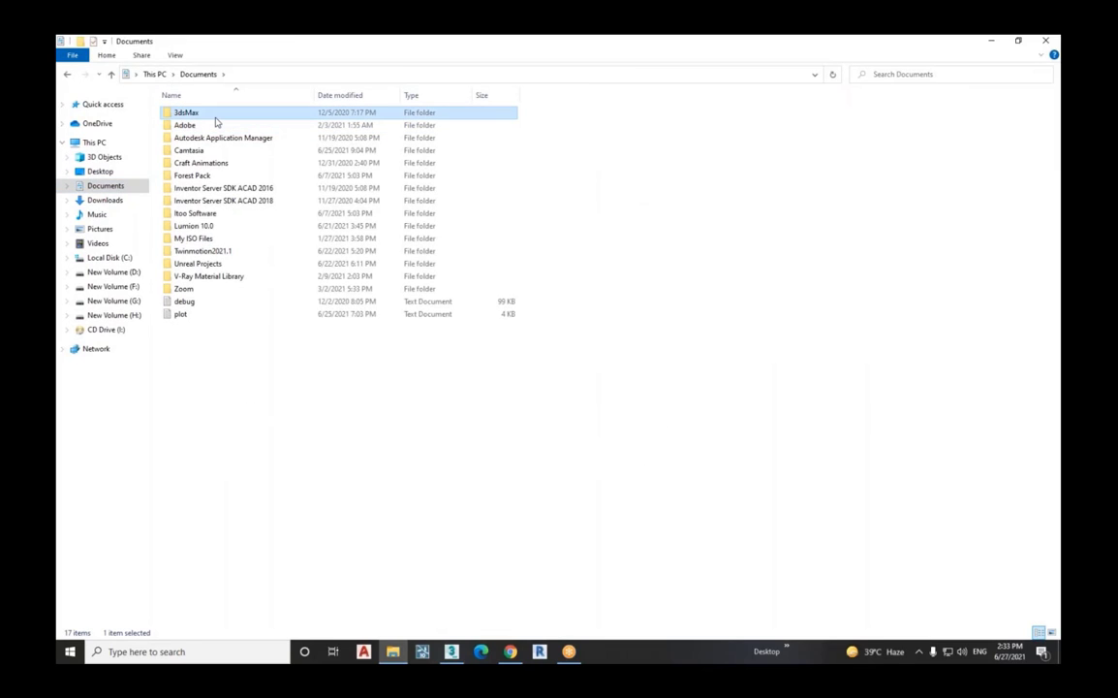
{"action": "left_click_drag", "start_coordinate": [273, 46], "coordinate": [399, 69]}
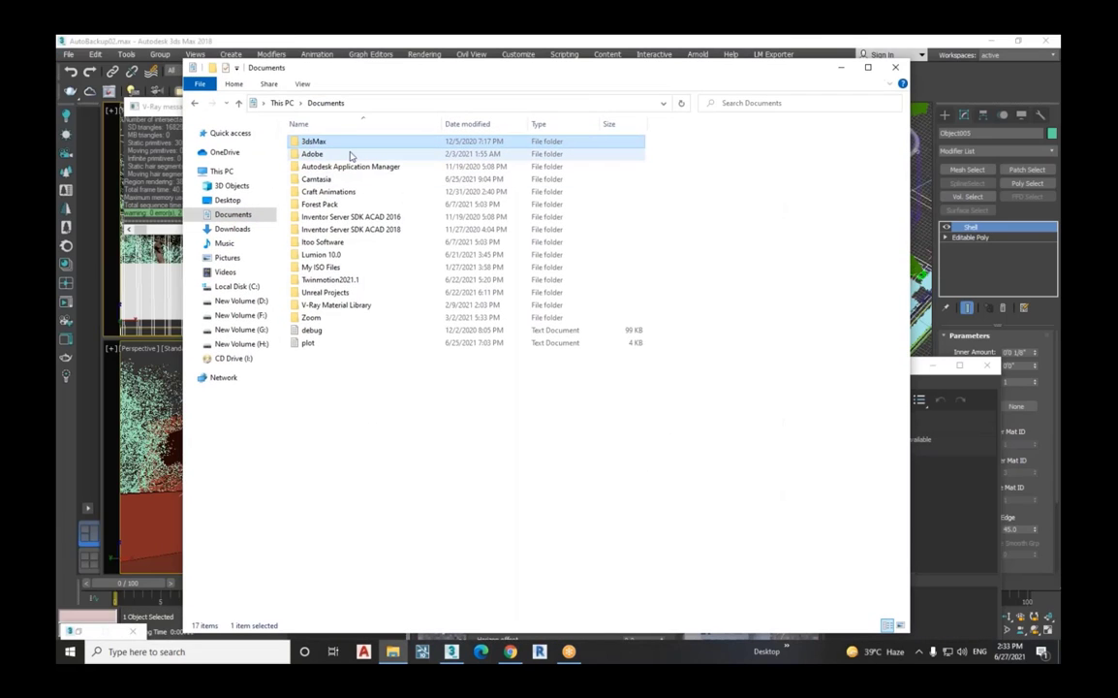
{"action": "left_click", "coordinate": [349, 152]}
{"action": "double_click", "coordinate": [350, 152]}
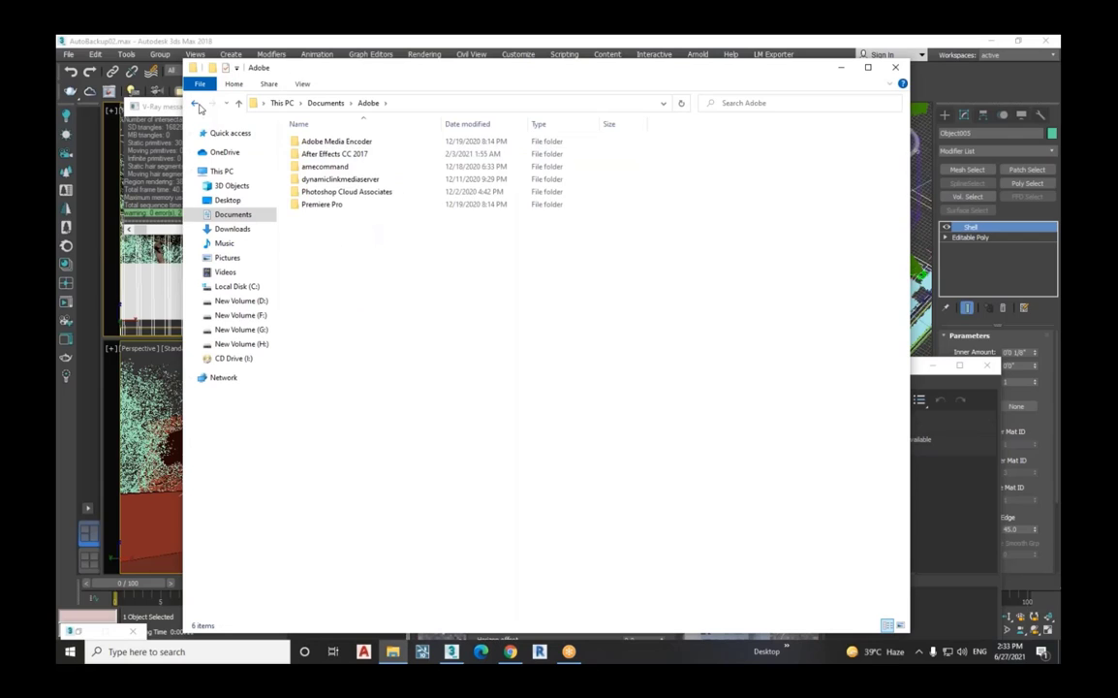
{"action": "left_click", "coordinate": [193, 103]}
{"action": "double_click", "coordinate": [353, 144]}
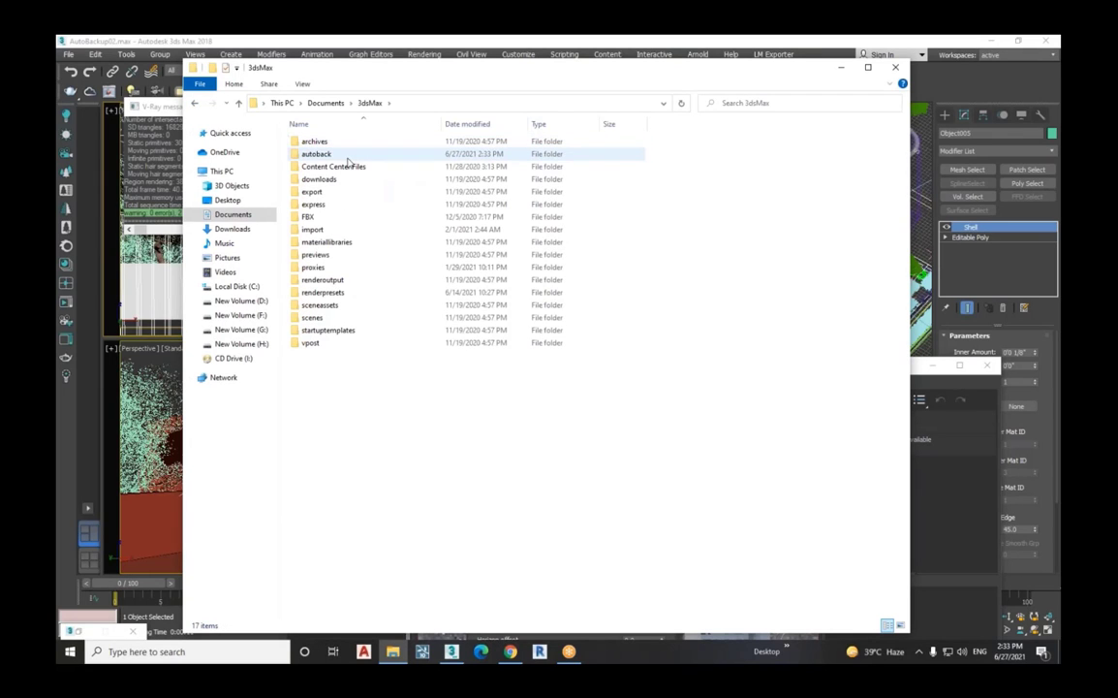
{"action": "double_click", "coordinate": [347, 155]}
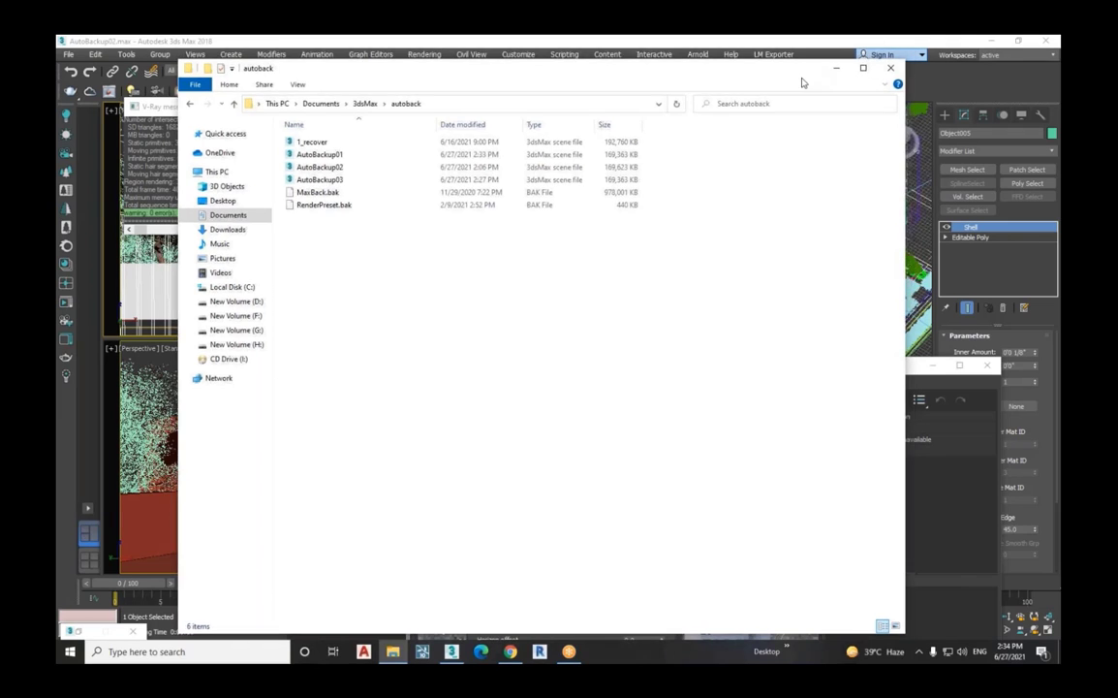
{"action": "left_click_drag", "start_coordinate": [801, 80], "coordinate": [760, 123]}
{"action": "left_click", "coordinate": [802, 111]}
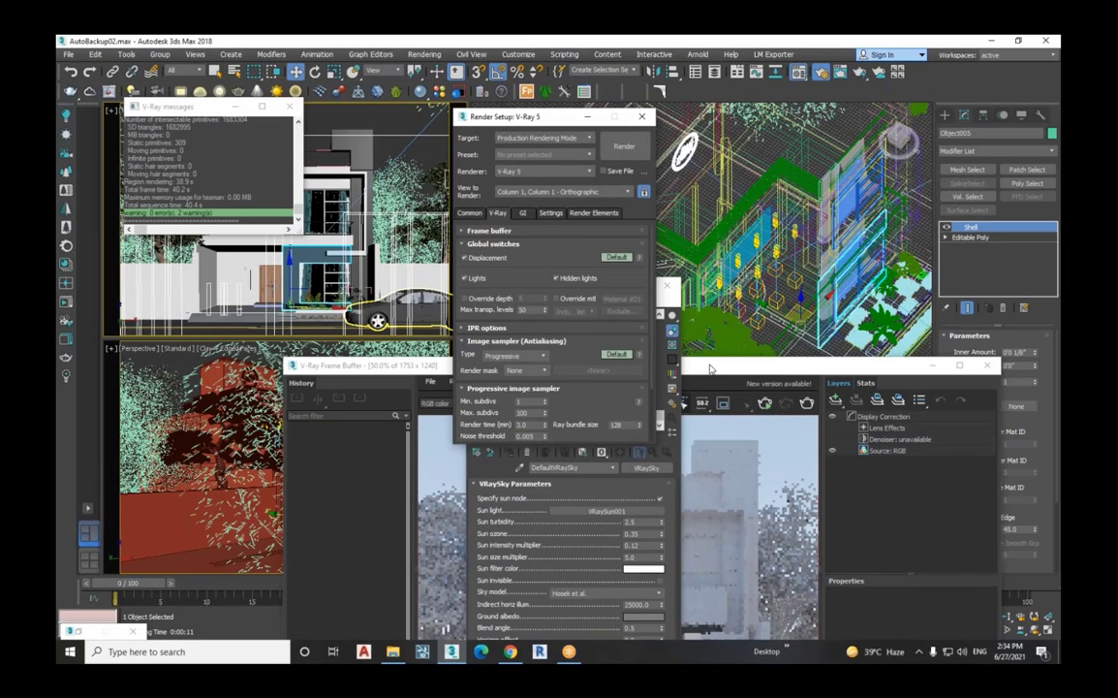
Step: Examine the previous render of the house up close in the frame buffer, and place the window below the render setup
{"action": "left_click_drag", "start_coordinate": [710, 368], "coordinate": [724, 124]}
{"action": "scroll", "coordinate": [594, 318], "scroll_direction": "down", "scroll_amount": 1}
{"action": "scroll", "coordinate": [677, 386], "scroll_direction": "up", "scroll_amount": 2}
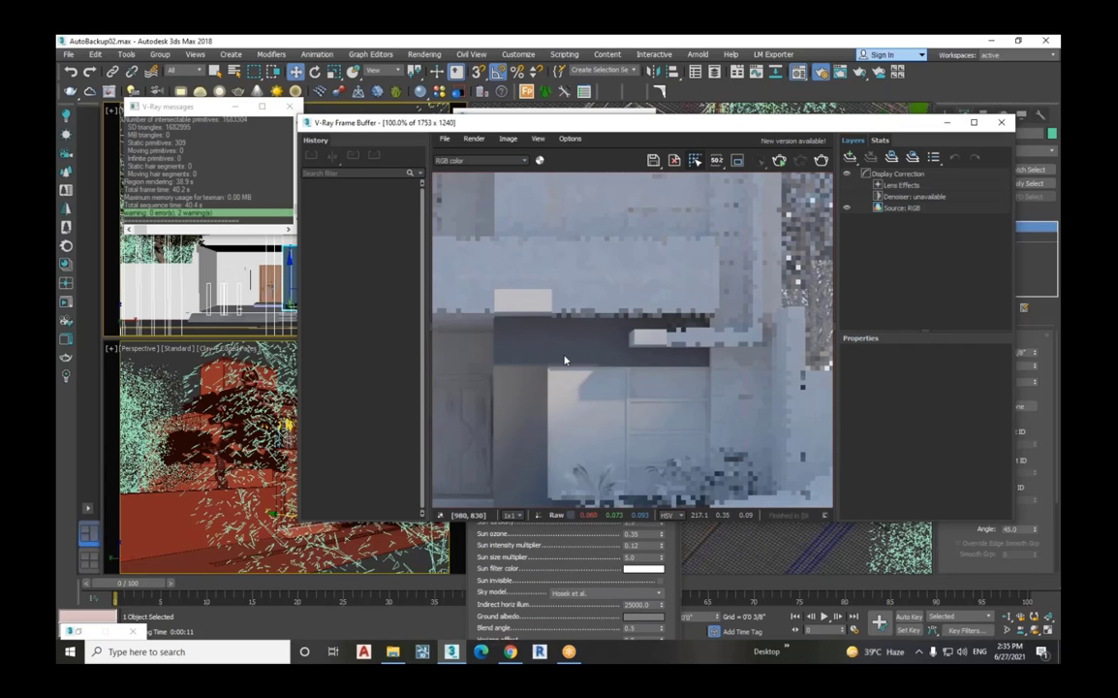
{"action": "scroll", "coordinate": [700, 384], "scroll_direction": "down", "scroll_amount": 1}
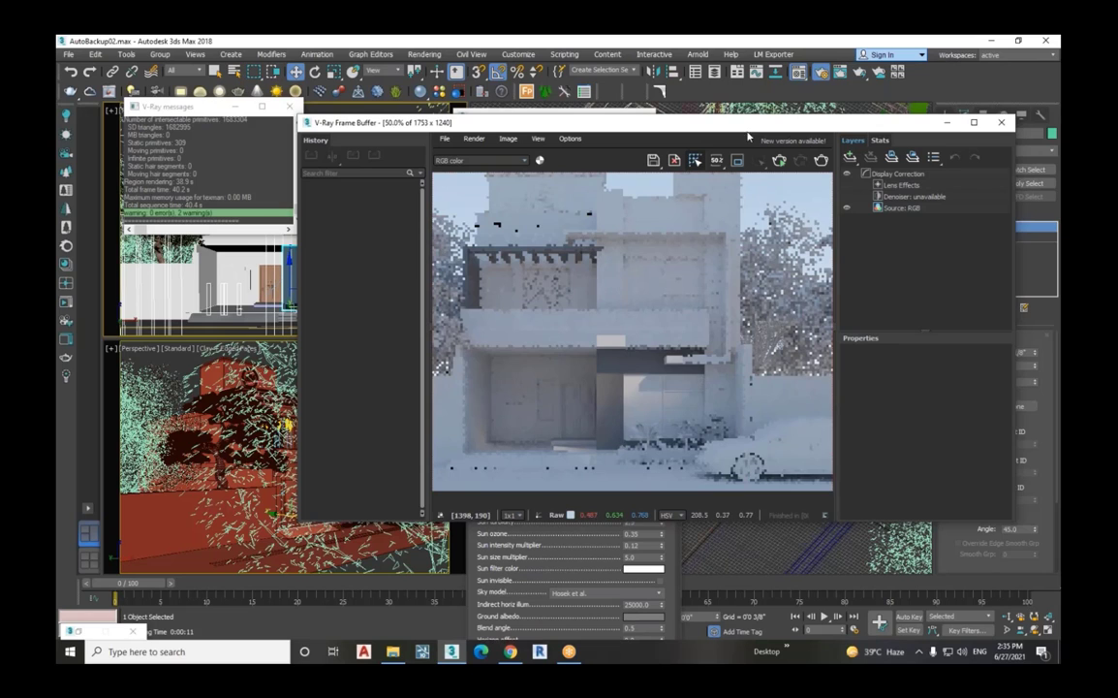
{"action": "left_click_drag", "start_coordinate": [675, 122], "coordinate": [629, 230]}
{"action": "left_click_drag", "start_coordinate": [684, 299], "coordinate": [672, 337]}
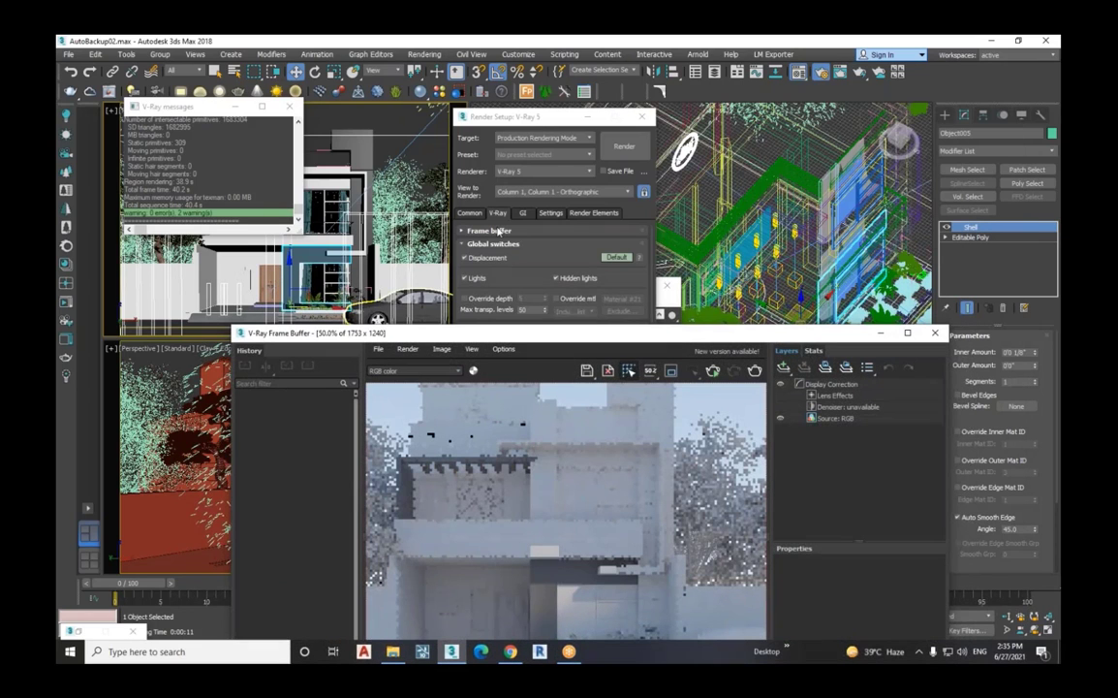
Step: Set the progressive sampler's render time to 0 and start a new render of the camera view
{"action": "left_click", "coordinate": [514, 117]}
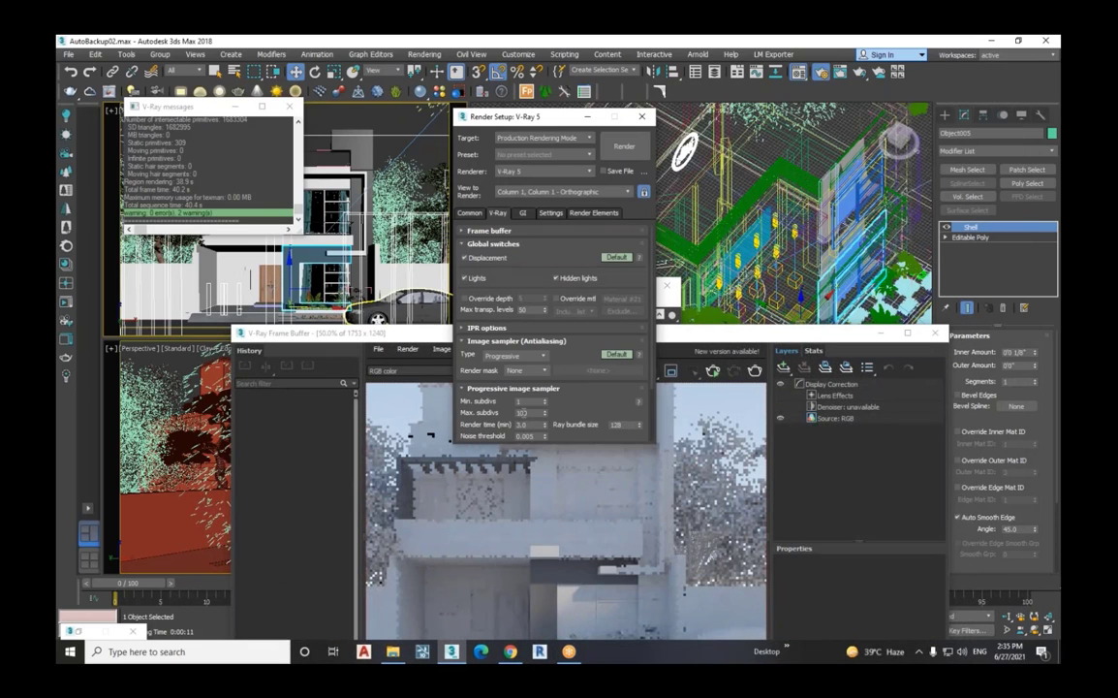
{"action": "double_click", "coordinate": [526, 424]}
{"action": "type", "text": "0"}
{"action": "left_click", "coordinate": [531, 413]}
{"action": "left_click", "coordinate": [755, 370]}
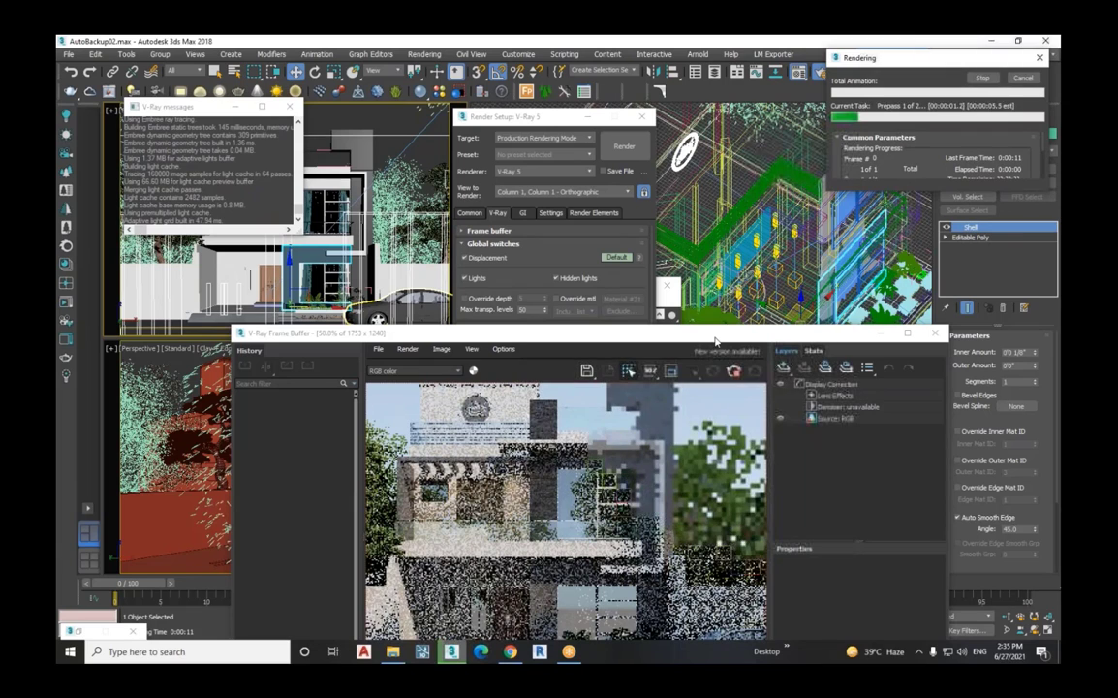
Step: Move the frame buffer window up and examine the pergola lights, dark stone column, glass railing, car and entrance wall of the render
{"action": "left_click_drag", "start_coordinate": [708, 332], "coordinate": [751, 162]}
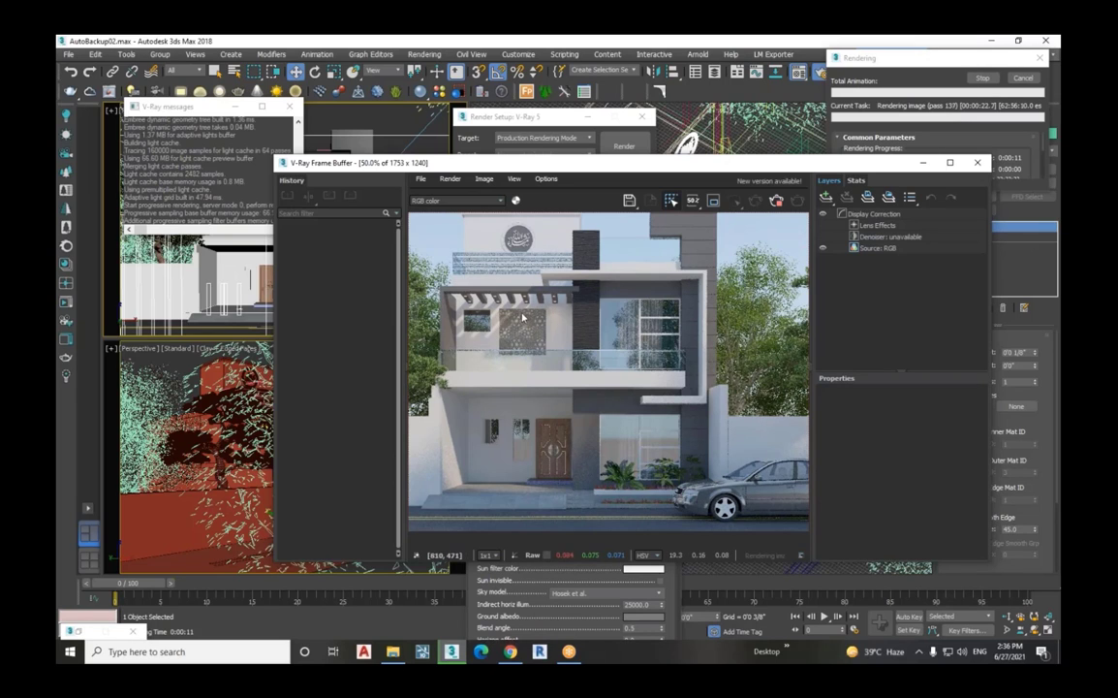
{"action": "scroll", "coordinate": [596, 299], "scroll_direction": "up", "scroll_amount": 3}
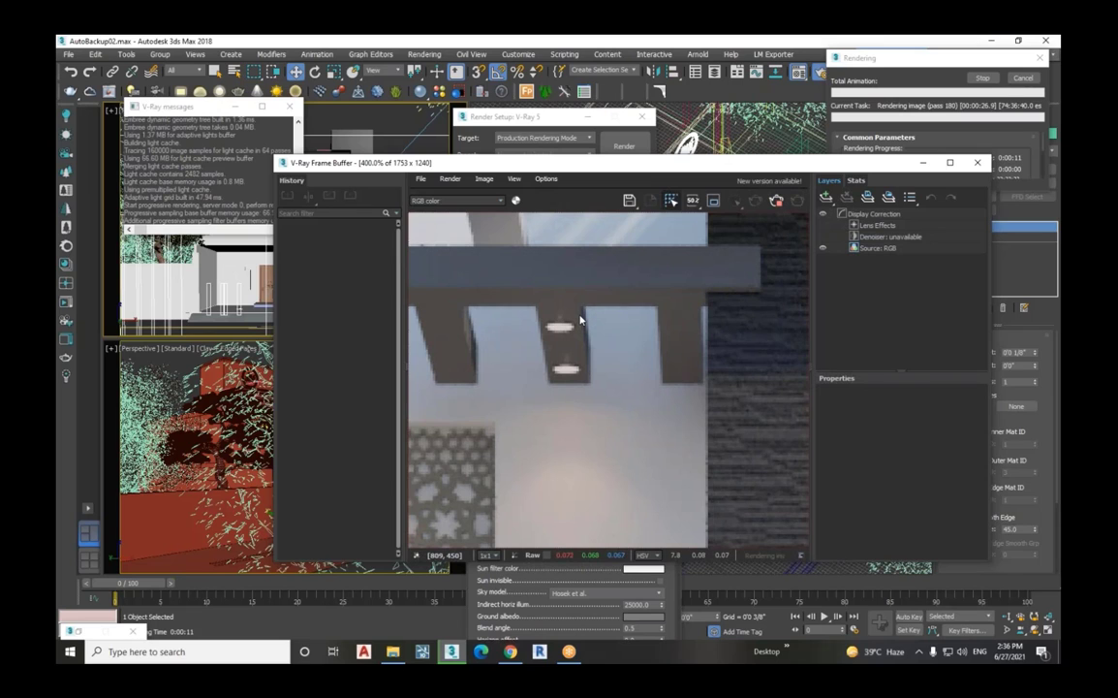
{"action": "scroll", "coordinate": [585, 365], "scroll_direction": "down", "scroll_amount": 1}
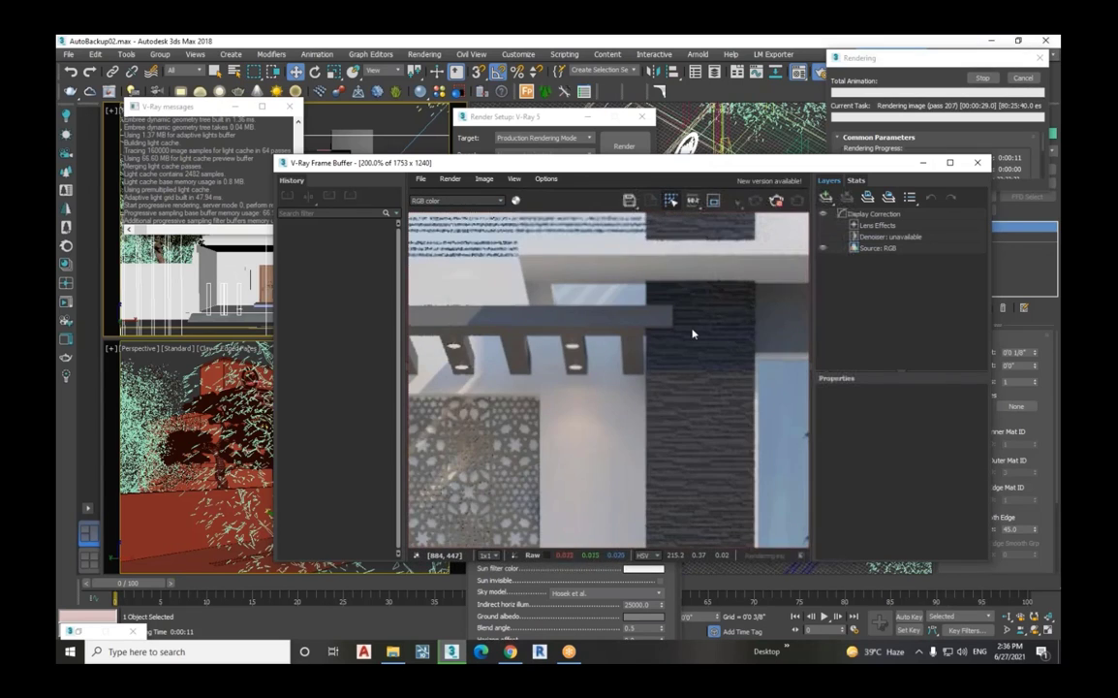
{"action": "scroll", "coordinate": [695, 319], "scroll_direction": "up", "scroll_amount": 1}
{"action": "scroll", "coordinate": [630, 348], "scroll_direction": "down", "scroll_amount": 2}
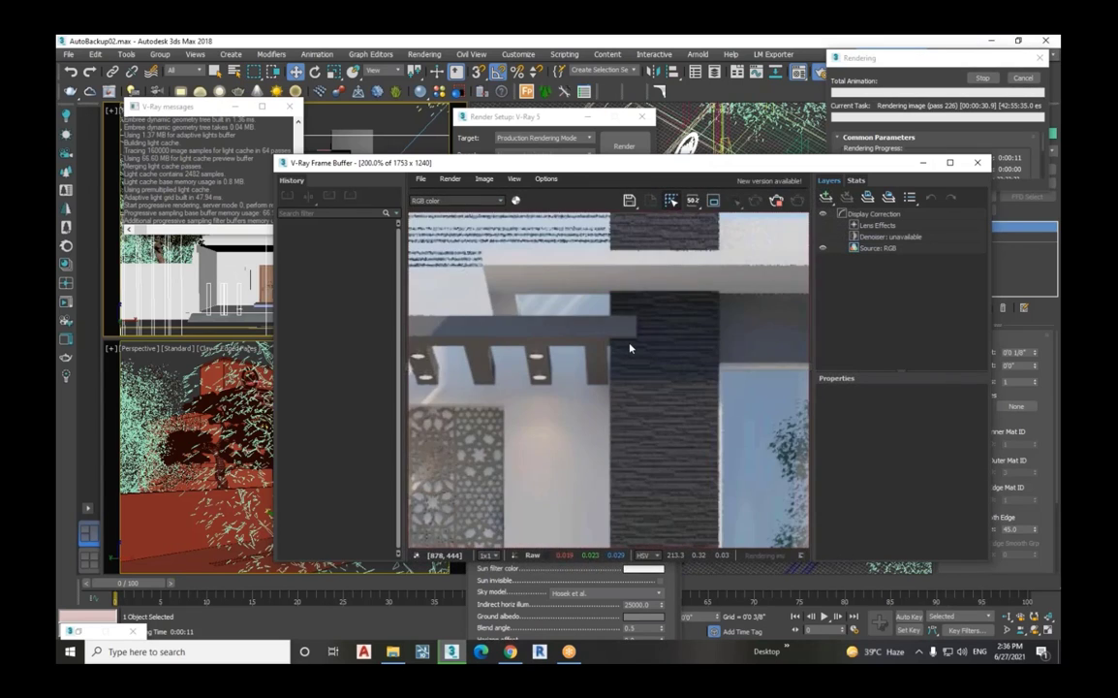
{"action": "scroll", "coordinate": [645, 474], "scroll_direction": "up", "scroll_amount": 1}
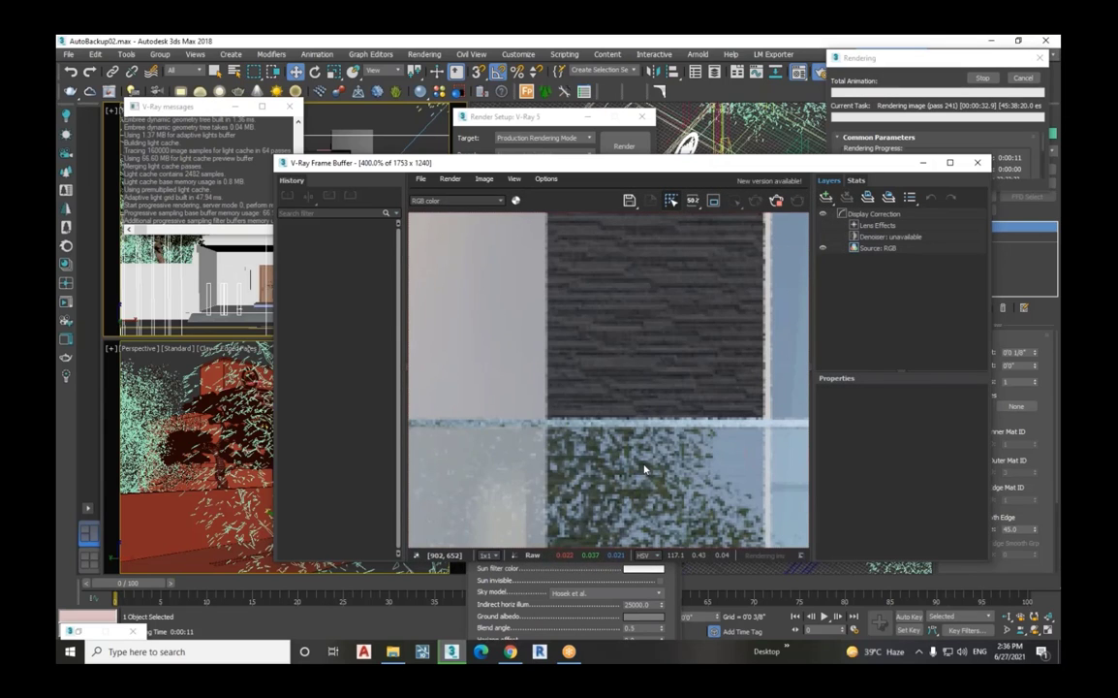
{"action": "scroll", "coordinate": [655, 443], "scroll_direction": "down", "scroll_amount": 4}
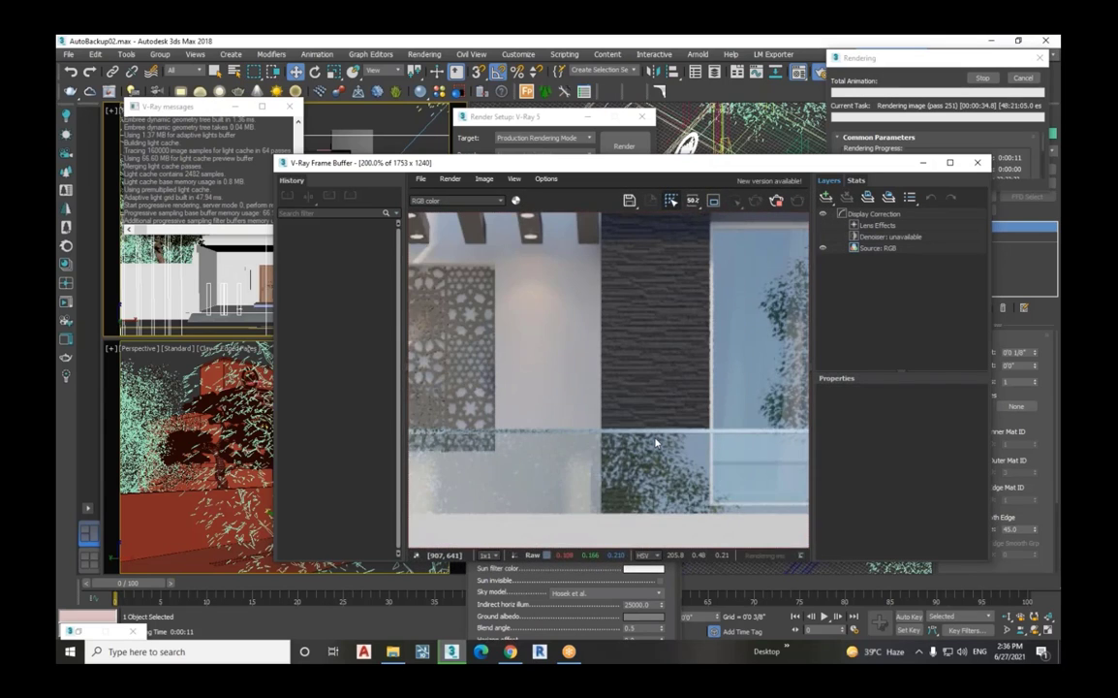
{"action": "scroll", "coordinate": [655, 443], "scroll_direction": "up", "scroll_amount": 4}
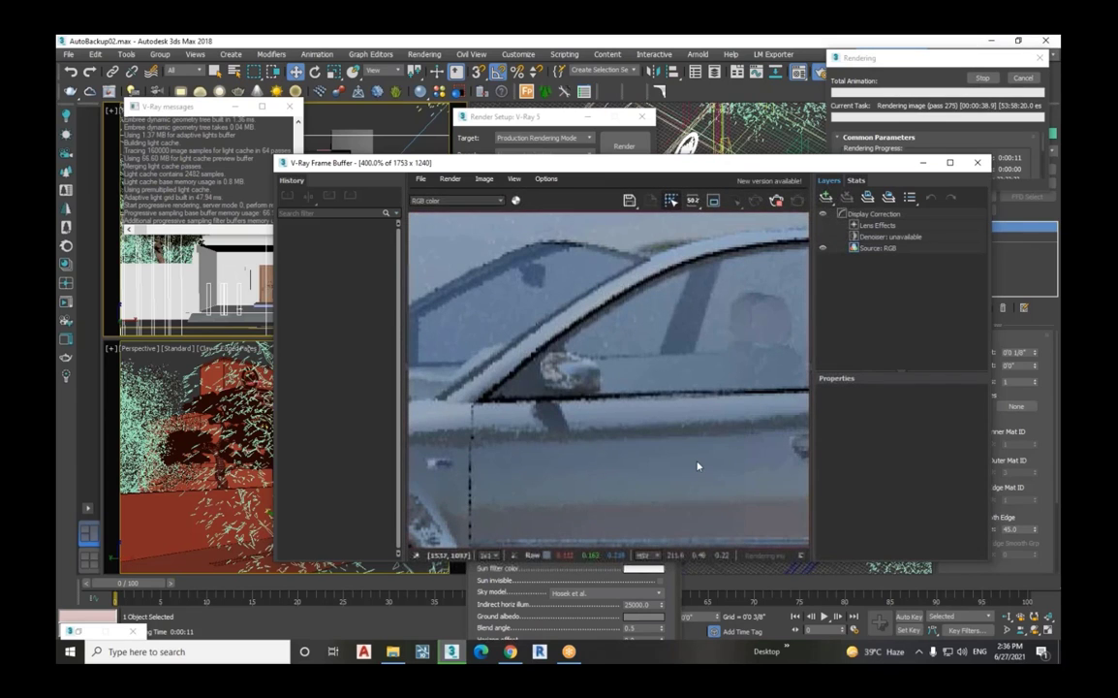
{"action": "scroll", "coordinate": [698, 466], "scroll_direction": "down", "scroll_amount": 3}
{"action": "scroll", "coordinate": [550, 489], "scroll_direction": "up", "scroll_amount": 3}
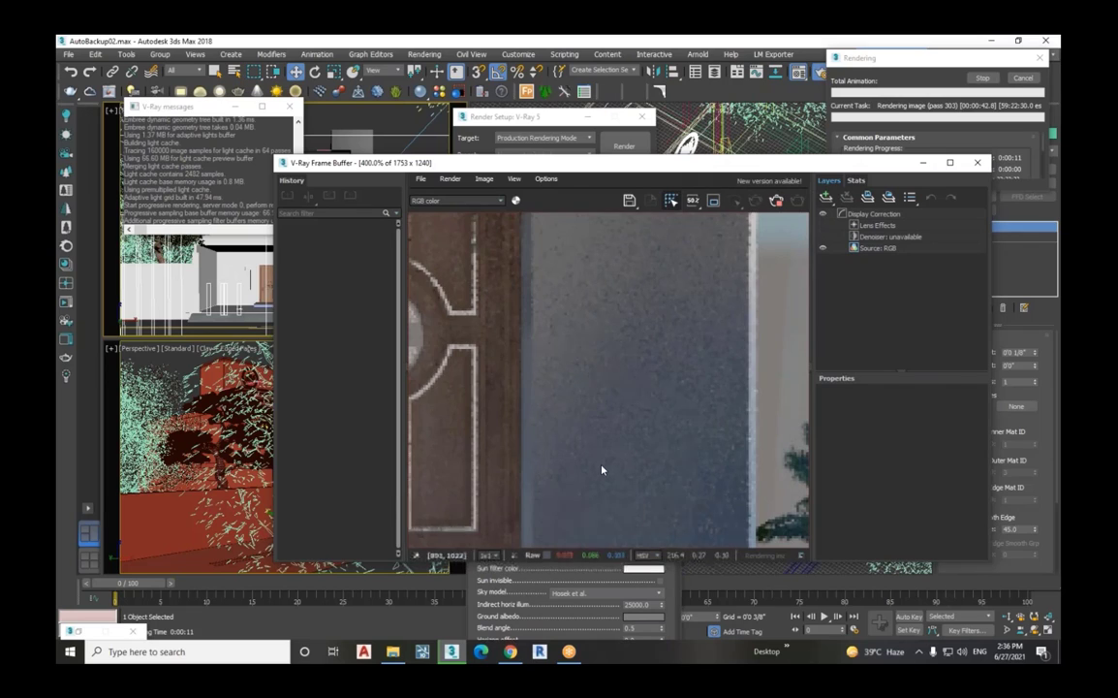
Step: Examine the balcony slab, the parapet with its round emblem and the overall facade in the progressing render
{"action": "scroll", "coordinate": [602, 467], "scroll_direction": "down", "scroll_amount": 2}
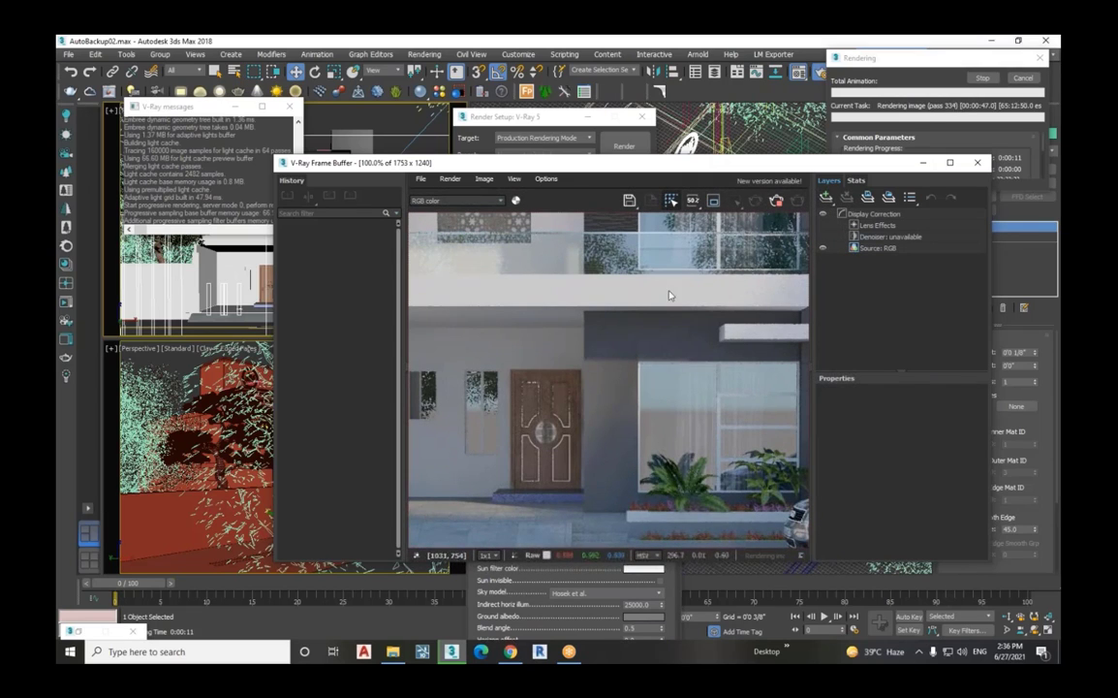
{"action": "scroll", "coordinate": [661, 279], "scroll_direction": "up", "scroll_amount": 2}
{"action": "scroll", "coordinate": [646, 292], "scroll_direction": "down", "scroll_amount": 1}
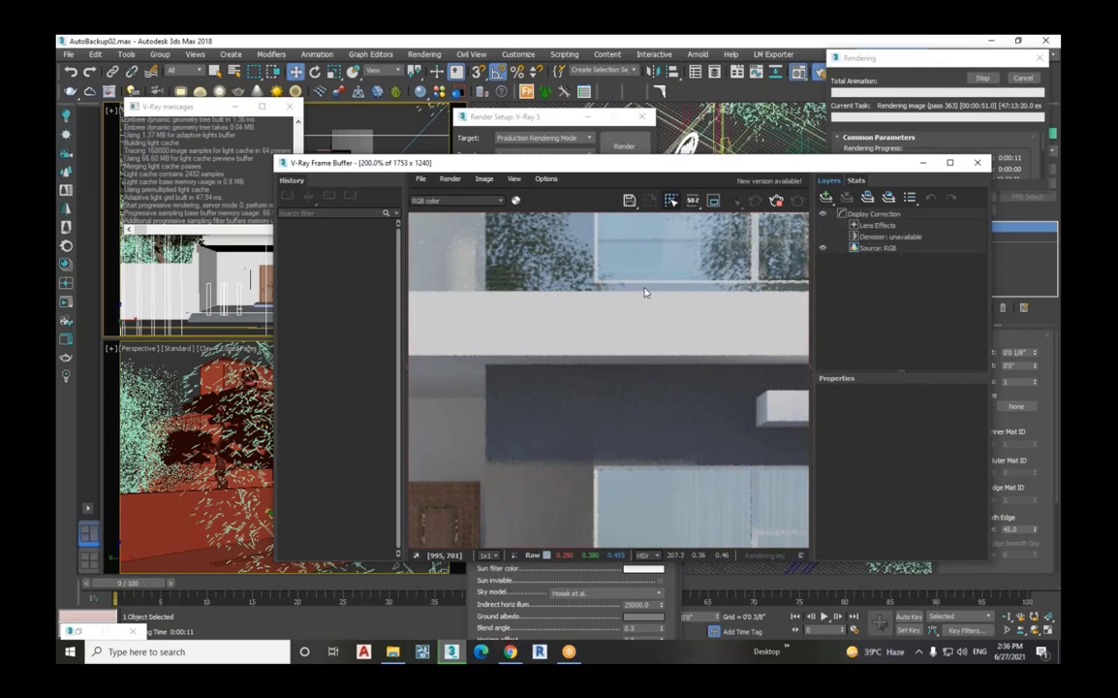
{"action": "scroll", "coordinate": [630, 279], "scroll_direction": "down", "scroll_amount": 2}
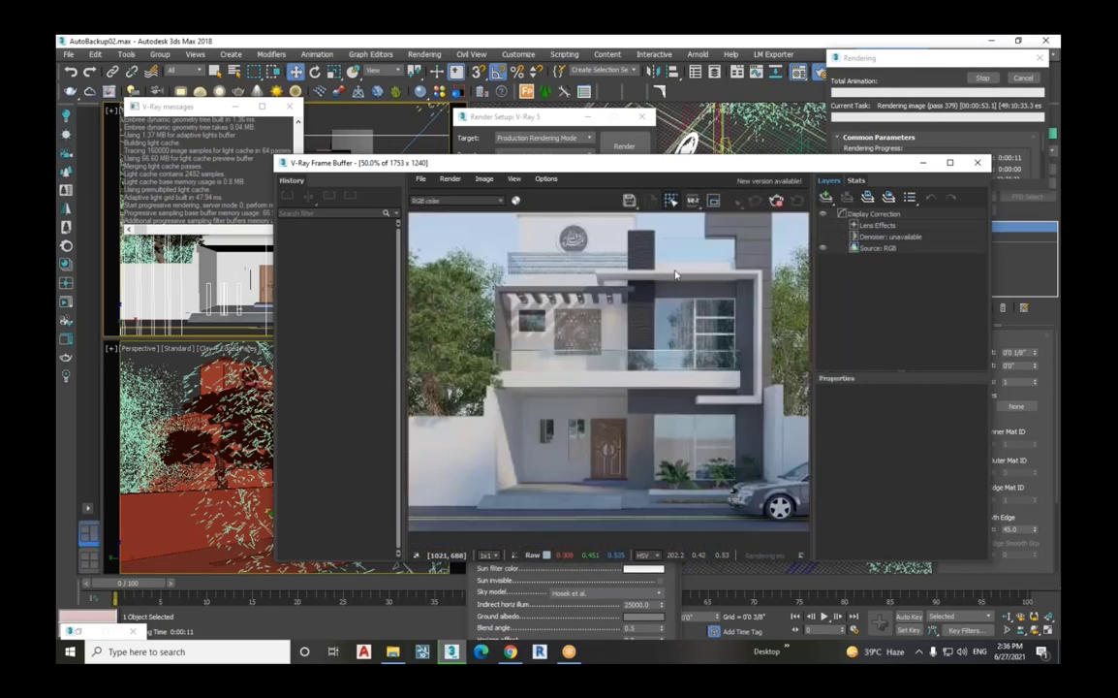
{"action": "scroll", "coordinate": [644, 368], "scroll_direction": "down", "scroll_amount": 1}
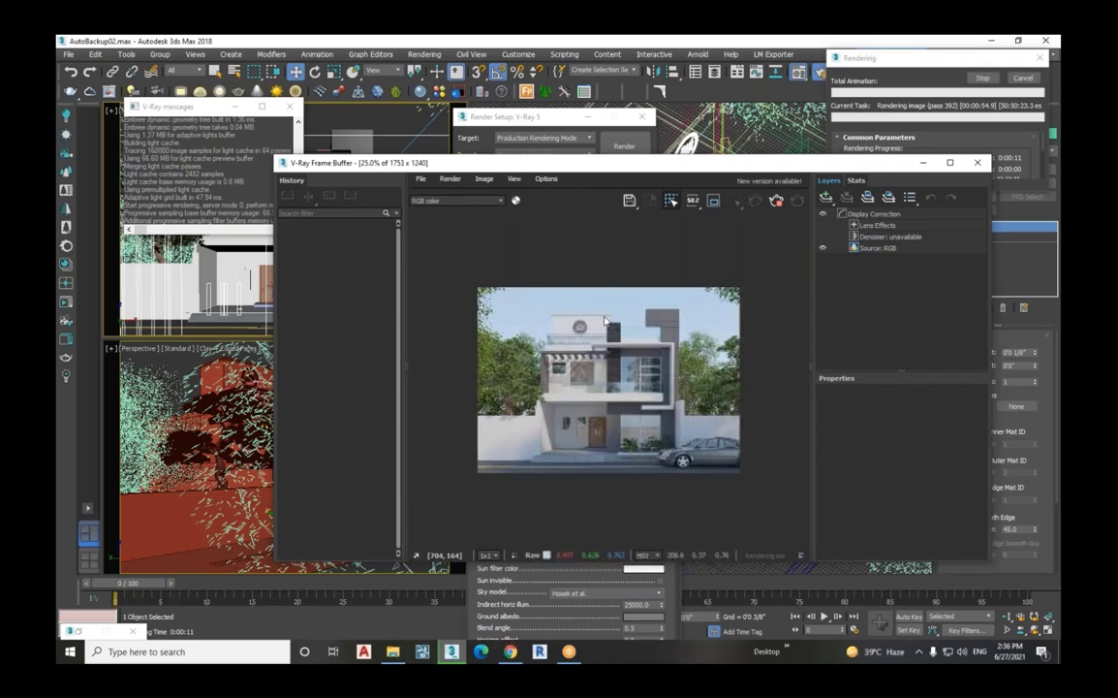
{"action": "scroll", "coordinate": [656, 397], "scroll_direction": "up", "scroll_amount": 4}
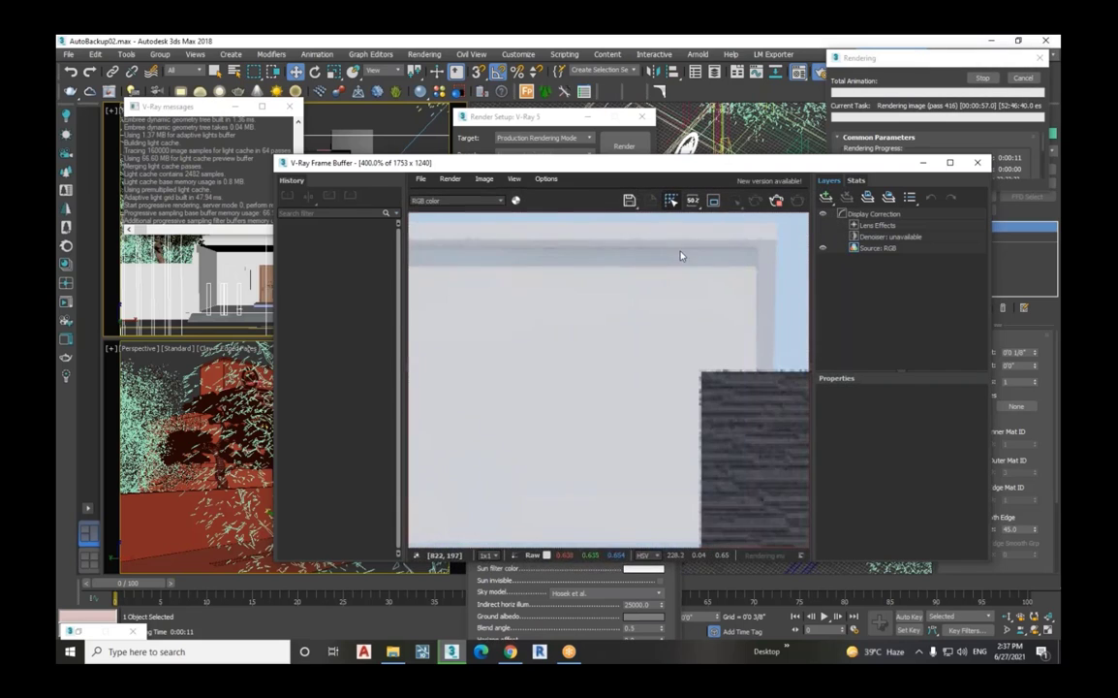
{"action": "scroll", "coordinate": [703, 281], "scroll_direction": "down", "scroll_amount": 2}
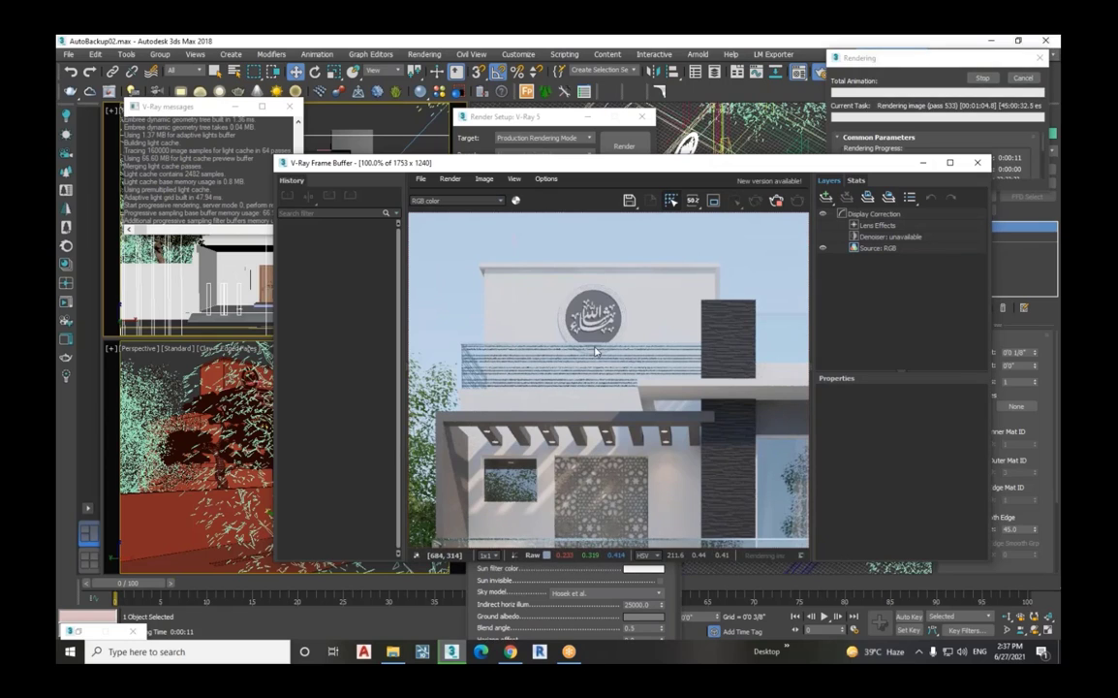
{"action": "scroll", "coordinate": [593, 300], "scroll_direction": "down", "scroll_amount": 2}
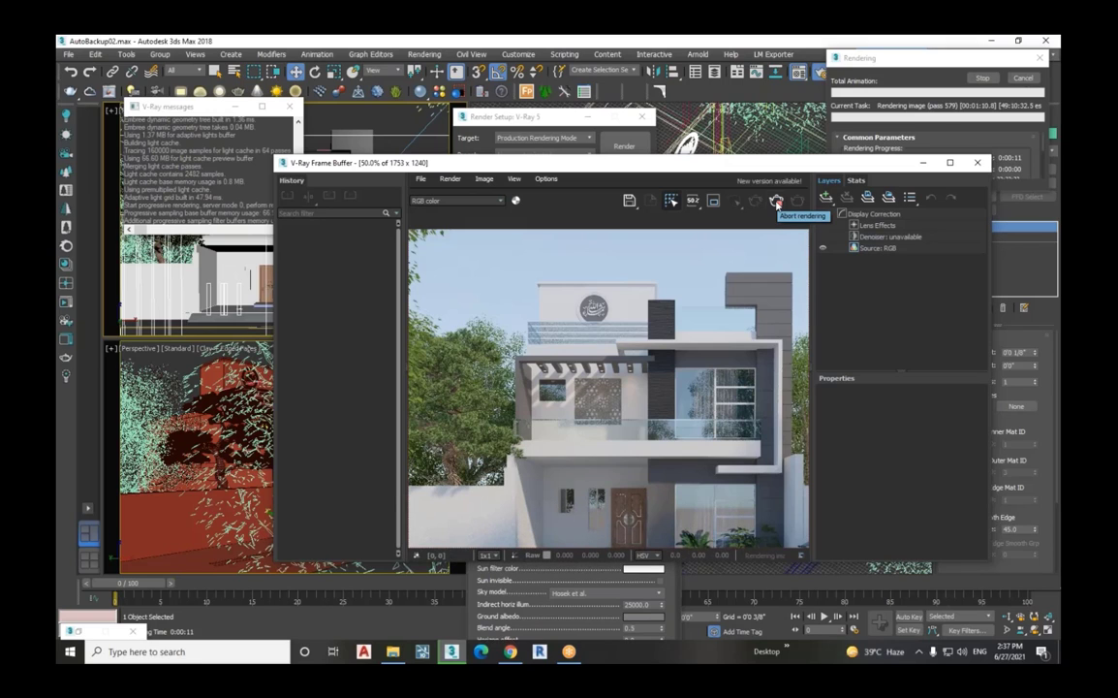
{"action": "scroll", "coordinate": [668, 466], "scroll_direction": "down", "scroll_amount": 2}
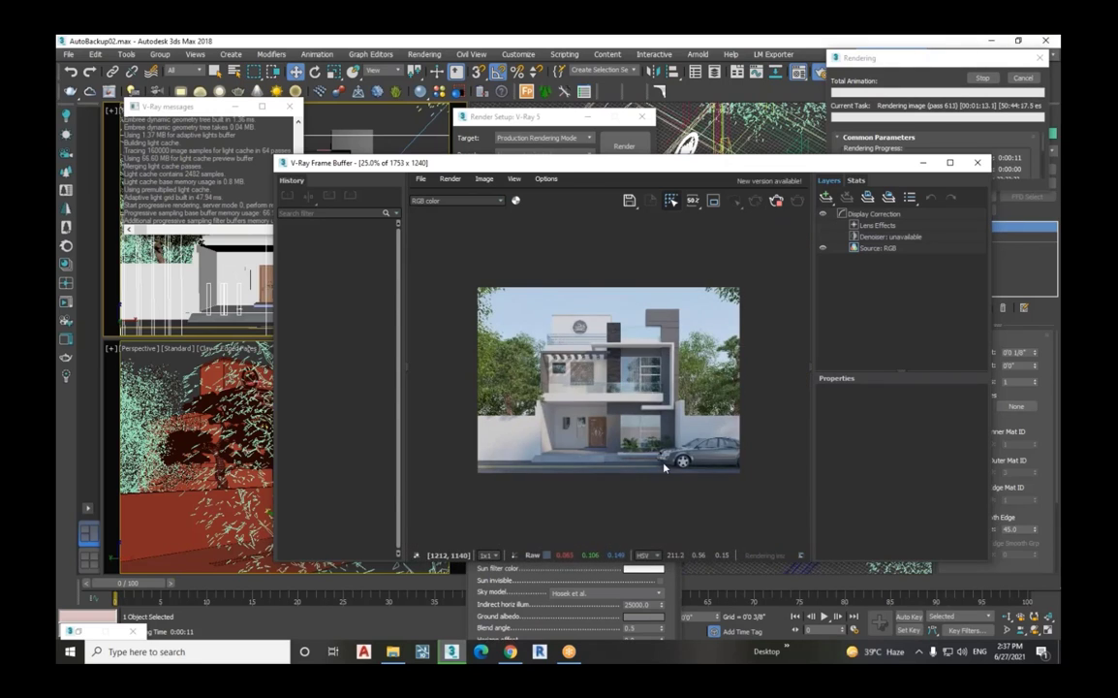
{"action": "scroll", "coordinate": [666, 469], "scroll_direction": "up", "scroll_amount": 5}
{"action": "scroll", "coordinate": [667, 472], "scroll_direction": "down", "scroll_amount": 2}
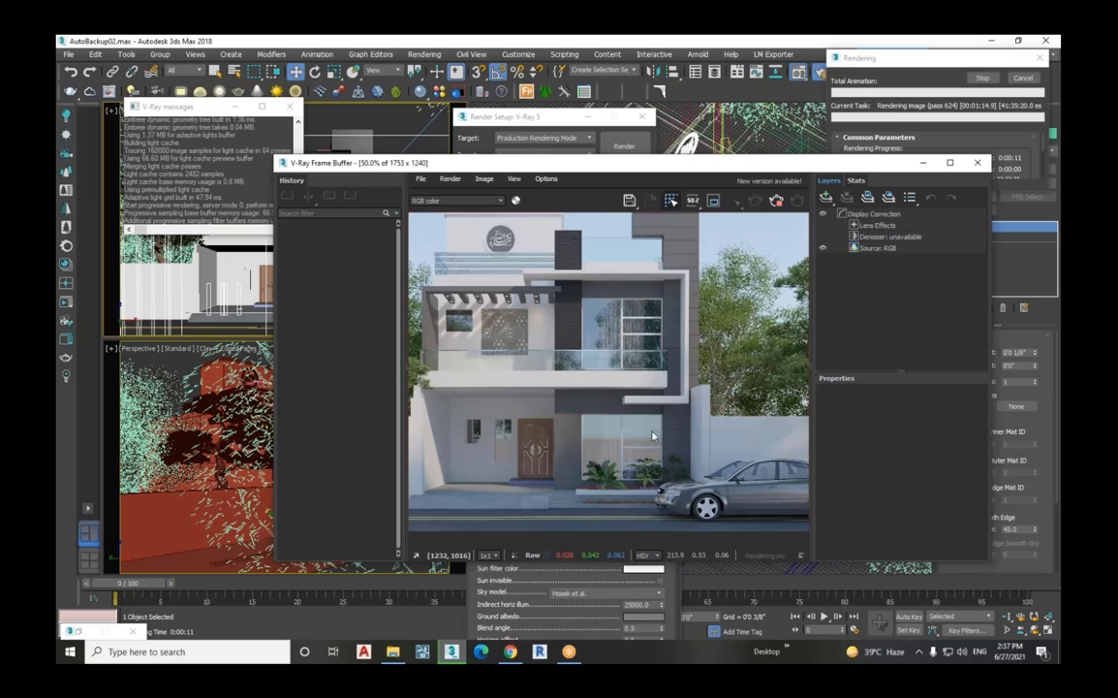
Step: Examine the balcony edge, window reflections, white frame and side wall joints up close, and return to the whole facade
{"action": "scroll", "coordinate": [624, 379], "scroll_direction": "up", "scroll_amount": 4}
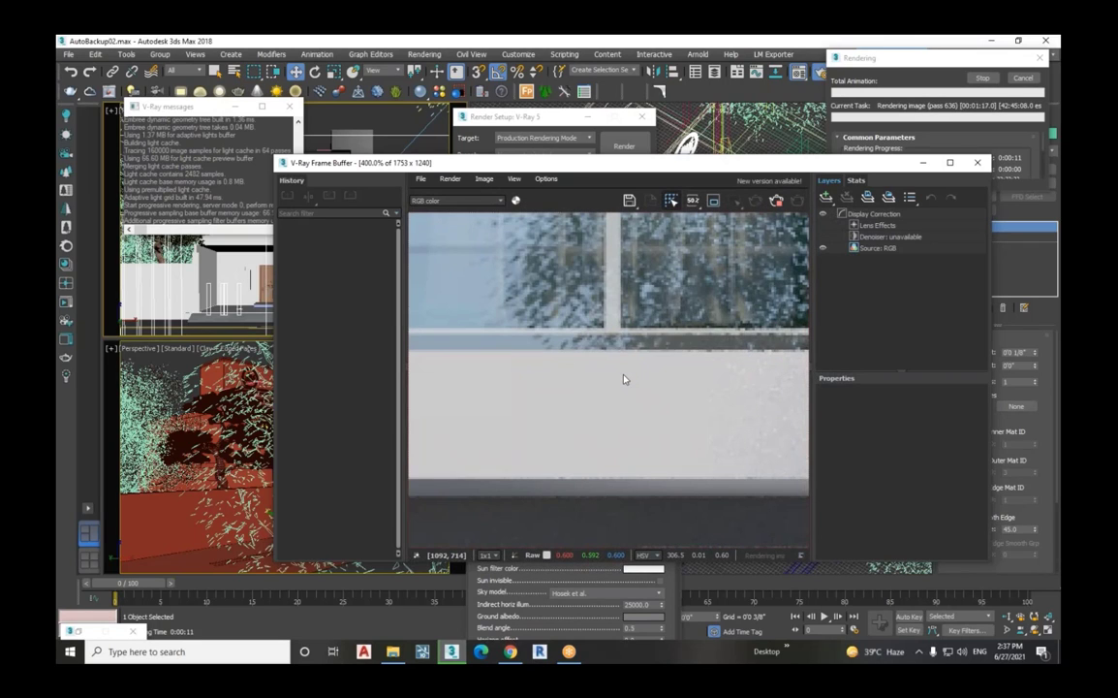
{"action": "scroll", "coordinate": [630, 373], "scroll_direction": "down", "scroll_amount": 1}
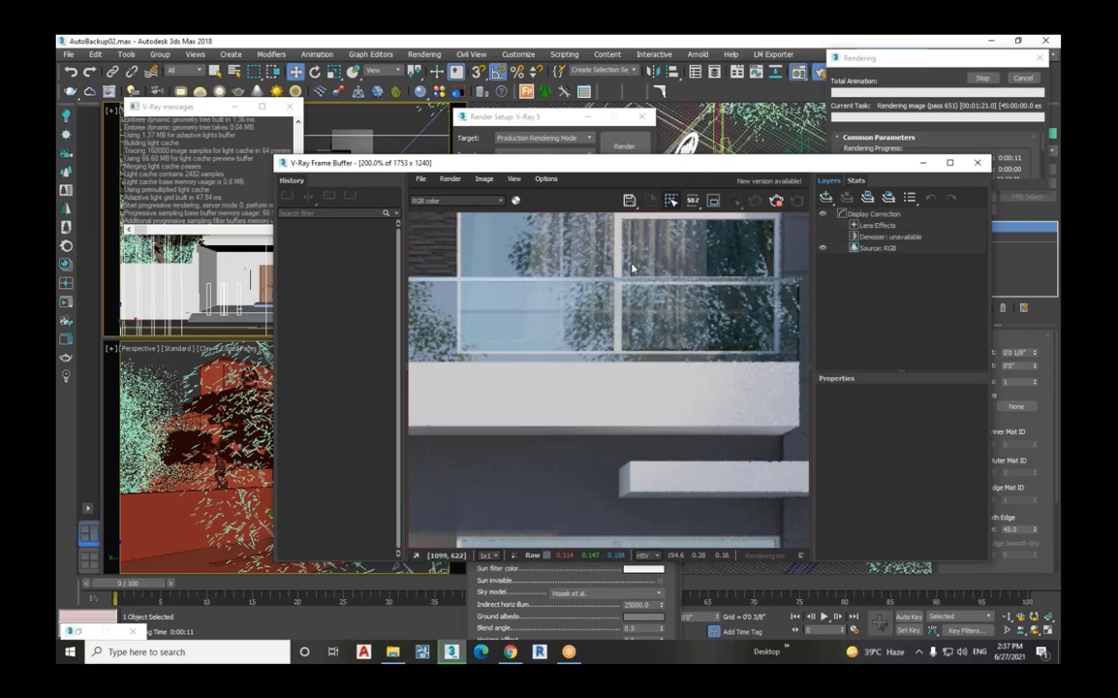
{"action": "scroll", "coordinate": [631, 270], "scroll_direction": "down", "scroll_amount": 1}
{"action": "scroll", "coordinate": [630, 271], "scroll_direction": "down", "scroll_amount": 1}
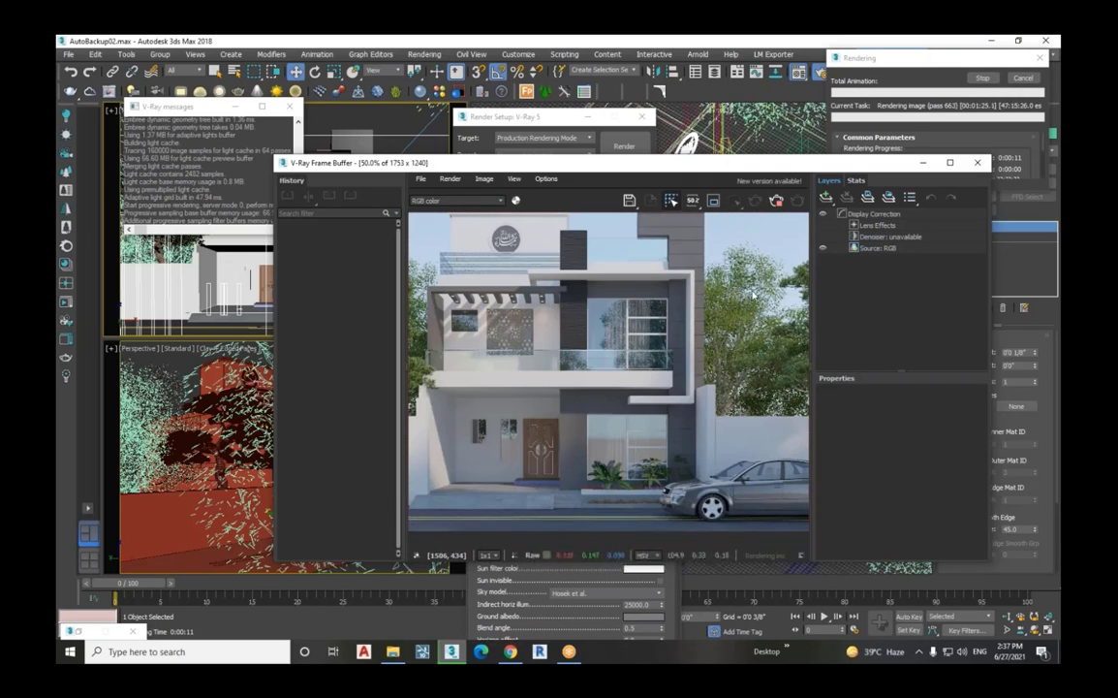
{"action": "scroll", "coordinate": [709, 330], "scroll_direction": "up", "scroll_amount": 1}
{"action": "scroll", "coordinate": [673, 218], "scroll_direction": "up", "scroll_amount": 3}
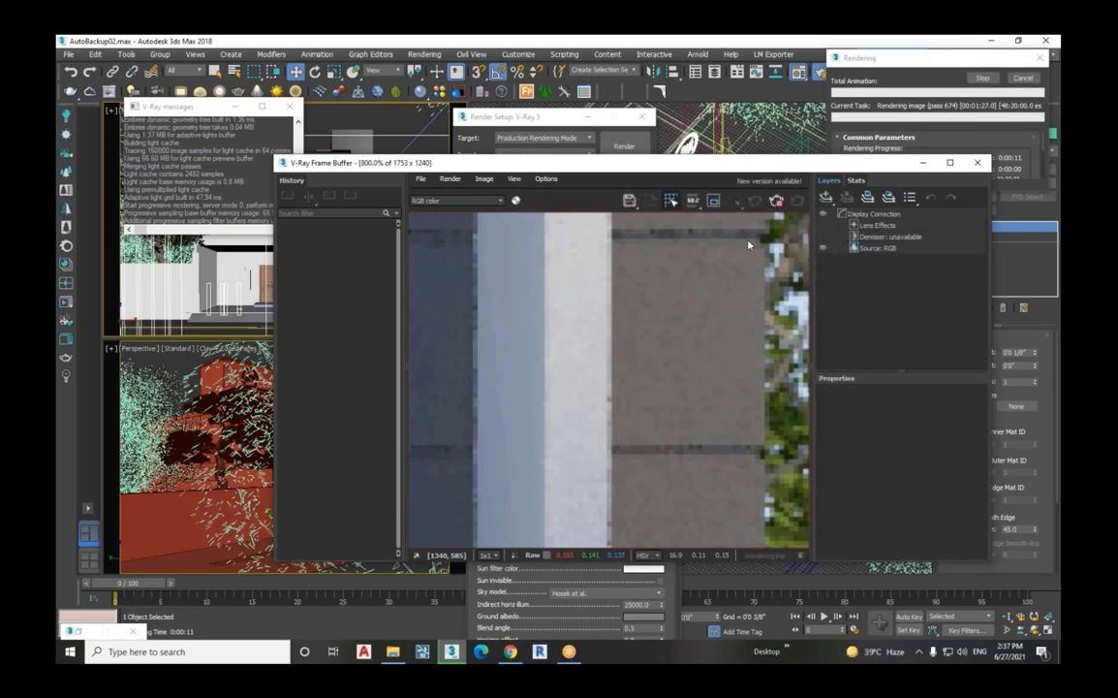
{"action": "scroll", "coordinate": [683, 286], "scroll_direction": "down", "scroll_amount": 2}
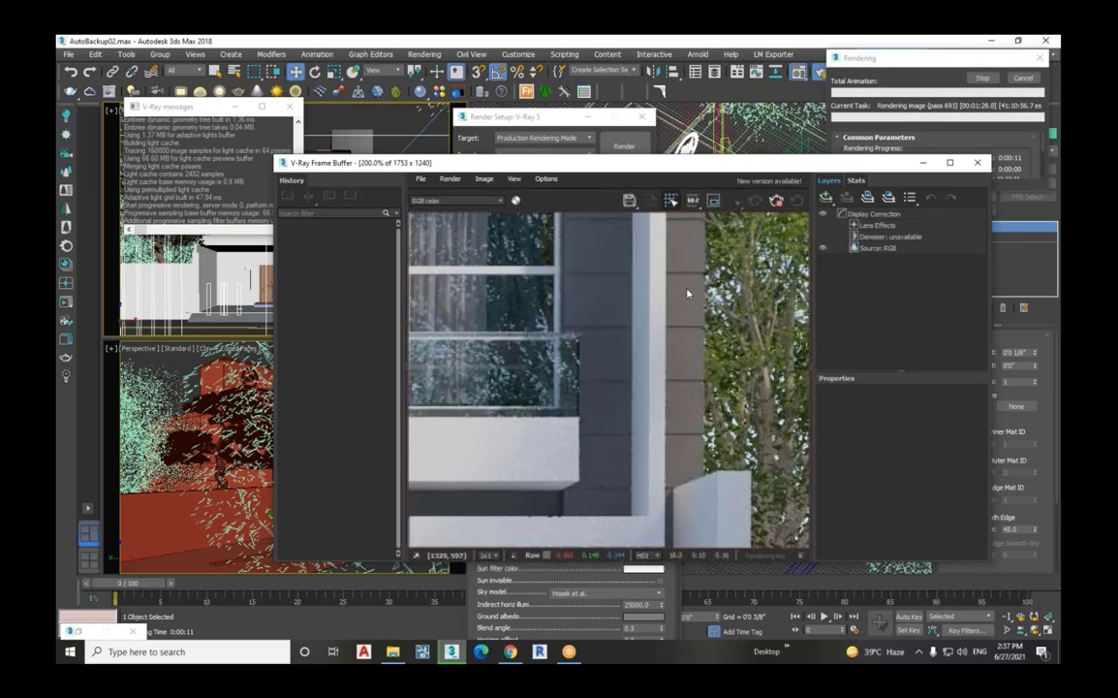
{"action": "scroll", "coordinate": [687, 293], "scroll_direction": "down", "scroll_amount": 1}
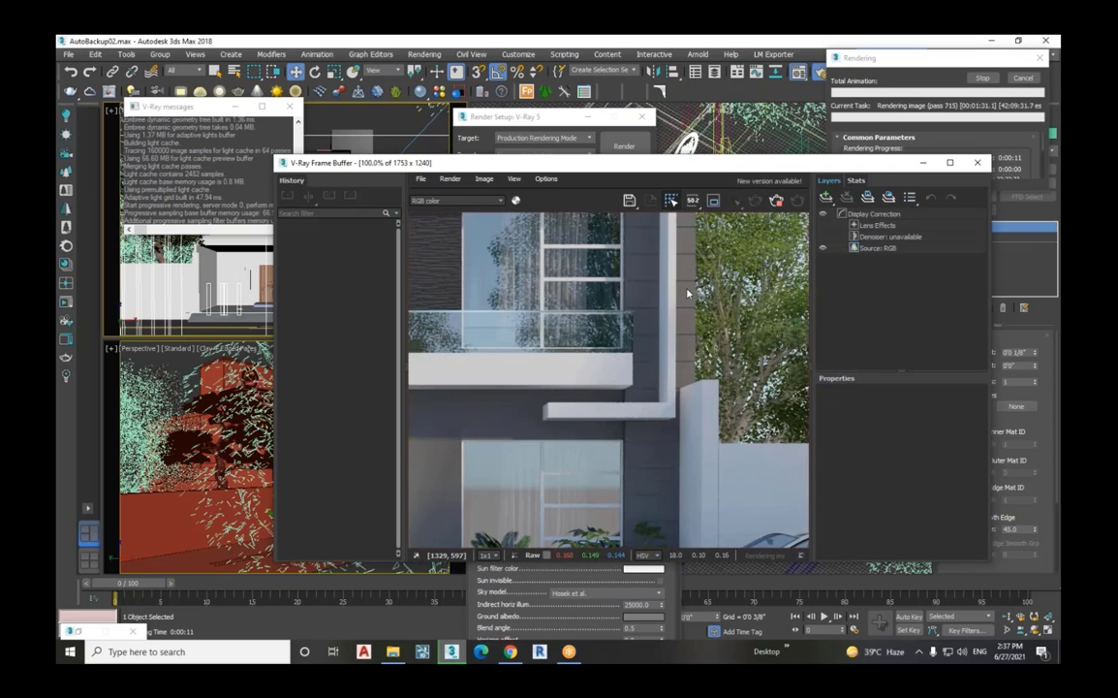
{"action": "scroll", "coordinate": [664, 472], "scroll_direction": "up", "scroll_amount": 2}
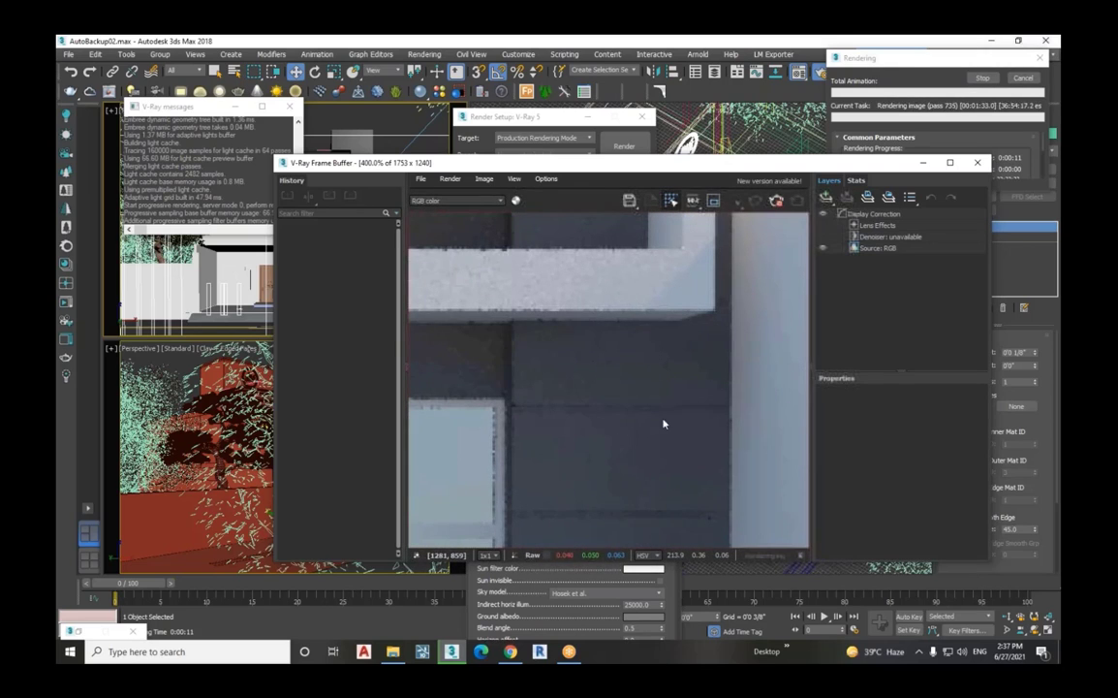
{"action": "scroll", "coordinate": [682, 407], "scroll_direction": "down", "scroll_amount": 1}
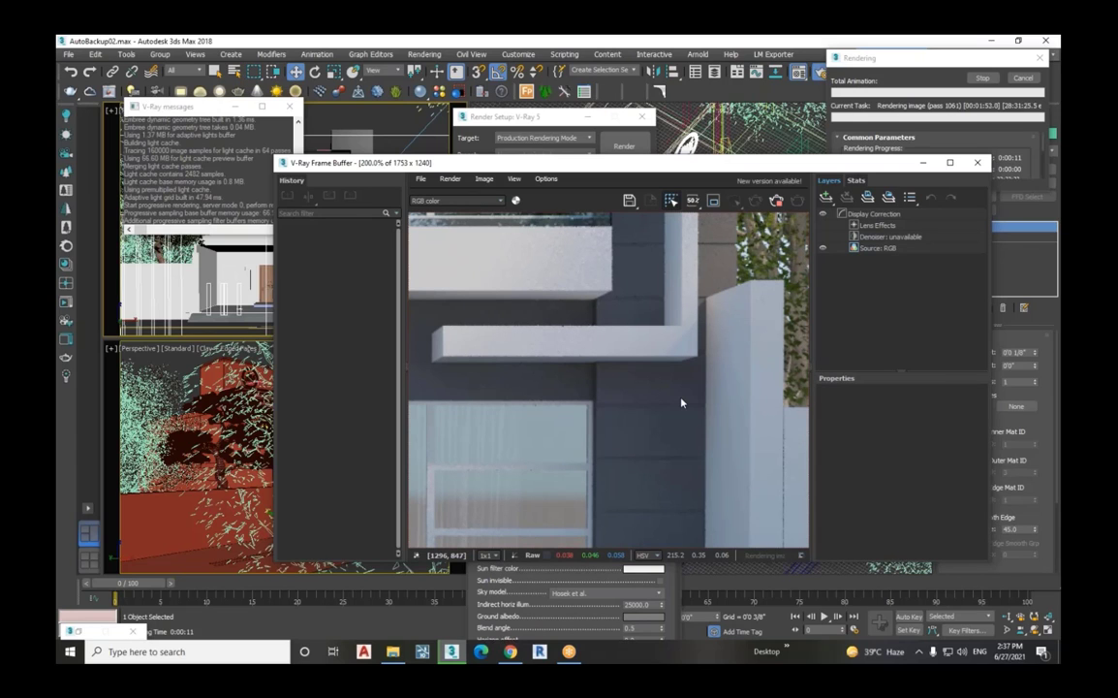
{"action": "scroll", "coordinate": [682, 403], "scroll_direction": "down", "scroll_amount": 4}
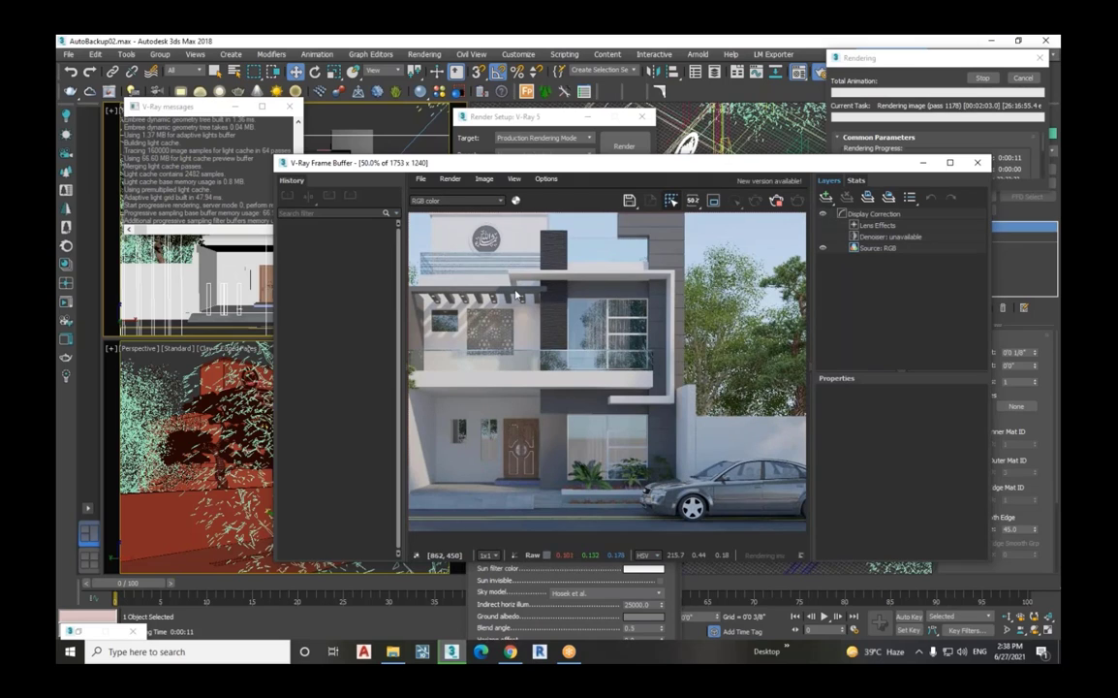
Step: Cancel the running render and start a new one with the progressive sampler's render time set to 5 minutes
{"action": "left_click", "coordinate": [1040, 60]}
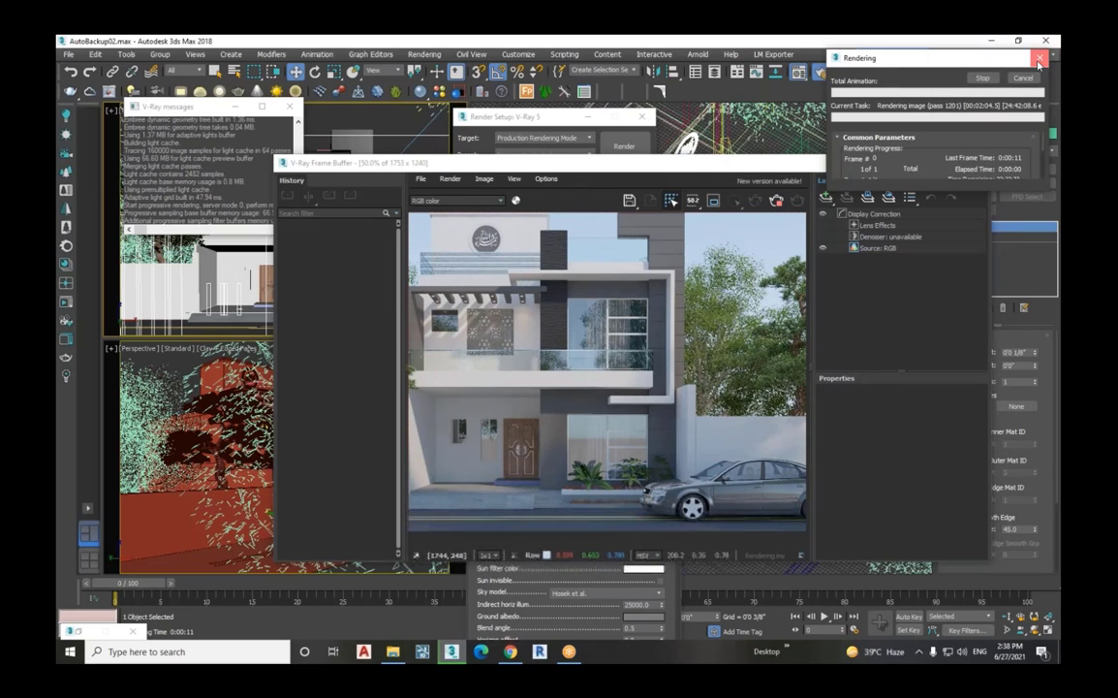
{"action": "left_click", "coordinate": [530, 118]}
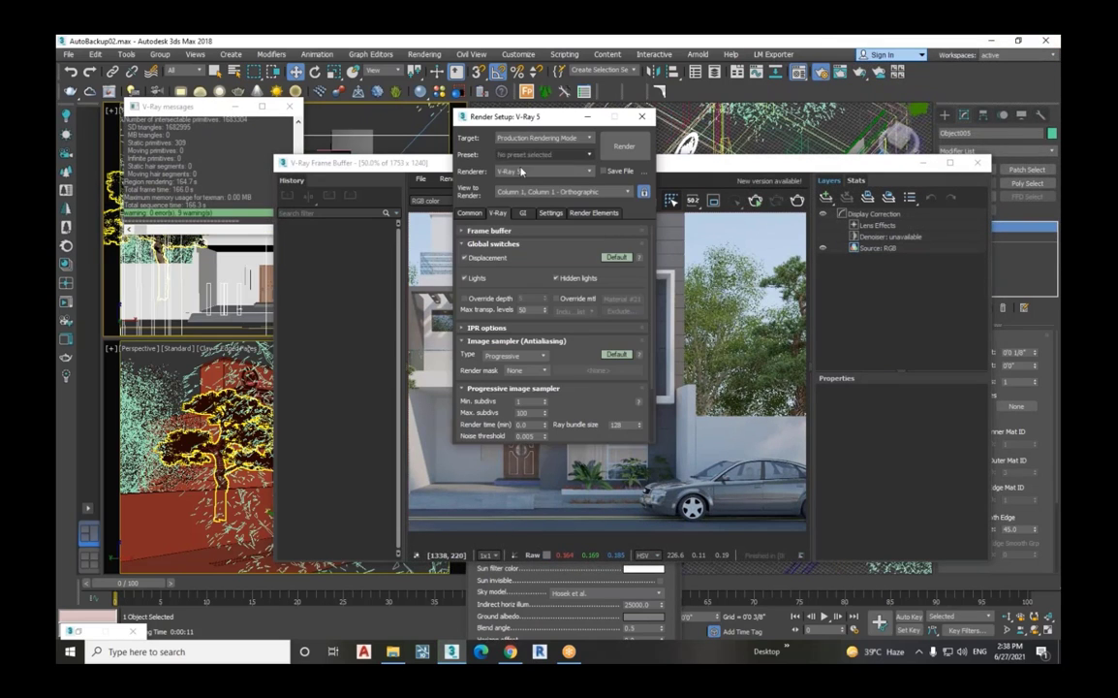
{"action": "left_click", "coordinate": [523, 341]}
{"action": "double_click", "coordinate": [531, 388]}
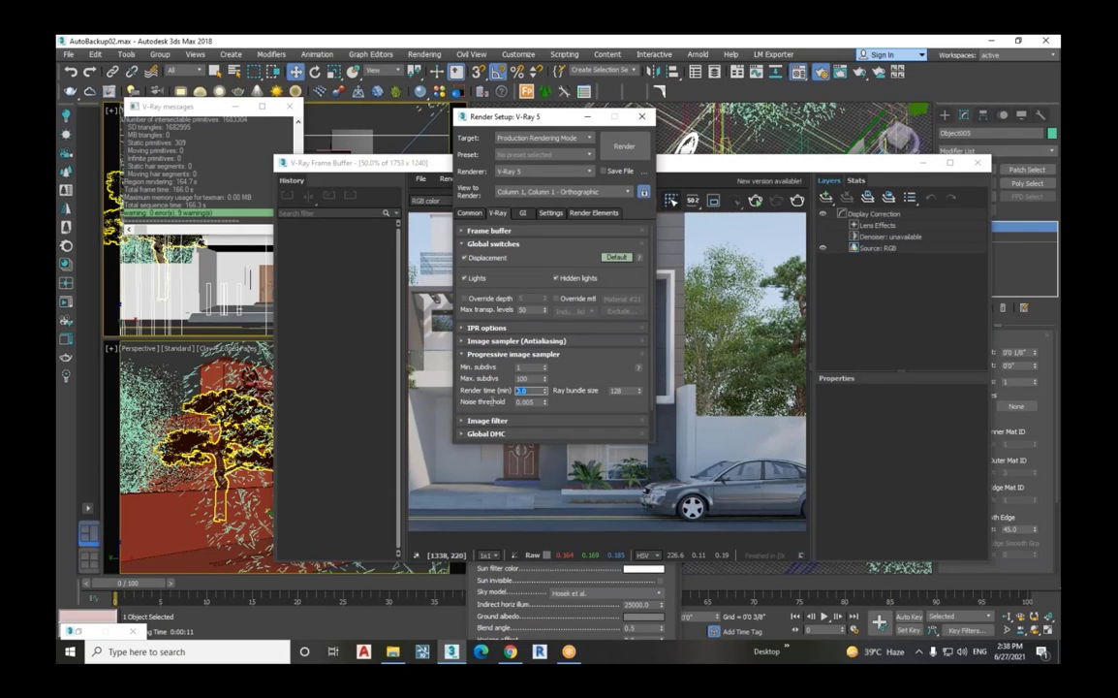
{"action": "type", "text": "5"}
{"action": "key", "text": "Return"}
{"action": "left_click", "coordinate": [797, 202]}
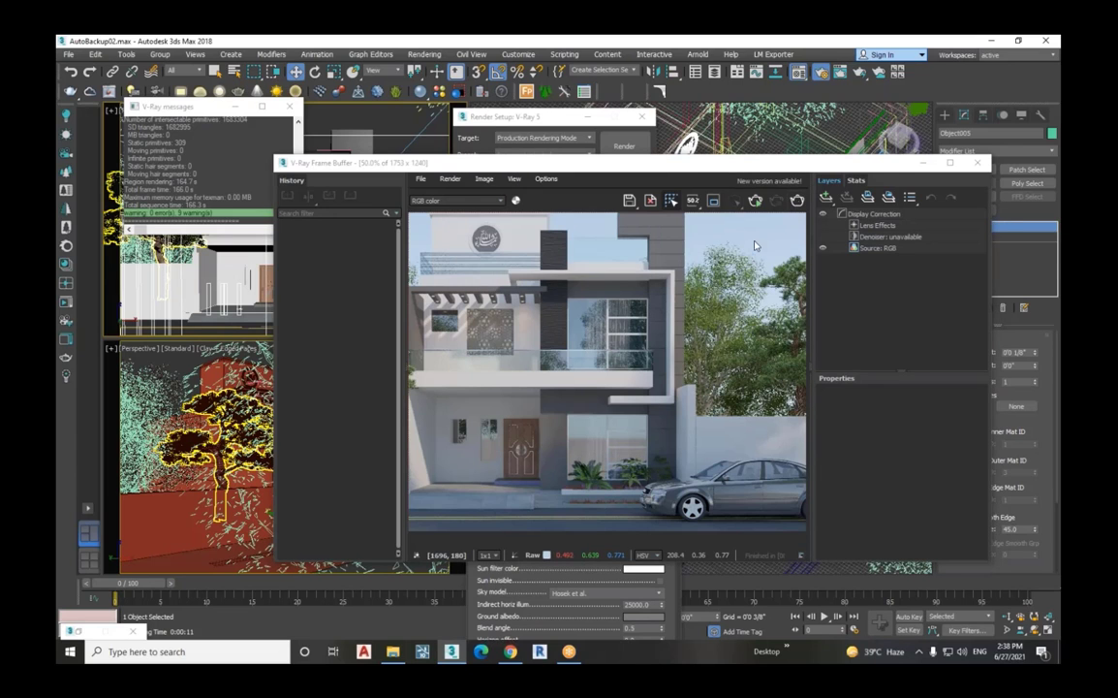
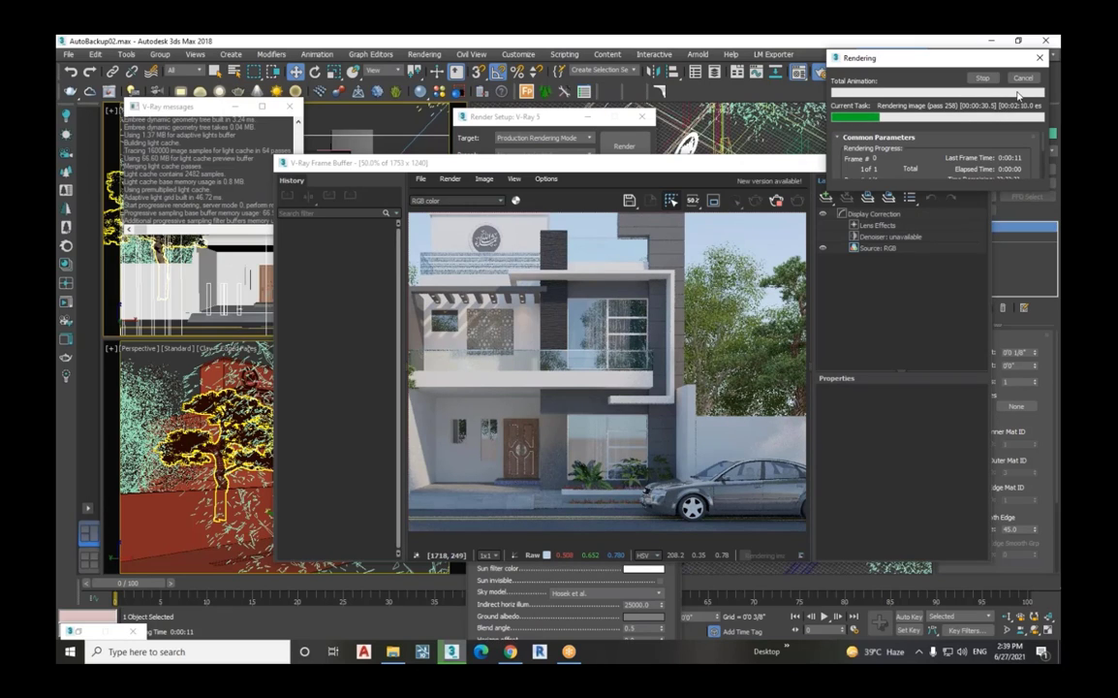
Step: Cancel the current render and change the V-Ray image sampler type to Bucket
{"action": "left_click", "coordinate": [1024, 79]}
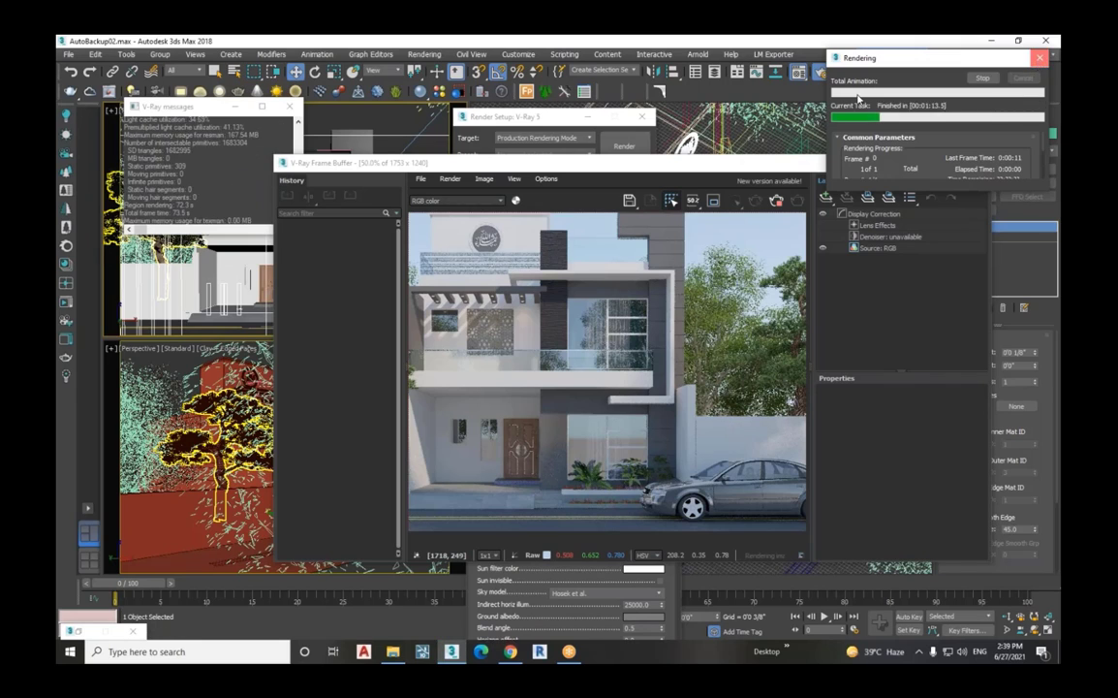
{"action": "left_click", "coordinate": [533, 121]}
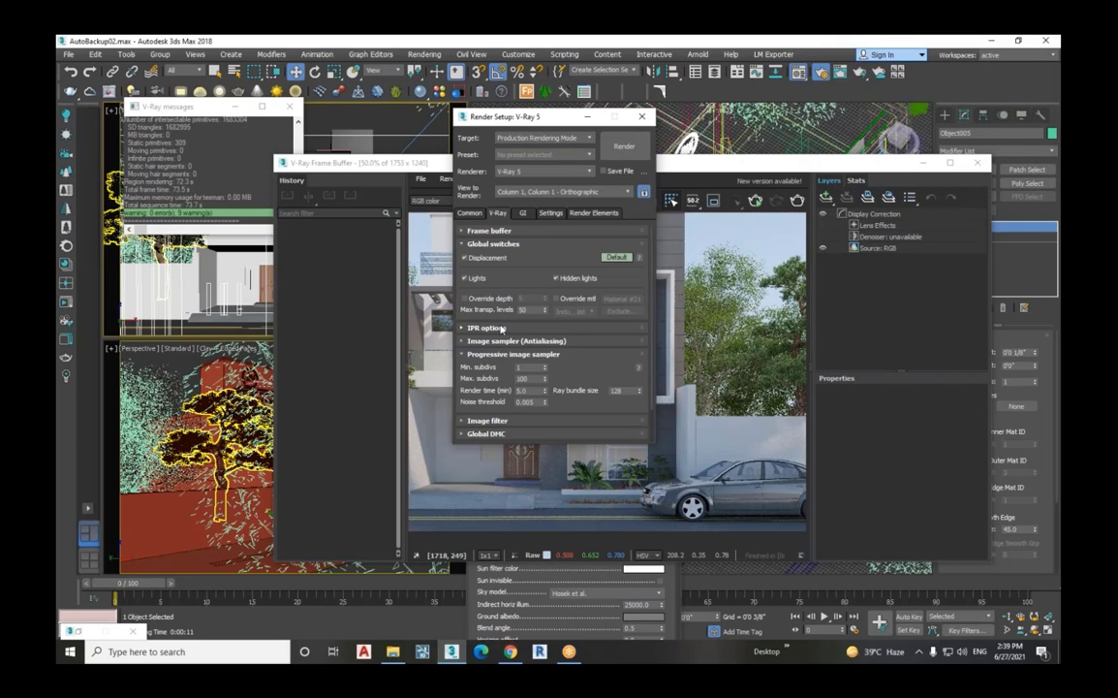
{"action": "left_click", "coordinate": [481, 244]}
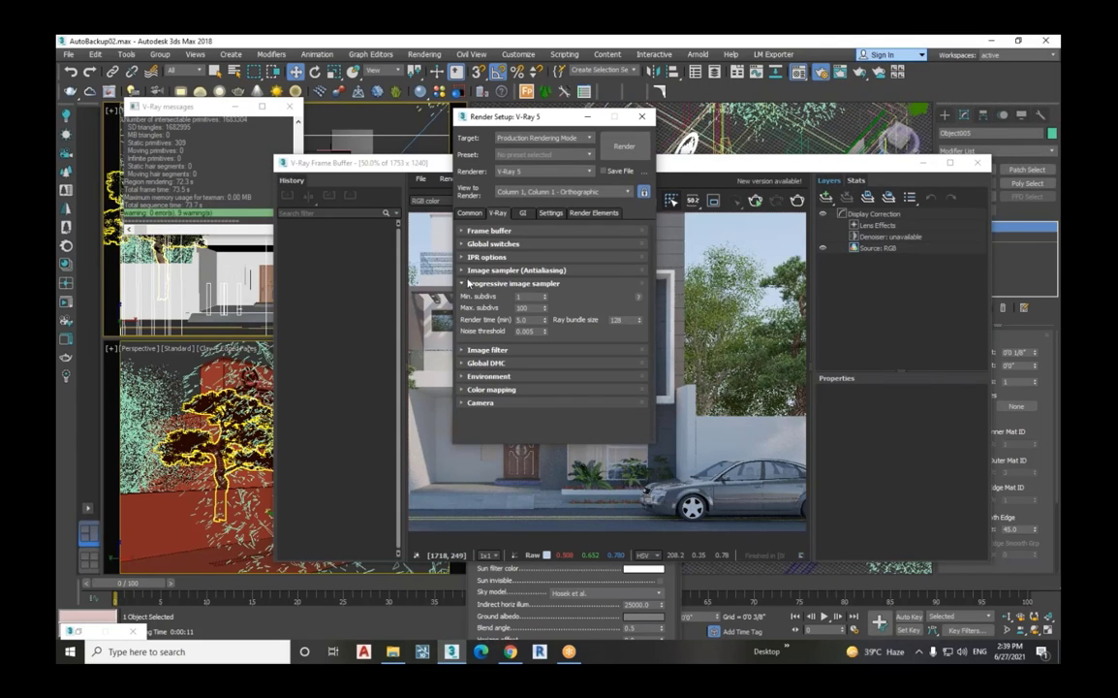
{"action": "left_click", "coordinate": [469, 285]}
{"action": "left_click", "coordinate": [469, 285]}
{"action": "left_click", "coordinate": [477, 272]}
{"action": "left_click", "coordinate": [514, 284]}
{"action": "left_click", "coordinate": [512, 294]}
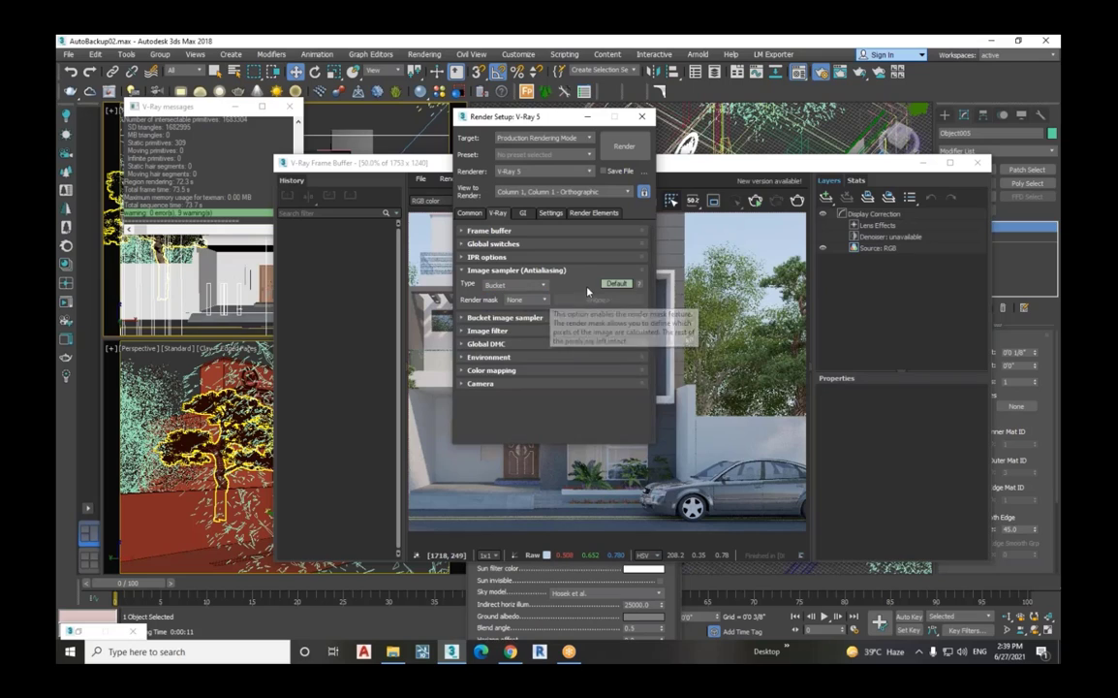
Step: Configure the bucket image sampler with max subdivs 4 and noise threshold 0.001, and change the bucket width
{"action": "left_click", "coordinate": [616, 283]}
{"action": "left_click", "coordinate": [514, 271]}
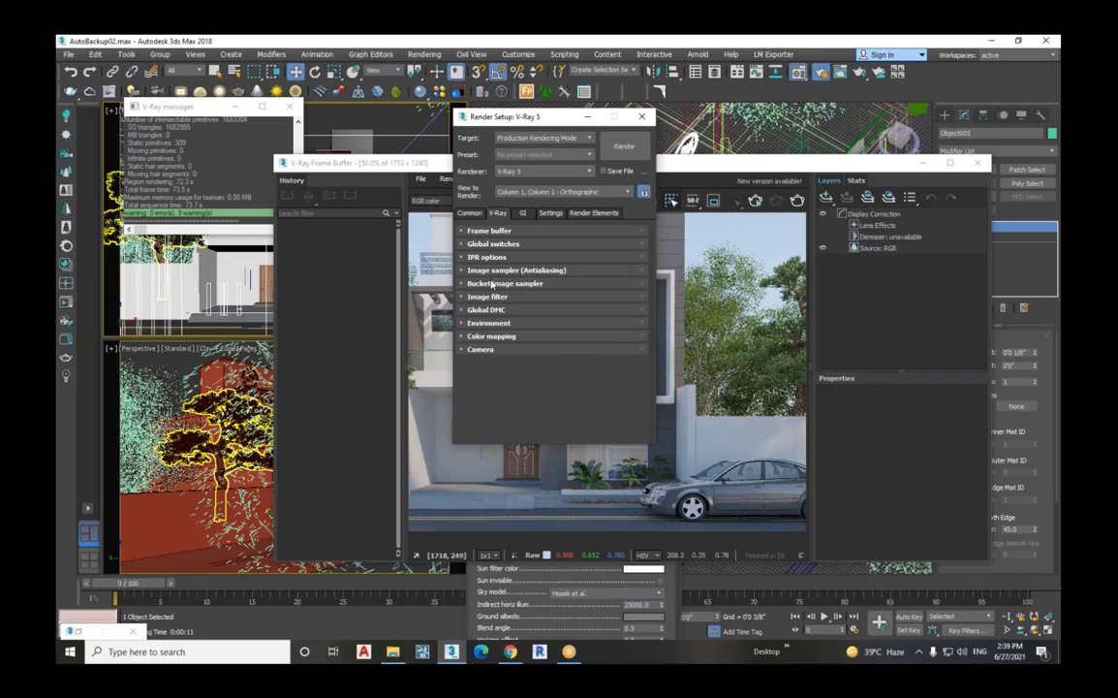
{"action": "left_click", "coordinate": [485, 284]}
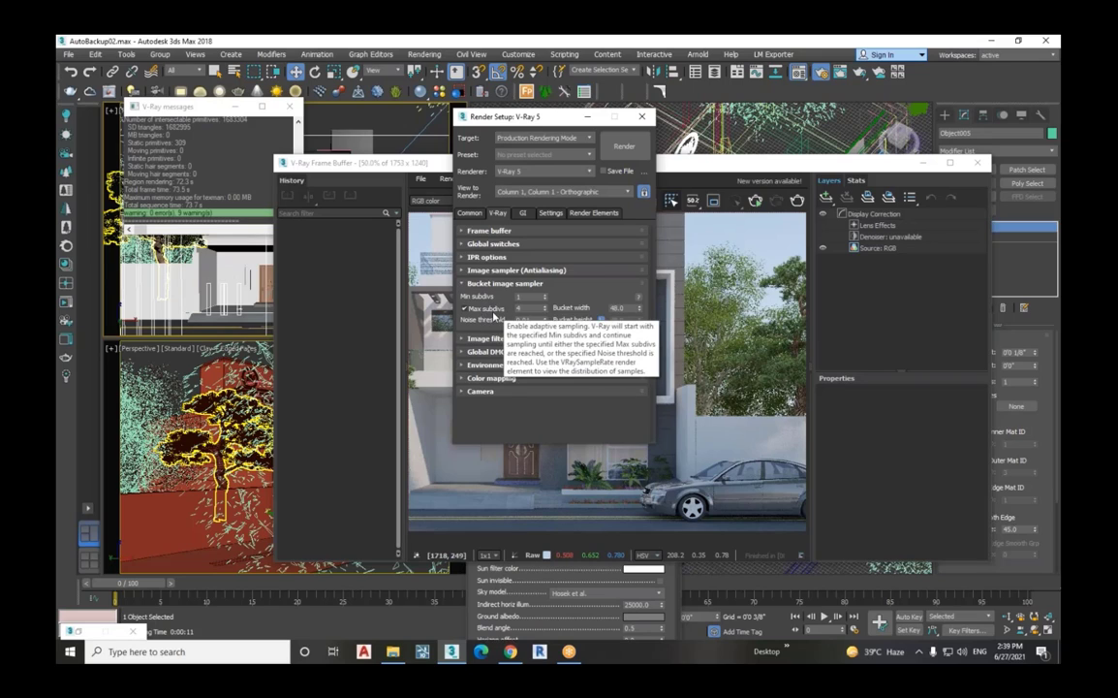
{"action": "double_click", "coordinate": [519, 307]}
{"action": "key", "text": "Tab"}
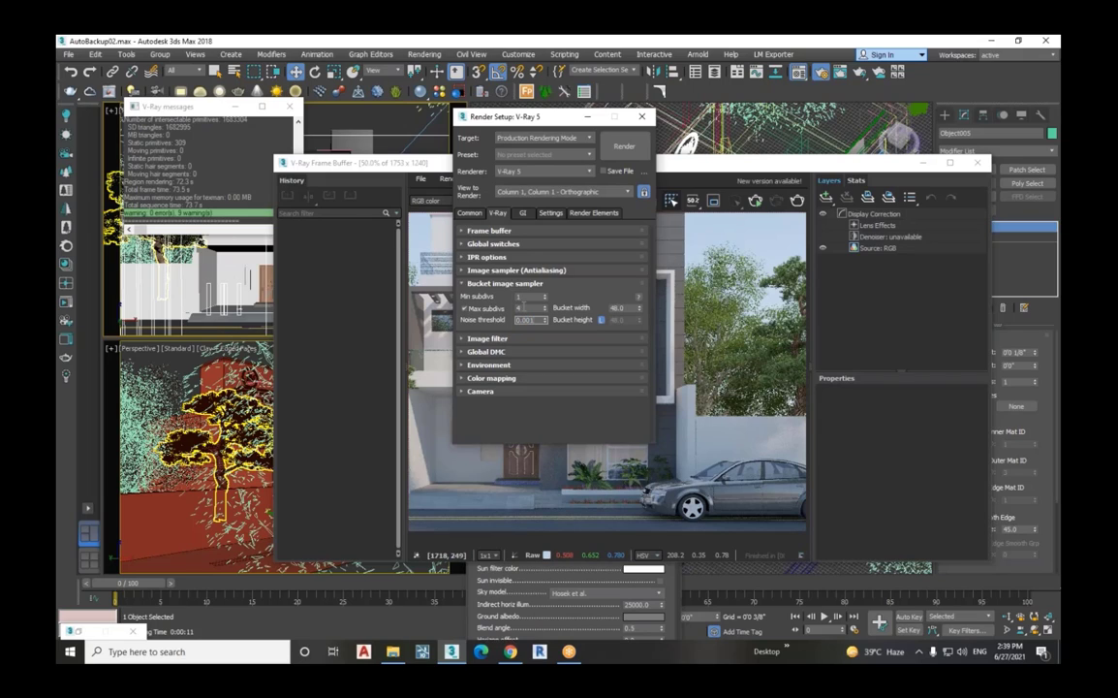
{"action": "left_click", "coordinate": [520, 307]}
{"action": "left_click_drag", "start_coordinate": [627, 308], "coordinate": [578, 313]}
{"action": "type", "text": "2"}
{"action": "left_click", "coordinate": [539, 285]}
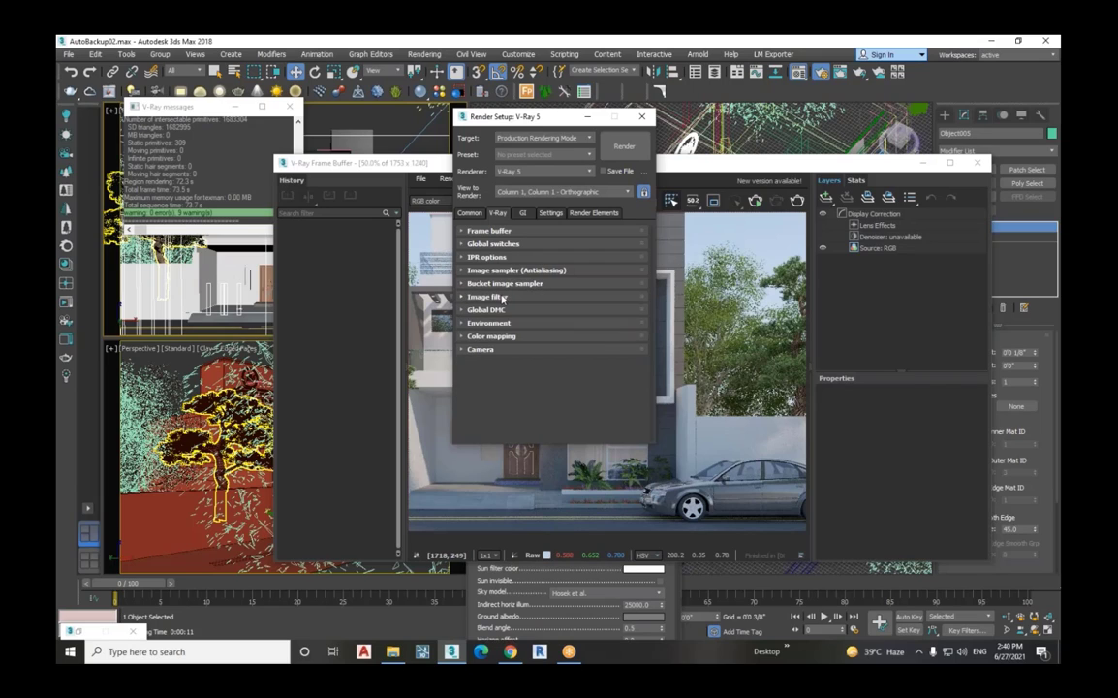
Step: Change the image filter to Mitchell-Netravali
{"action": "left_click", "coordinate": [502, 297]}
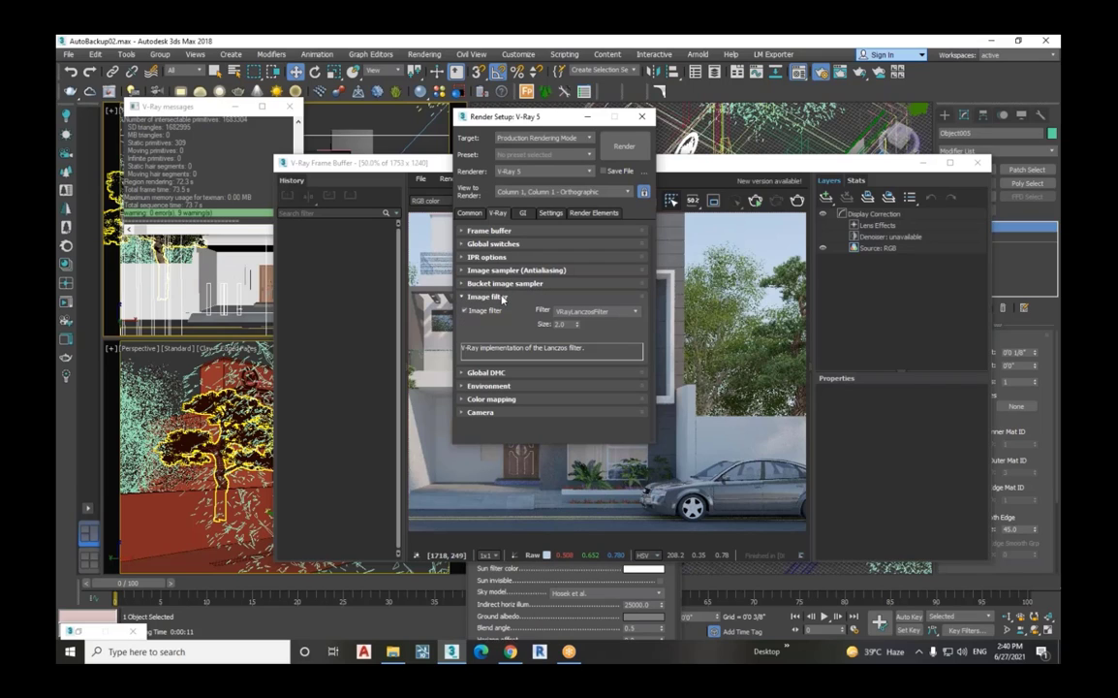
{"action": "left_click", "coordinate": [568, 312]}
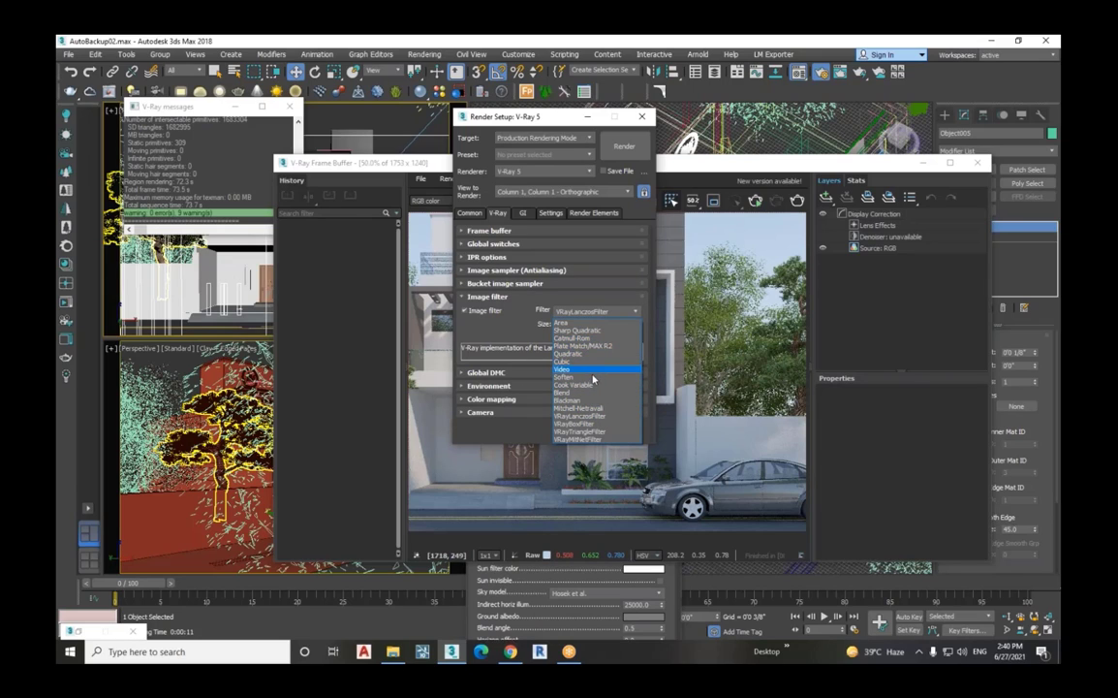
{"action": "left_click", "coordinate": [582, 408]}
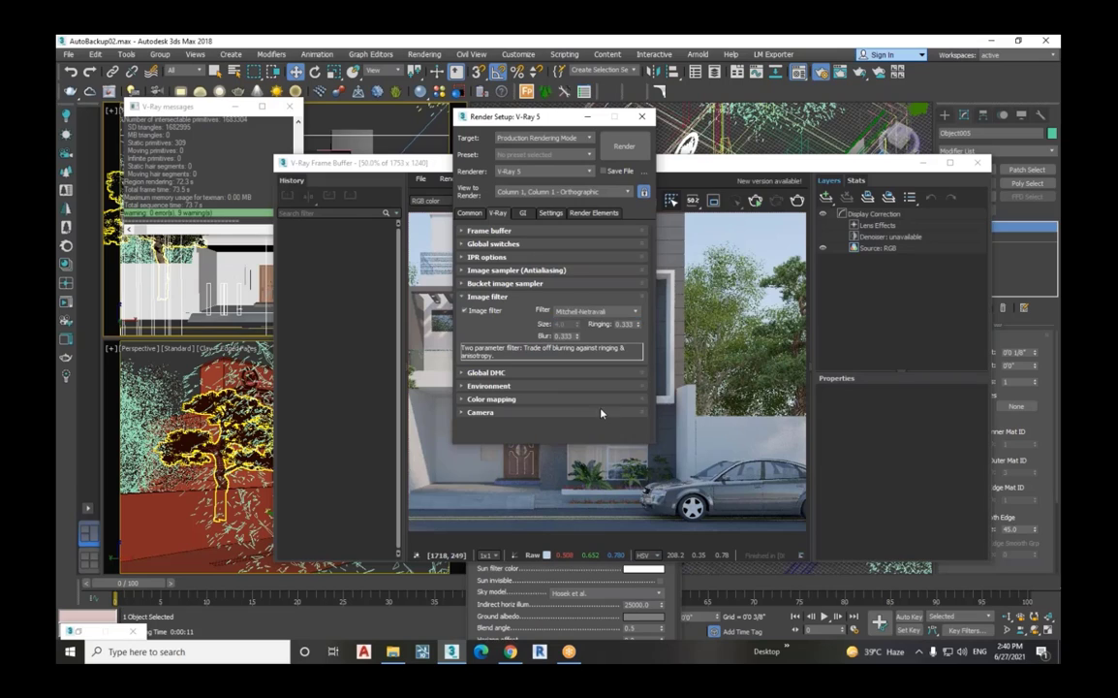
{"action": "left_click", "coordinate": [608, 320]}
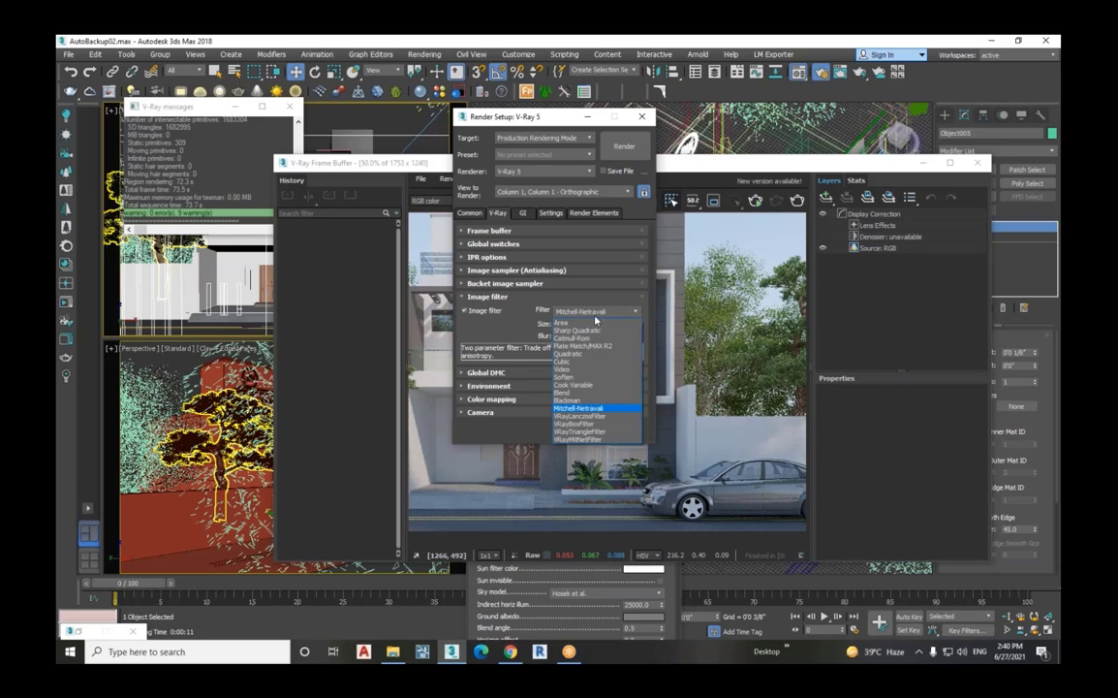
{"action": "left_click", "coordinate": [517, 328]}
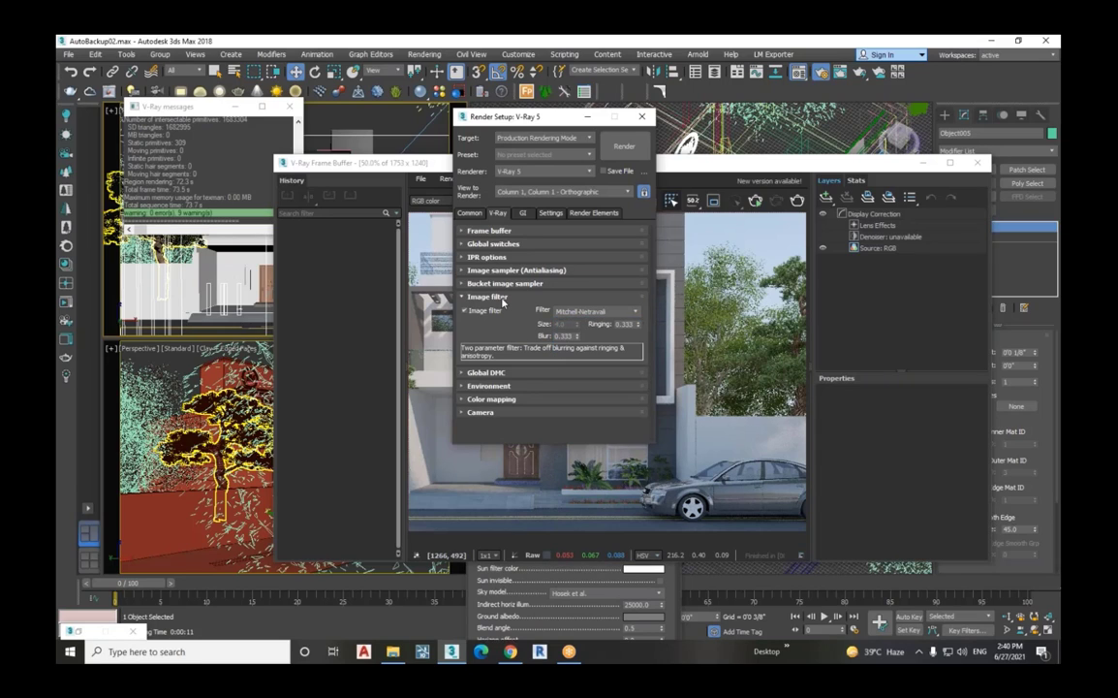
{"action": "left_click", "coordinate": [502, 298]}
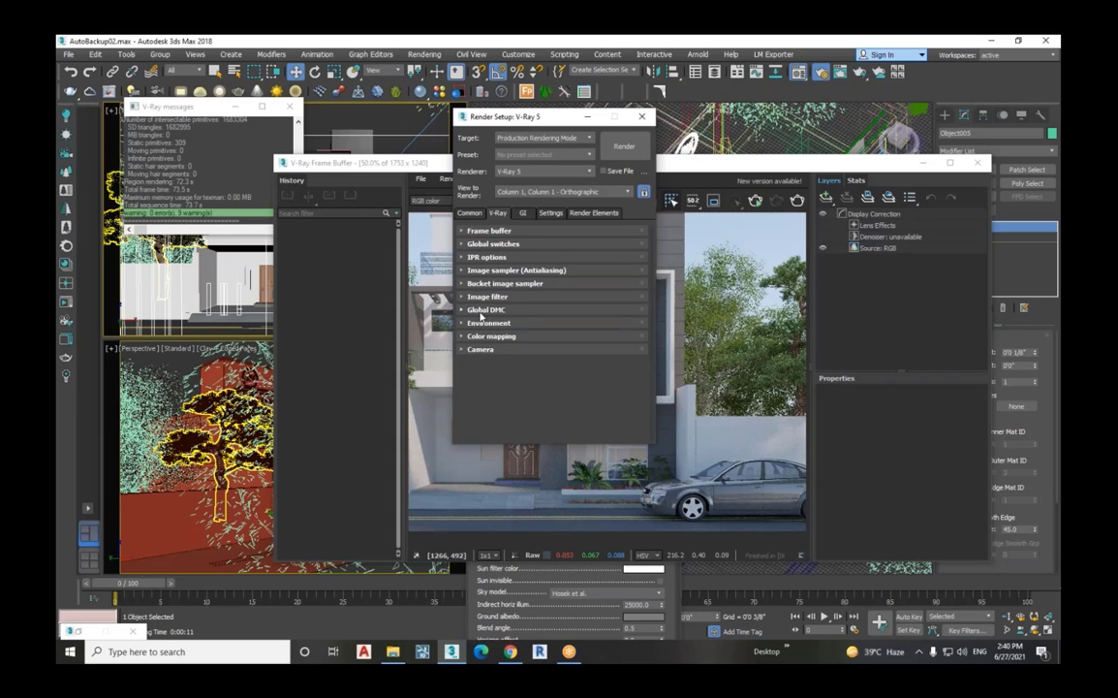
Step: Review the Global DMC, environment and color mapping settings, including the burn value
{"action": "left_click", "coordinate": [485, 309]}
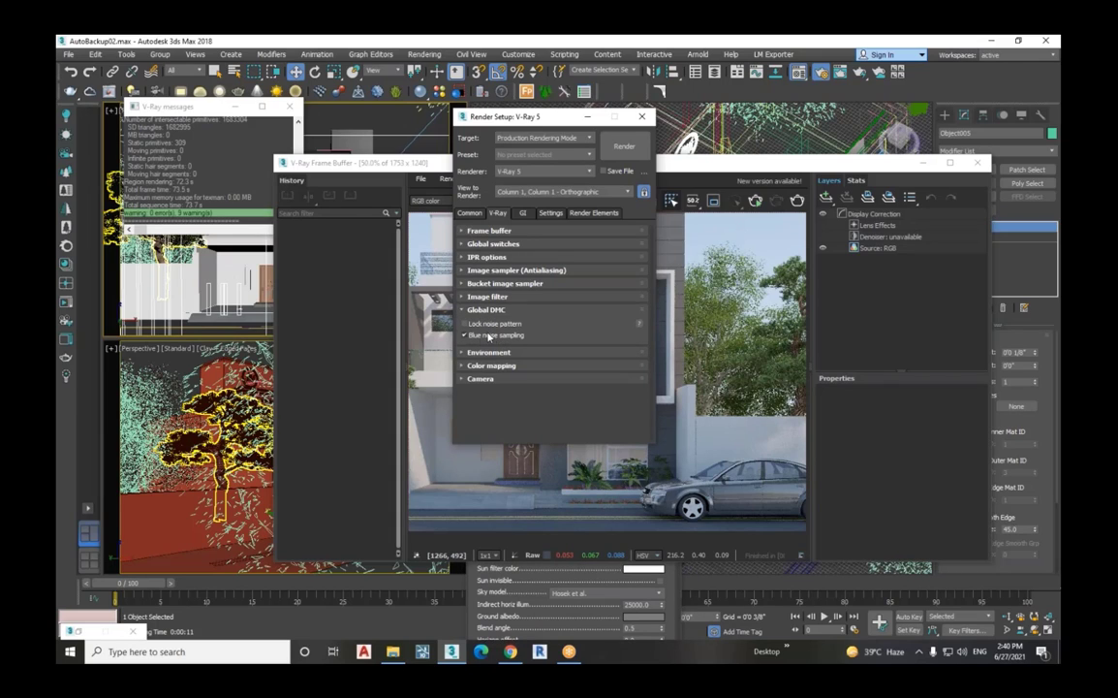
{"action": "left_click", "coordinate": [482, 309]}
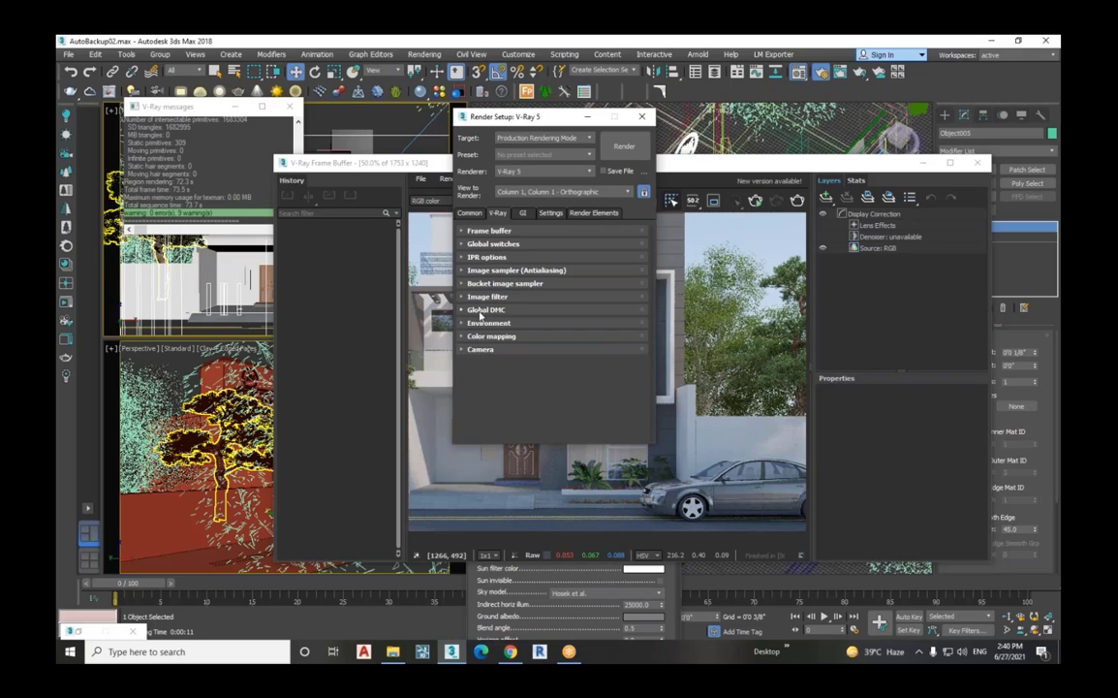
{"action": "left_click", "coordinate": [475, 337]}
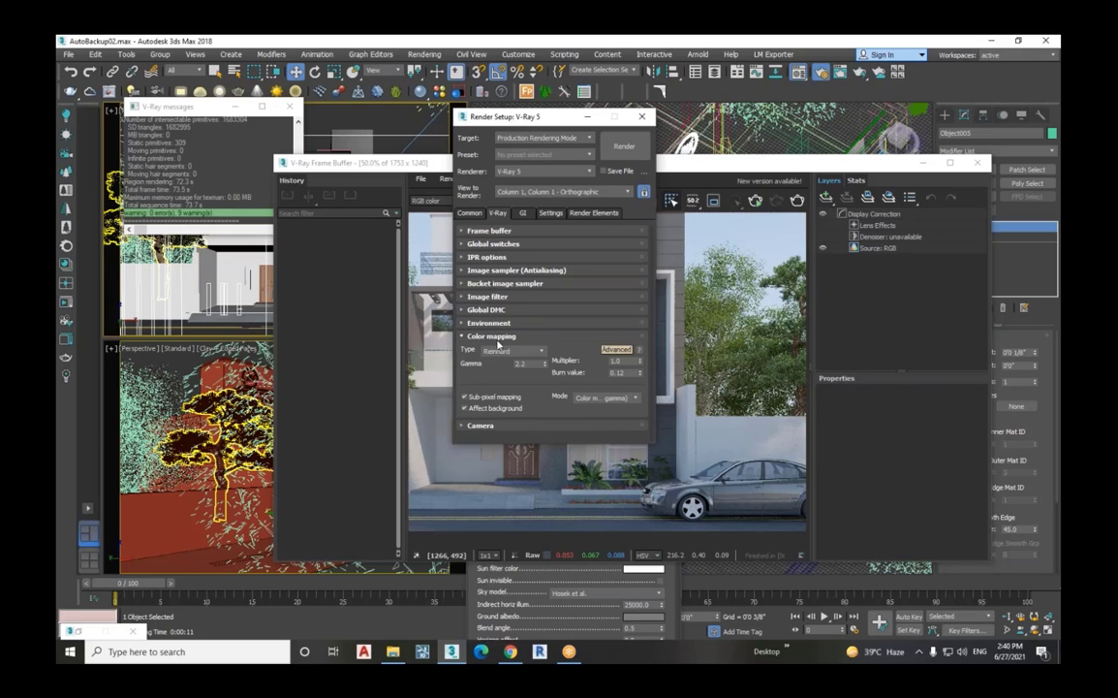
{"action": "left_click", "coordinate": [521, 327]}
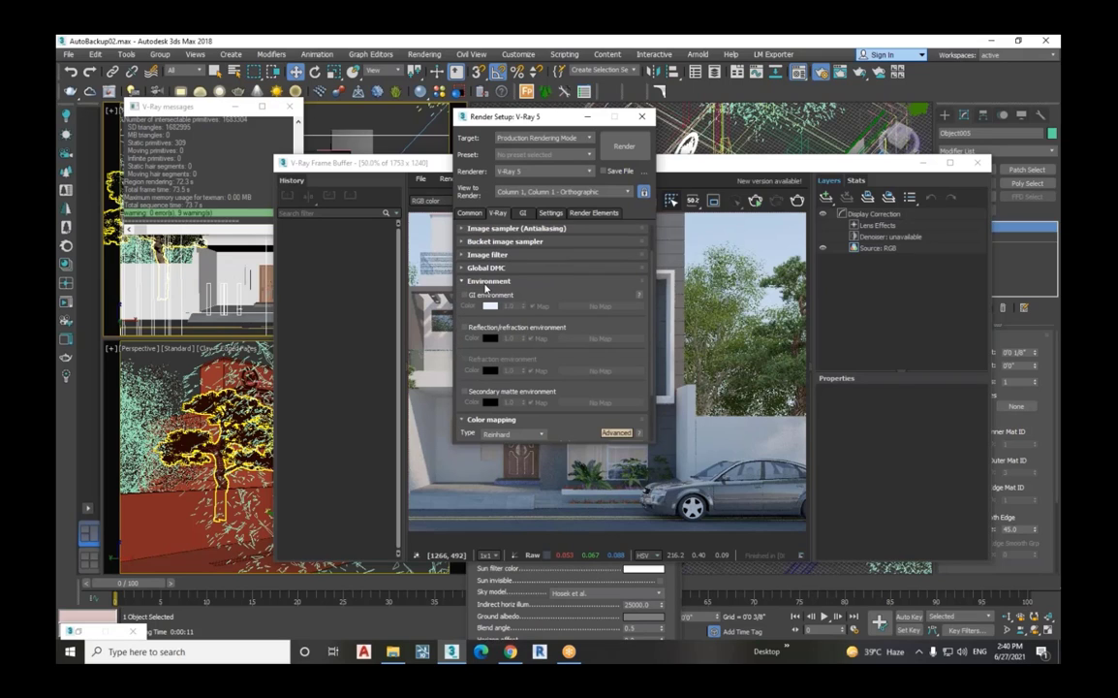
{"action": "left_click", "coordinate": [491, 321]}
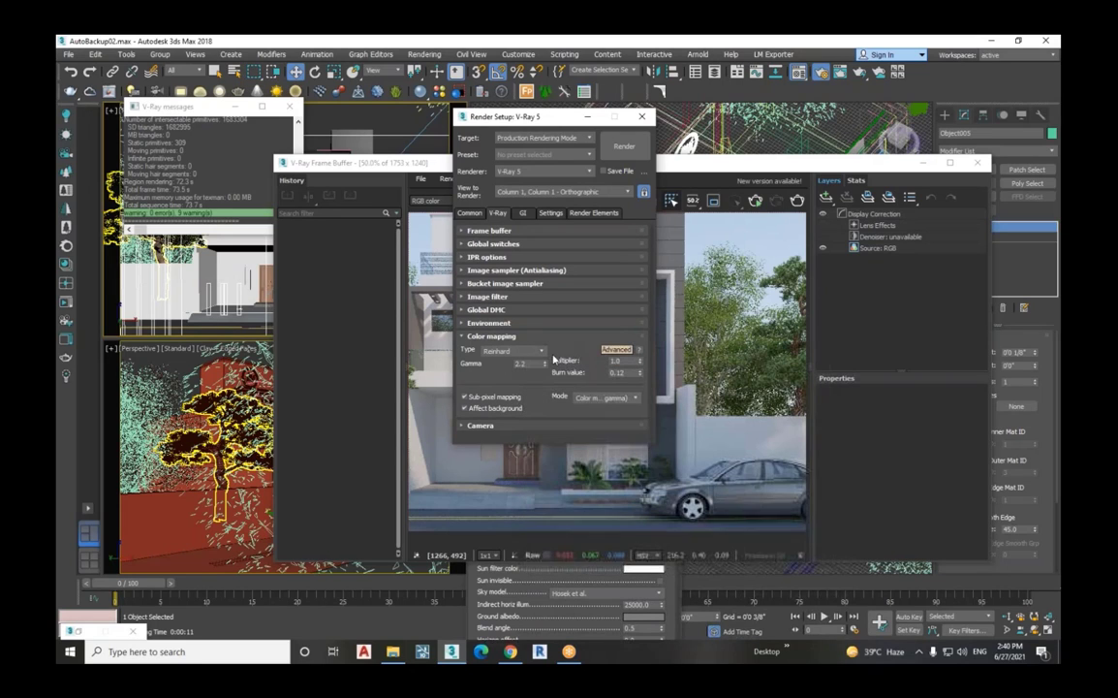
{"action": "double_click", "coordinate": [626, 372]}
{"action": "left_click", "coordinate": [502, 336]}
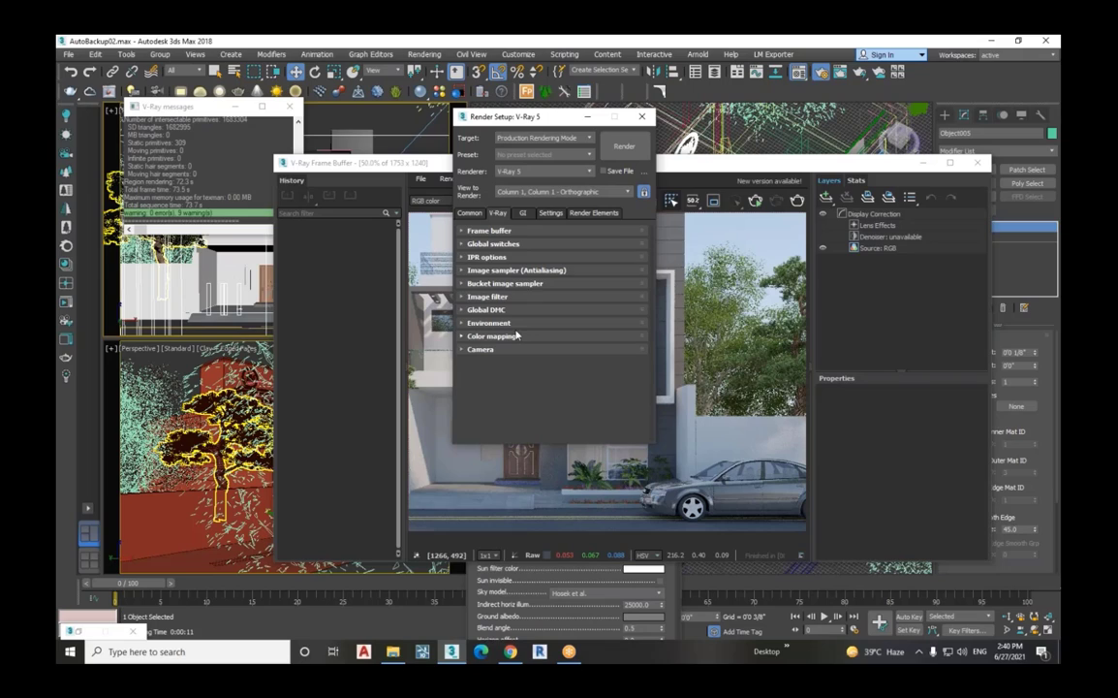
Step: Choose Irradiance map as the primary engine for global illumination
{"action": "left_click", "coordinate": [524, 213]}
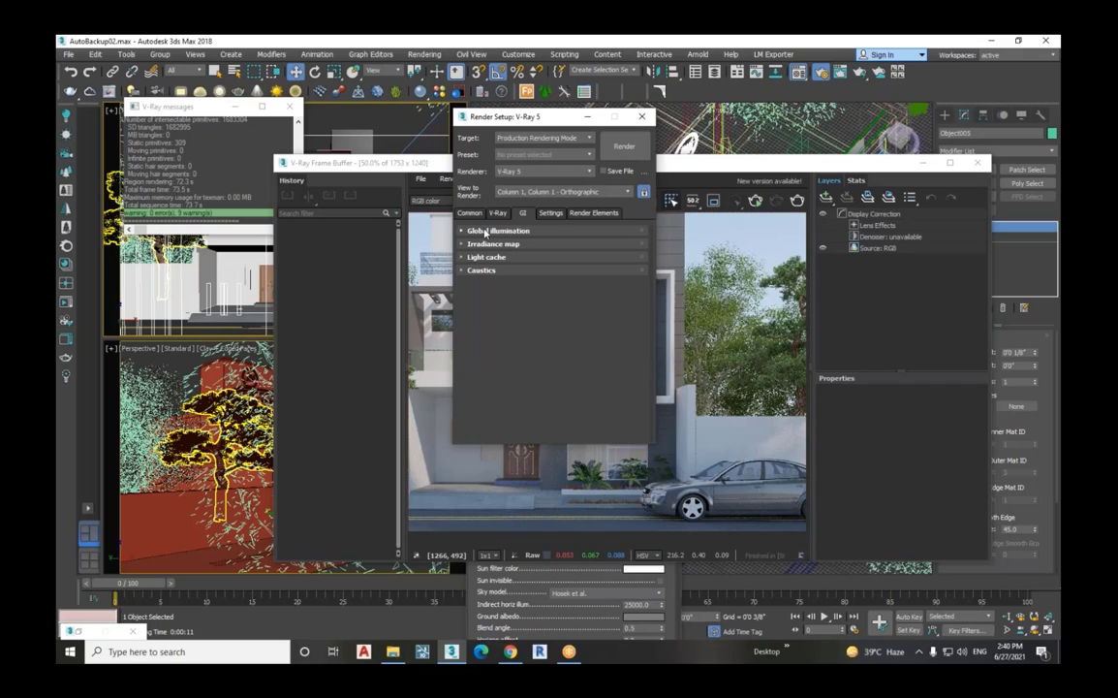
{"action": "left_click", "coordinate": [485, 231]}
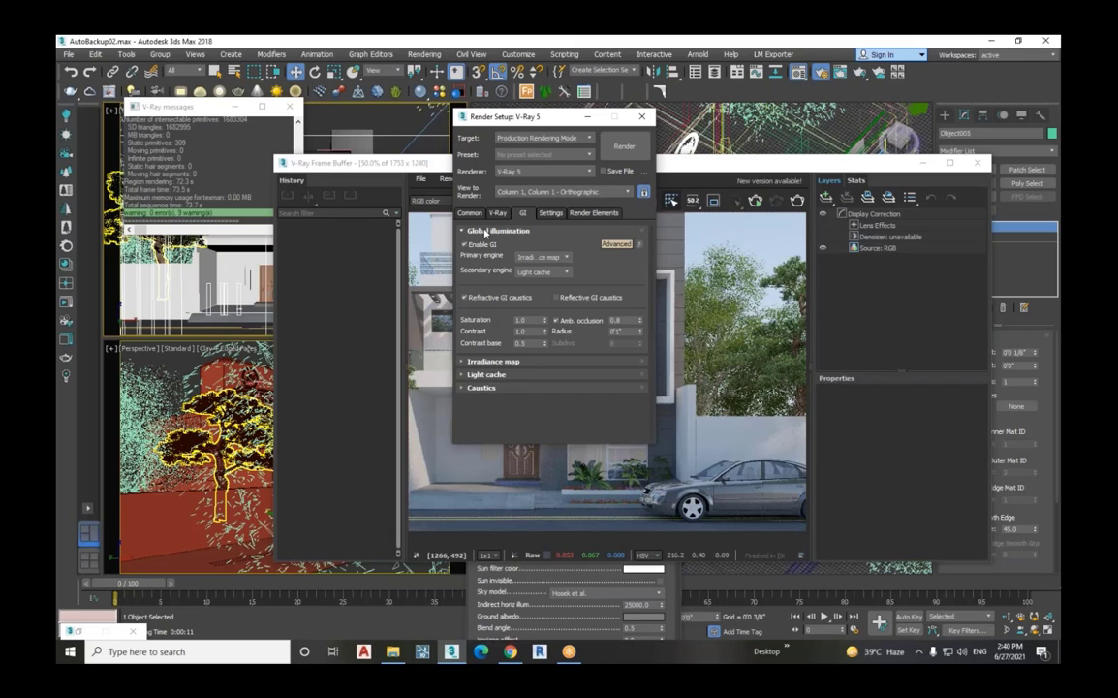
{"action": "left_click", "coordinate": [564, 258]}
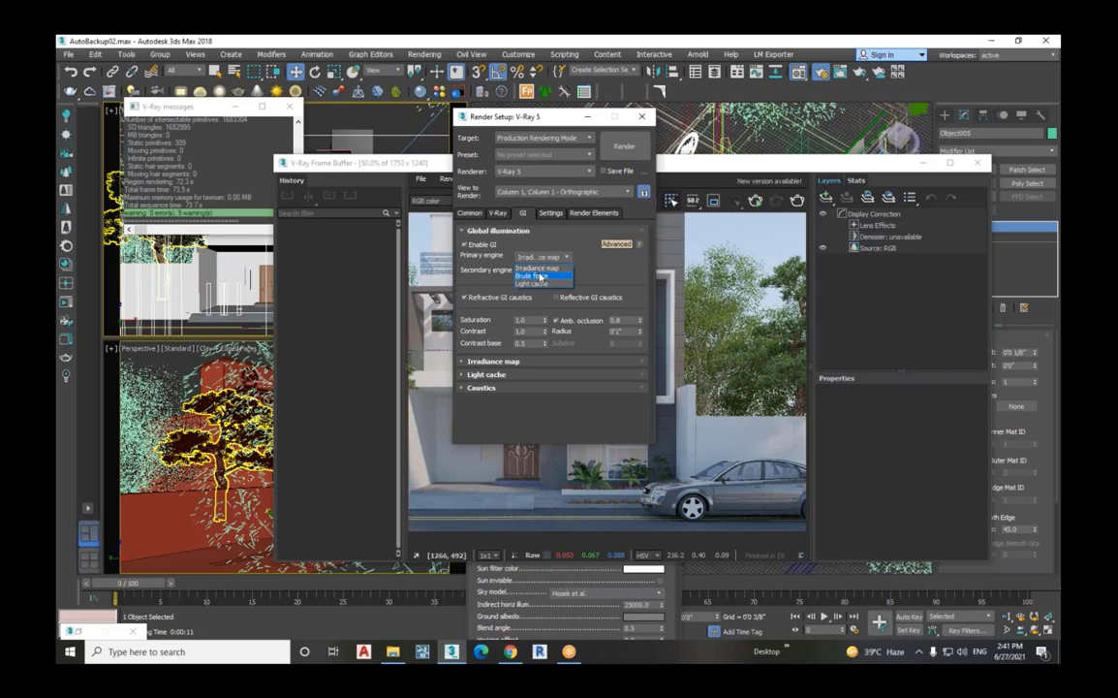
{"action": "left_click", "coordinate": [546, 271]}
{"action": "left_click", "coordinate": [526, 235]}
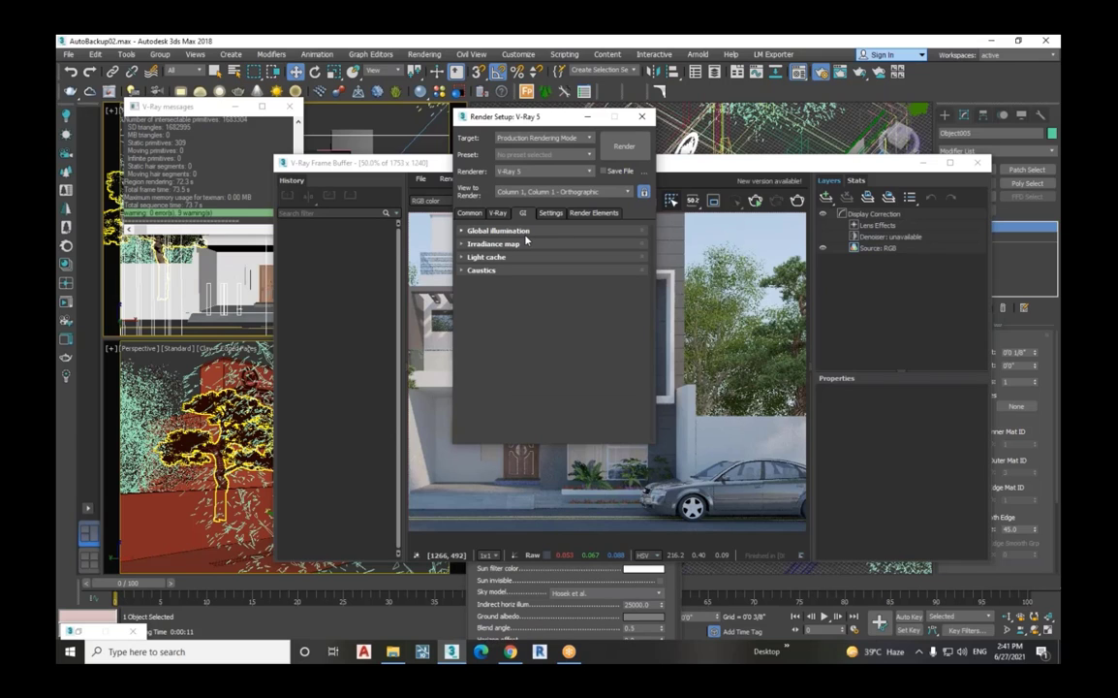
Step: Switch the irradiance map settings to Advanced with the Very low preset, and check its subdivs and the light cache settings
{"action": "left_click", "coordinate": [500, 245]}
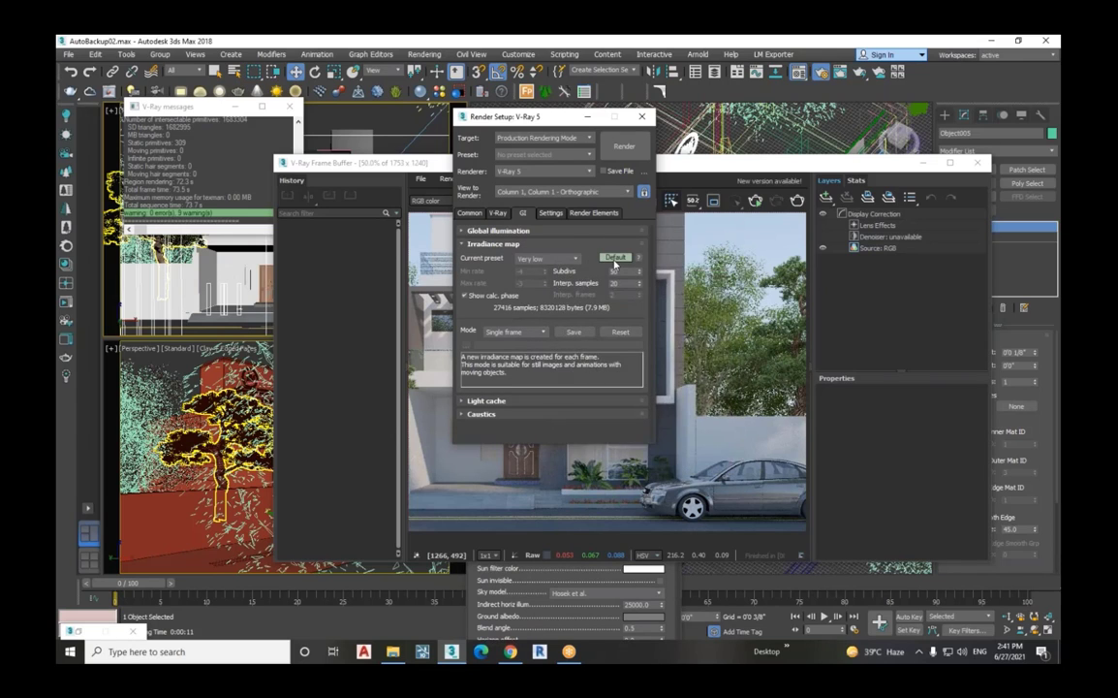
{"action": "left_click", "coordinate": [615, 257]}
{"action": "left_click", "coordinate": [560, 259]}
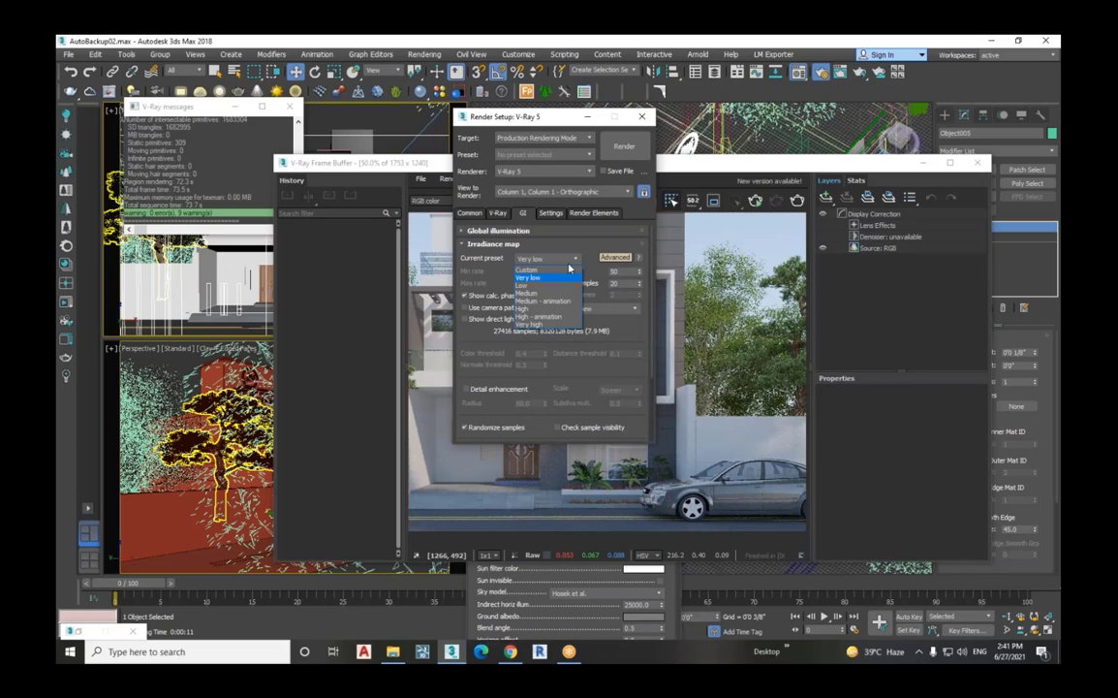
{"action": "left_click", "coordinate": [558, 279]}
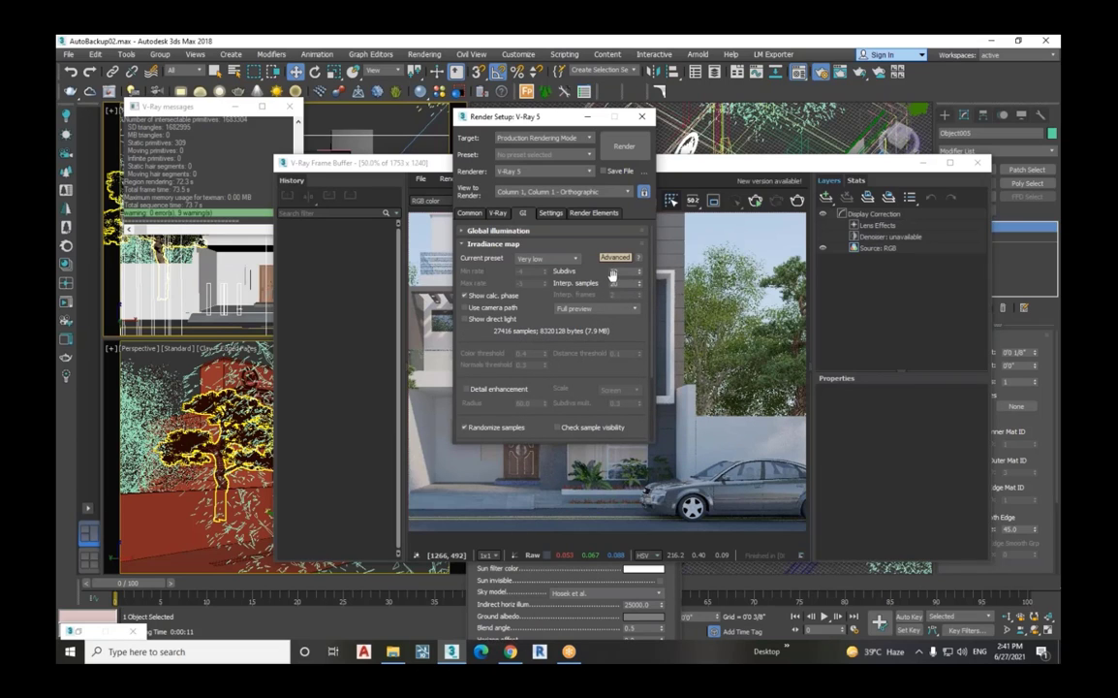
{"action": "double_click", "coordinate": [614, 271]}
{"action": "left_click", "coordinate": [496, 244]}
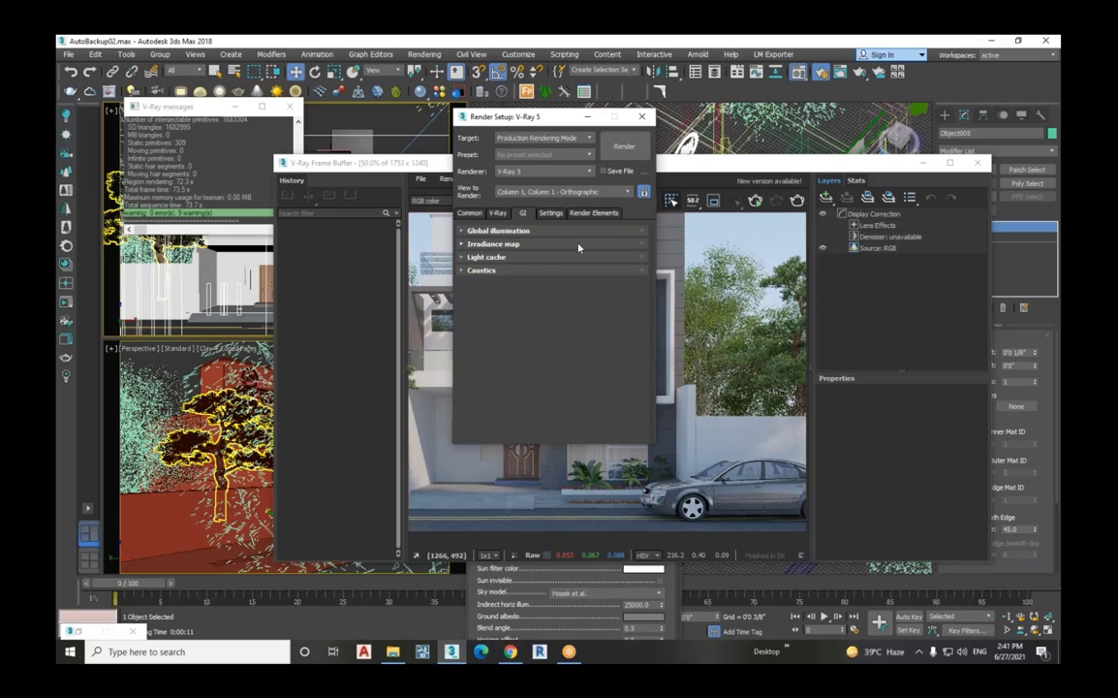
{"action": "left_click", "coordinate": [503, 258]}
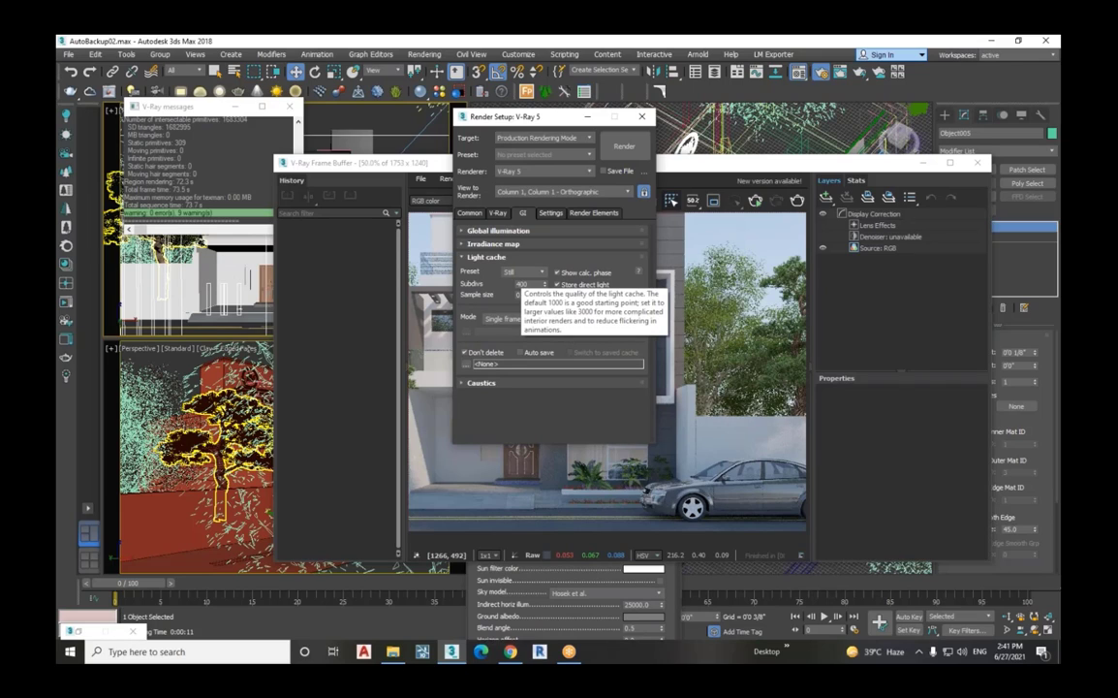
{"action": "left_click", "coordinate": [485, 257]}
Step: Set the bucket rendering sequence to Spiral in the V-Ray system settings
{"action": "left_click", "coordinate": [550, 214]}
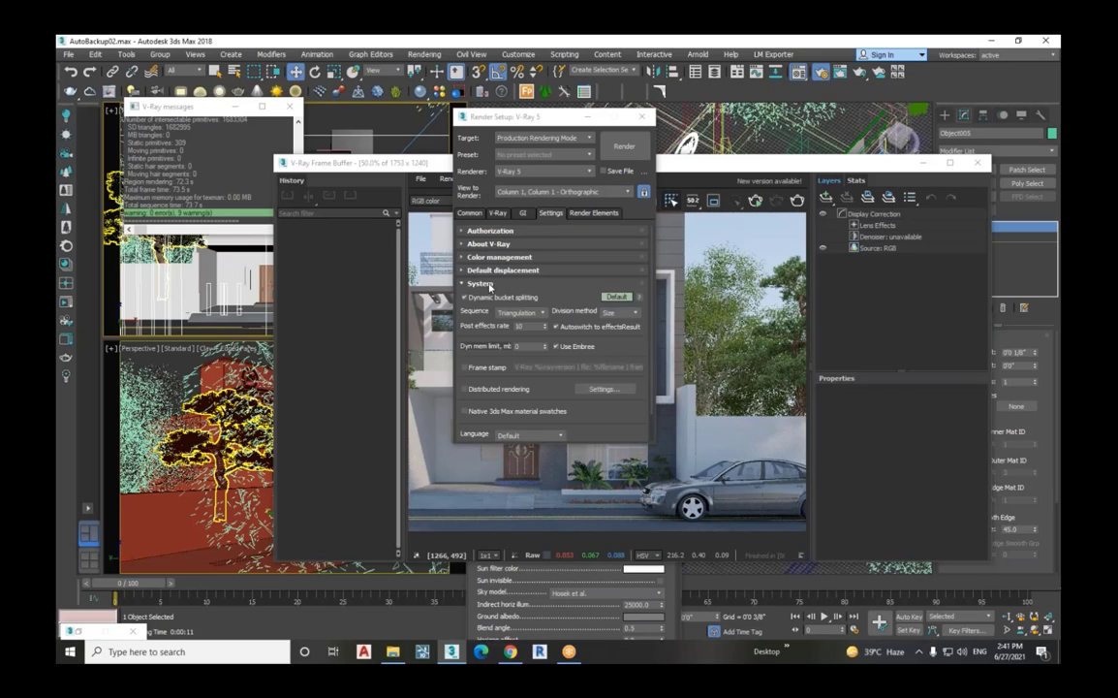
{"action": "left_click", "coordinate": [532, 314]}
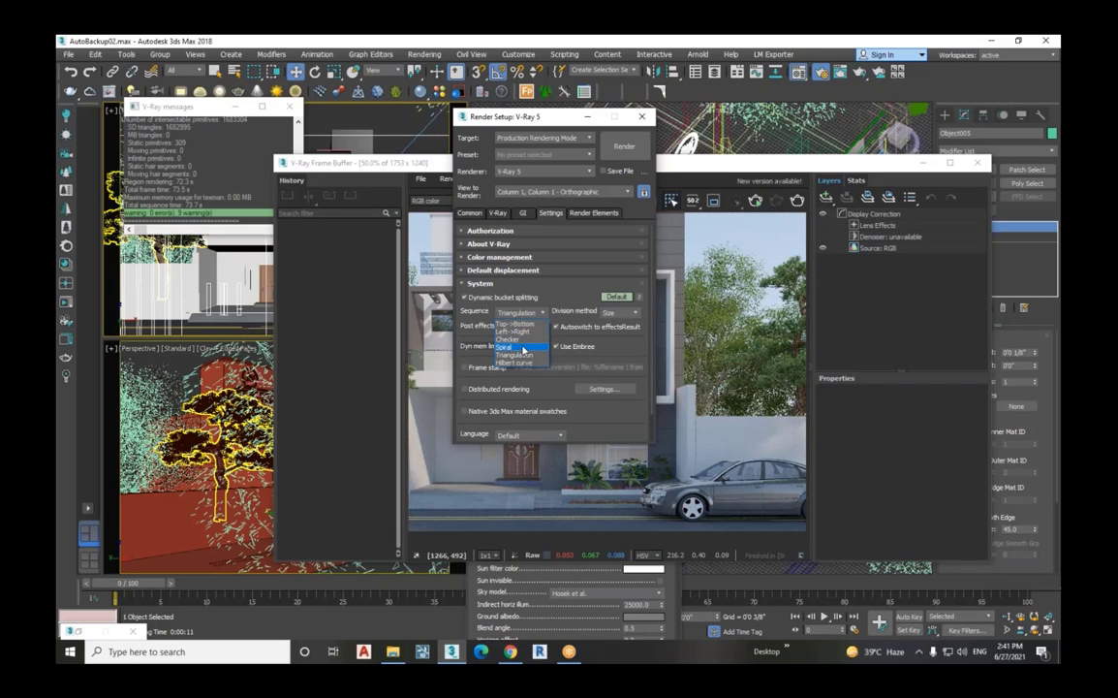
{"action": "left_click", "coordinate": [512, 347]}
{"action": "left_click_drag", "start_coordinate": [525, 345], "coordinate": [490, 341]}
Step: Check the render elements list and start a new render of the house exterior
{"action": "left_click", "coordinate": [593, 215]}
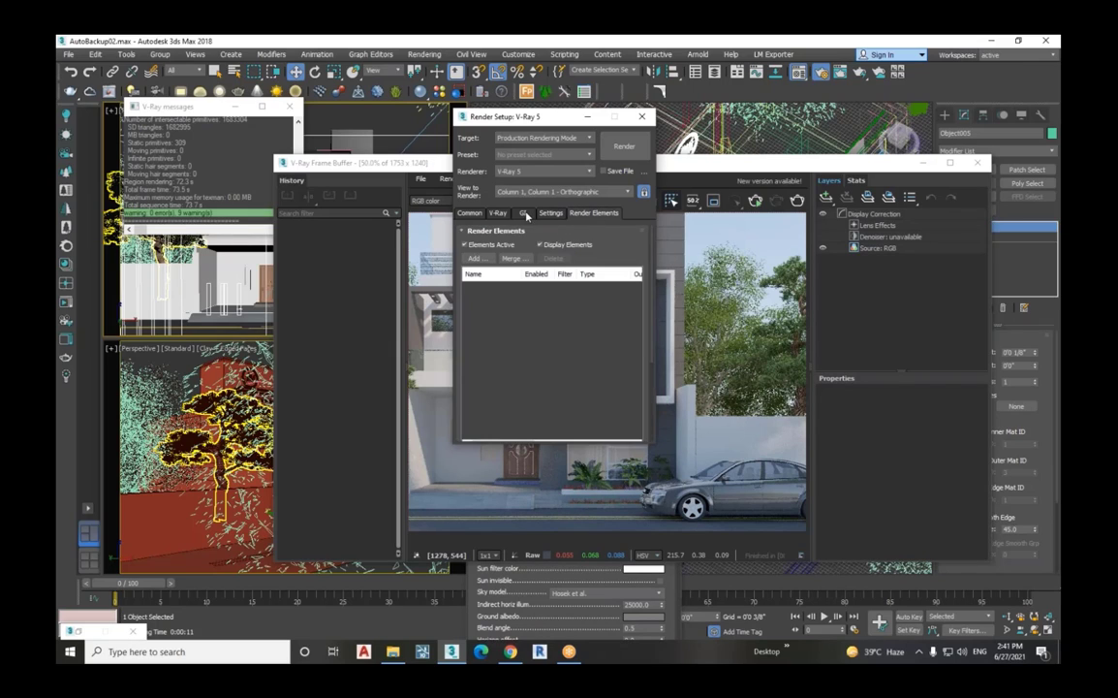
{"action": "left_click", "coordinate": [526, 215]}
{"action": "left_click", "coordinate": [796, 201]}
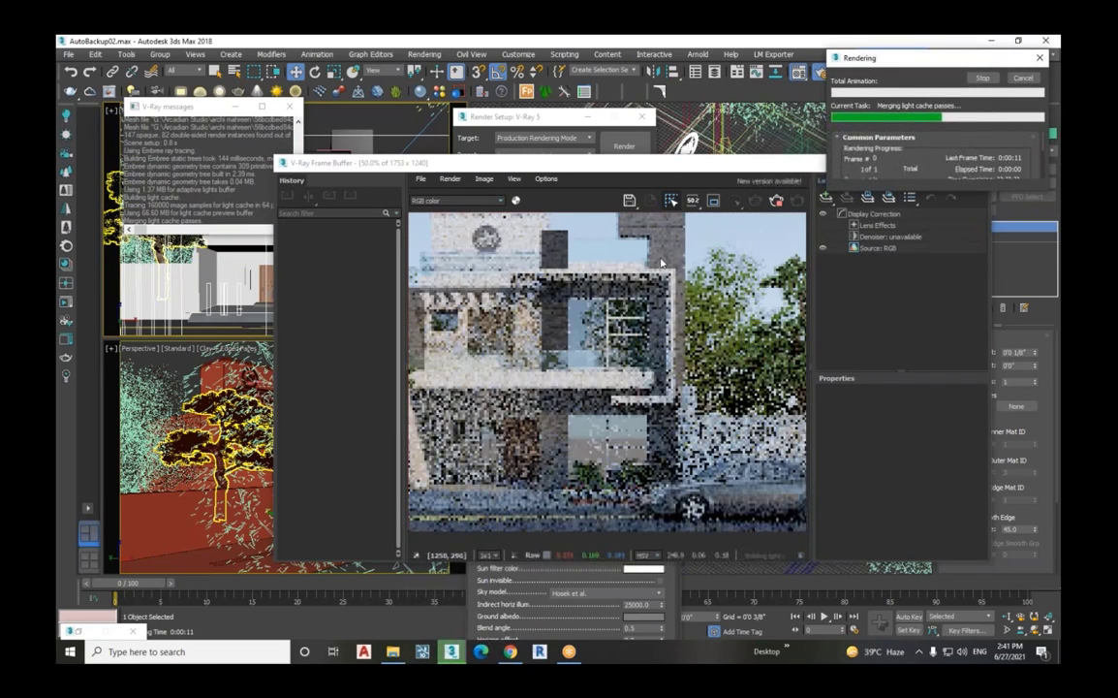
Step: Examine the entrance, balcony slab and upper window up close in the progressing bucket render, alternating with the whole facade
{"action": "scroll", "coordinate": [662, 263], "scroll_direction": "down", "scroll_amount": 2}
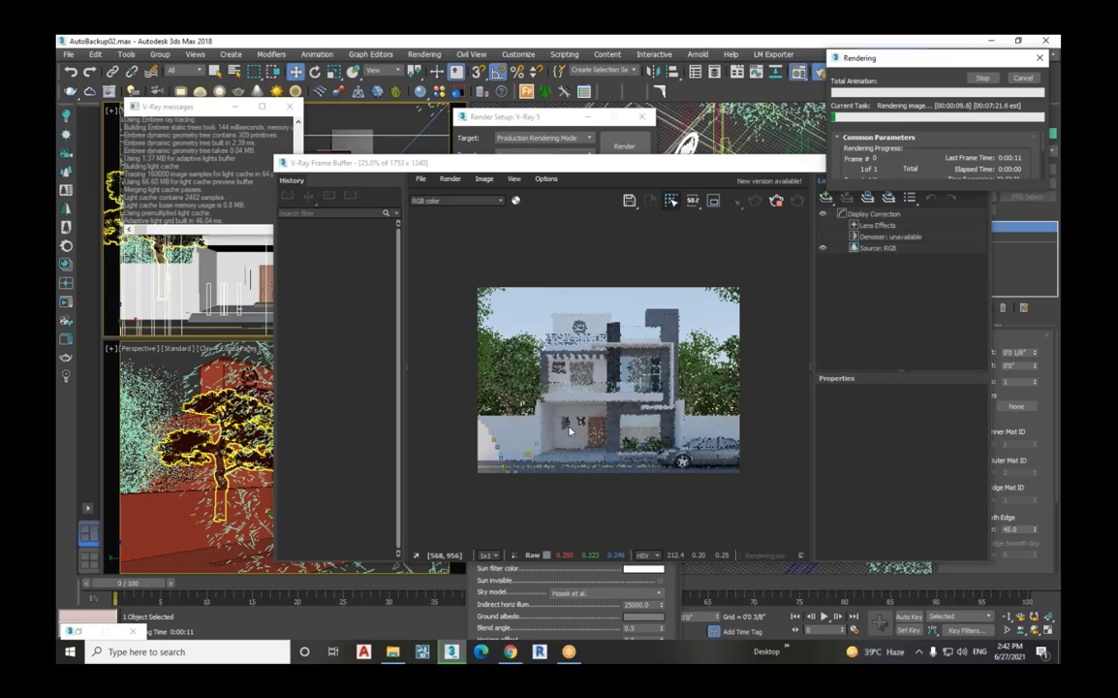
{"action": "scroll", "coordinate": [586, 420], "scroll_direction": "up", "scroll_amount": 4}
{"action": "scroll", "coordinate": [587, 421], "scroll_direction": "down", "scroll_amount": 3}
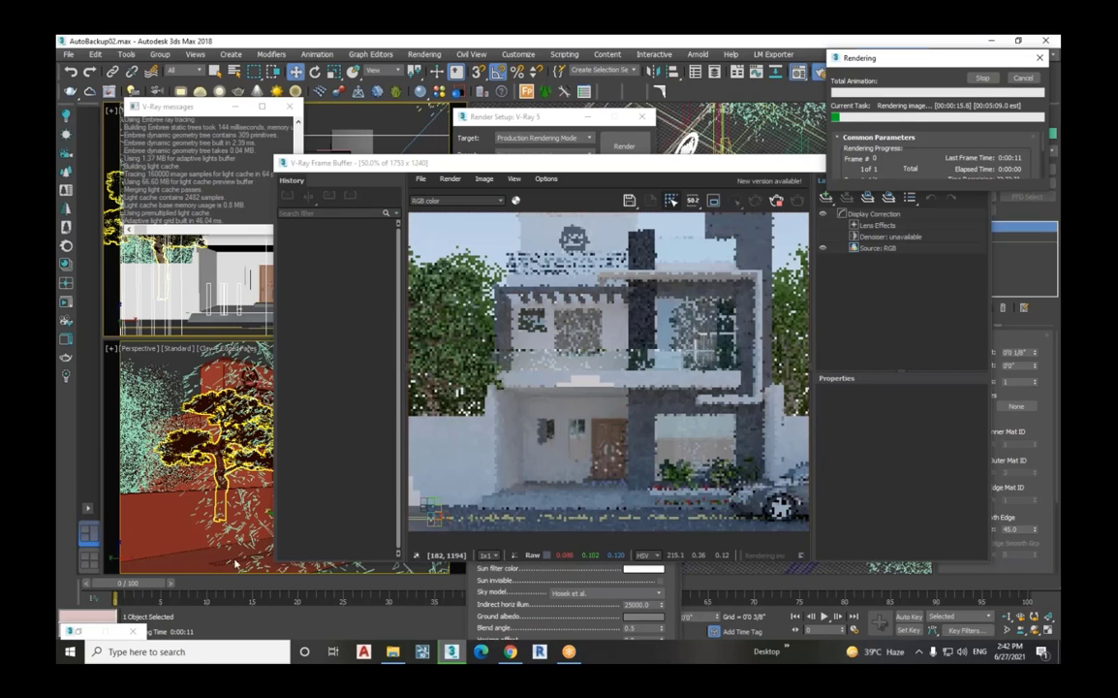
{"action": "scroll", "coordinate": [639, 397], "scroll_direction": "up", "scroll_amount": 2}
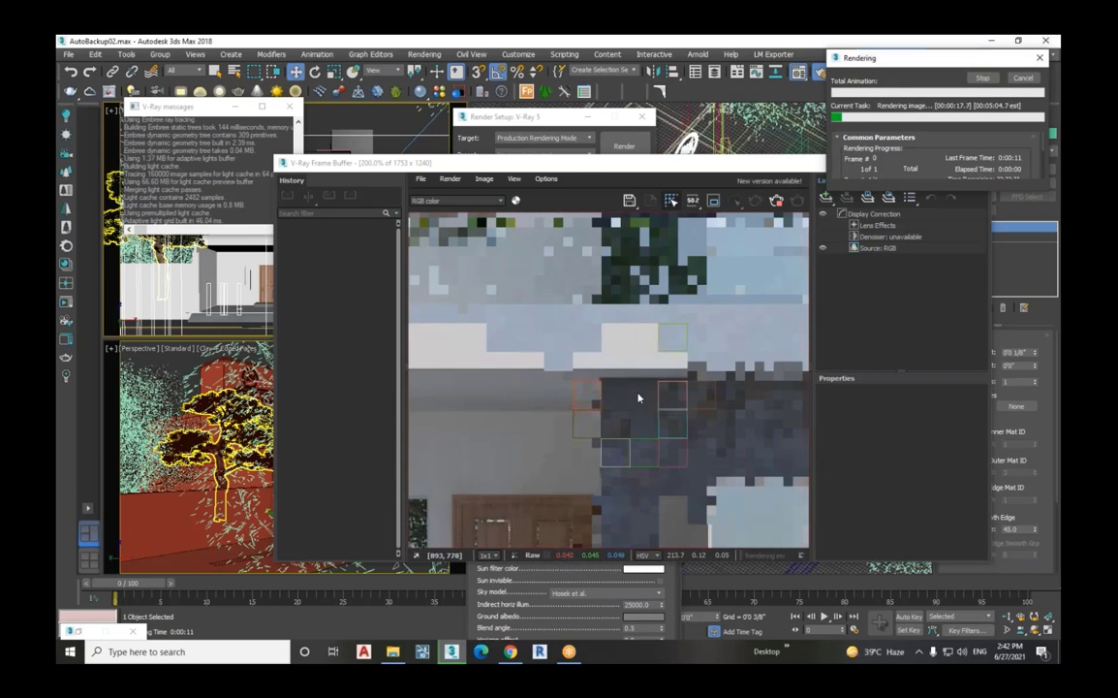
{"action": "scroll", "coordinate": [639, 398], "scroll_direction": "down", "scroll_amount": 1}
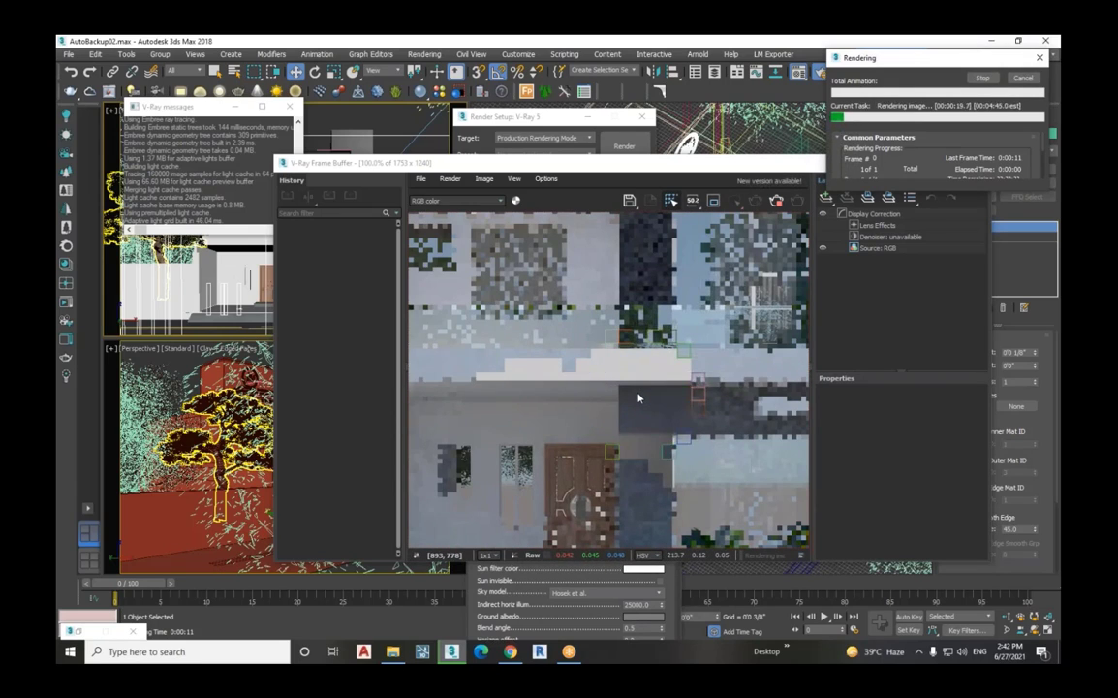
{"action": "scroll", "coordinate": [639, 394], "scroll_direction": "down", "scroll_amount": 1}
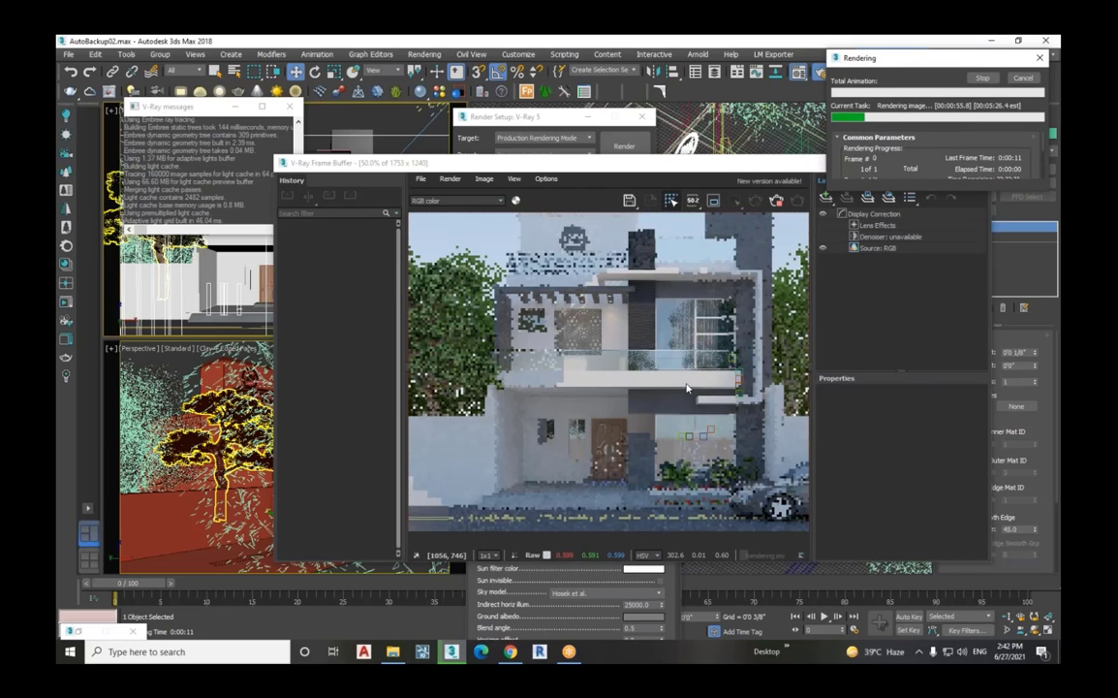
{"action": "scroll", "coordinate": [676, 395], "scroll_direction": "up", "scroll_amount": 3}
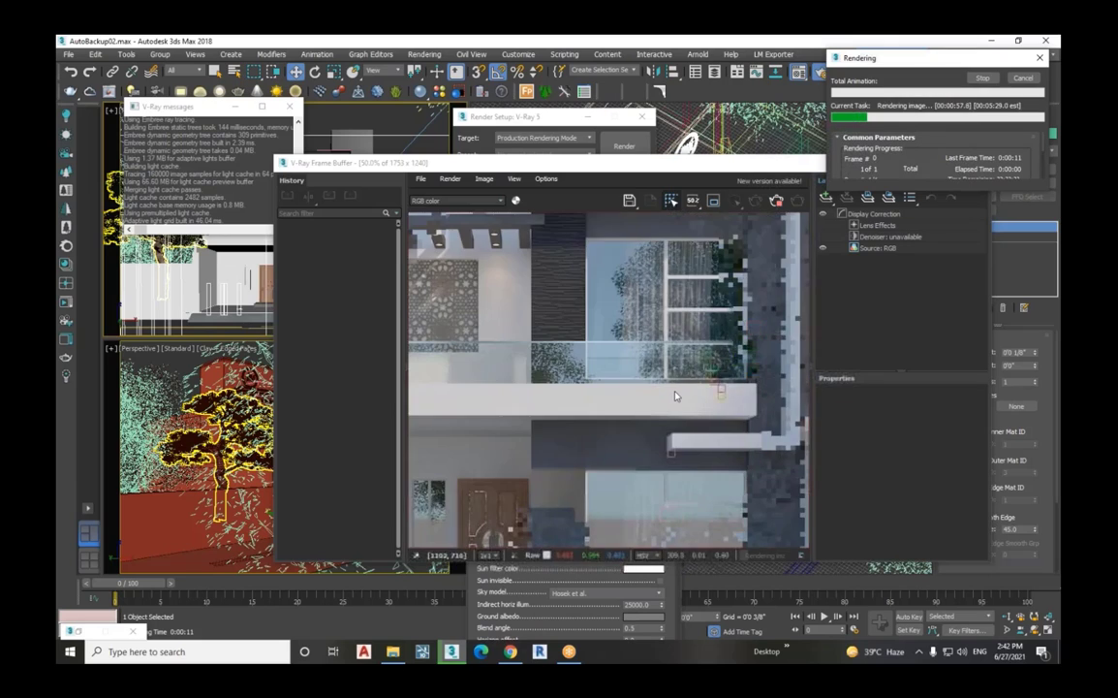
Step: Check the progressing render, comparing the parapet, dark stone column and balcony up close with the whole facade
{"action": "scroll", "coordinate": [676, 395], "scroll_direction": "down", "scroll_amount": 2}
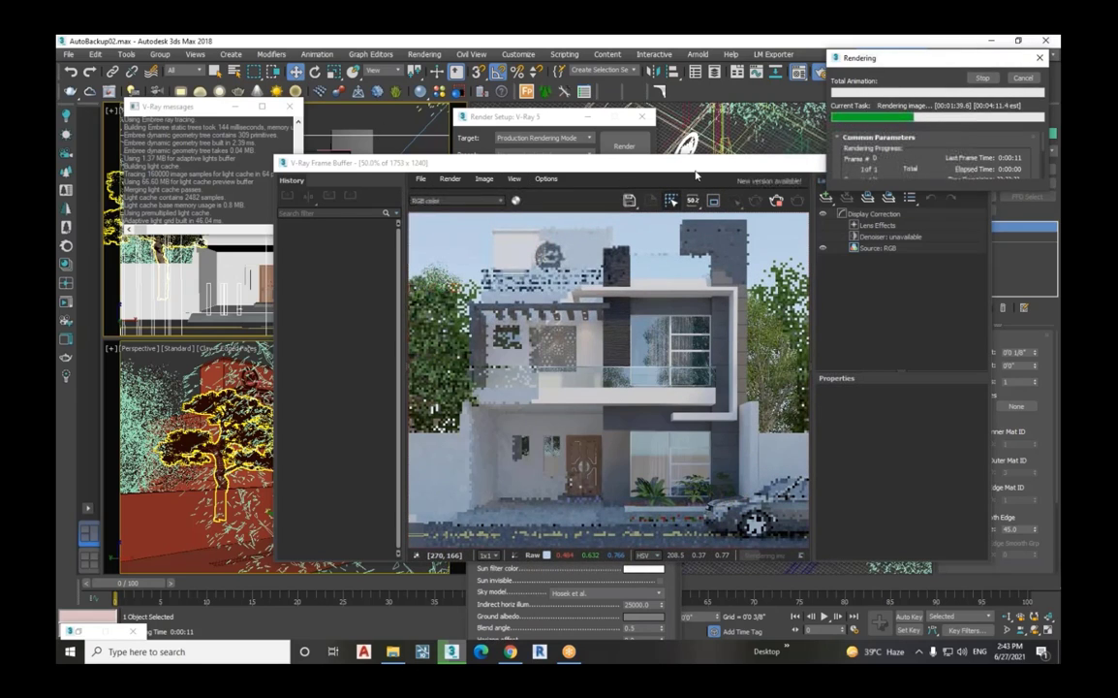
{"action": "left_click_drag", "start_coordinate": [653, 163], "coordinate": [719, 381]}
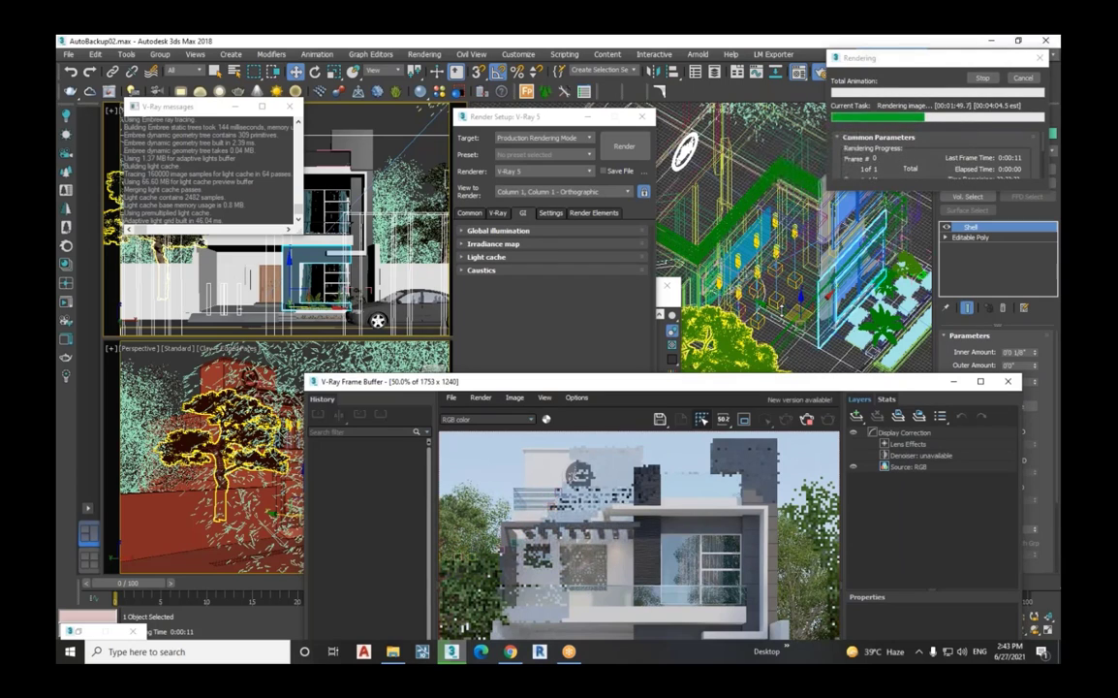
{"action": "scroll", "coordinate": [629, 489], "scroll_direction": "up", "scroll_amount": 2}
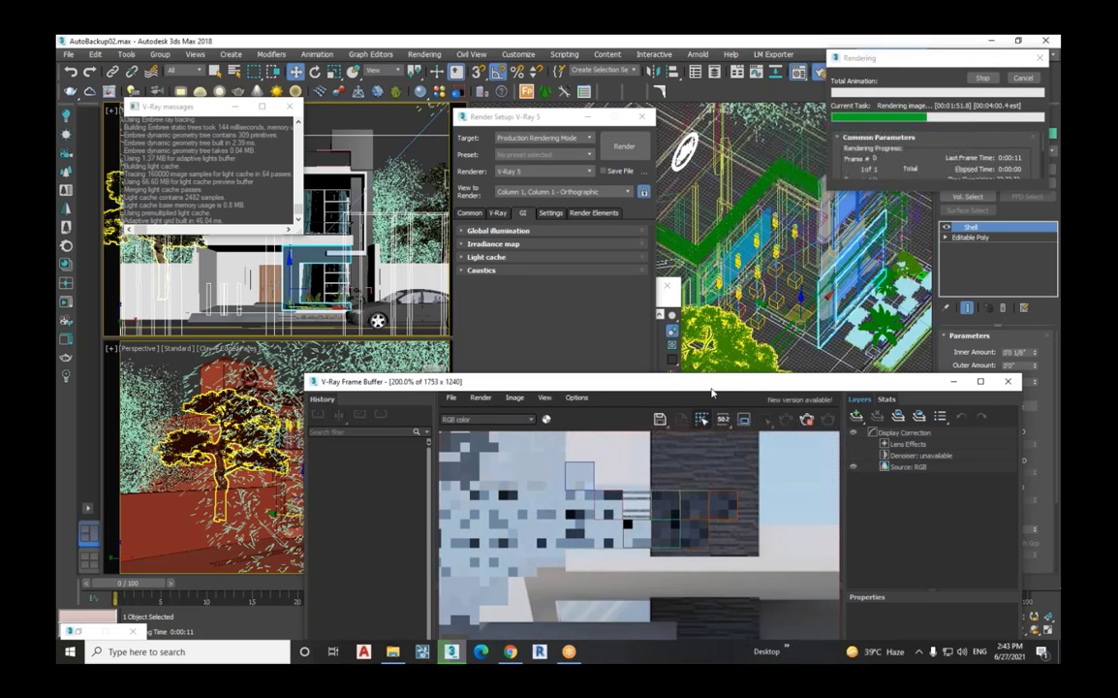
{"action": "left_click_drag", "start_coordinate": [712, 388], "coordinate": [620, 390]}
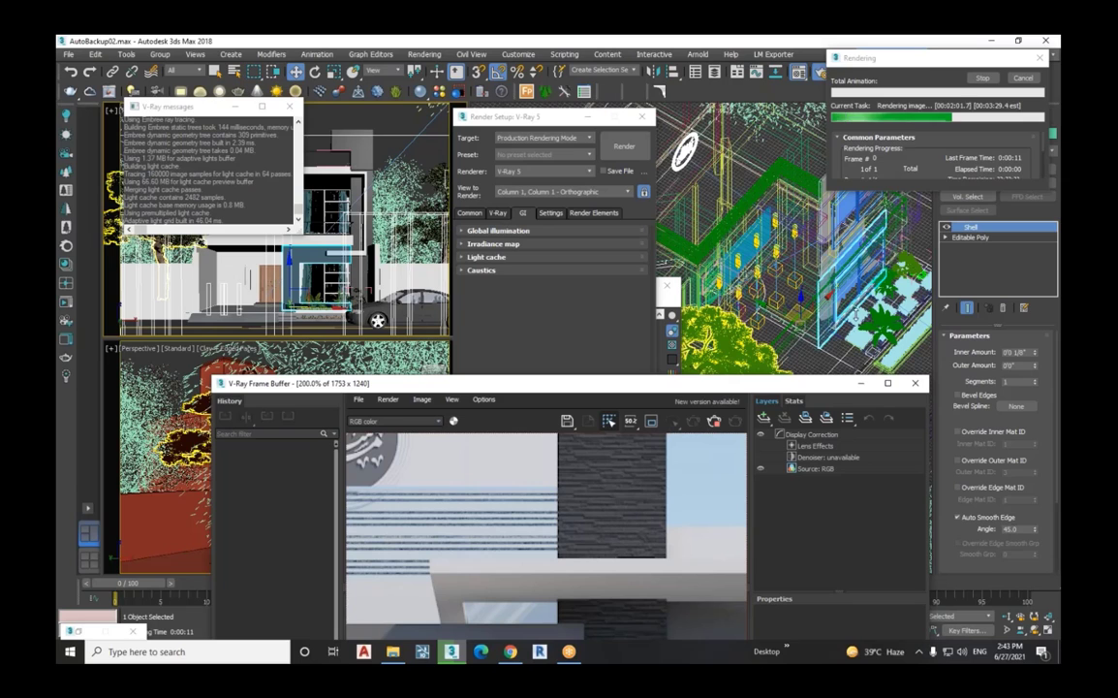
{"action": "left_click_drag", "start_coordinate": [659, 382], "coordinate": [722, 279]}
{"action": "scroll", "coordinate": [676, 475], "scroll_direction": "down", "scroll_amount": 4}
{"action": "scroll", "coordinate": [650, 527], "scroll_direction": "up", "scroll_amount": 2}
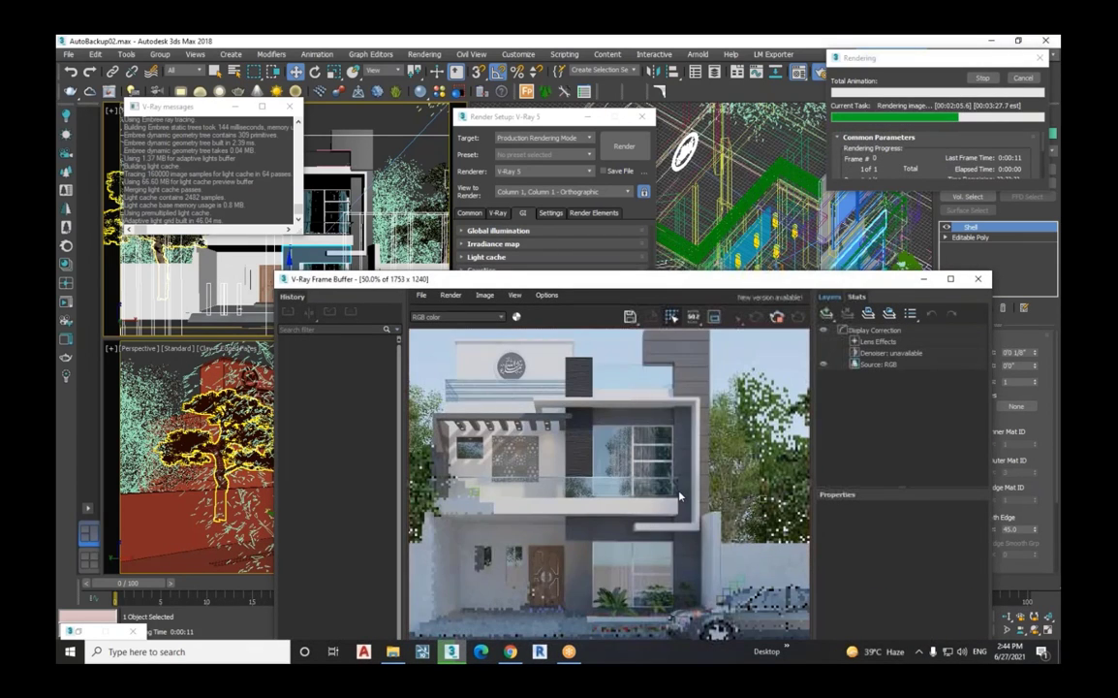
{"action": "scroll", "coordinate": [688, 474], "scroll_direction": "up", "scroll_amount": 2}
{"action": "scroll", "coordinate": [693, 475], "scroll_direction": "down", "scroll_amount": 2}
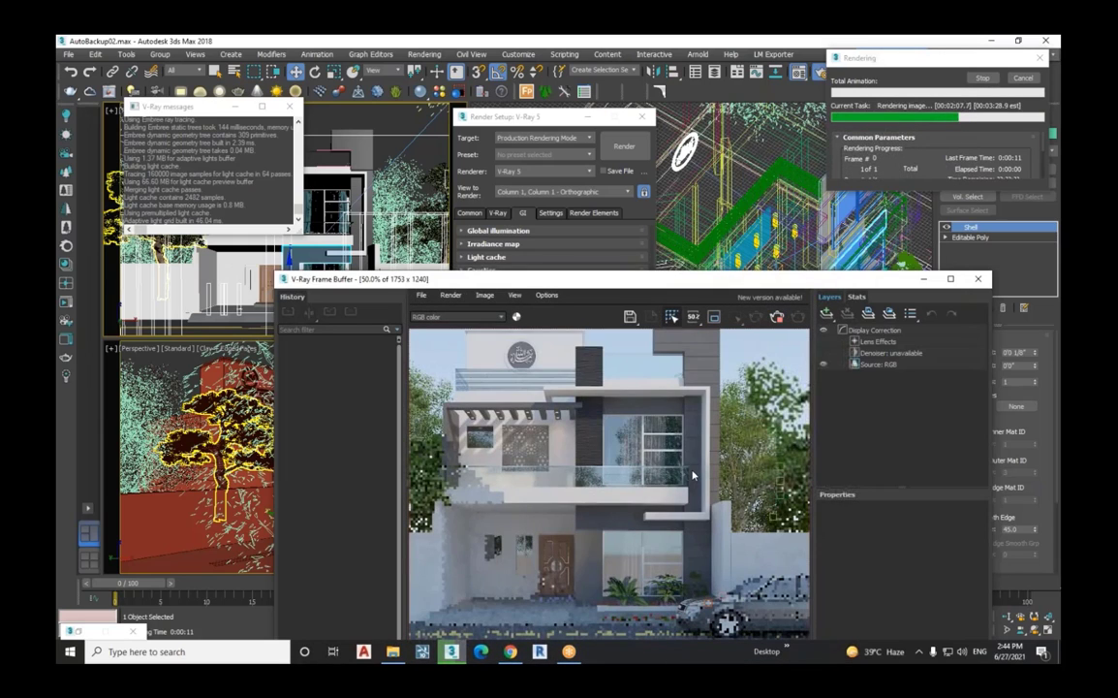
{"action": "scroll", "coordinate": [693, 474], "scroll_direction": "down", "scroll_amount": 1}
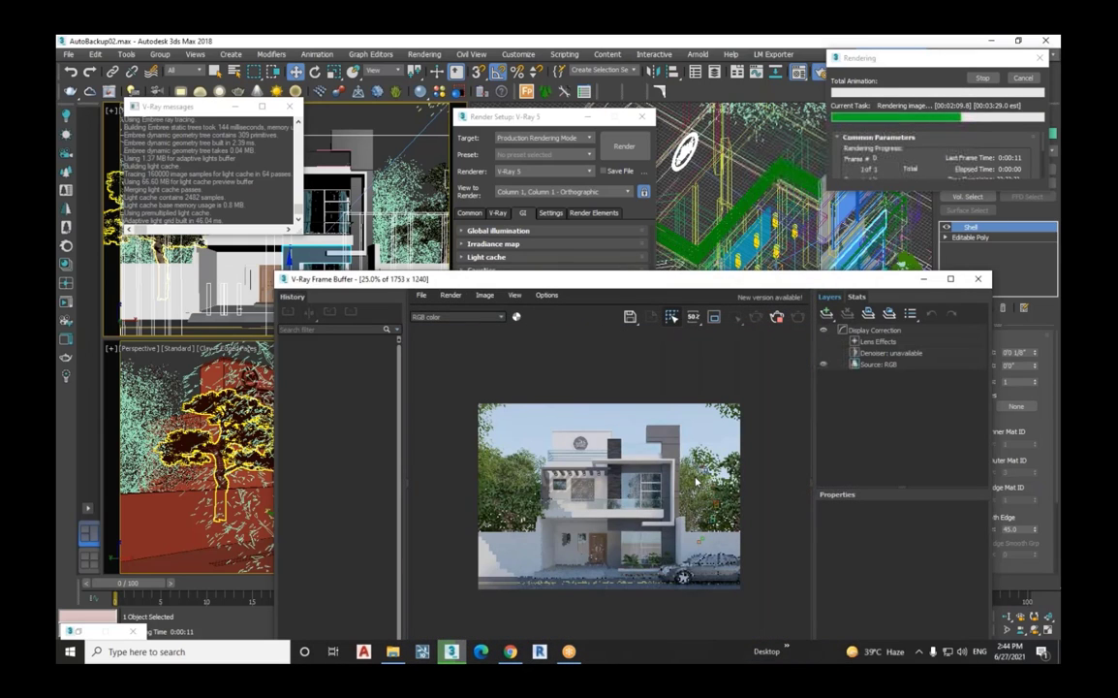
Step: Inspect the parked car, boundary wall and trees up close in the progressing render, and compare them with the whole image
{"action": "scroll", "coordinate": [713, 567], "scroll_direction": "up", "scroll_amount": 2}
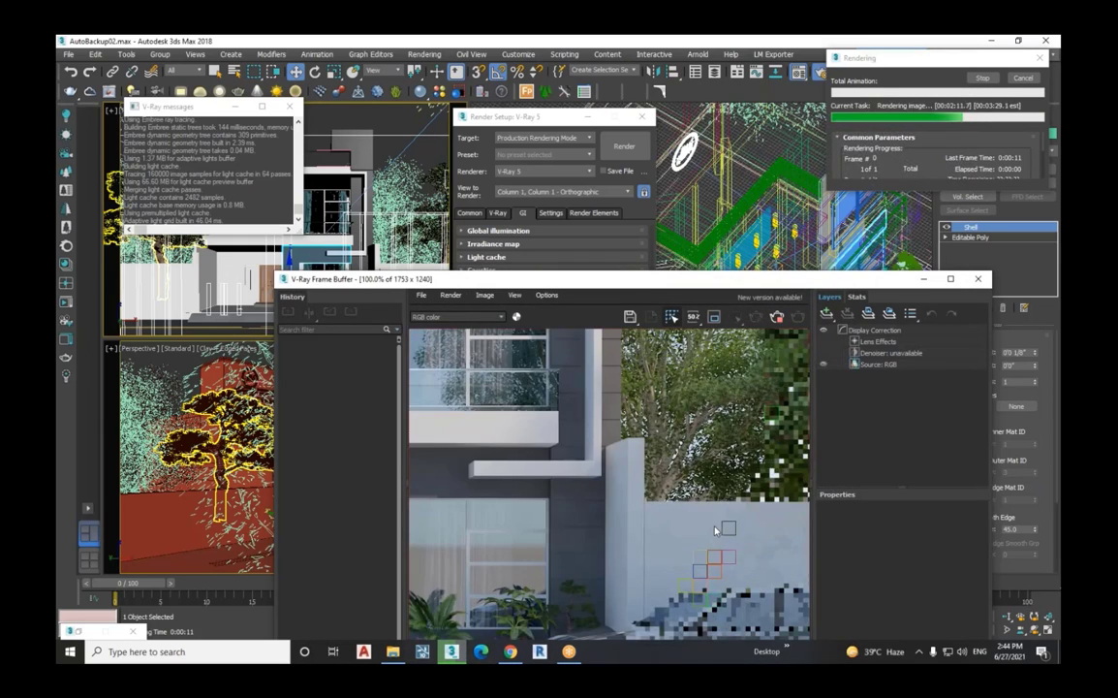
{"action": "scroll", "coordinate": [714, 543], "scroll_direction": "down", "scroll_amount": 1}
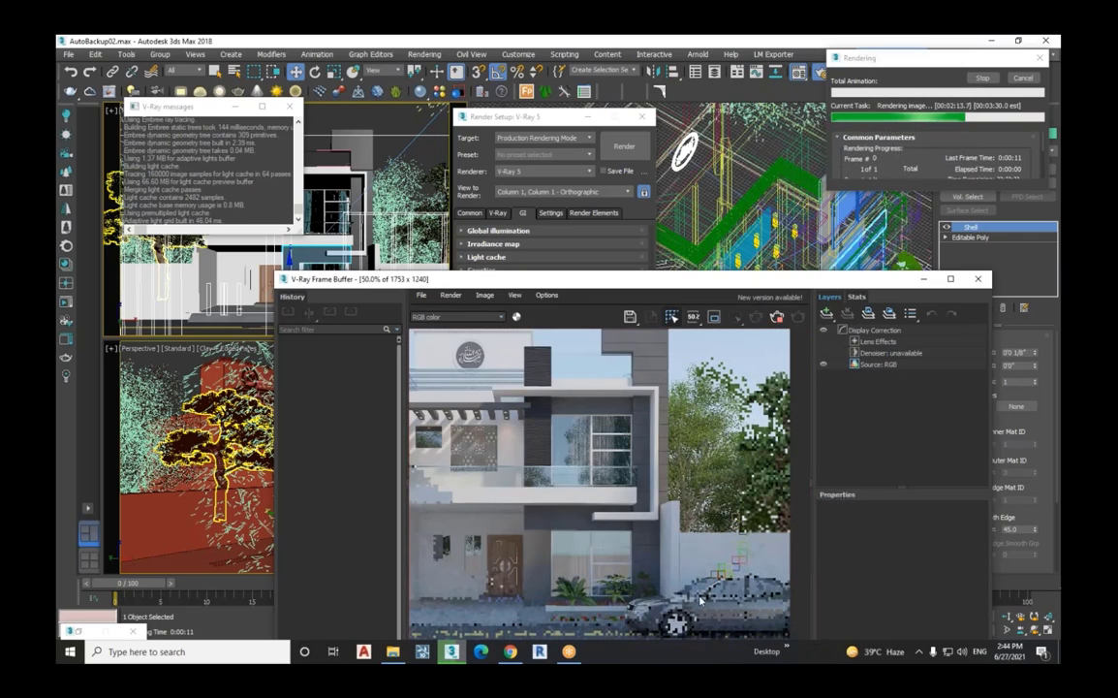
{"action": "scroll", "coordinate": [713, 547], "scroll_direction": "up", "scroll_amount": 2}
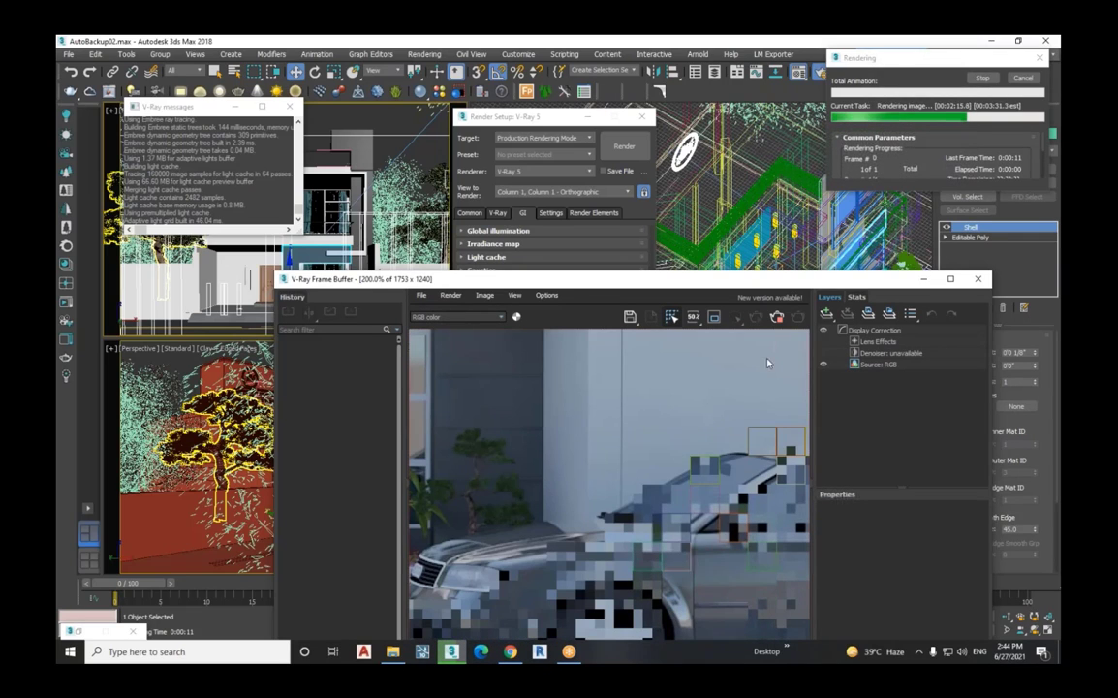
{"action": "left_click_drag", "start_coordinate": [800, 279], "coordinate": [752, 411]}
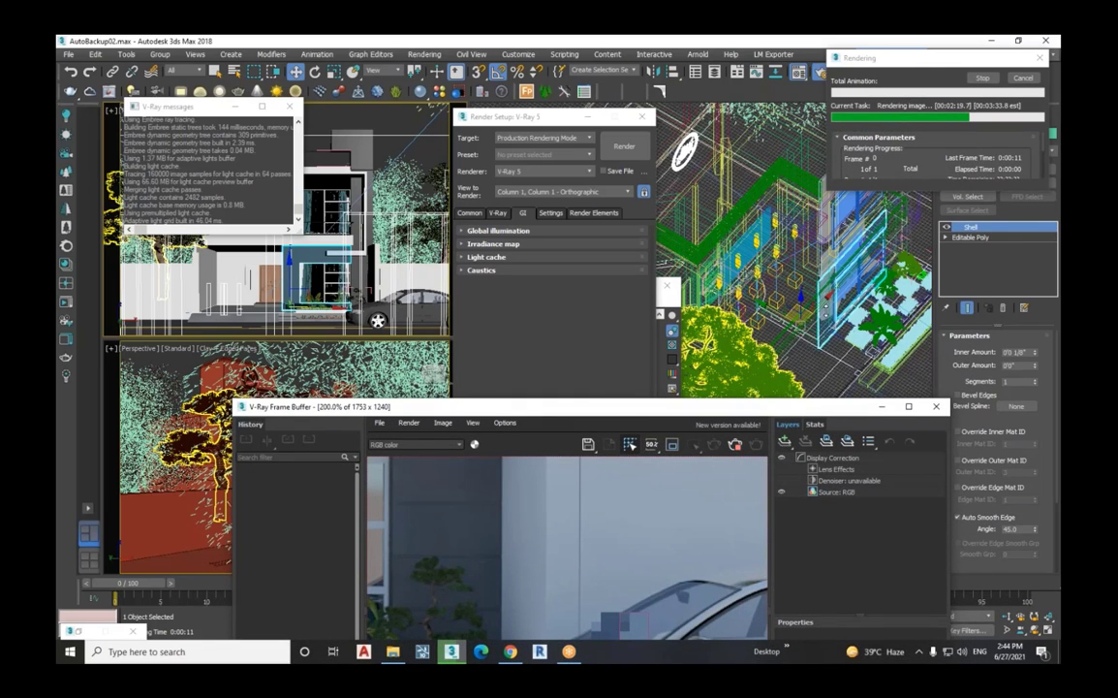
{"action": "left_click_drag", "start_coordinate": [750, 412], "coordinate": [834, 220]}
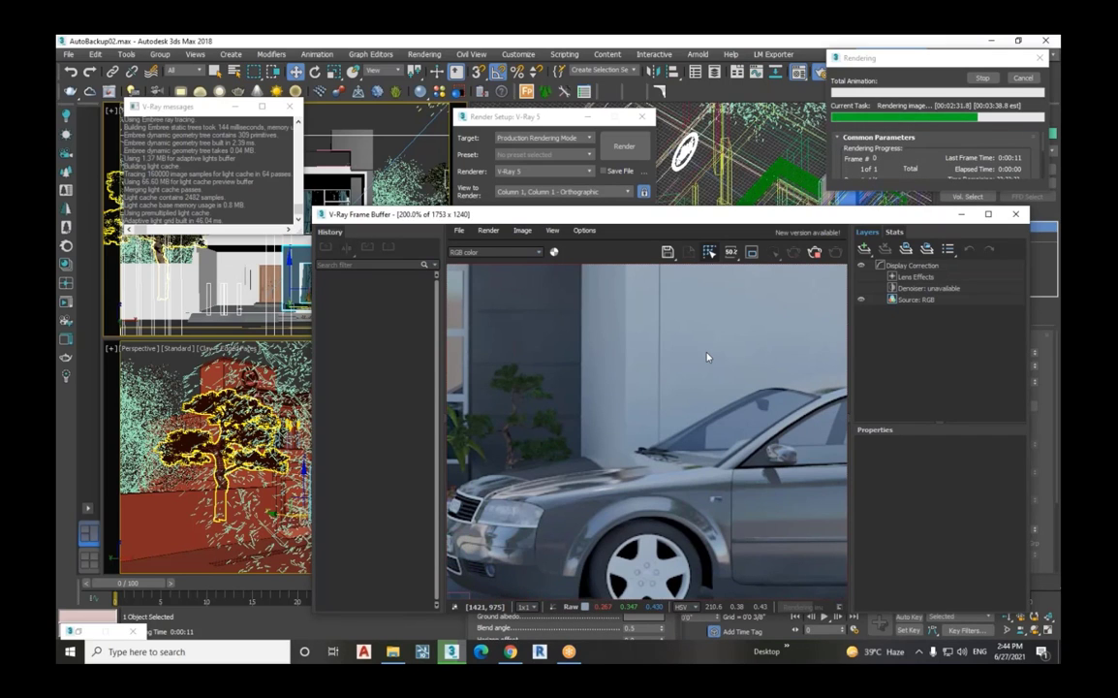
{"action": "scroll", "coordinate": [702, 373], "scroll_direction": "down", "scroll_amount": 2}
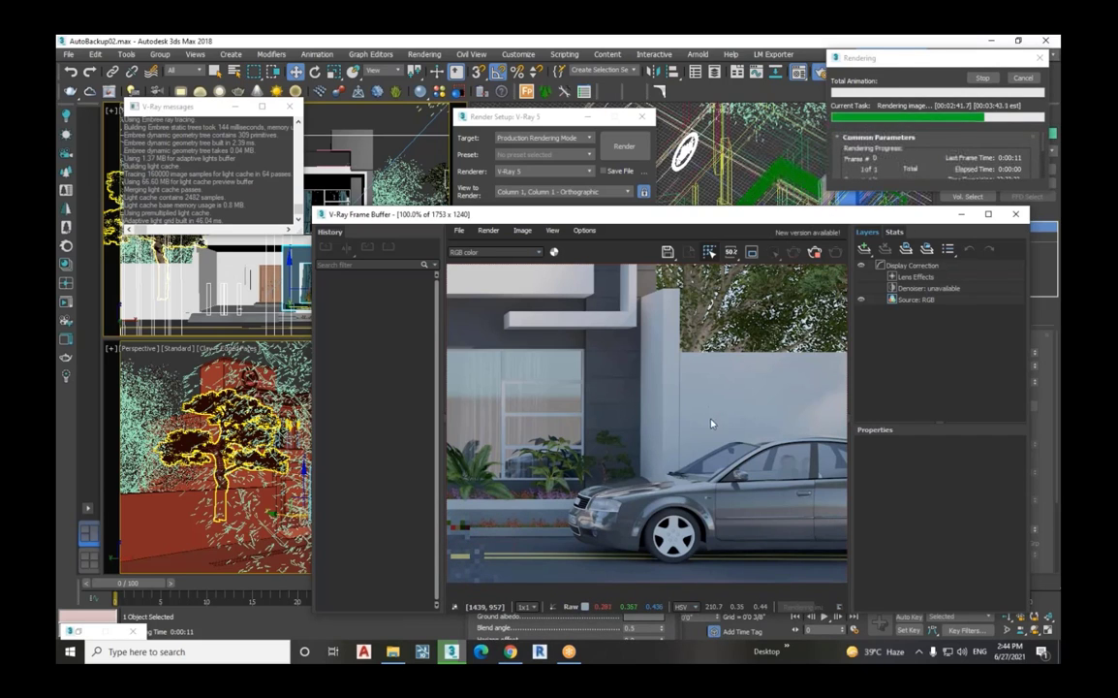
{"action": "left_click_drag", "start_coordinate": [854, 216], "coordinate": [723, 197]}
{"action": "scroll", "coordinate": [554, 412], "scroll_direction": "down", "scroll_amount": 5}
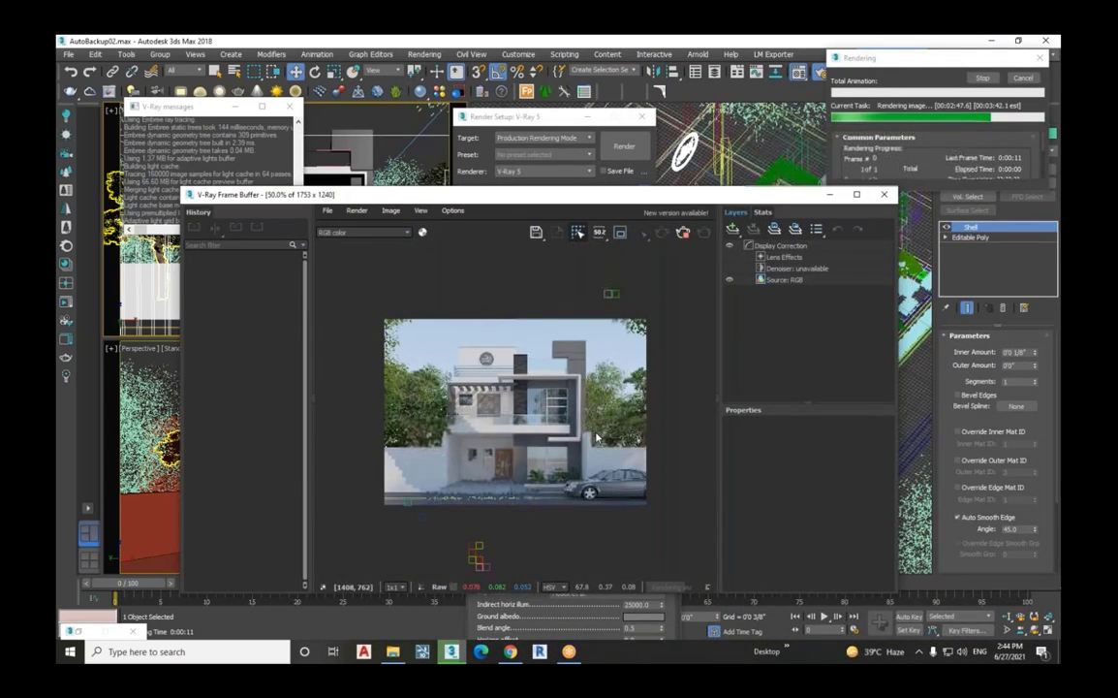
{"action": "scroll", "coordinate": [553, 412], "scroll_direction": "up", "scroll_amount": 5}
{"action": "scroll", "coordinate": [533, 414], "scroll_direction": "down", "scroll_amount": 2}
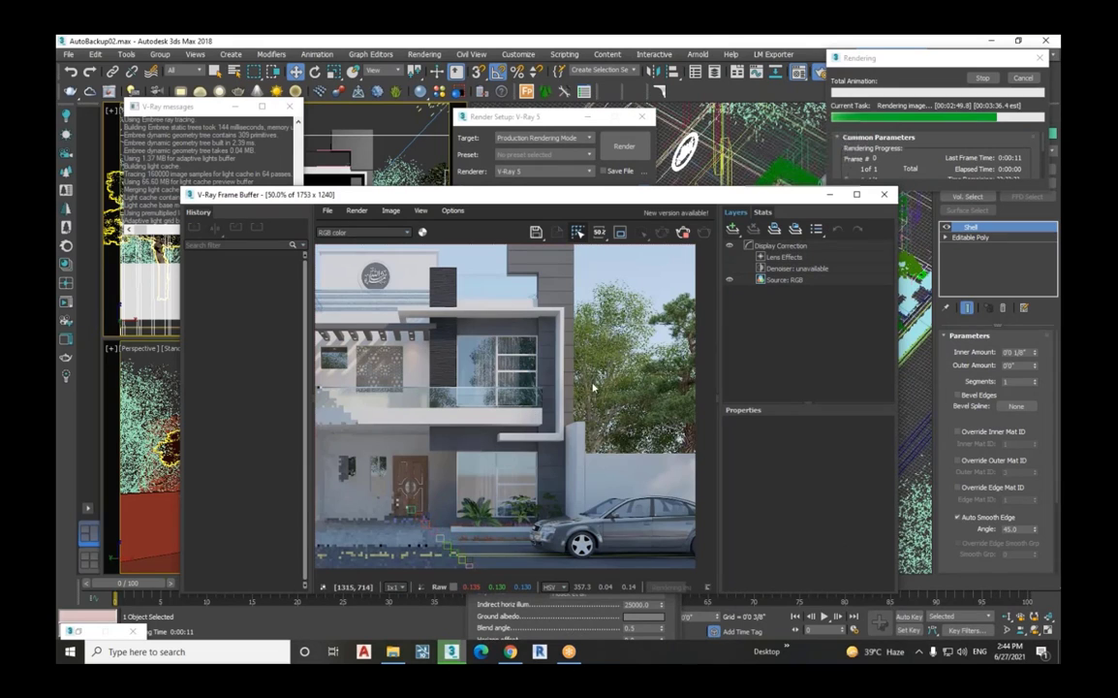
Step: Close the V-Ray frame buffer, Material Editor and Render Setup windows to return to the viewports
{"action": "left_click", "coordinate": [883, 197]}
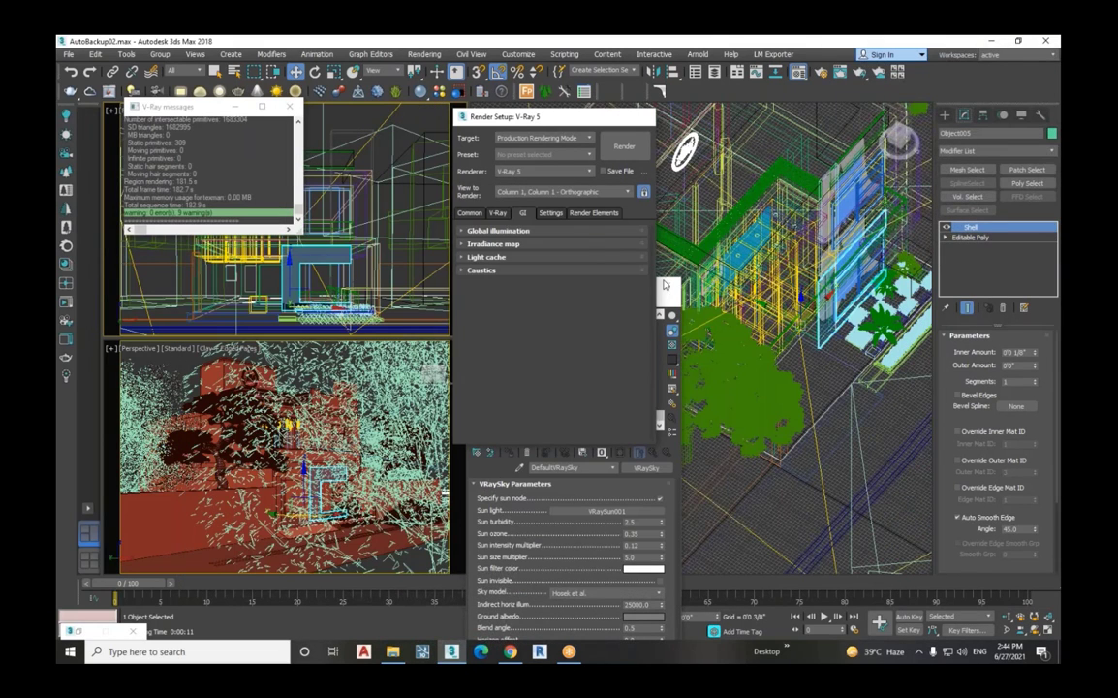
{"action": "left_click", "coordinate": [665, 285]}
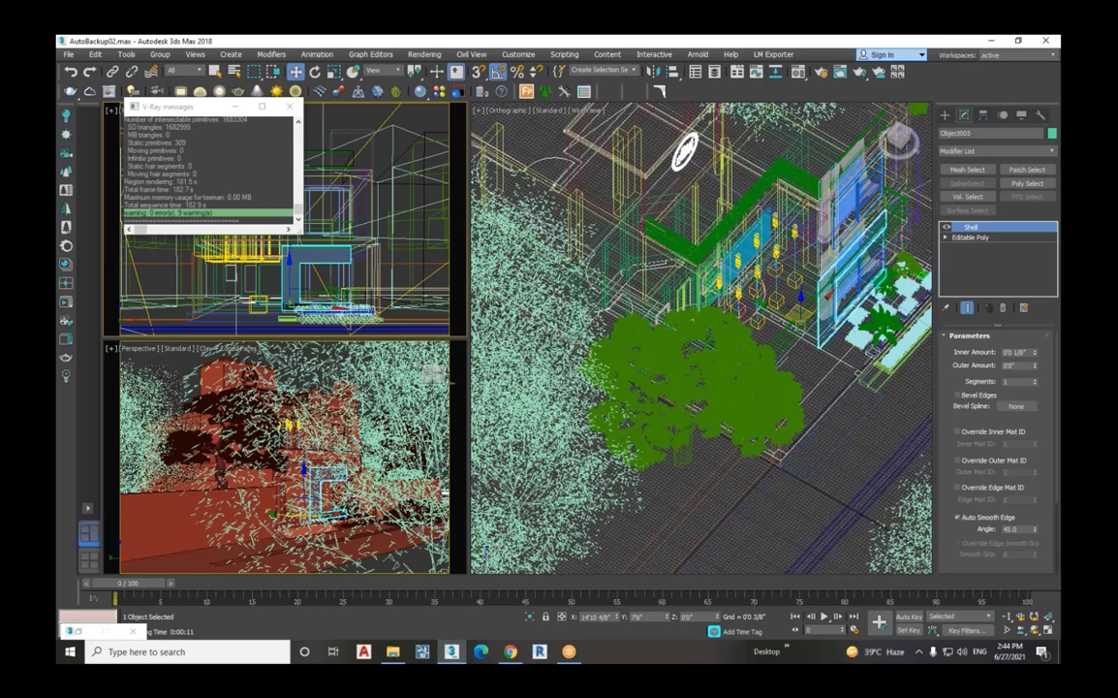
{"action": "left_click", "coordinate": [546, 618]}
{"action": "left_click", "coordinate": [547, 618]}
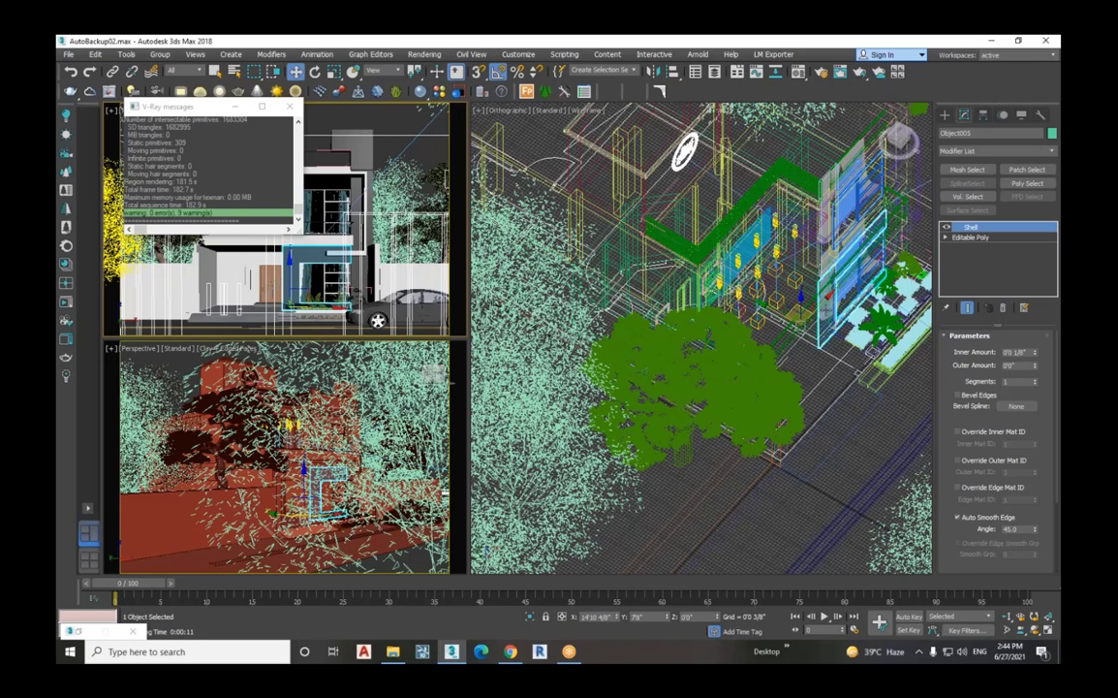
Step: Select the L-shaped balcony slab in the orthographic view and try moving it along the X axis
{"action": "scroll", "coordinate": [776, 301], "scroll_direction": "up", "scroll_amount": 6}
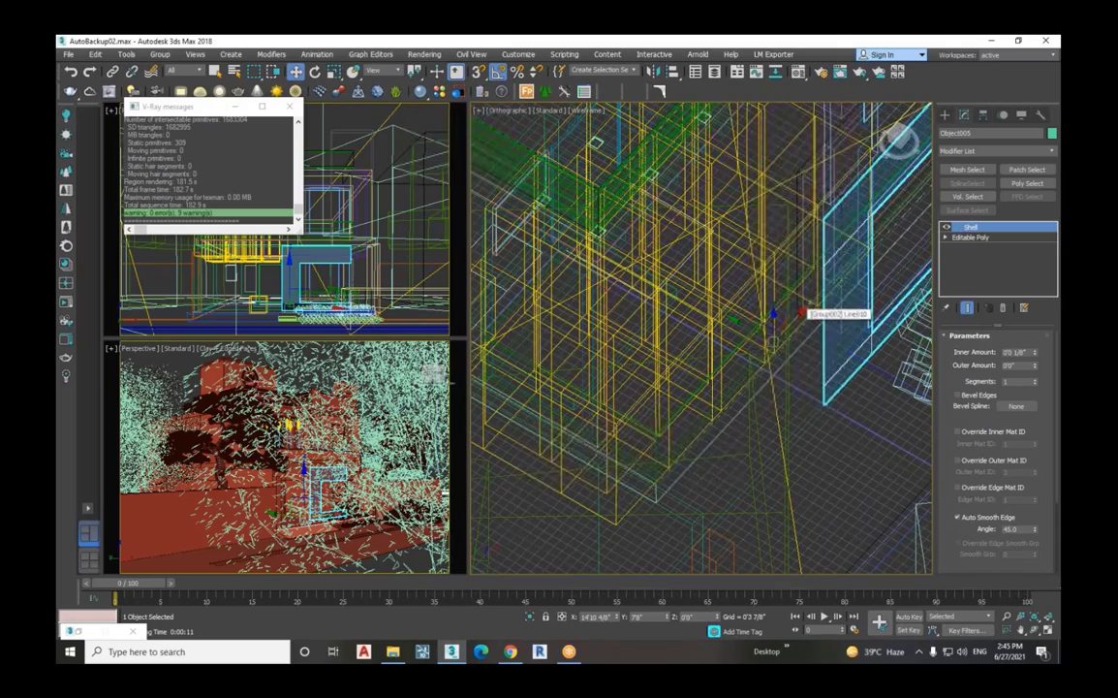
{"action": "left_click", "coordinate": [784, 337]}
{"action": "scroll", "coordinate": [790, 351], "scroll_direction": "down", "scroll_amount": 2}
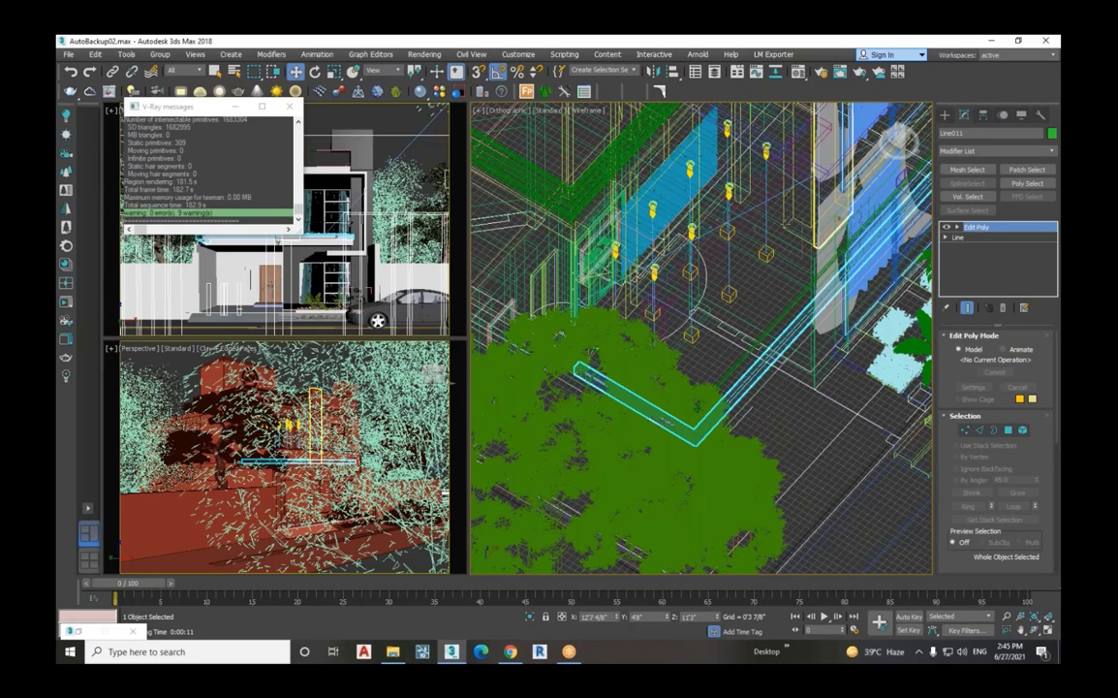
{"action": "scroll", "coordinate": [823, 215], "scroll_direction": "up", "scroll_amount": 3}
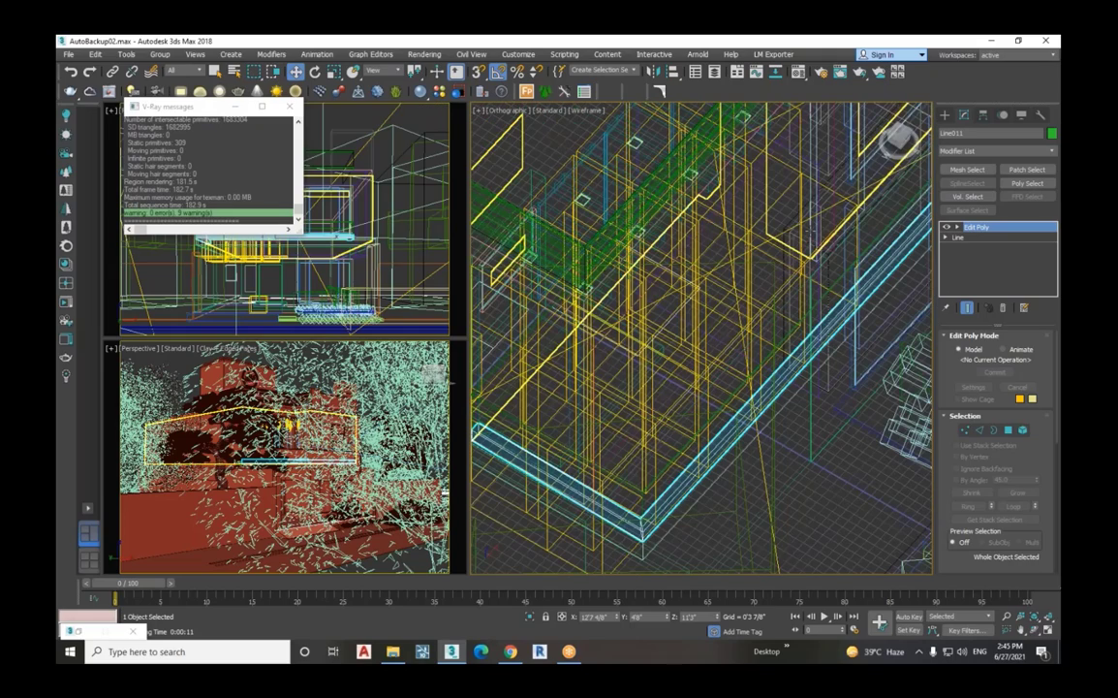
{"action": "scroll", "coordinate": [744, 214], "scroll_direction": "down", "scroll_amount": 5}
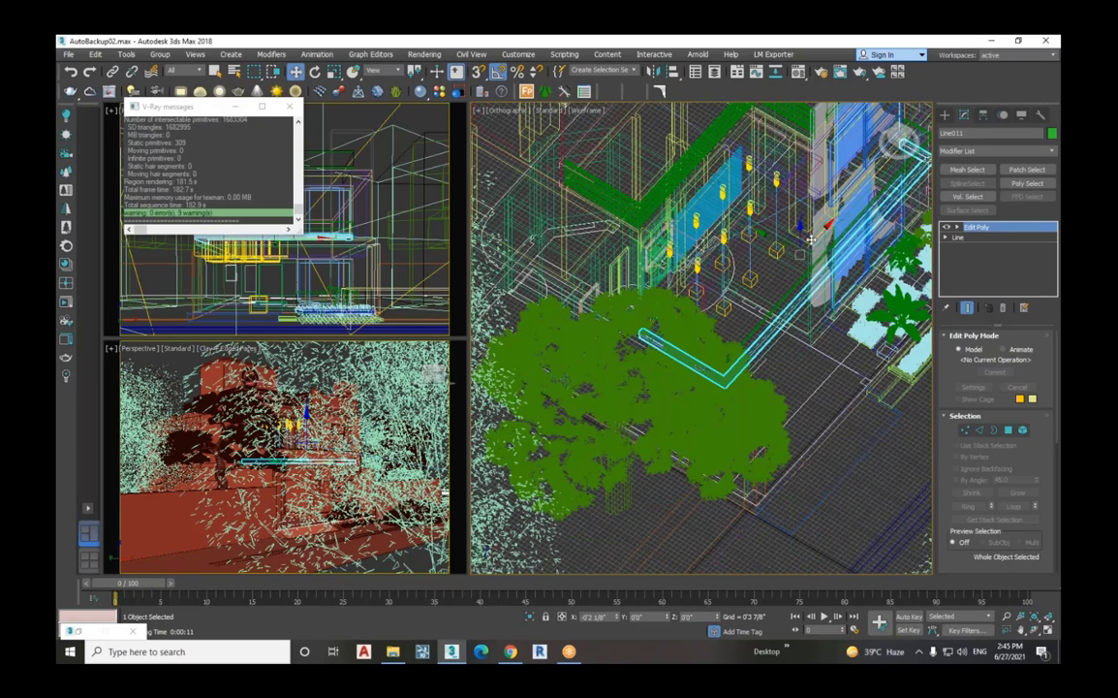
{"action": "scroll", "coordinate": [789, 254], "scroll_direction": "up", "scroll_amount": 3}
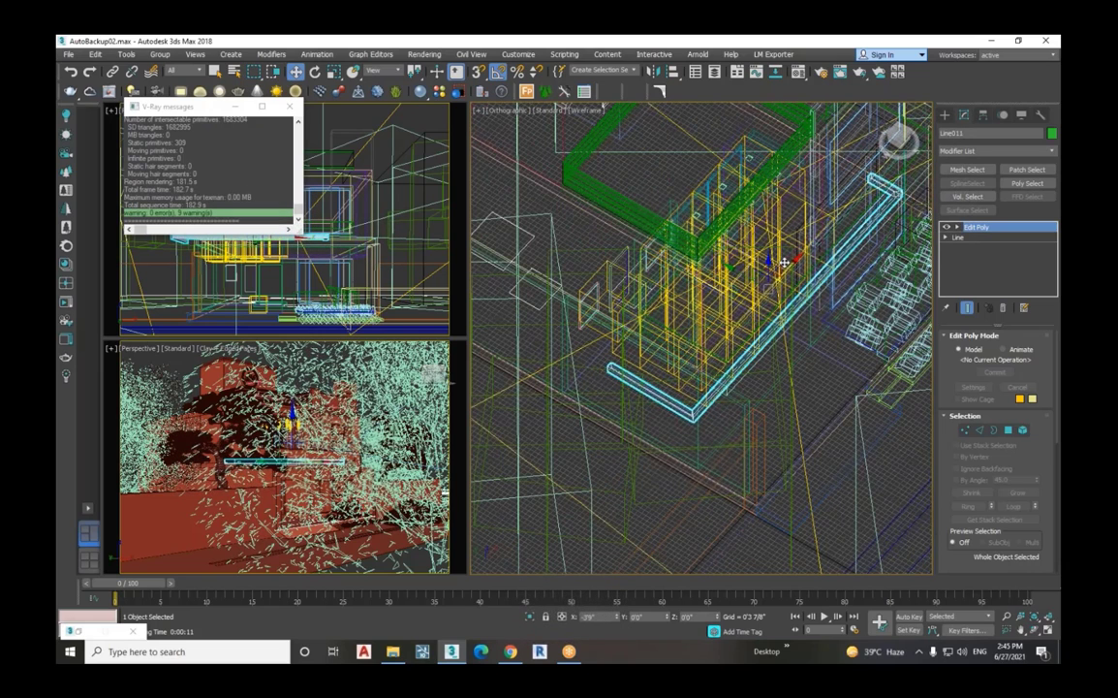
{"action": "left_click_drag", "start_coordinate": [784, 262], "coordinate": [831, 243]}
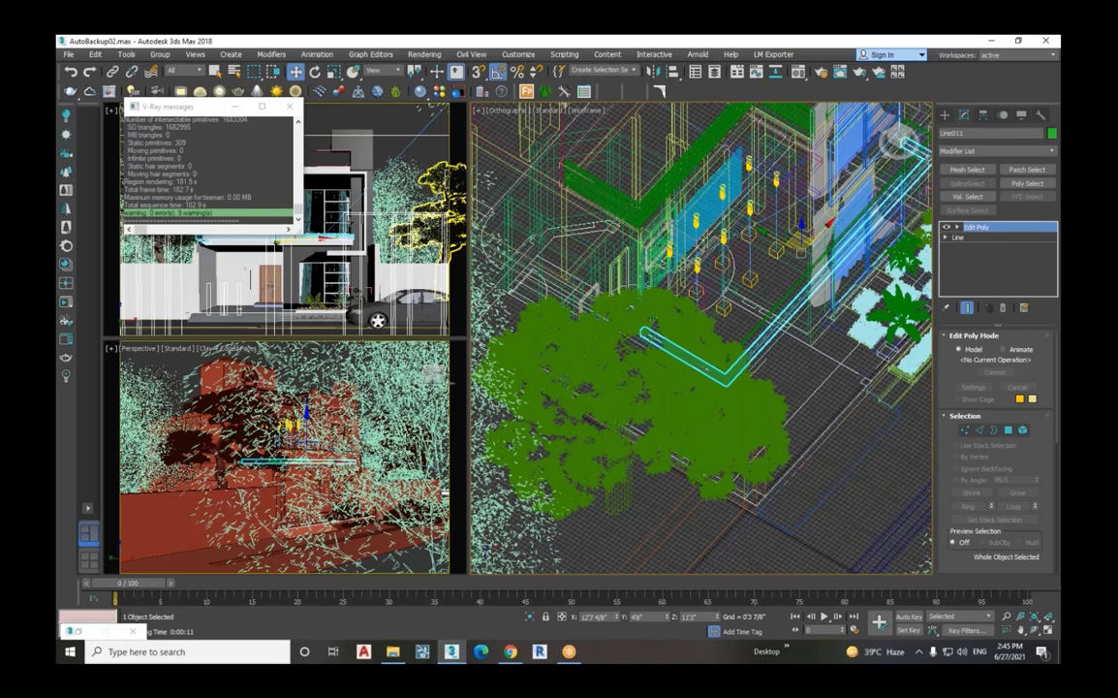
Step: Clear the slab selection and select the spline shape by the large tree in the orthographic view
{"action": "left_click", "coordinate": [388, 354]}
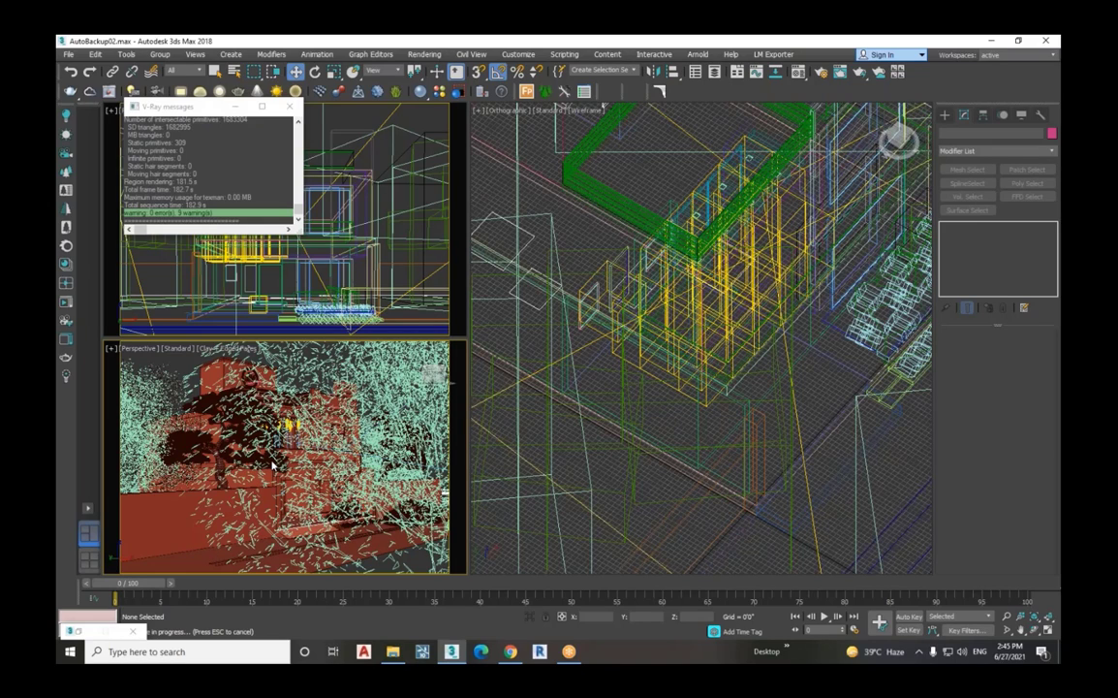
{"action": "left_click", "coordinate": [677, 419]}
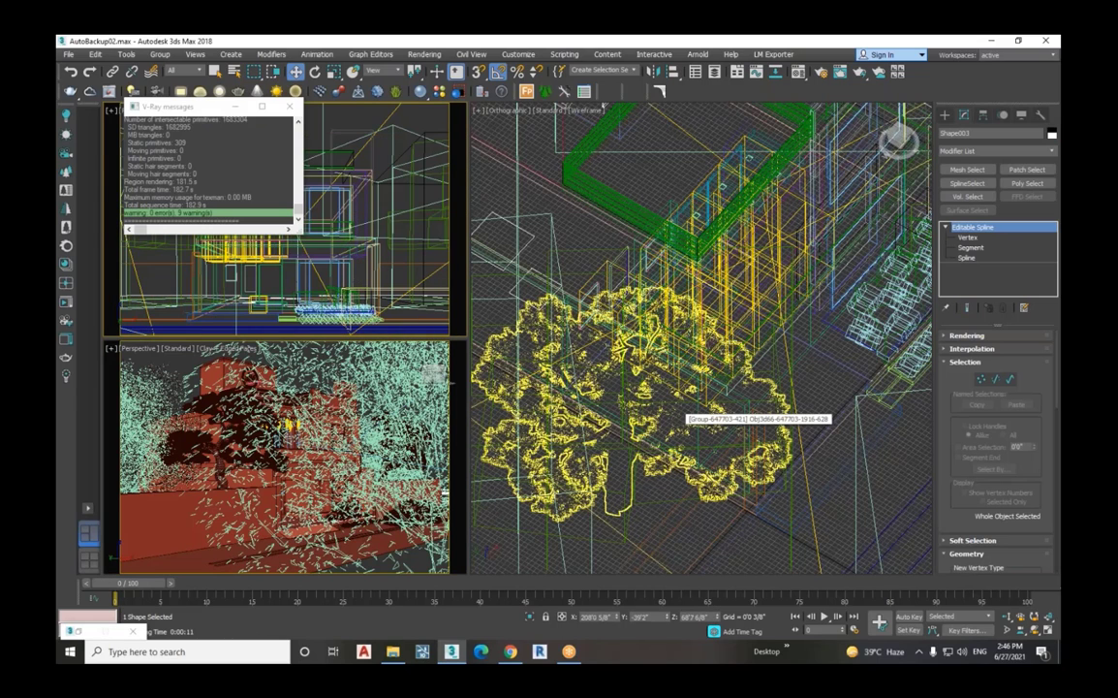